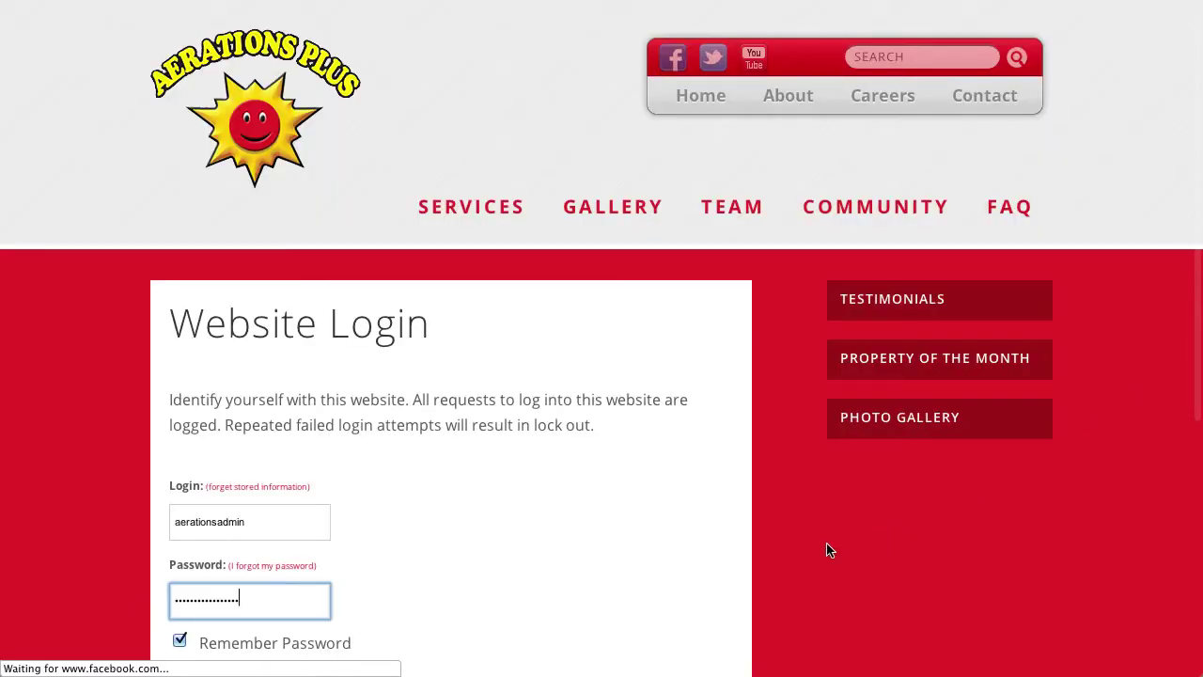
Log in to the website with the stored credentials and dismiss the 1Password save request
scroll(824, 550, "down", 4)
left_click(188, 350)
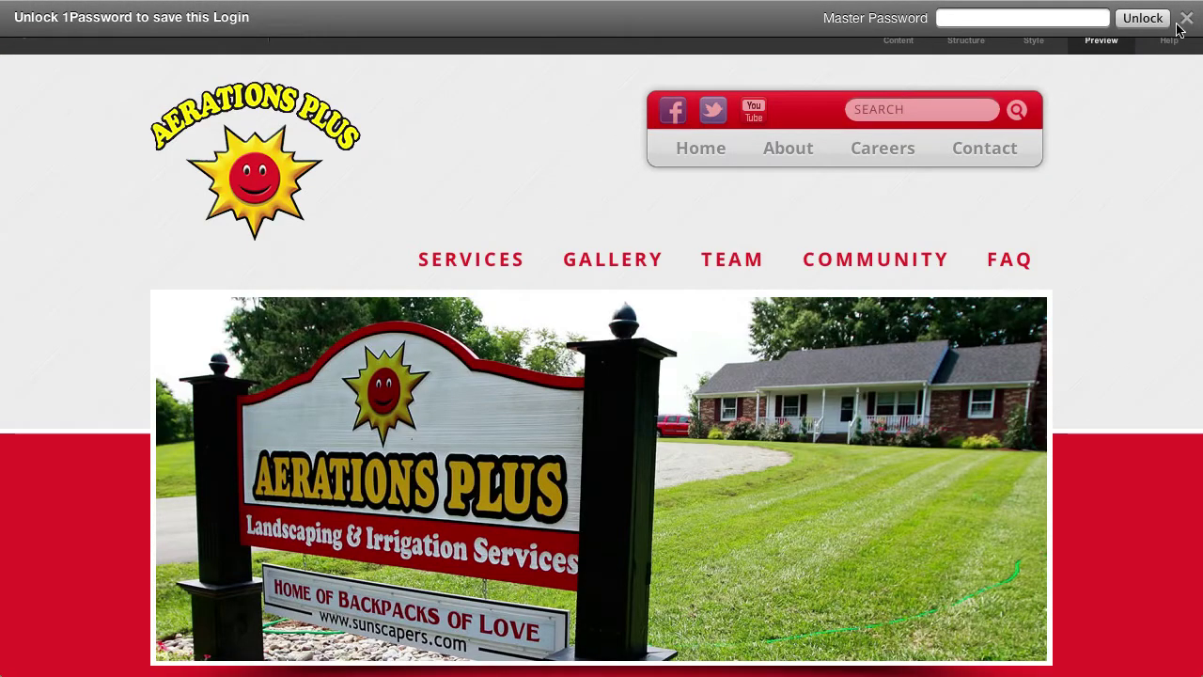
left_click(1186, 19)
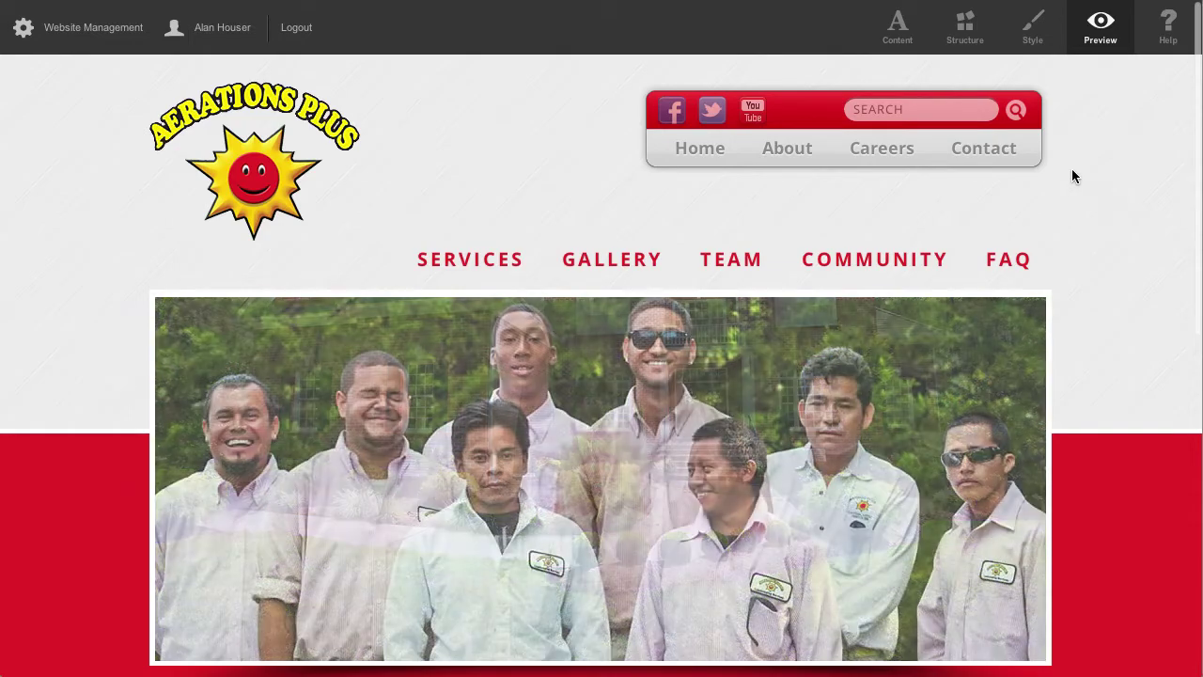
In content editing mode, view the widget text of the Testimonials and Property of the Month boxes, closing each without saving
left_click(898, 28)
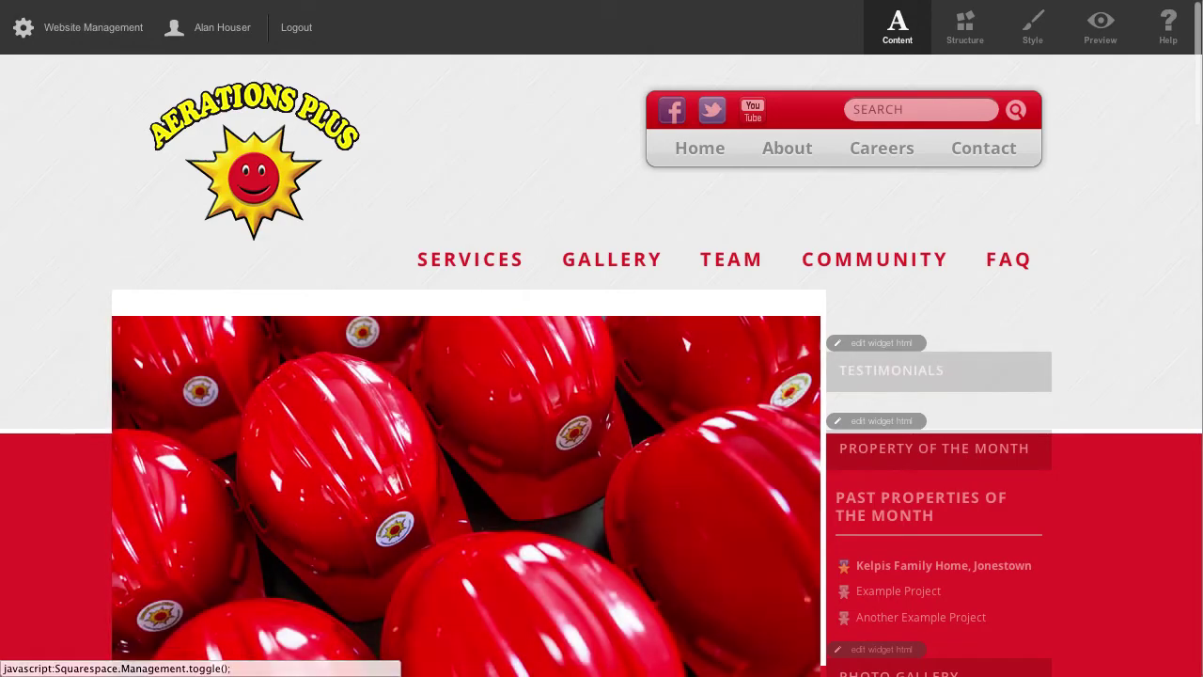
left_click(965, 27)
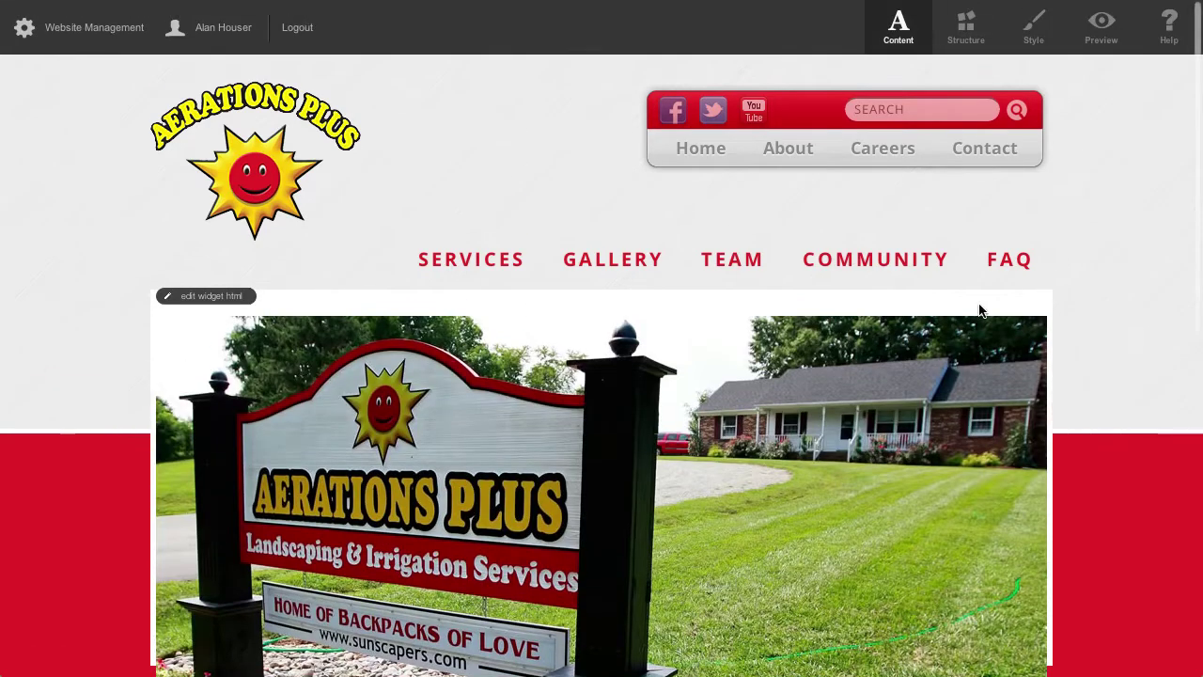
scroll(1112, 333, "down", 3)
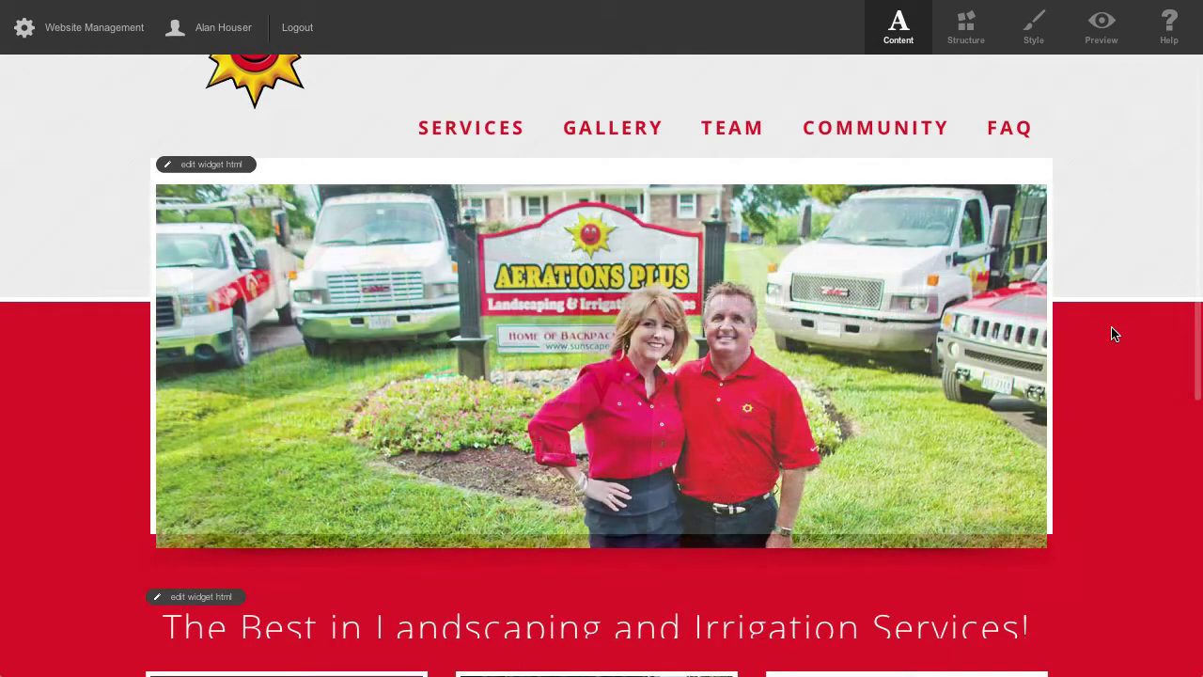
scroll(1112, 334, "down", 5)
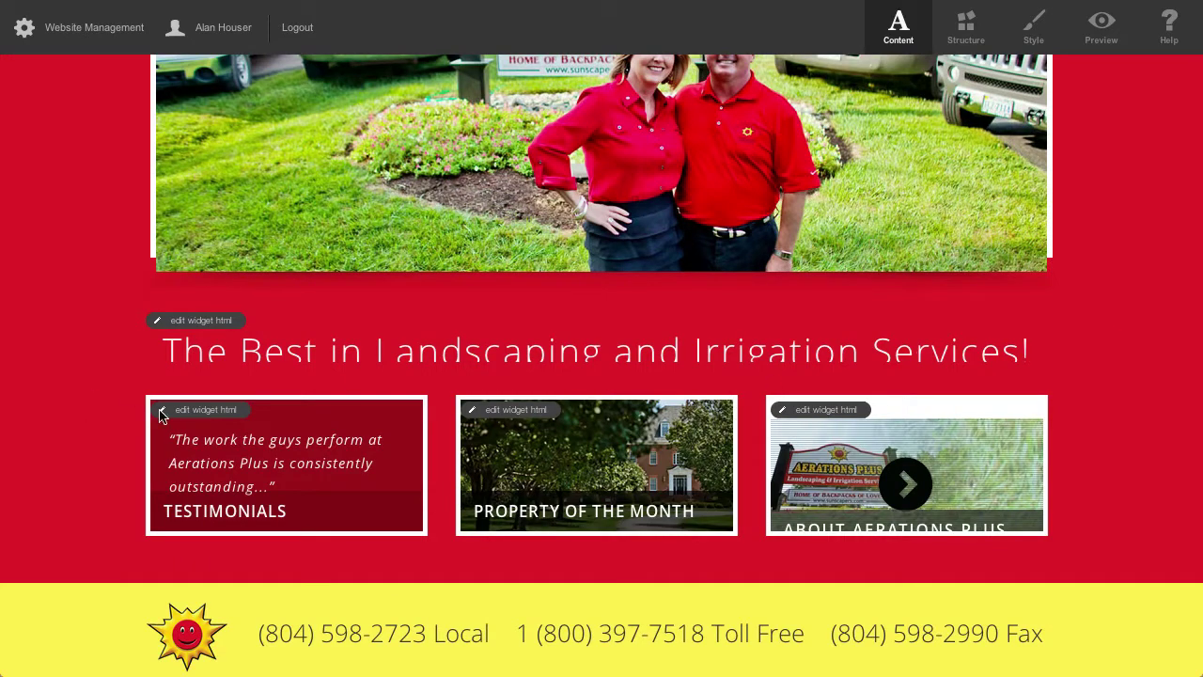
left_click(205, 412)
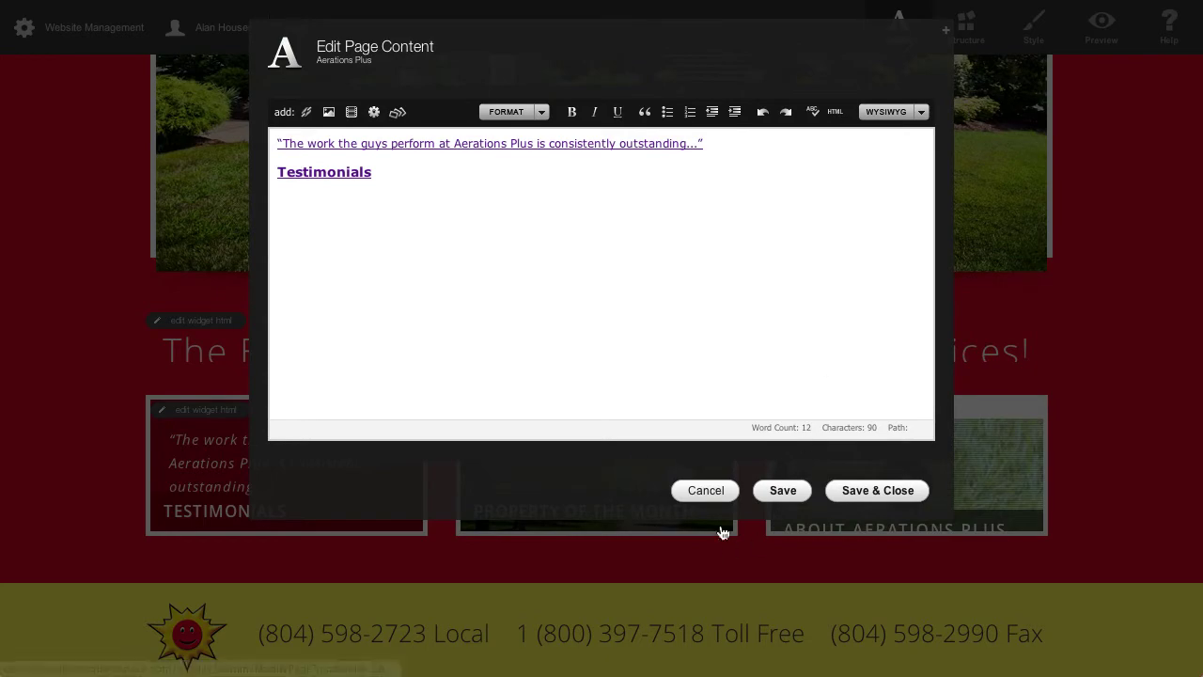
left_click(712, 493)
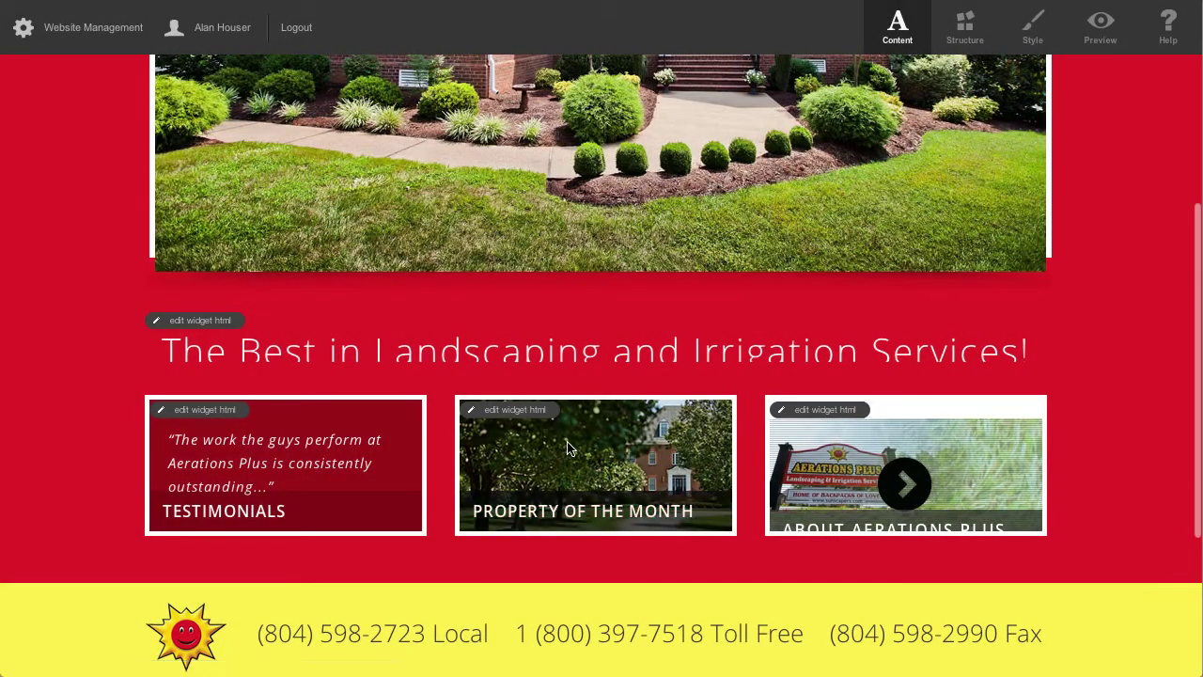
left_click(538, 414)
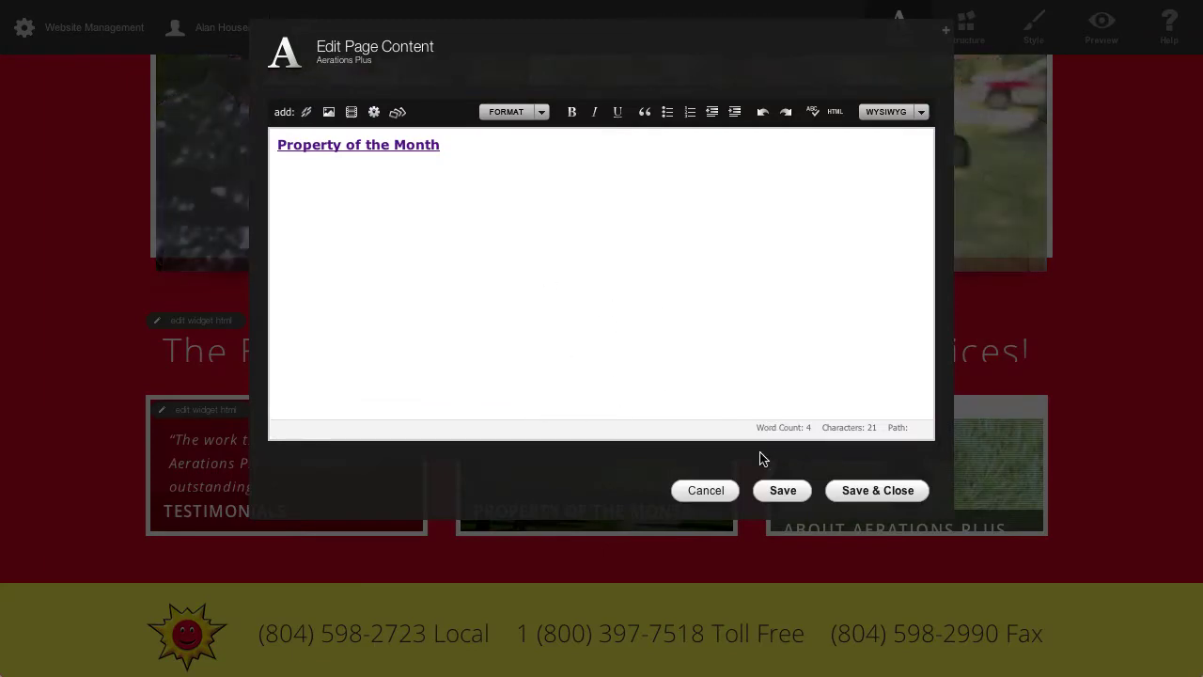
left_click(706, 490)
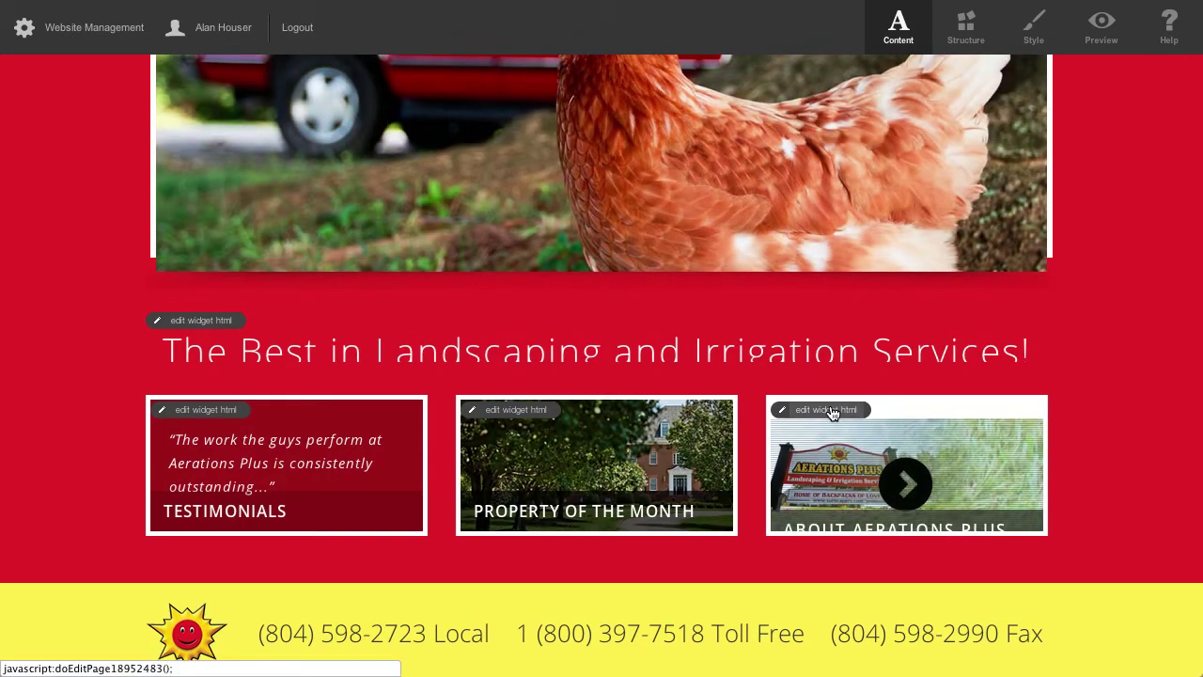
Inspect the raw HTML and YouTube link of the About Aerations Plus widget, and close it without saving
left_click(832, 410)
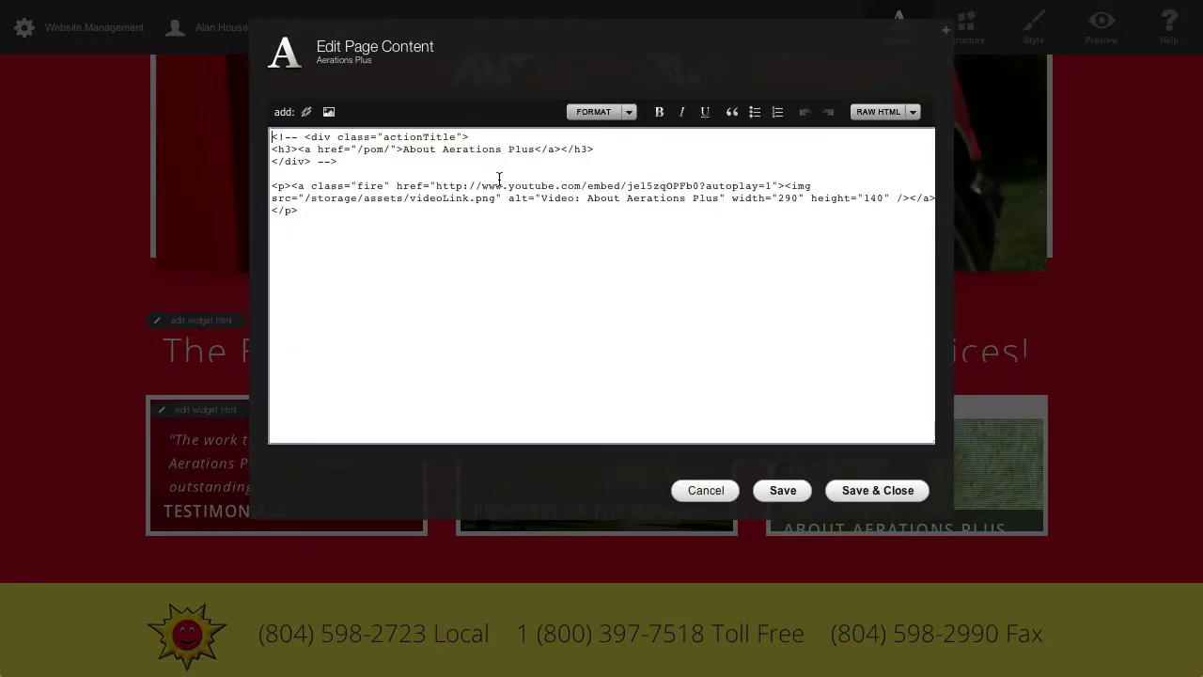
left_click_drag(436, 185, 707, 185)
left_click(758, 185)
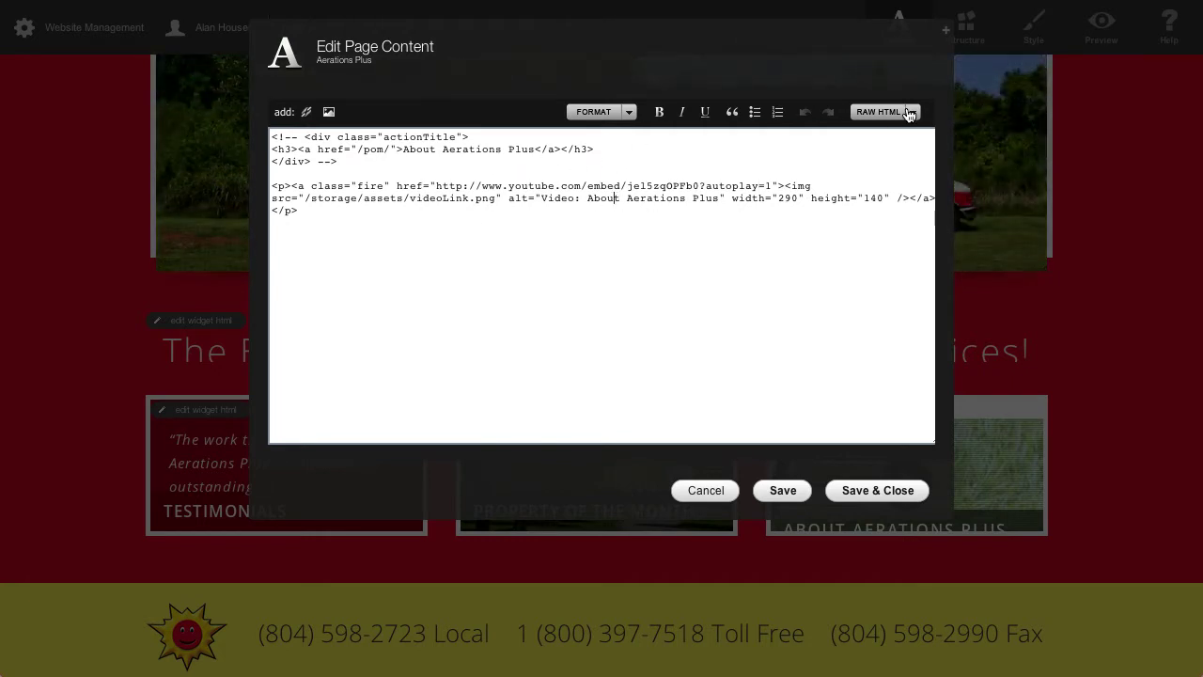
left_click_drag(586, 220, 254, 125)
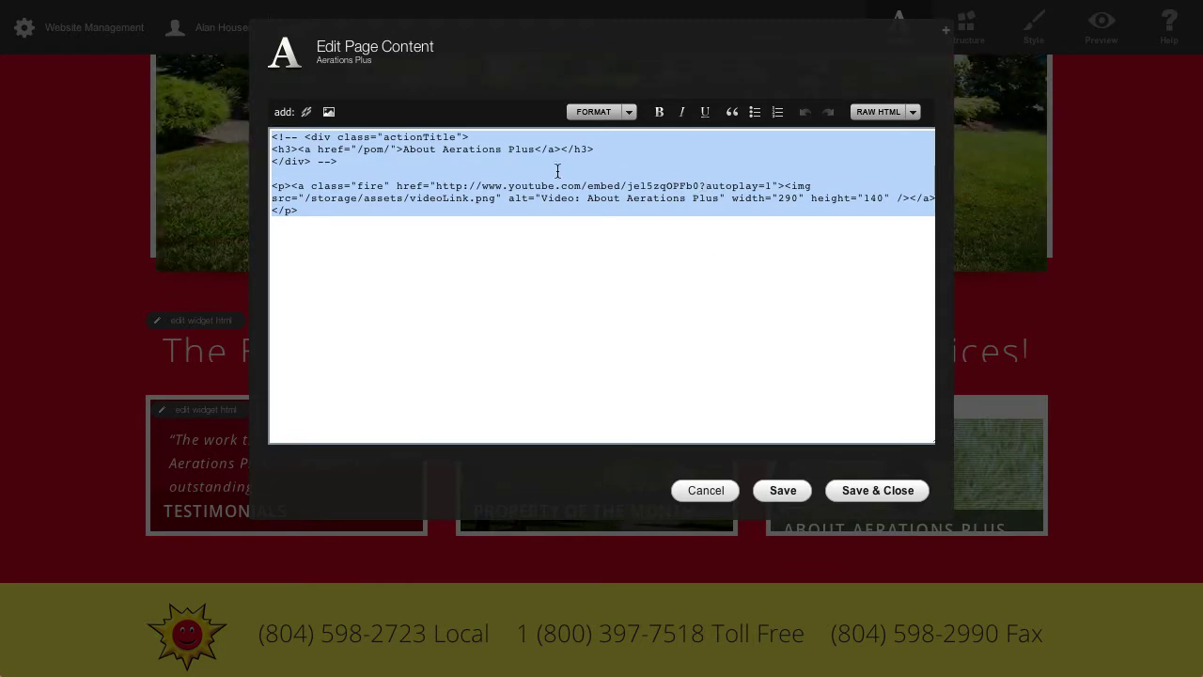
left_click(707, 491)
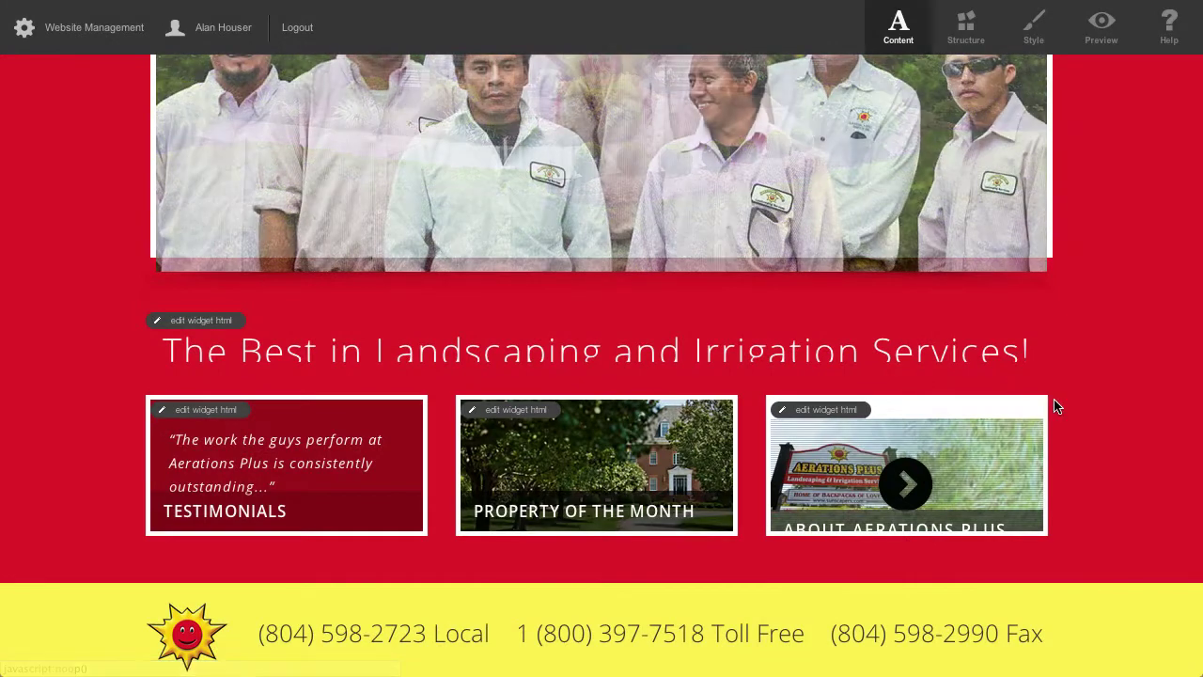
In structure editing mode, open the home page's post-canvas code for editing
scroll(1080, 400, "down", 3)
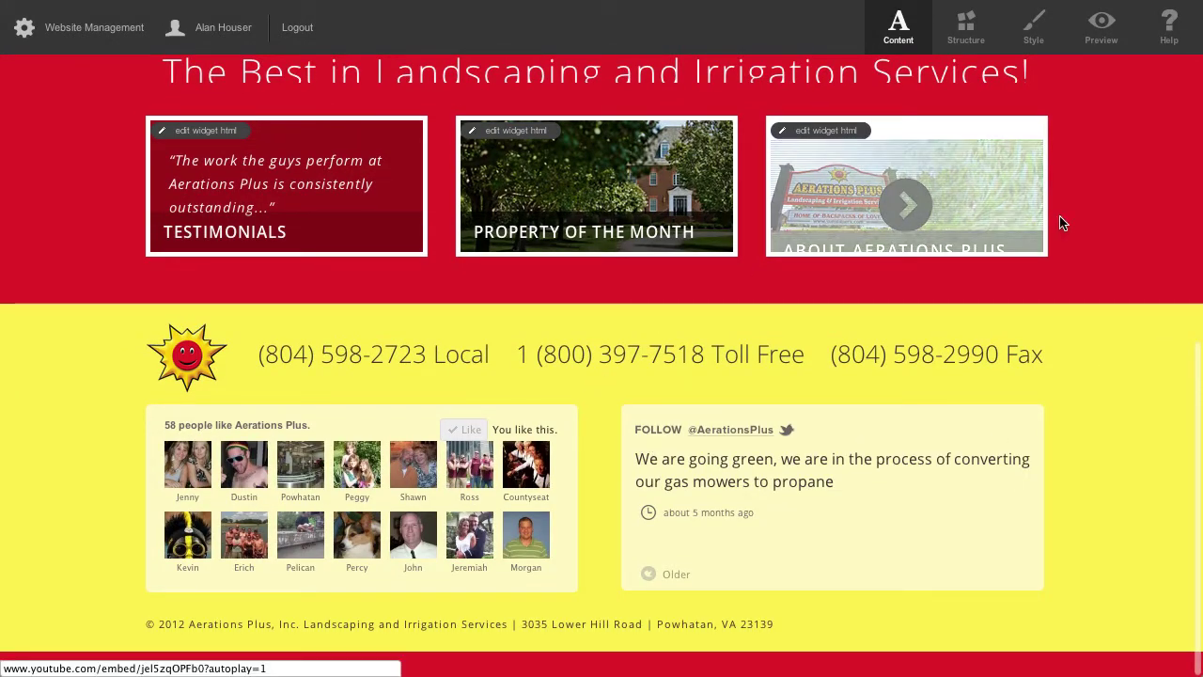
scroll(1106, 230, "up", 1)
scroll(1104, 231, "up", 5)
scroll(1103, 231, "down", 6)
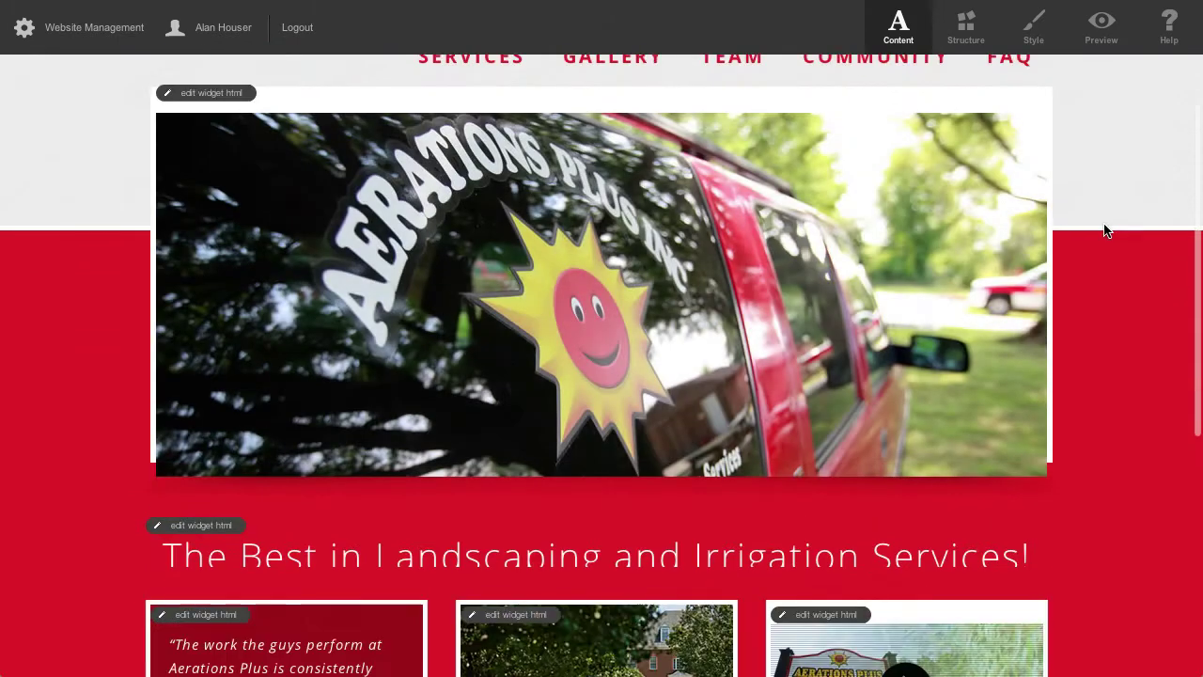
left_click(968, 31)
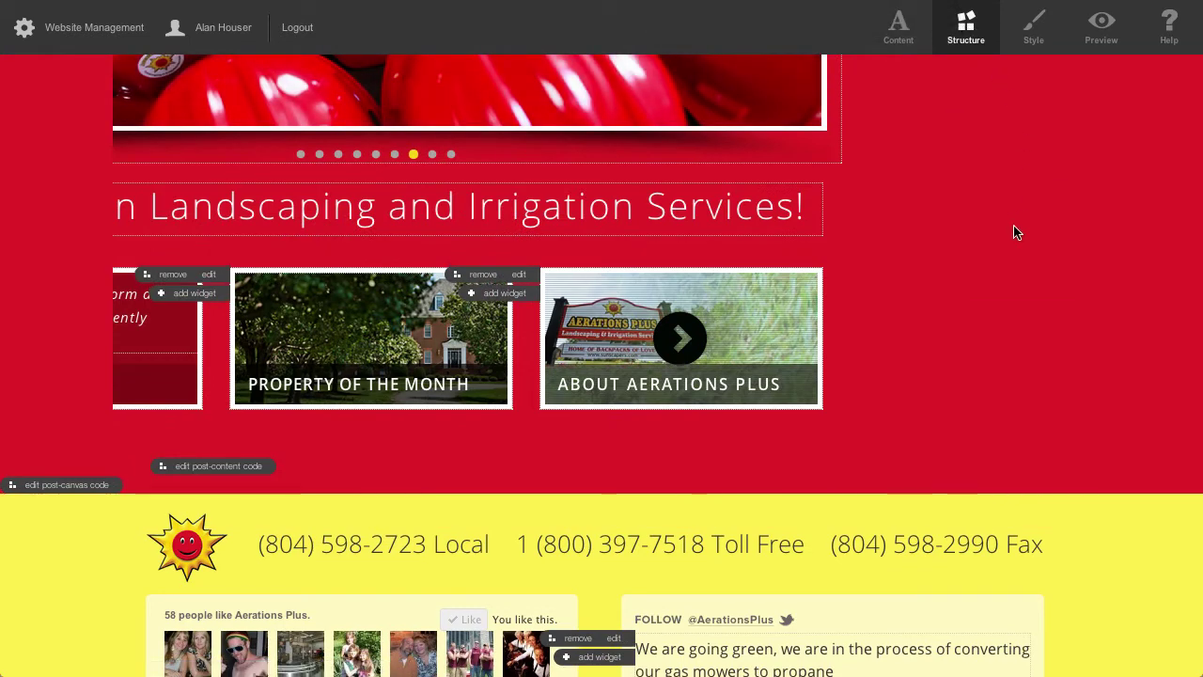
scroll(1015, 234, "down", 2)
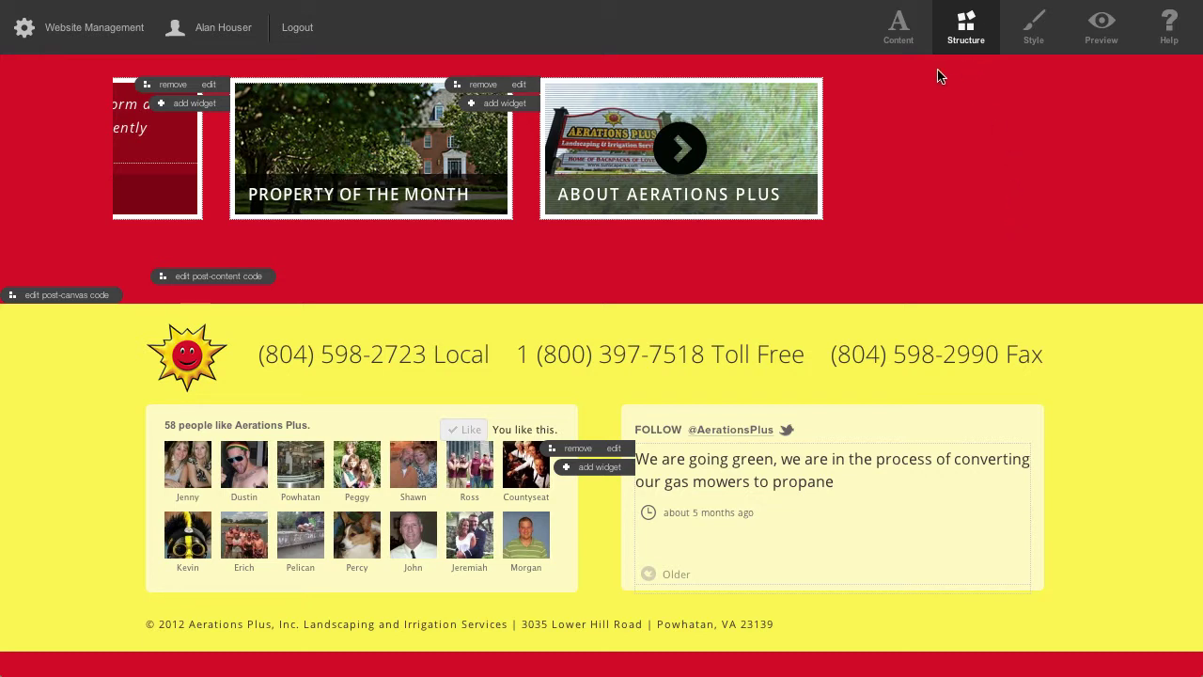
left_click(41, 297)
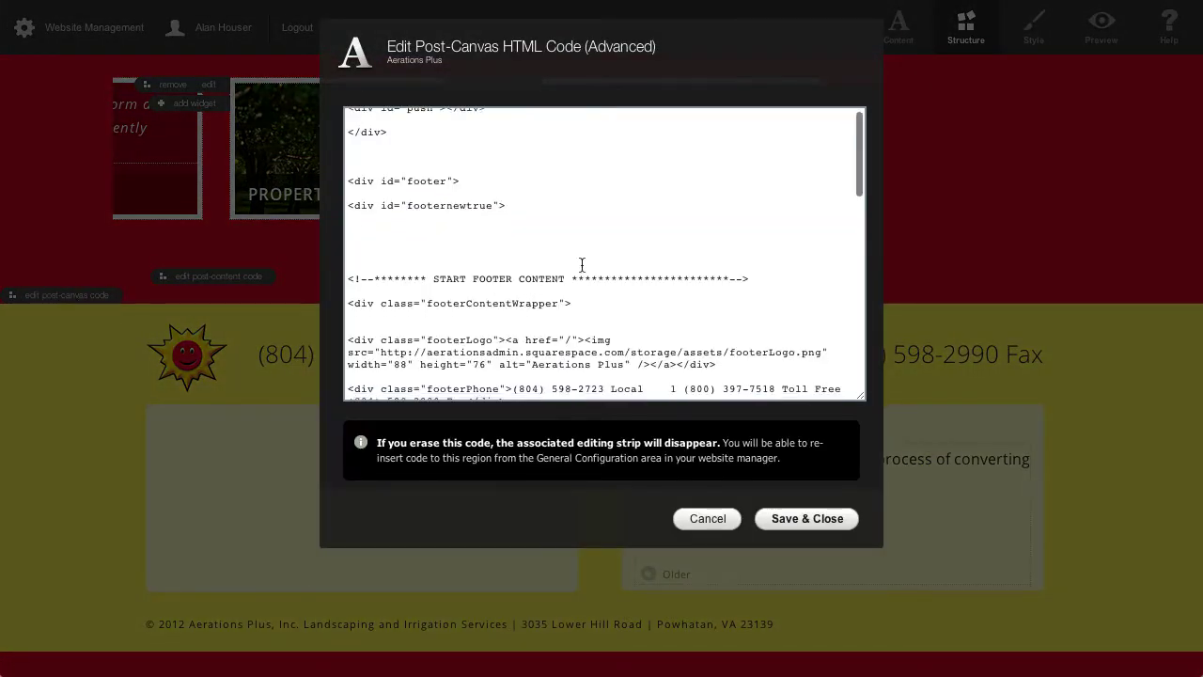
Examine the footer HTML in the post-canvas code through to the end of the footer content, and close it without saving
scroll(582, 264, "down", 5)
scroll(581, 264, "up", 5)
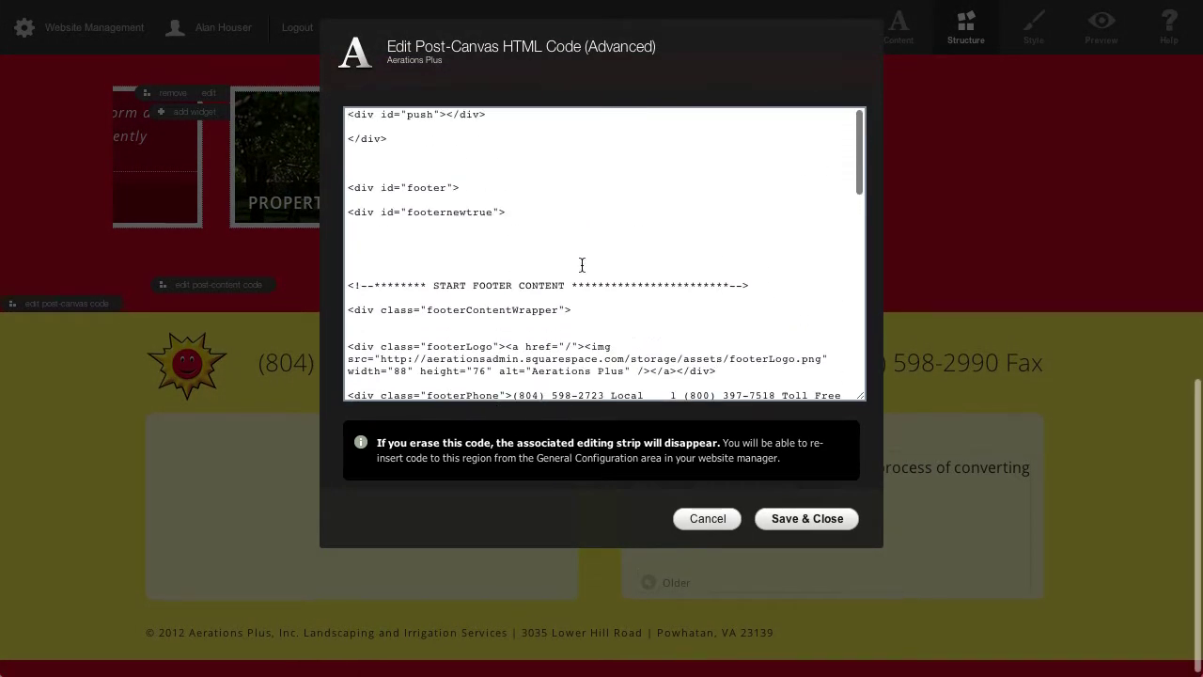
scroll(582, 265, "down", 5)
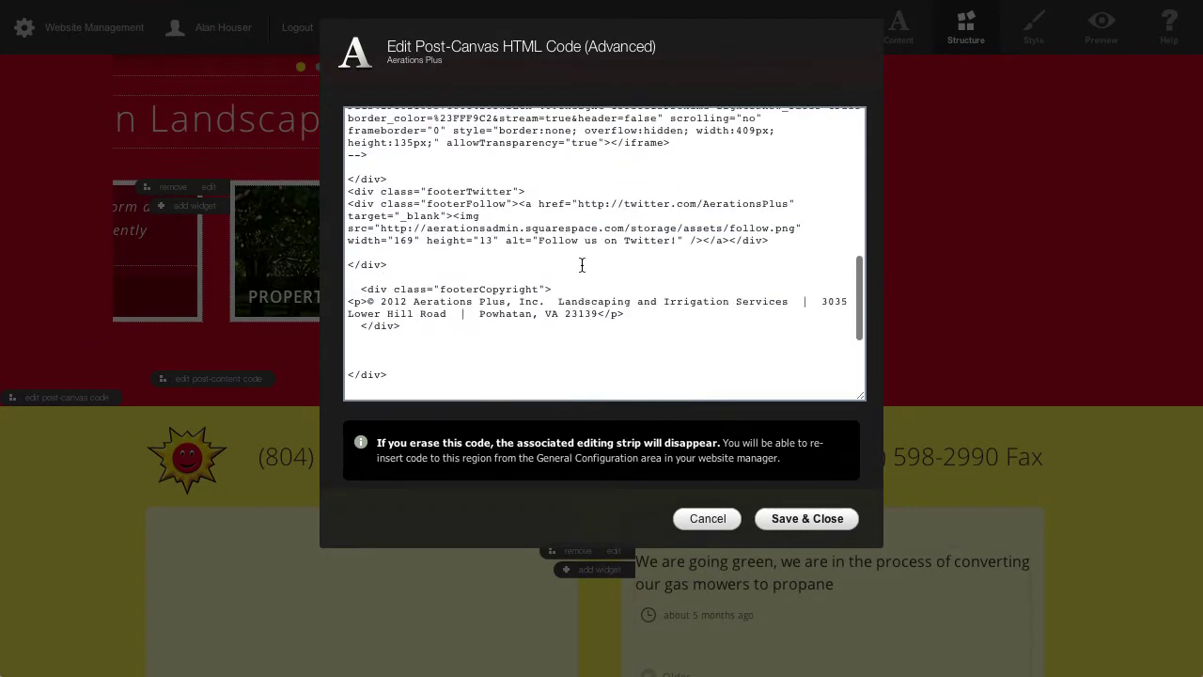
scroll(582, 264, "down", 3)
scroll(582, 264, "down", 2)
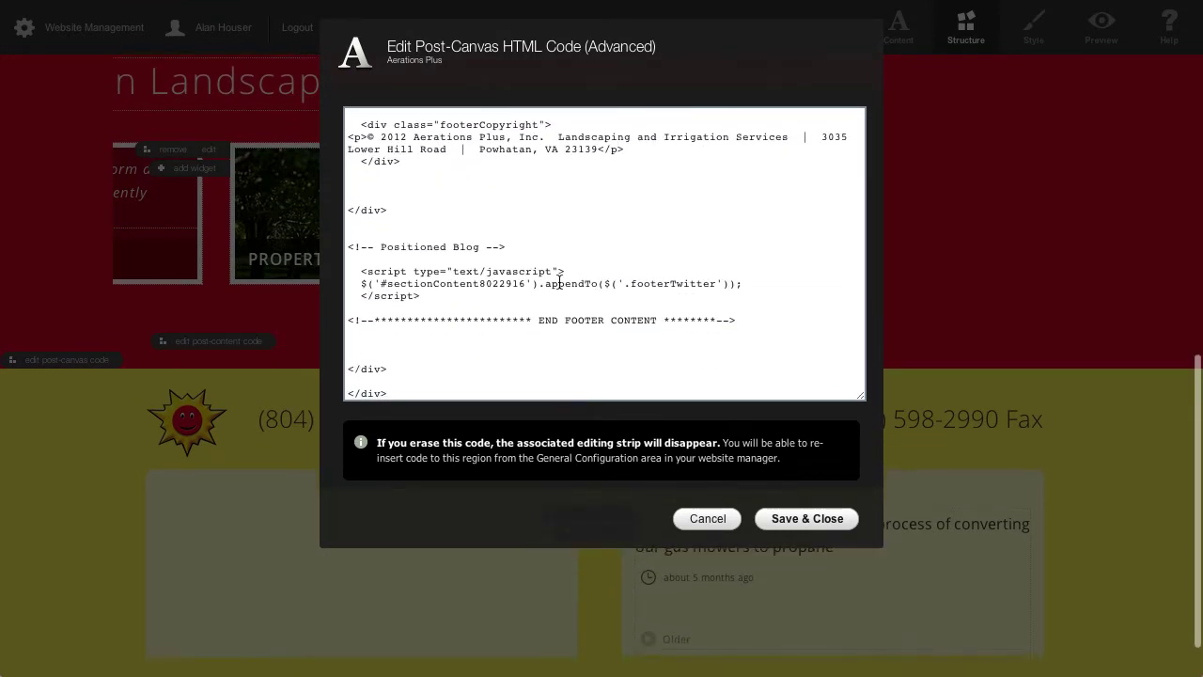
scroll(666, 365, "up", 1)
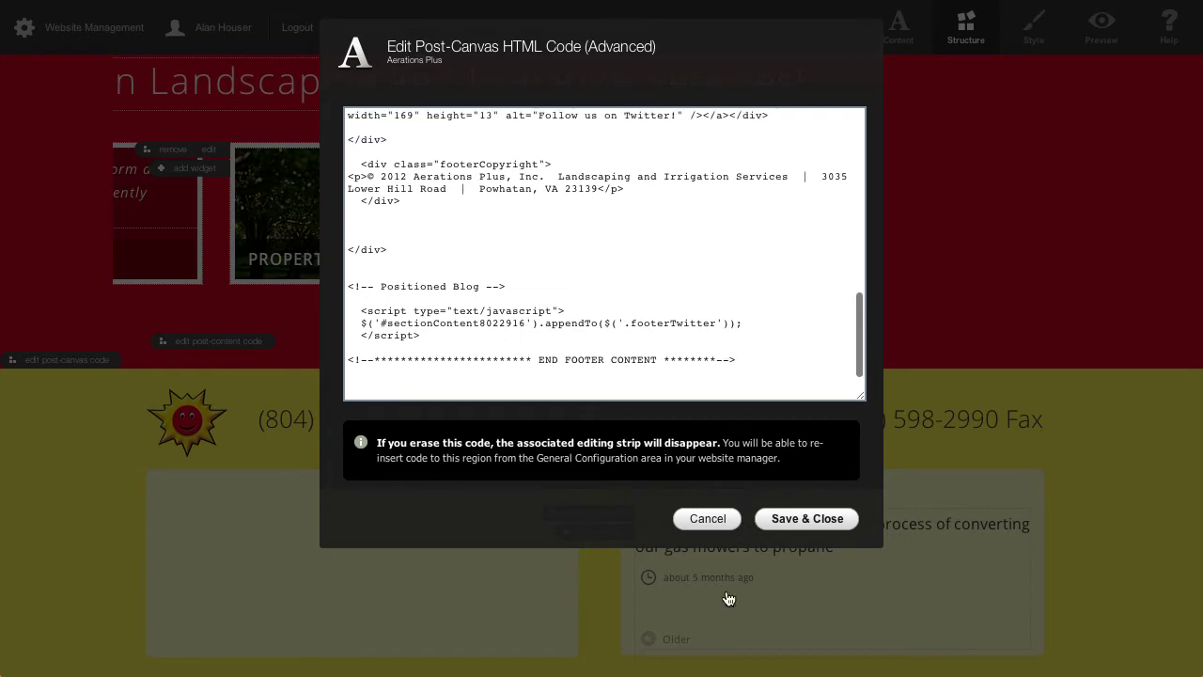
left_click(709, 519)
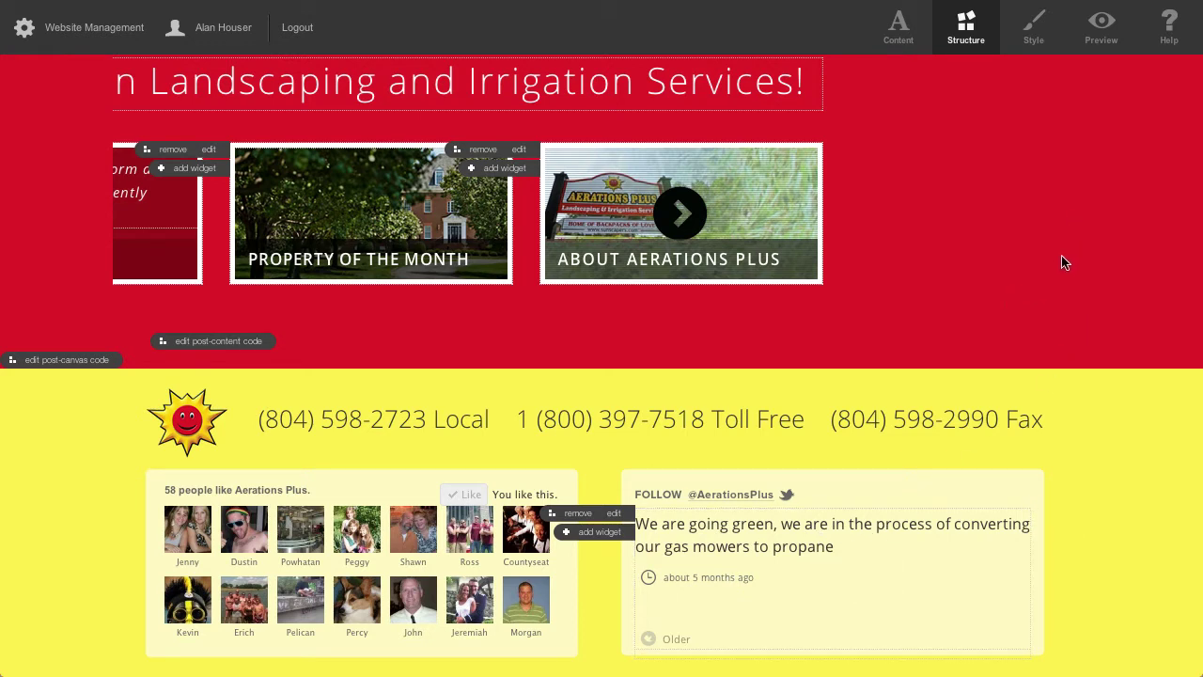
Preview the home page and highlight part of the toll-free phone number in the footer
left_click(1102, 26)
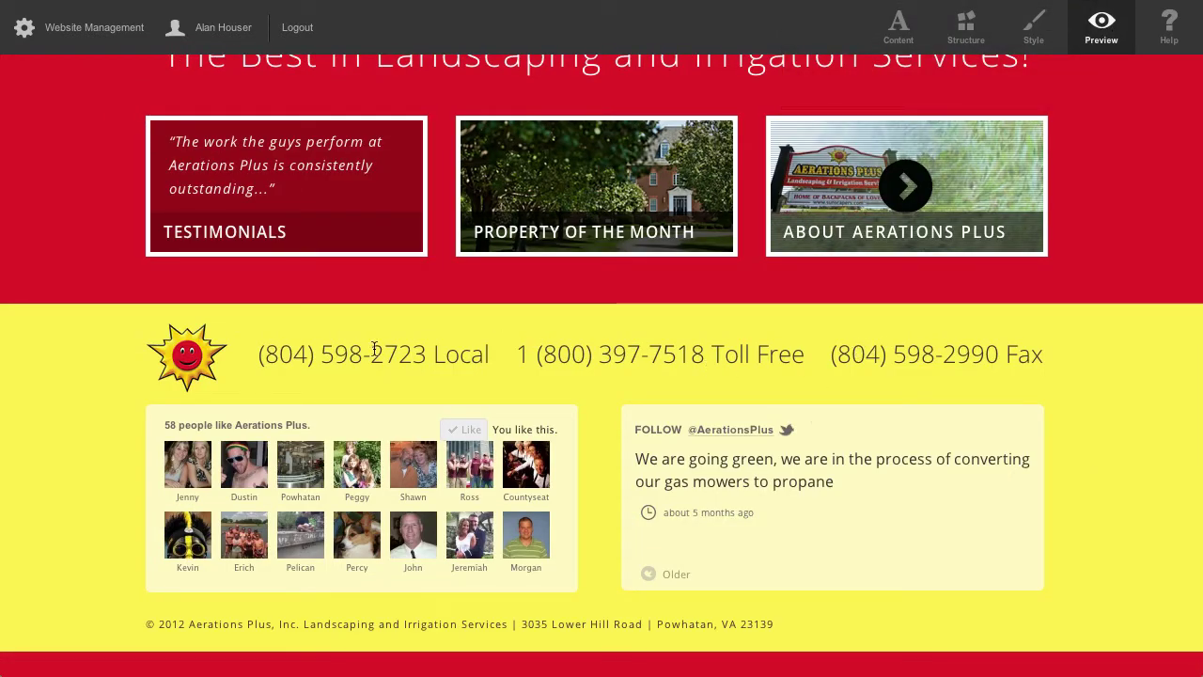
left_click_drag(822, 352, 626, 355)
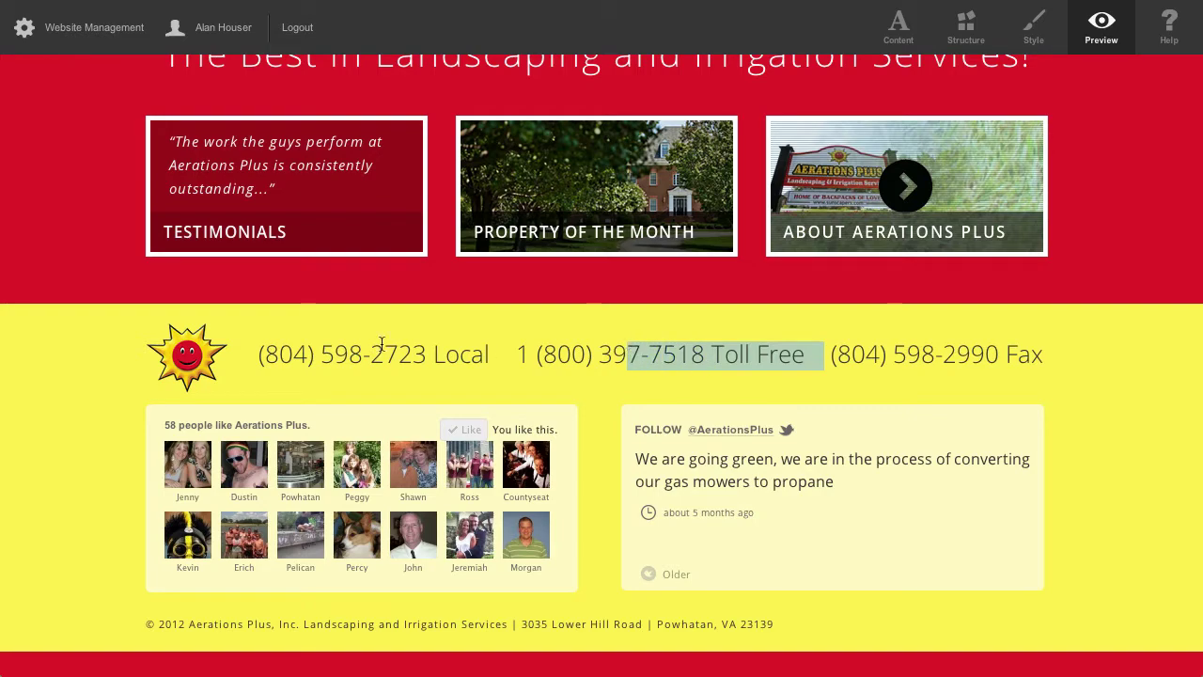
Copy the entire post-canvas HTML code from structure editing mode, and close its editor without saving
left_click(976, 31)
scroll(1121, 347, "down", 15)
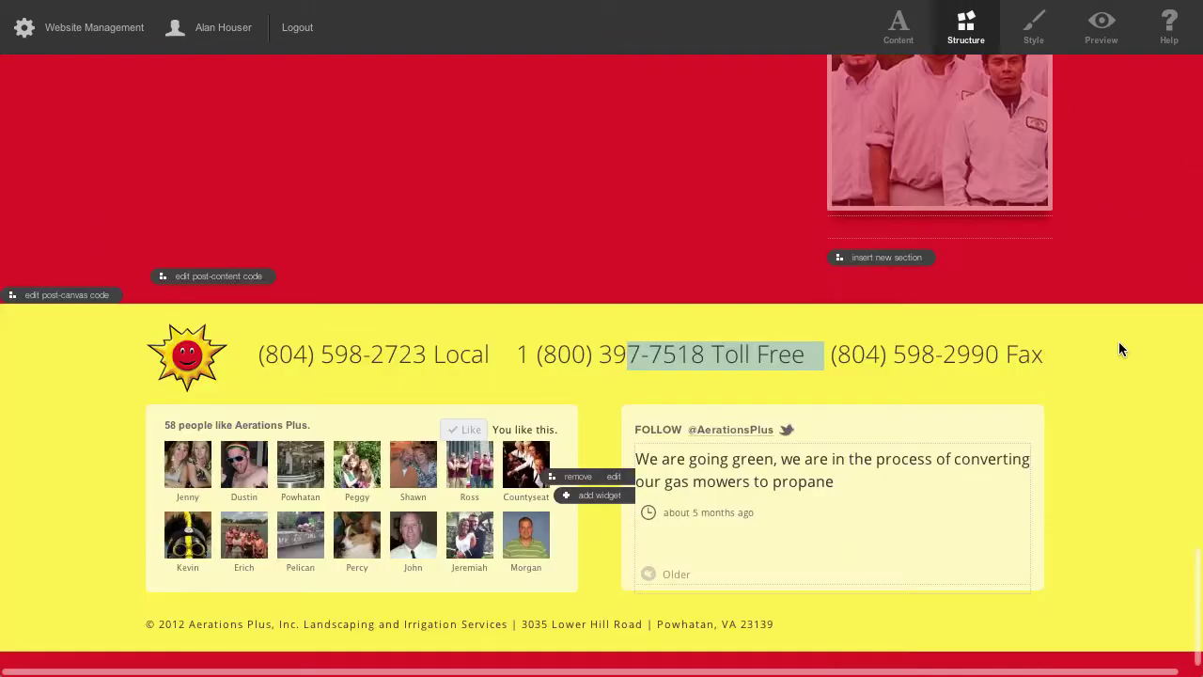
left_click(82, 299)
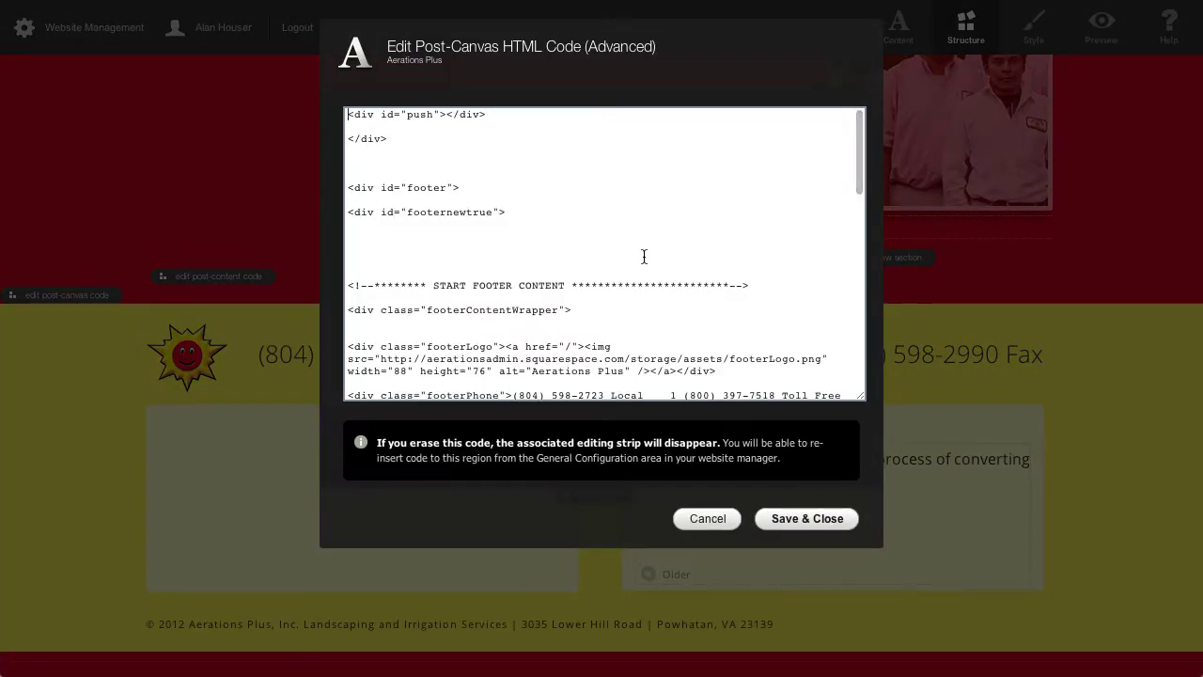
left_click(645, 258)
right_click(605, 277)
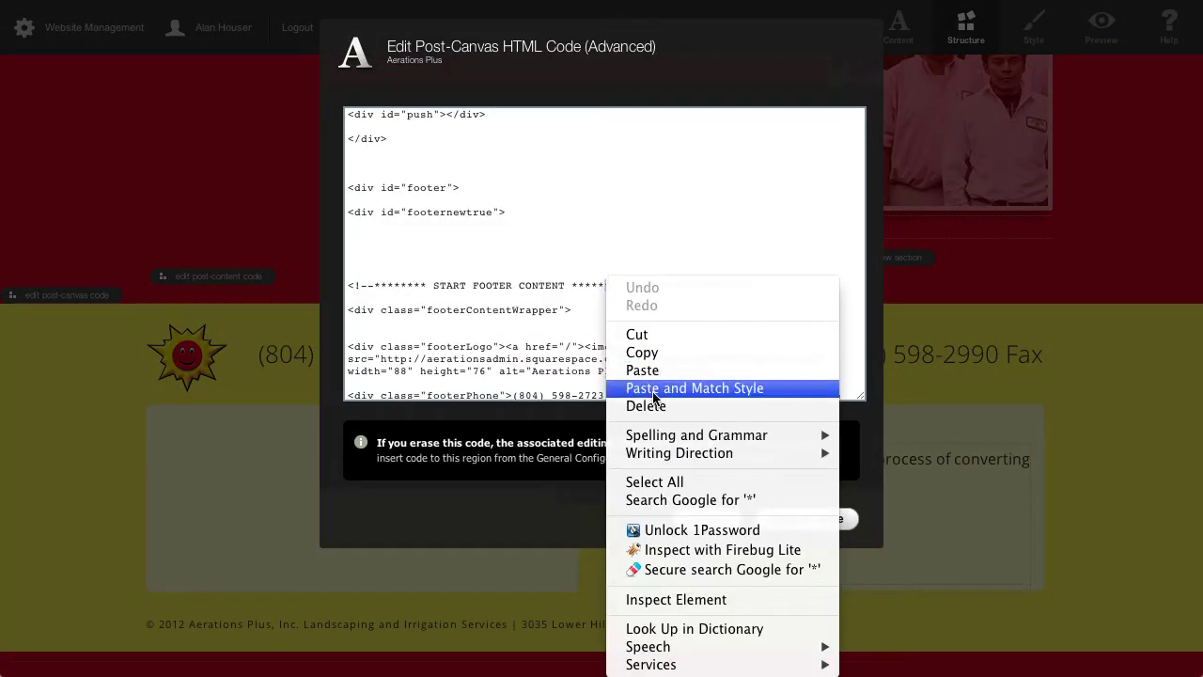
left_click(654, 484)
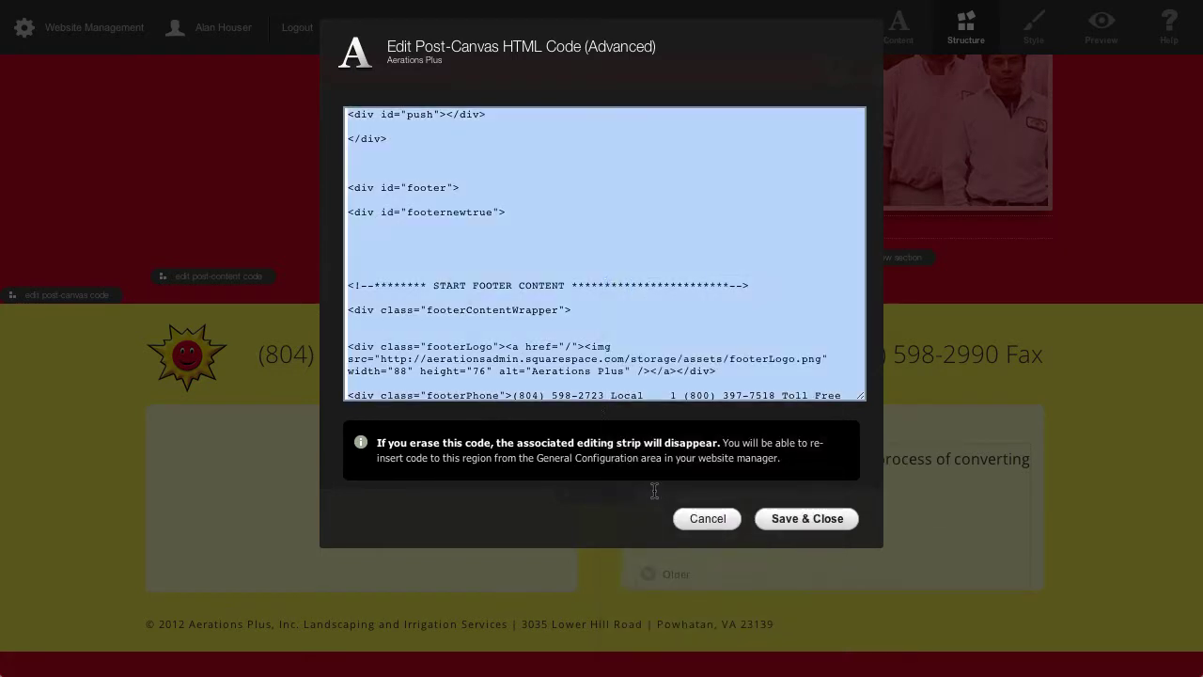
right_click(567, 314)
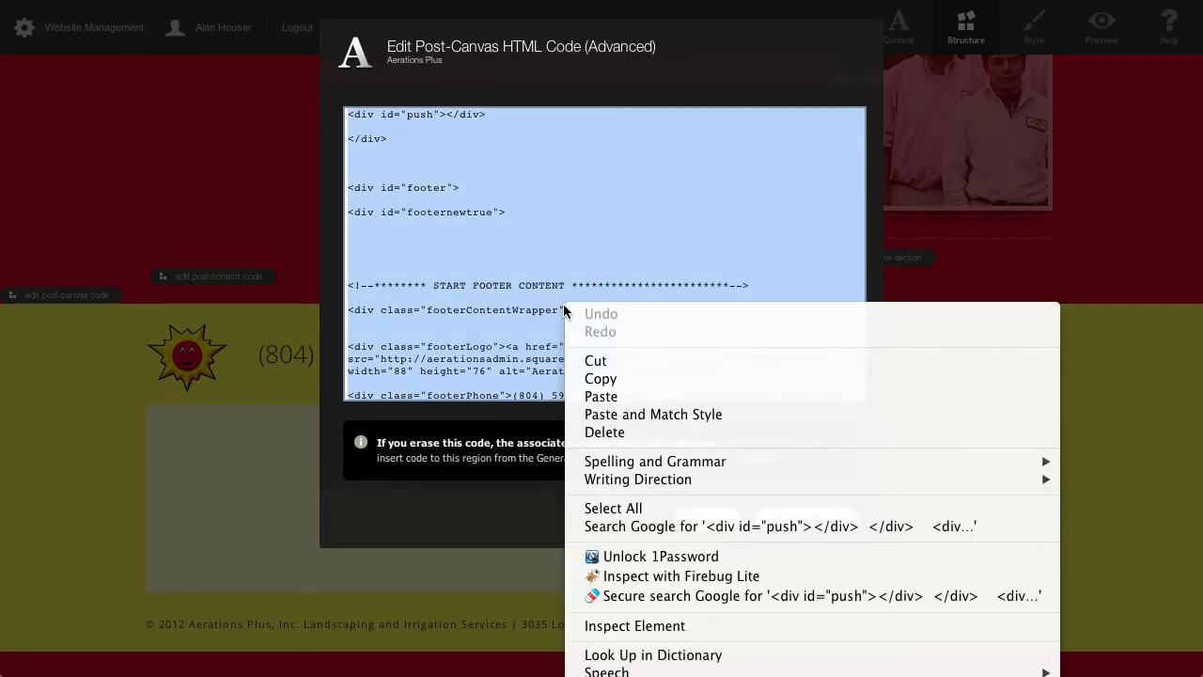
left_click(596, 379)
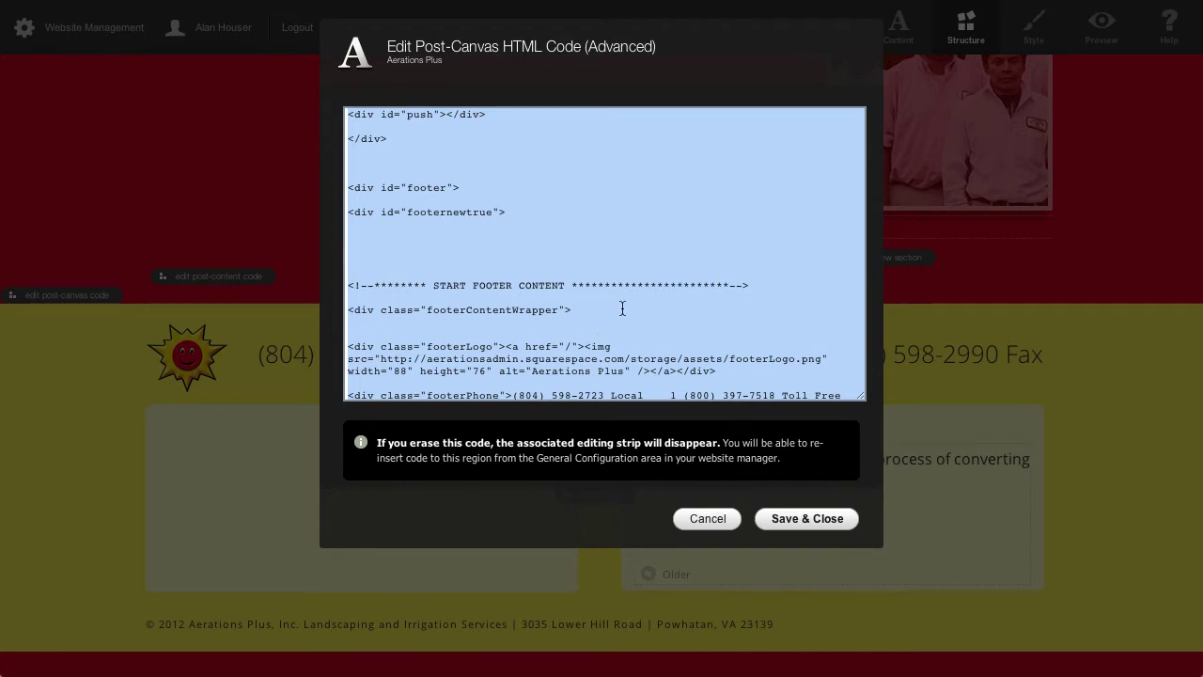
left_click(708, 520)
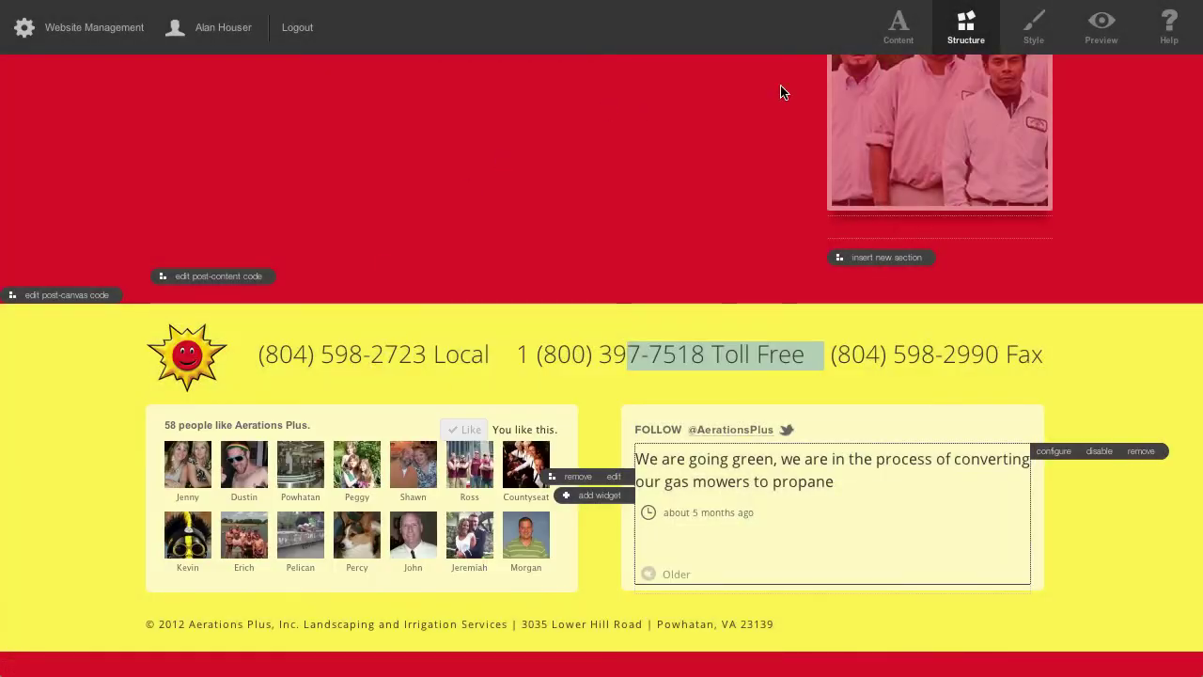
Return to the home page preview and place the cursor in the header's search field
left_click(1101, 26)
scroll(1034, 304, "up", 10)
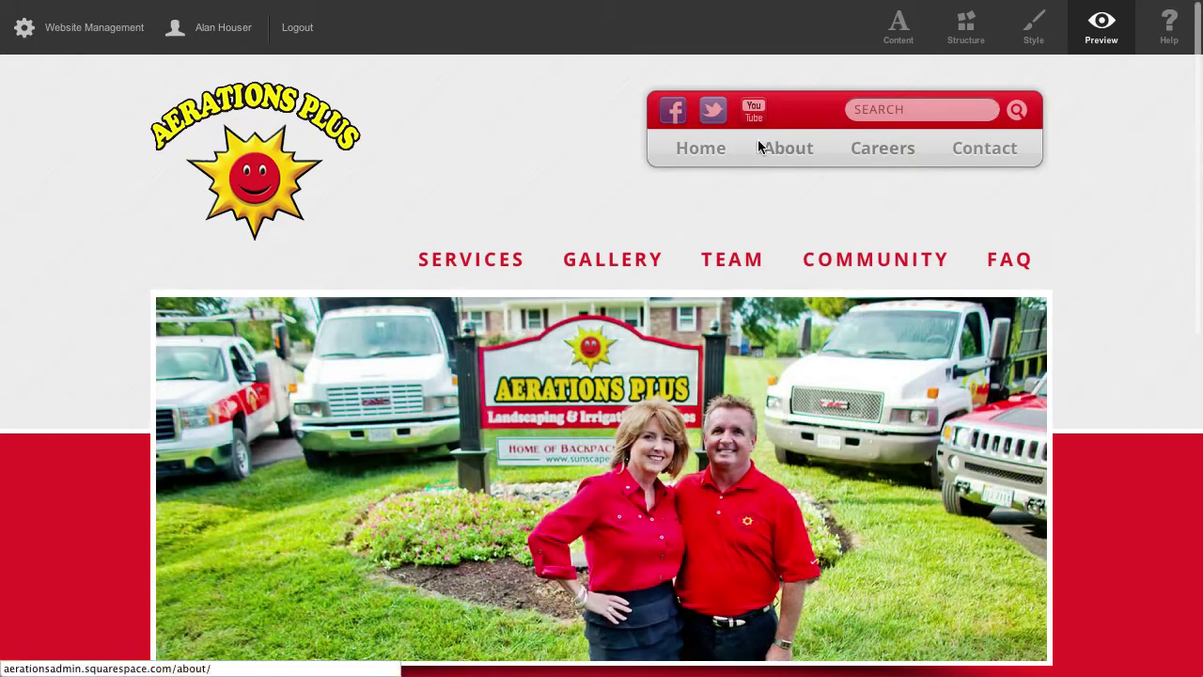
left_click(948, 116)
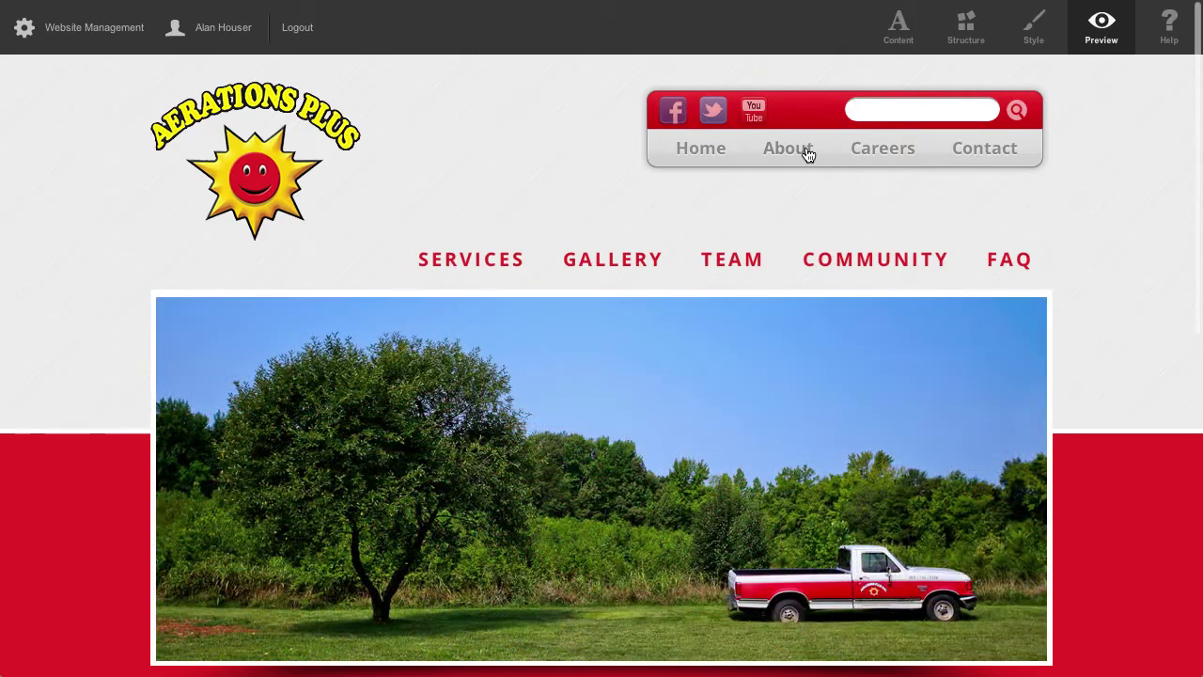
Leave the header's search field, view the home page in content editing mode, and return to preview
left_click(1120, 142)
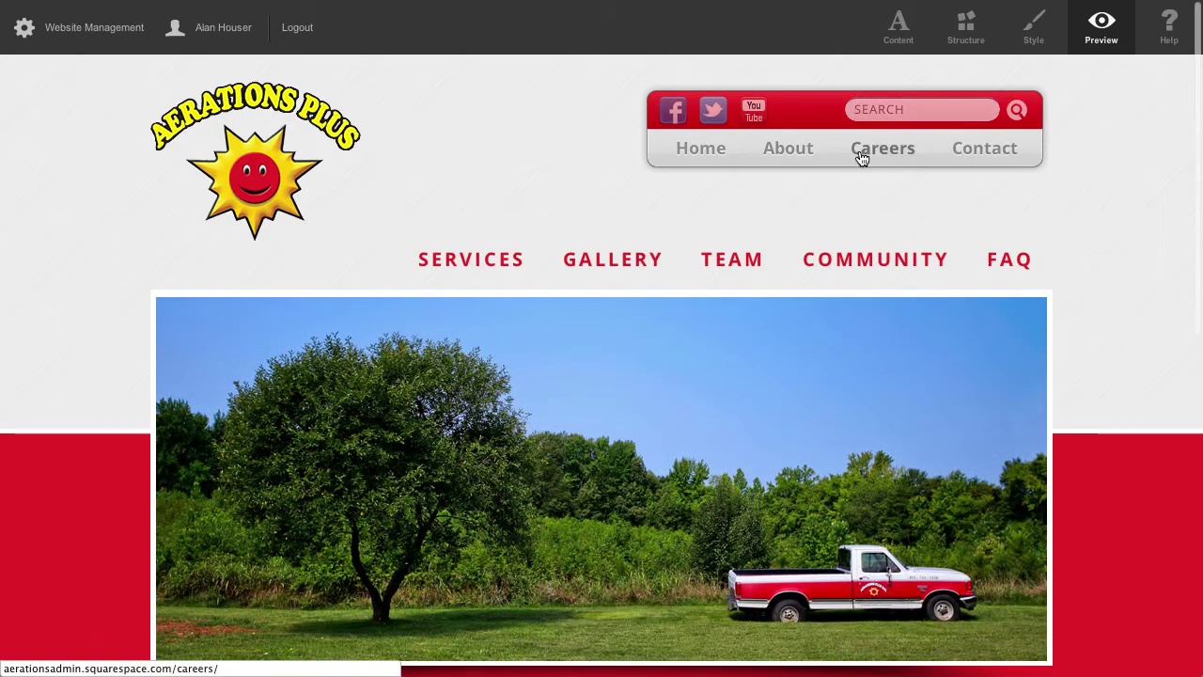
left_click(900, 28)
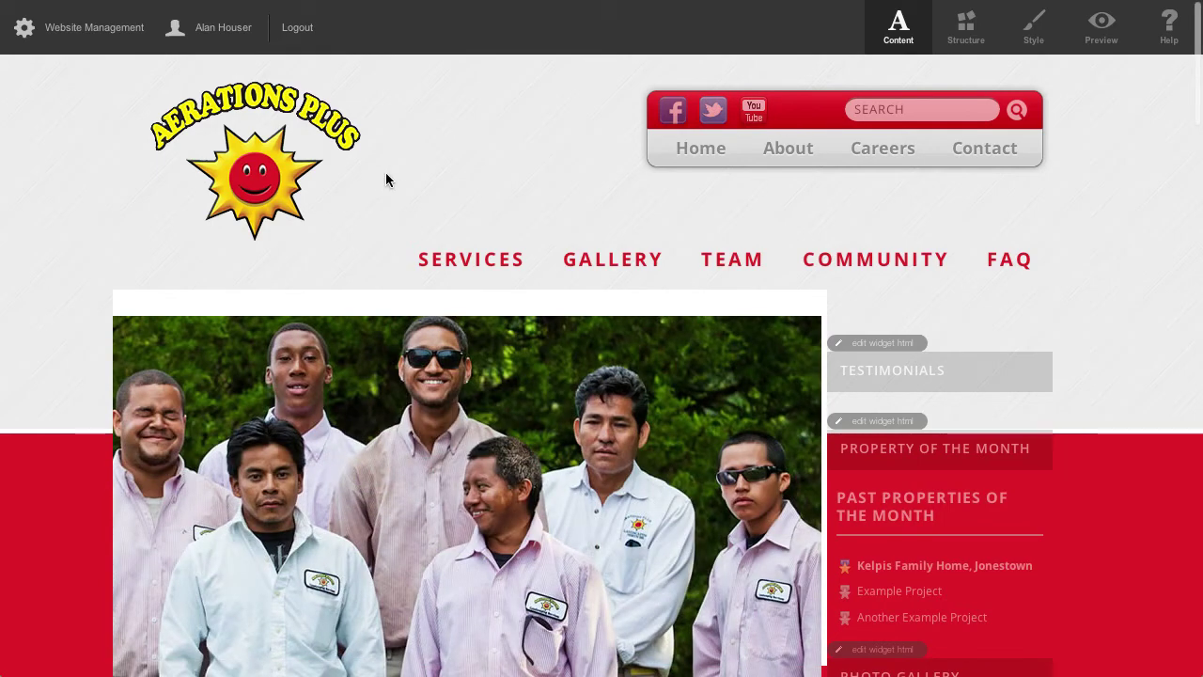
left_click(1102, 28)
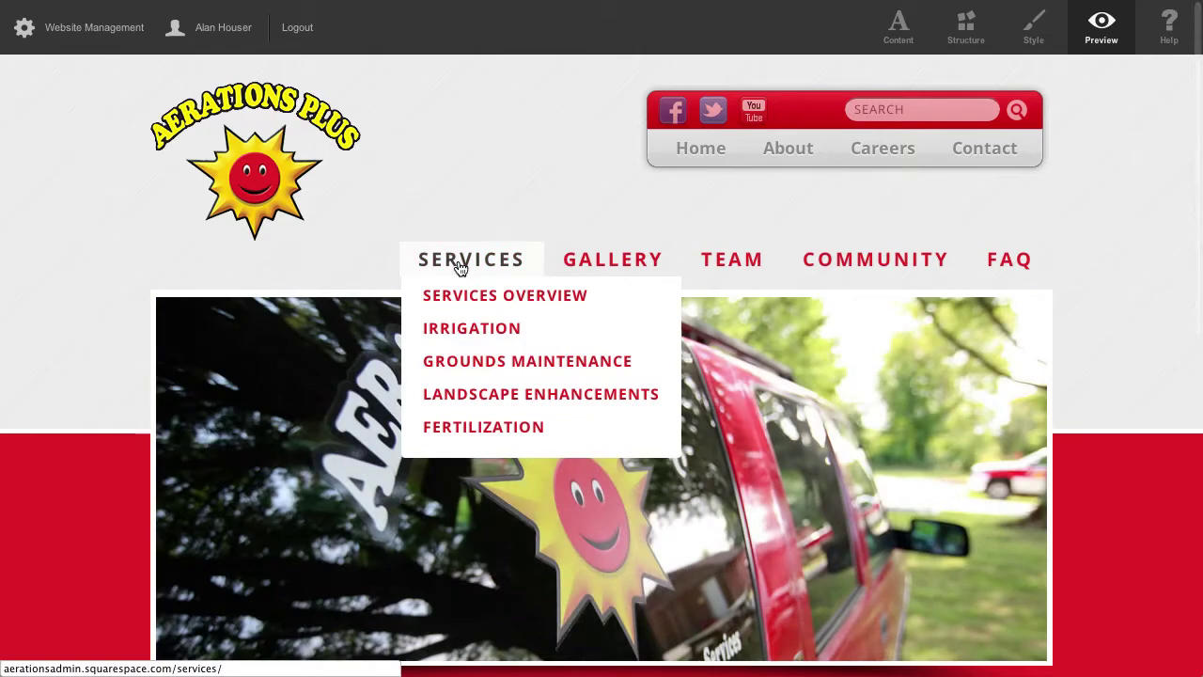
Open the Services page from the home page preview and go to its Services Overview entry
left_click(459, 268)
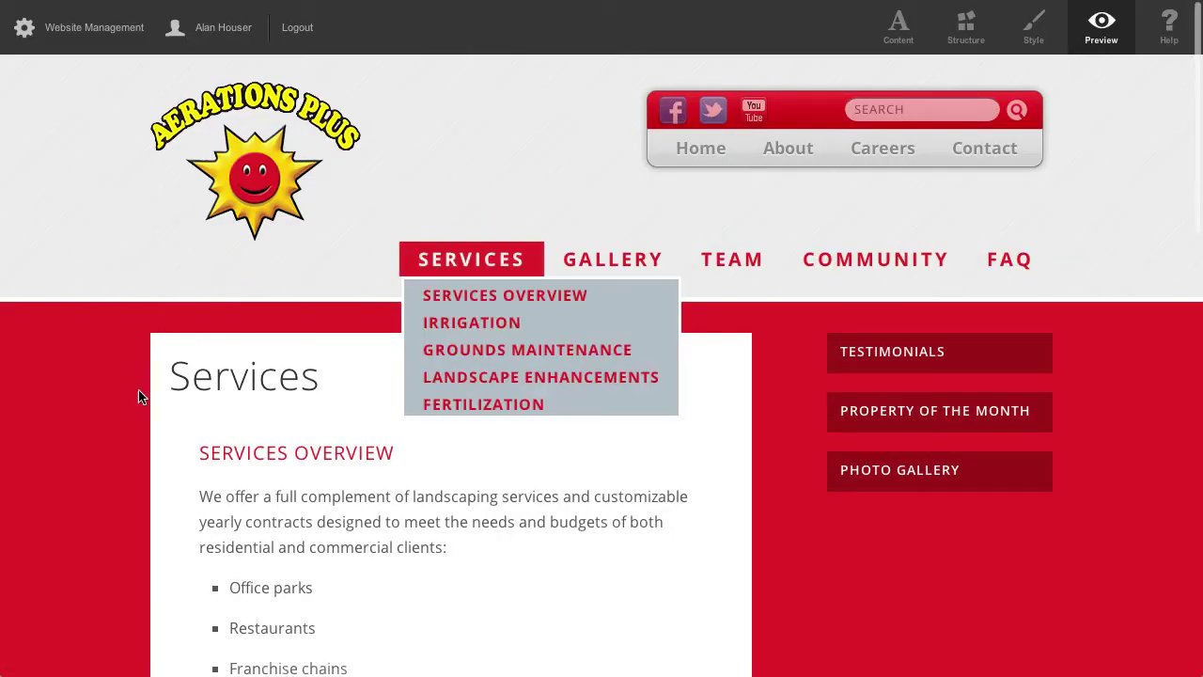
scroll(73, 417, "down", 3)
scroll(72, 417, "up", 2)
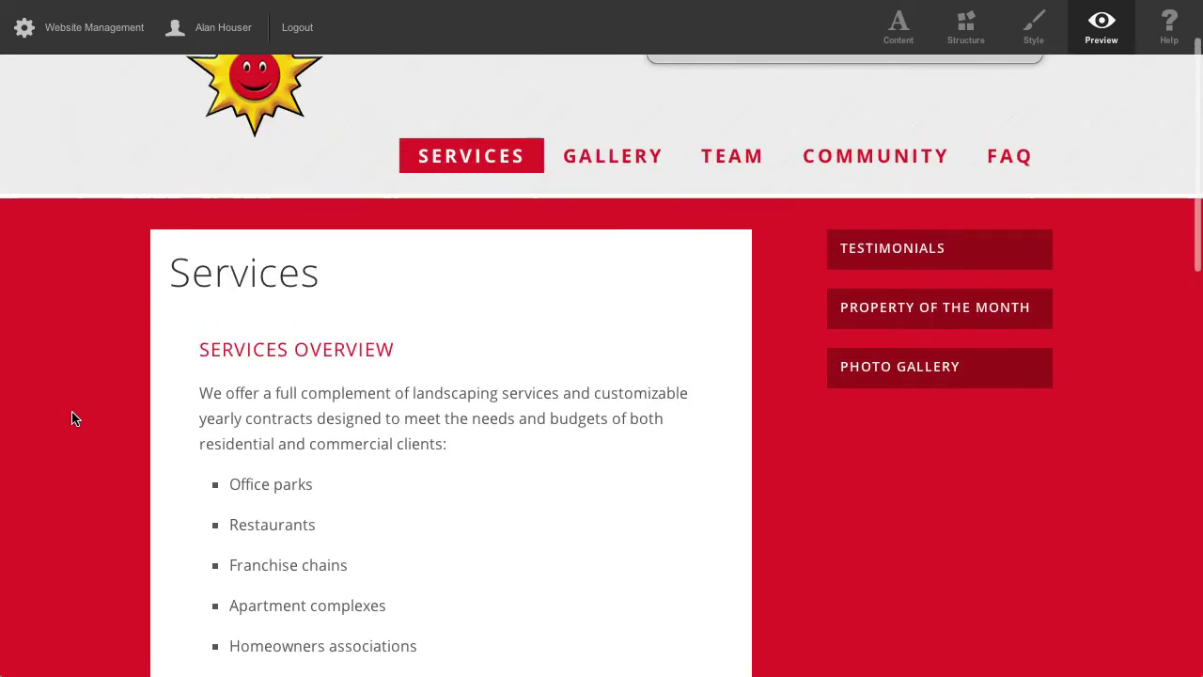
left_click(489, 197)
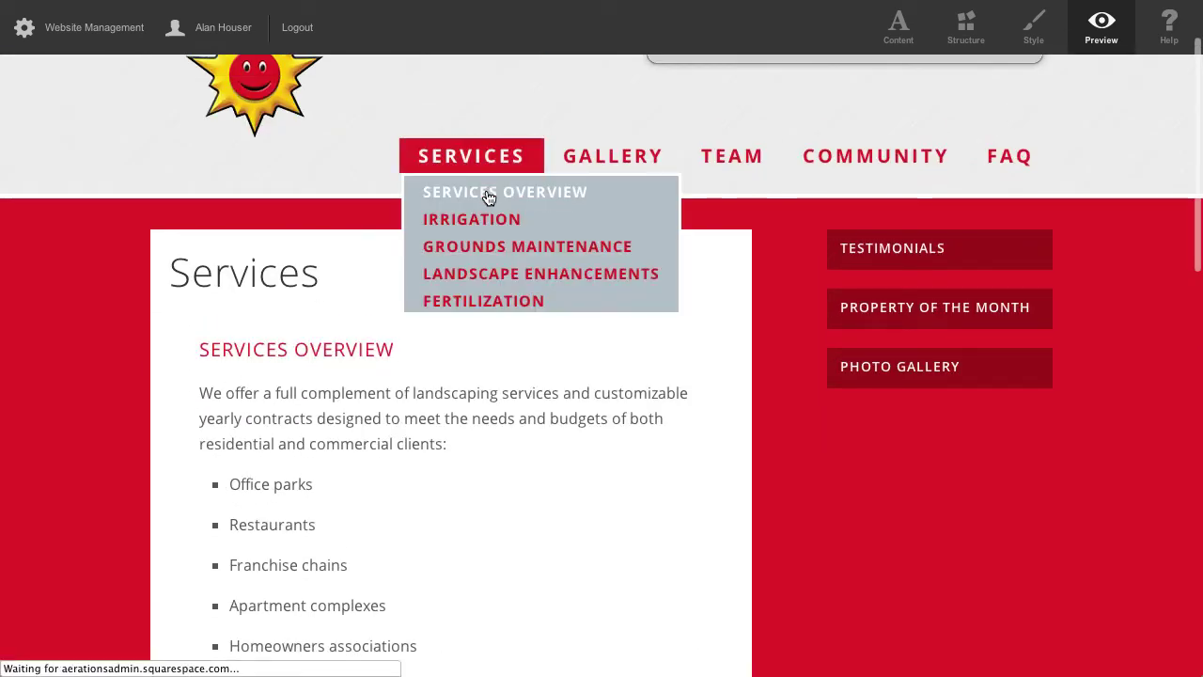
Examine the Services Overview page from its introductory text through the video, the service links and the footer, and compare the links with the Services submenu
scroll(64, 409, "down", 3)
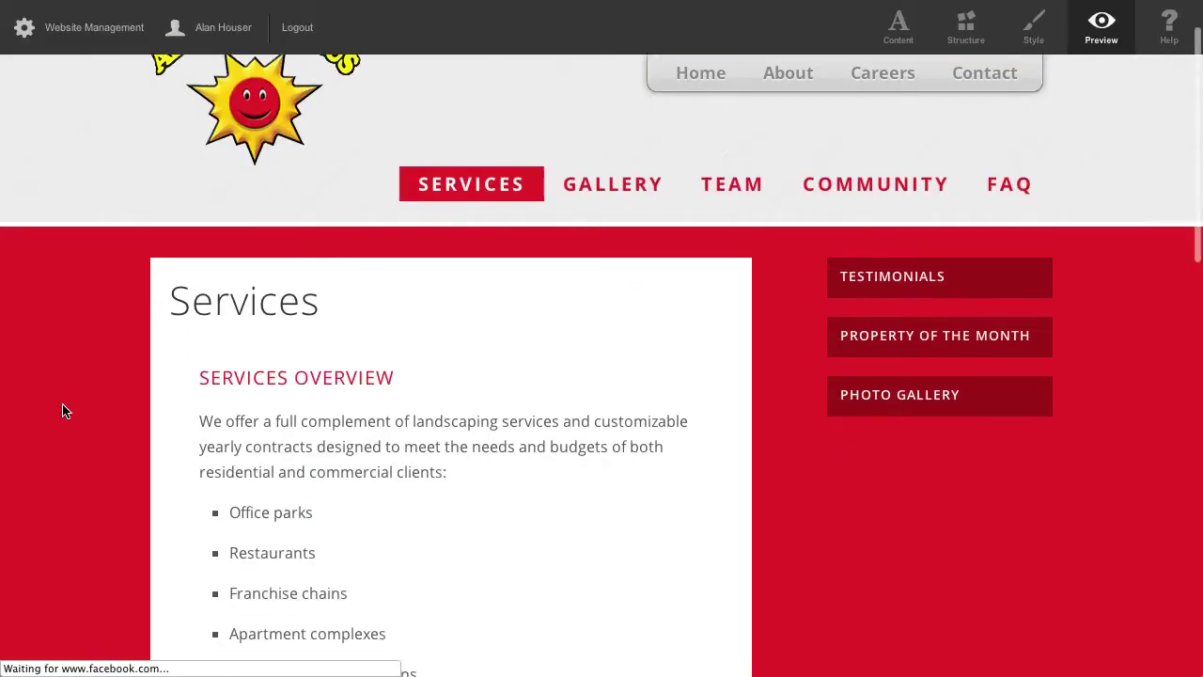
scroll(64, 410, "down", 2)
scroll(64, 410, "up", 3)
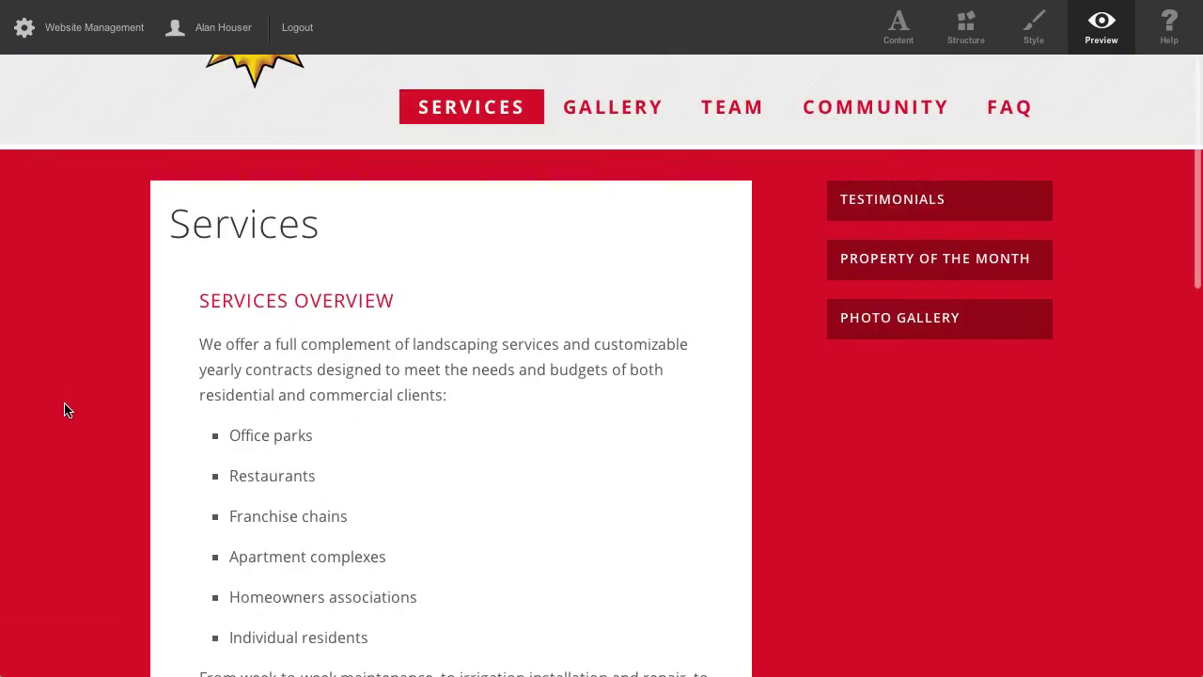
scroll(64, 410, "down", 7)
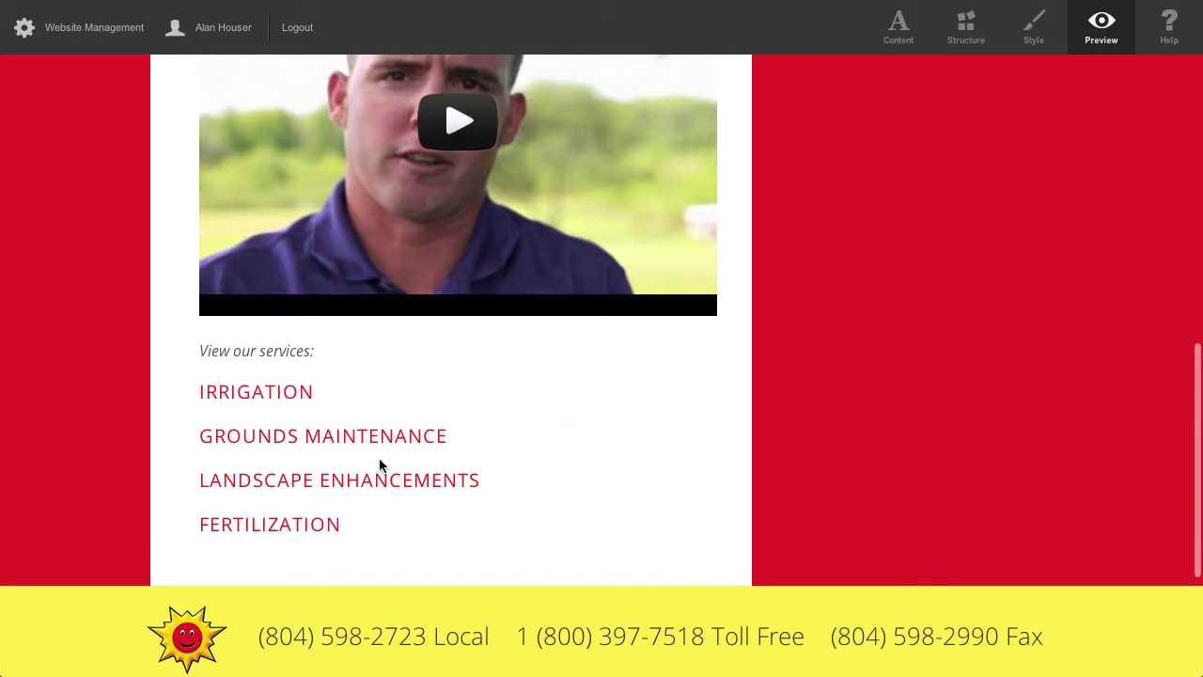
scroll(587, 470, "up", 1)
scroll(586, 470, "up", 7)
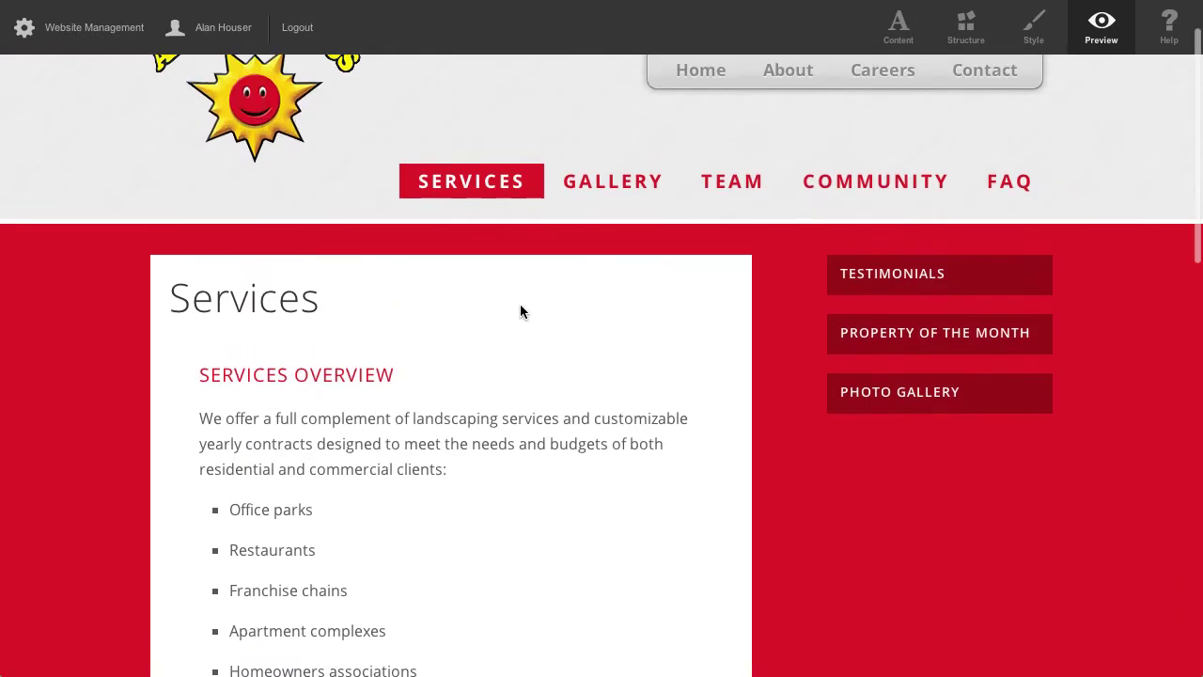
mouse_move(465, 196)
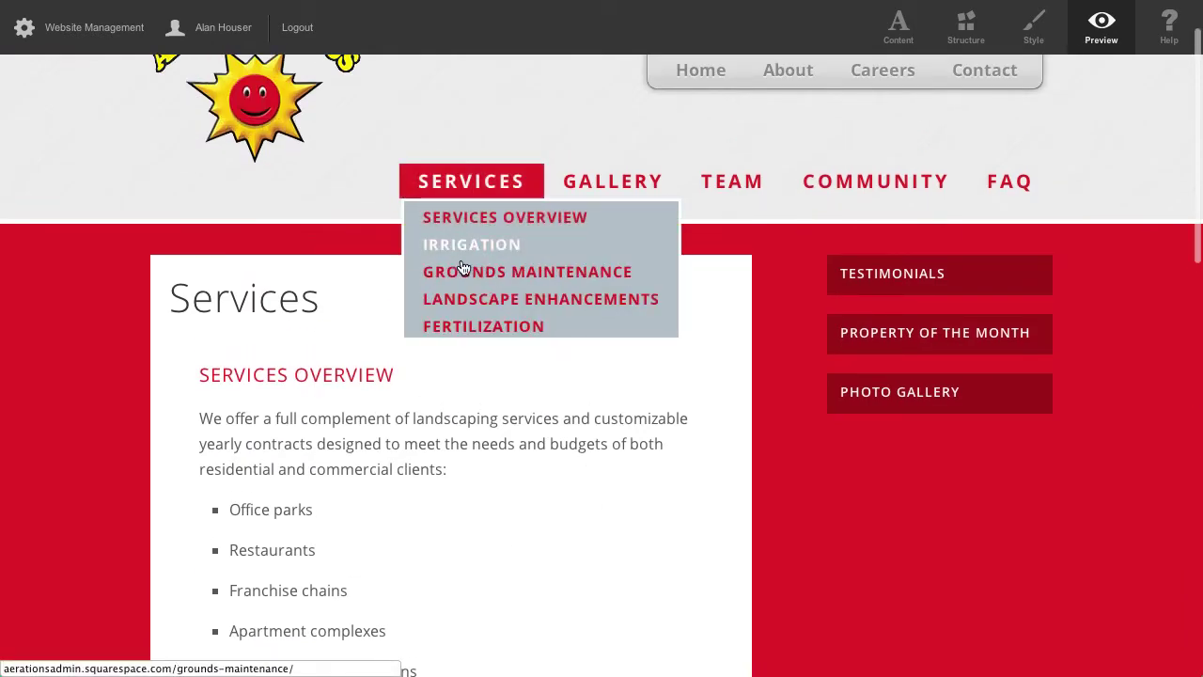
scroll(682, 388, "down", 15)
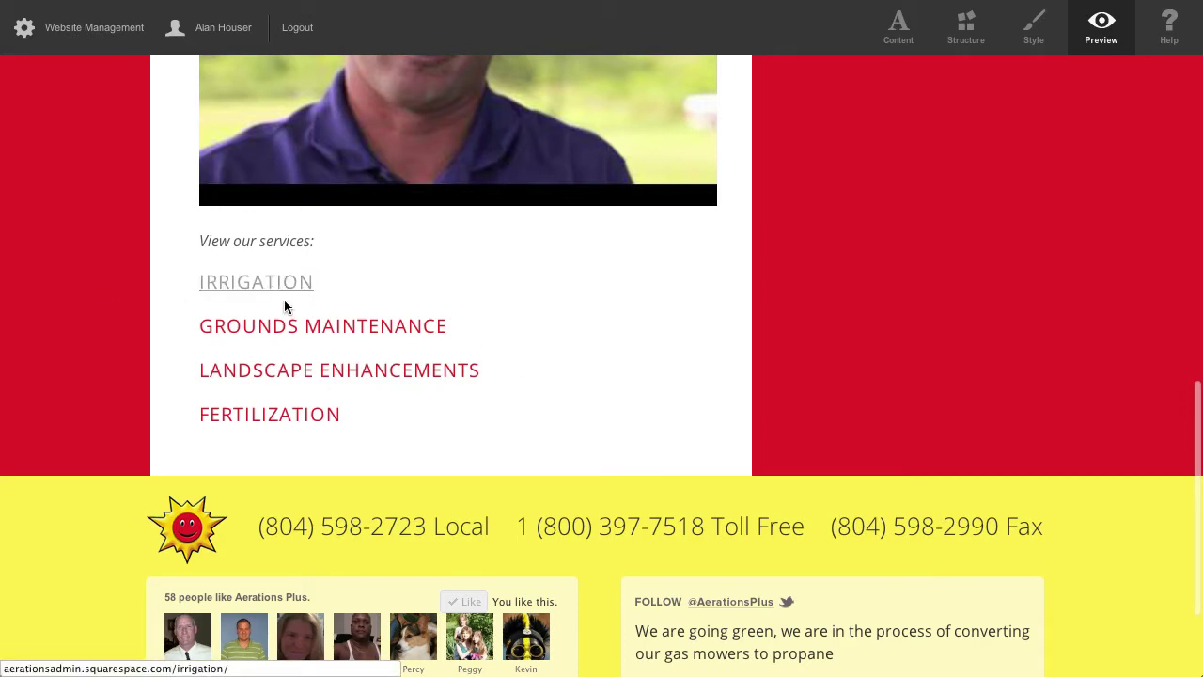
scroll(730, 376, "up", 3)
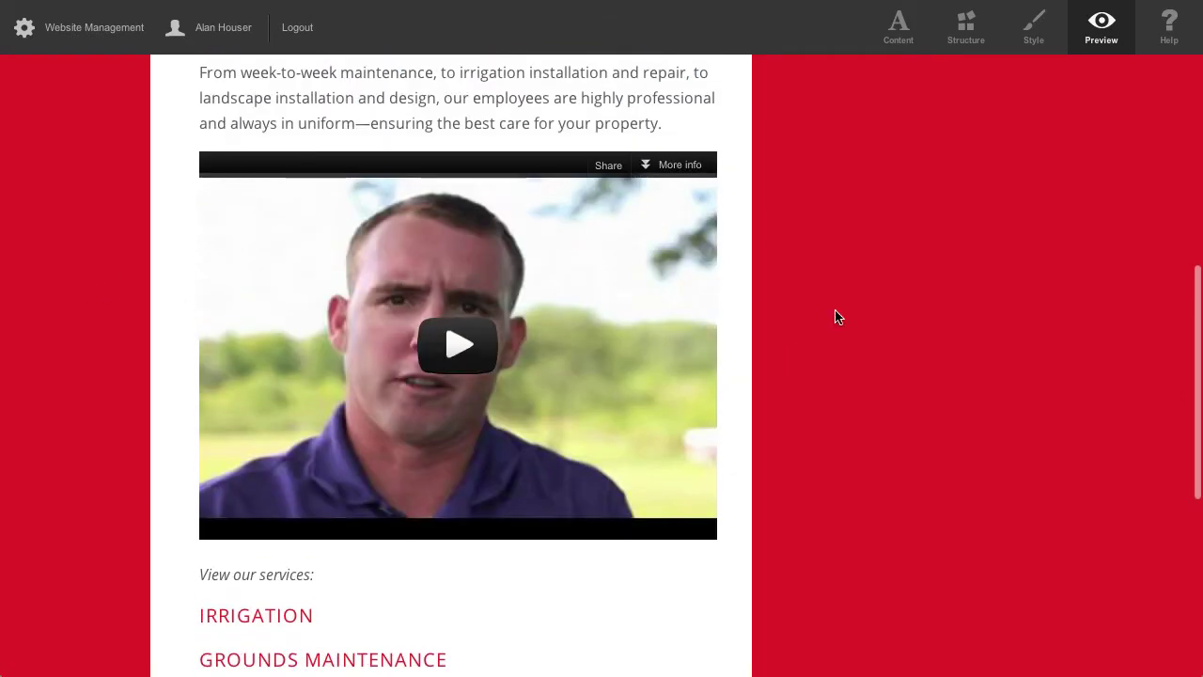
scroll(835, 317, "up", 4)
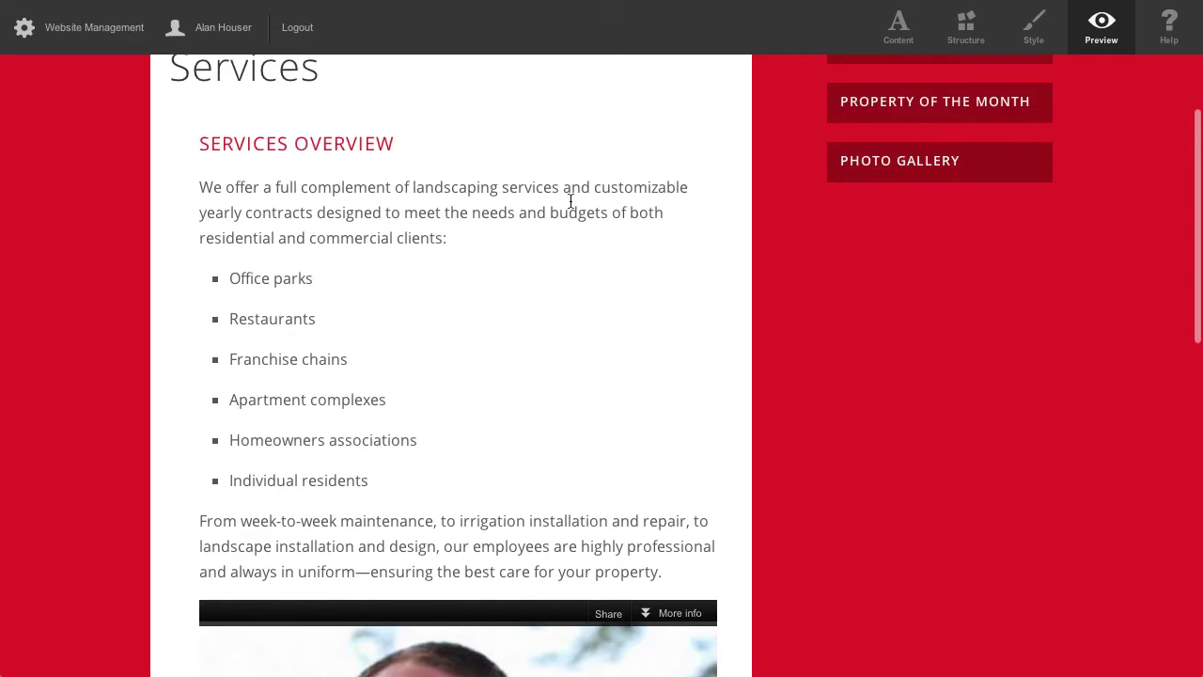
Put the Services page into content editing mode, switching briefly to structure editing mode and back
left_click(901, 27)
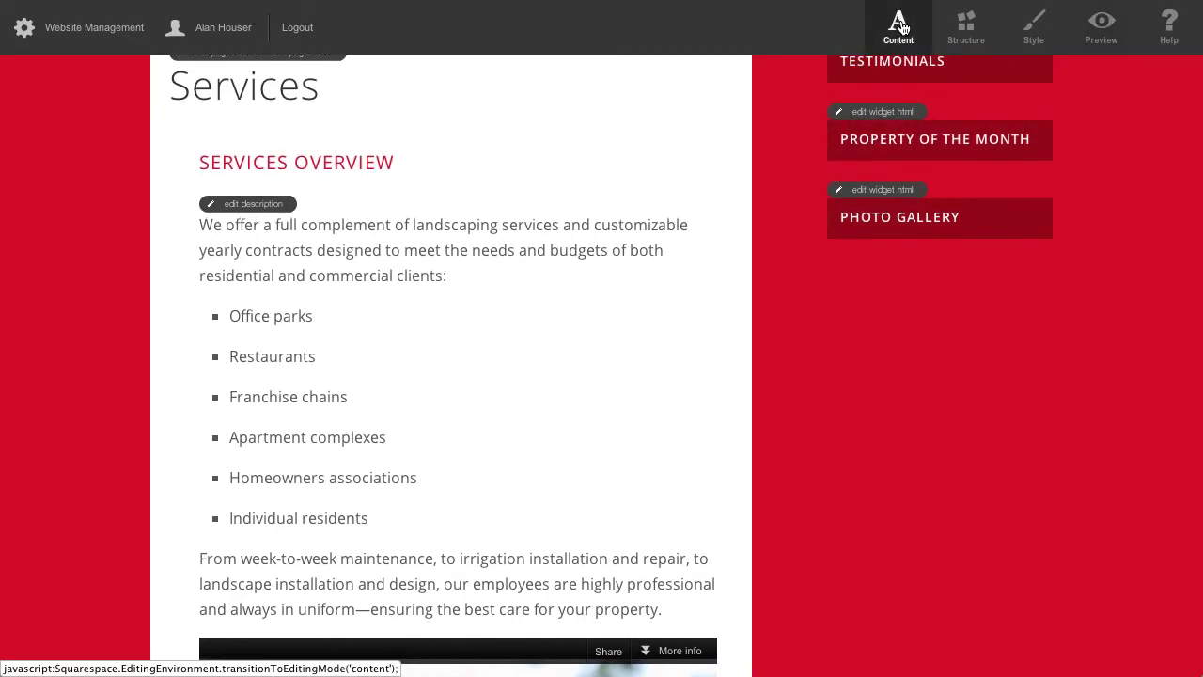
scroll(710, 209, "up", 2)
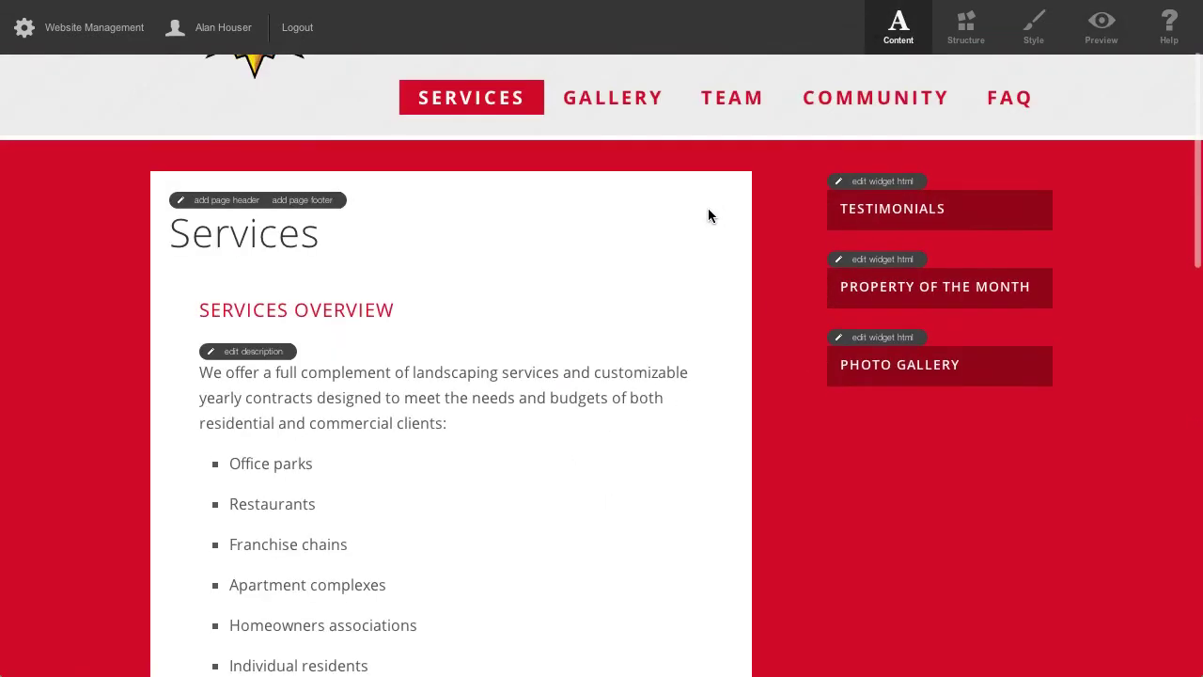
left_click(966, 28)
left_click(899, 27)
scroll(498, 424, "down", 1)
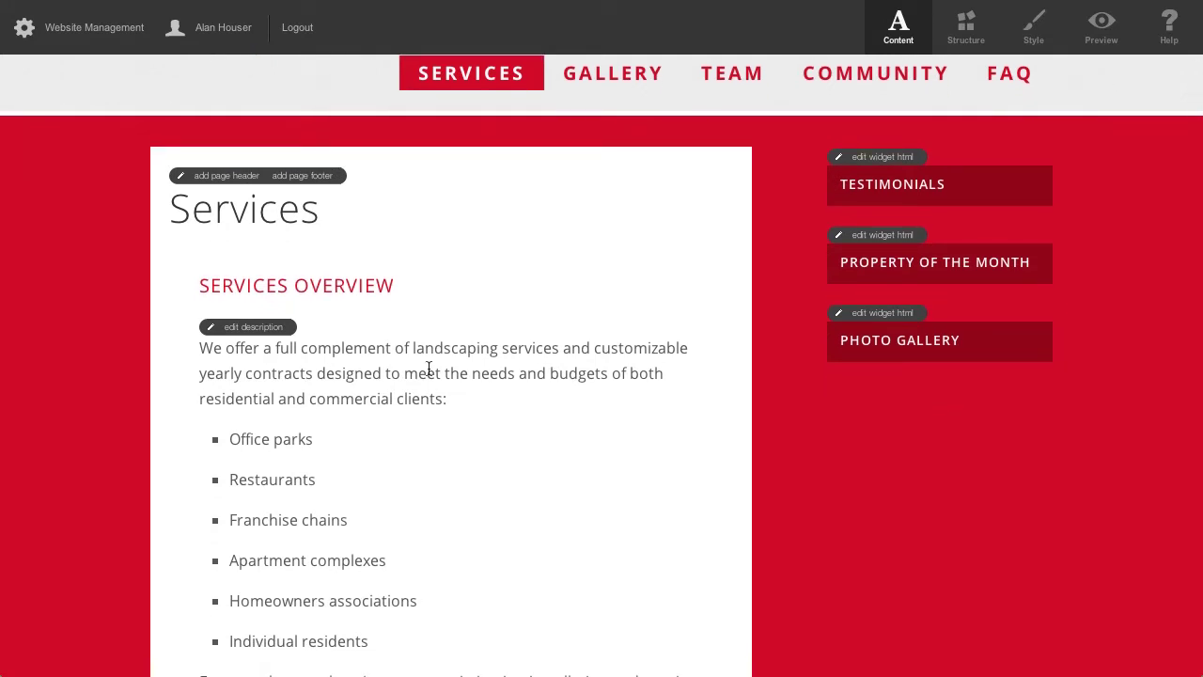
Open the Services page description, inspect the embedded video's script code, and close the script without saving
left_click(269, 328)
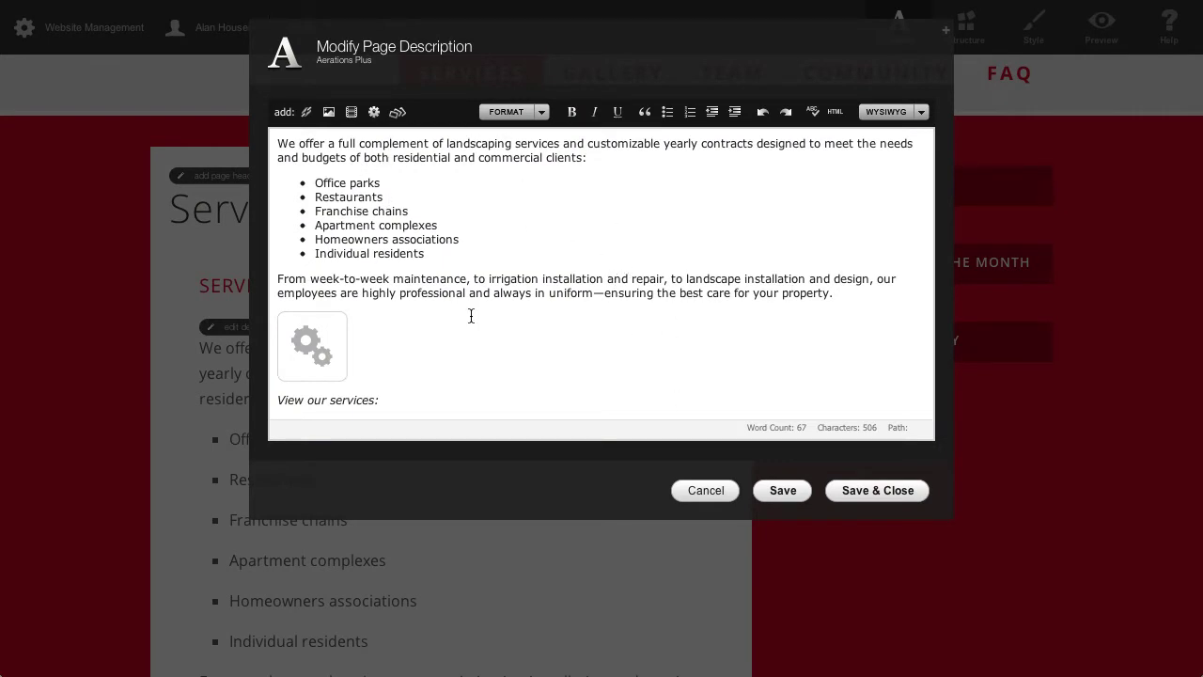
double_click(312, 345)
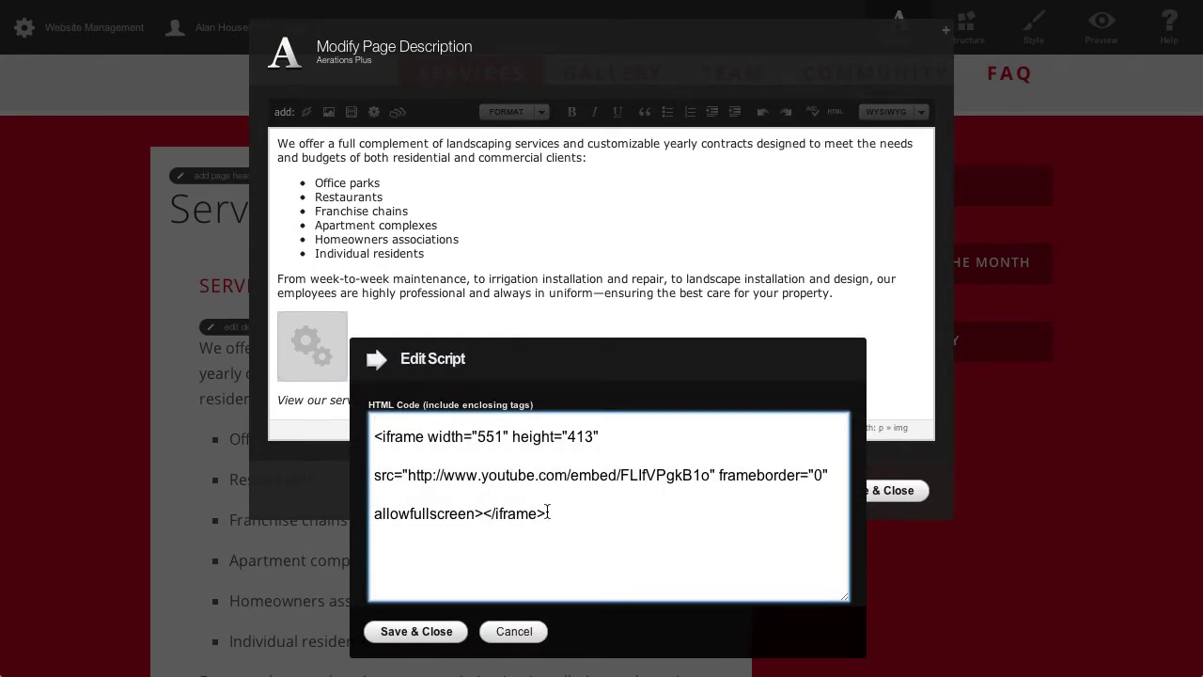
left_click_drag(546, 514, 335, 411)
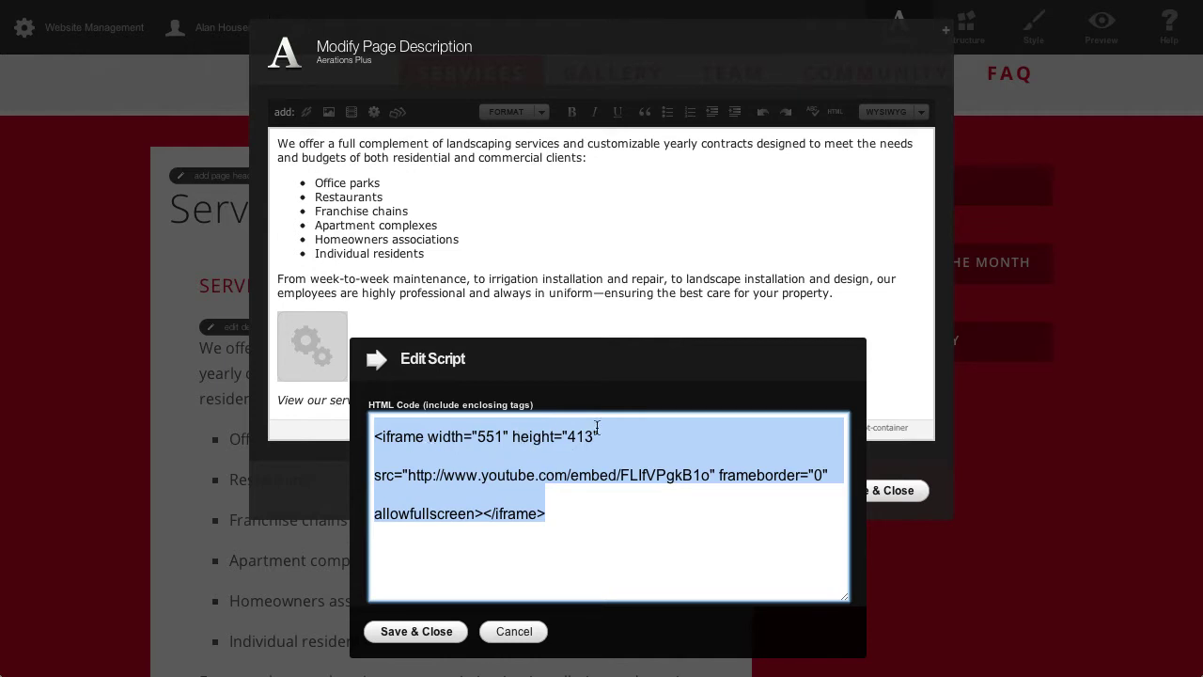
left_click(566, 527)
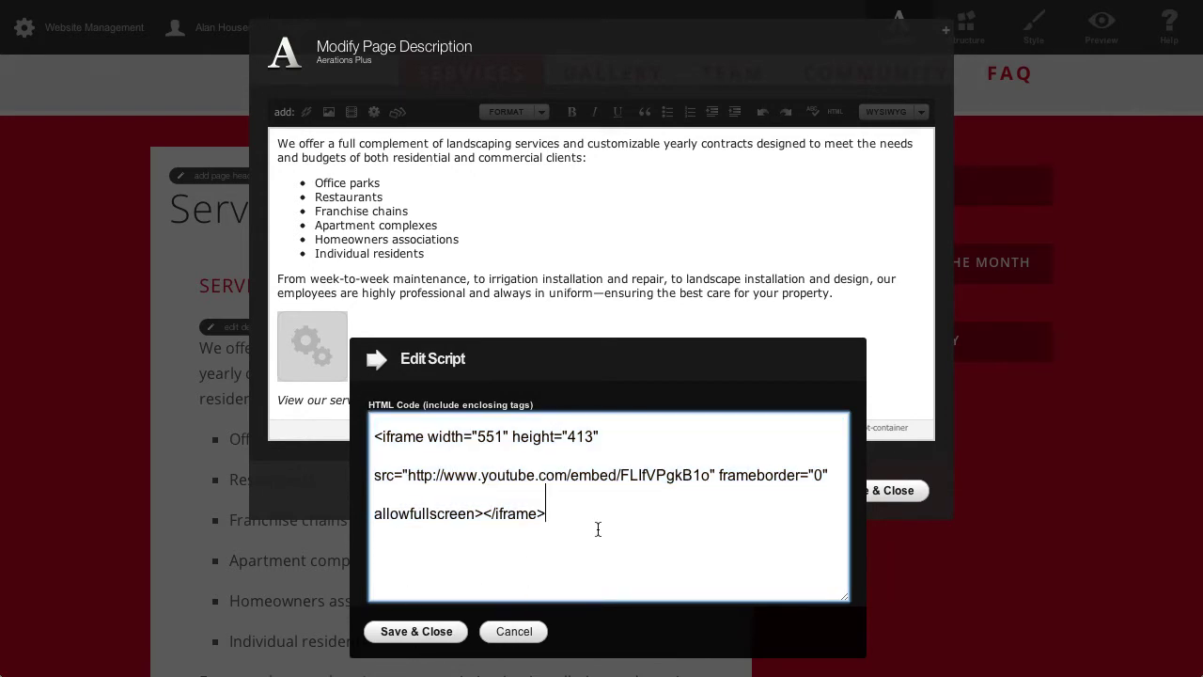
left_click(511, 632)
left_click(608, 360)
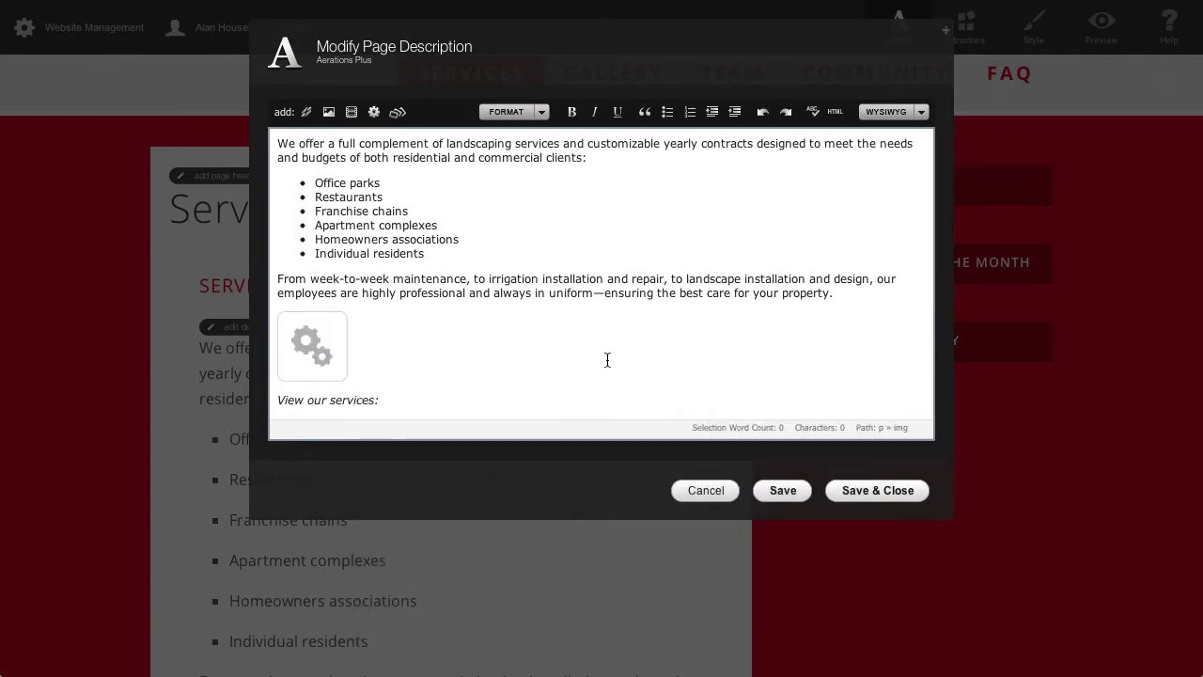
Make "We offer a full complement of landscaping" bold in the Services page description, then save and close the description
left_click(451, 144)
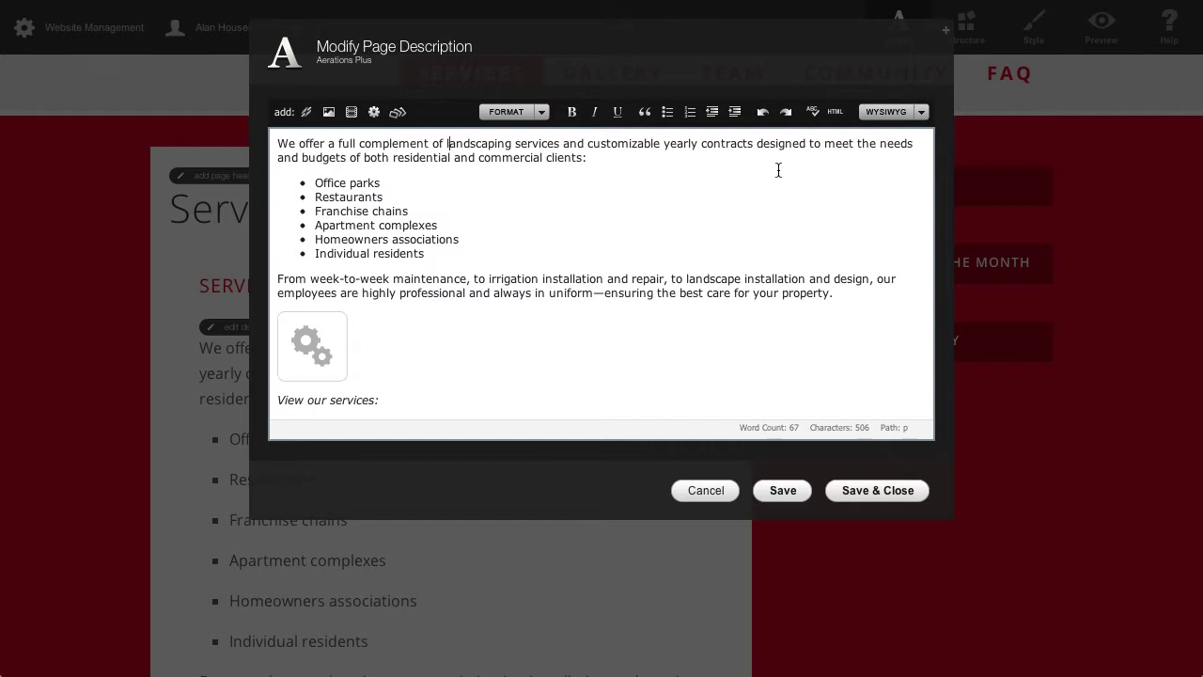
left_click(640, 159)
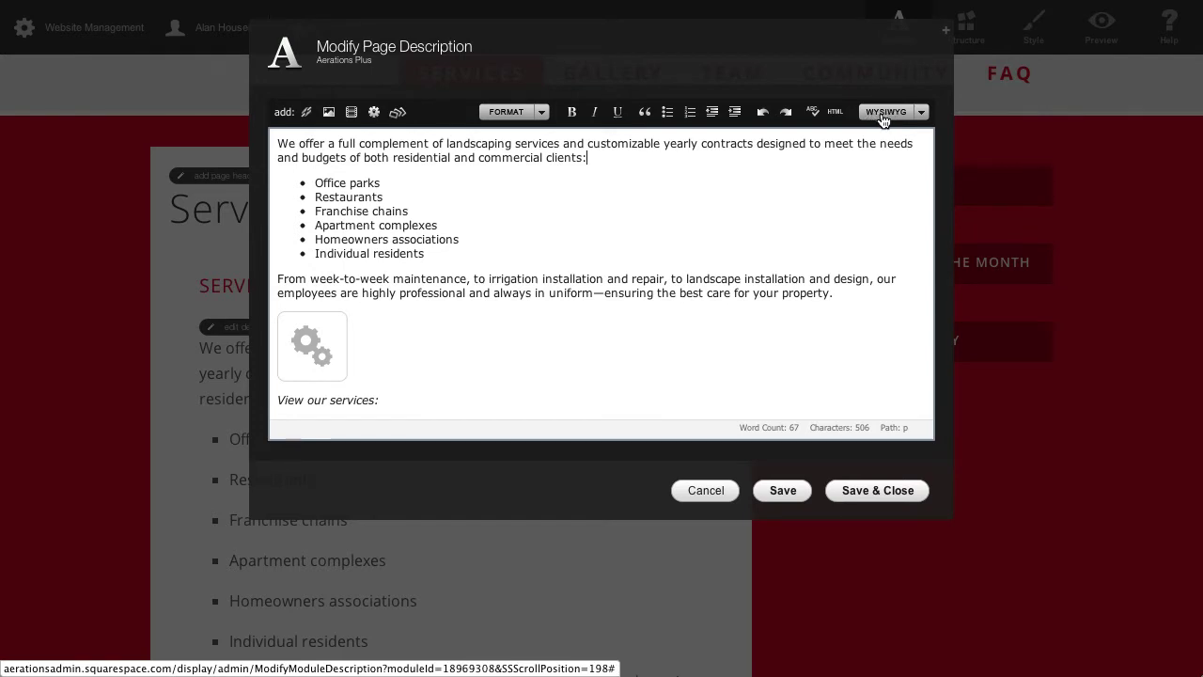
left_click(621, 188)
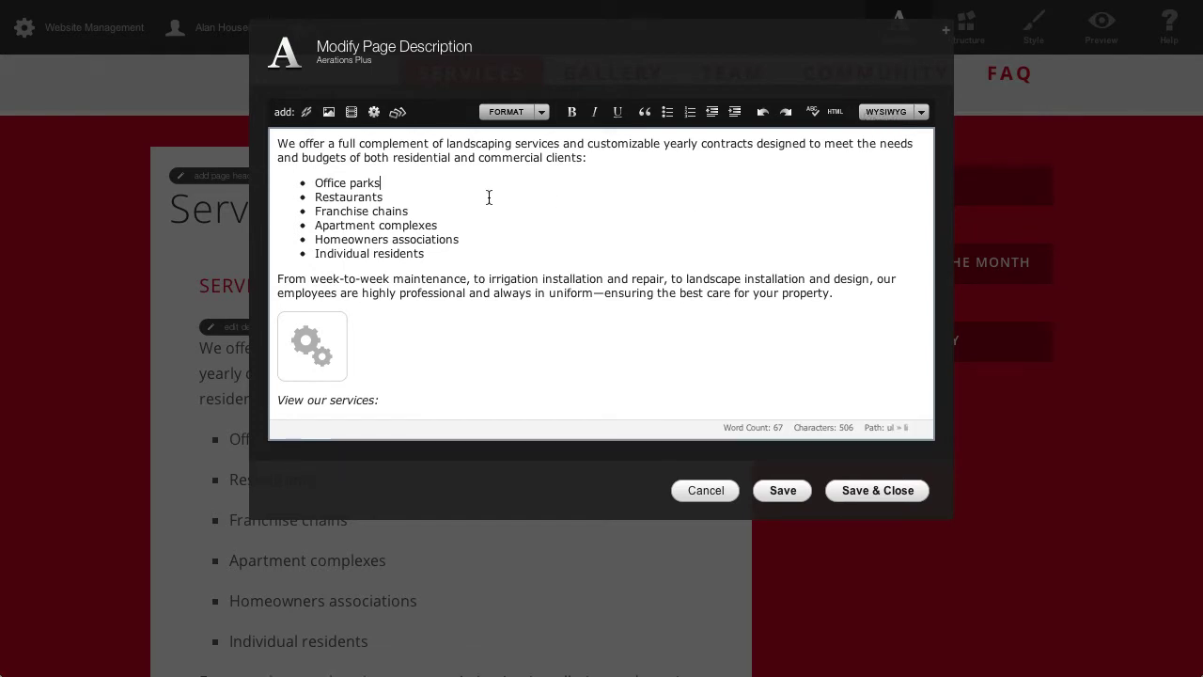
left_click(275, 145)
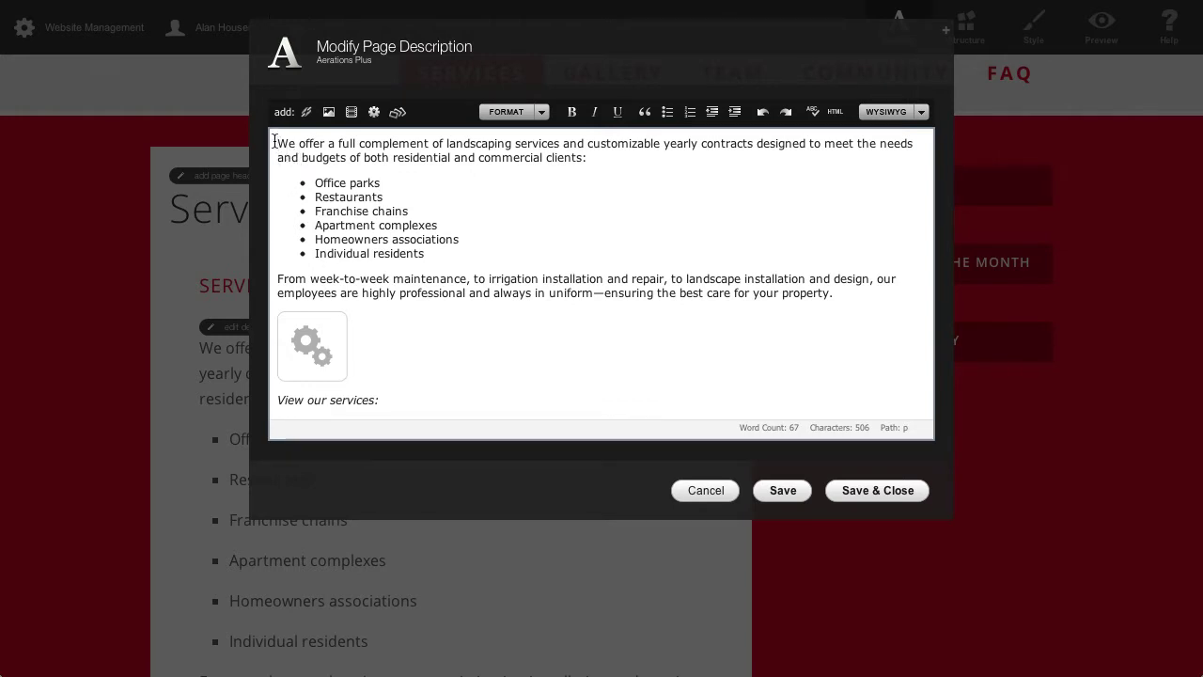
left_click_drag(275, 141, 509, 147)
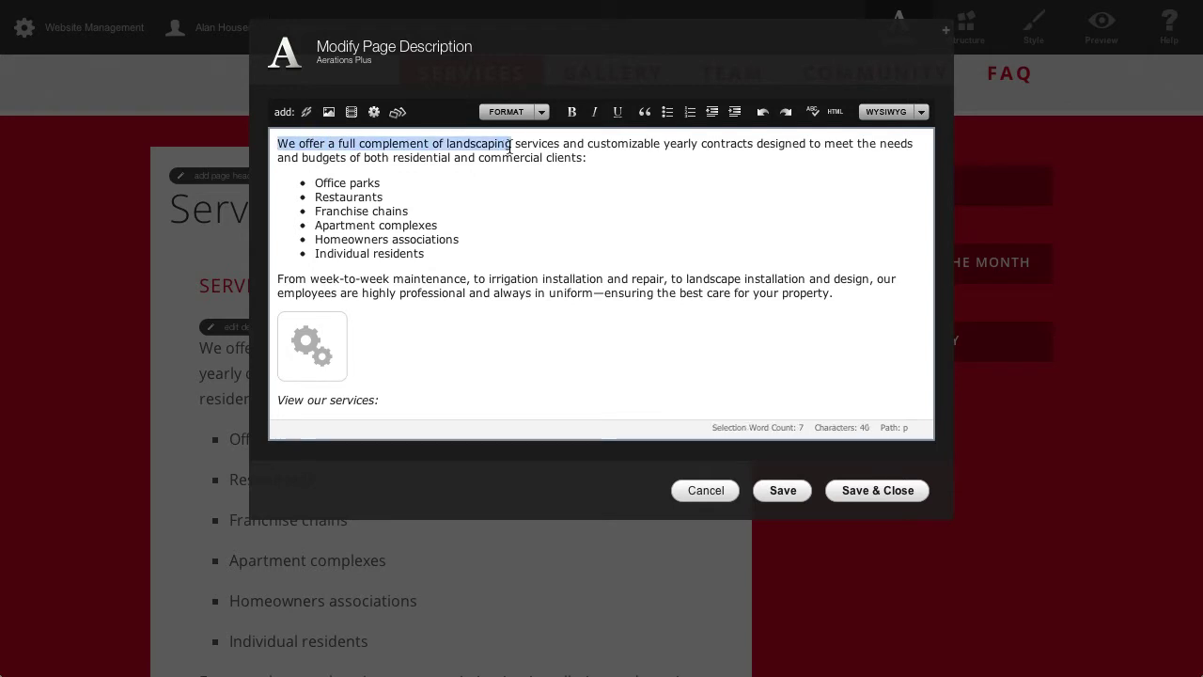
left_click(571, 111)
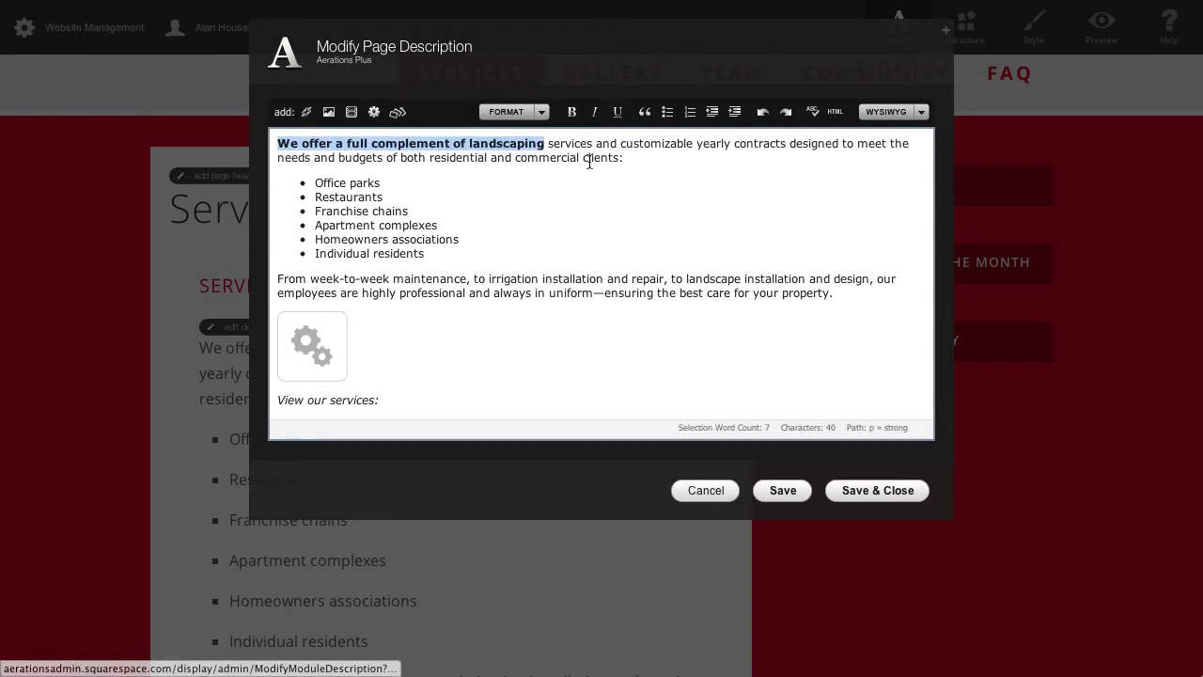
left_click(590, 160)
left_click(849, 491)
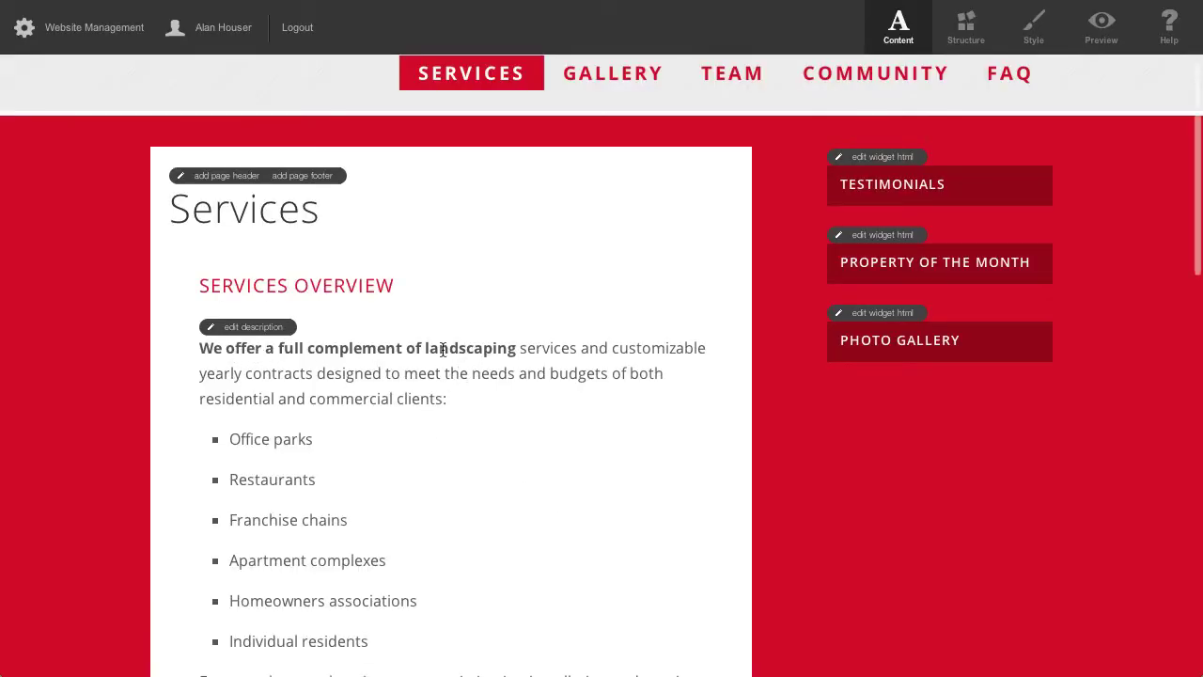
Reopen the Services page description and remove the bold formatting from "We offer a full complement of landscaping"
left_click(267, 329)
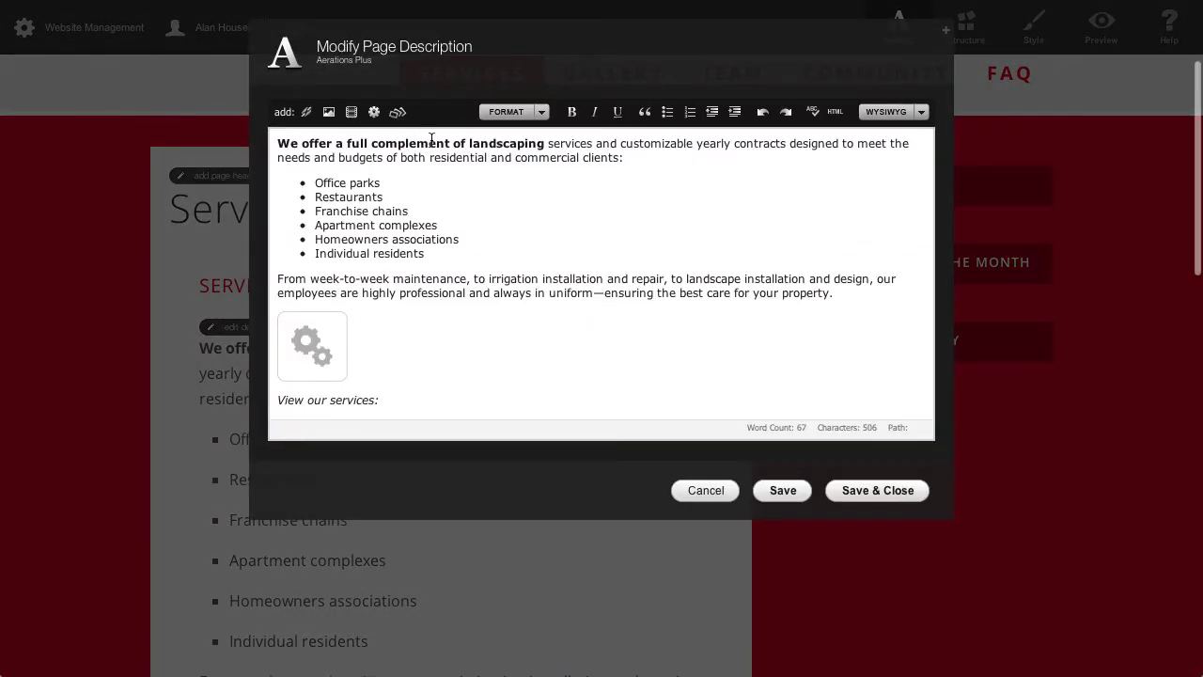
left_click(434, 142)
left_click_drag(544, 145, 246, 141)
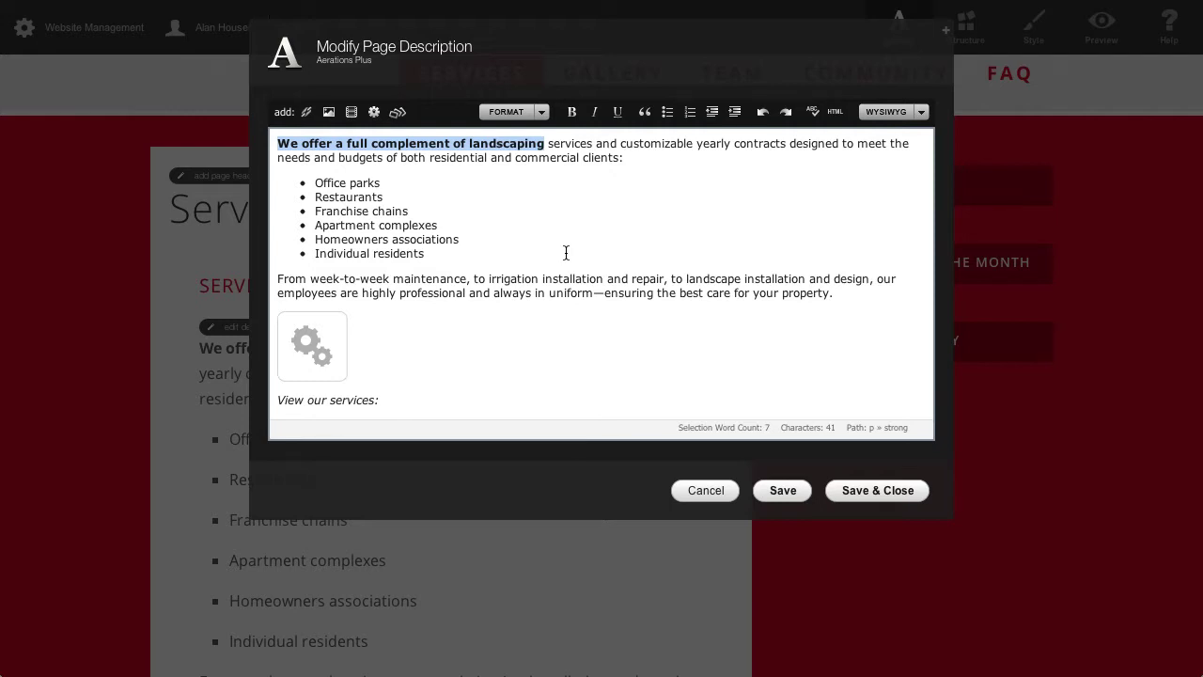
left_click(572, 112)
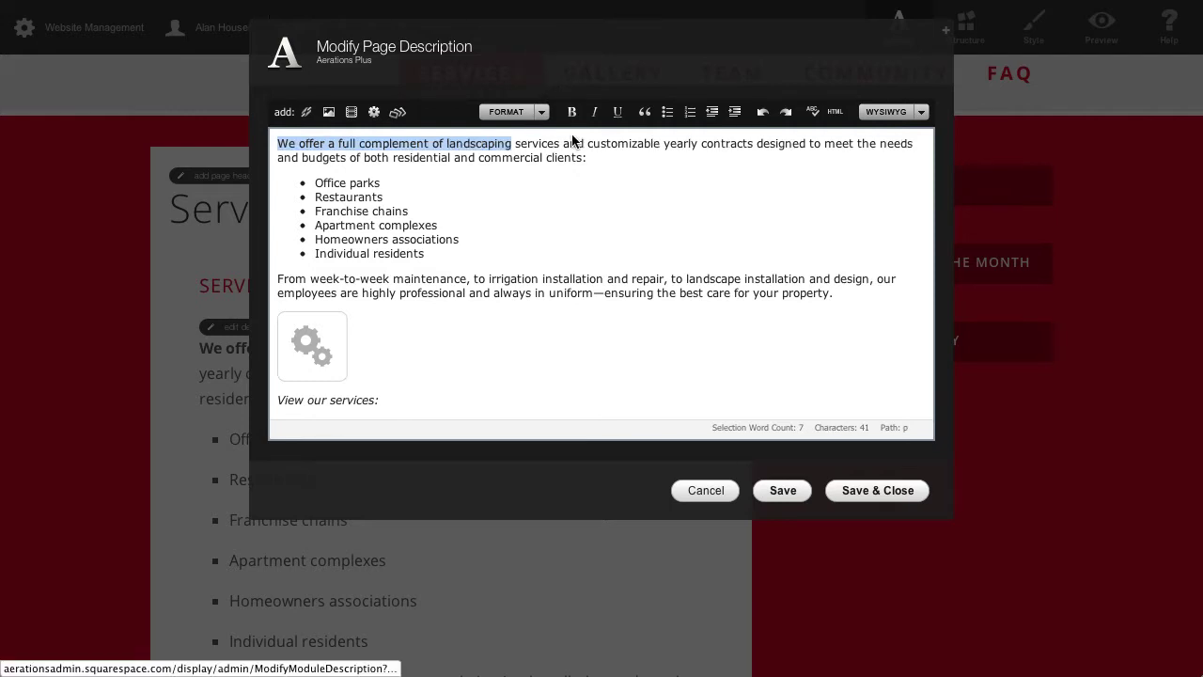
left_click(563, 156)
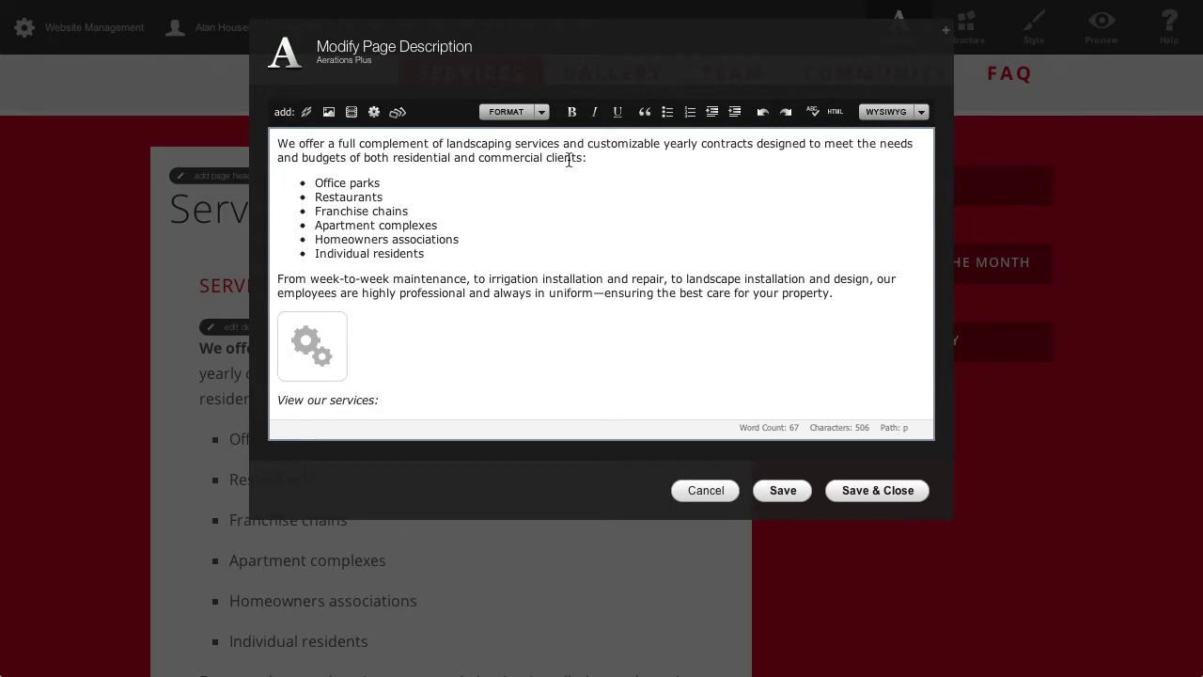
Add a "Contact Us" bullet after "Individual residents" in the Services page description
left_click(387, 184)
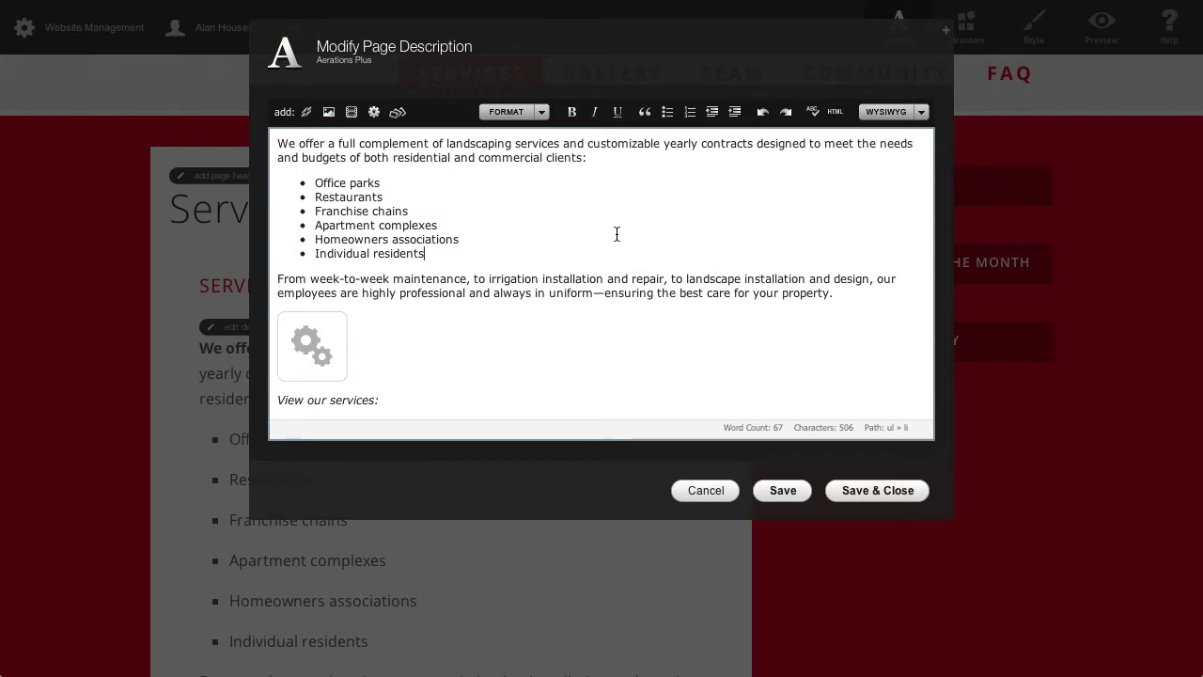
key("Return")
type("Co")
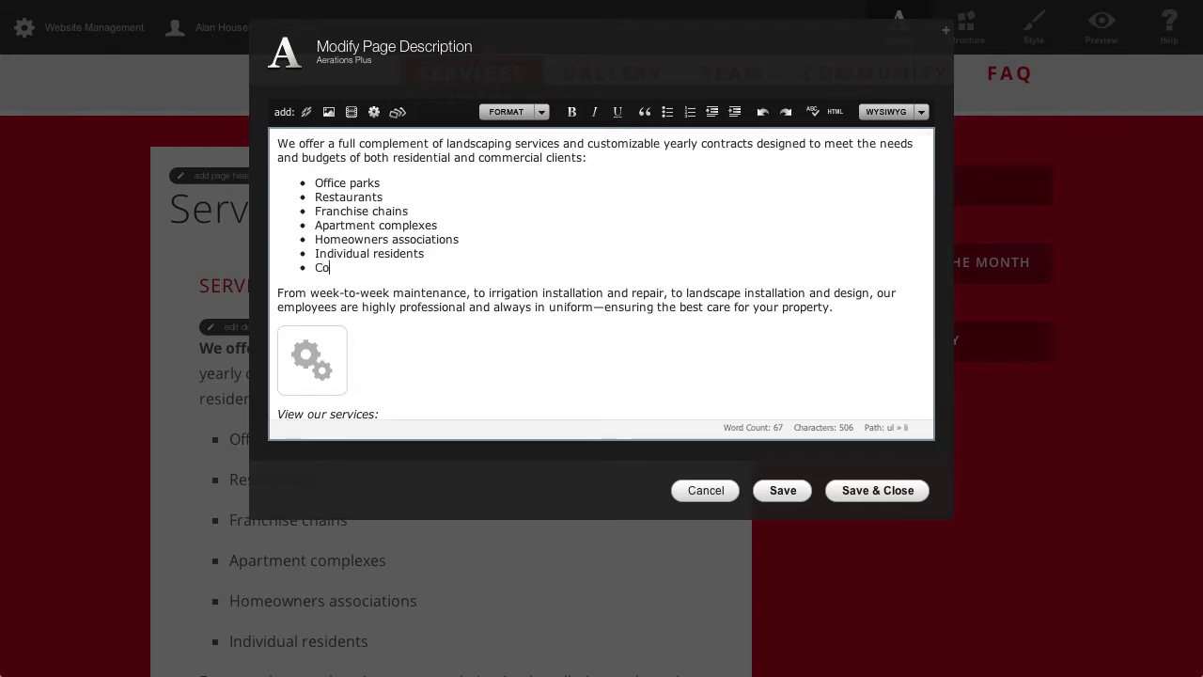
type("ntact Us")
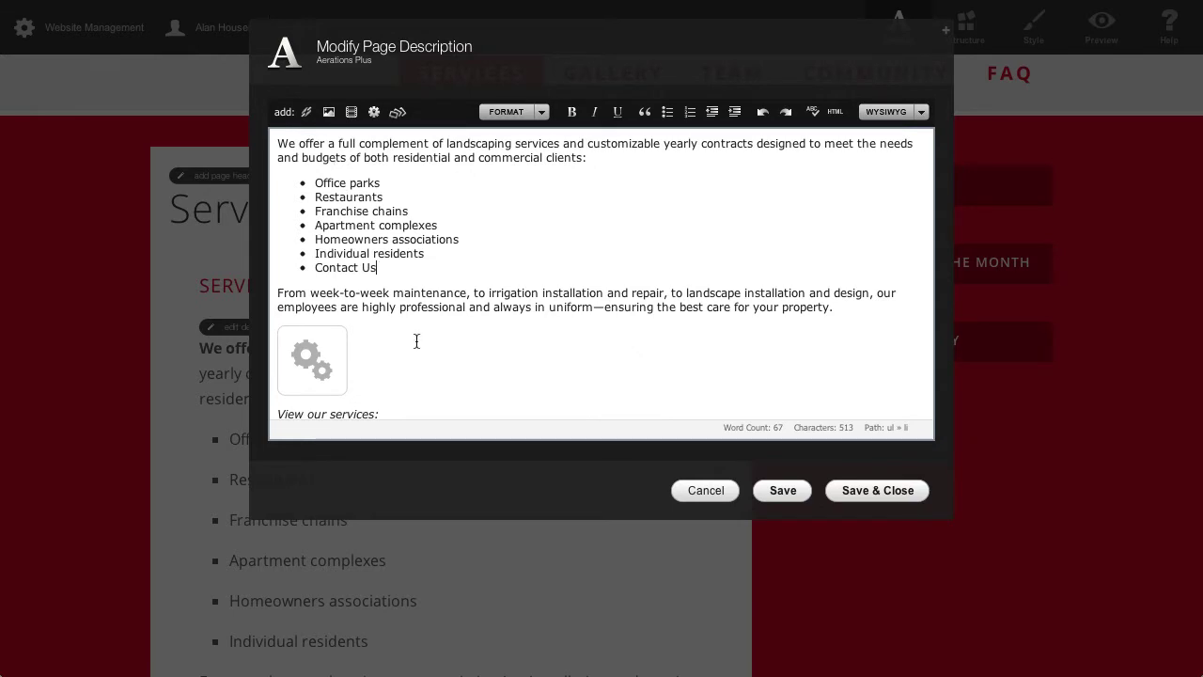
Link the "Contact Us" bullet text to the site's Contact Us webpage, check the link, and save and close the description
left_click_drag(379, 268, 318, 267)
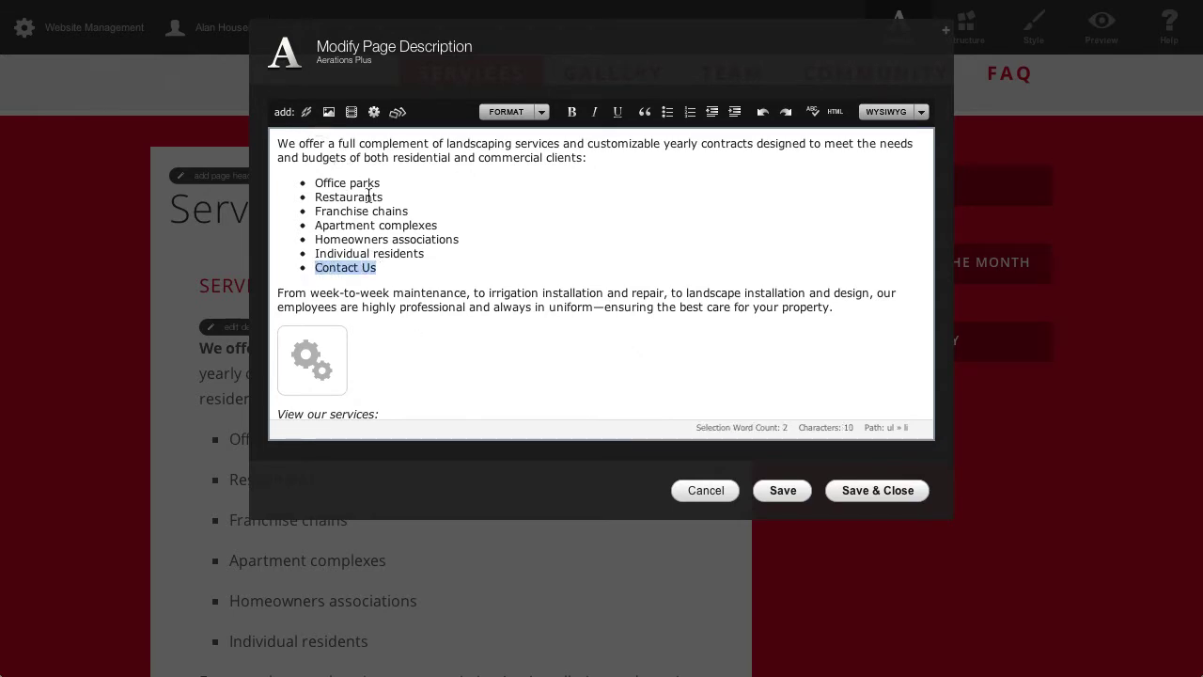
left_click(306, 113)
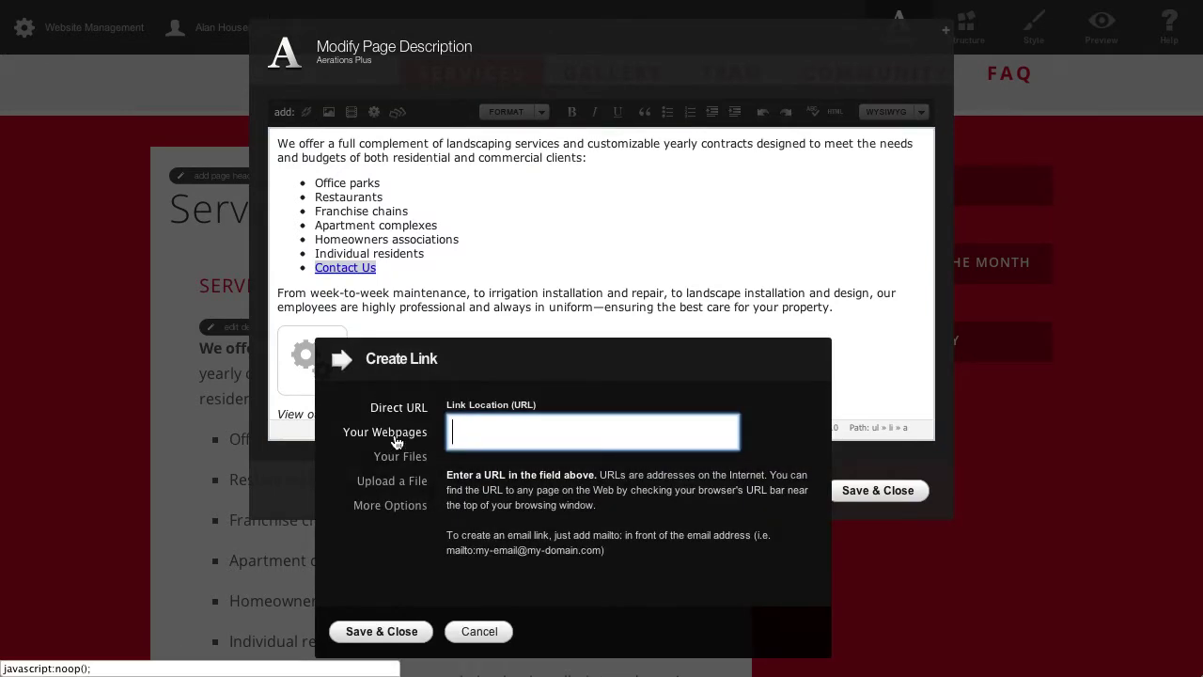
left_click(396, 436)
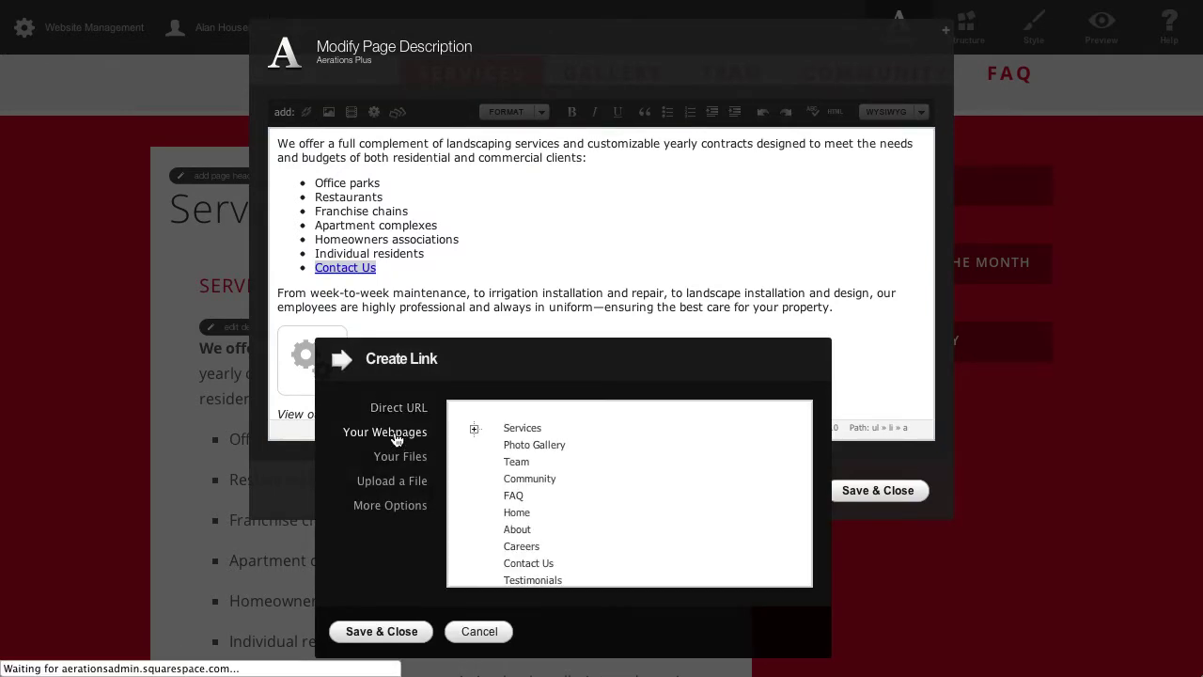
scroll(573, 511, "down", 1)
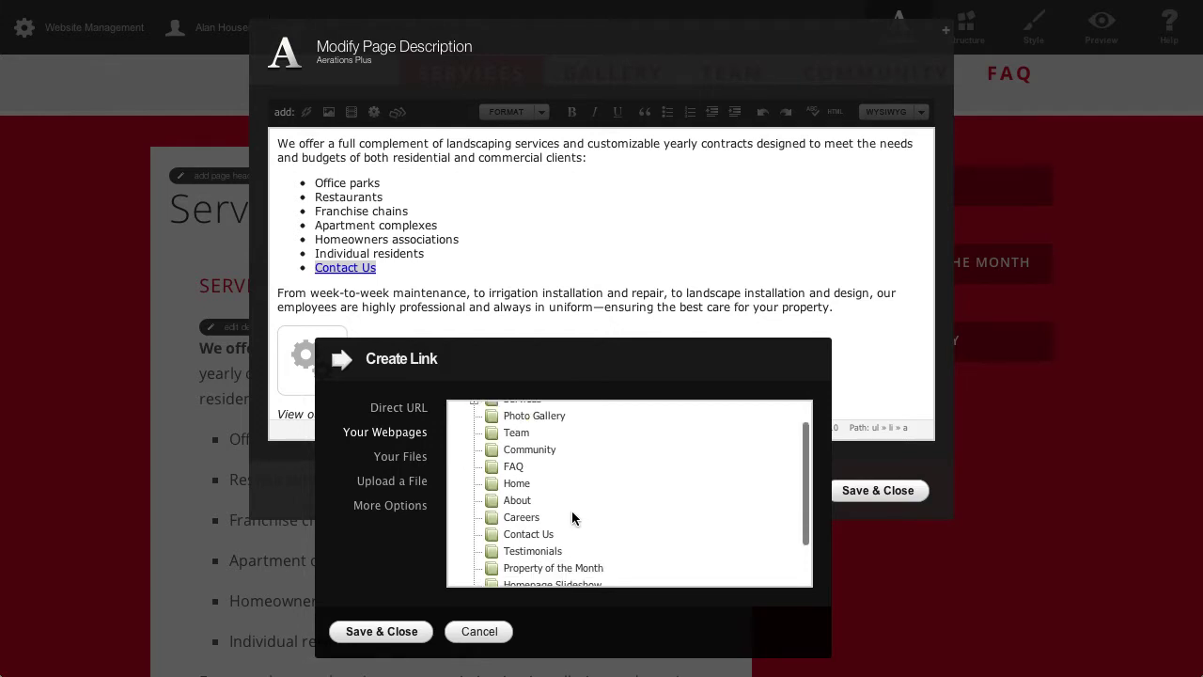
left_click(428, 633)
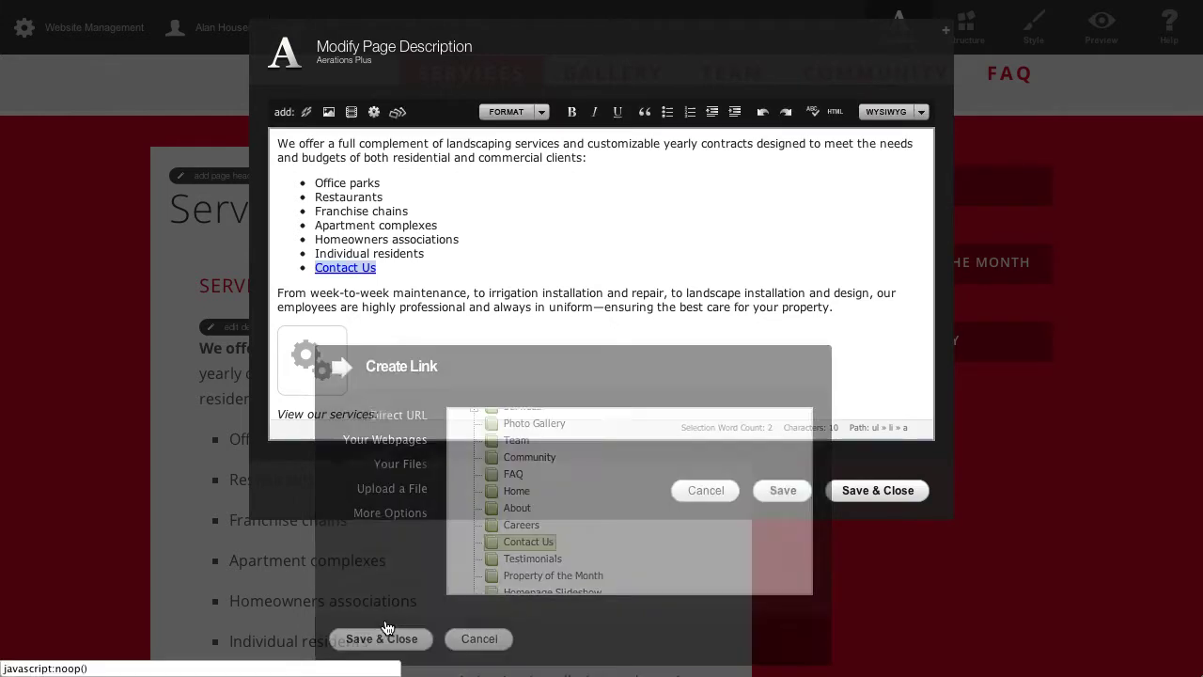
left_click(695, 219)
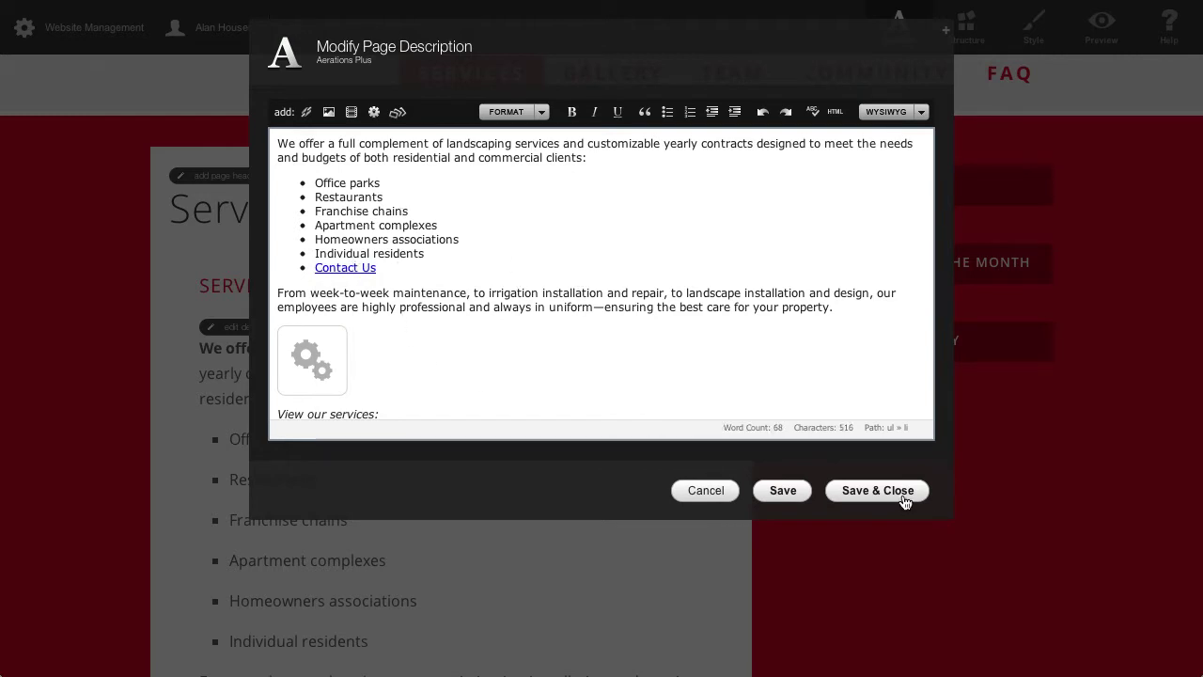
left_click(353, 268)
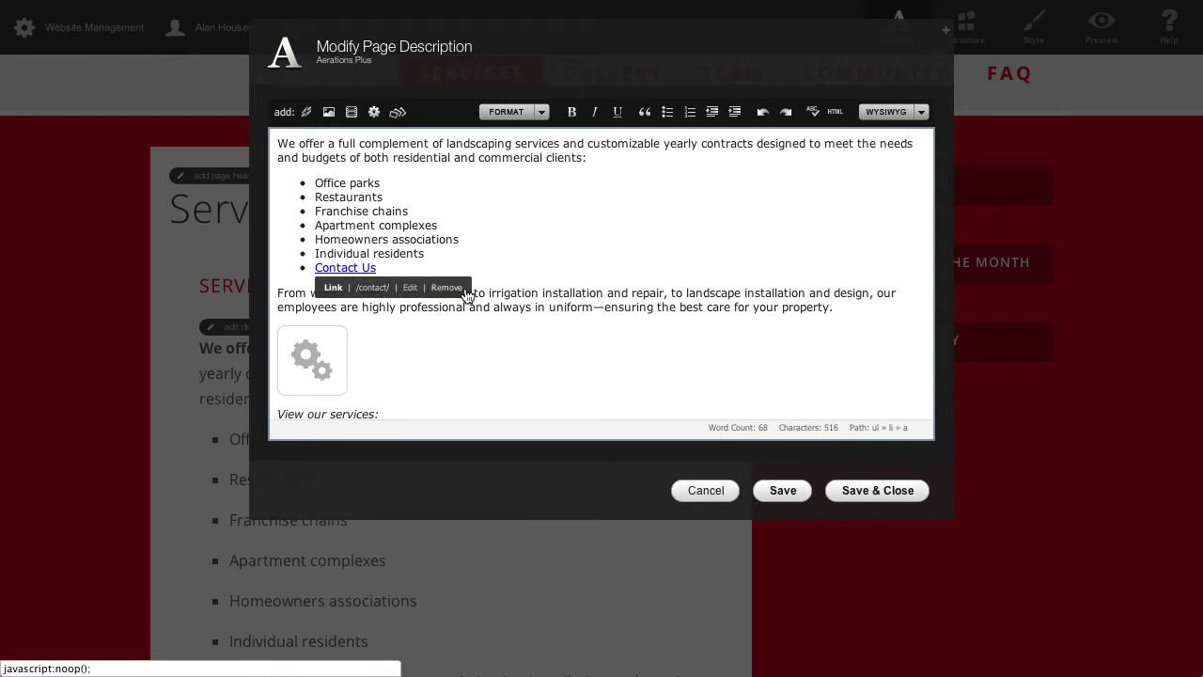
left_click(873, 491)
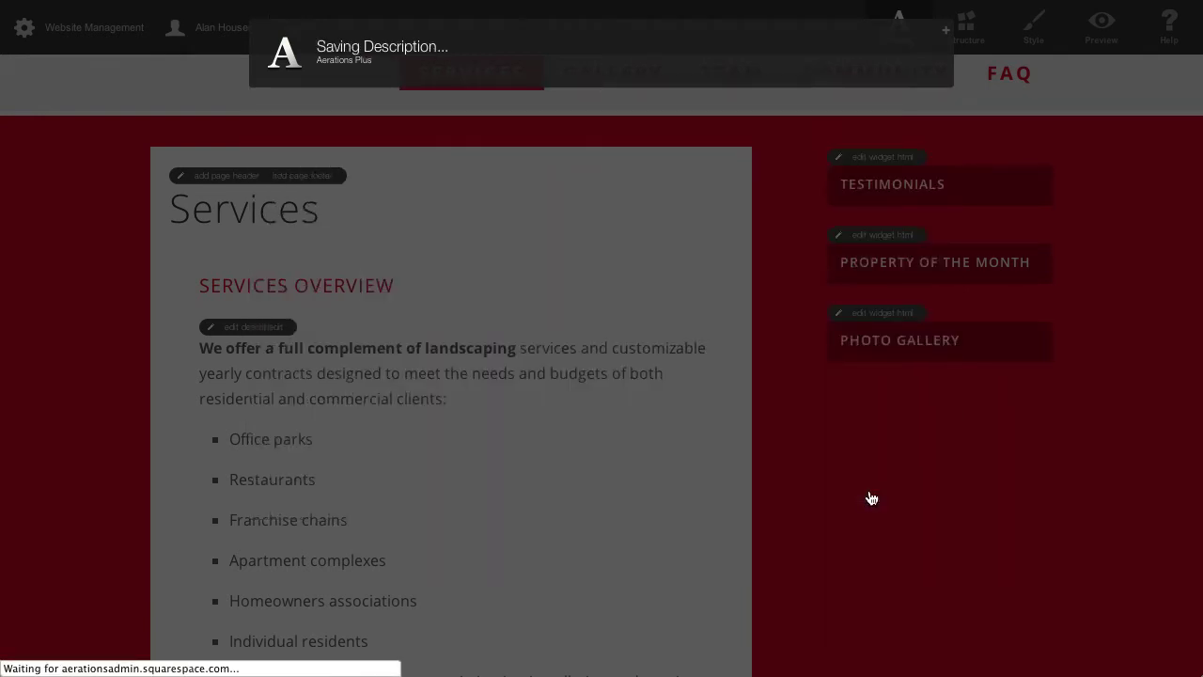
Test the Contact Us link on the Services page, look over the Contact Us page, and return to the Services page
scroll(589, 438, "down", 5)
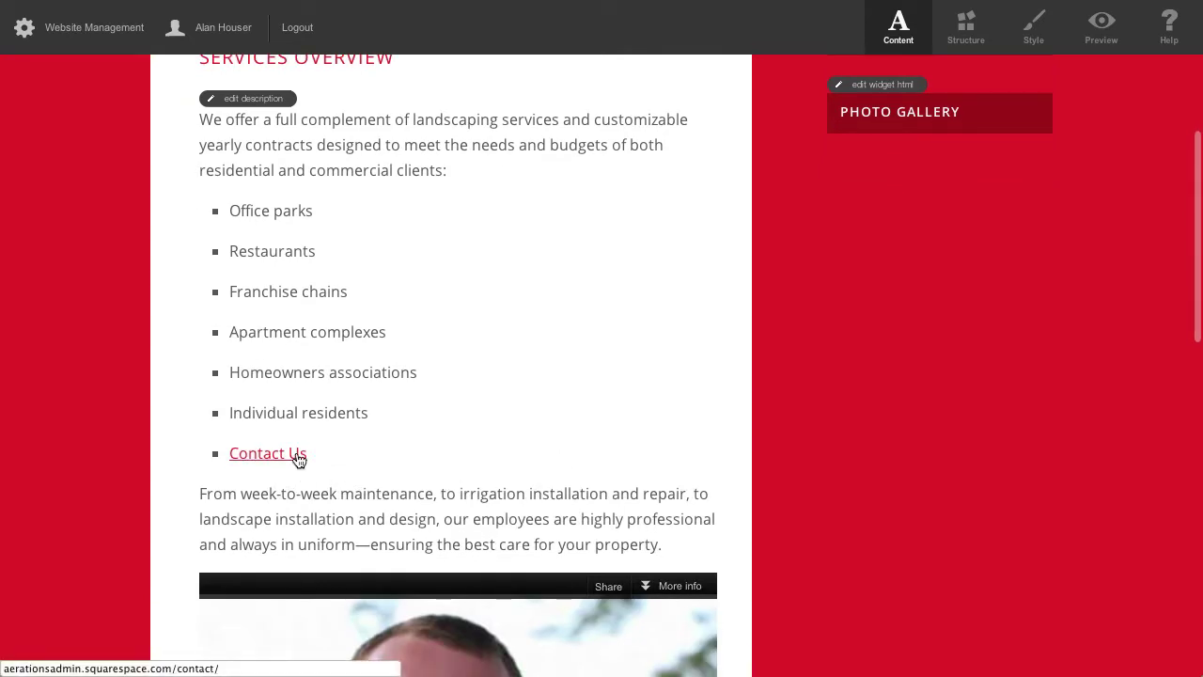
left_click(296, 454)
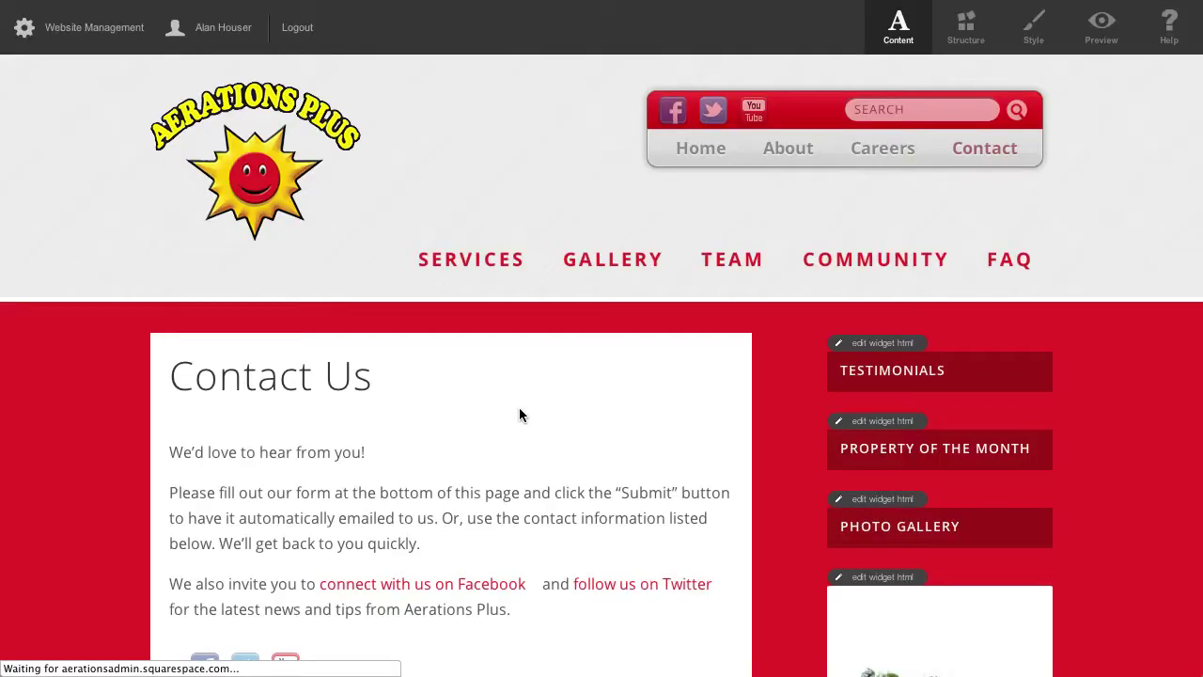
scroll(531, 409, "down", 3)
scroll(537, 408, "up", 4)
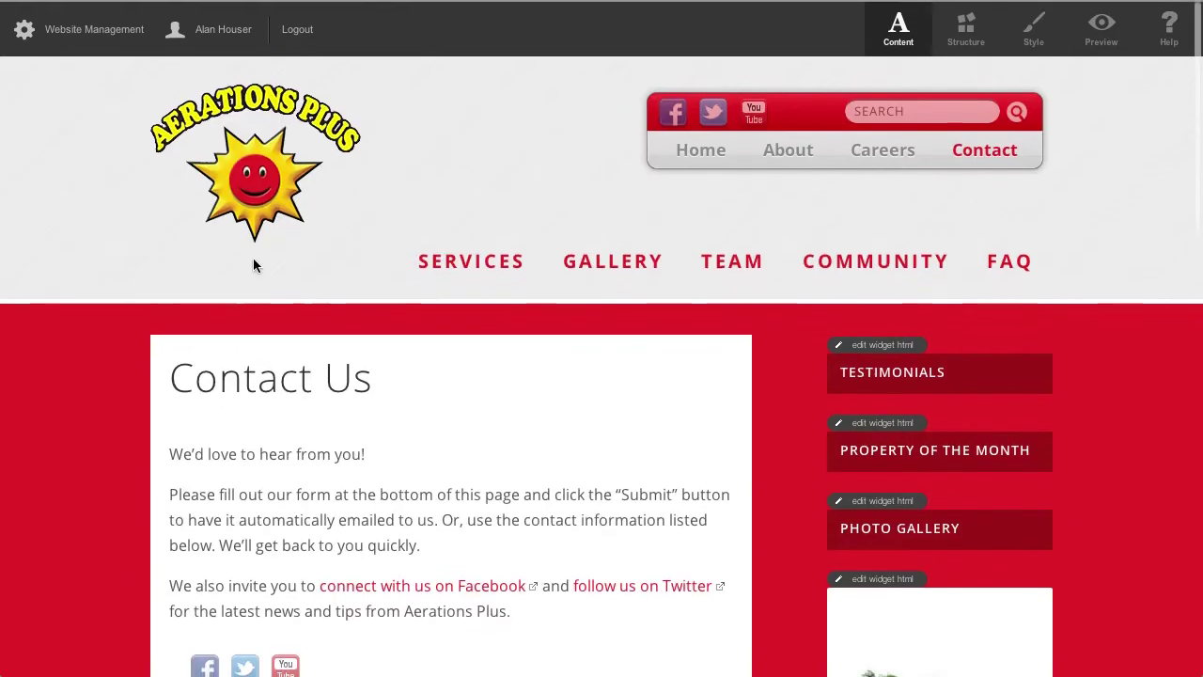
key("super+Left")
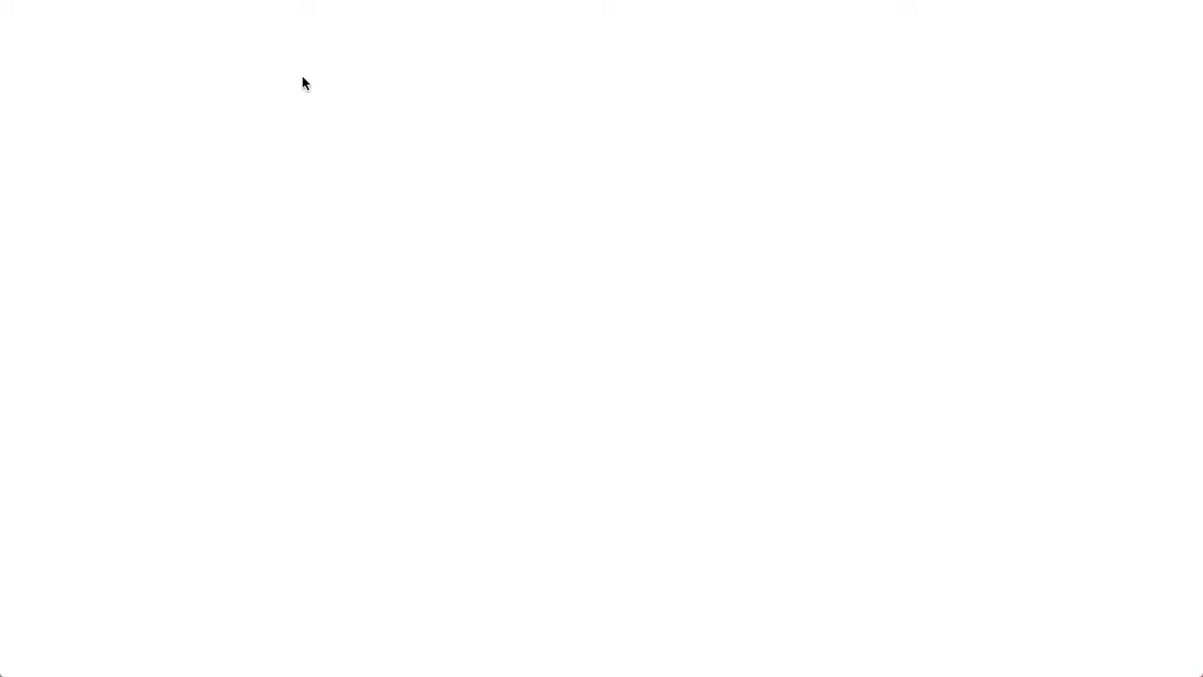
scroll(222, 357, "down", 3)
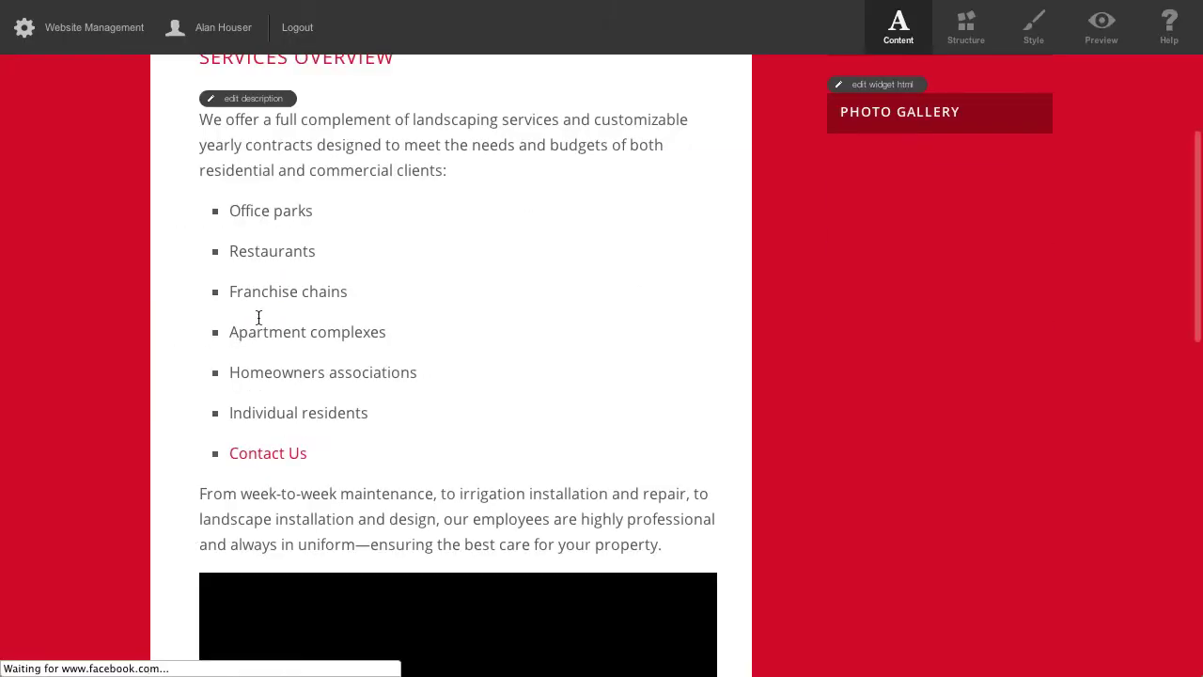
Reopen the Services page description, delete the linked "Contact Us" bullet, and save and close the description
left_click(247, 99)
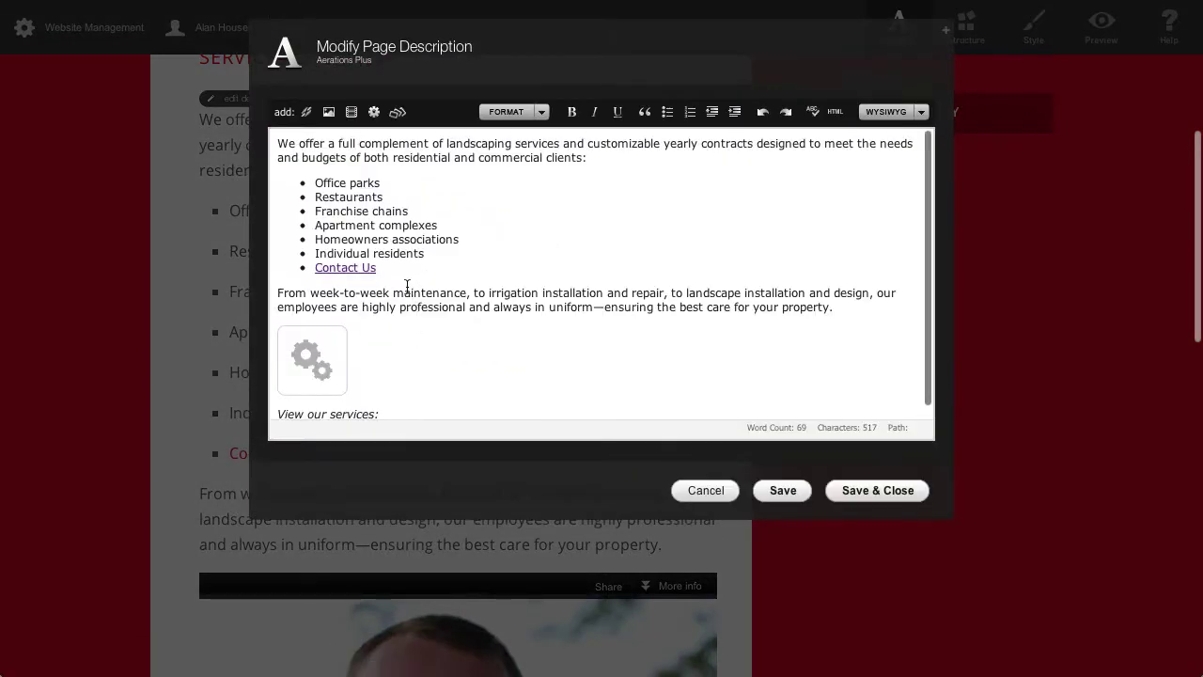
left_click(407, 268)
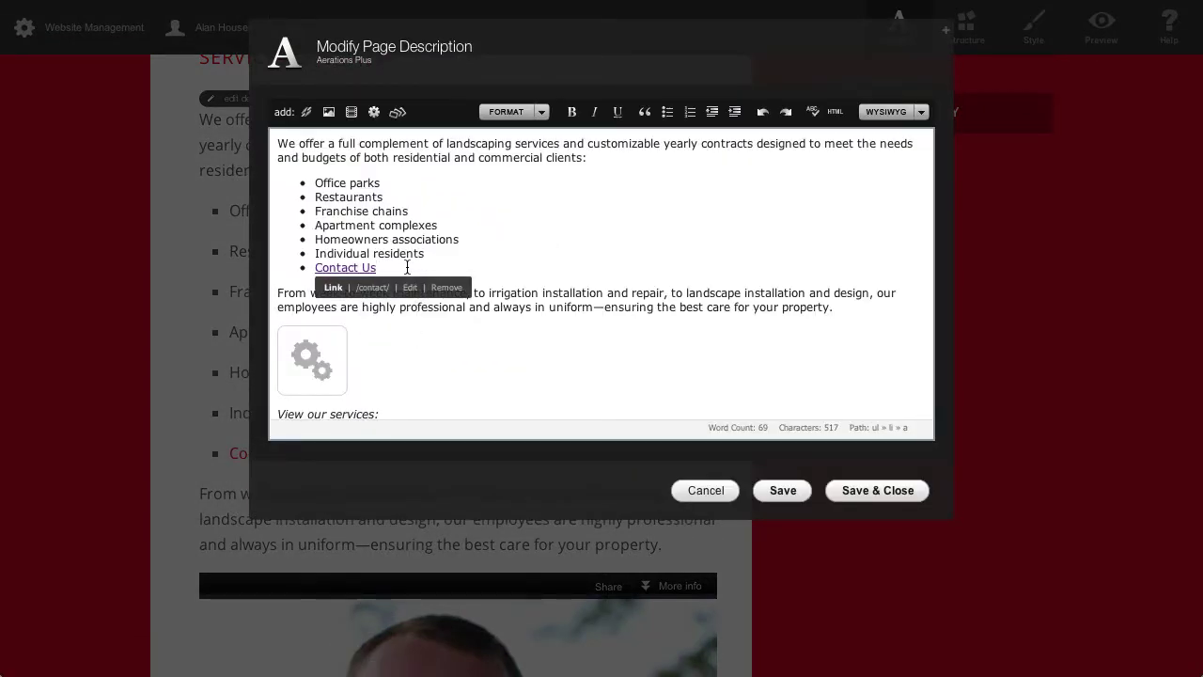
key("BackSpace")
key("BackSpace")
key("BackSpace")
key("BackSpace")
key("BackSpace")
key("BackSpace")
key("BackSpace")
key("BackSpace")
key("BackSpace")
key("BackSpace")
key("BackSpace")
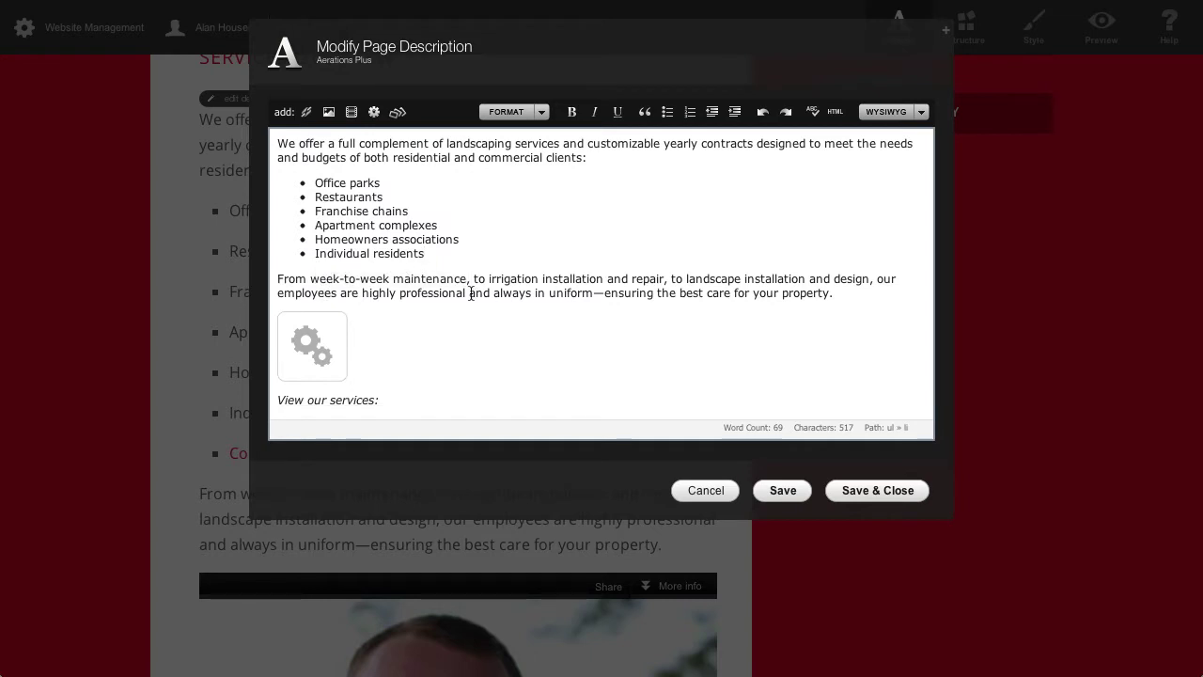
left_click(875, 495)
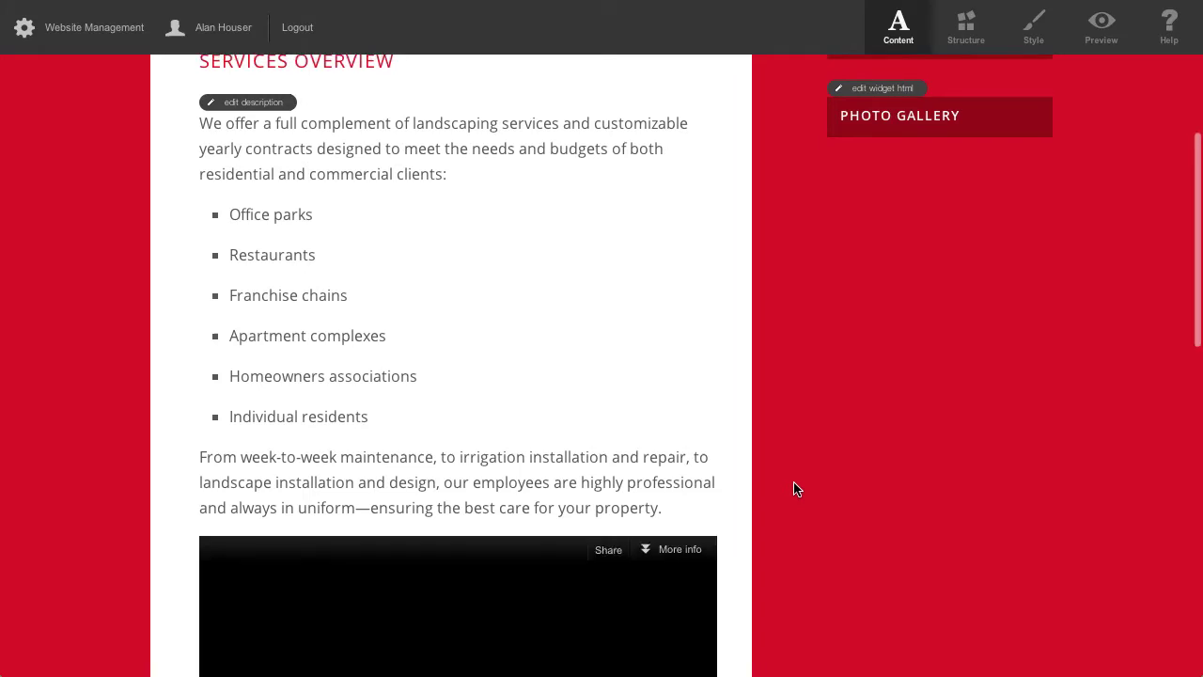
Look through the Services page and open the Irrigation page from its list of services
scroll(792, 486, "up", 4)
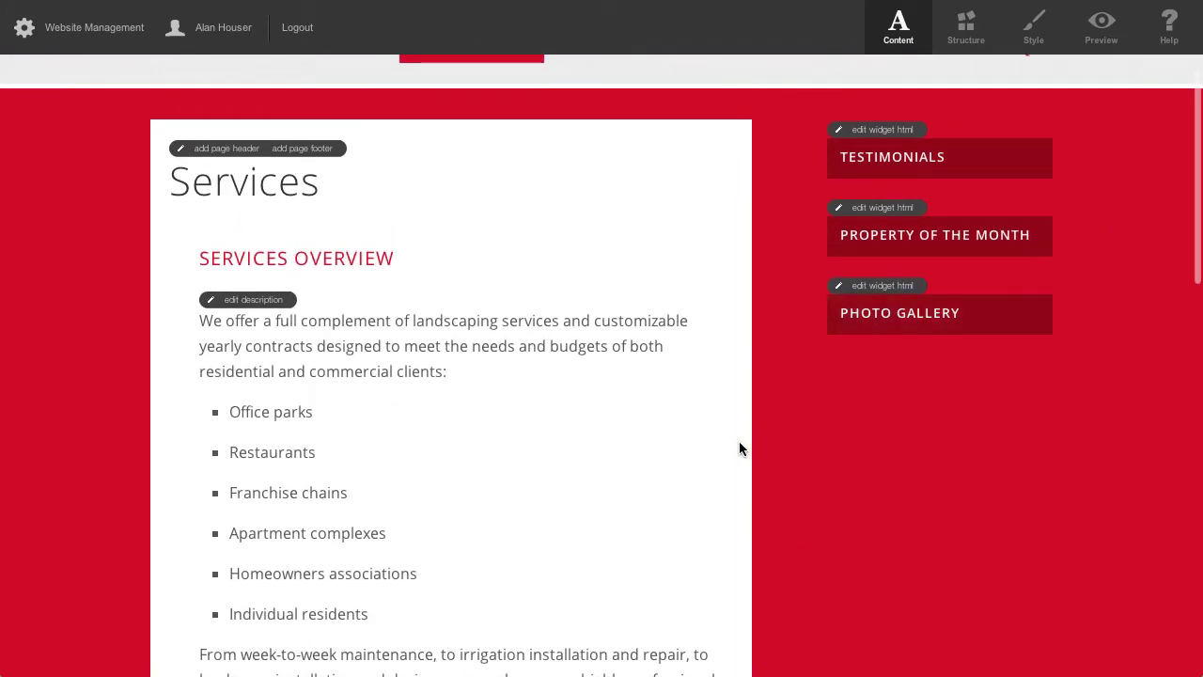
scroll(739, 449, "down", 1)
scroll(739, 448, "down", 1)
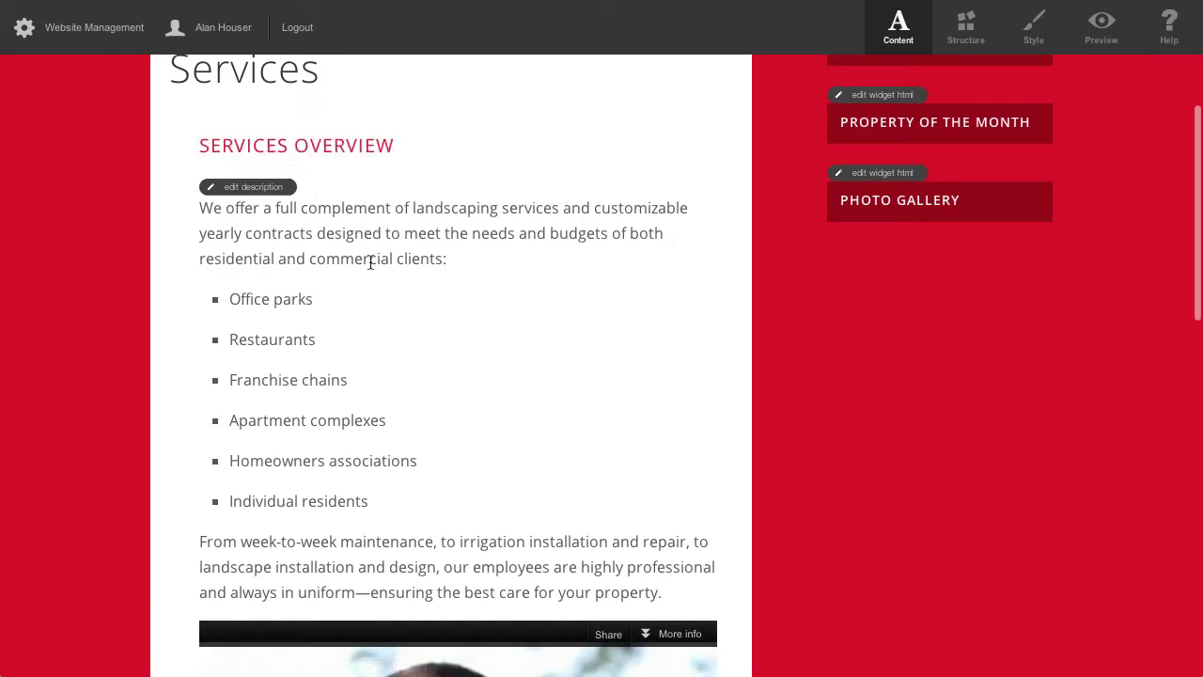
scroll(353, 314, "down", 10)
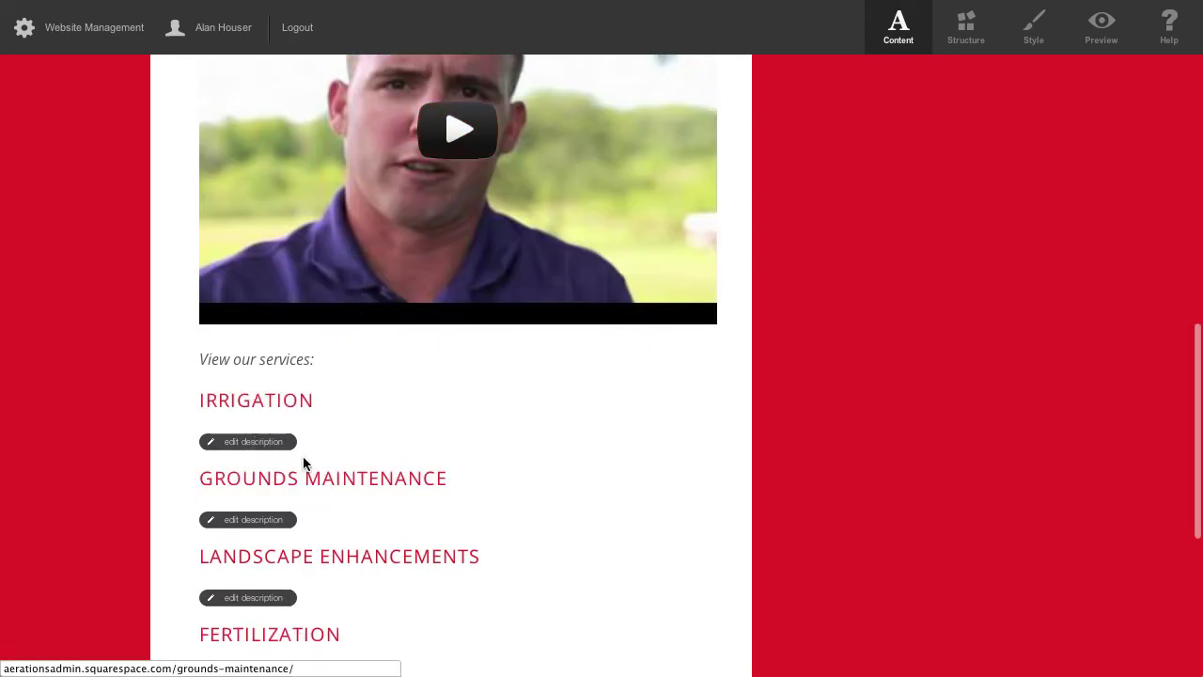
scroll(472, 451, "up", 10)
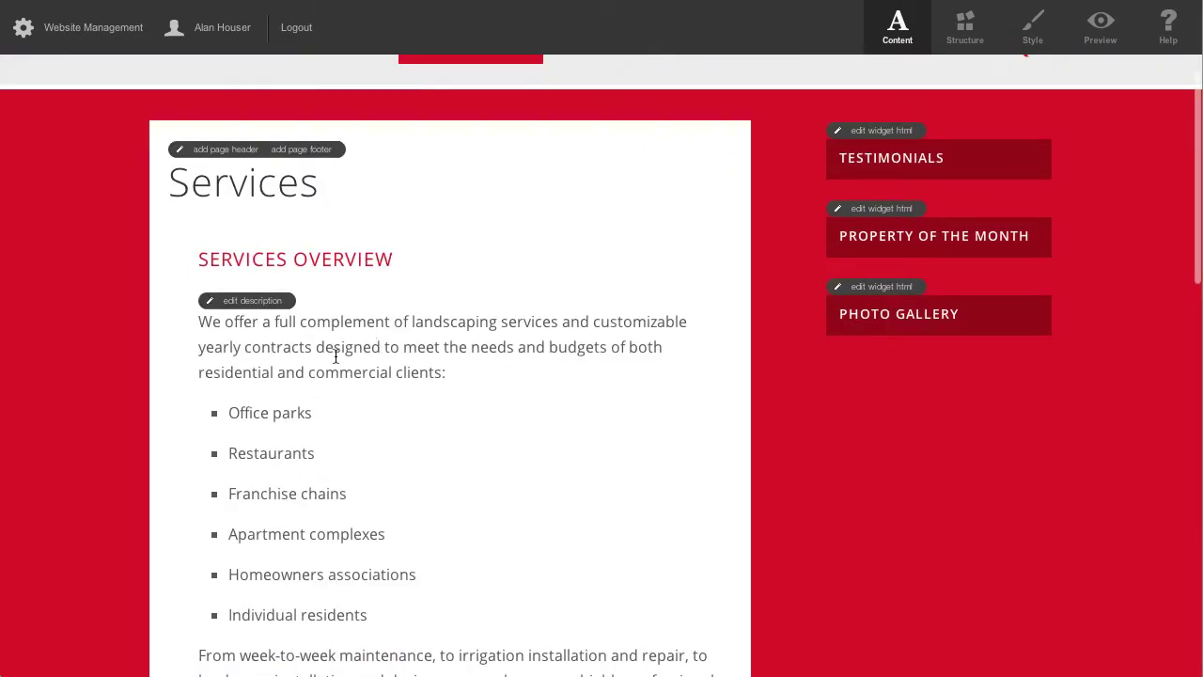
scroll(332, 324, "down", 8)
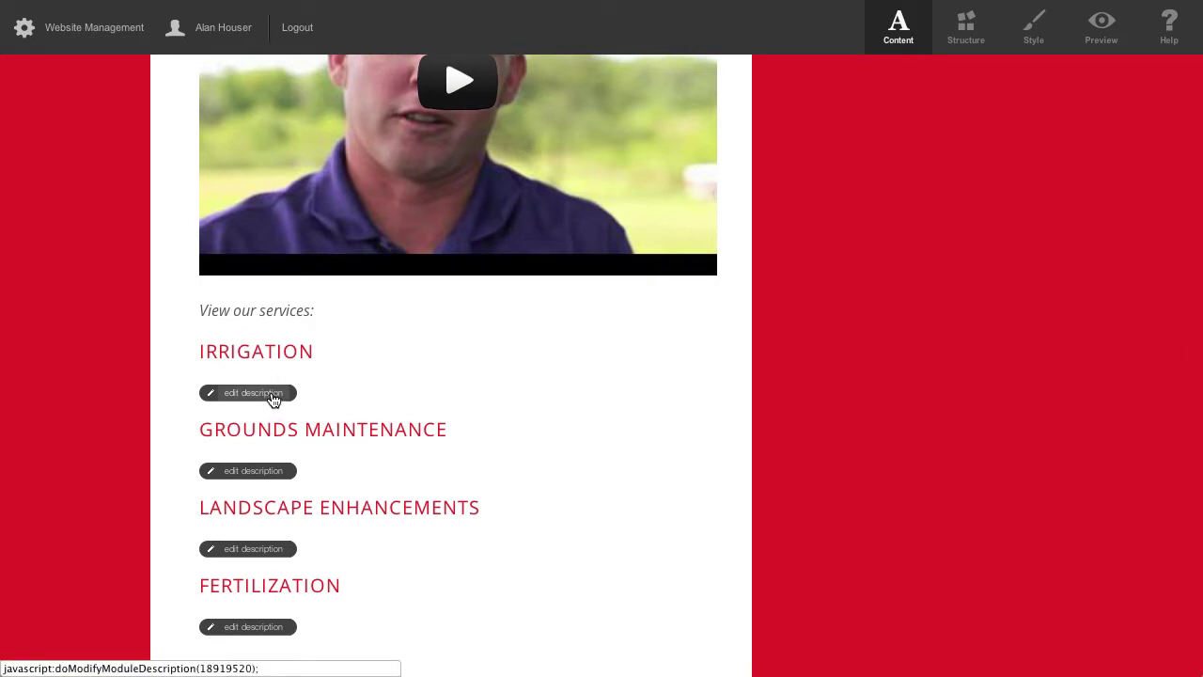
left_click(297, 355)
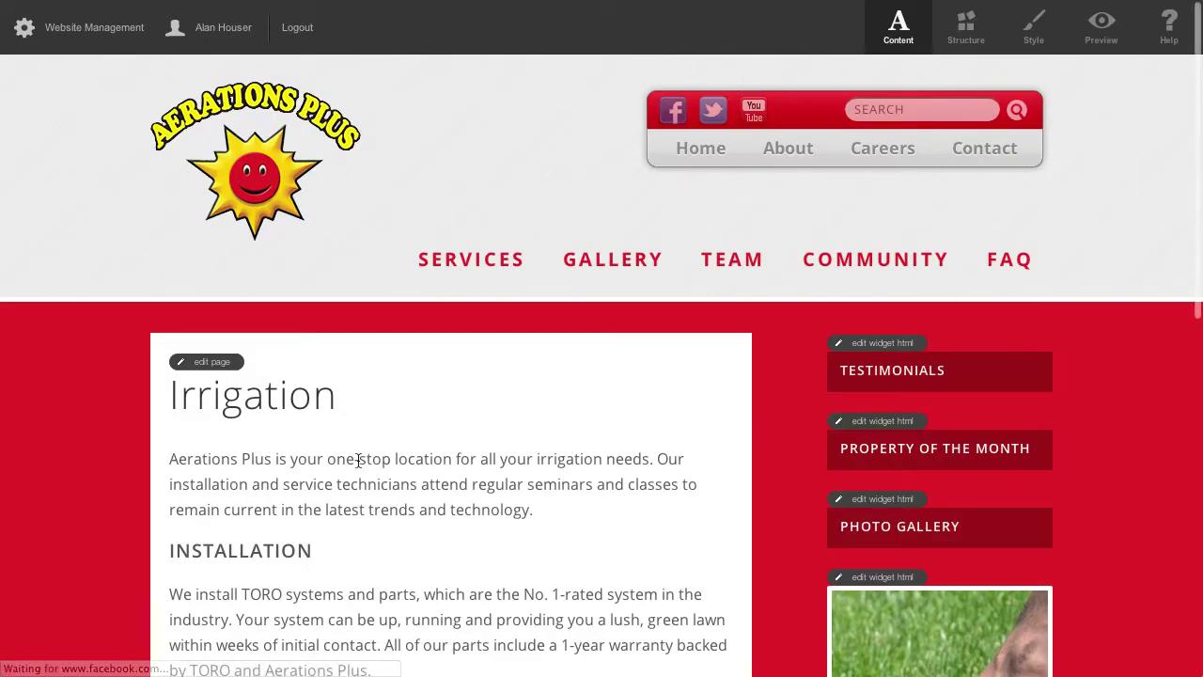
Look over the Irrigation page, open its content for editing, and examine the heading and paragraph tags in the HTML source
scroll(438, 490, "down", 3)
scroll(438, 491, "down", 4)
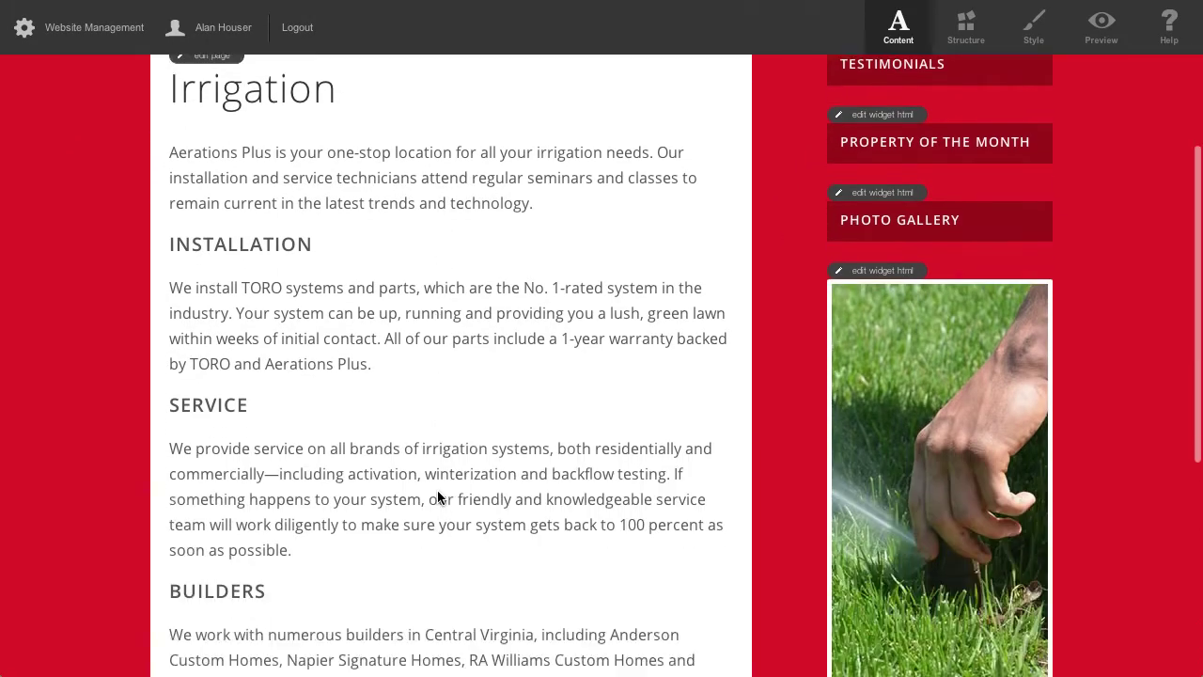
scroll(437, 490, "up", 4)
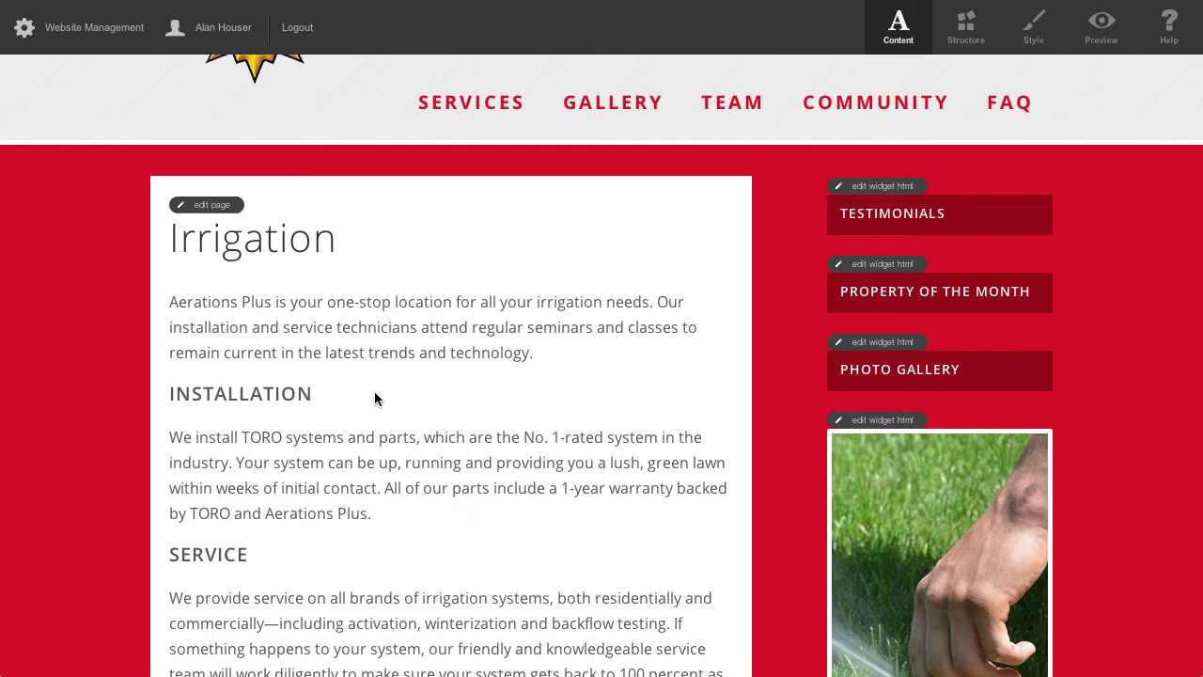
left_click(212, 205)
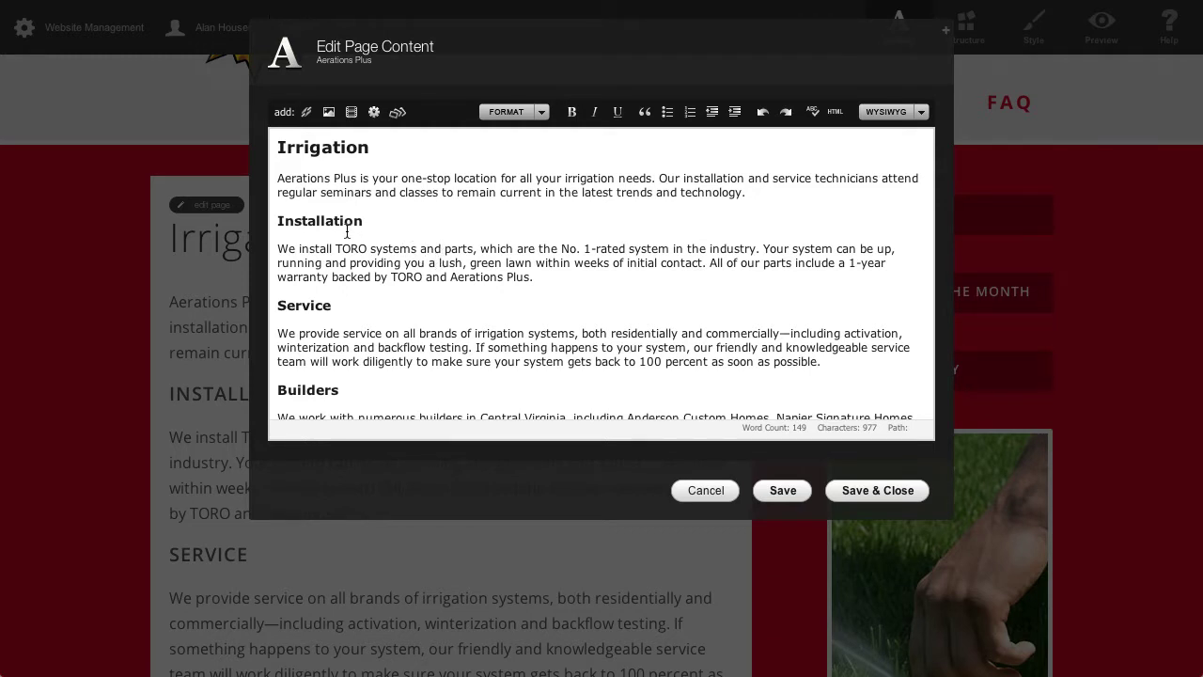
left_click(836, 116)
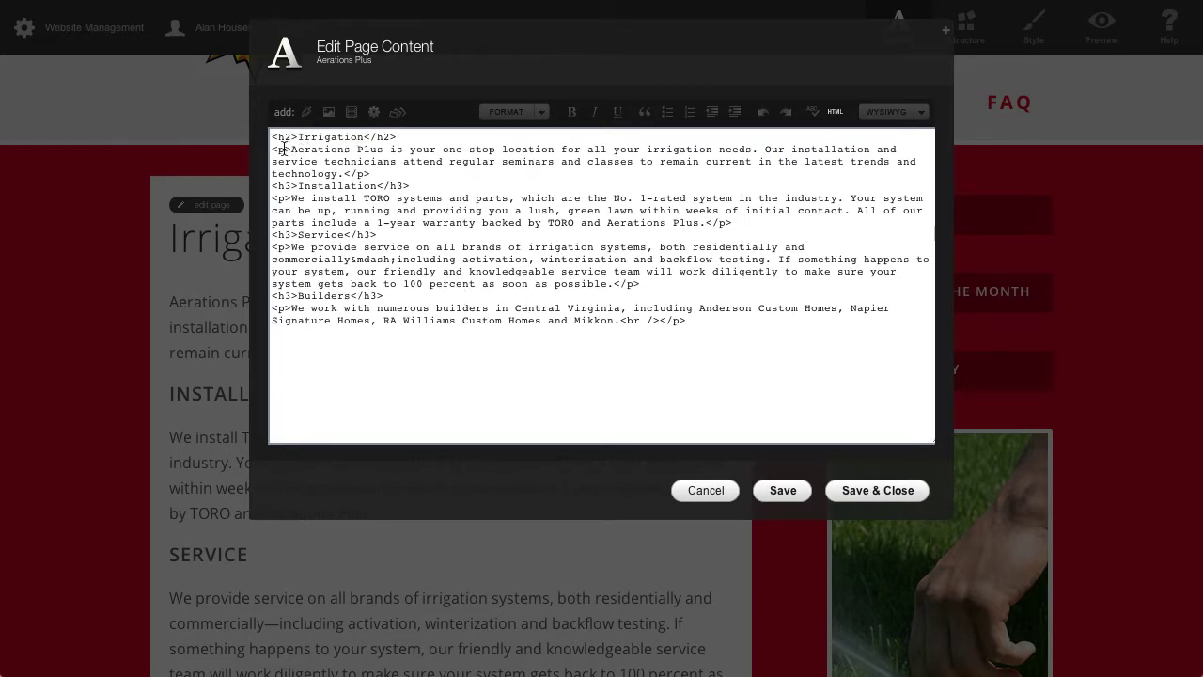
double_click(330, 186)
double_click(329, 199)
double_click(323, 235)
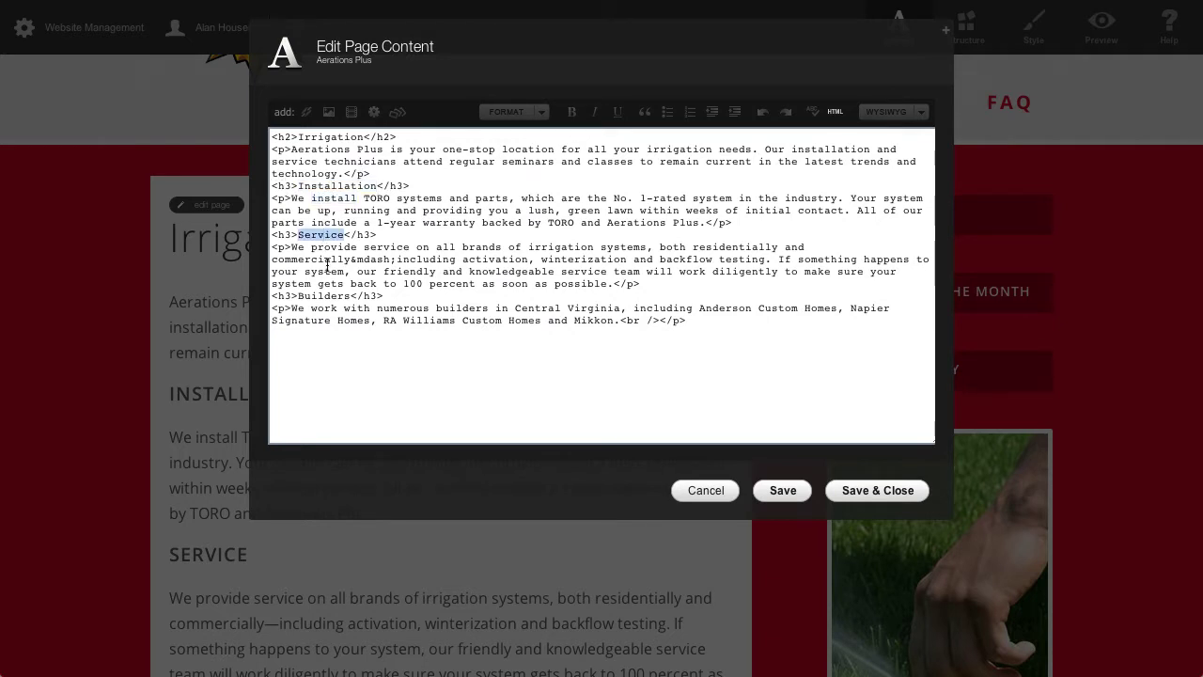
left_click(326, 270)
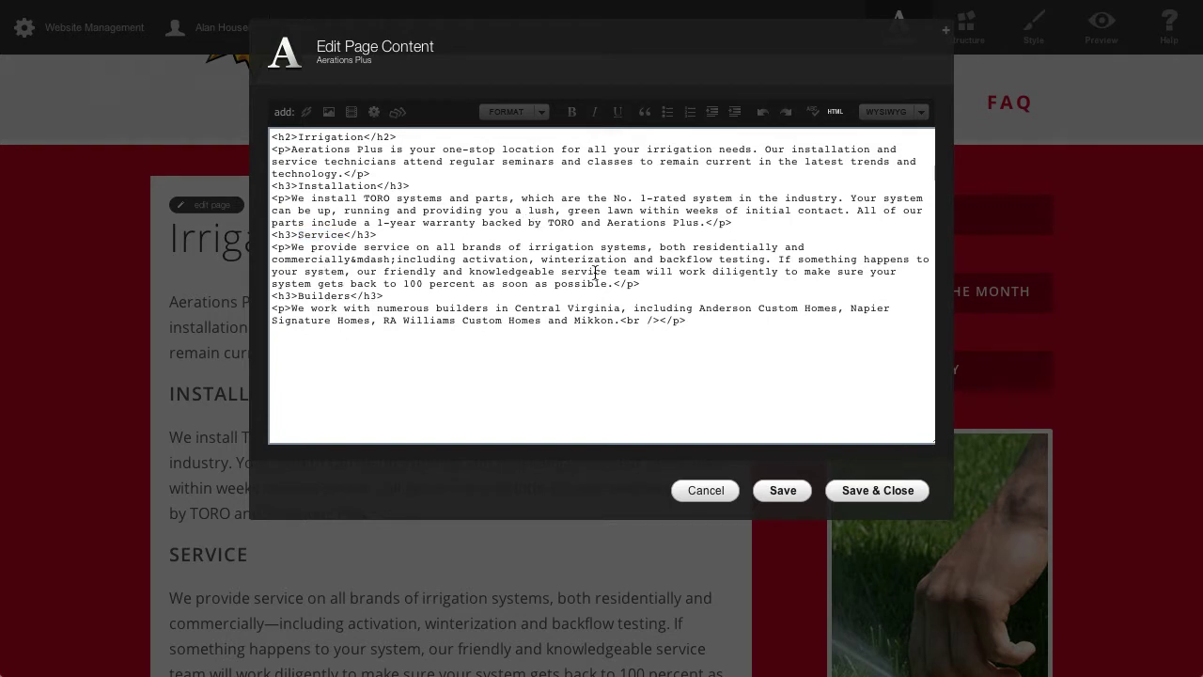
Delete the "<br />" tag at the end of the Builders paragraph in the HTML source and return to visual editing
left_click(659, 319)
key("BackSpace")
key("BackSpace")
key("BackSpace")
key("BackSpace")
key("BackSpace")
key("BackSpace")
left_click(835, 113)
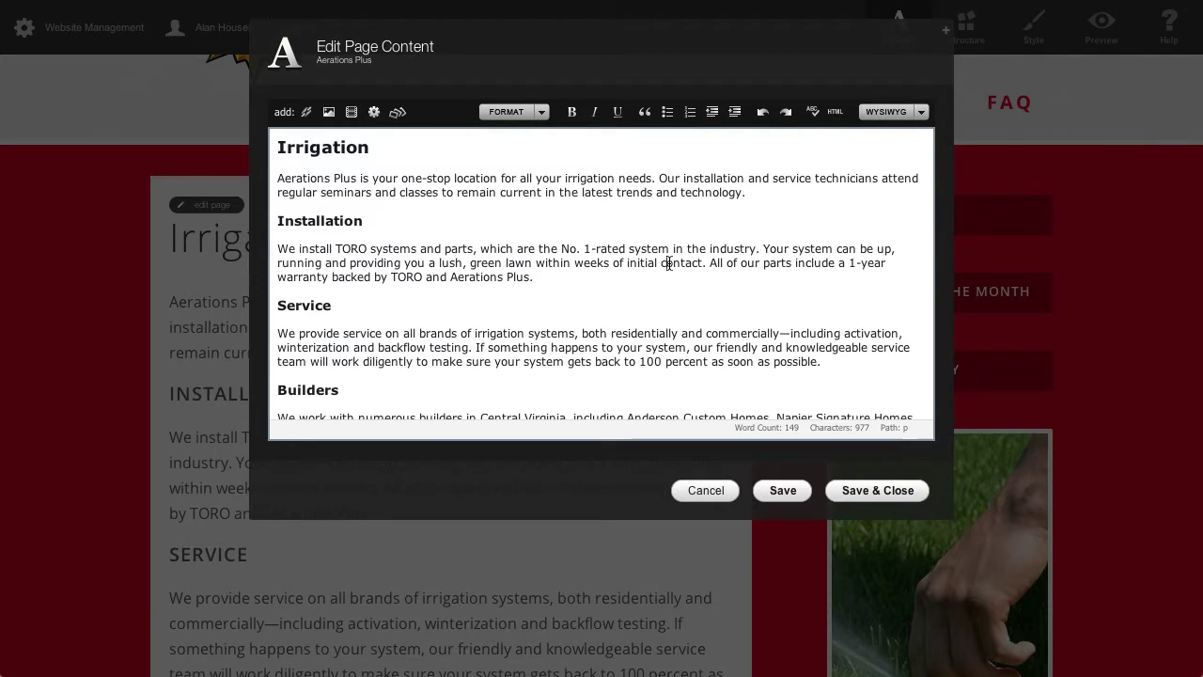
Delete the "Irrigation" heading and its line break above the first paragraph of the Irrigation page content
left_click(279, 180)
key("Up")
key("shift+End")
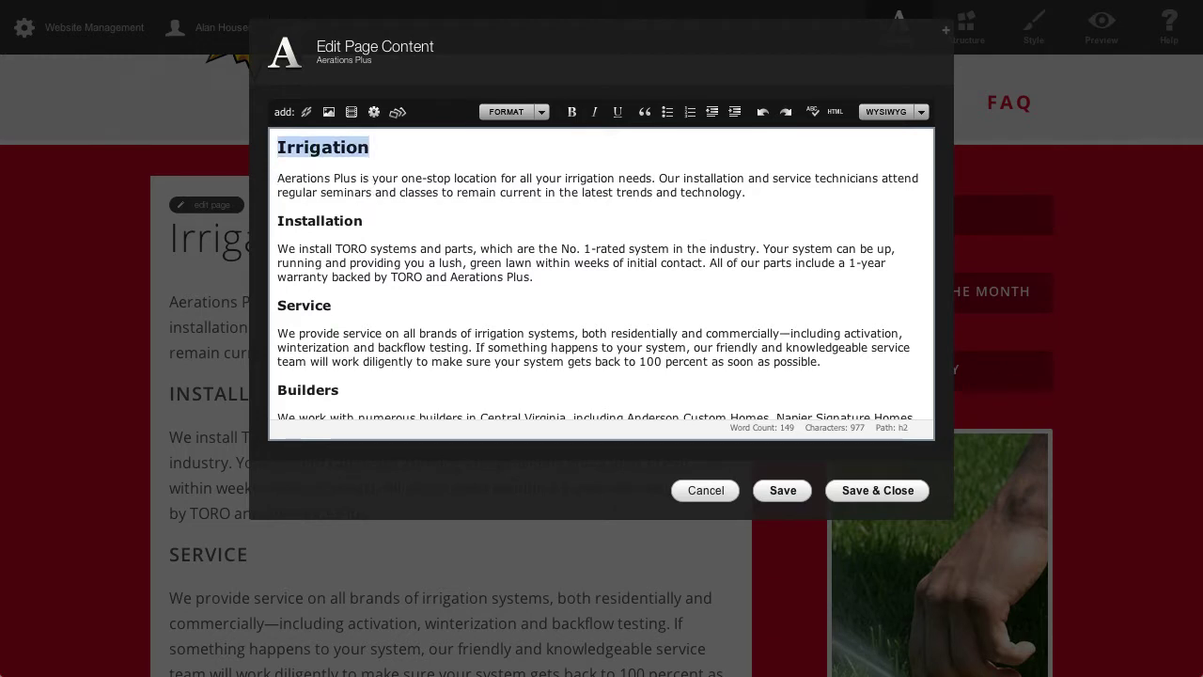
key("BackSpace")
key("Delete")
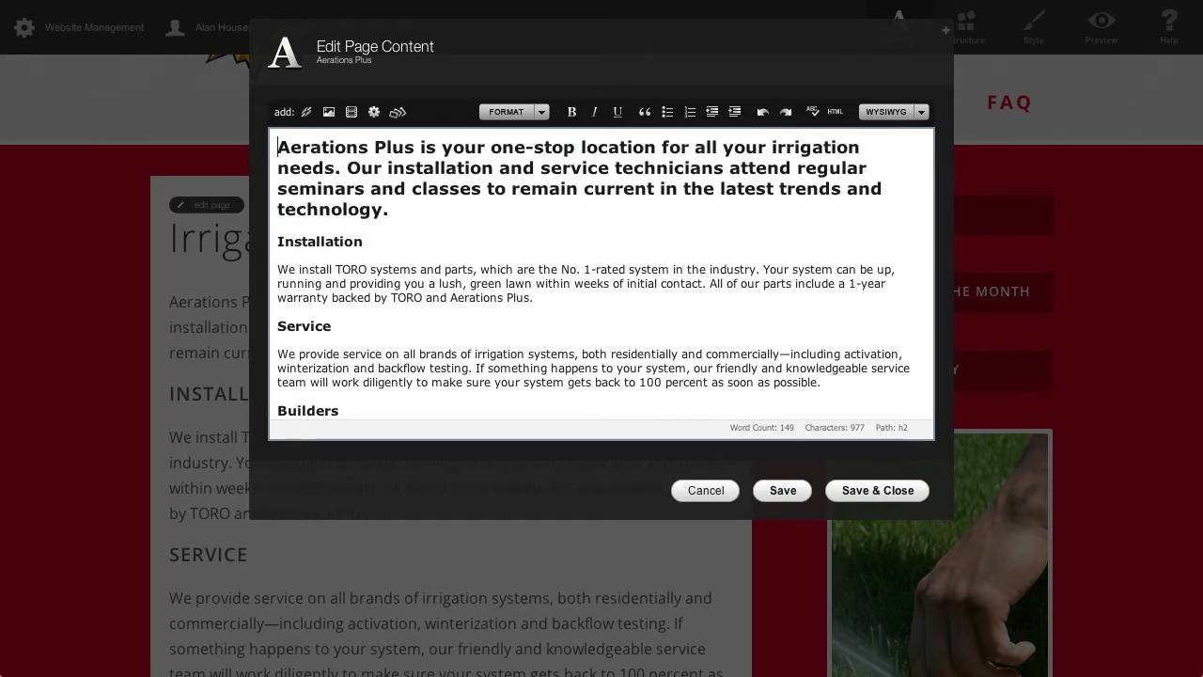
Change the opening "Aerations Plus is your one-stop location" paragraph to Normal (P) formatting
key("shift+Down")
key("shift+Down")
key("shift+Down")
key("shift+Down")
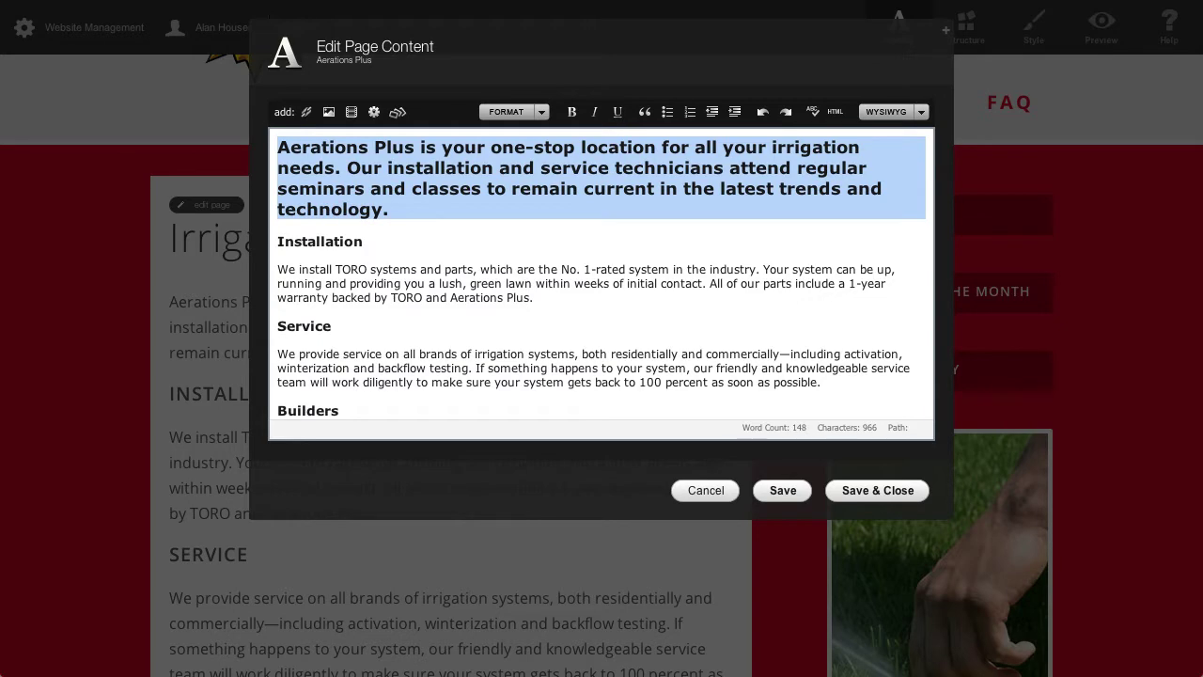
left_click(519, 116)
mouse_move(578, 206)
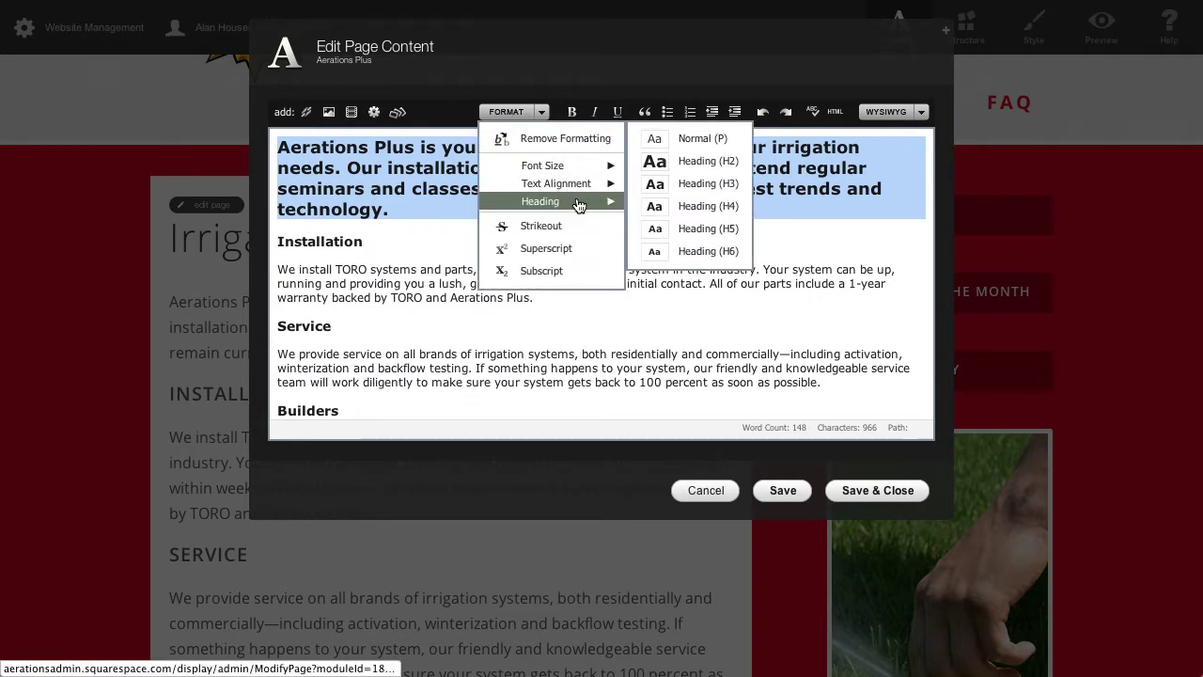
left_click(700, 138)
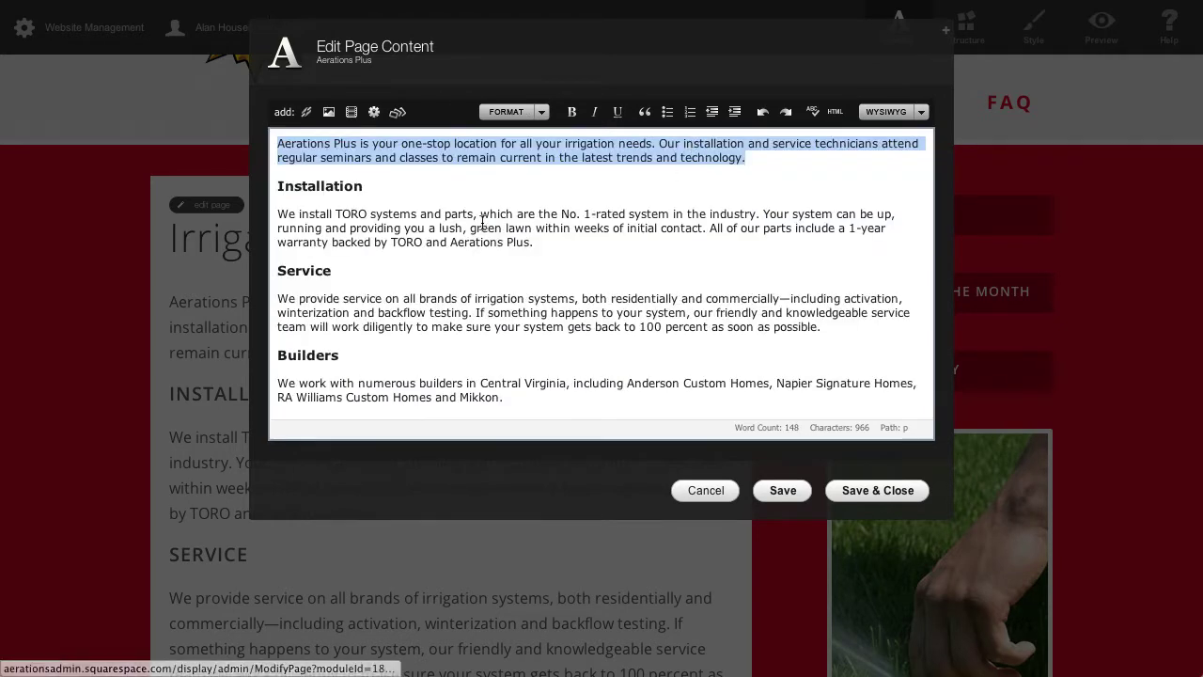
key("Down")
Add a new line reading "Irrigation" above the opening paragraph, then save and close the page content
left_click(276, 143)
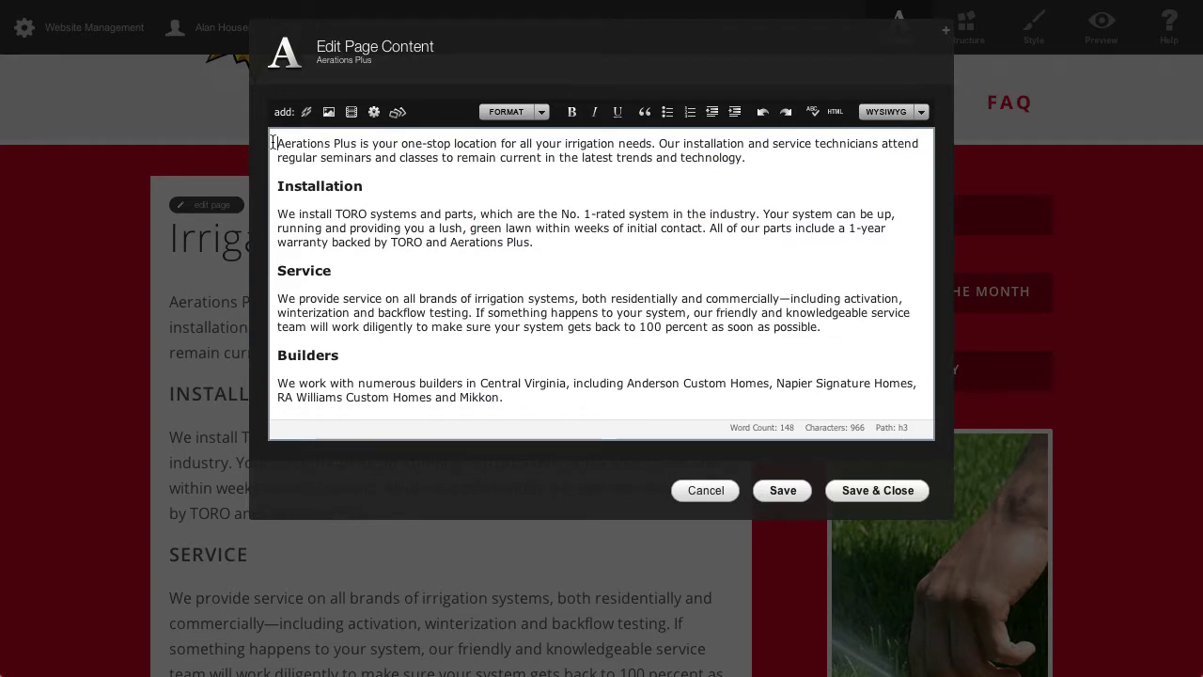
key("Return")
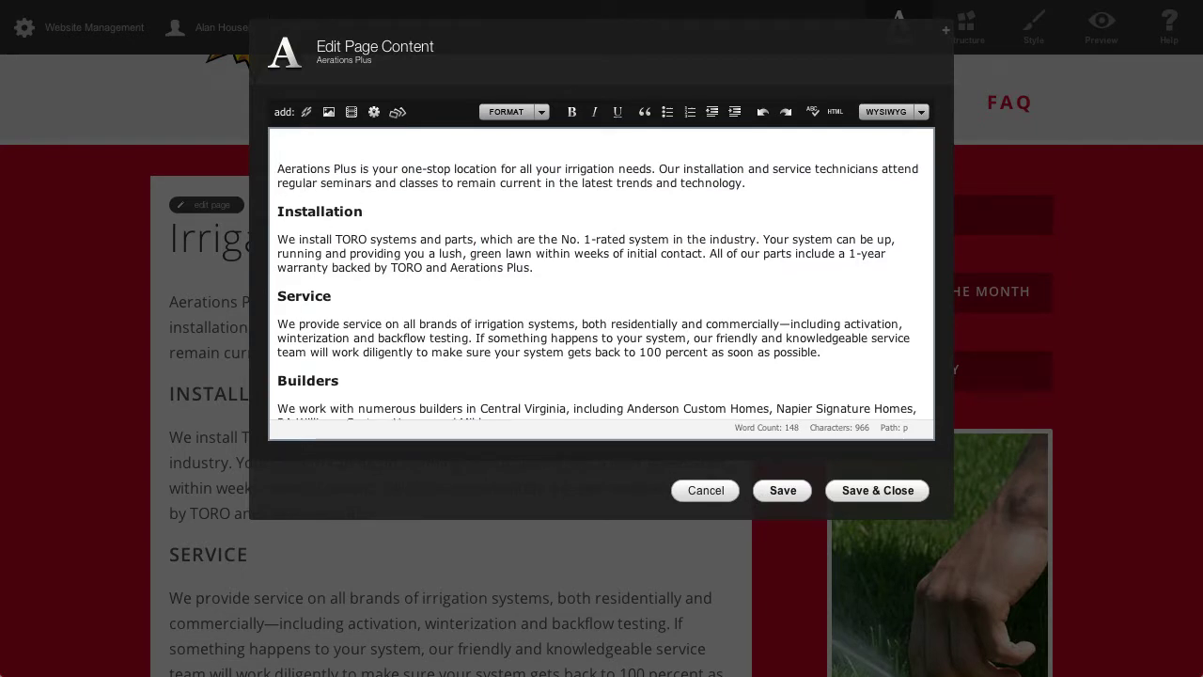
type("Irrigation")
left_click(880, 490)
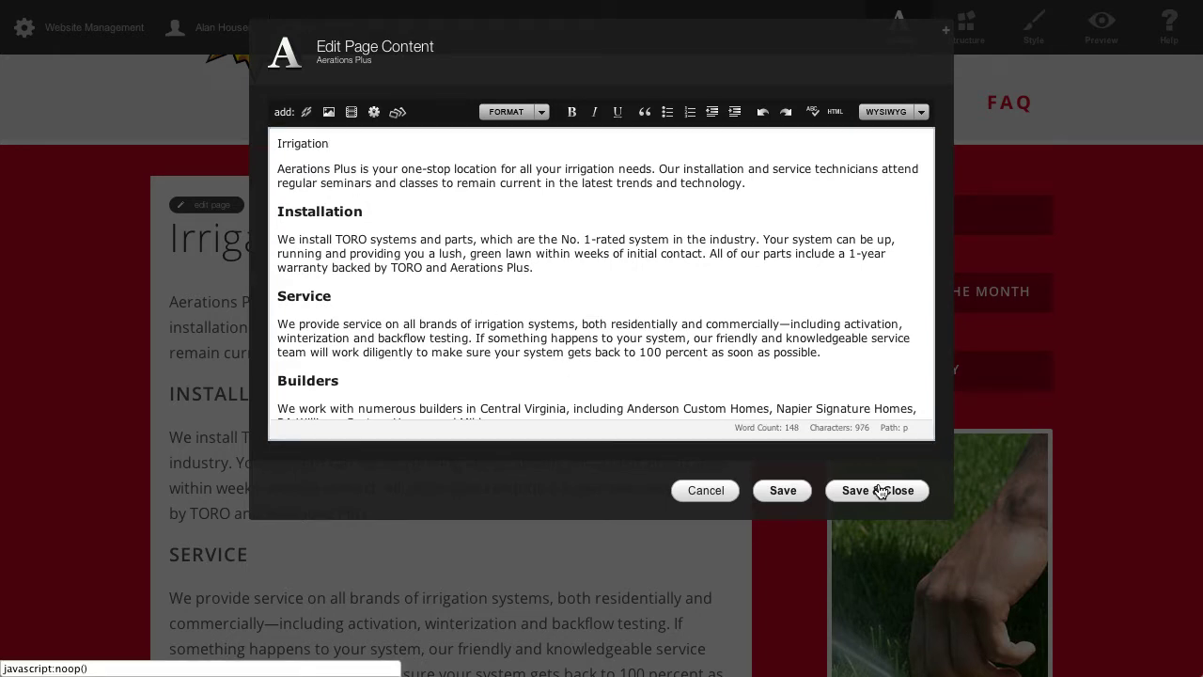
left_click(870, 492)
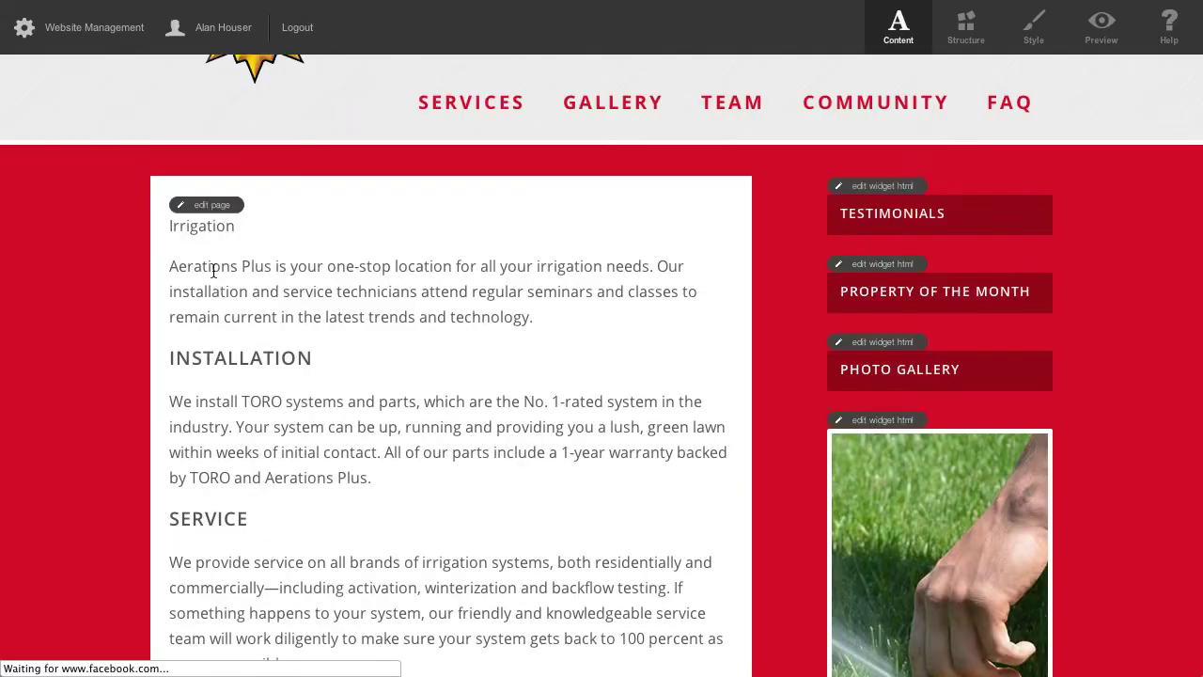
Reopen the Irrigation page content, format the "Irrigation" line as Heading (H2), and save and close it
left_click(215, 208)
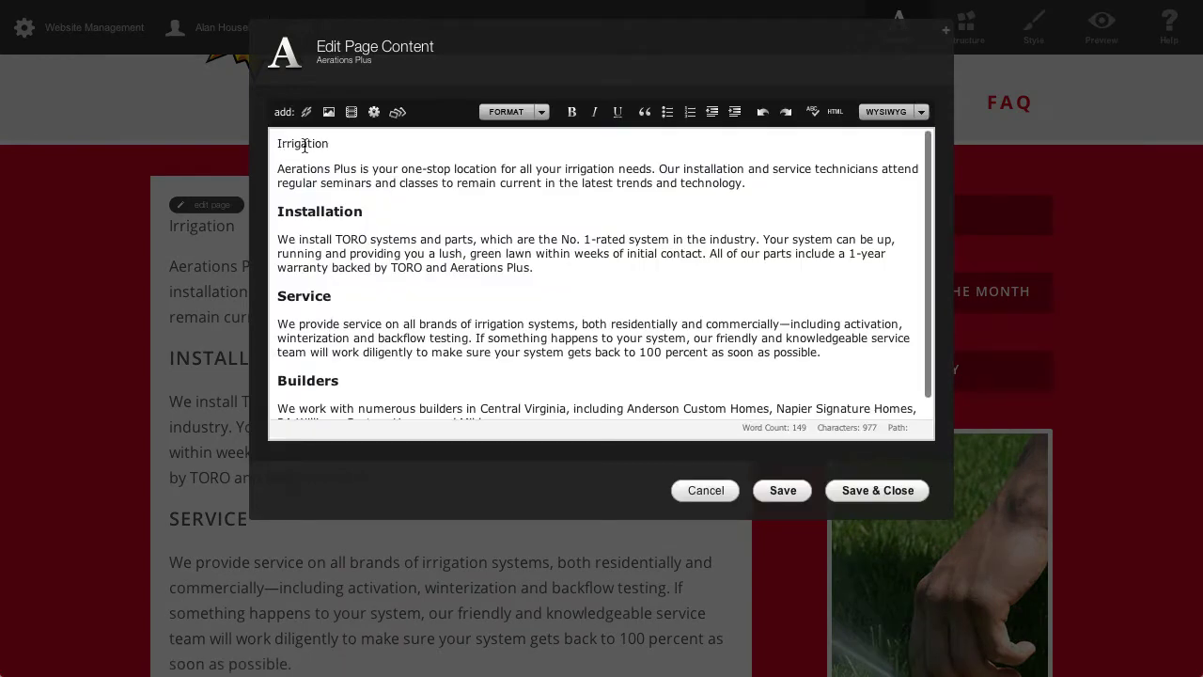
double_click(304, 144)
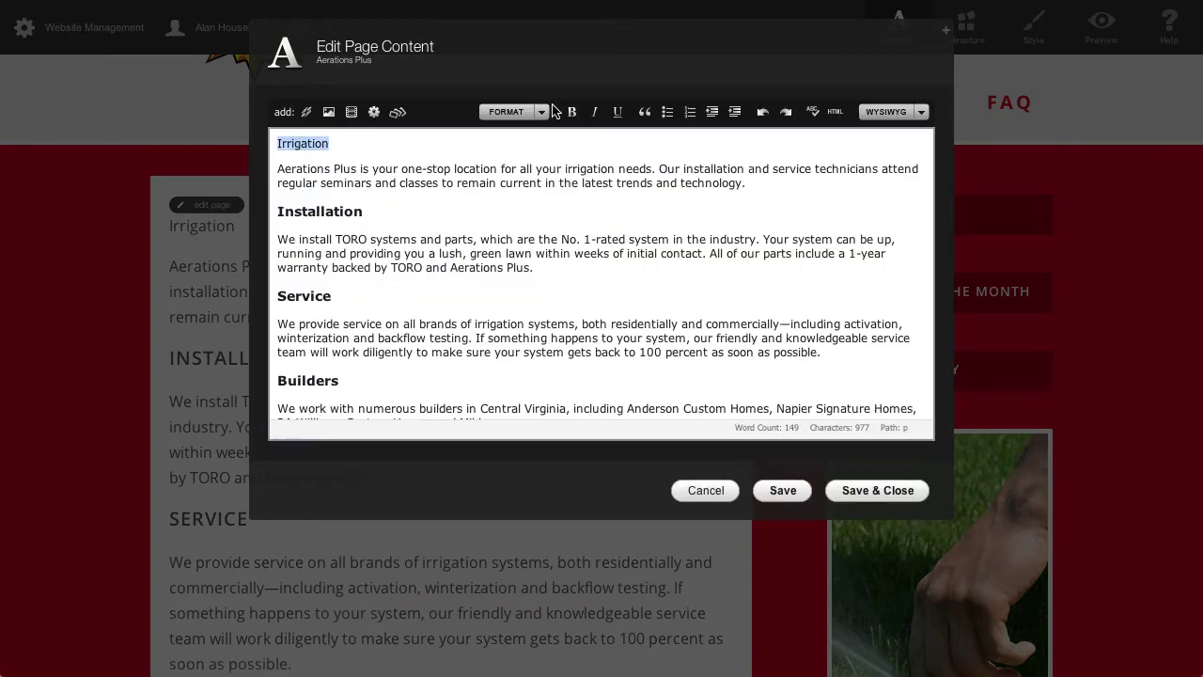
left_click(526, 113)
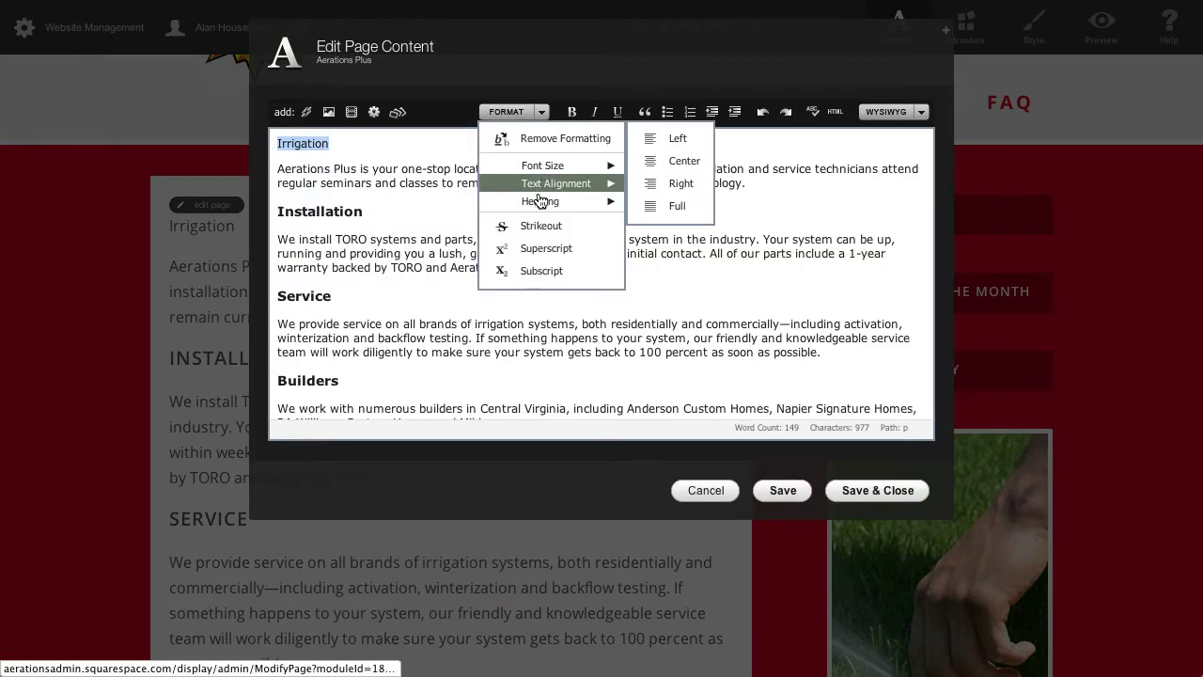
mouse_move(541, 200)
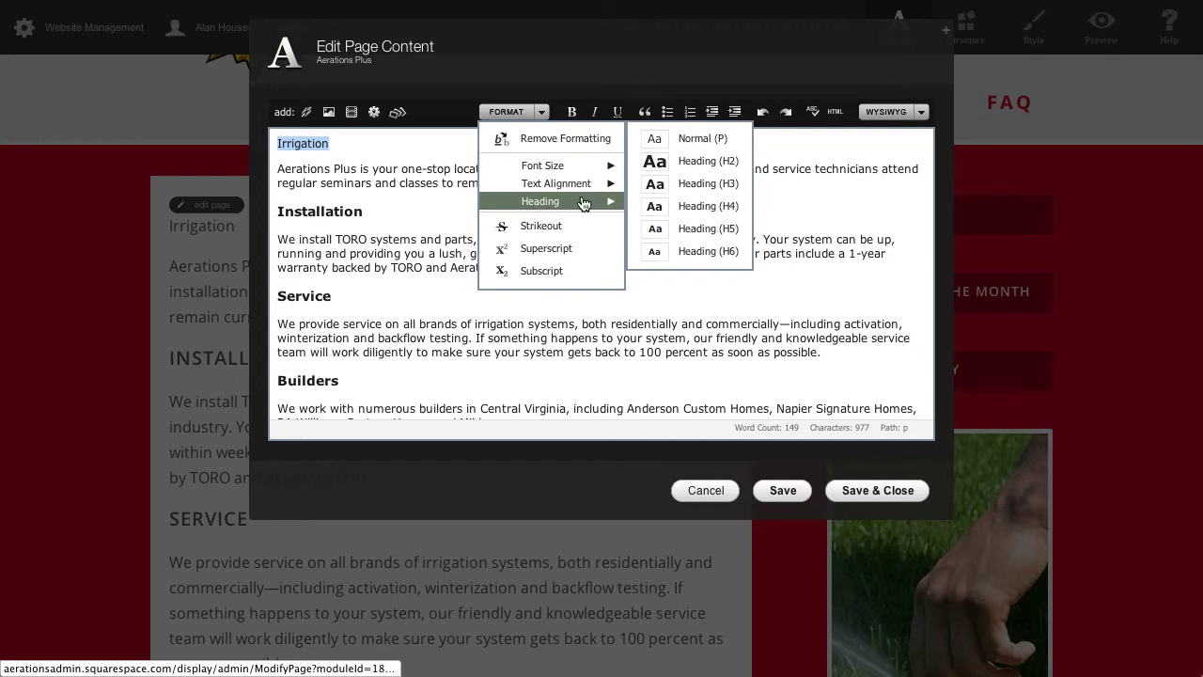
left_click(683, 167)
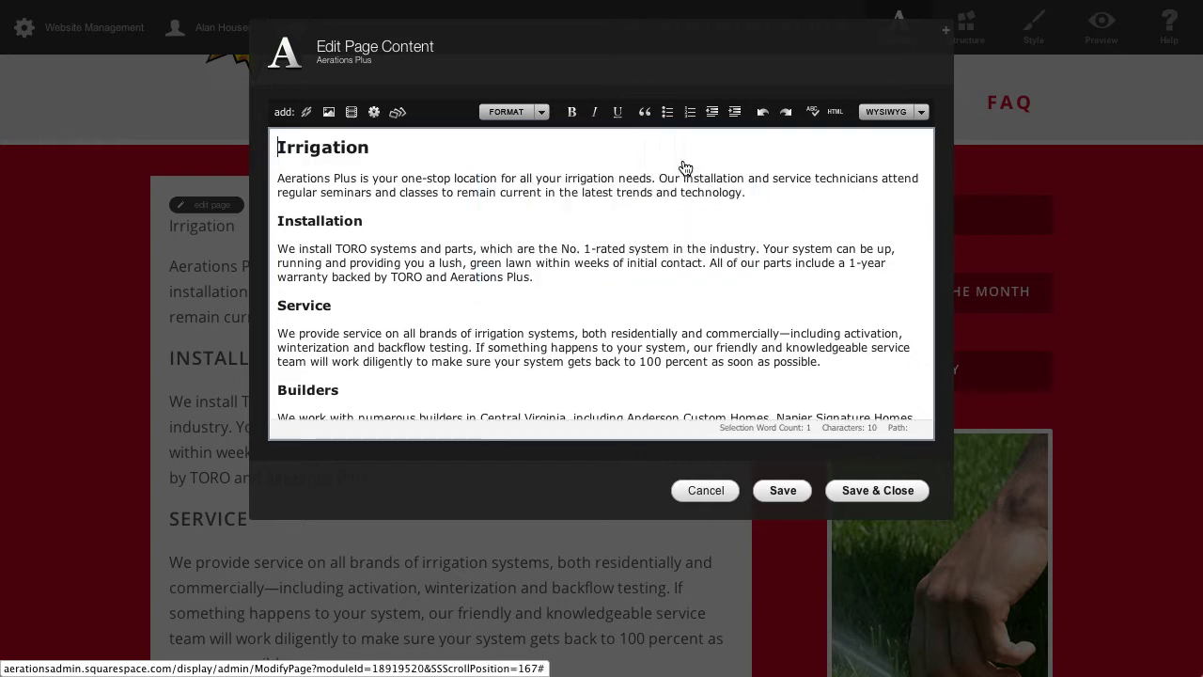
left_click(881, 489)
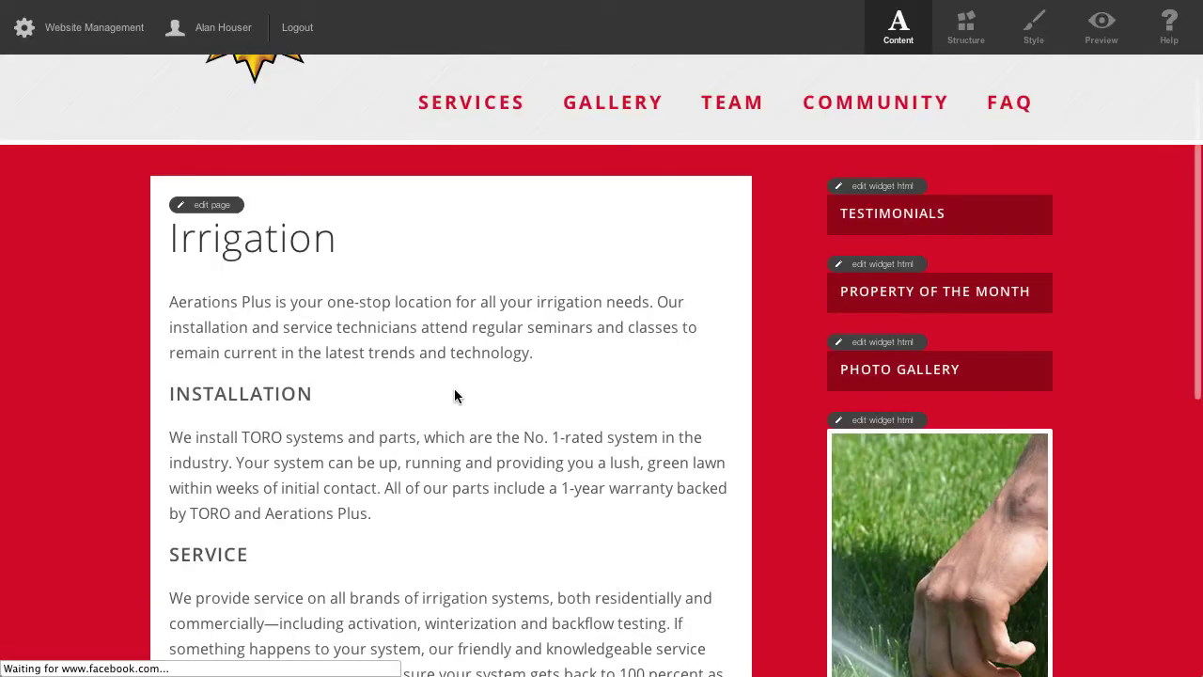
Look over the saved Irrigation page, switch to preview mode, and reload the page
scroll(454, 388, "down", 6)
scroll(454, 395, "up", 10)
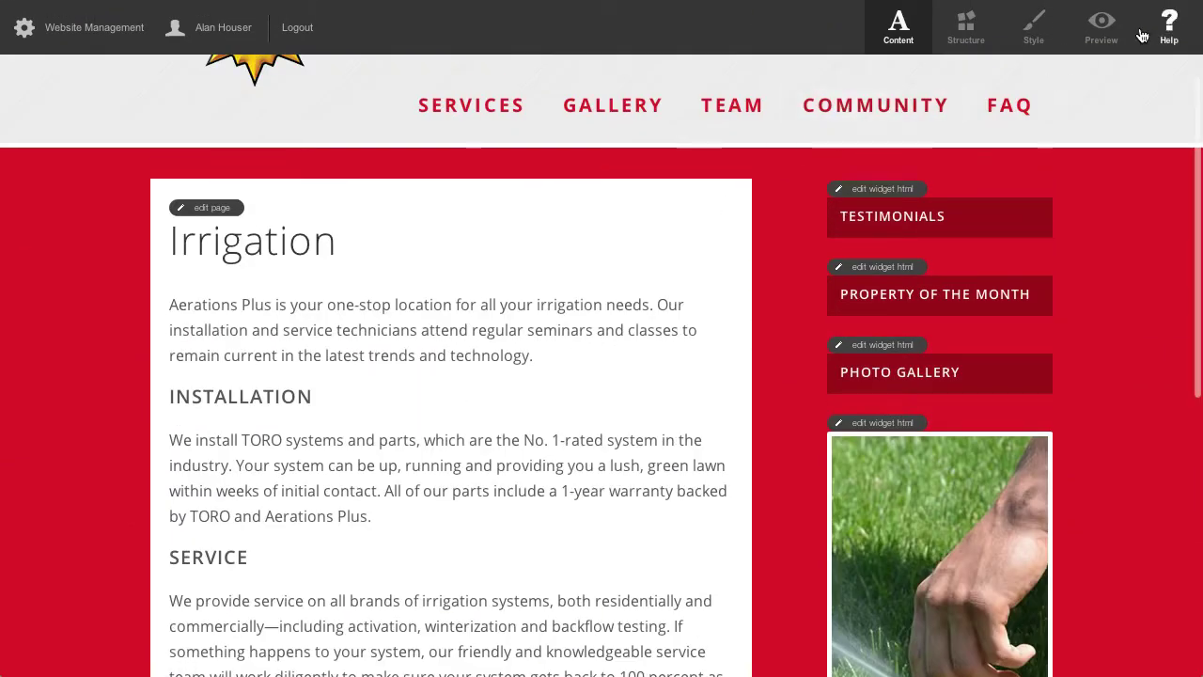
left_click(1102, 23)
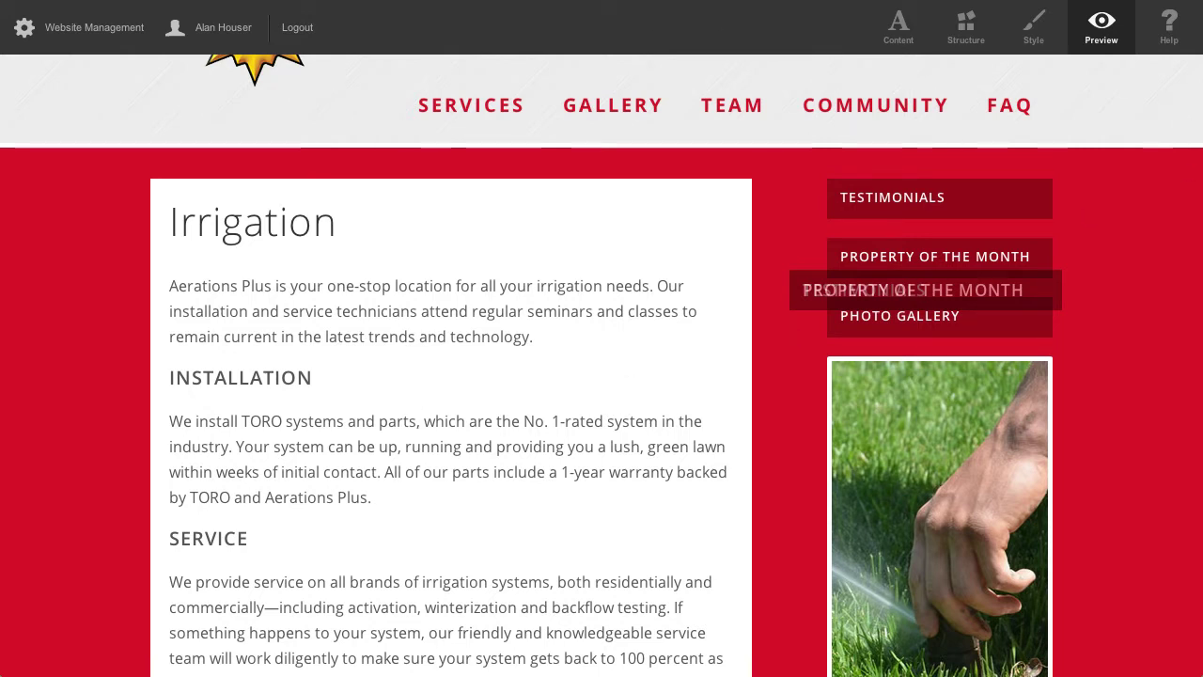
key("super+r")
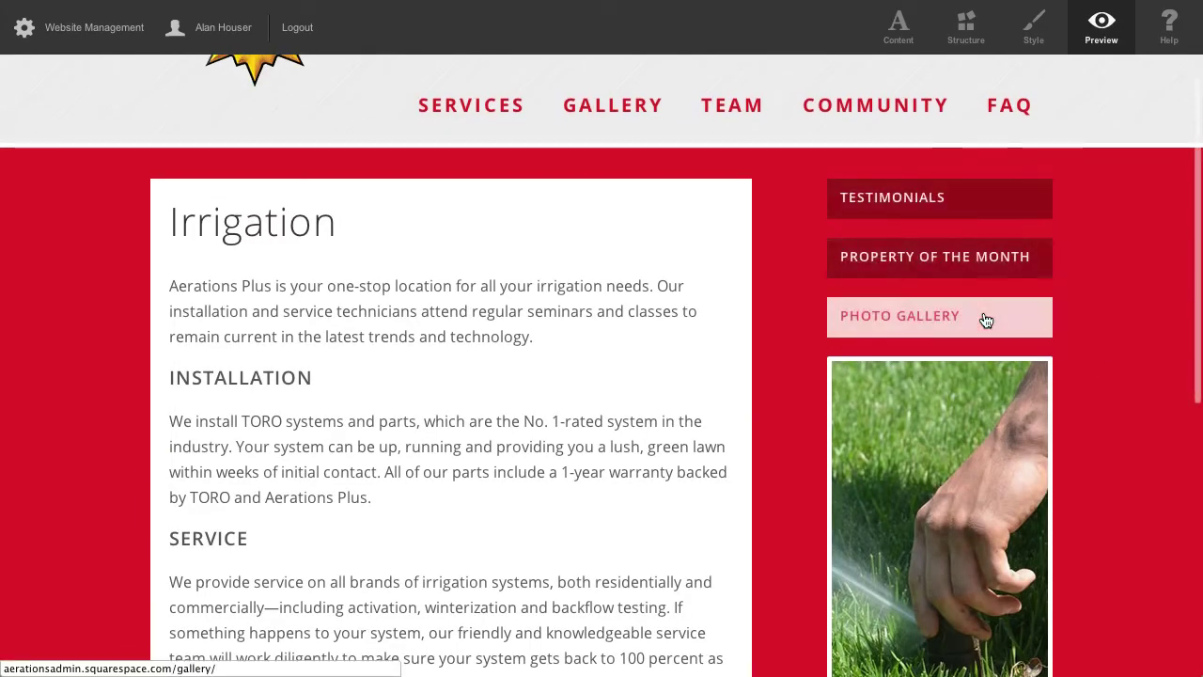
Return to content editing, examine the HTML source of the Testimonials sidebar widget, and close it without saving
left_click(900, 26)
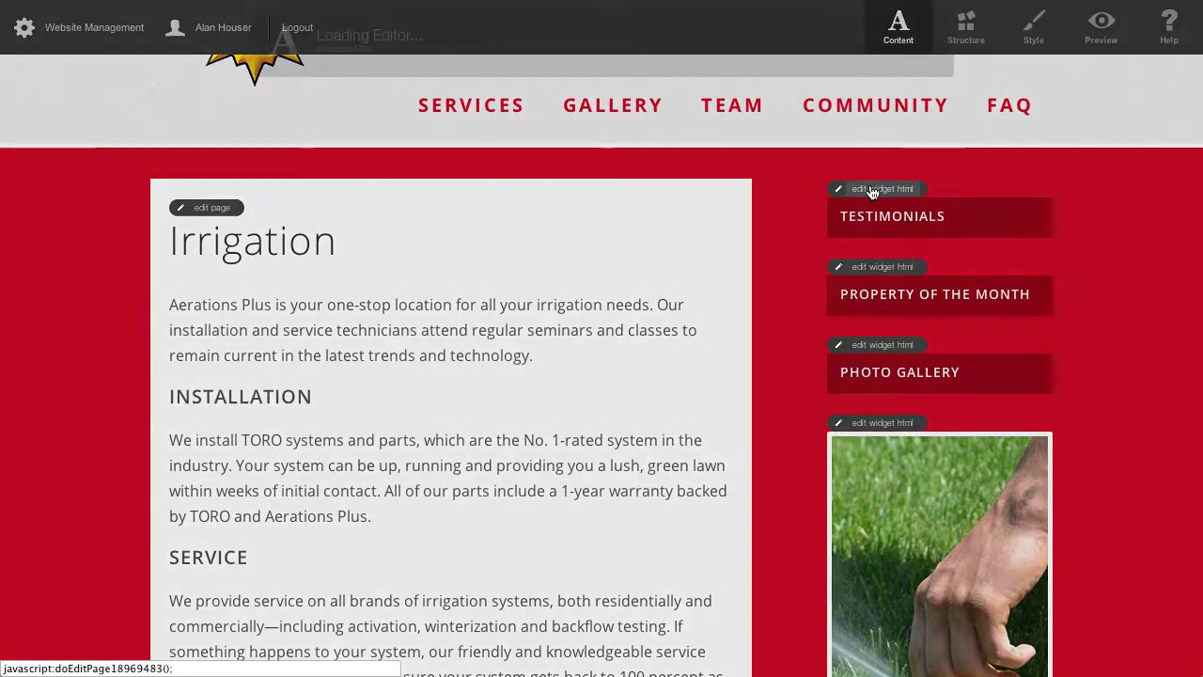
left_click(872, 190)
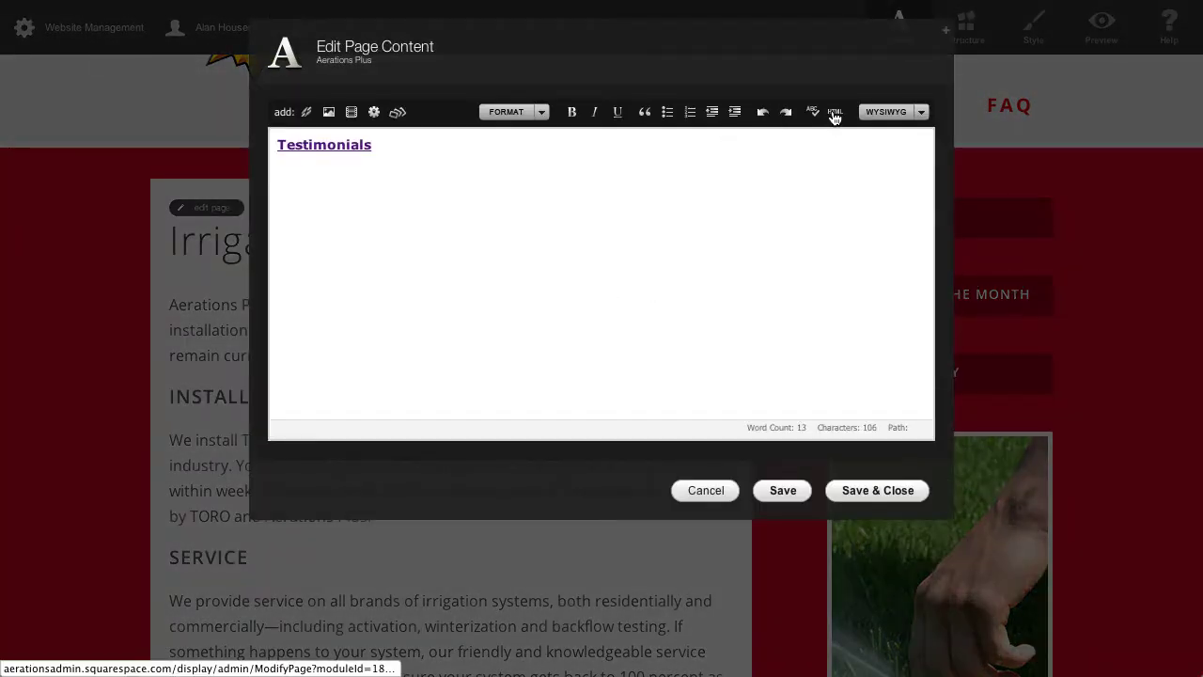
left_click(834, 116)
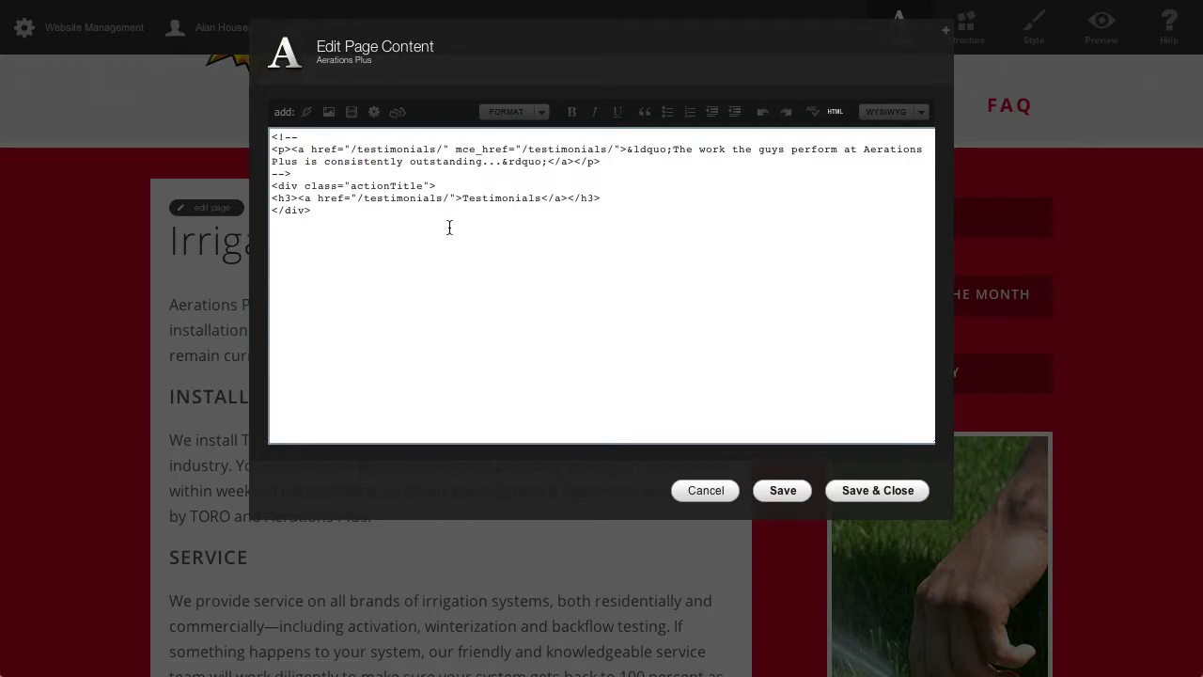
left_click_drag(458, 228, 260, 123)
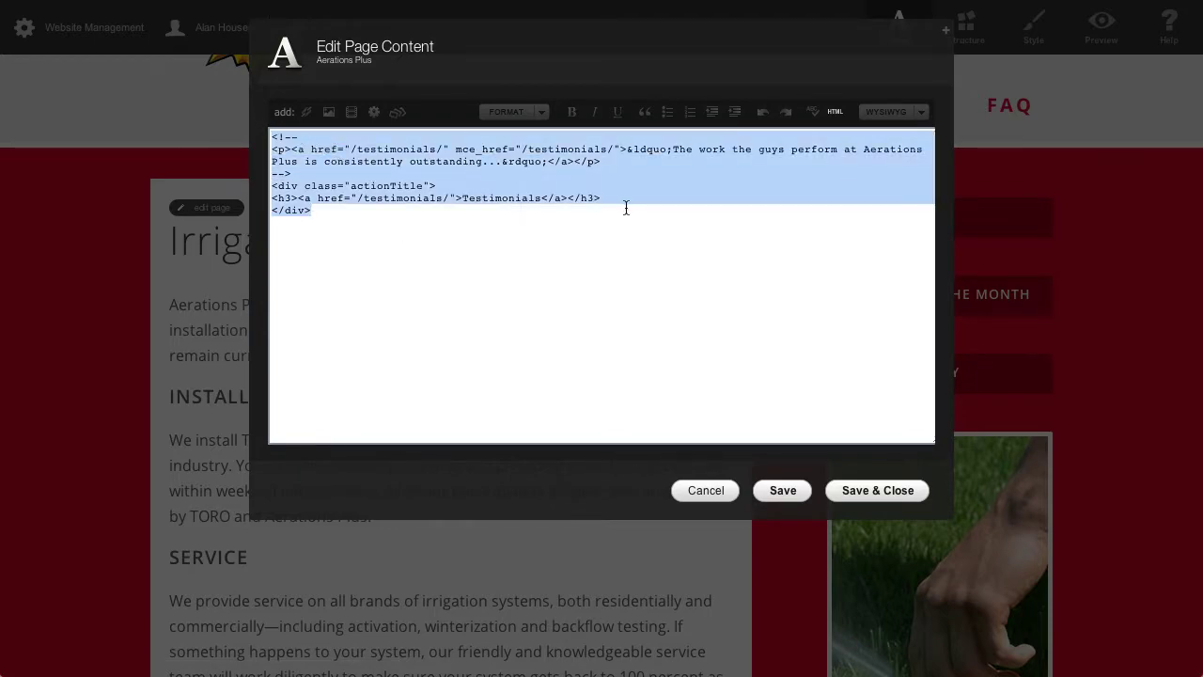
left_click(669, 257)
left_click(705, 490)
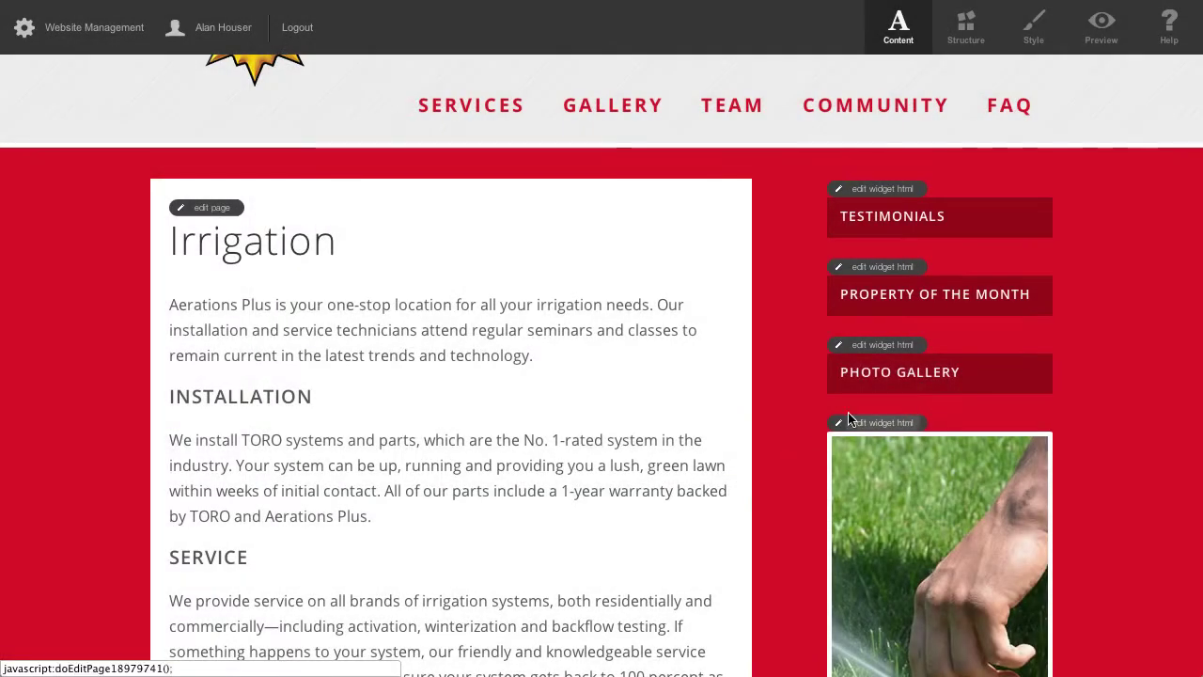
Look over the Irrigation page's text, sidebar widgets and footer, check the preview, and return to content editing
scroll(1110, 299, "down", 5)
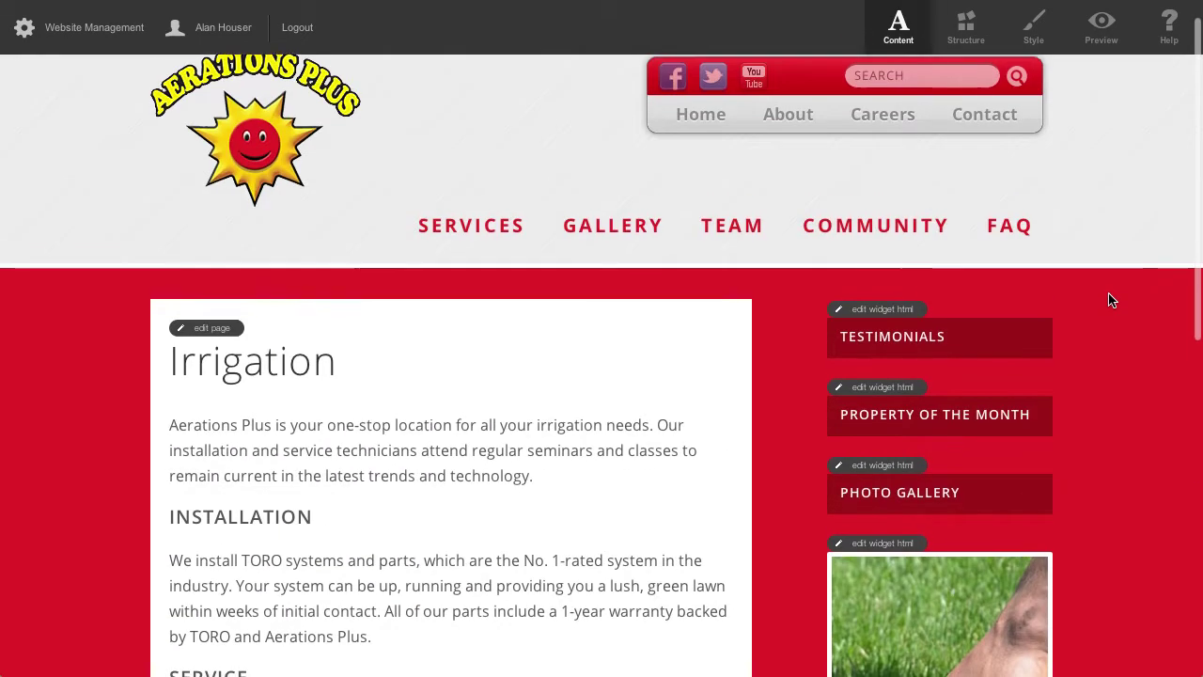
scroll(1109, 299, "down", 4)
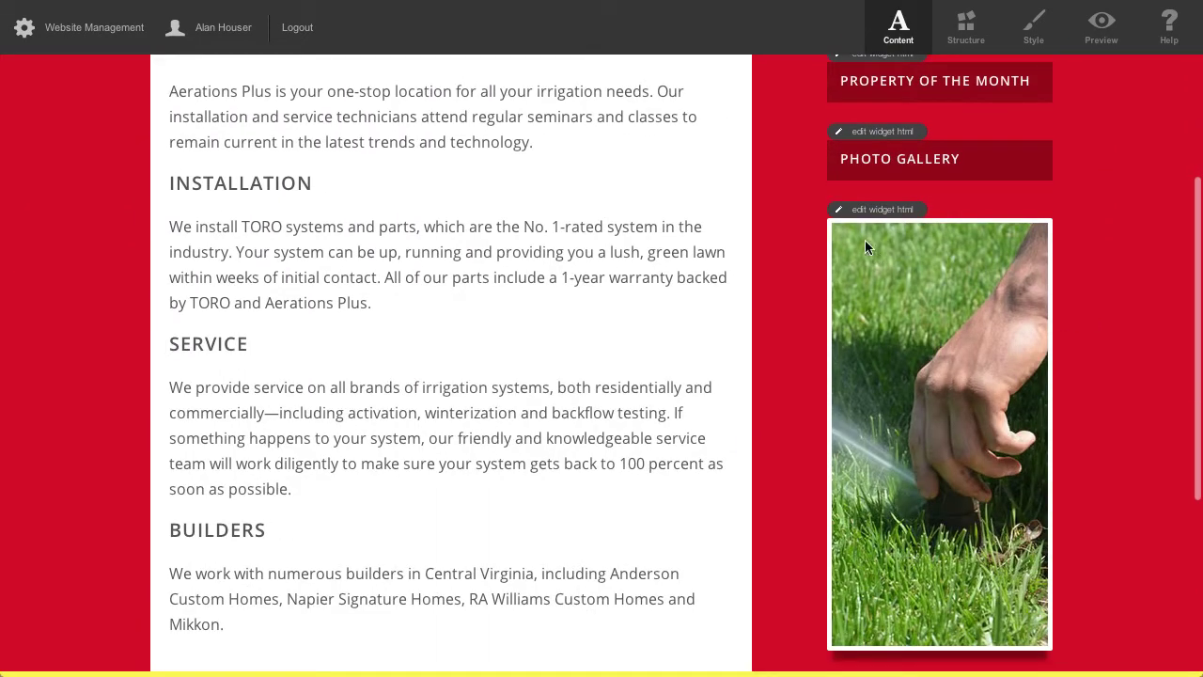
scroll(1029, 298, "up", 3)
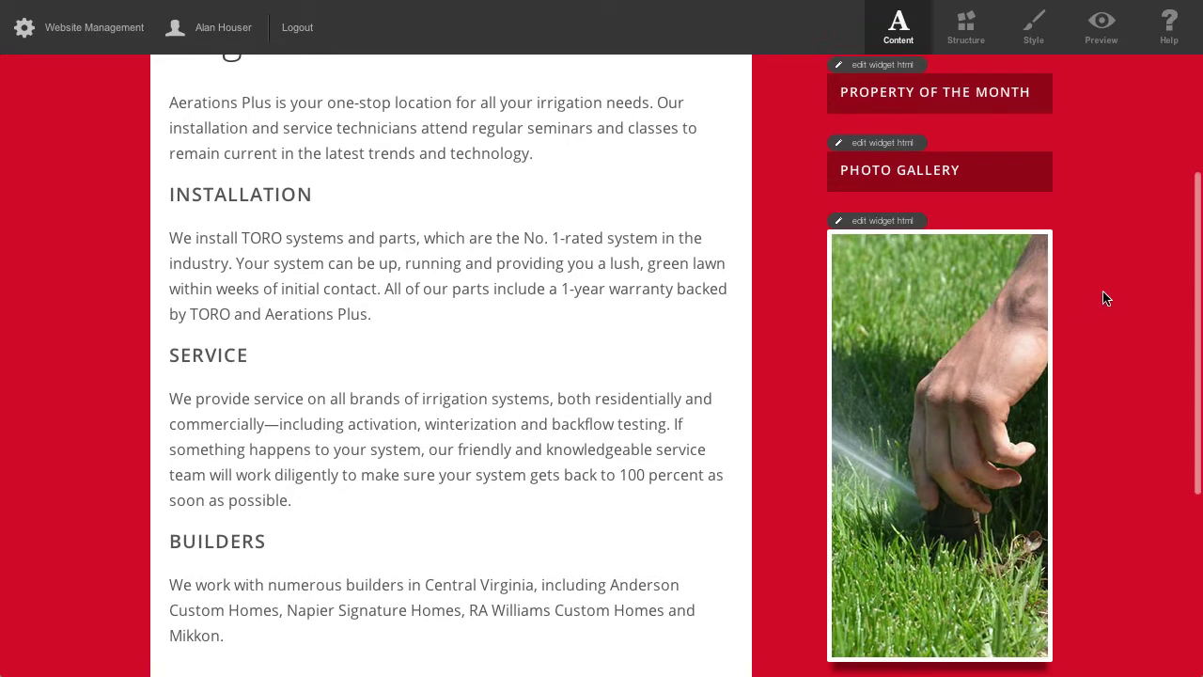
scroll(1090, 298, "down", 2)
scroll(1107, 298, "down", 1)
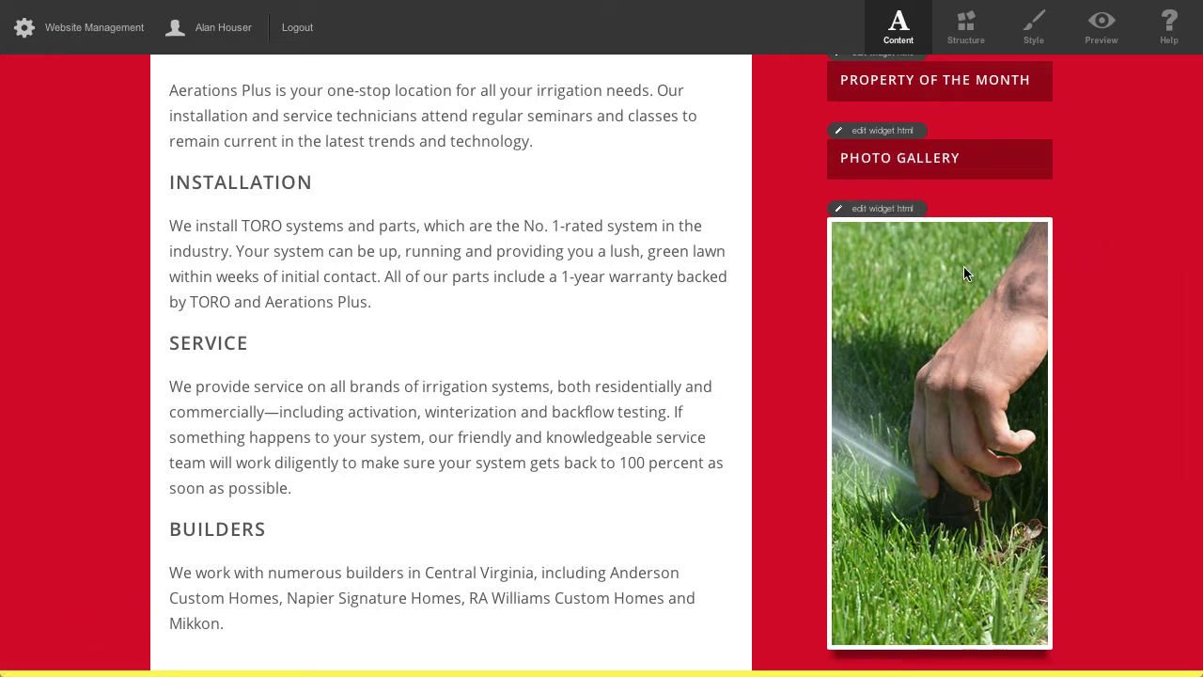
scroll(1066, 327, "down", 1)
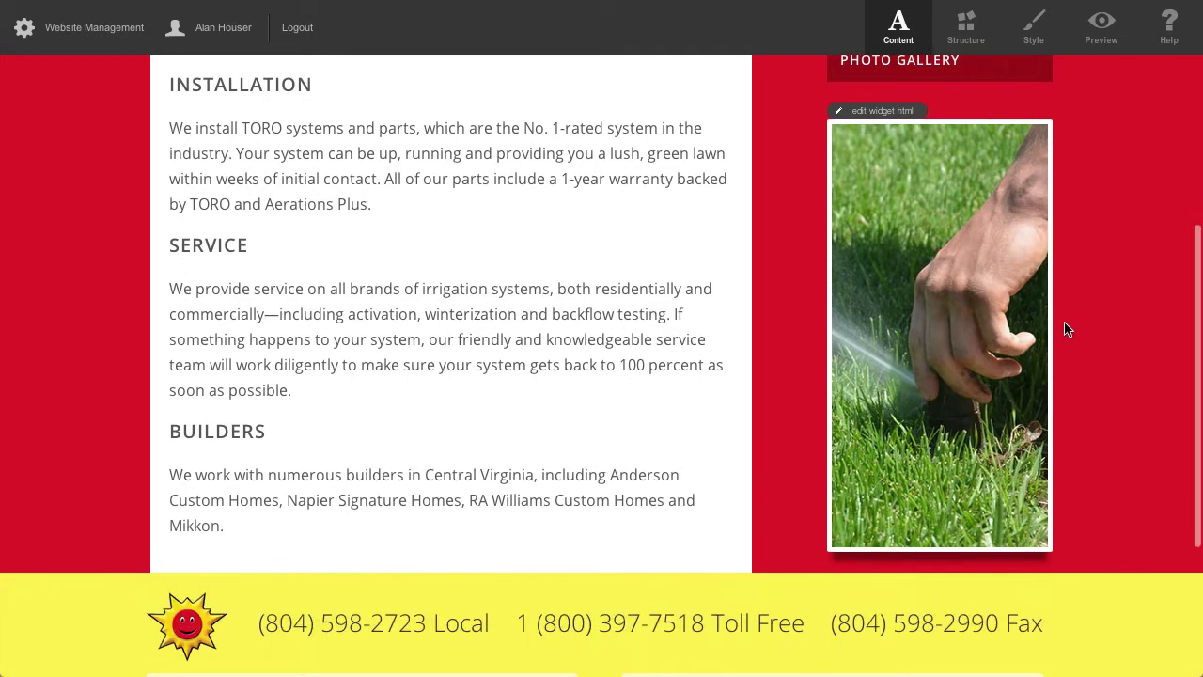
left_click(1102, 26)
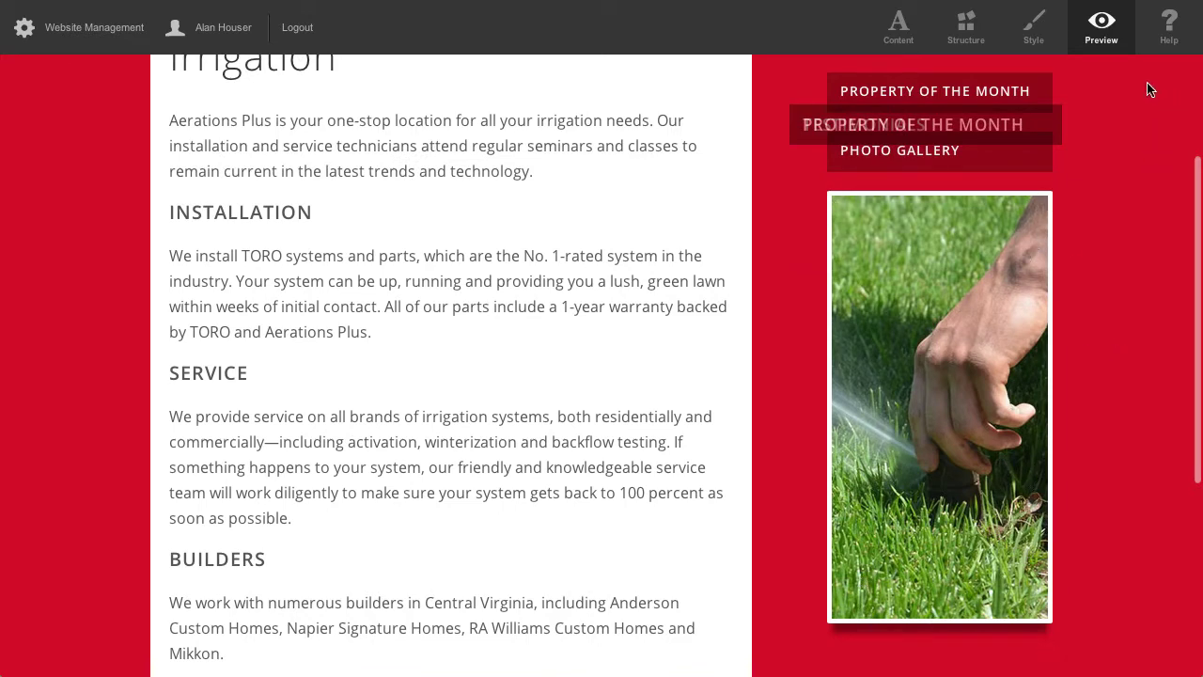
left_click(898, 26)
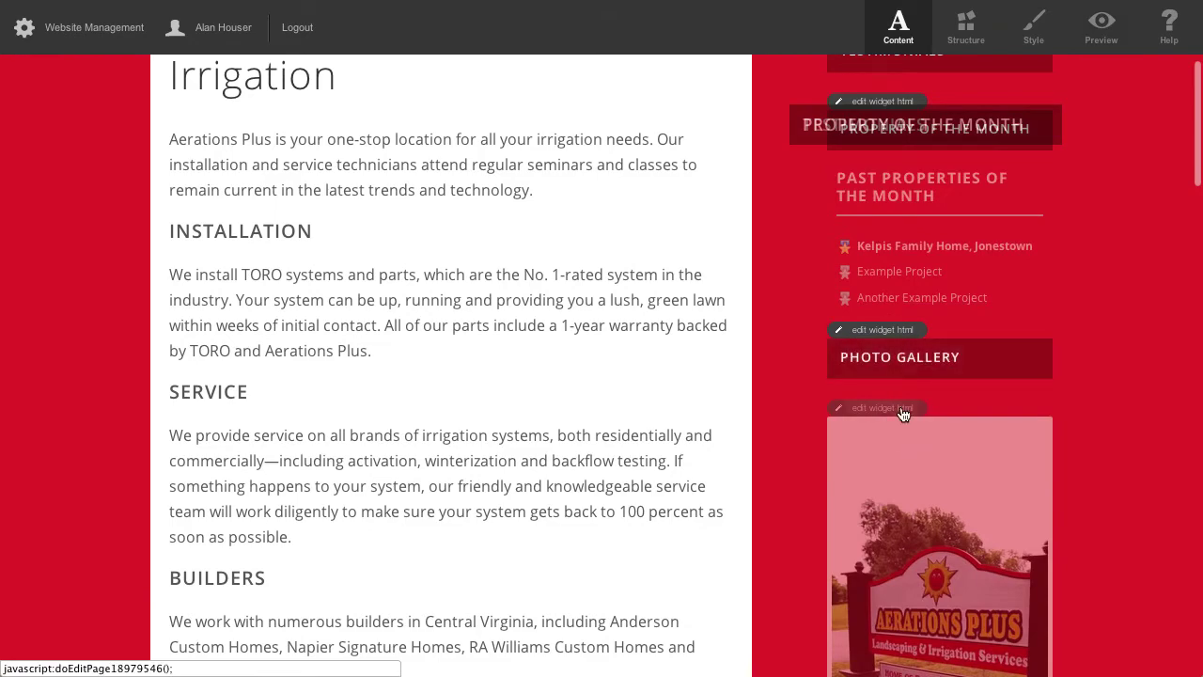
Find the sidebar widget with the hand and sprinkler photo, inspect its image in the editor, and close it without saving
scroll(1090, 381, "down", 20)
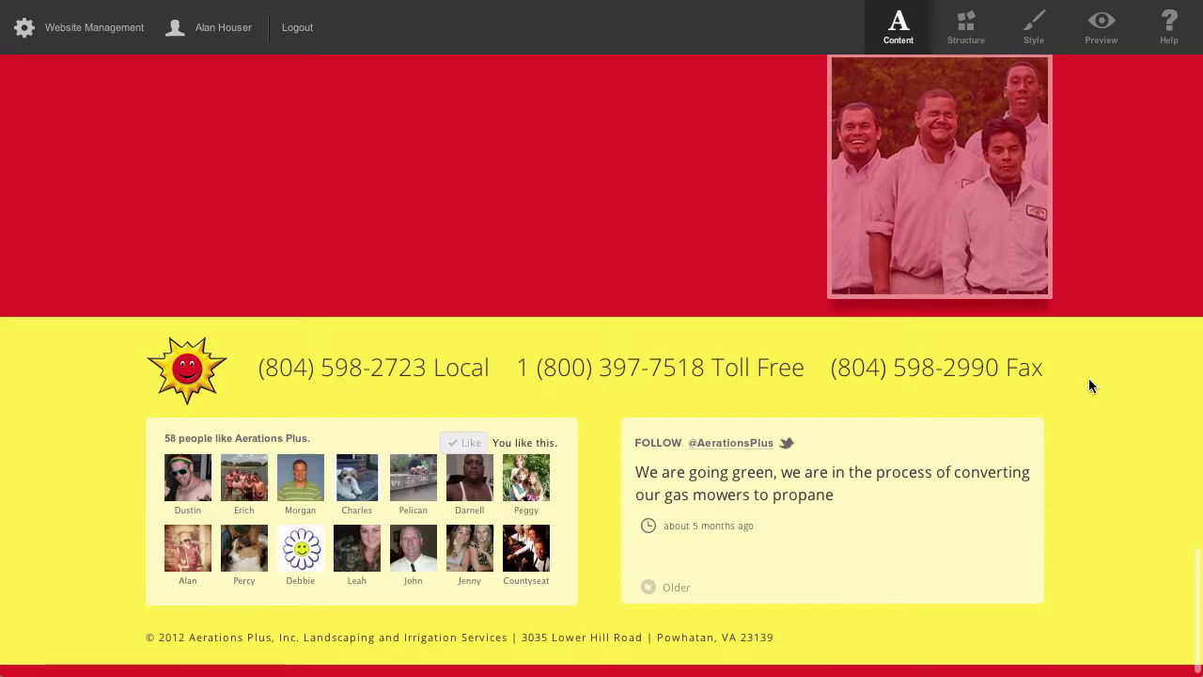
scroll(1090, 381, "up", 10)
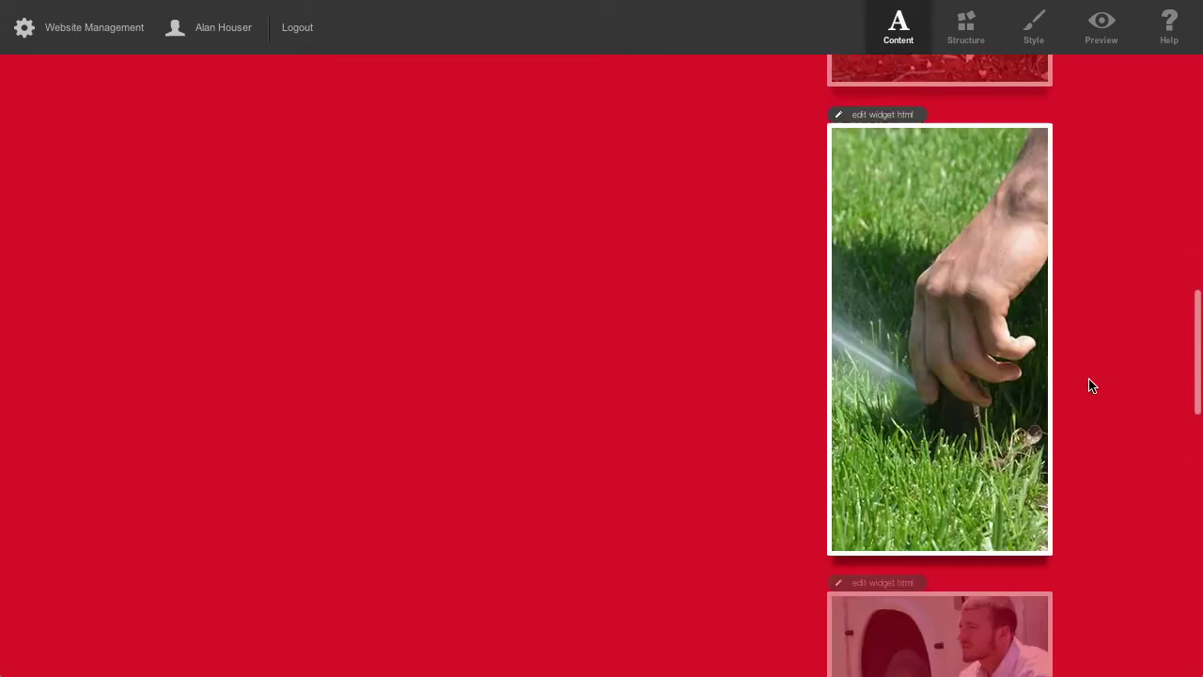
scroll(1088, 383, "down", 1)
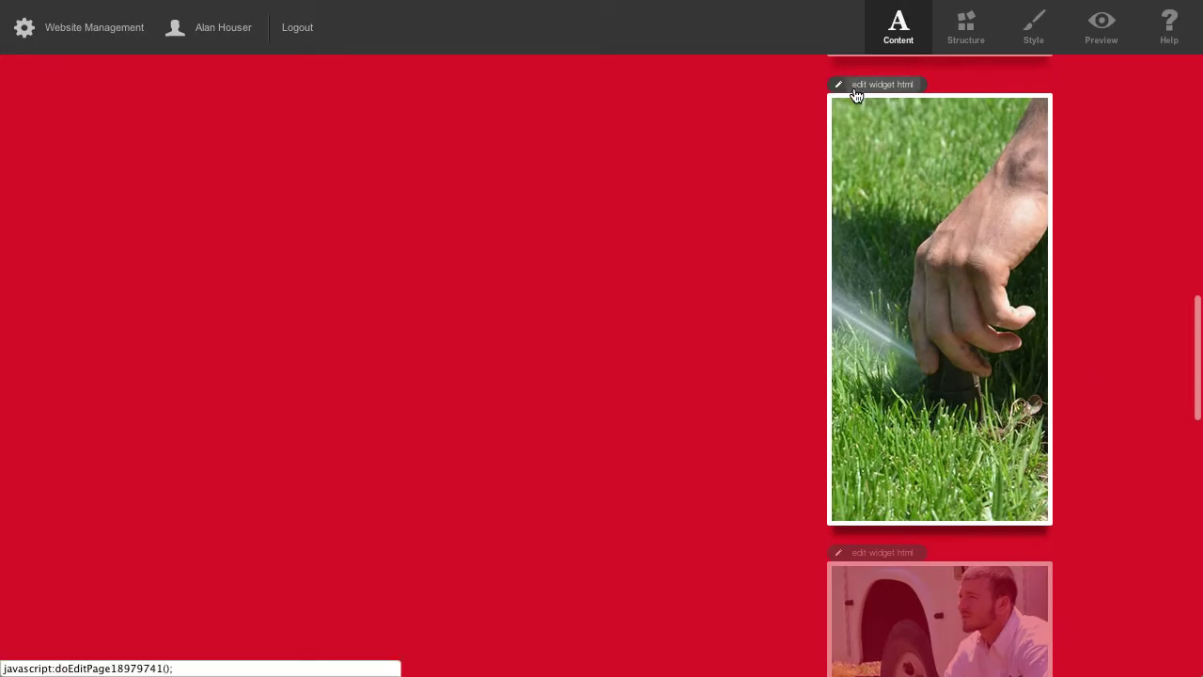
left_click(855, 95)
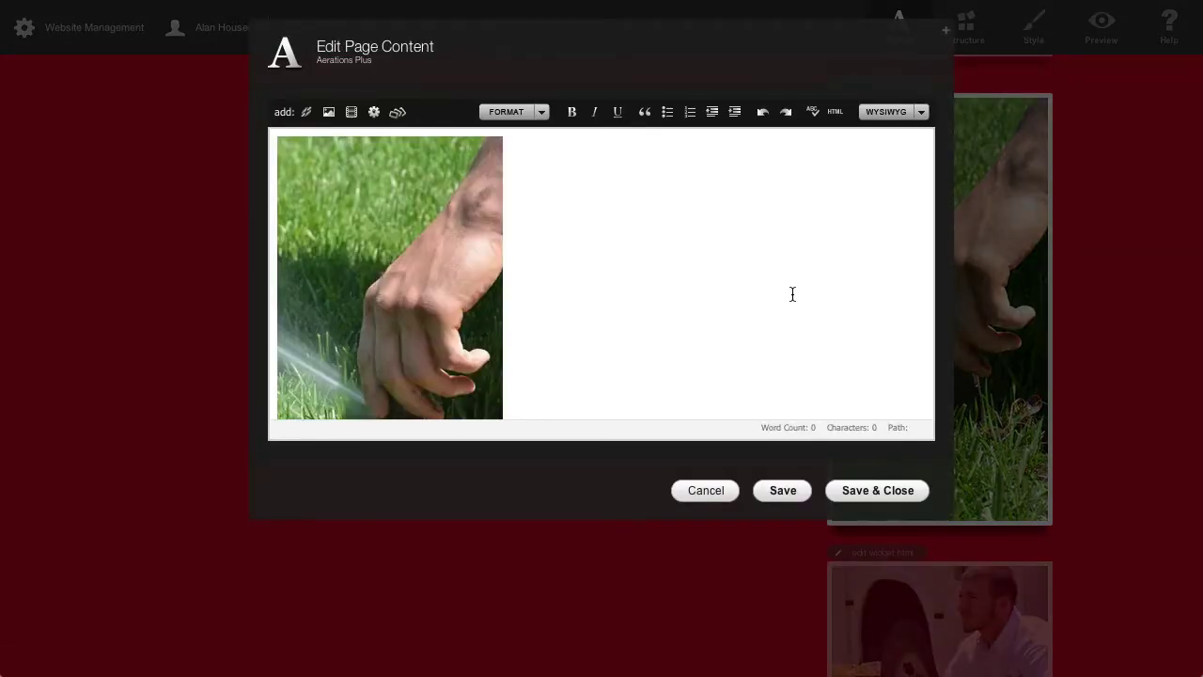
left_click(431, 213)
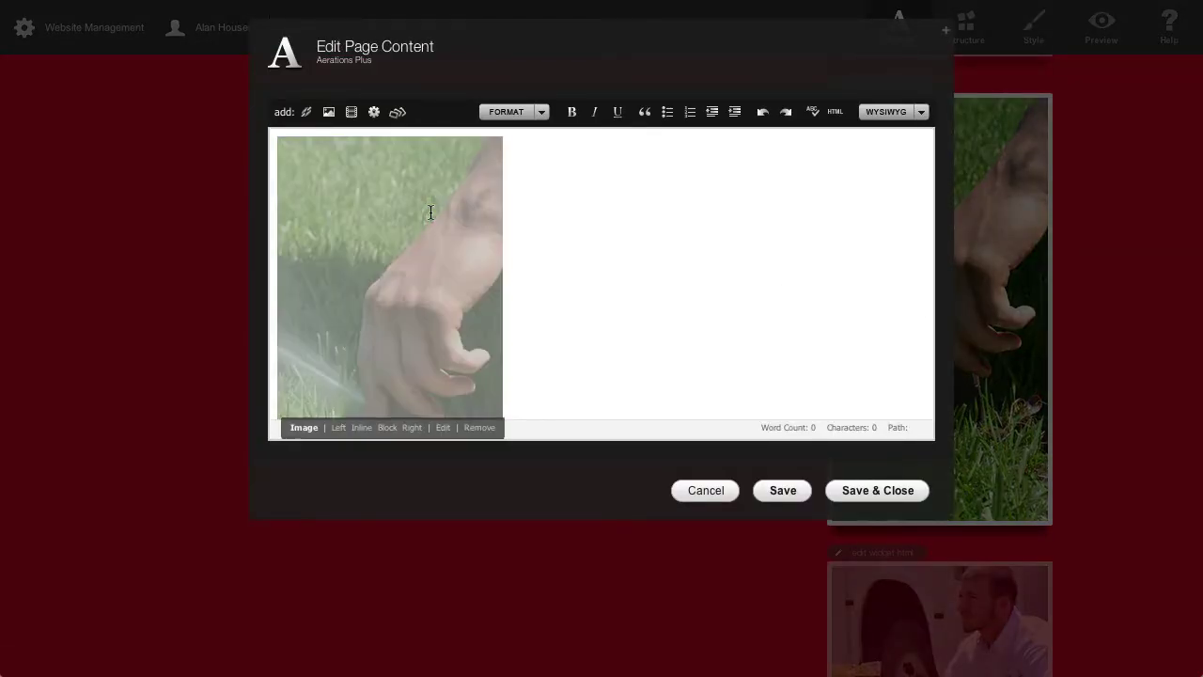
scroll(642, 260, "down", 5)
scroll(642, 260, "up", 3)
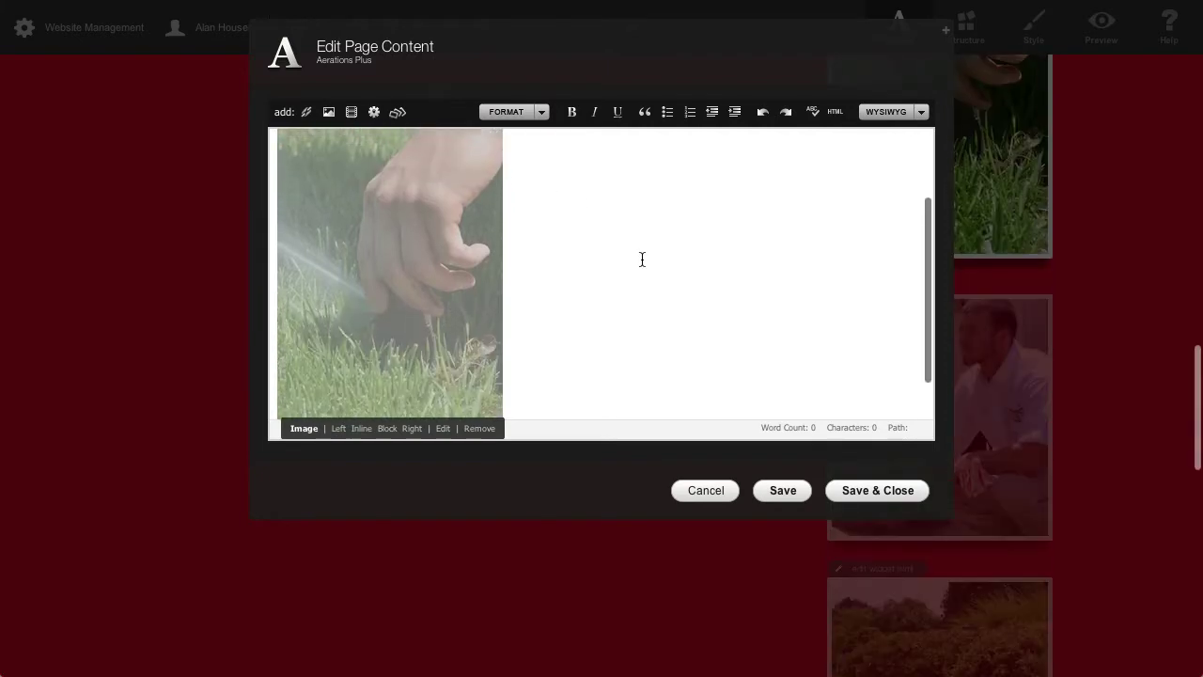
left_click(700, 495)
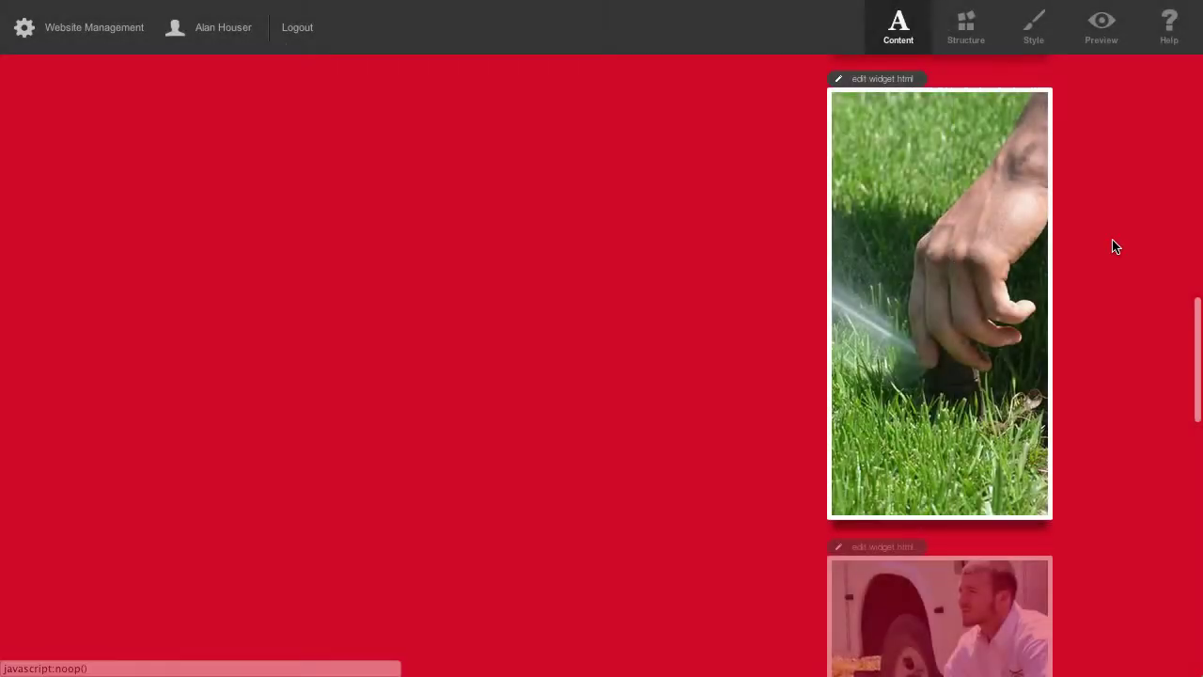
Save a copy of the hand and sprinkler photo from the sidebar to the computer
right_click(935, 278)
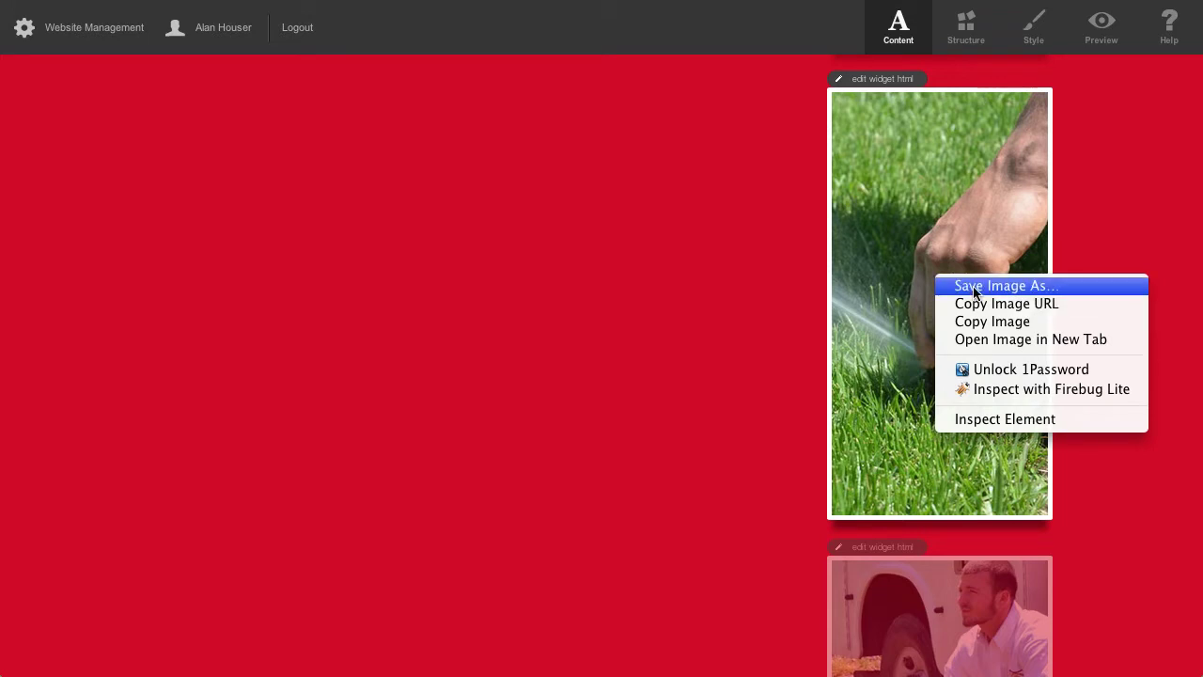
left_click(969, 285)
key("Return")
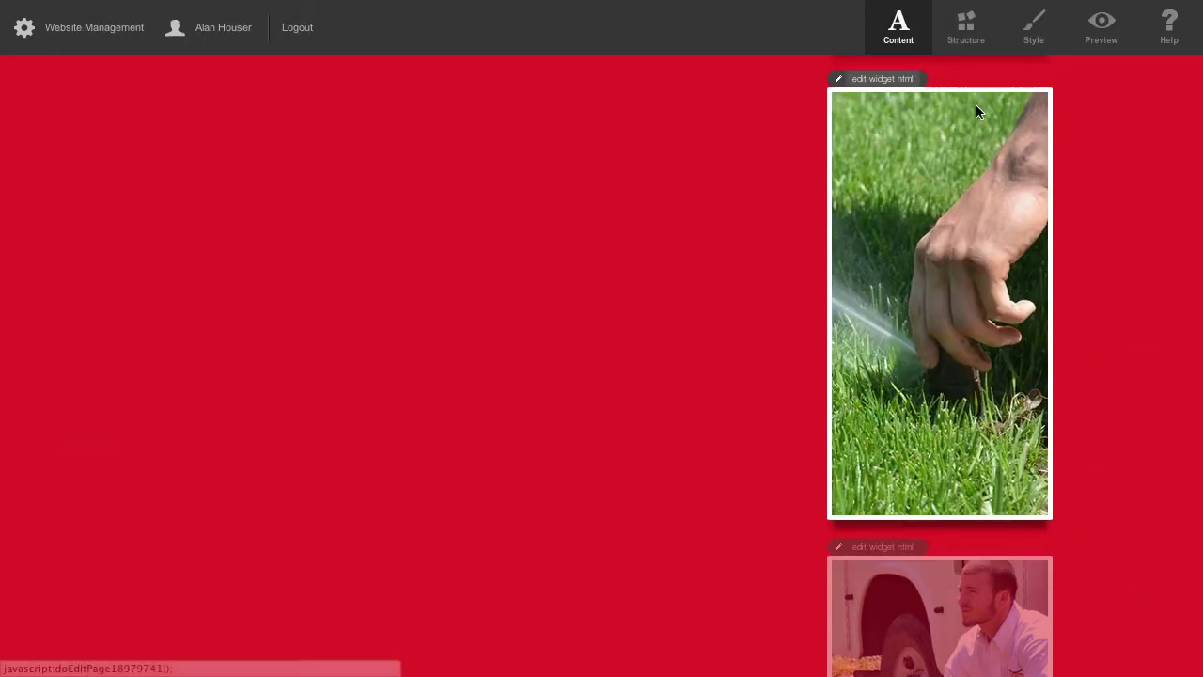
Preview the Irrigation page and look over its text, sidebar links and sidebar photo
left_click(1101, 38)
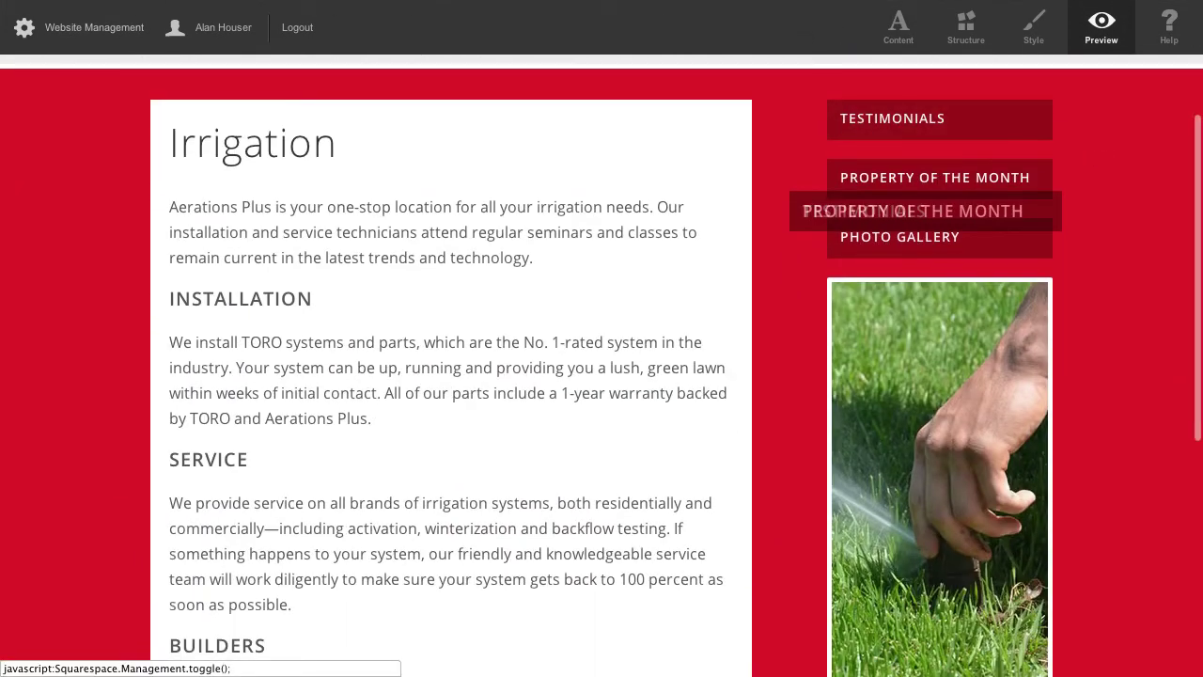
left_click(26, 28)
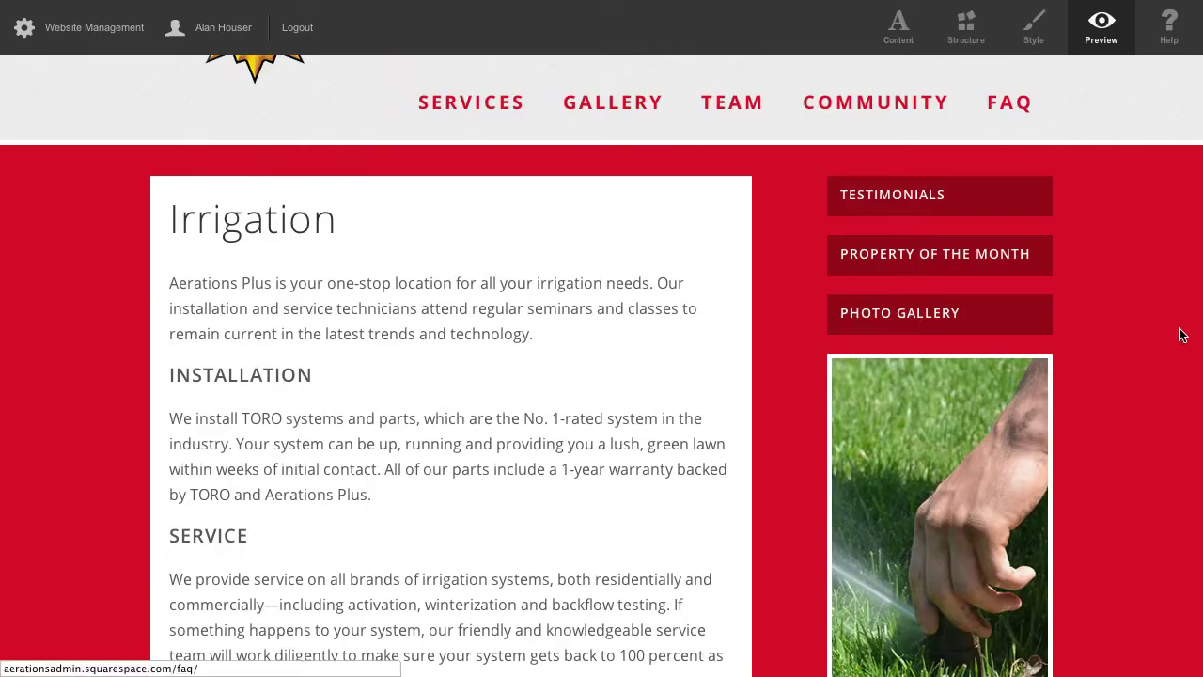
scroll(1104, 357, "down", 3)
scroll(1105, 360, "up", 1)
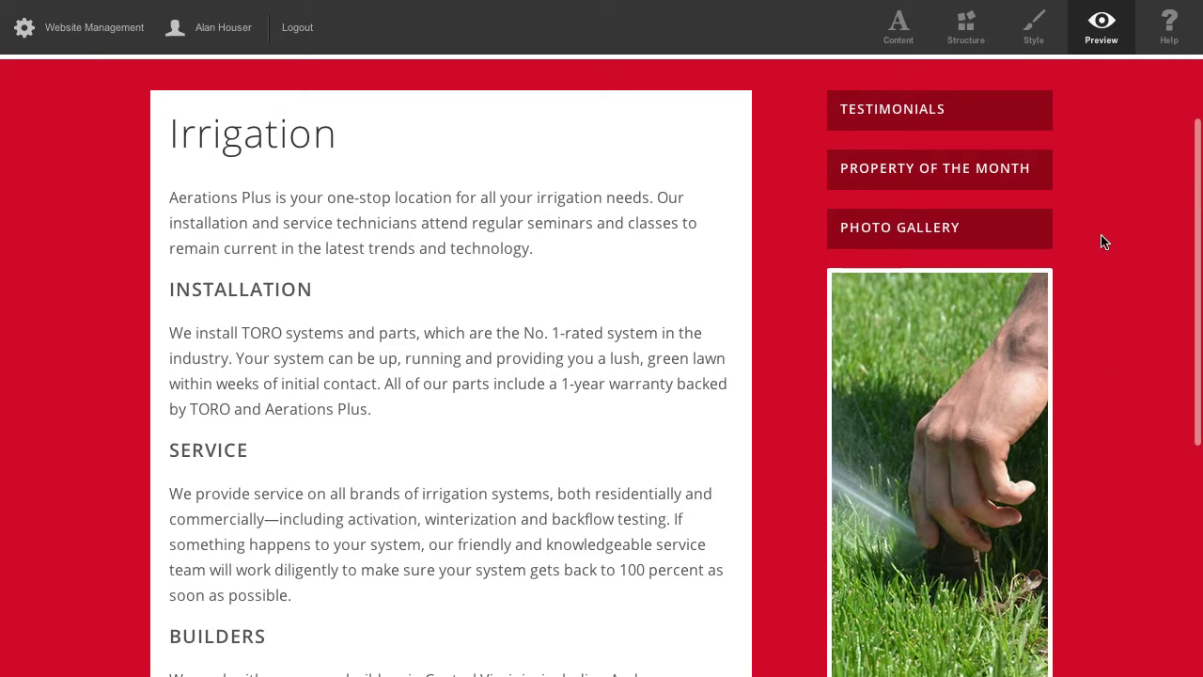
Return to content editing, open the sidebar widget holding the hand and sprinkler photo, and remove its image
left_click(898, 20)
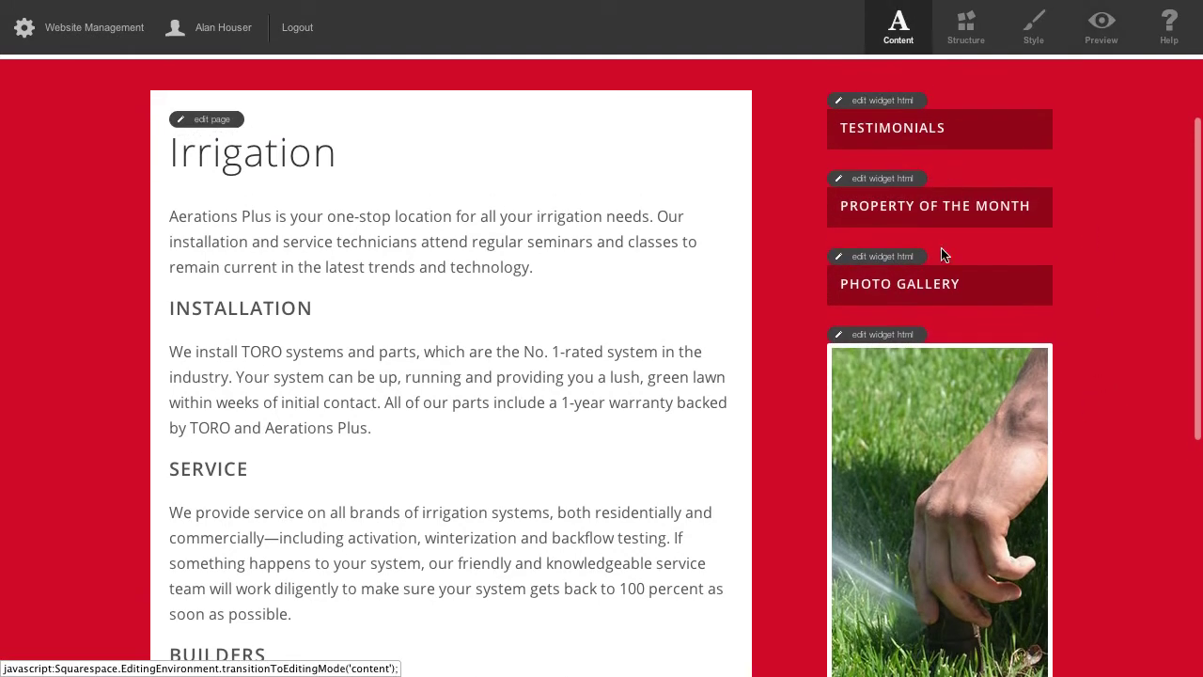
left_click(866, 334)
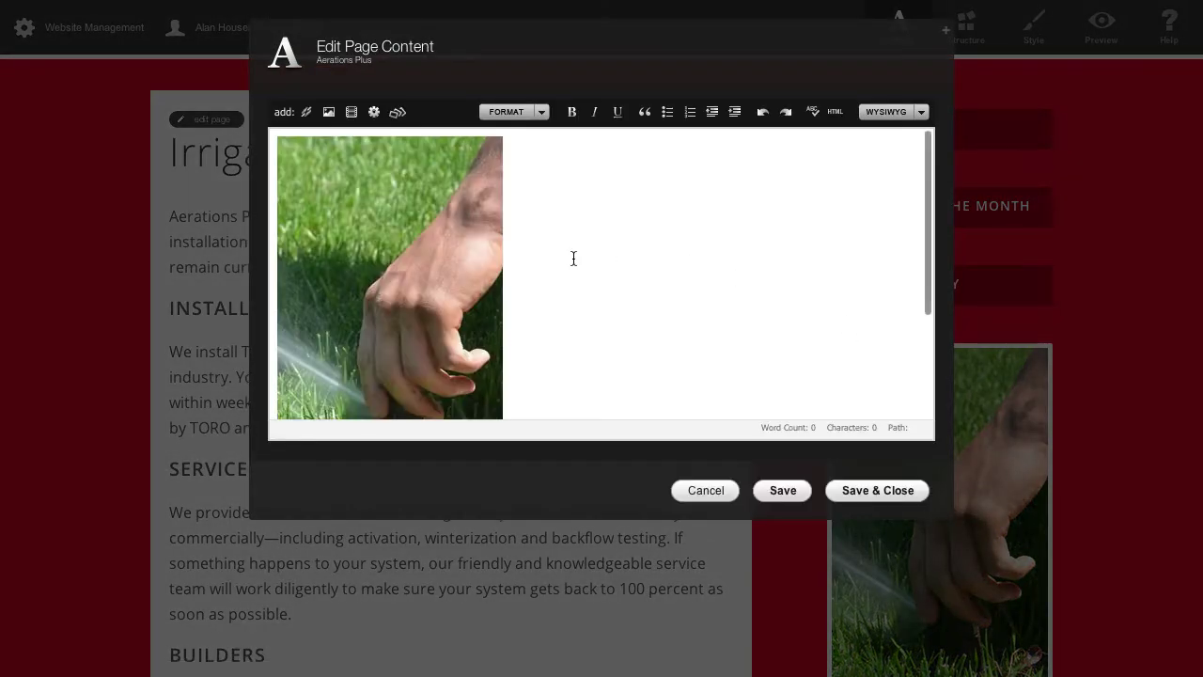
left_click(447, 244)
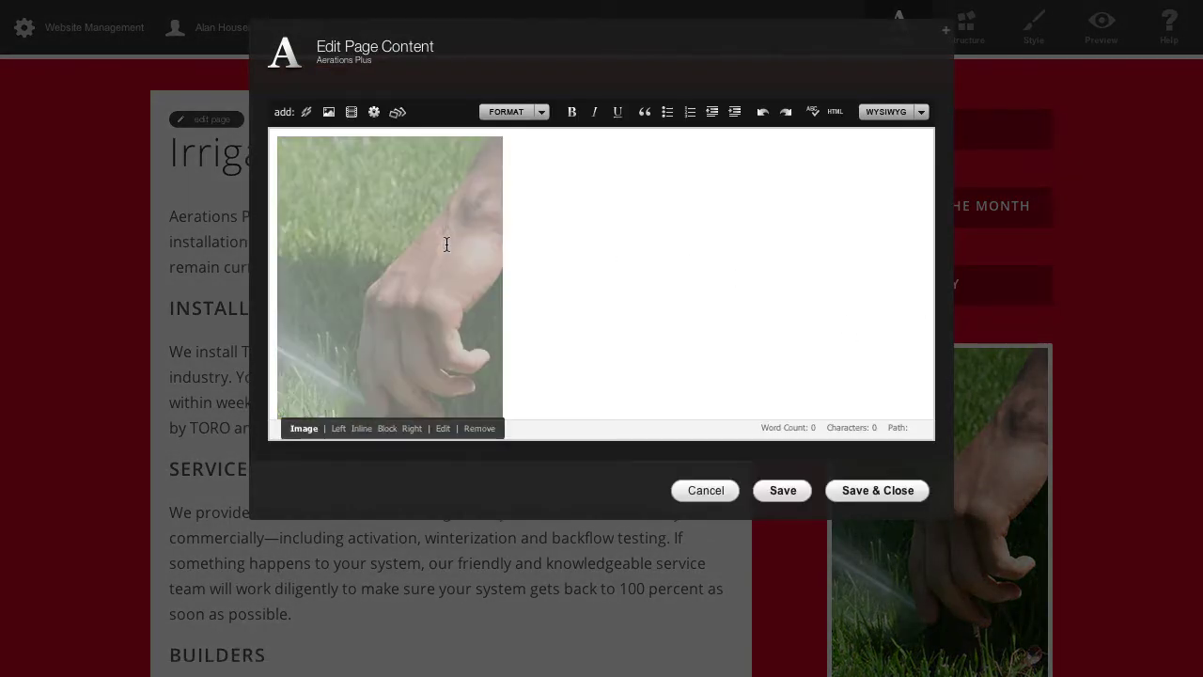
left_click(478, 428)
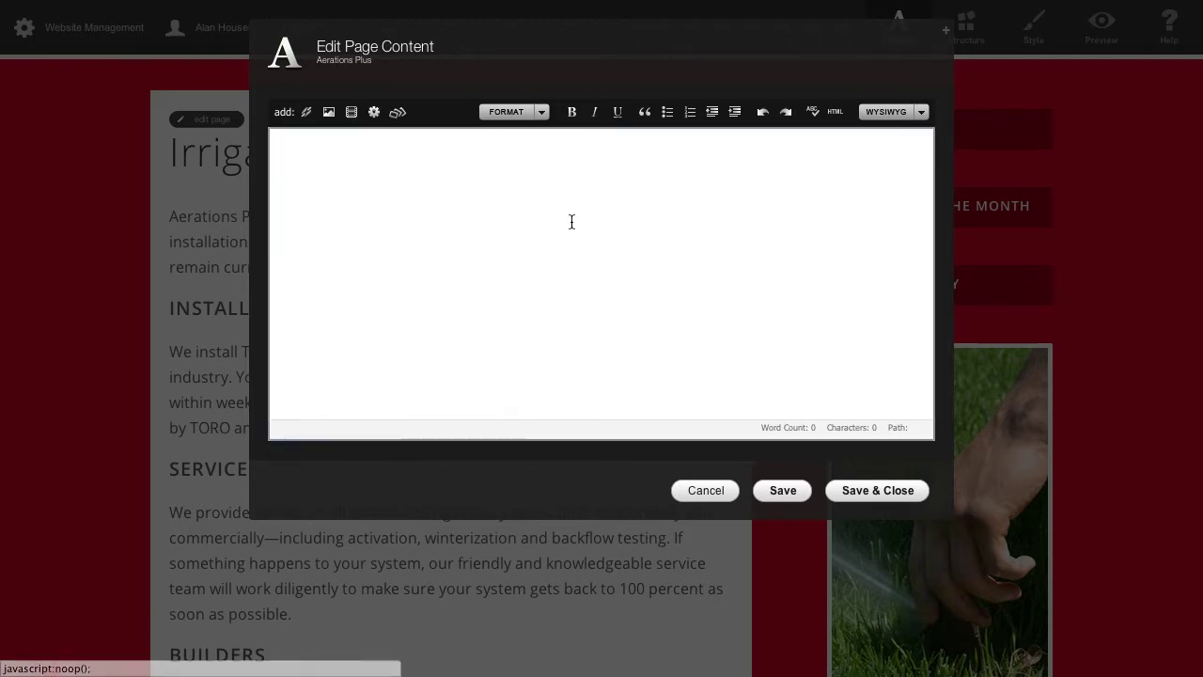
left_click(325, 157)
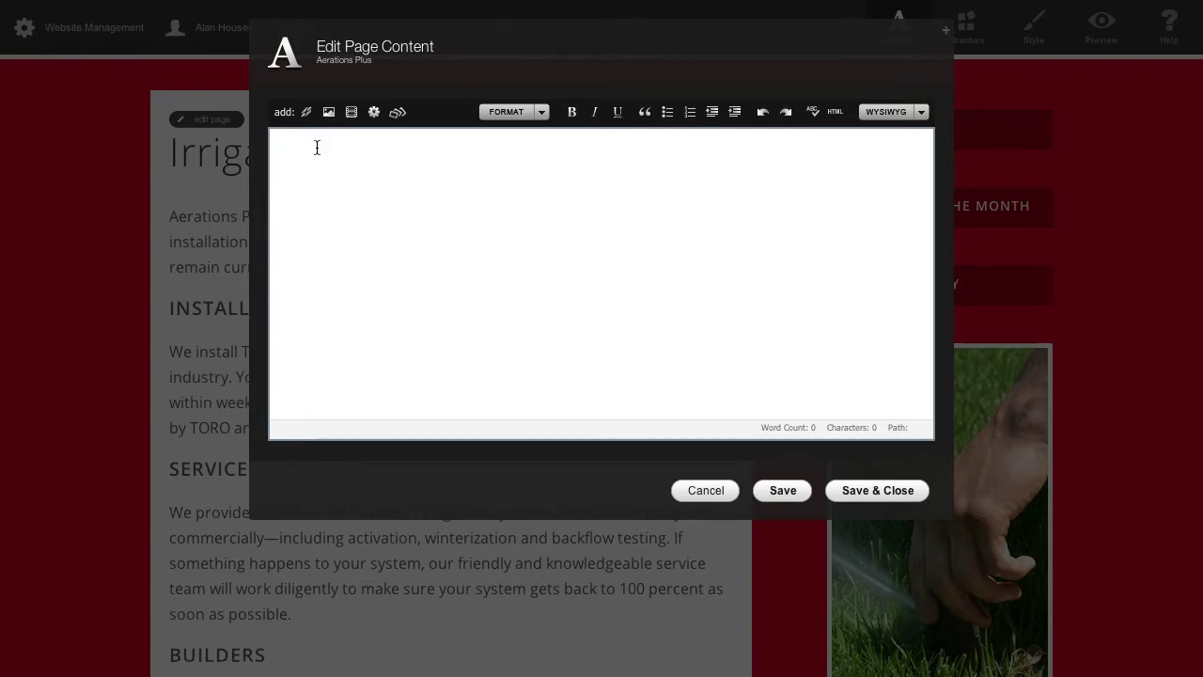
Insert a new image in the emptied widget by uploading inline_irrigation.jpeg to General Storage
left_click(329, 113)
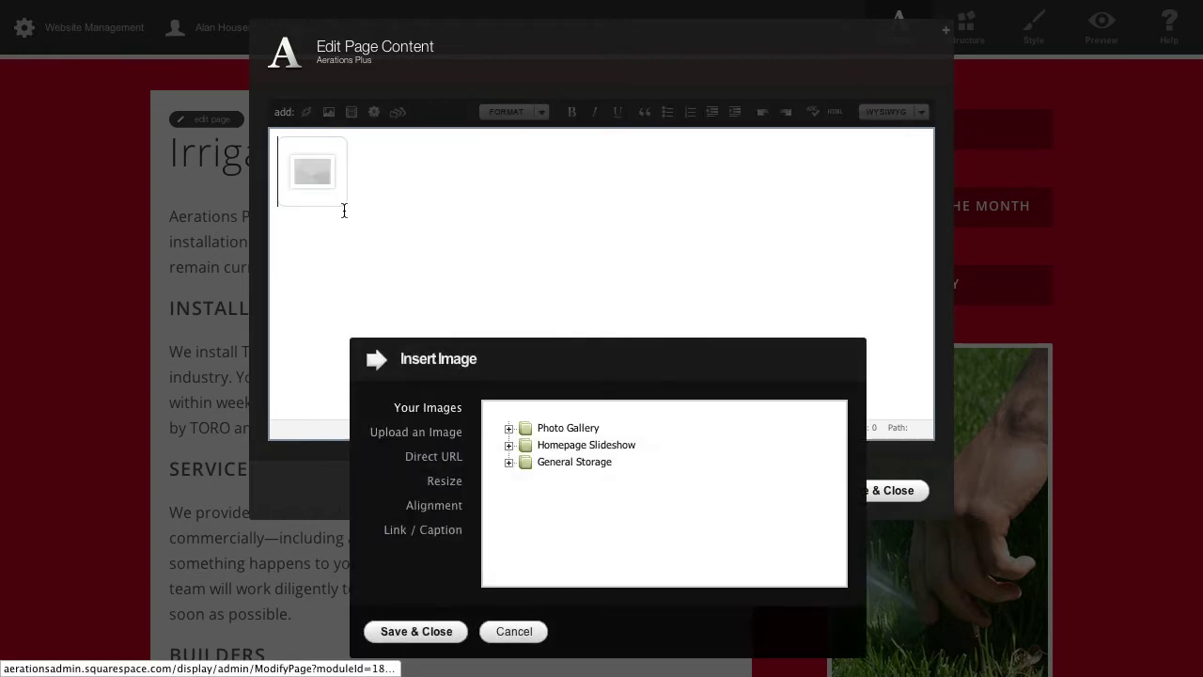
left_click(433, 434)
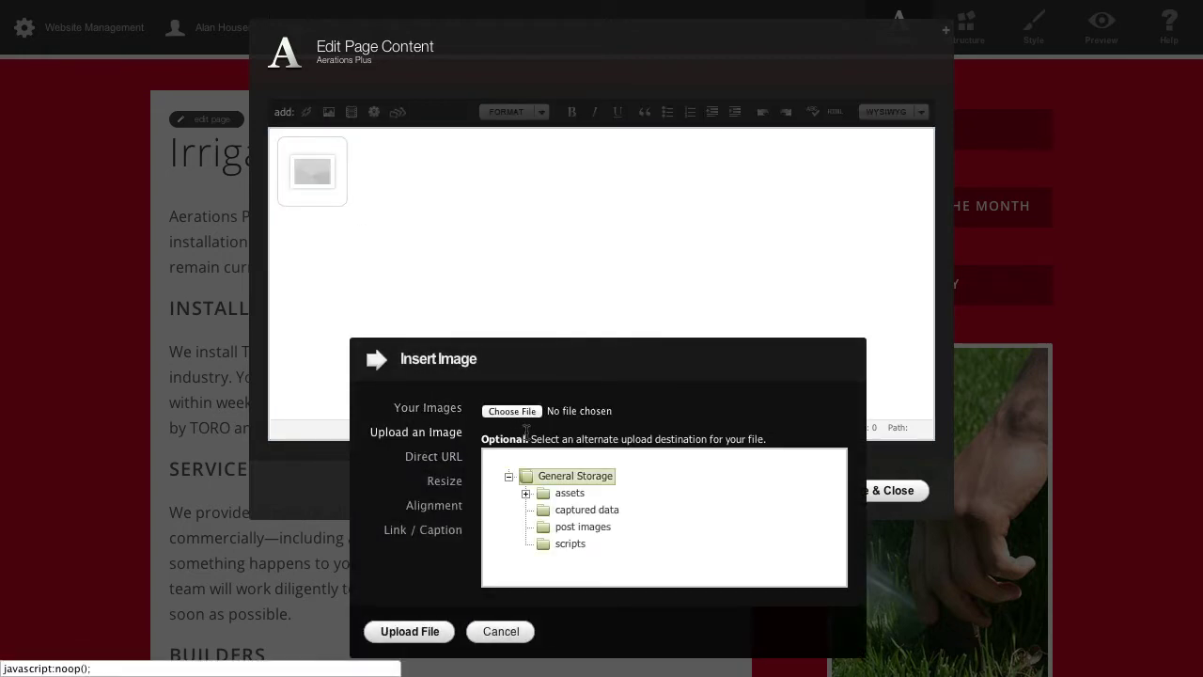
left_click(529, 418)
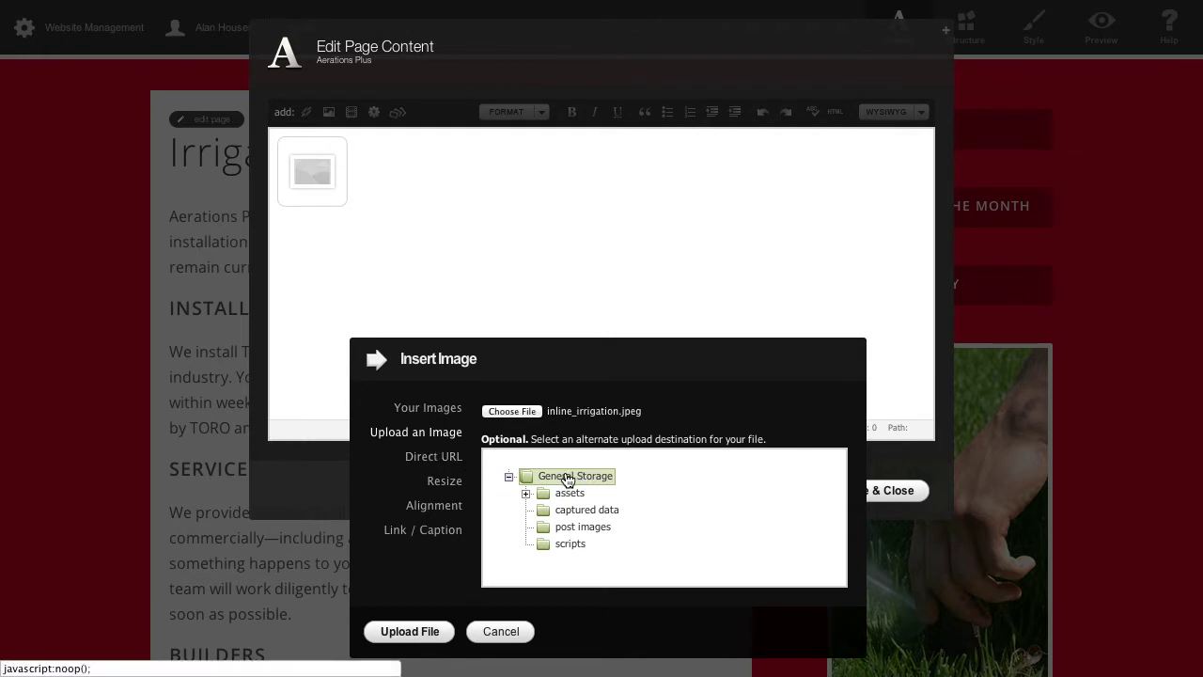
left_click(408, 631)
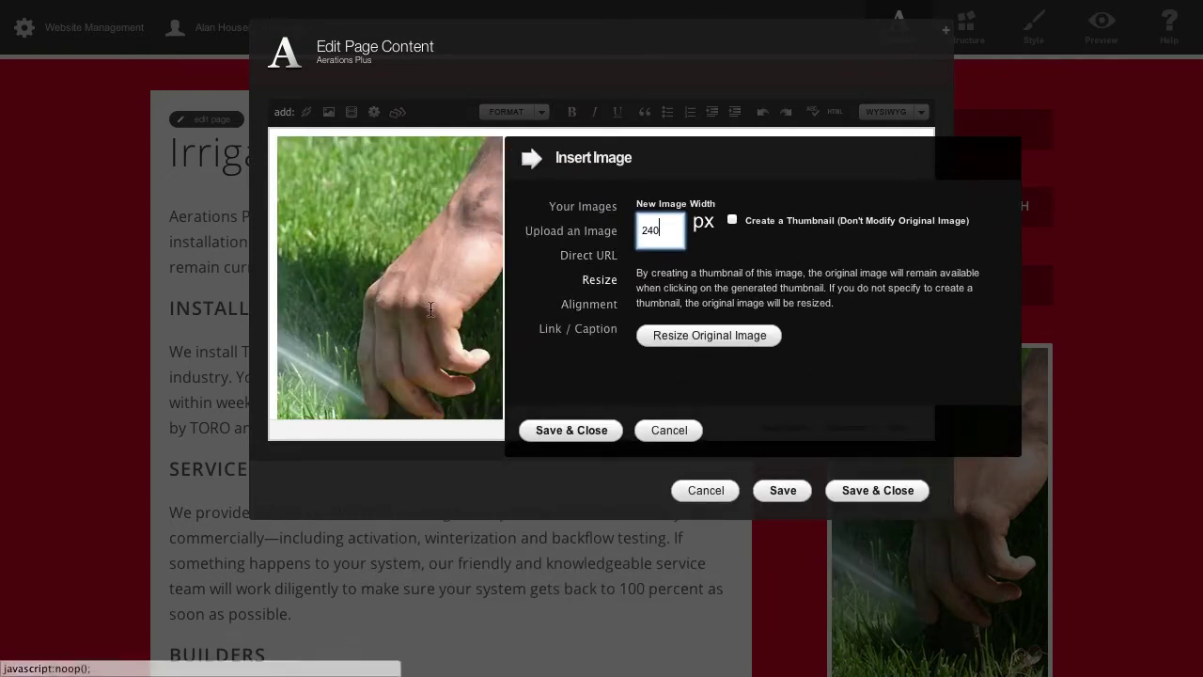
Check the uploaded photo, keep its original size, and save and close both the image settings and the widget
scroll(427, 305, "down", 3)
scroll(461, 336, "up", 5)
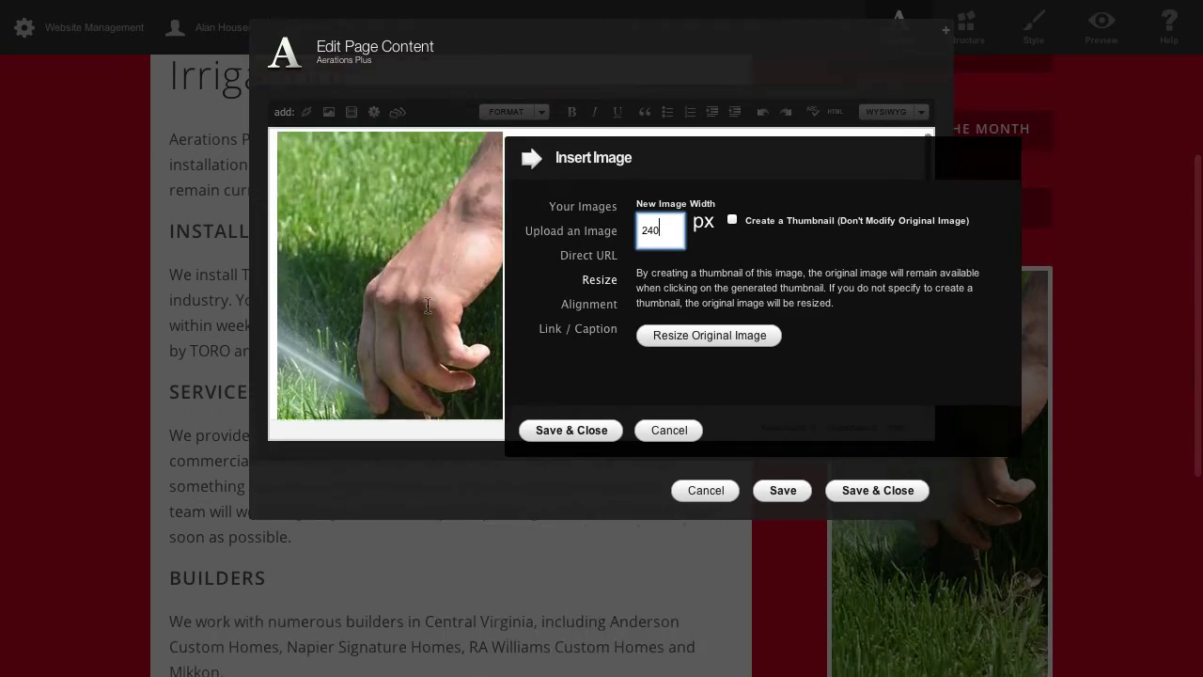
left_click(551, 432)
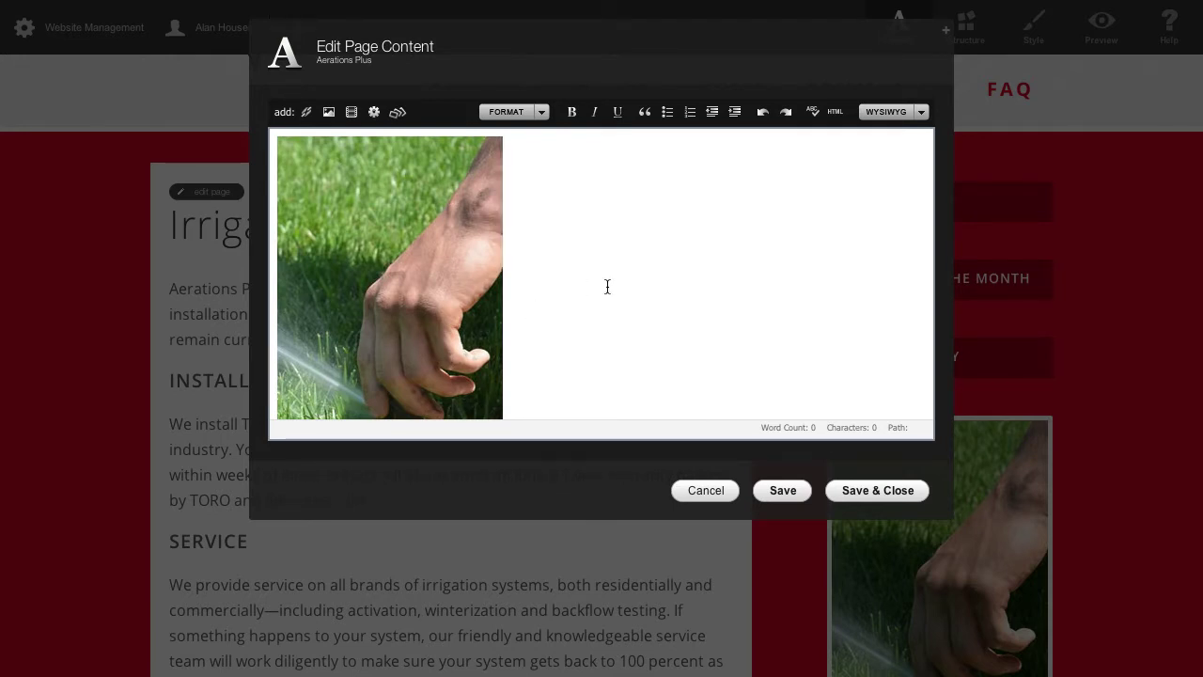
scroll(607, 286, "down", 5)
scroll(607, 287, "up", 3)
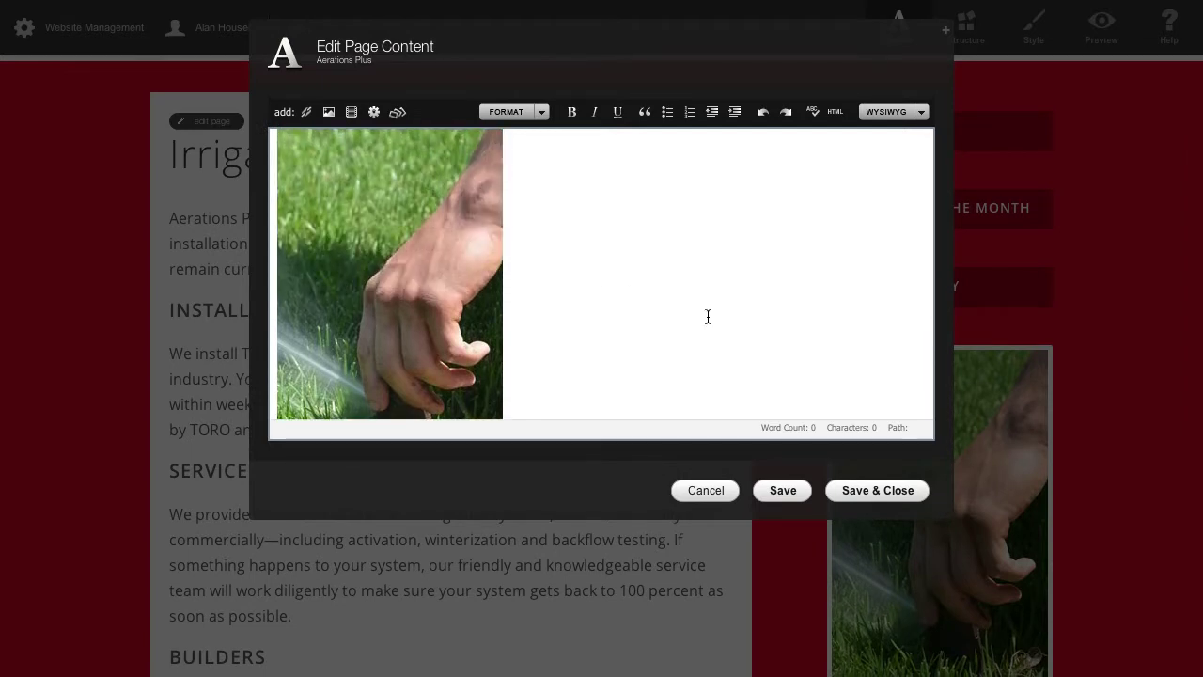
left_click(876, 490)
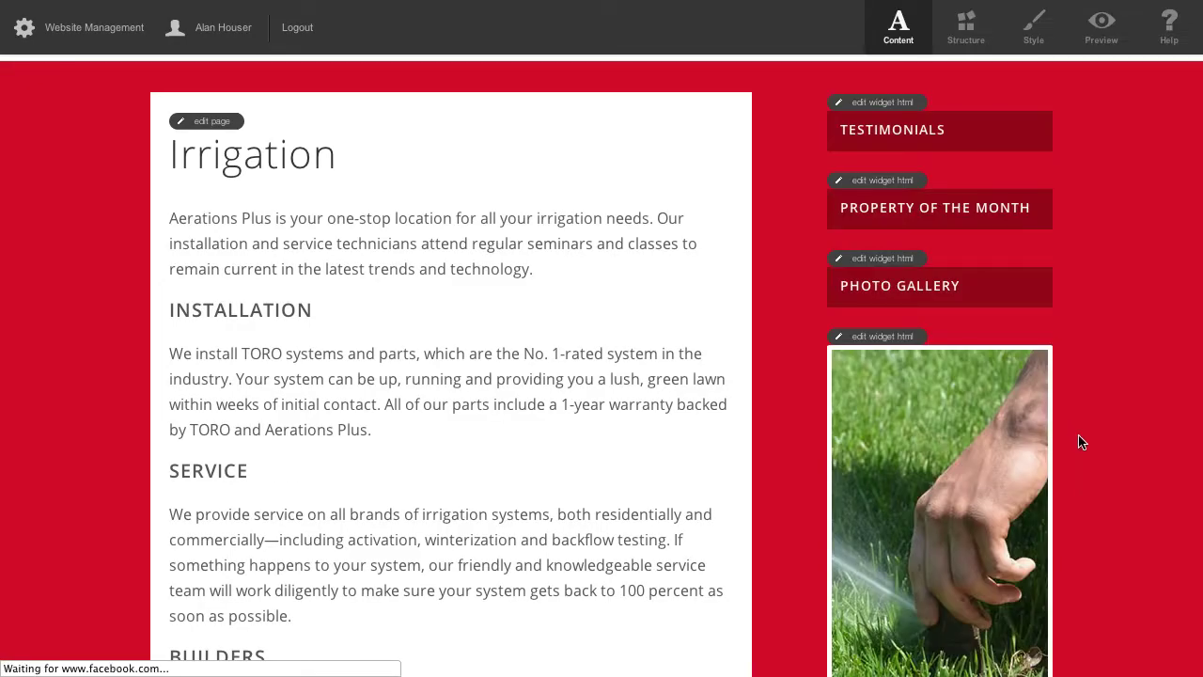
Look over the replaced sidebar photo on the Irrigation page in content editing and in preview mode
scroll(1079, 441, "down", 1)
scroll(1079, 441, "down", 2)
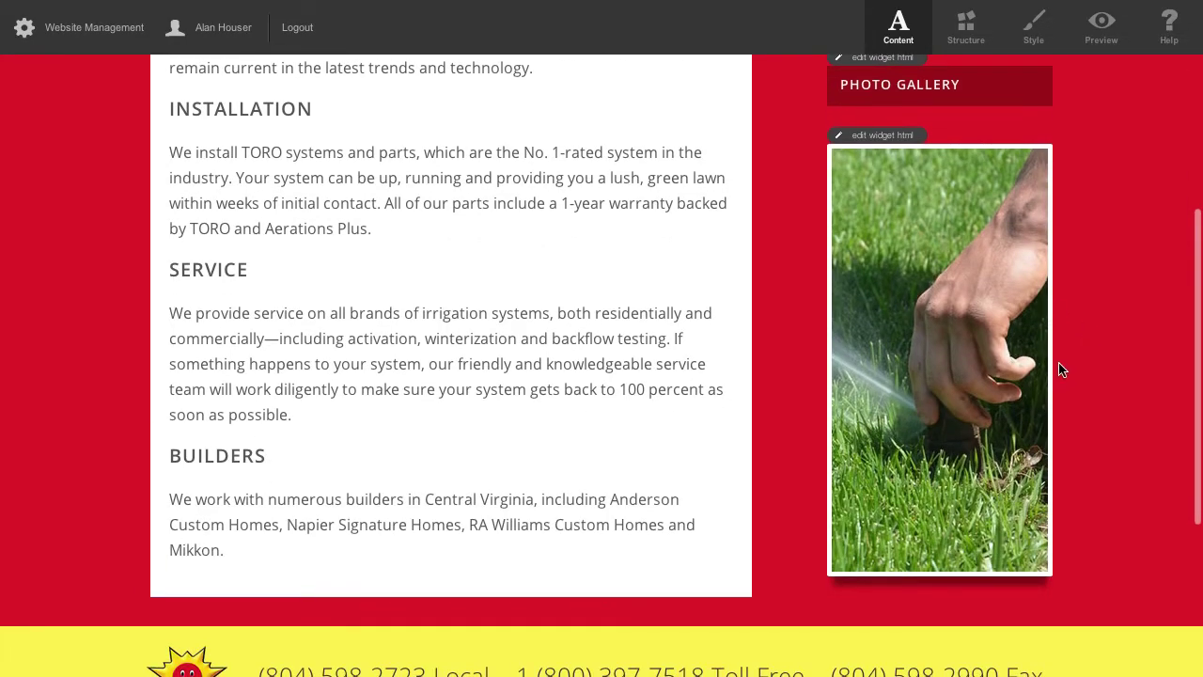
left_click(1101, 28)
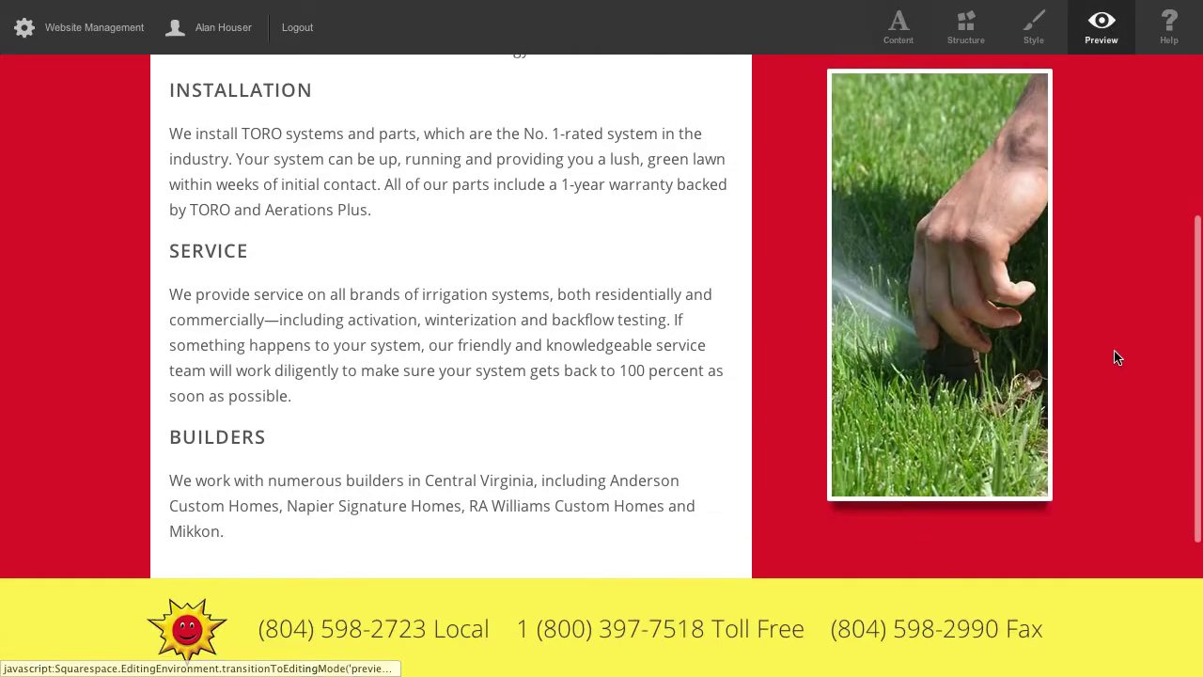
scroll(1087, 377, "down", 2)
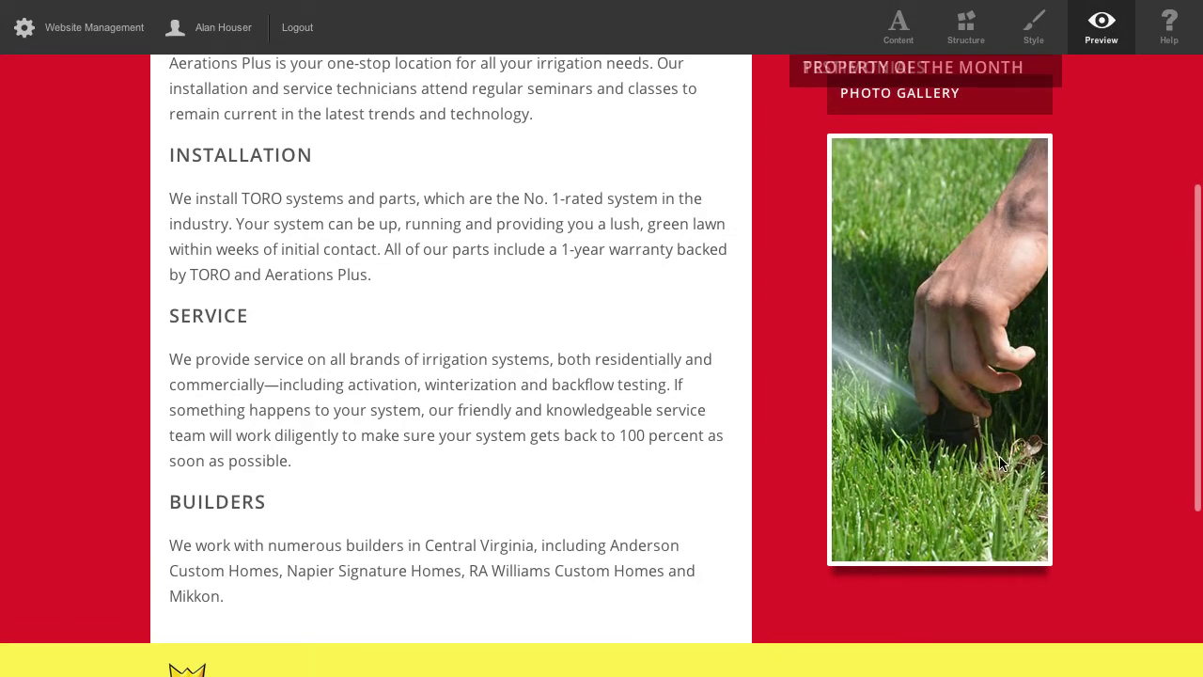
scroll(1002, 463, "up", 5)
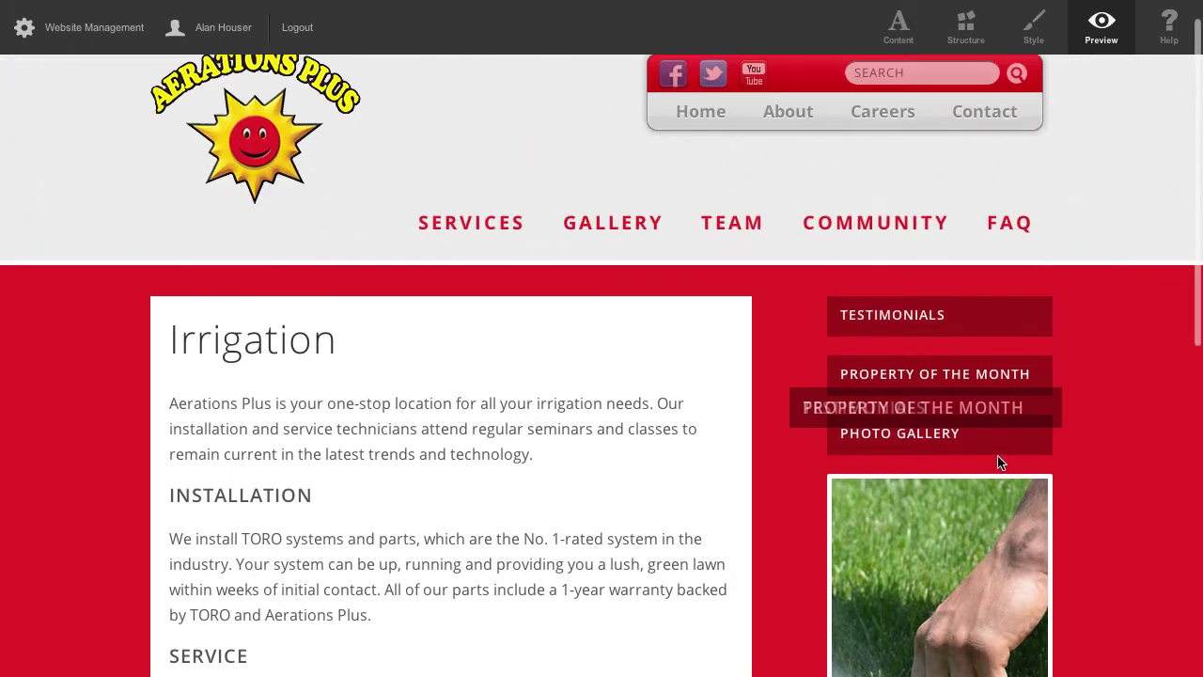
Open the Grounds Maintenance page from the Services navigation and look over its text and sidebar photo
mouse_move(457, 235)
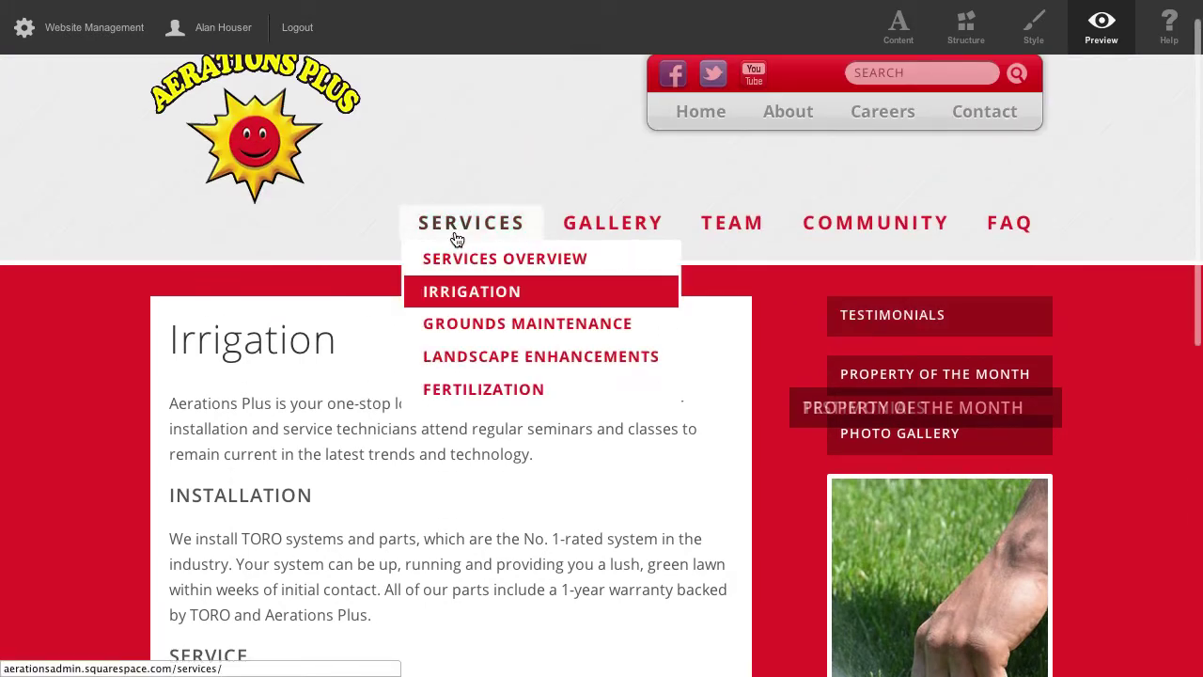
left_click(493, 333)
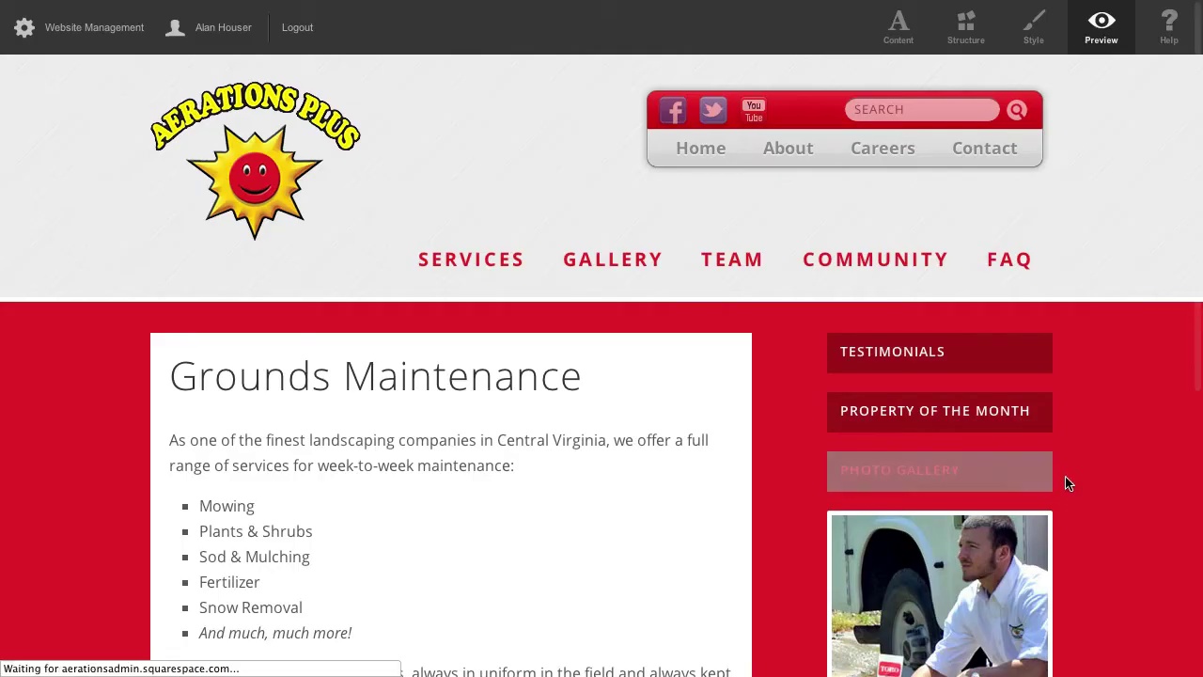
scroll(1078, 484, "down", 2)
scroll(1078, 484, "down", 1)
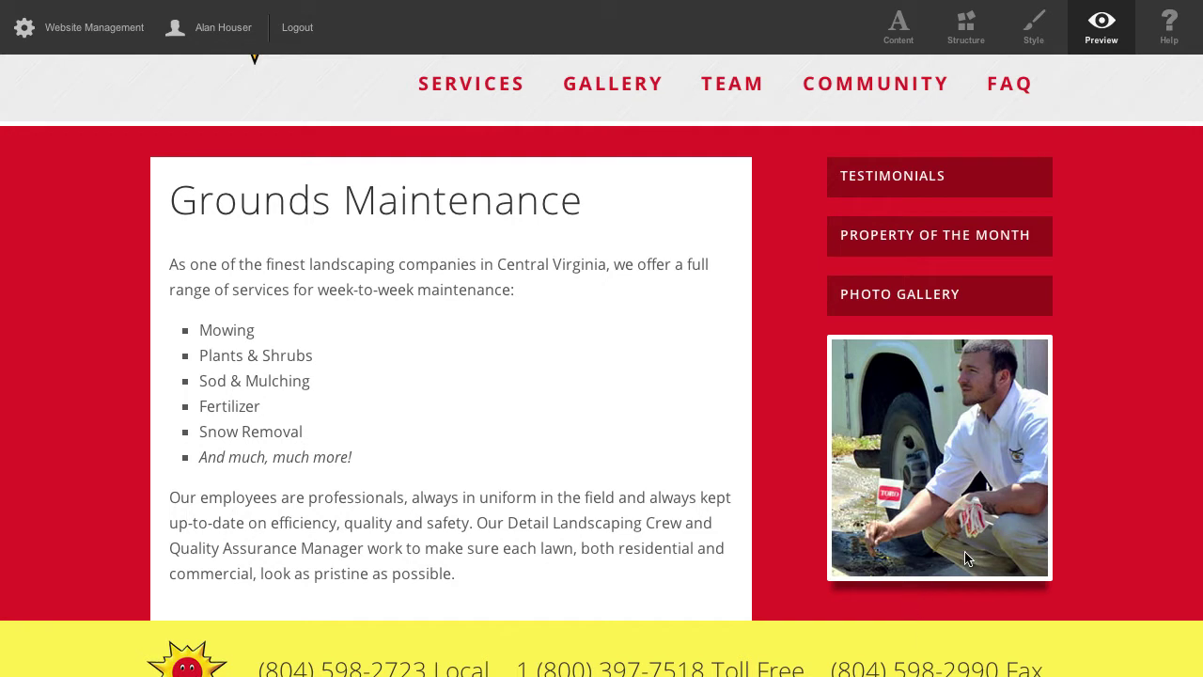
scroll(1015, 520, "up", 3)
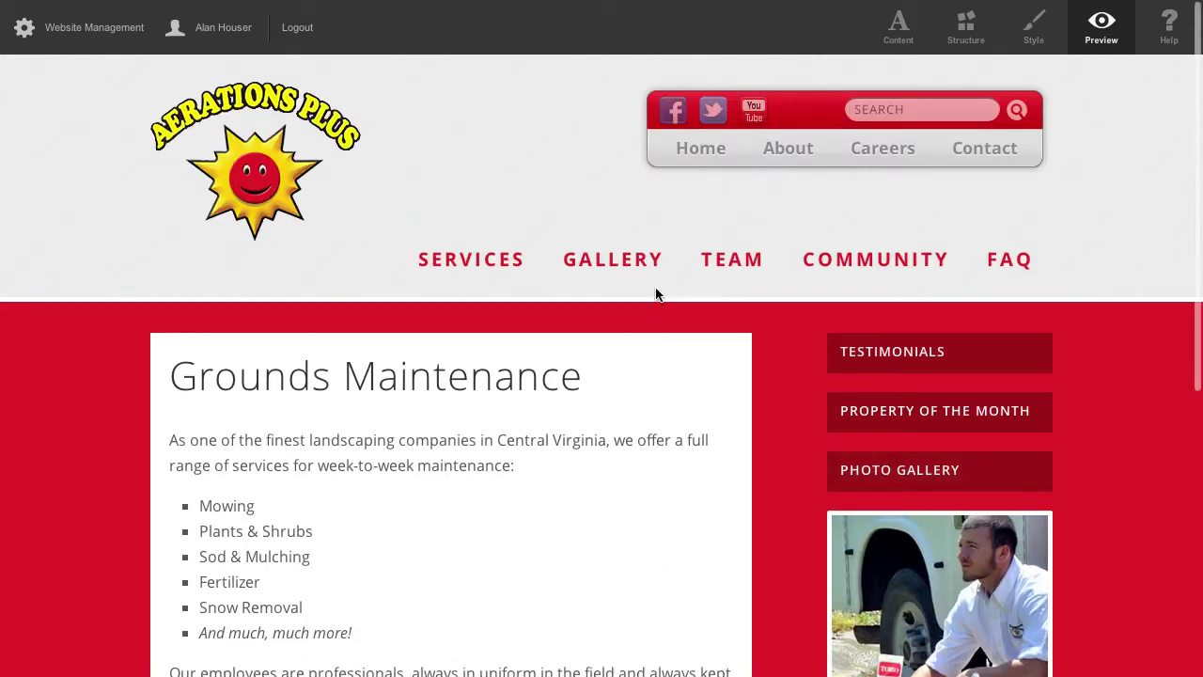
Open the Photo Gallery page and examine its page header text and the three property listings
left_click(603, 267)
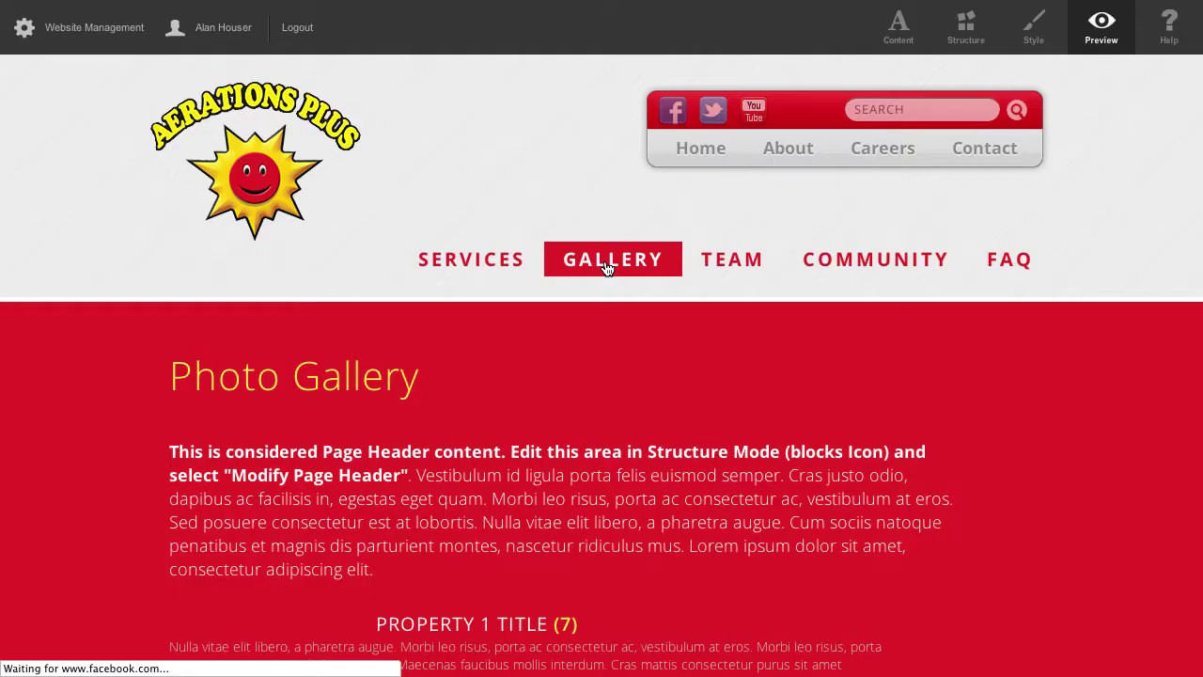
scroll(893, 351, "down", 2)
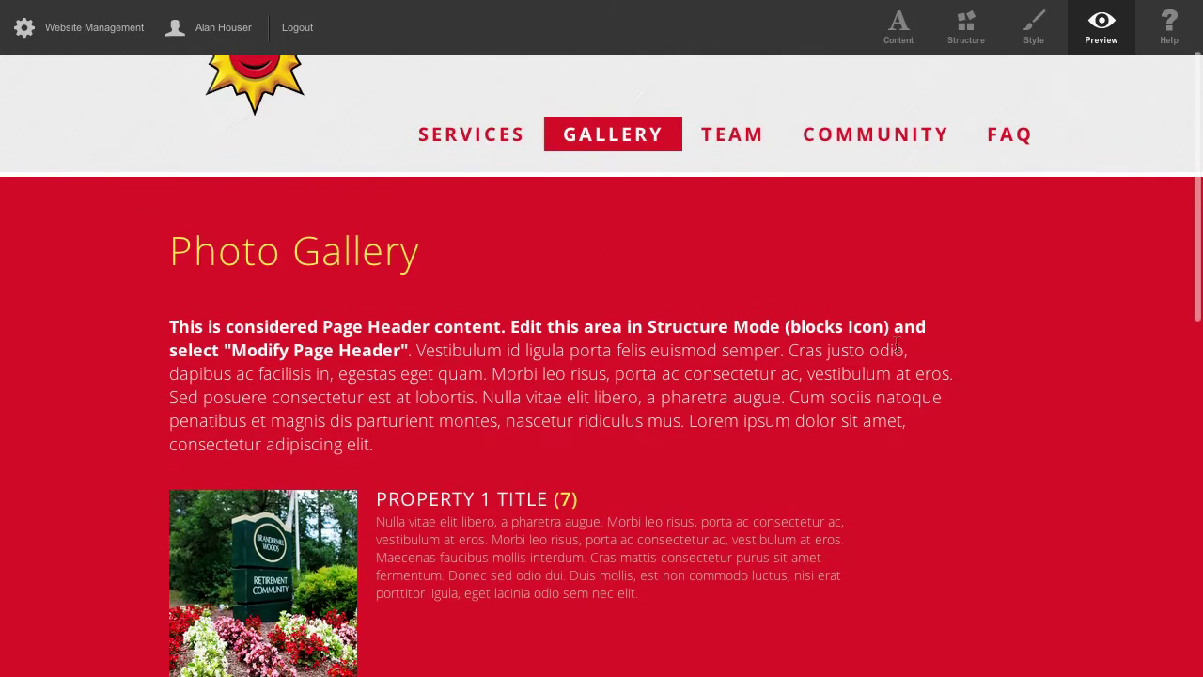
scroll(899, 342, "down", 1)
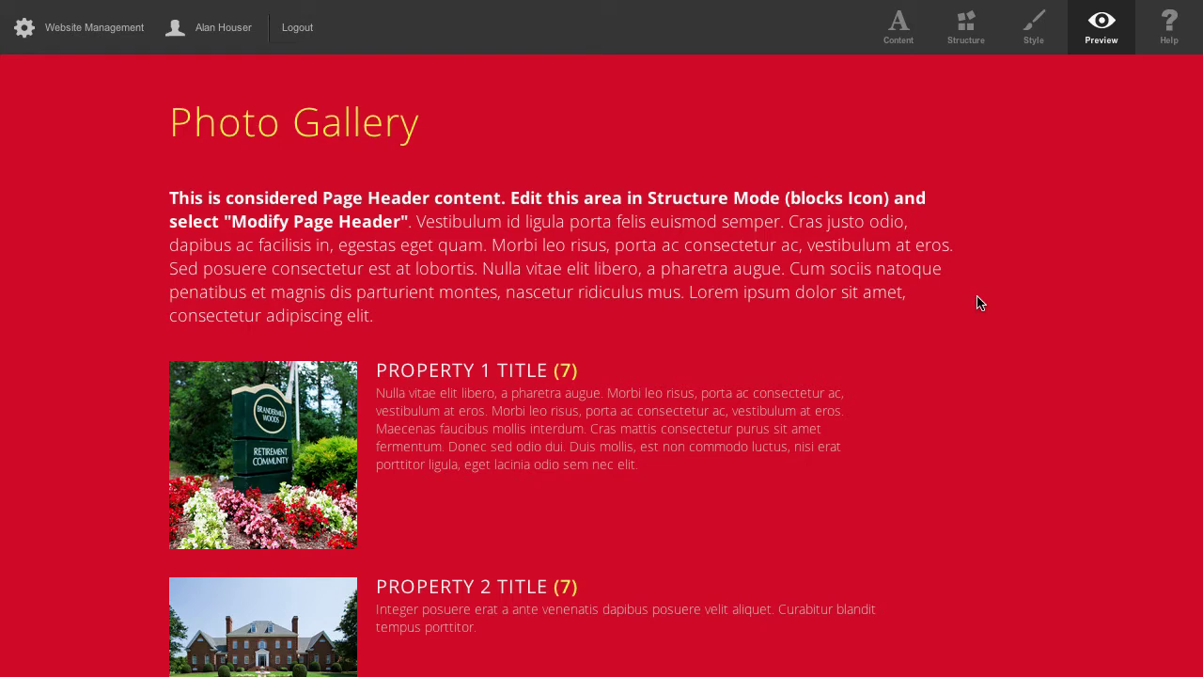
scroll(954, 314, "down", 5)
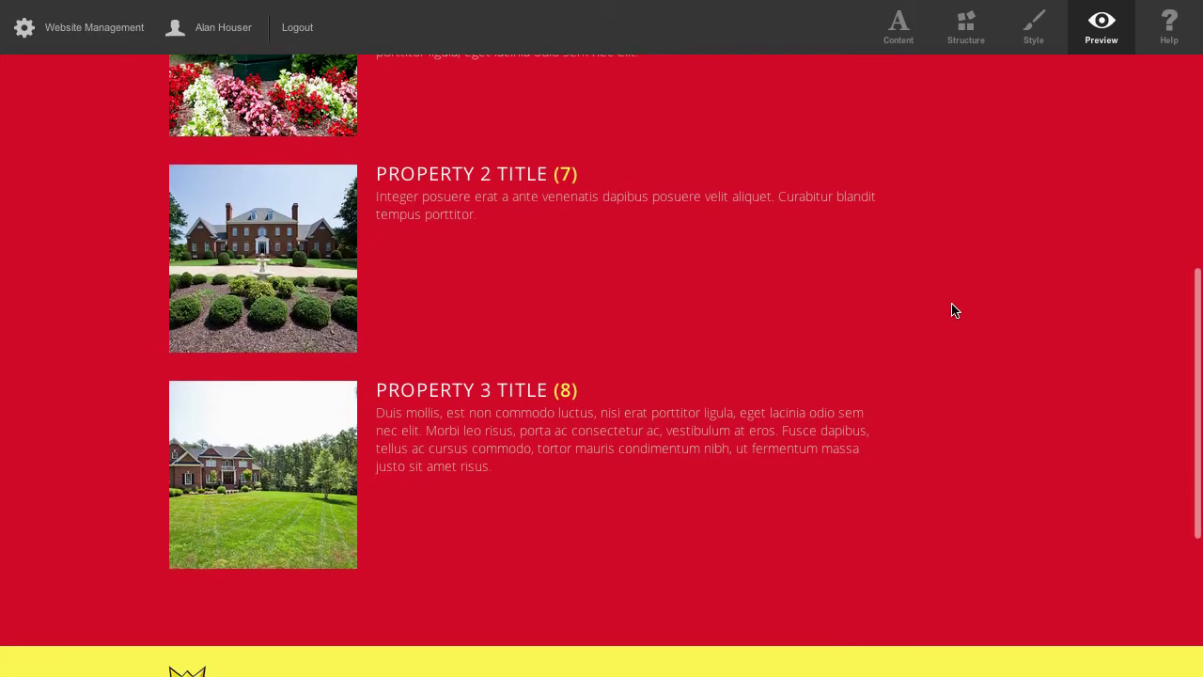
scroll(954, 307, "up", 2)
scroll(955, 308, "up", 1)
scroll(954, 307, "up", 2)
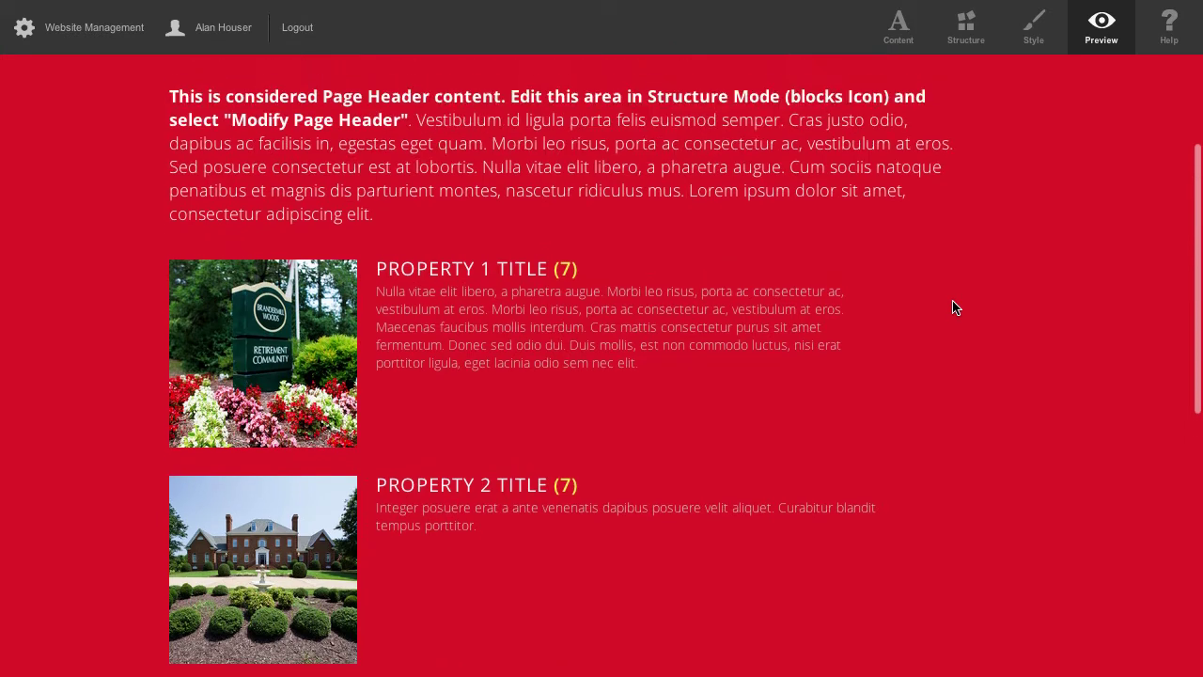
scroll(954, 307, "down", 3)
scroll(955, 308, "down", 1)
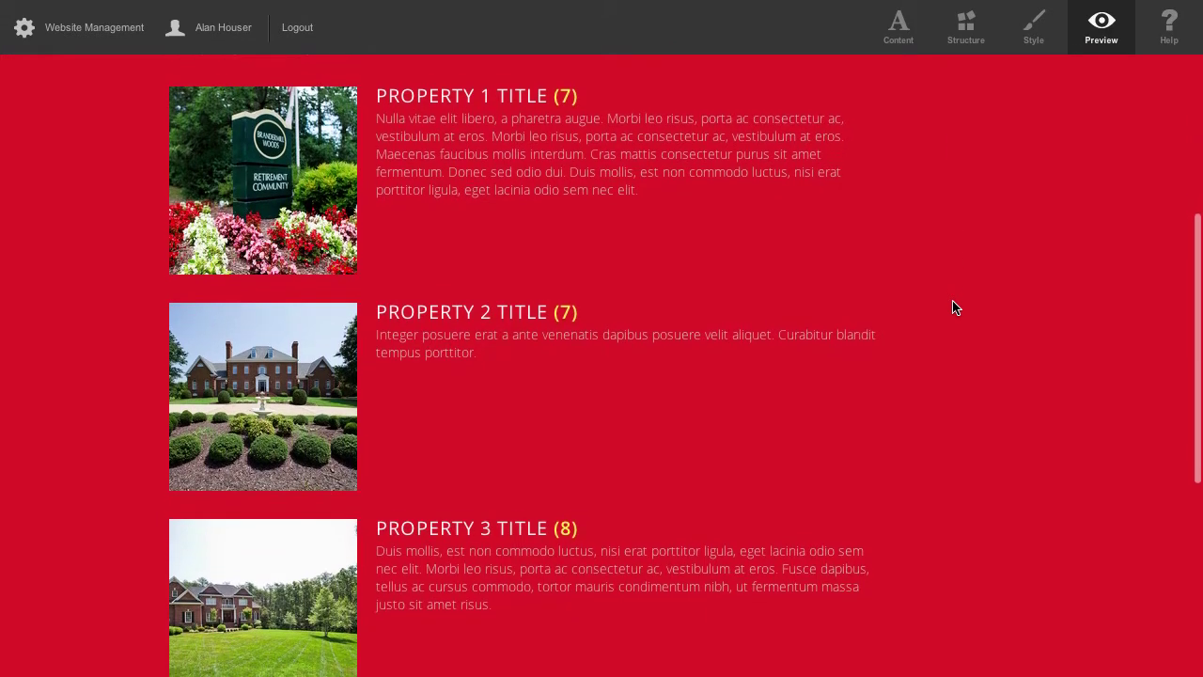
scroll(954, 307, "up", 4)
scroll(954, 307, "down", 3)
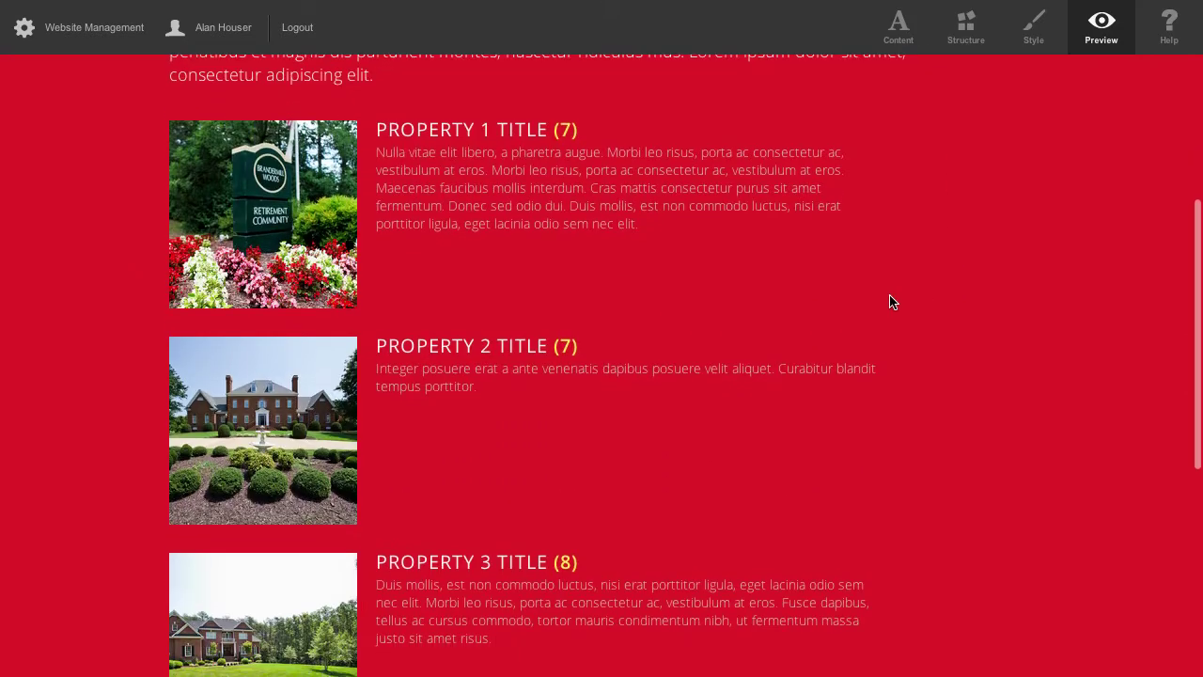
Open the Property 1 Title gallery and look over its photo thumbnails
left_click(271, 183)
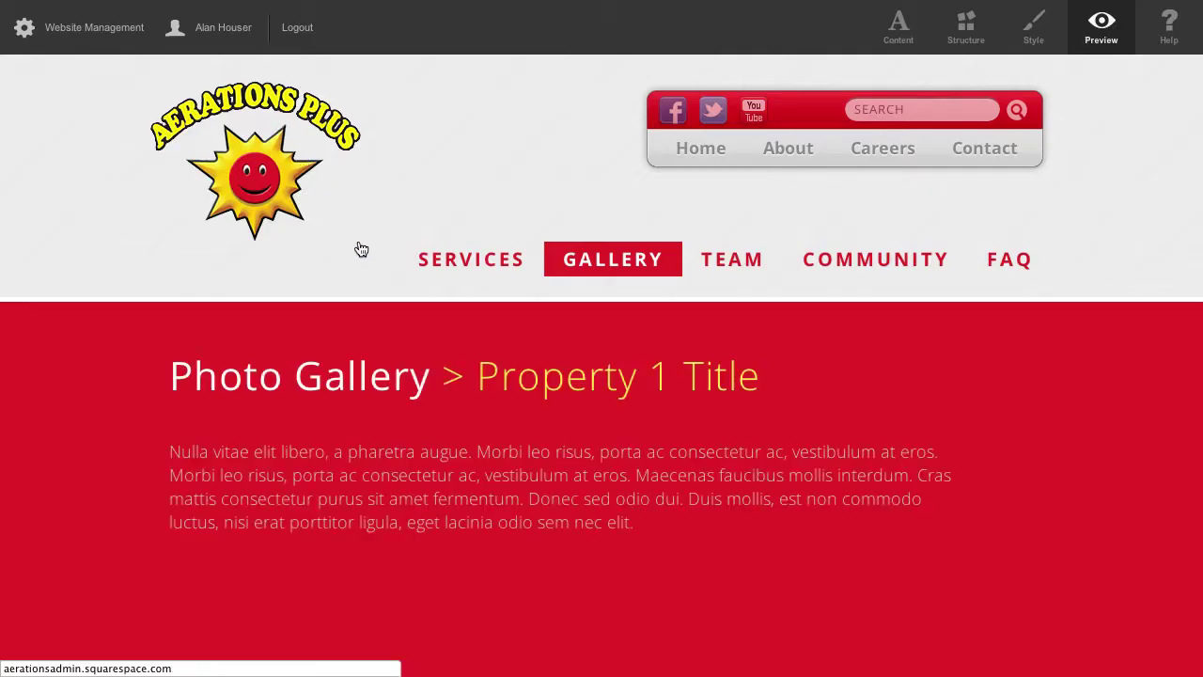
scroll(657, 433, "down", 4)
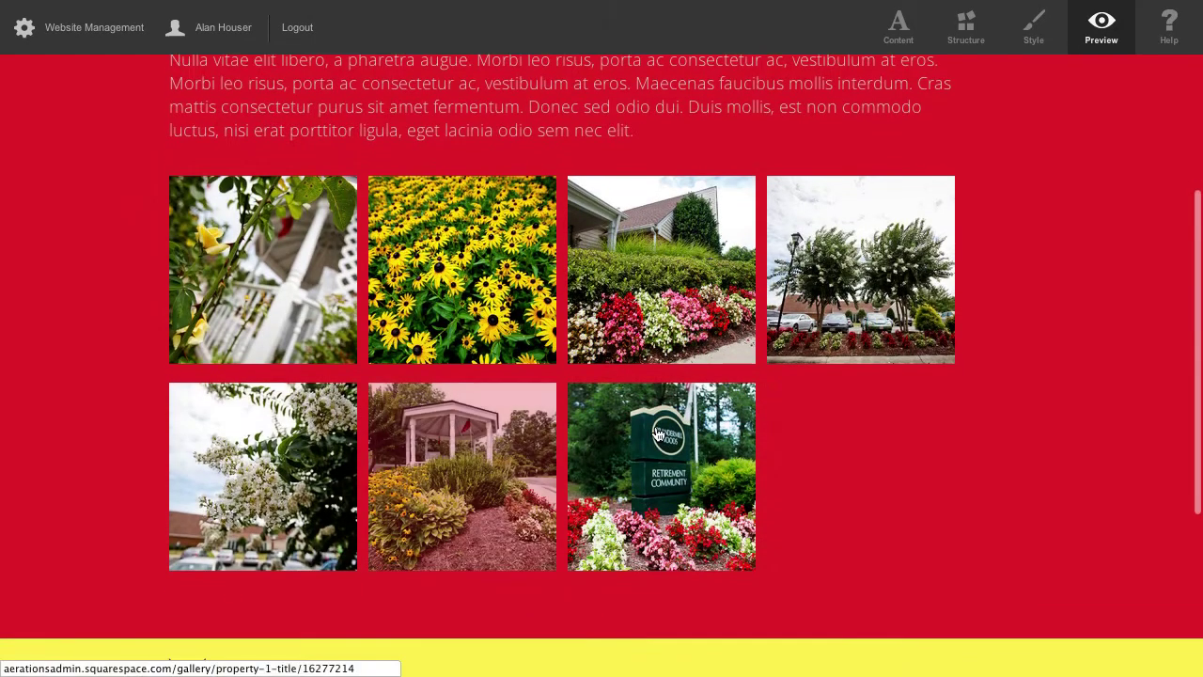
View the Retirement Community sign photo enlarged in the Property 1 Title gallery, close it, and look over the gallery page
left_click(658, 433)
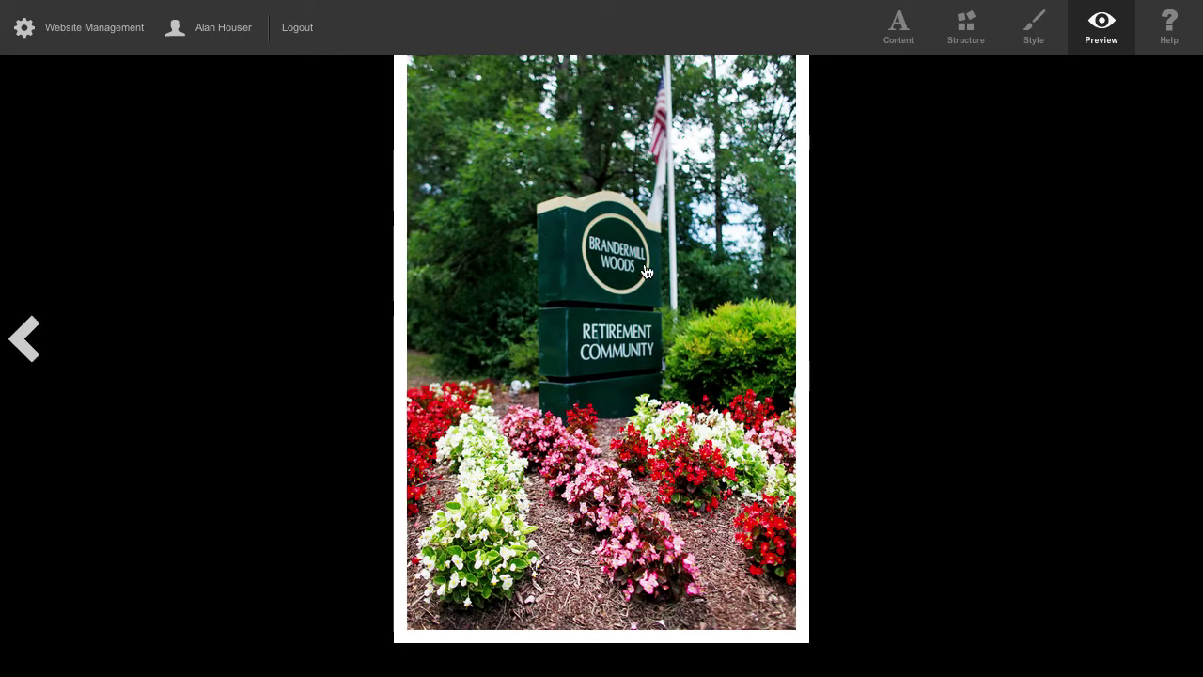
left_click(306, 327)
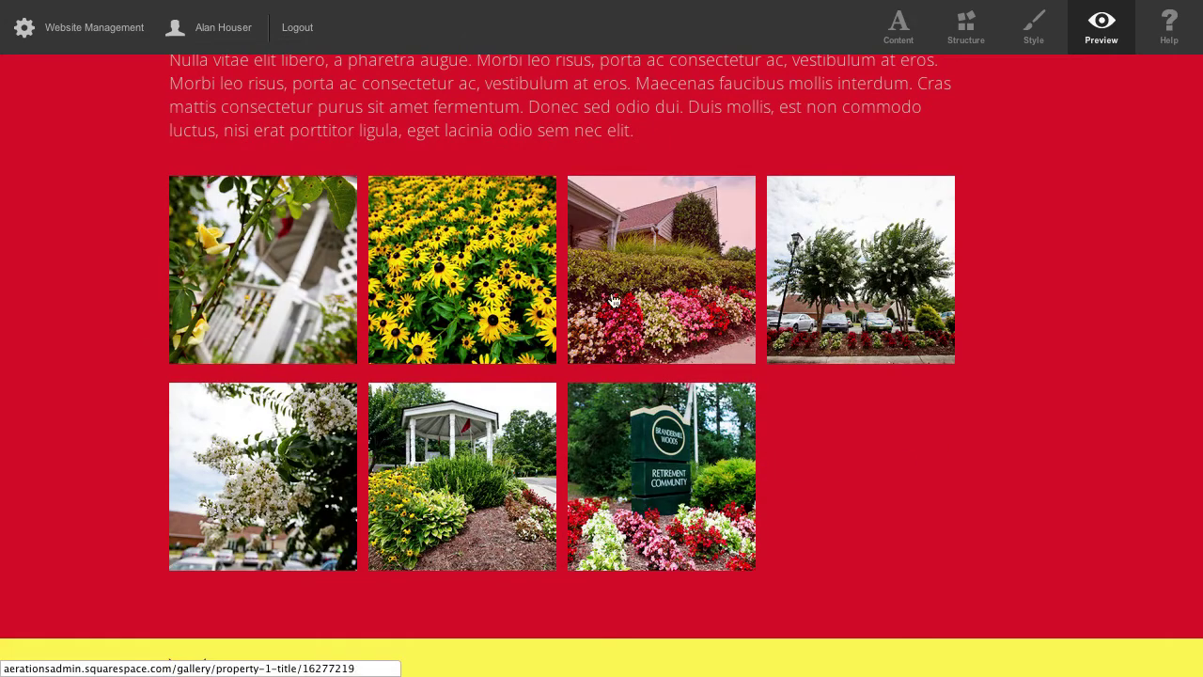
scroll(102, 357, "up", 4)
scroll(103, 357, "down", 3)
scroll(102, 357, "up", 4)
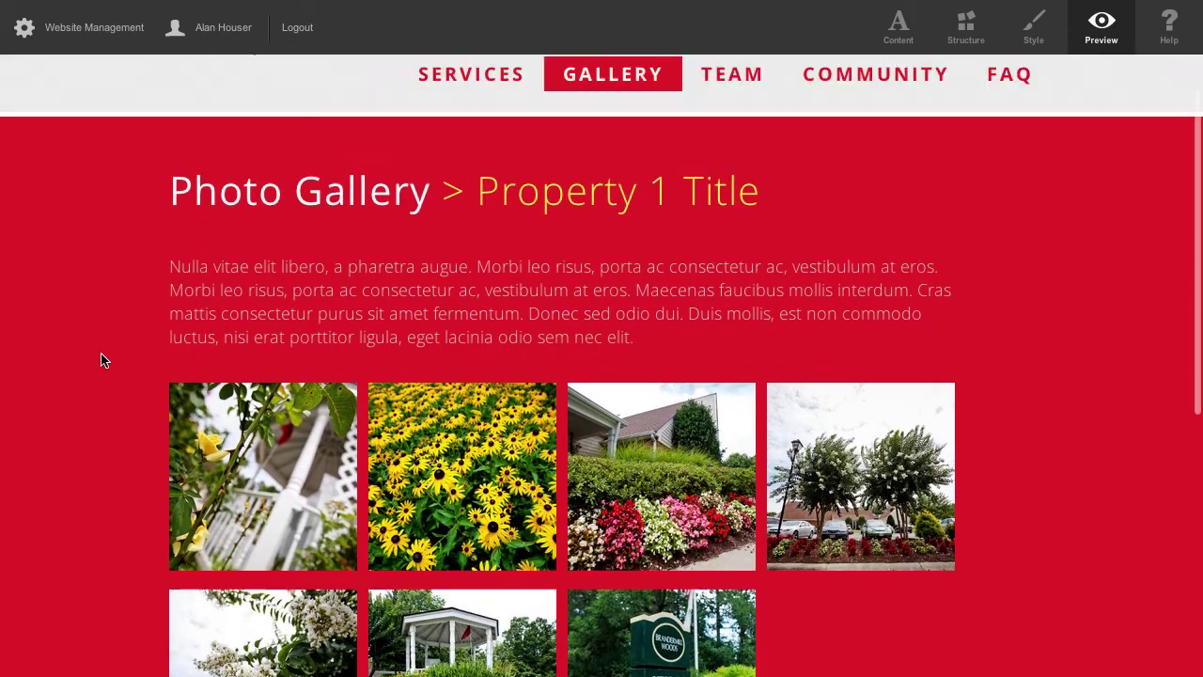
Return to the Photo Gallery overview and examine its bold page header text and property listings
left_click(266, 393)
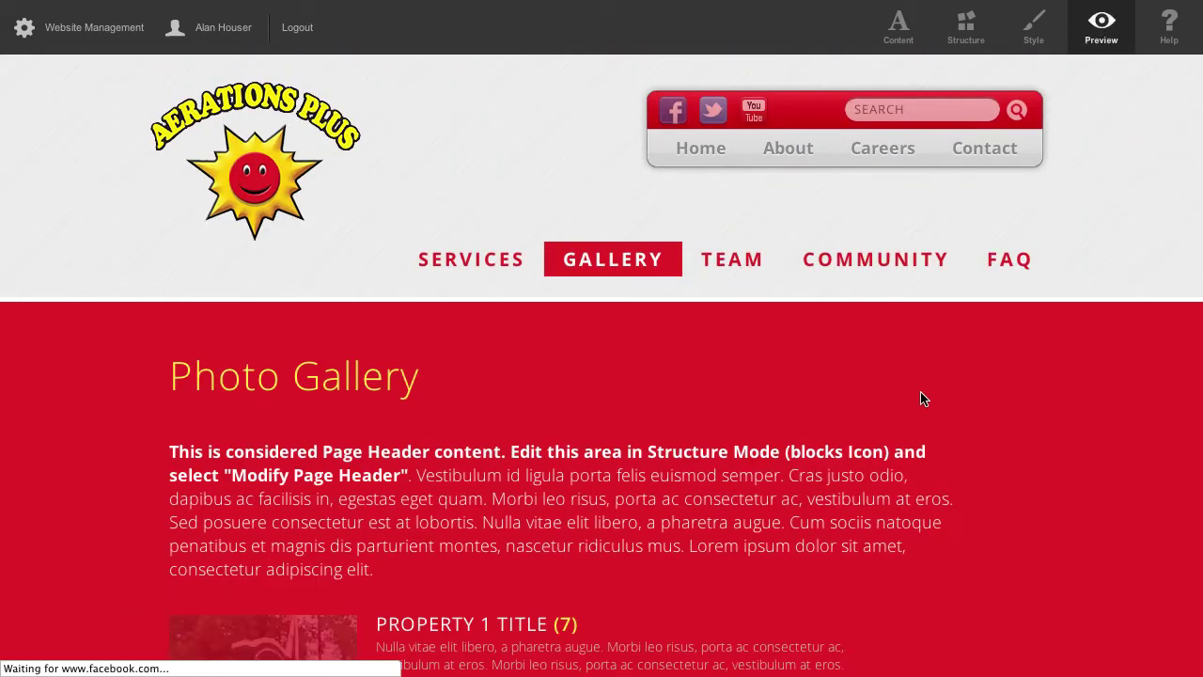
scroll(1025, 379, "down", 3)
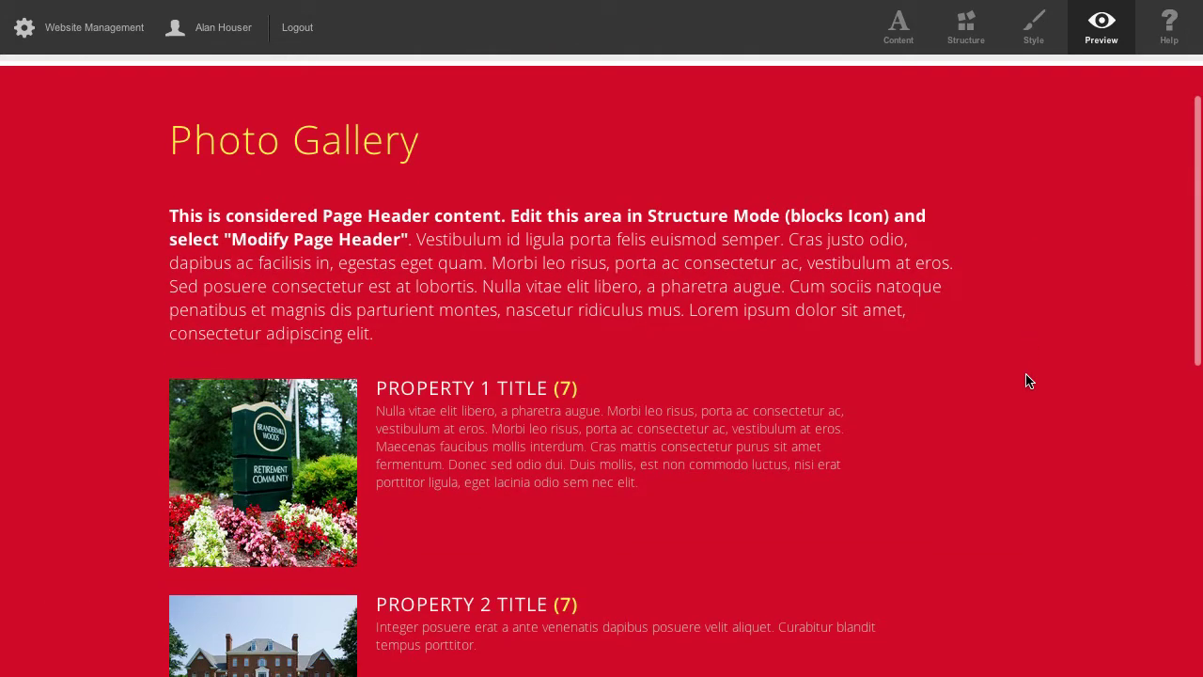
scroll(1030, 381, "down", 2)
scroll(1030, 381, "up", 3)
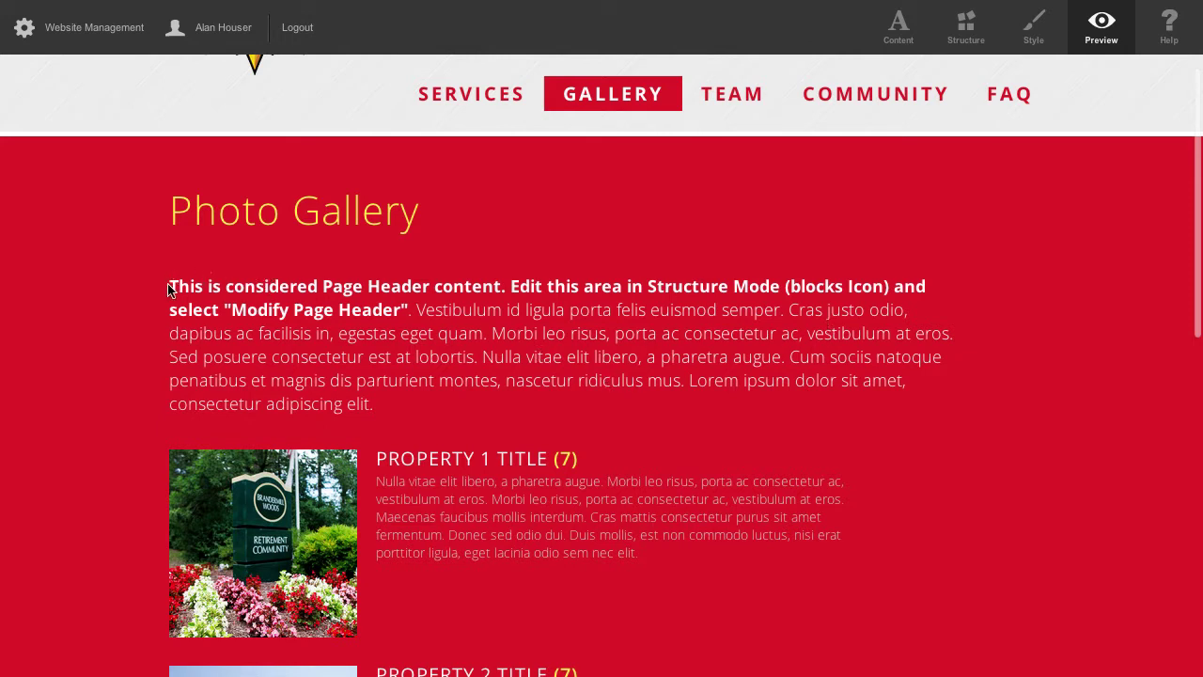
left_click_drag(169, 285, 409, 286)
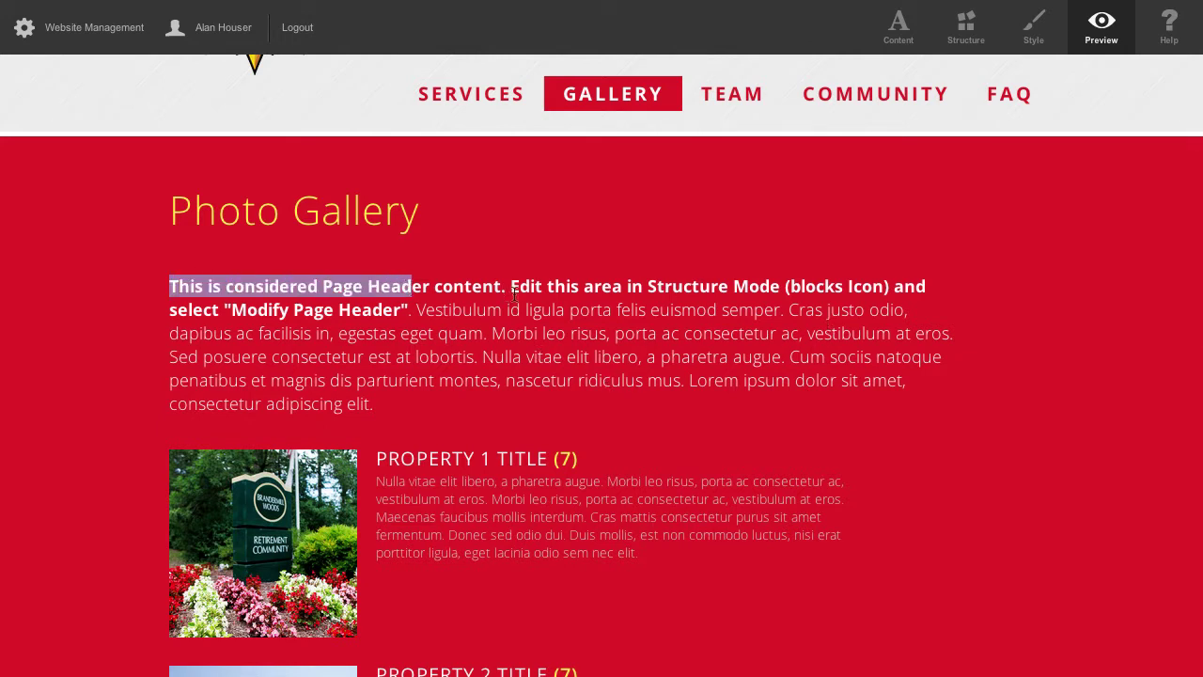
left_click(840, 289)
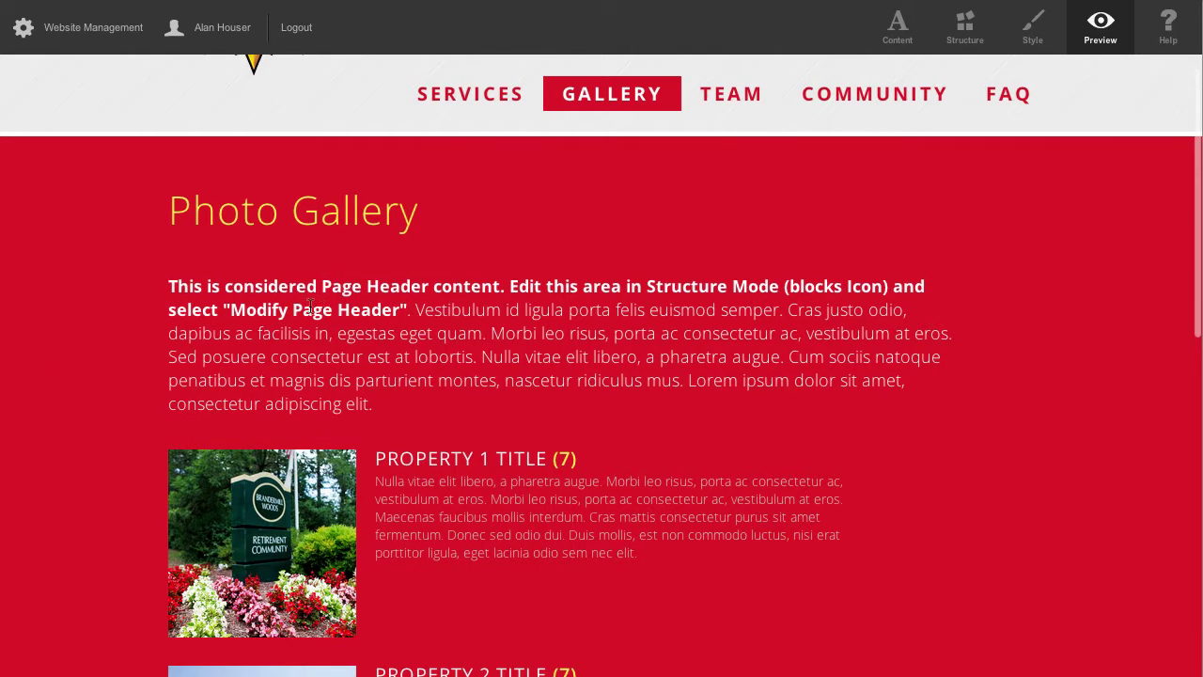
Open the Photo Gallery page header for modification in structure editing, examine its bold and placeholder text, and close it without saving
left_click(971, 29)
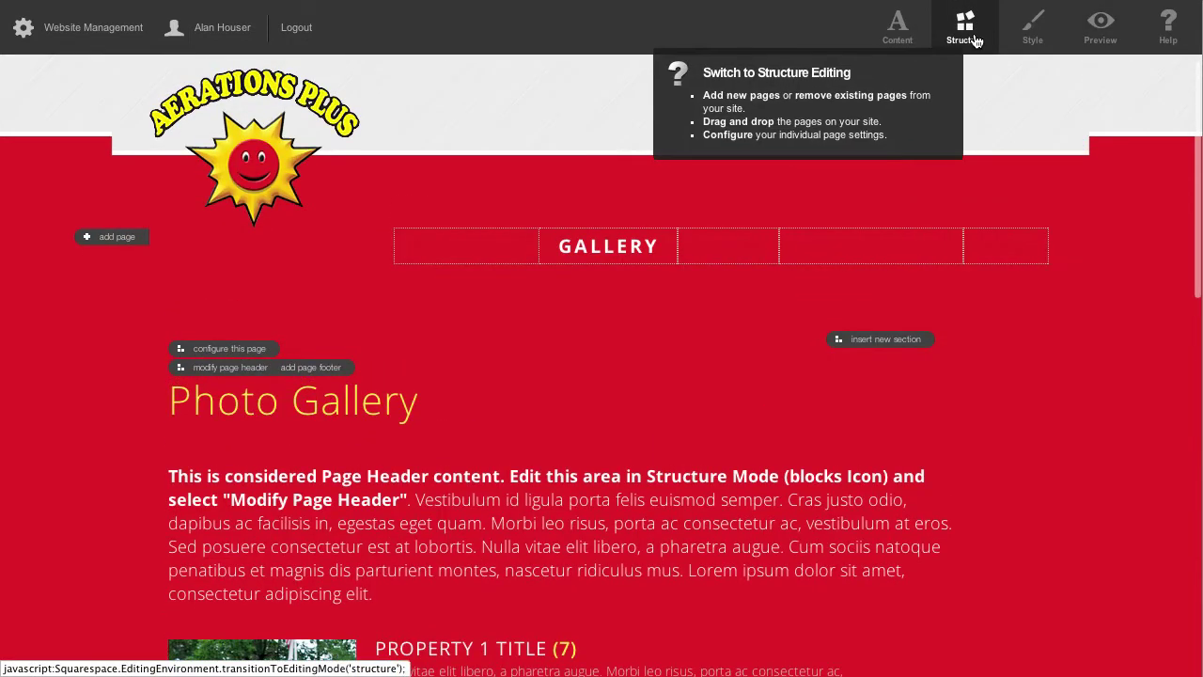
left_click(231, 373)
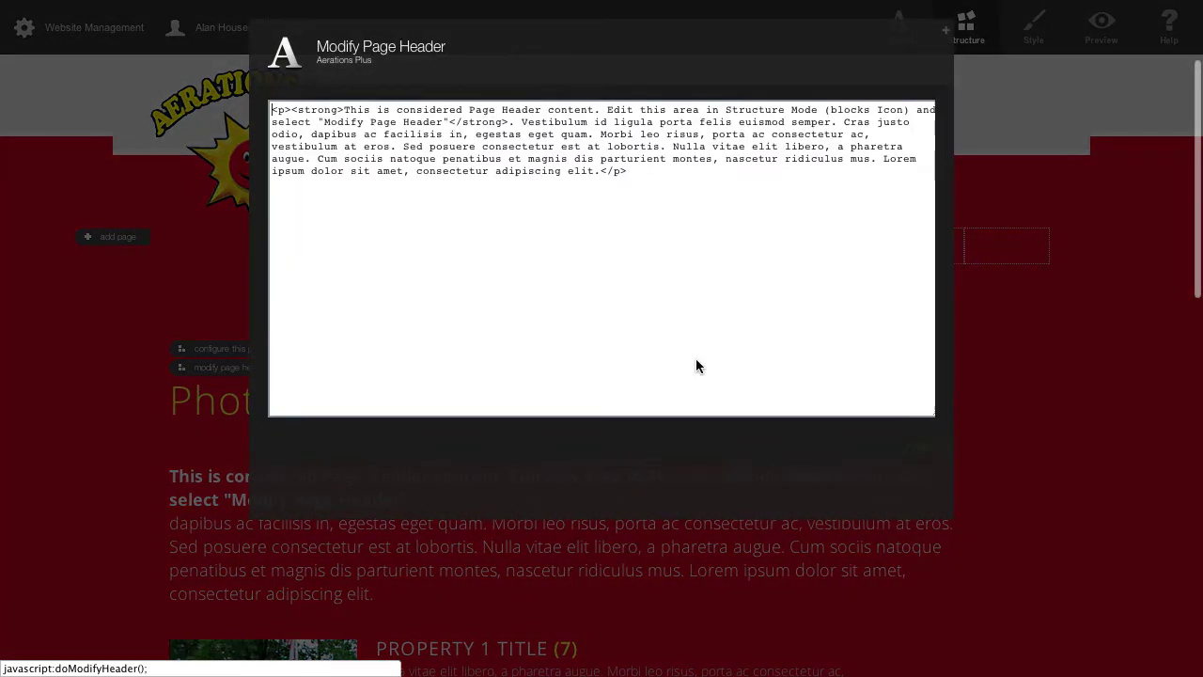
left_click(631, 184)
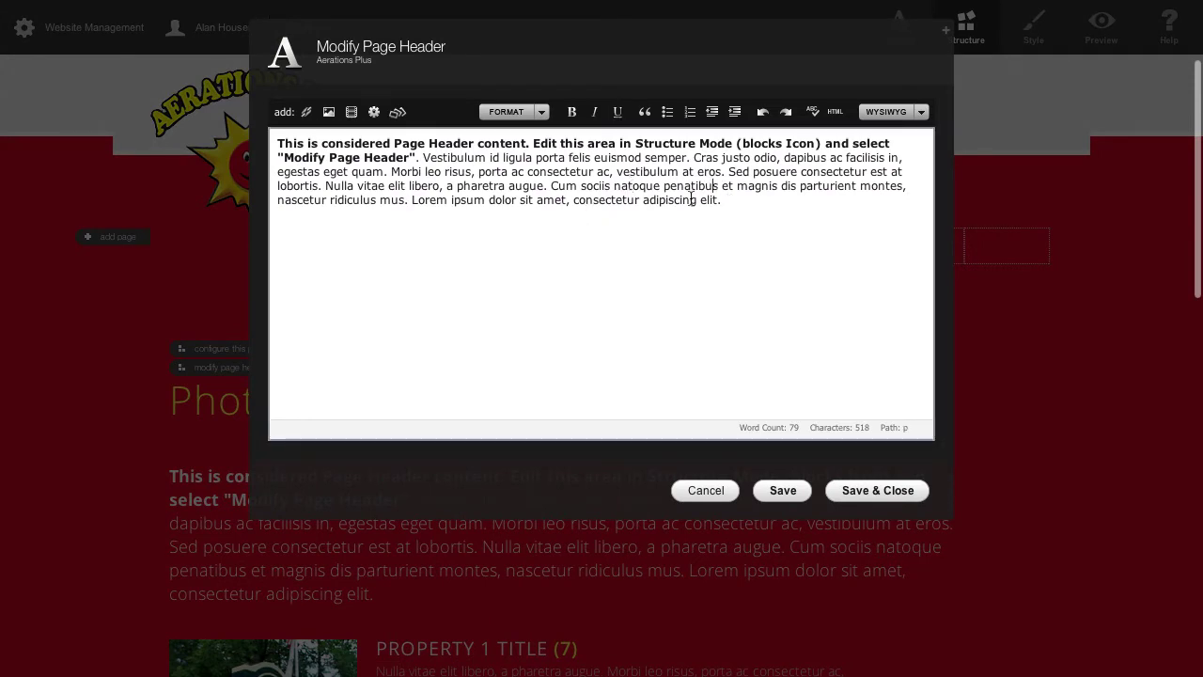
left_click(365, 157)
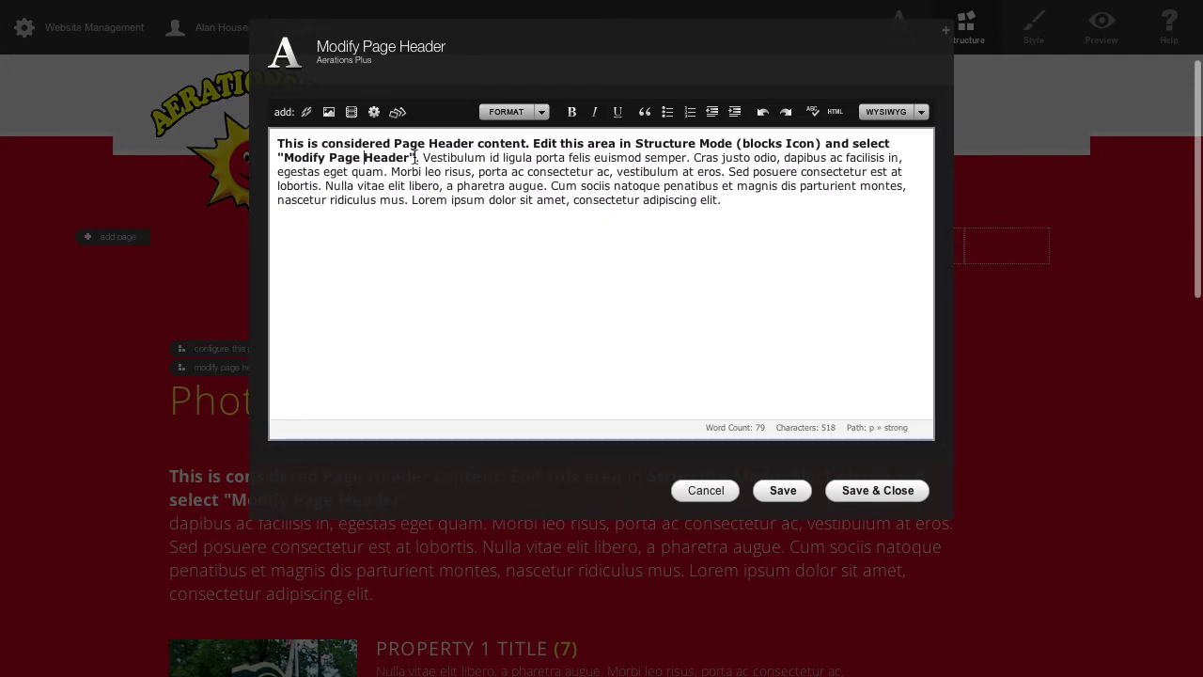
left_click_drag(415, 158, 272, 143)
left_click(485, 158)
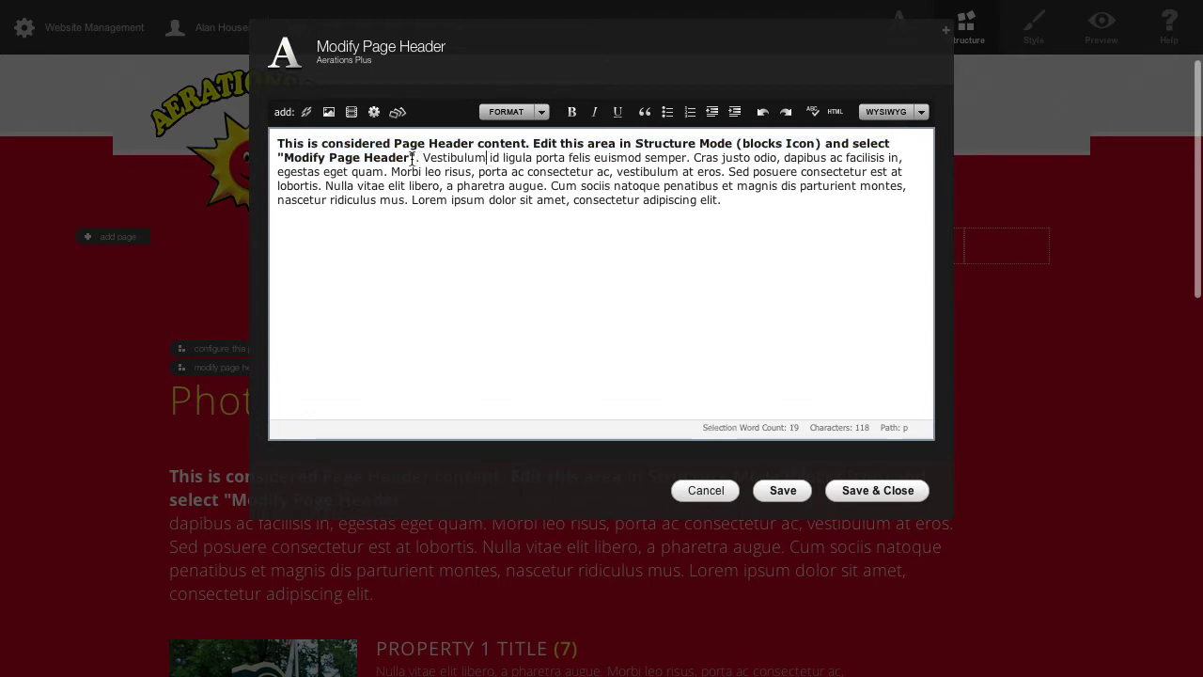
left_click(721, 208, "shift")
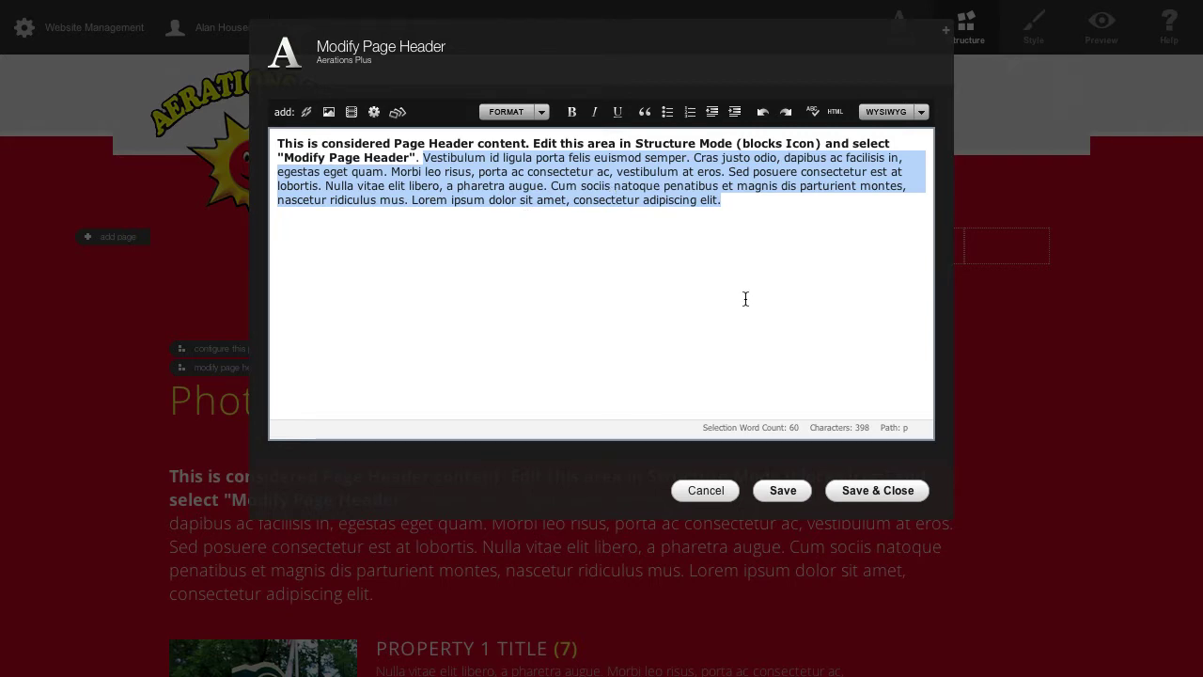
left_click(762, 202)
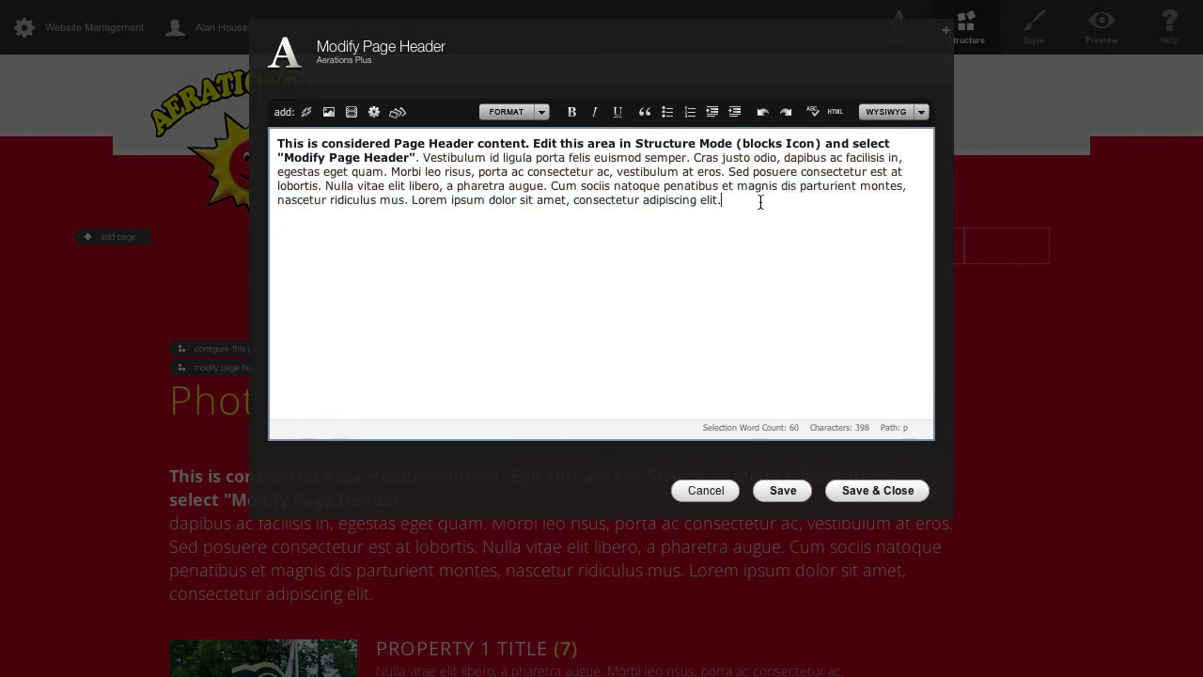
left_click(716, 492)
Open the Property 1 Title gallery again and look over its photo thumbnails in preview mode
scroll(1012, 424, "down", 3)
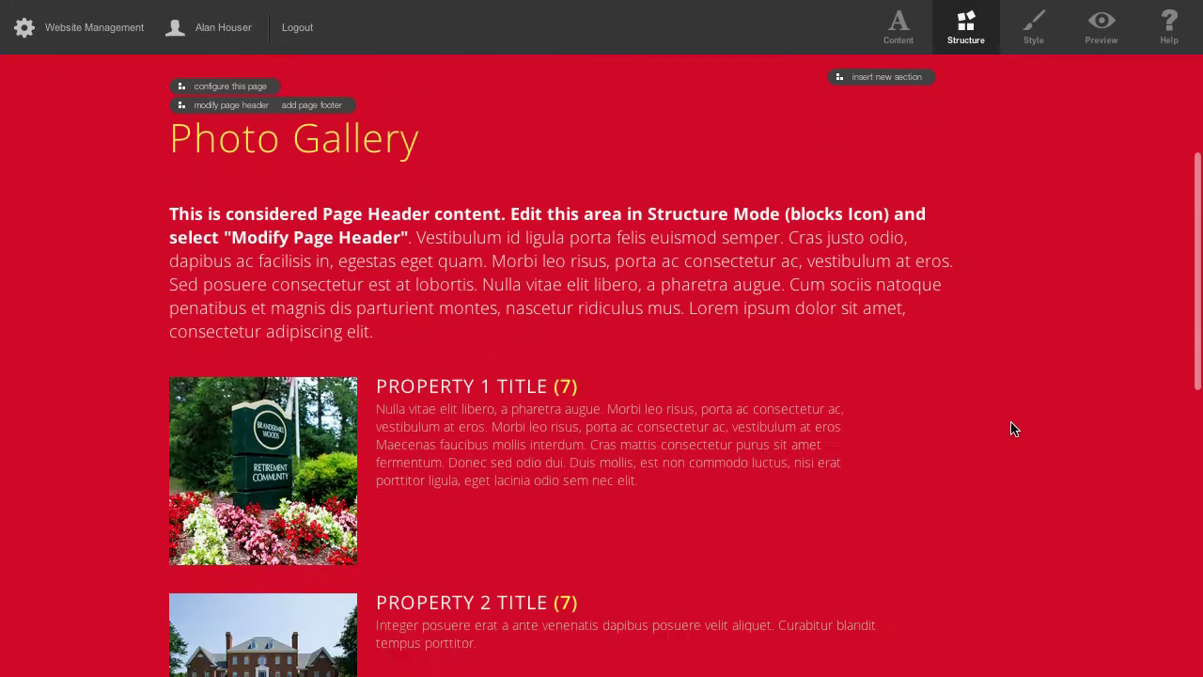
scroll(1013, 429, "down", 1)
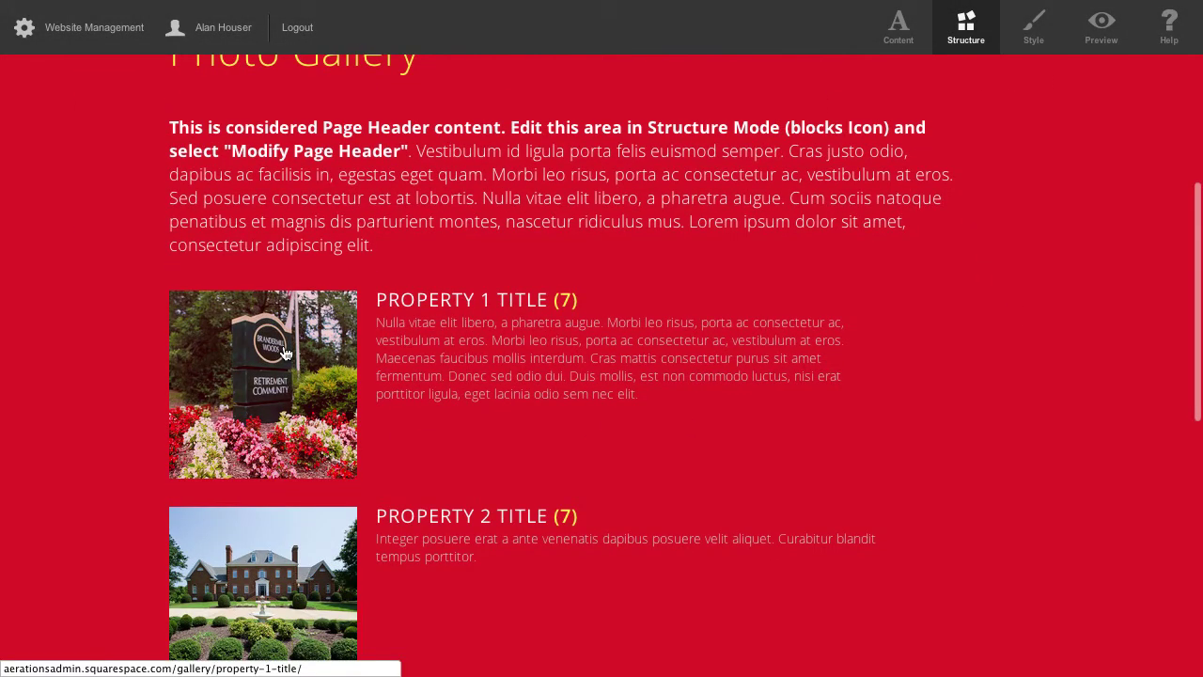
left_click(313, 339)
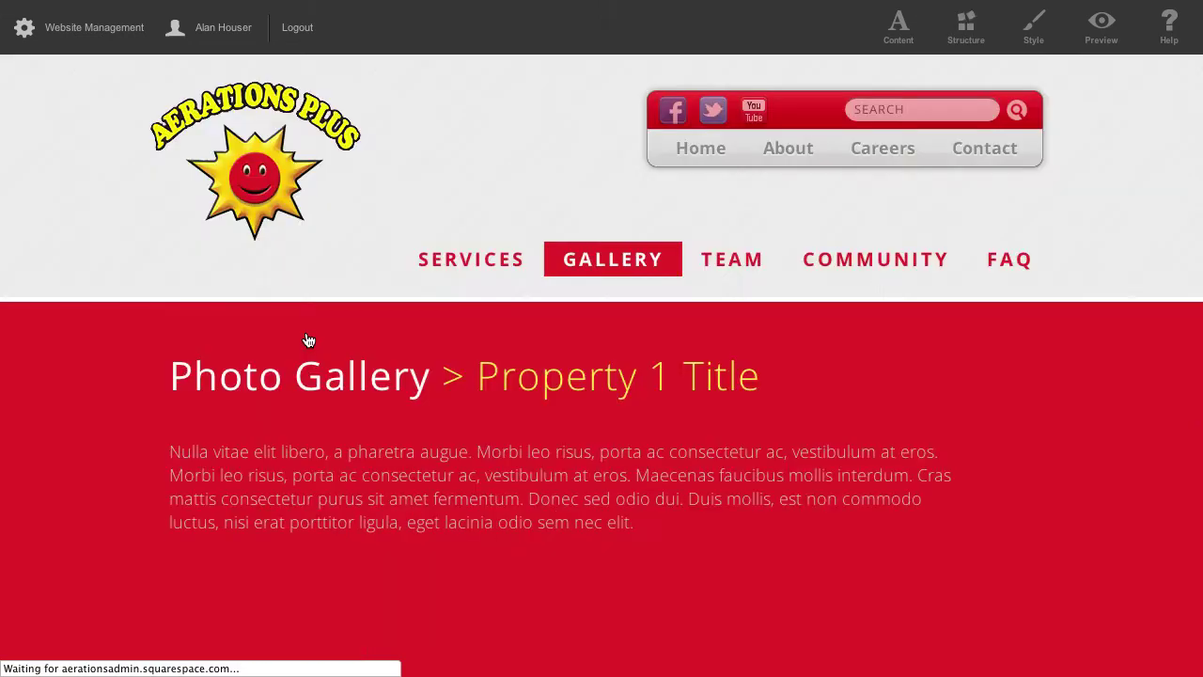
left_click(1101, 27)
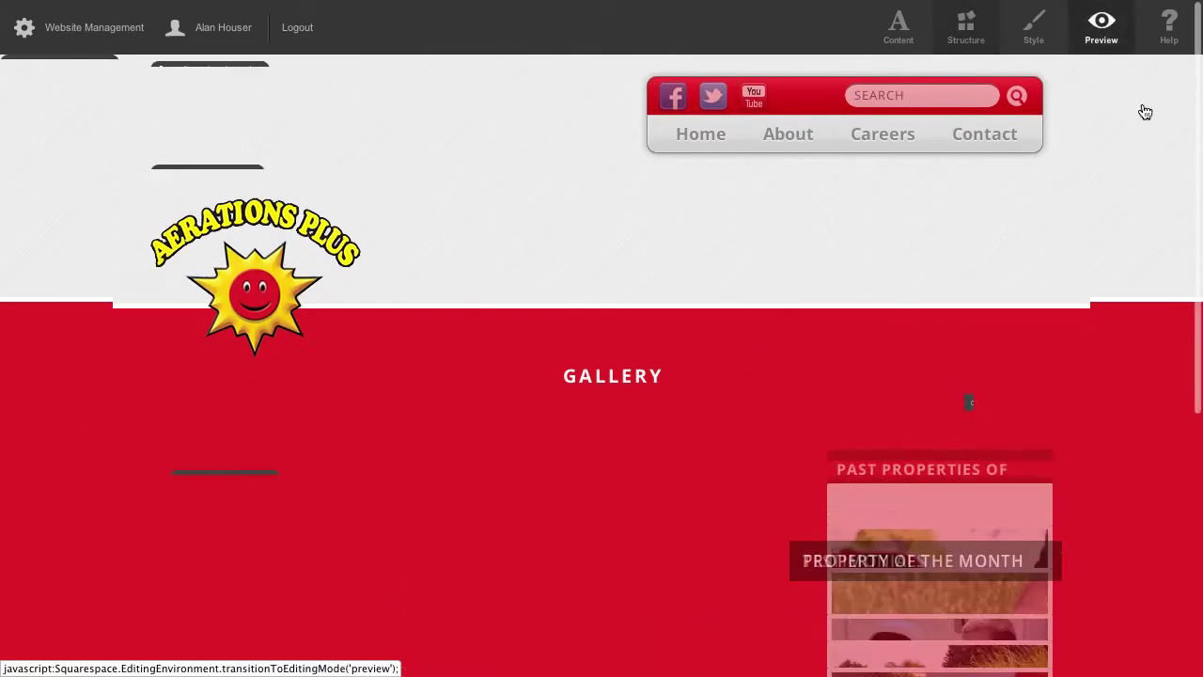
scroll(1094, 306, "down", 5)
scroll(1044, 344, "up", 2)
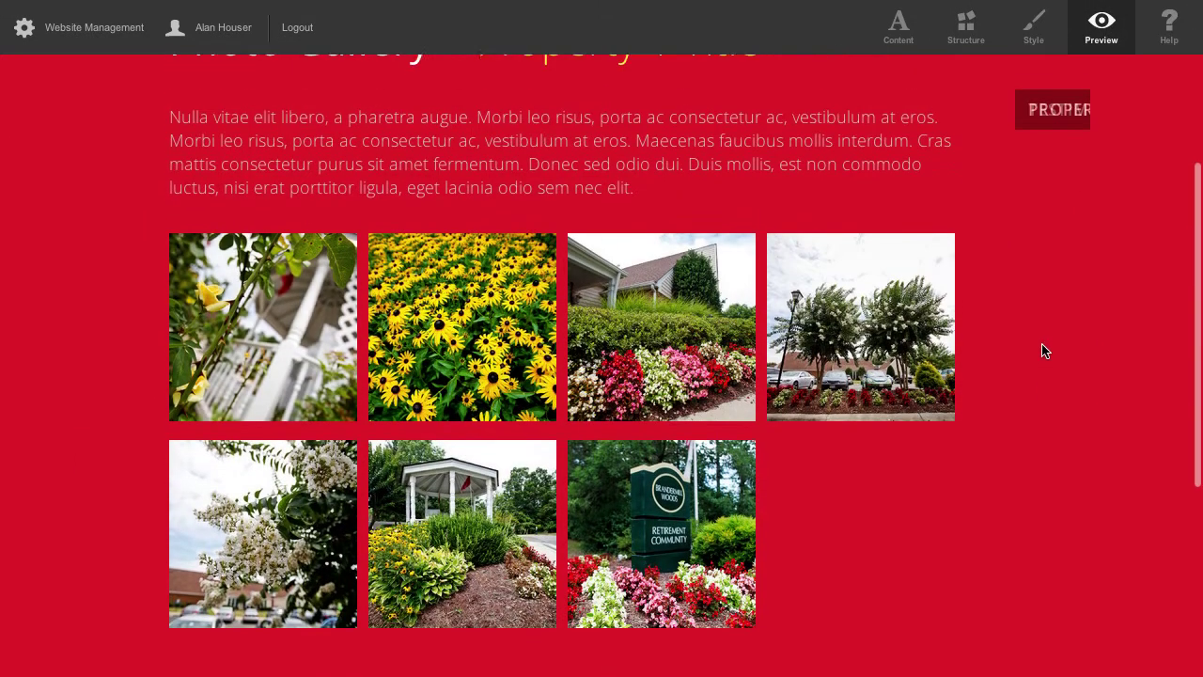
View the first three gallery photos enlarged one after another, starting with the yellow rose, and close the enlarged view
left_click(234, 337)
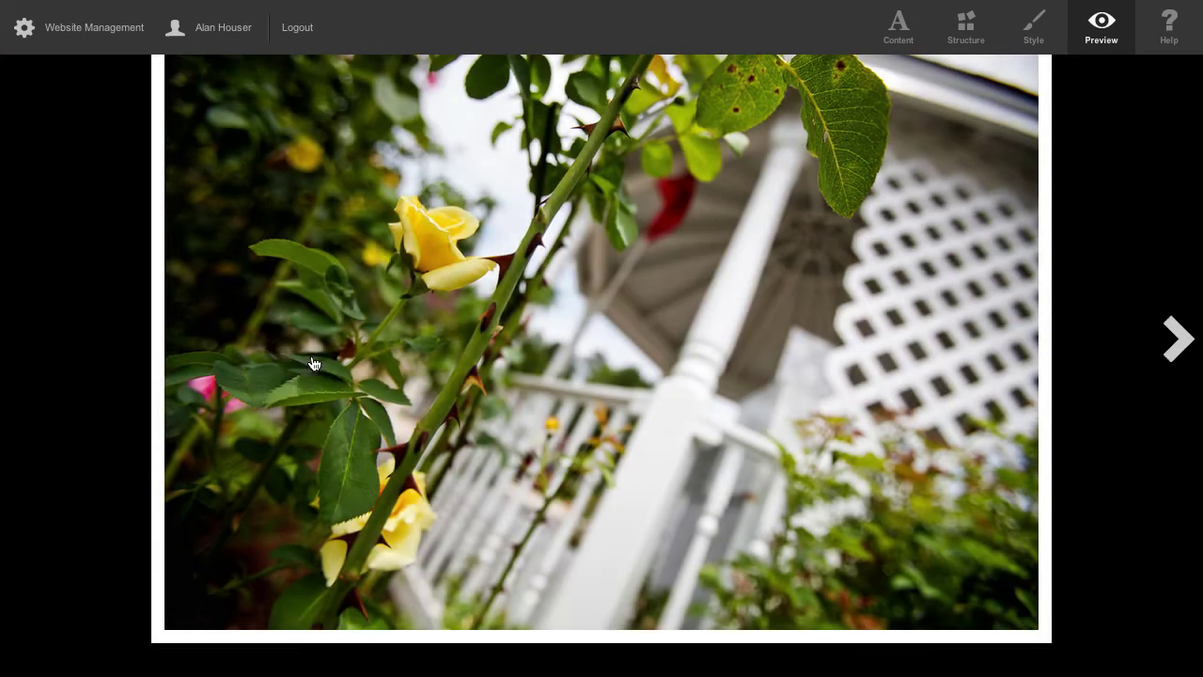
left_click(1169, 341)
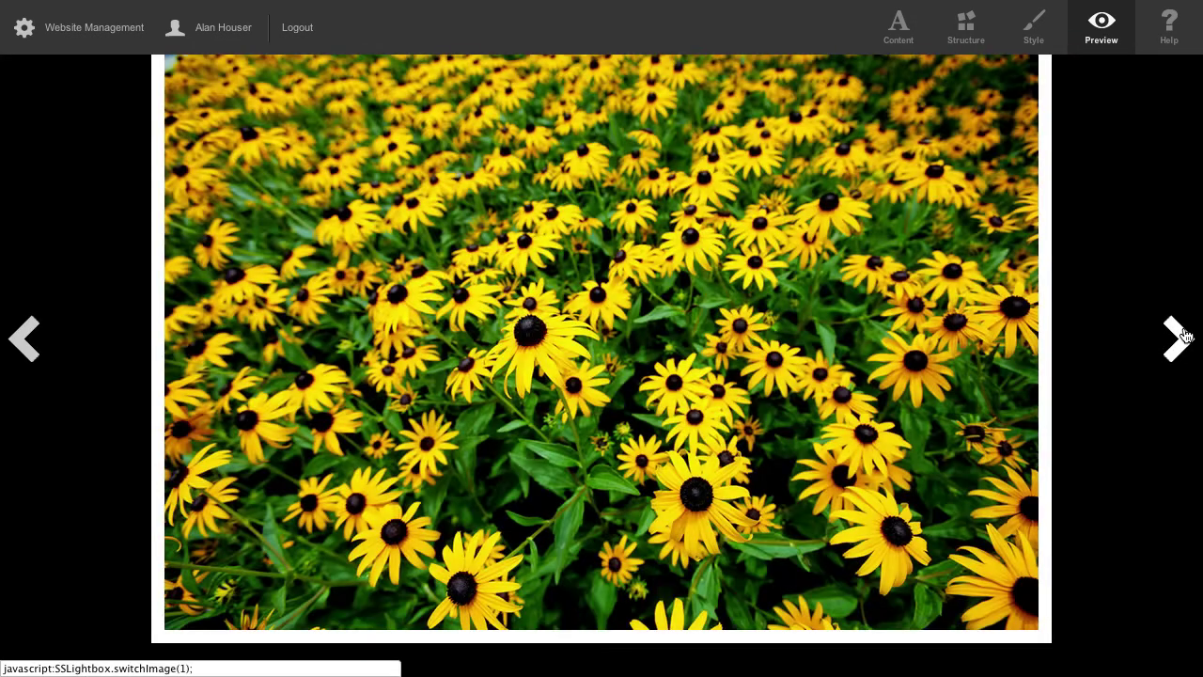
left_click(1182, 338)
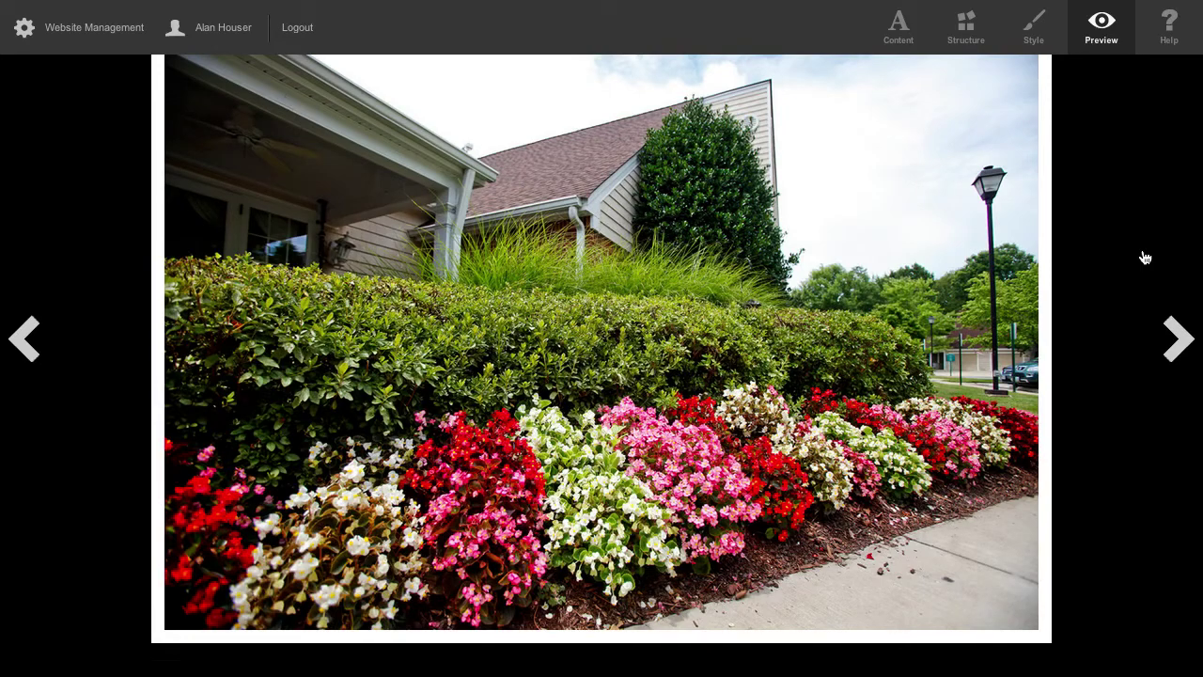
left_click(1115, 149)
scroll(1053, 245, "up", 3)
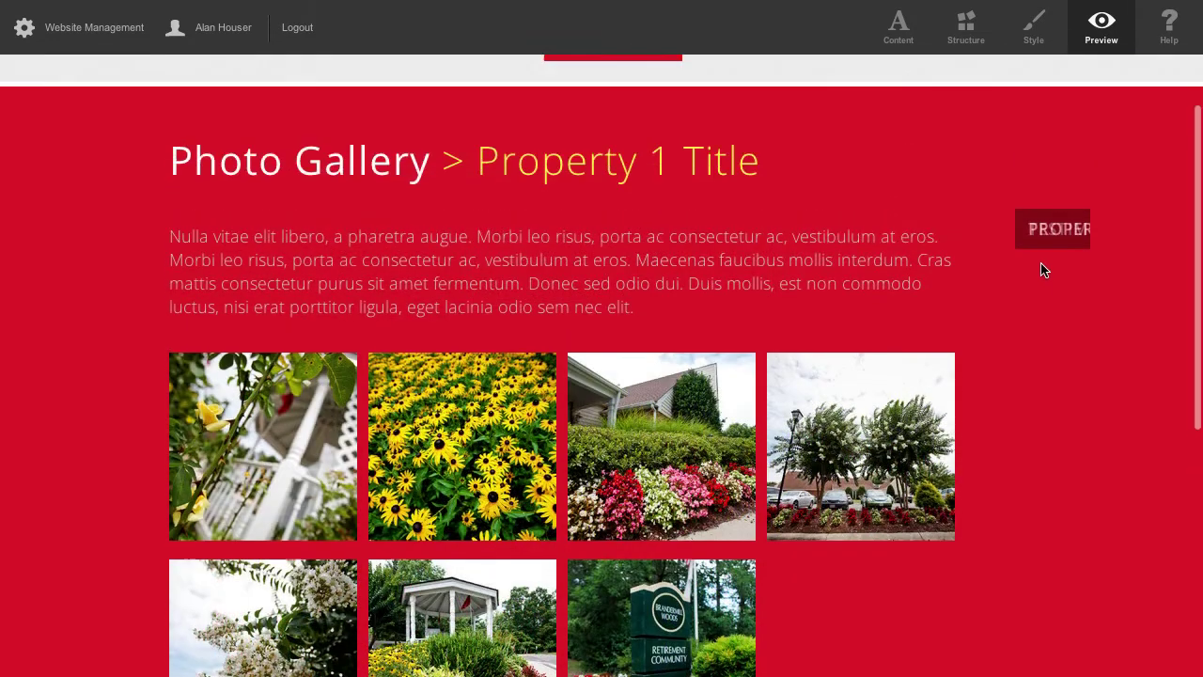
Return to the Photo Gallery page and start a new picture gallery titled "Treeline Project" in content editing
left_click(419, 233)
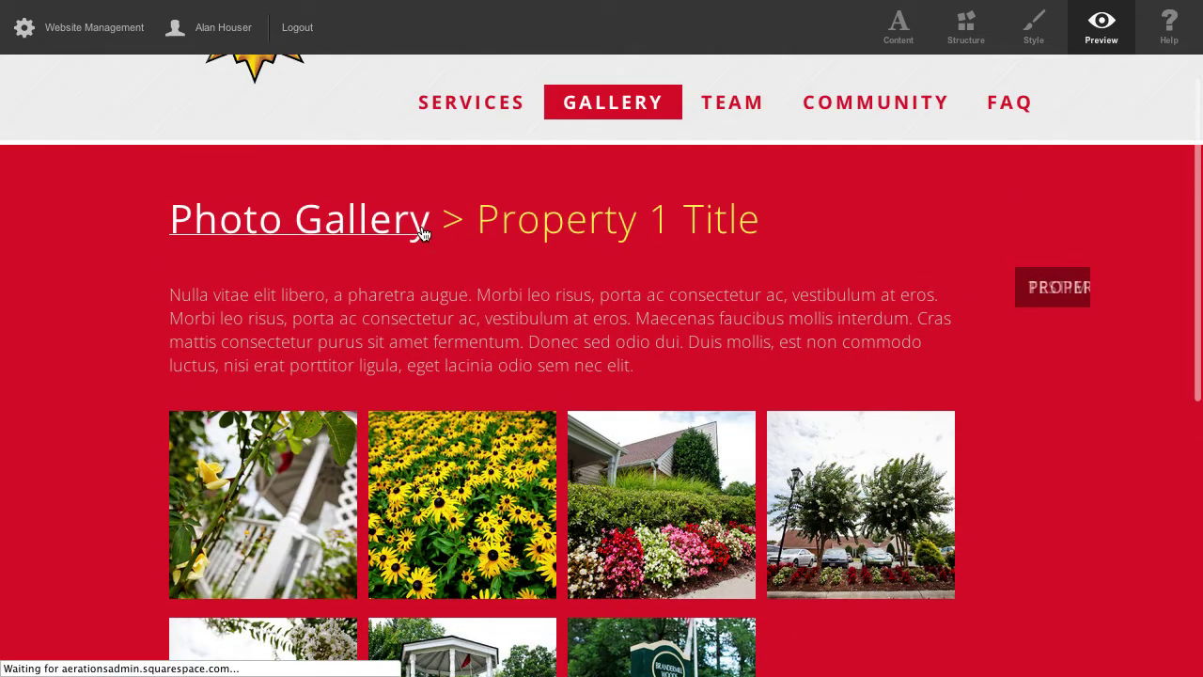
scroll(752, 298, "down", 3)
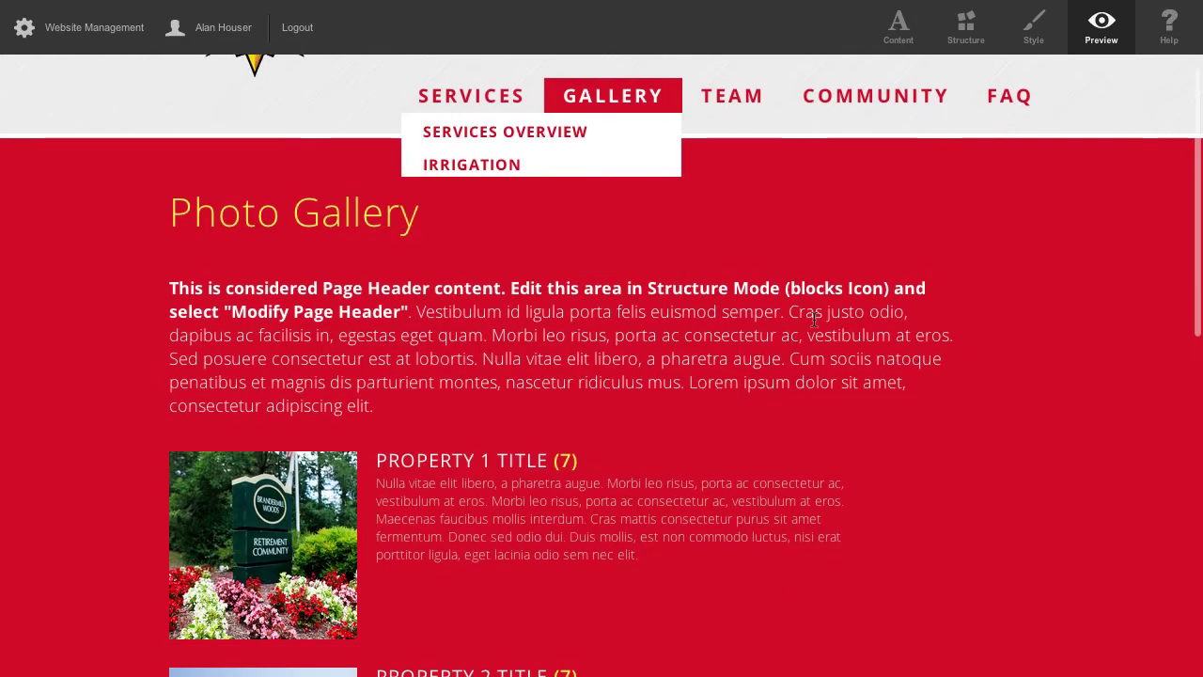
left_click(900, 30)
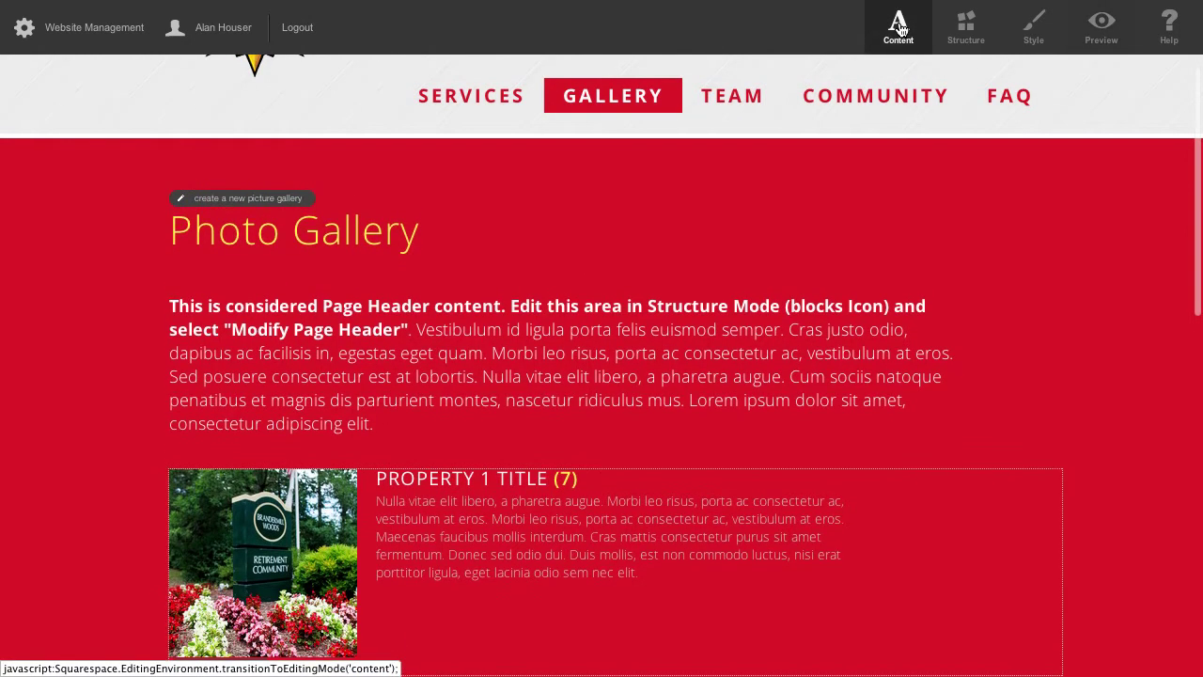
left_click(211, 204)
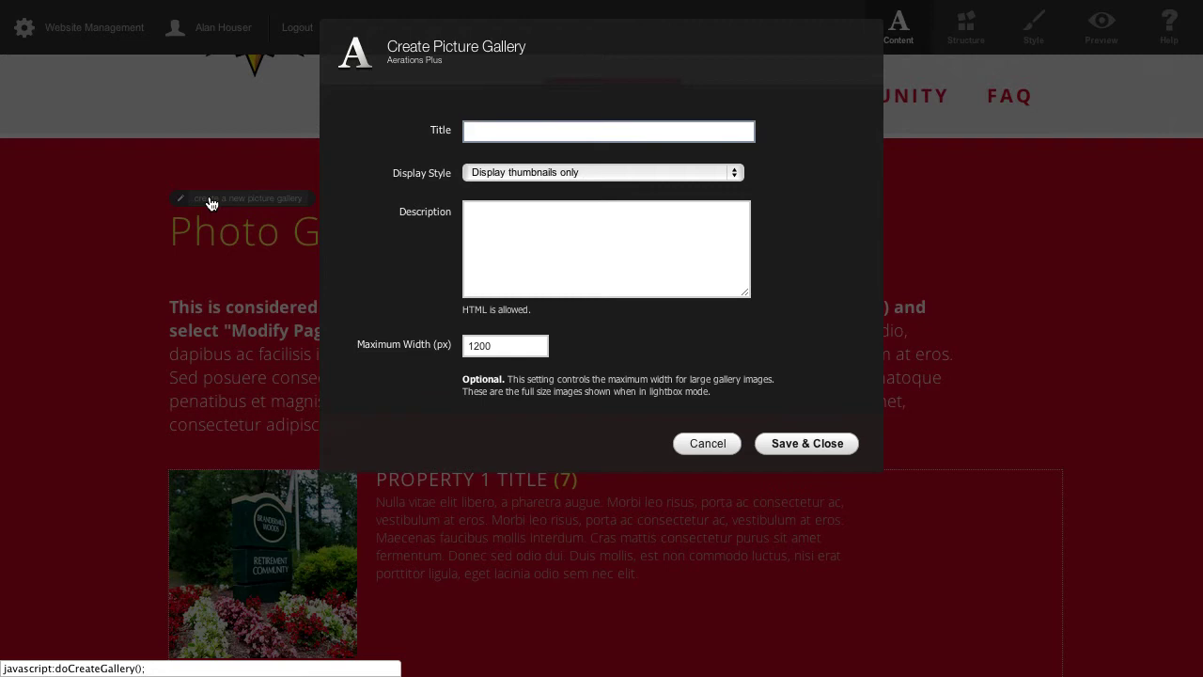
type("Treeline Project")
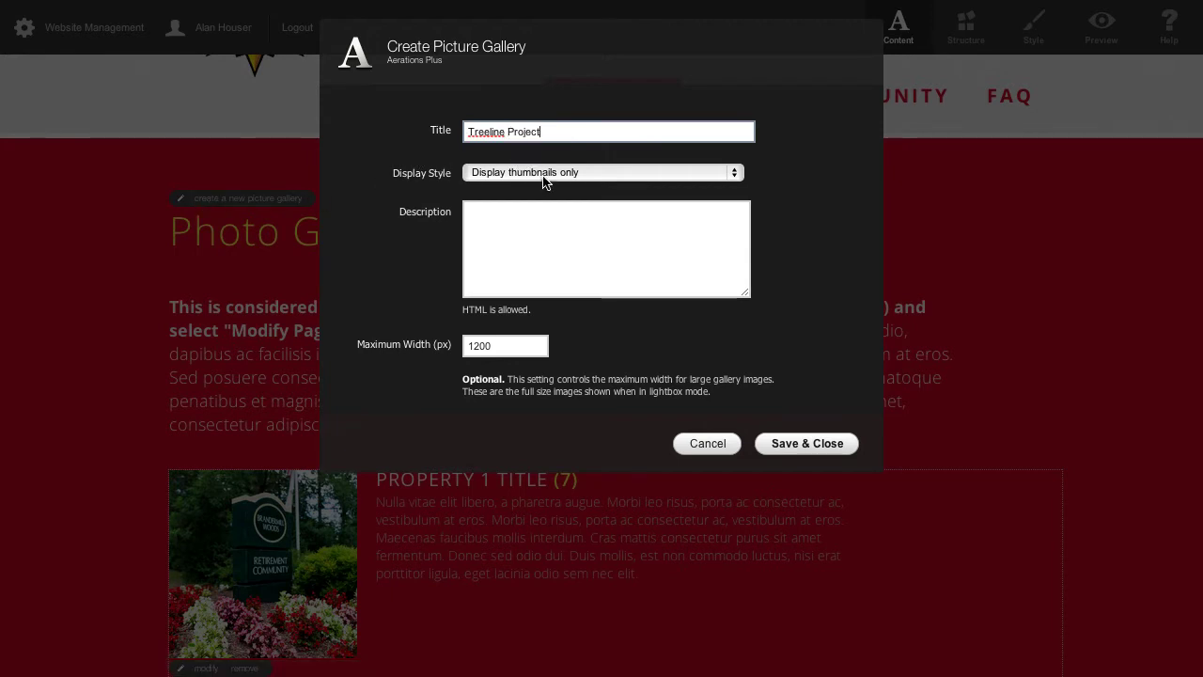
Fill the new gallery's description with a pasted placeholder paragraph beginning "Morbi leo risus, porta ac consectetur ac" and look it over
left_click(519, 260)
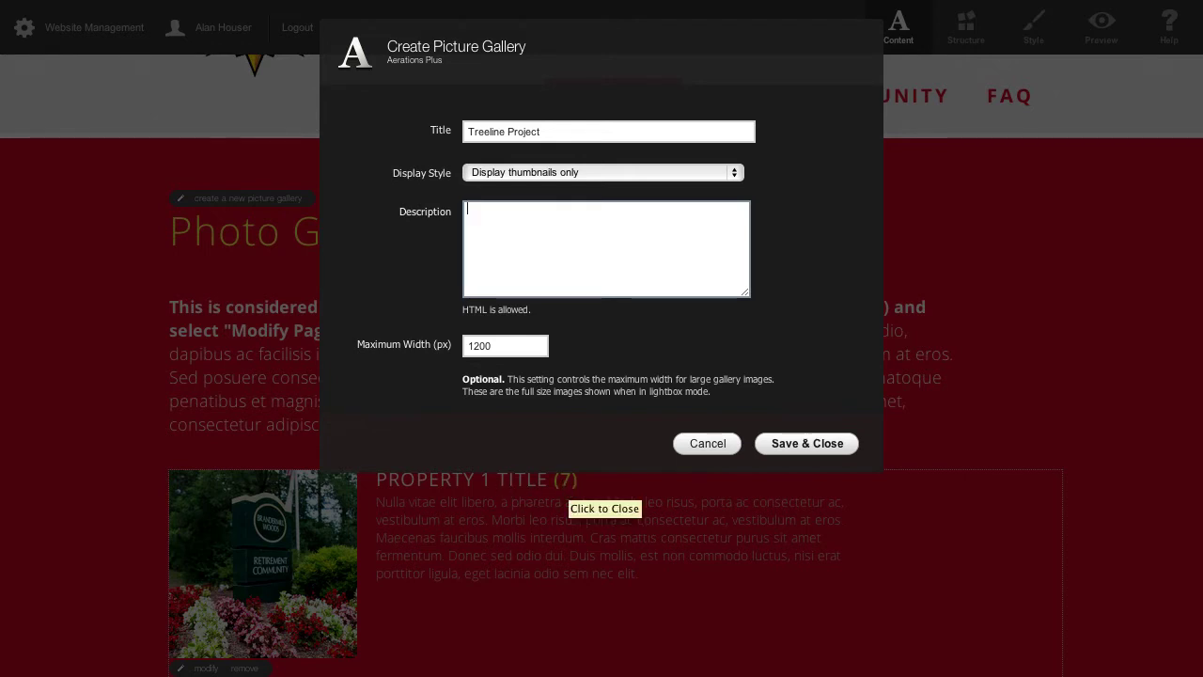
left_click(706, 0)
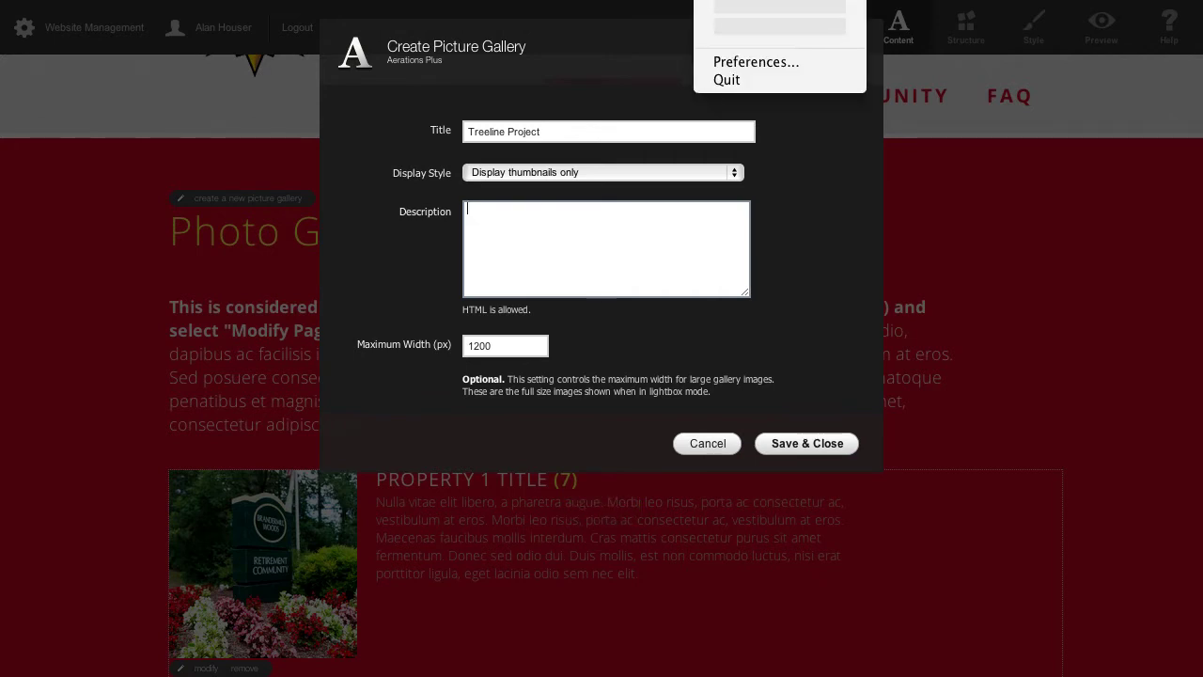
left_click(581, 241)
right_click(570, 243)
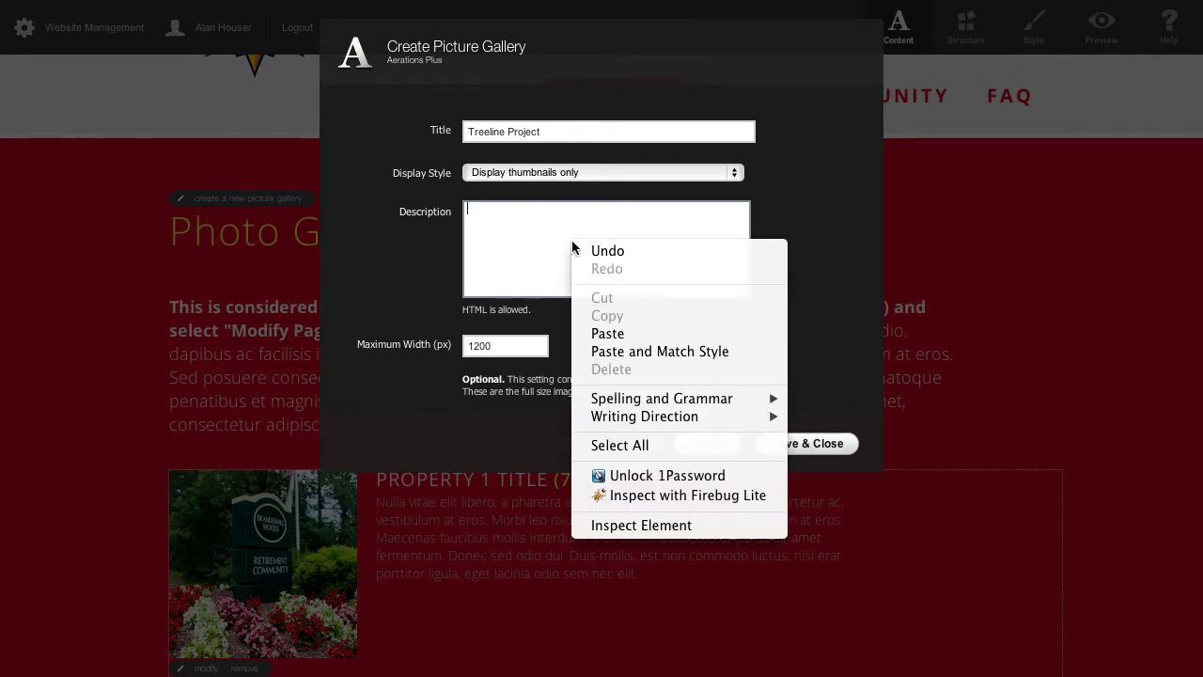
left_click(606, 333)
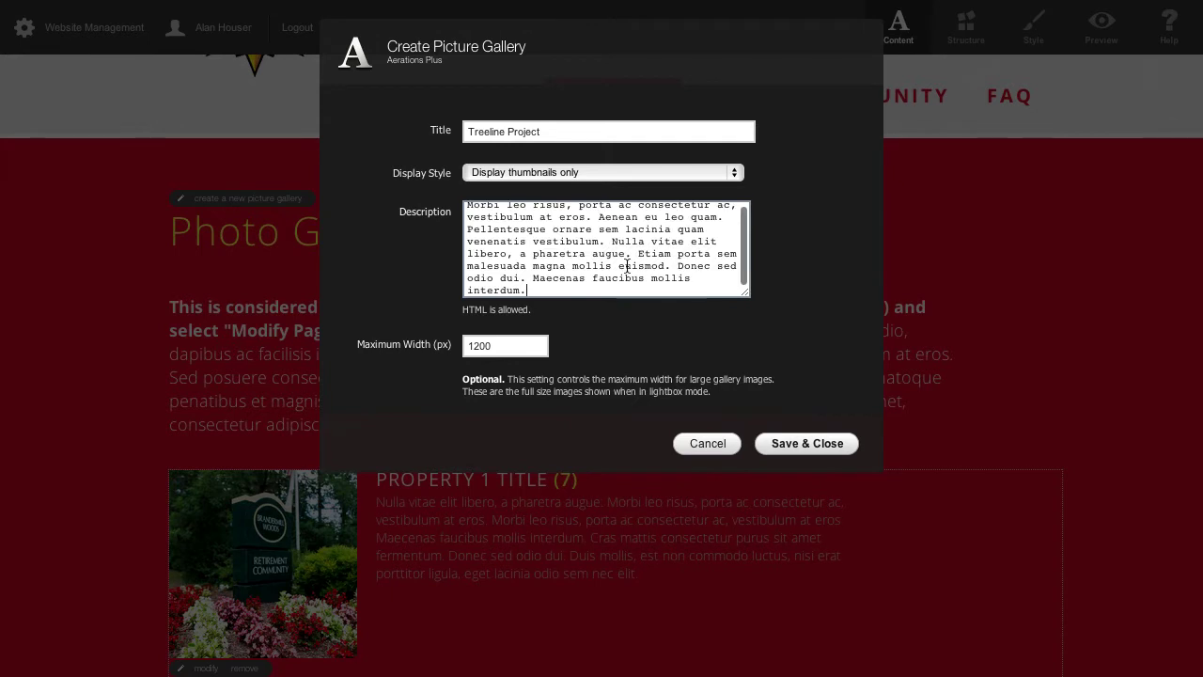
scroll(628, 267, "up", 3)
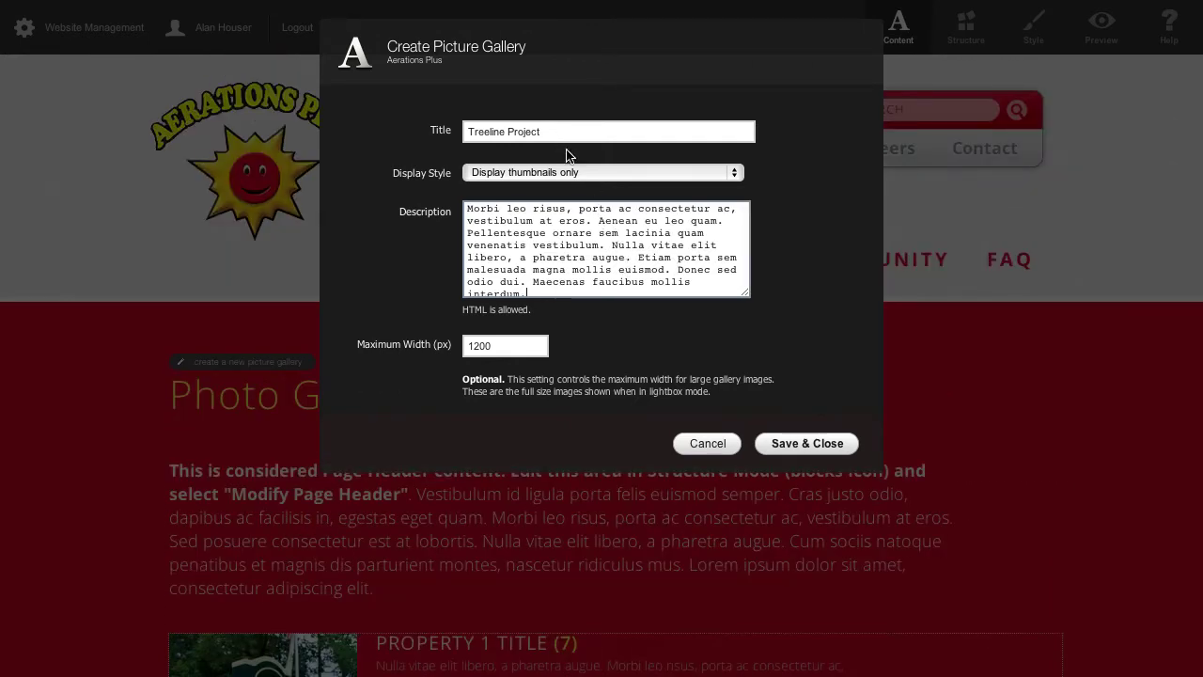
scroll(618, 272, "down", 1)
scroll(618, 272, "down", 1)
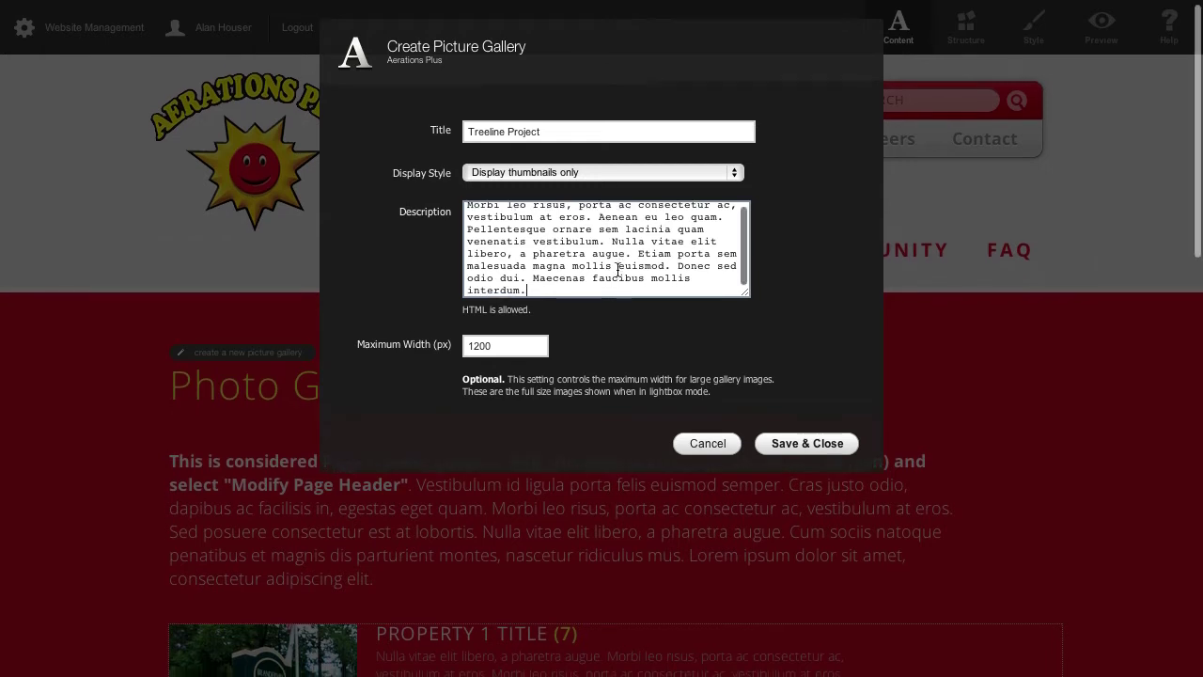
Save the new Treeline Project gallery and highlight the notice about adding pictures on its empty page
left_click(802, 447)
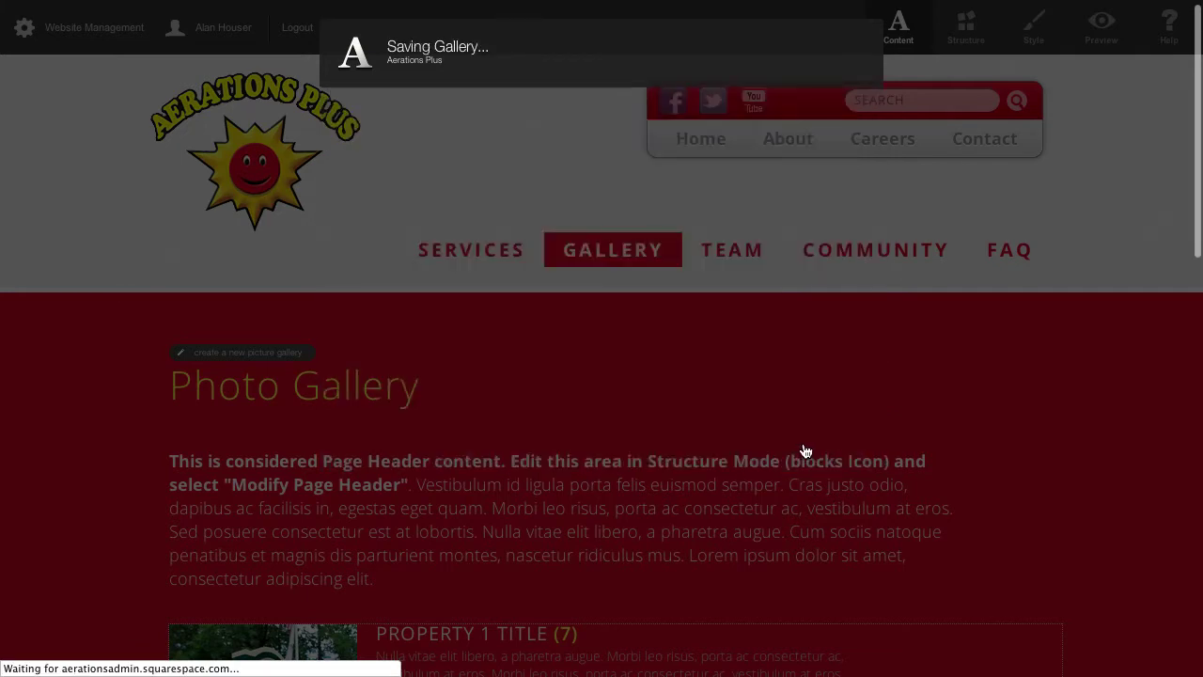
scroll(989, 379, "down", 2)
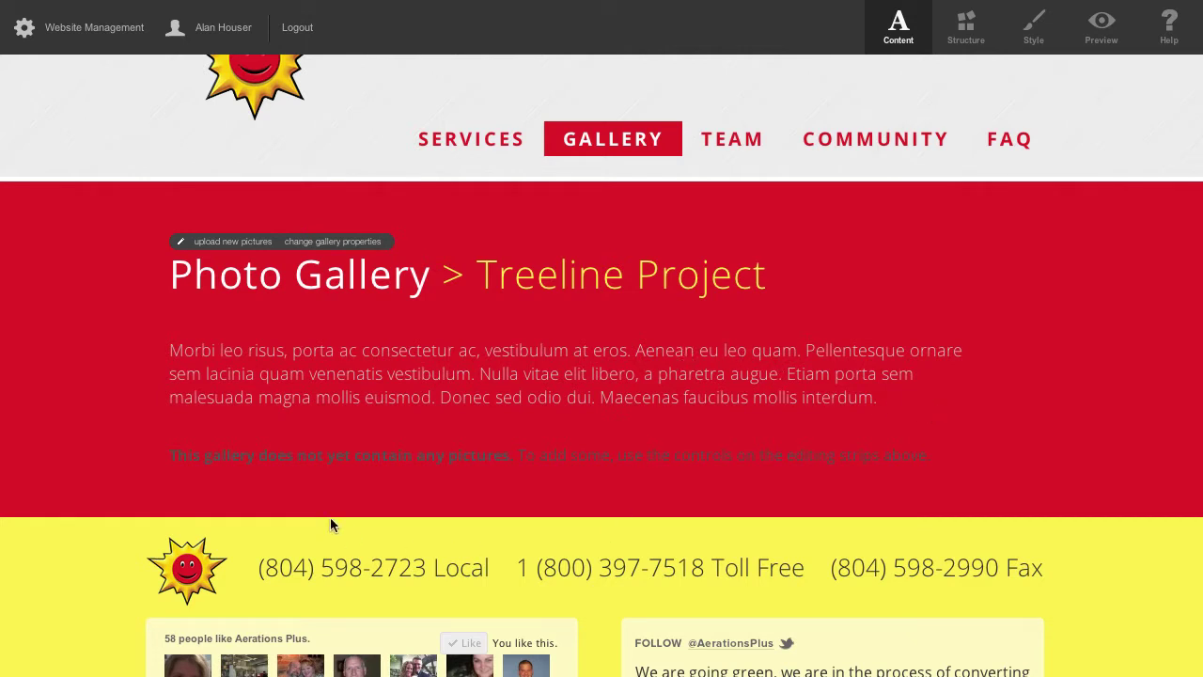
left_click_drag(174, 458, 961, 453)
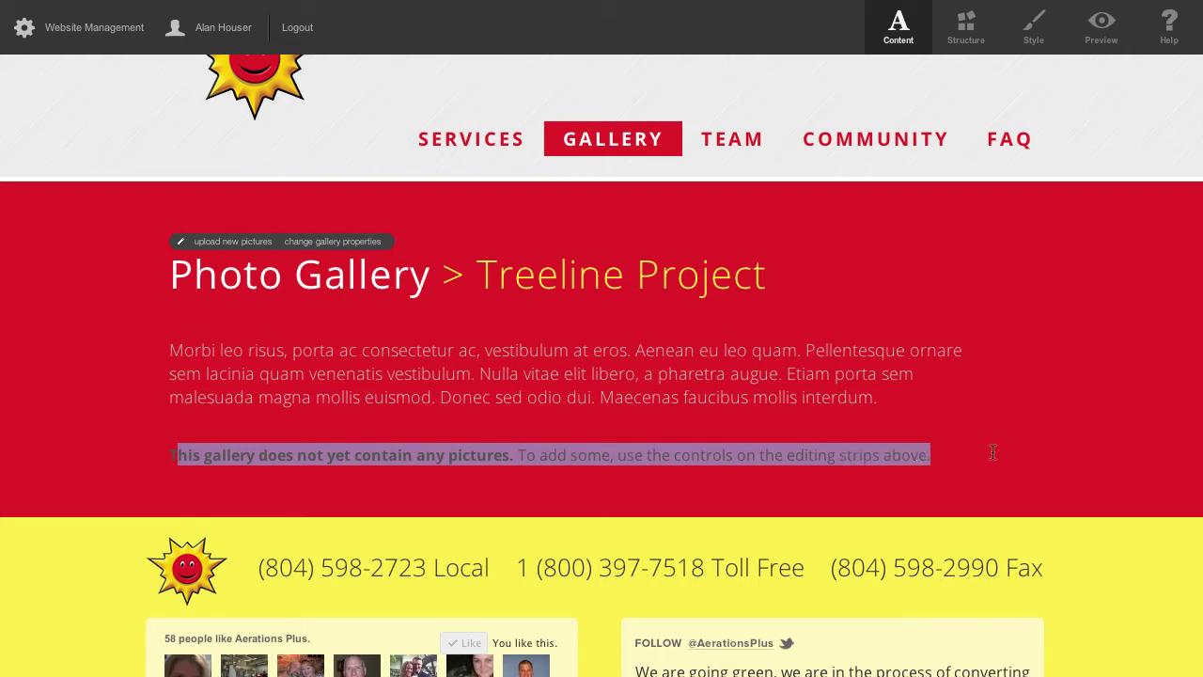
left_click(686, 482)
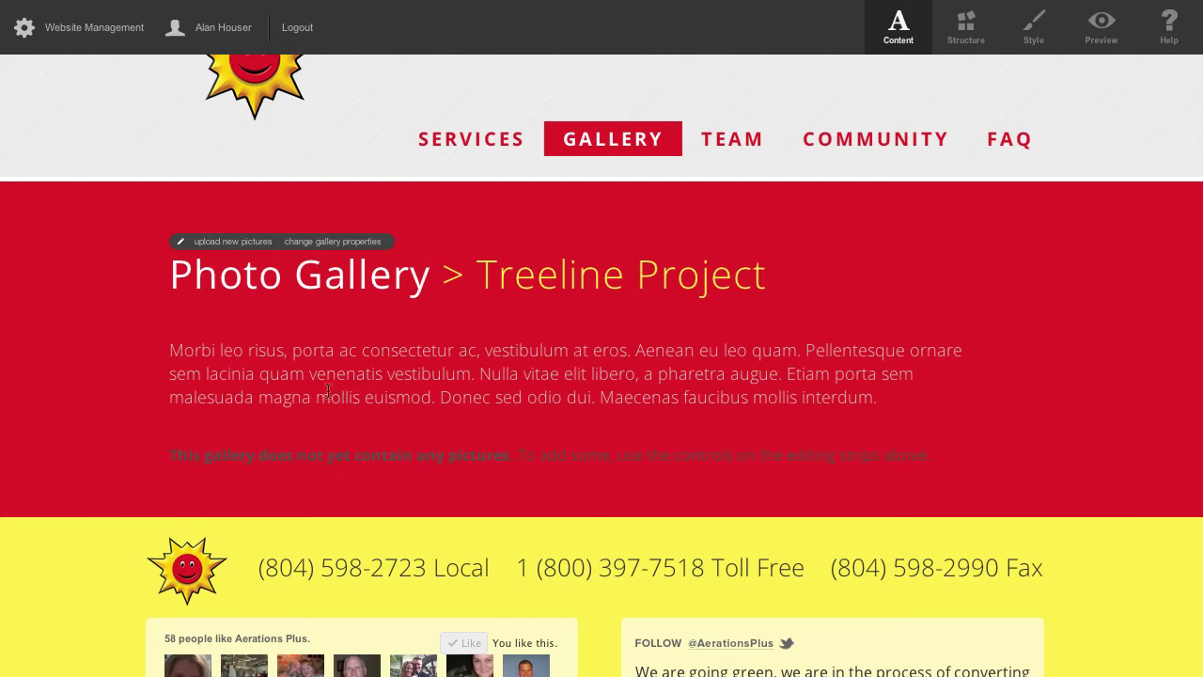
View the Treeline Project gallery's properties and its picture upload dialog, cancel both without changes, and reload the page
left_click(335, 244)
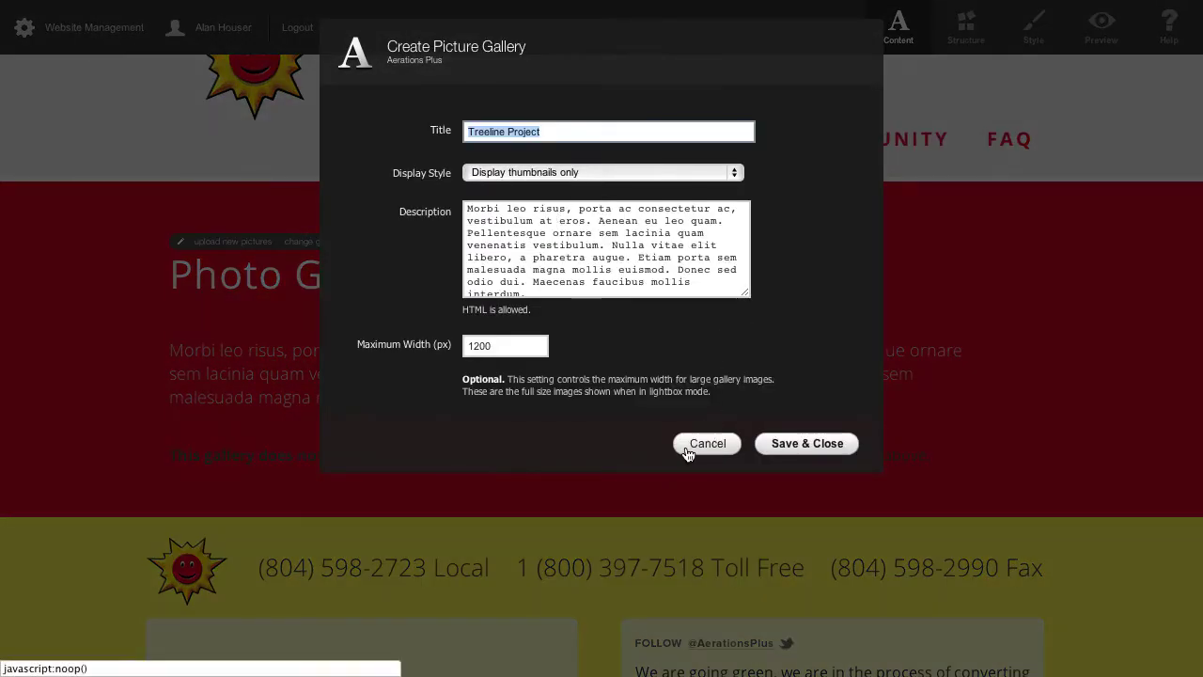
left_click(693, 444)
left_click(249, 245)
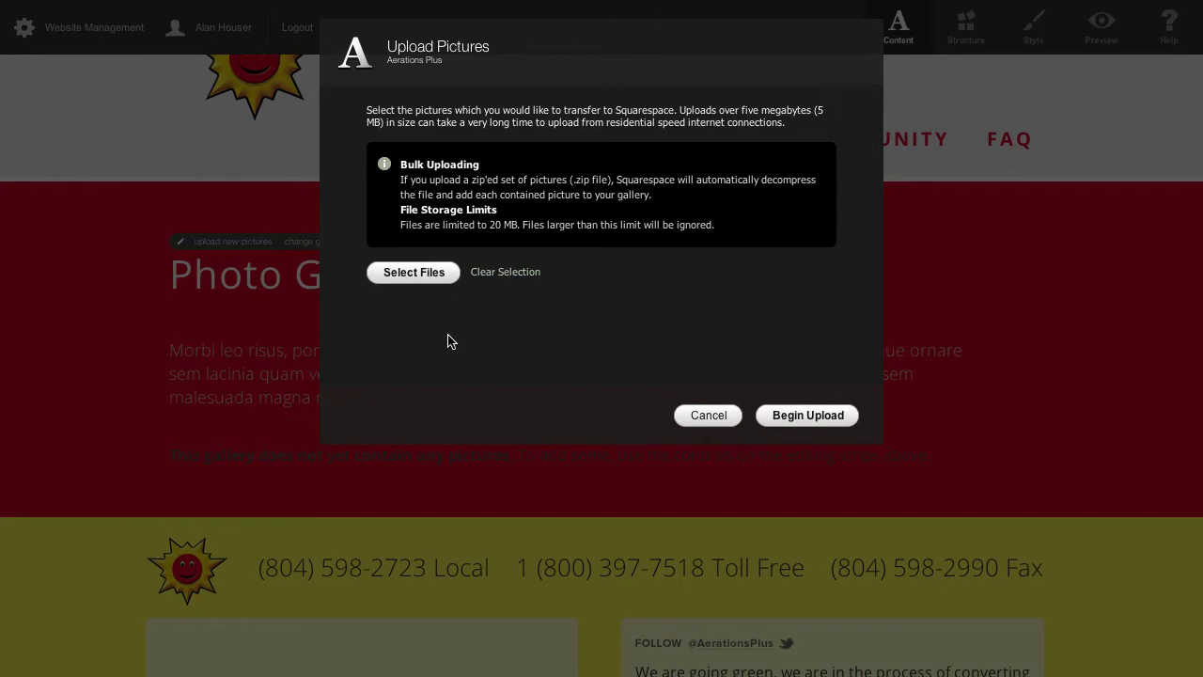
left_click(708, 415)
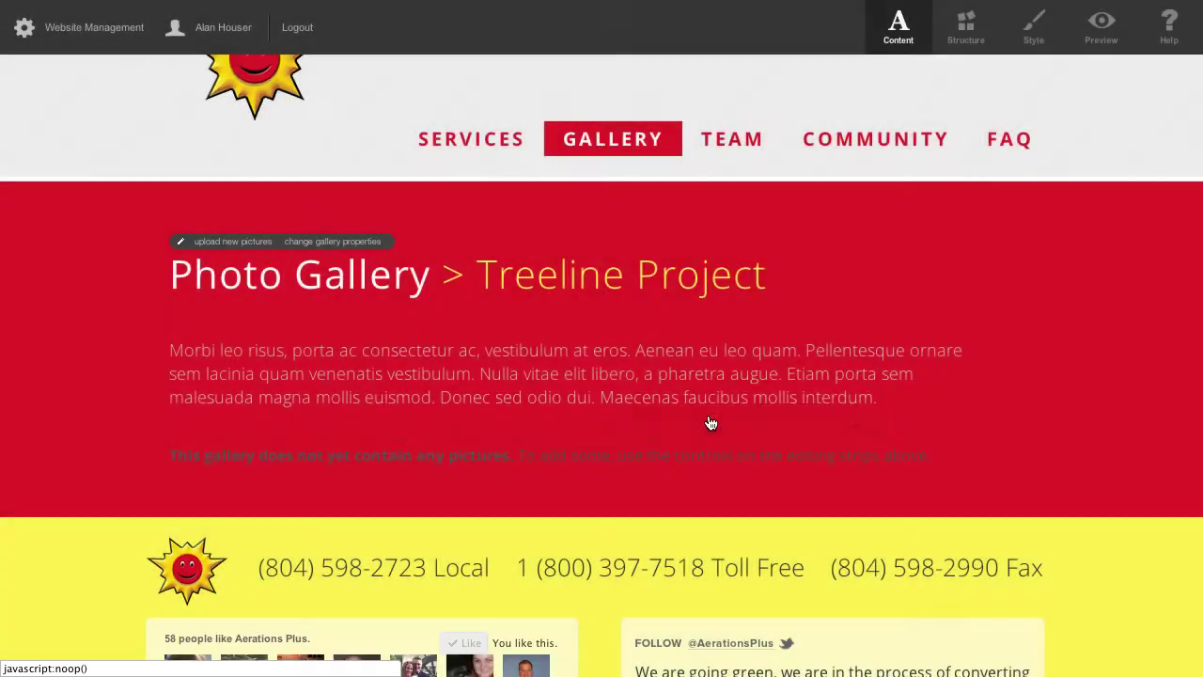
right_click(292, 325)
left_click(322, 364)
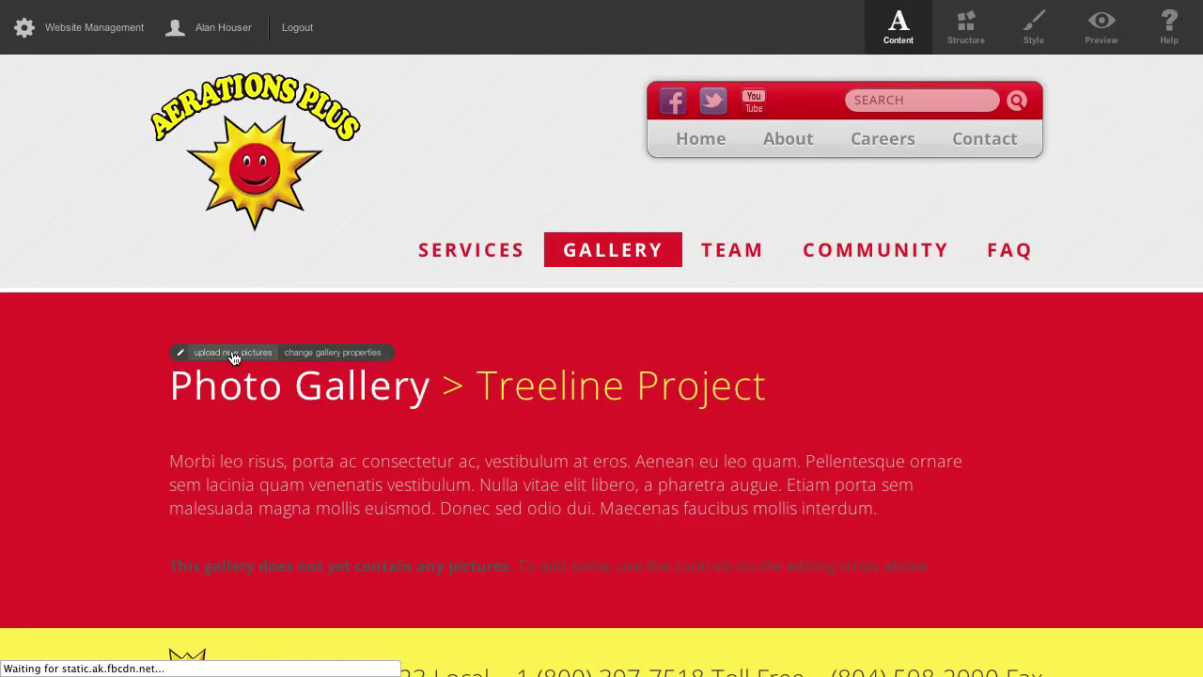
Start choosing pictures to upload to the gallery and browse to the Aerations Demo folder on the Desktop
left_click(262, 361)
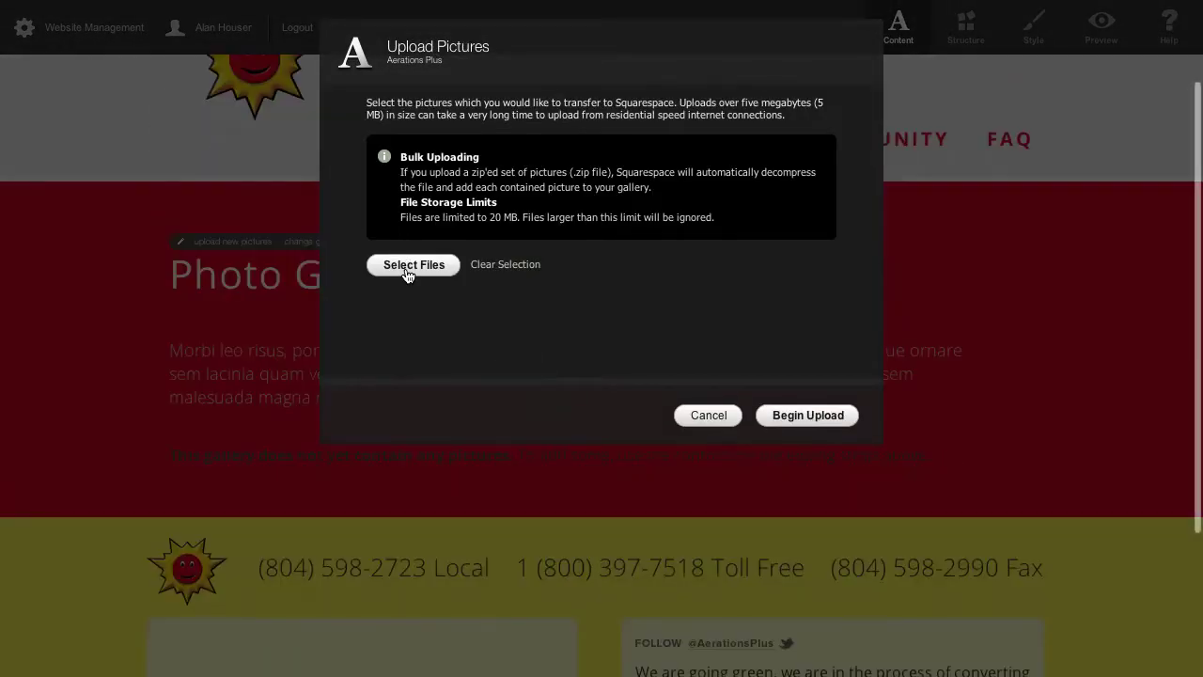
left_click(412, 267)
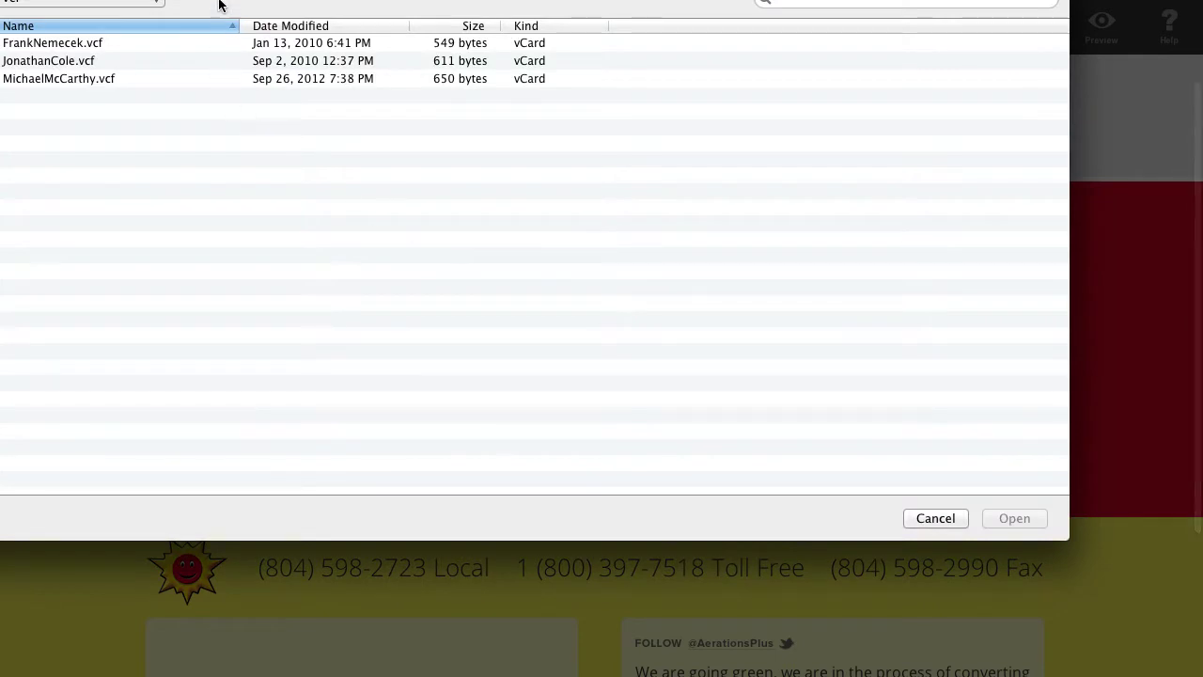
left_click_drag(262, 0, 384, 8)
left_click(10, 104)
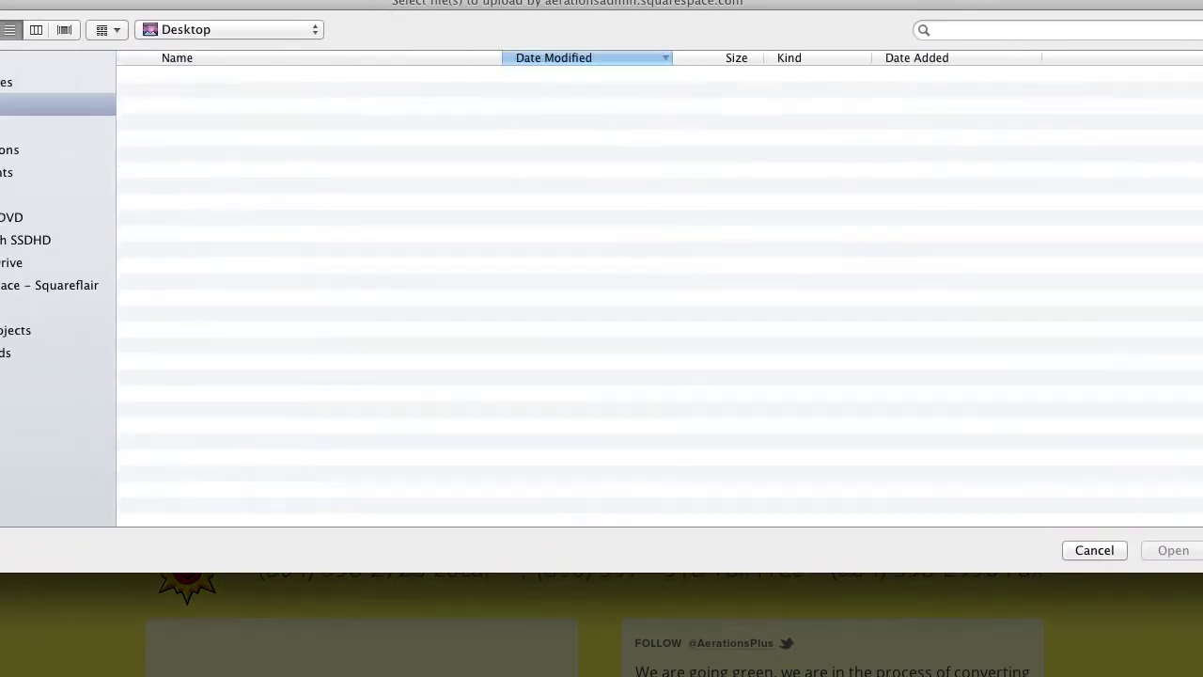
double_click(221, 74)
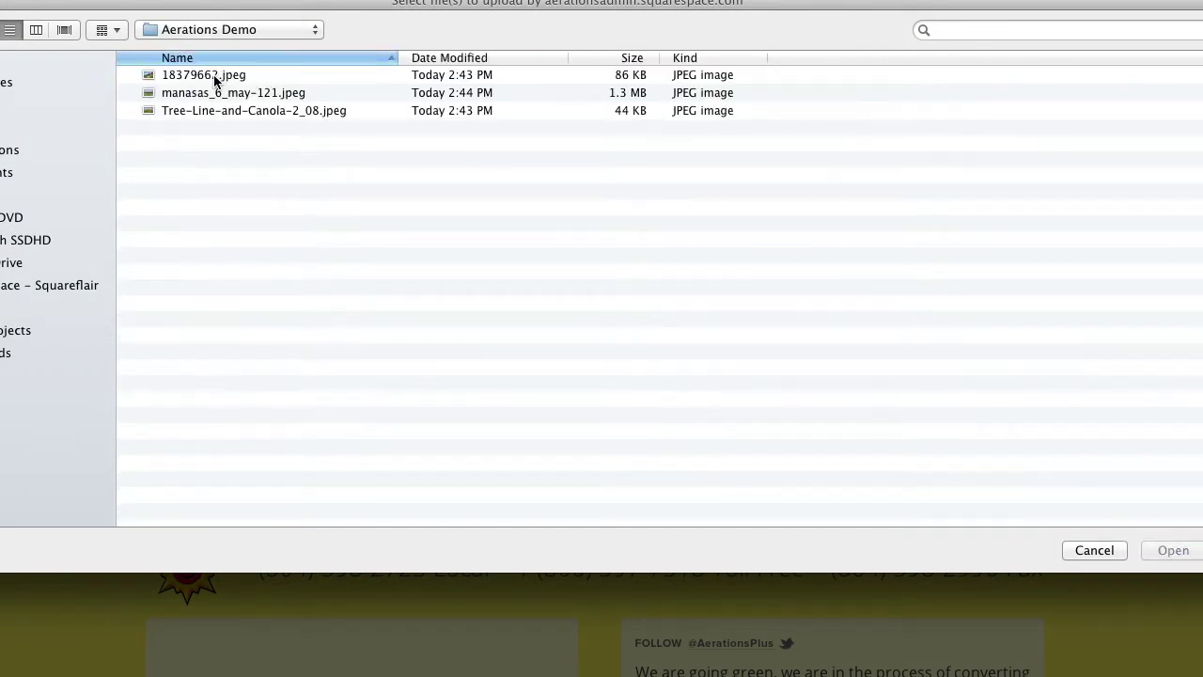
Select 18379662.jpeg, manasas_6_may-121.jpeg and Tree-Line-and-Canola-2_08.jpeg together and upload them to the gallery
left_click(214, 81)
left_click(209, 111, "shift")
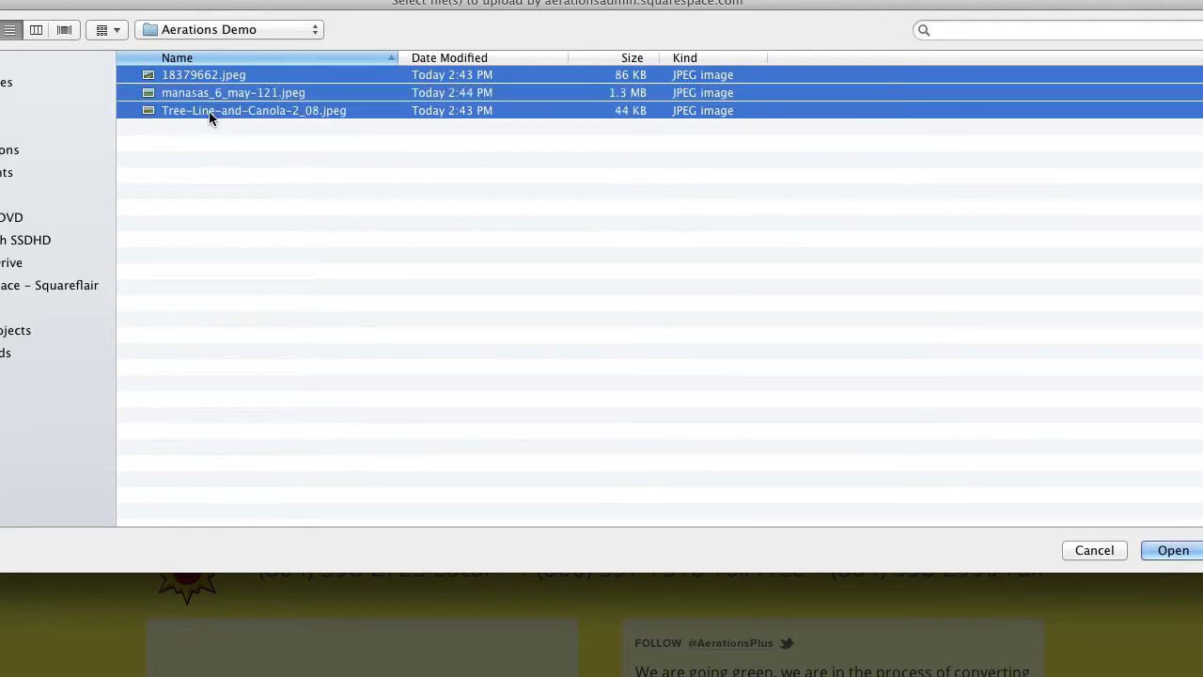
left_click(209, 188)
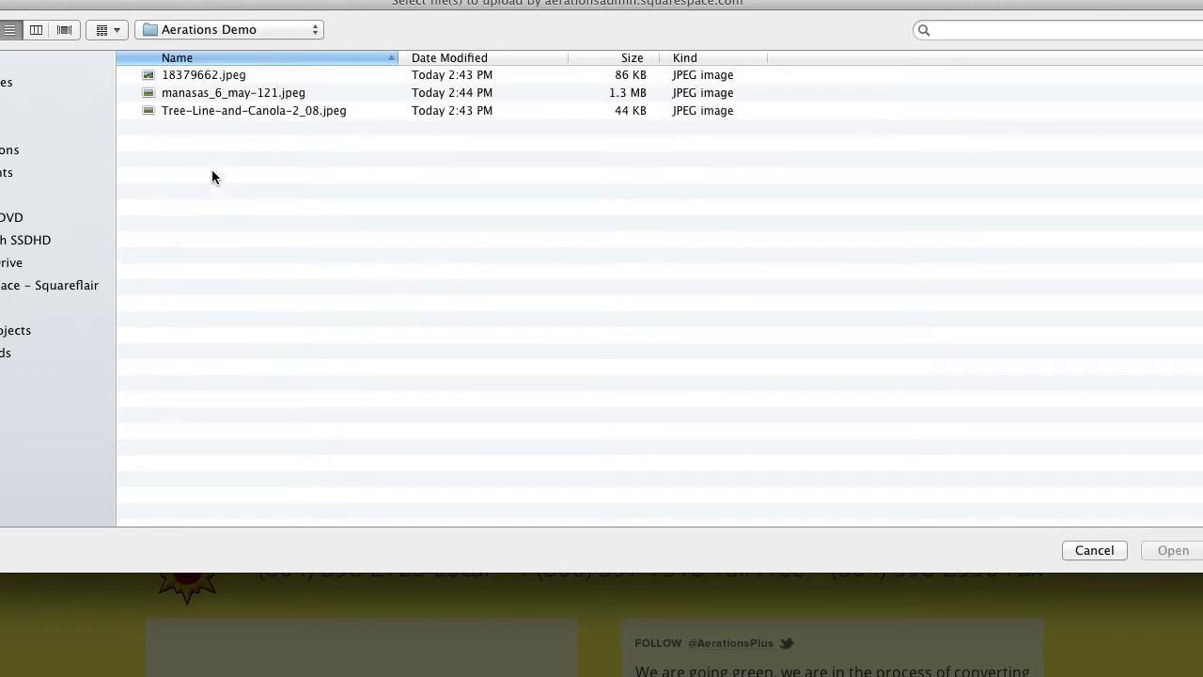
left_click(217, 112)
left_click(203, 77, "shift")
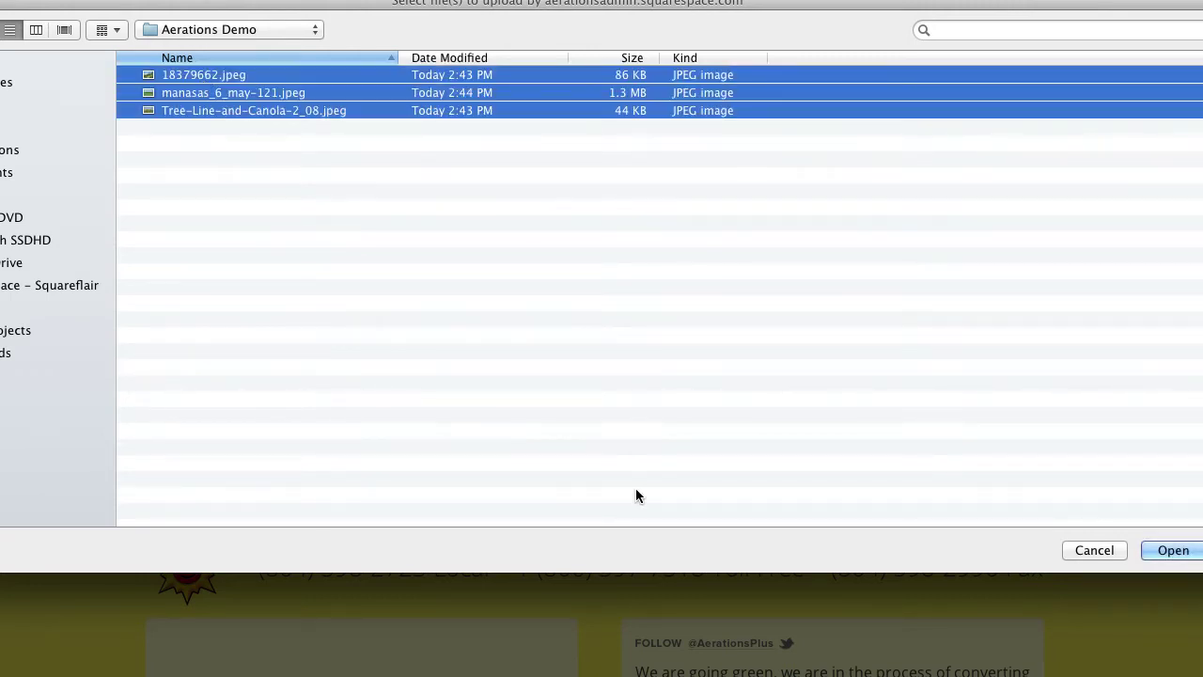
left_click(1149, 548)
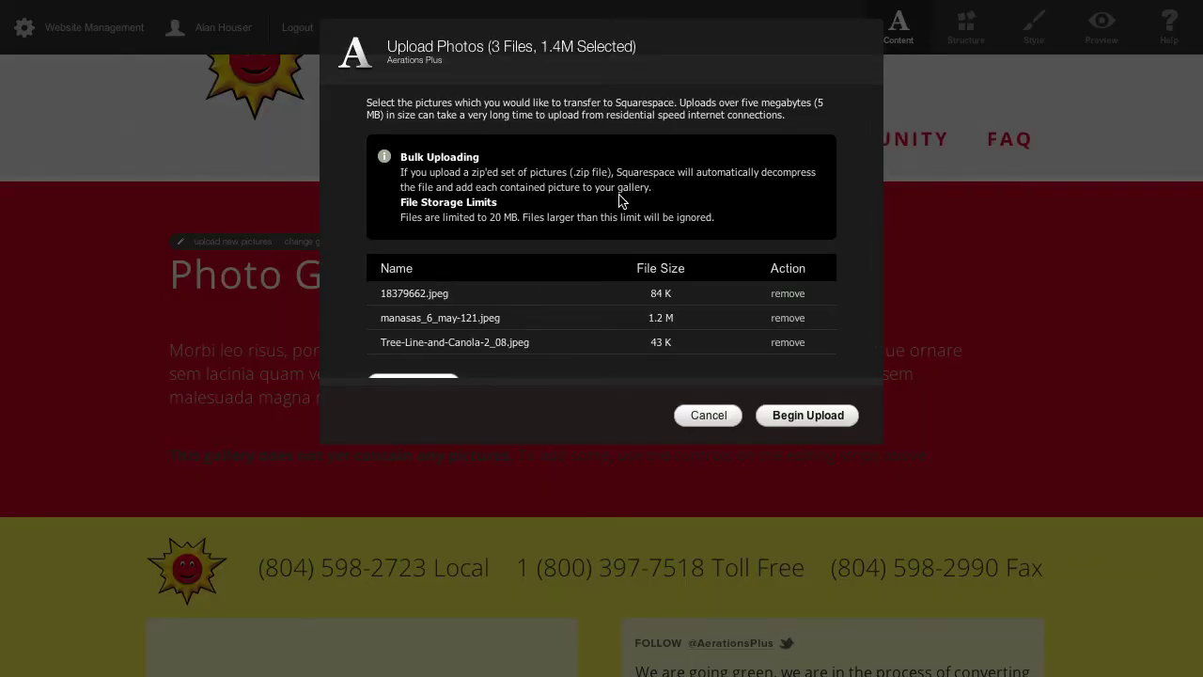
scroll(619, 200, "down", 2)
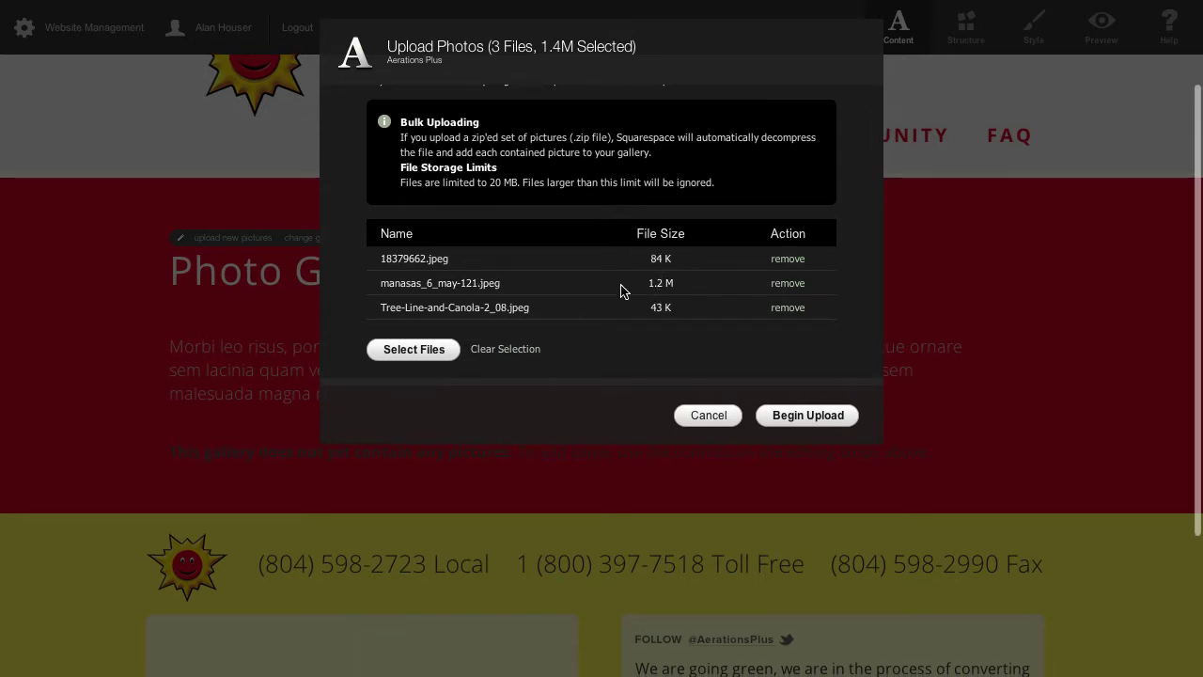
left_click(807, 419)
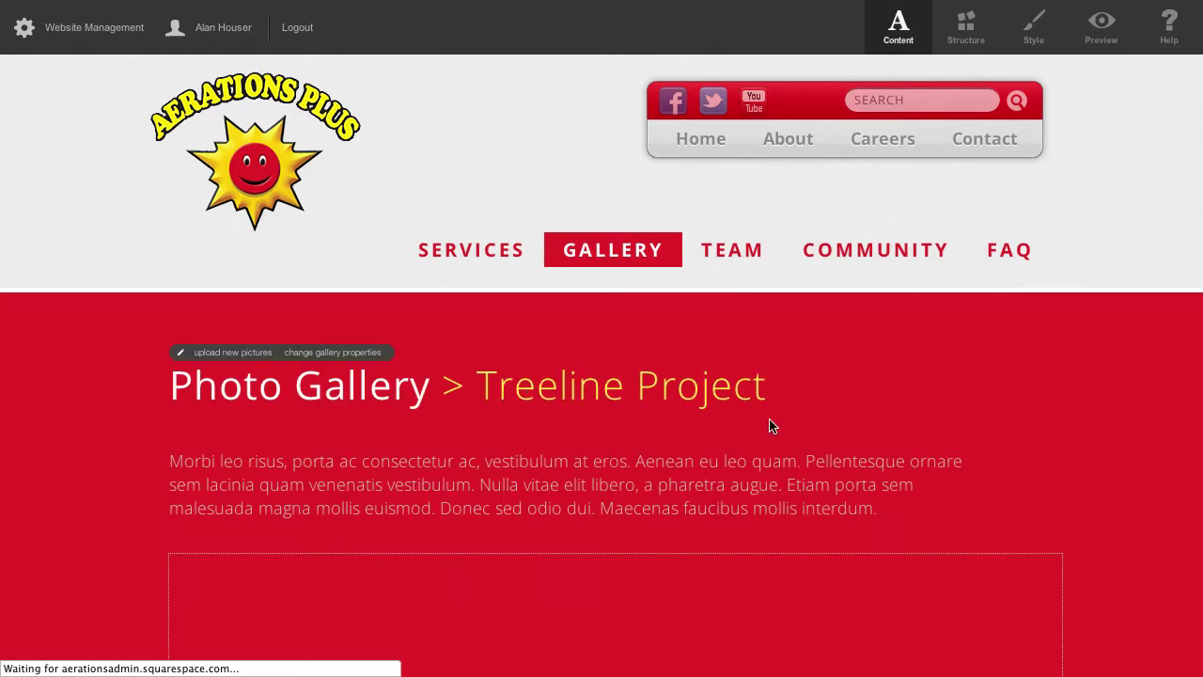
Look over the uploaded pictures in content editing and check the gallery's thumbnails in preview mode, reloading the page
scroll(989, 398, "down", 5)
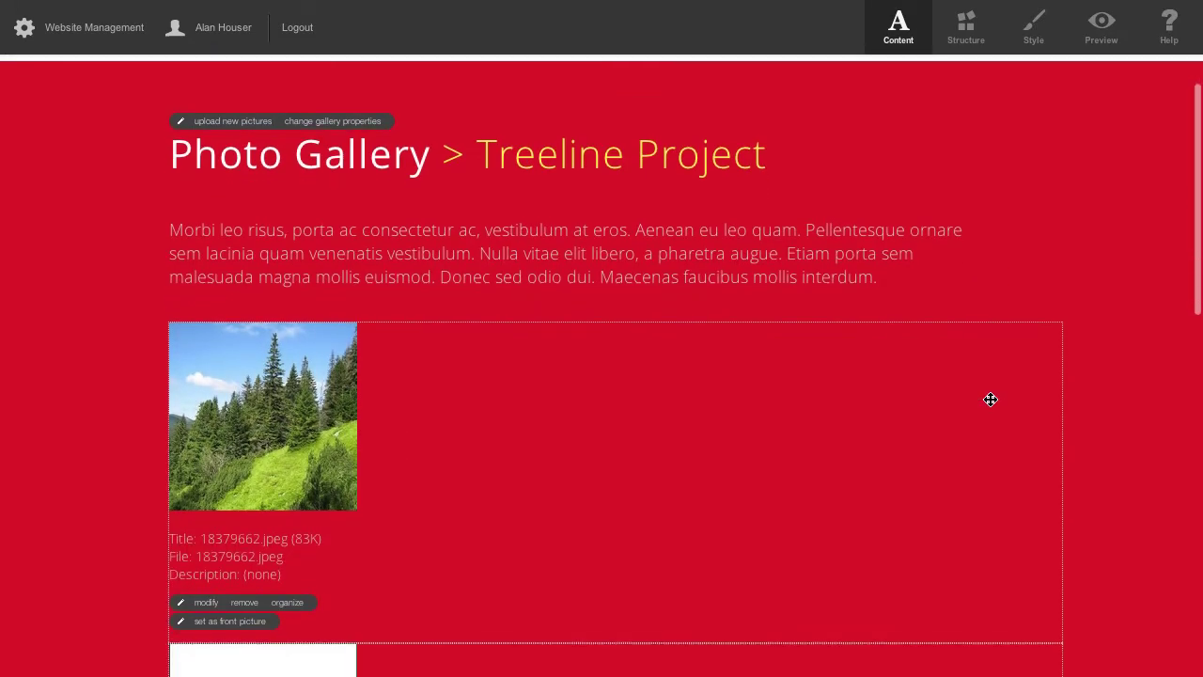
scroll(991, 397, "down", 3)
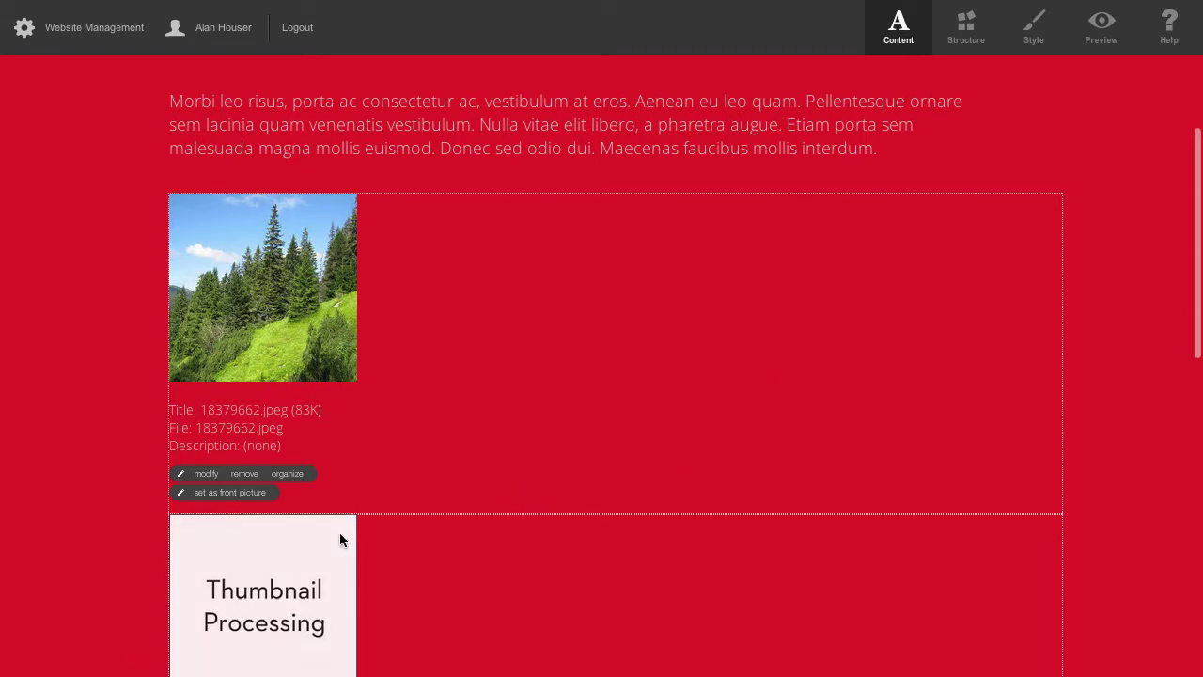
scroll(521, 451, "down", 2)
scroll(522, 452, "down", 5)
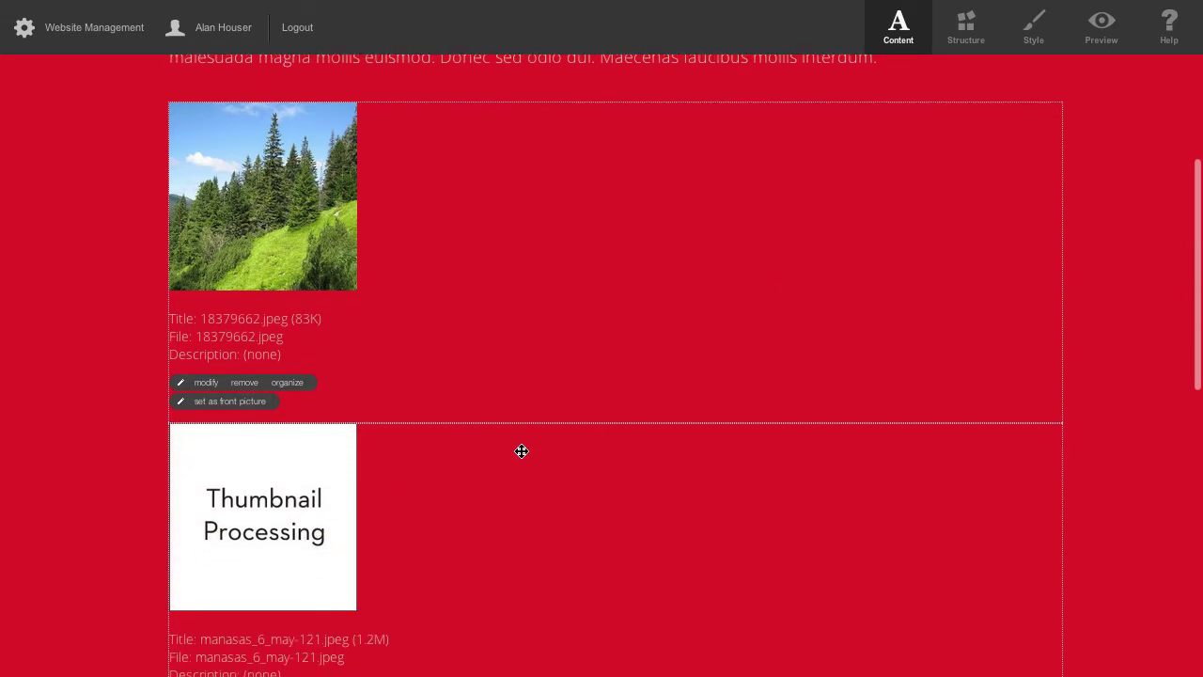
scroll(522, 451, "up", 5)
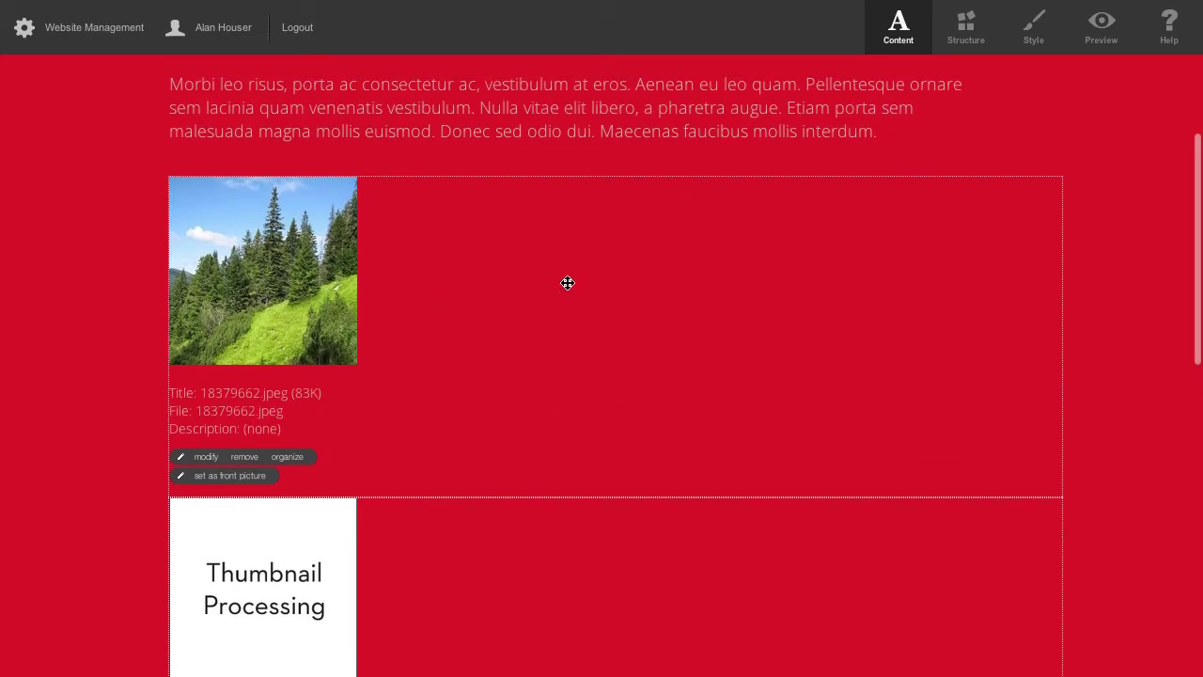
left_click(1105, 30)
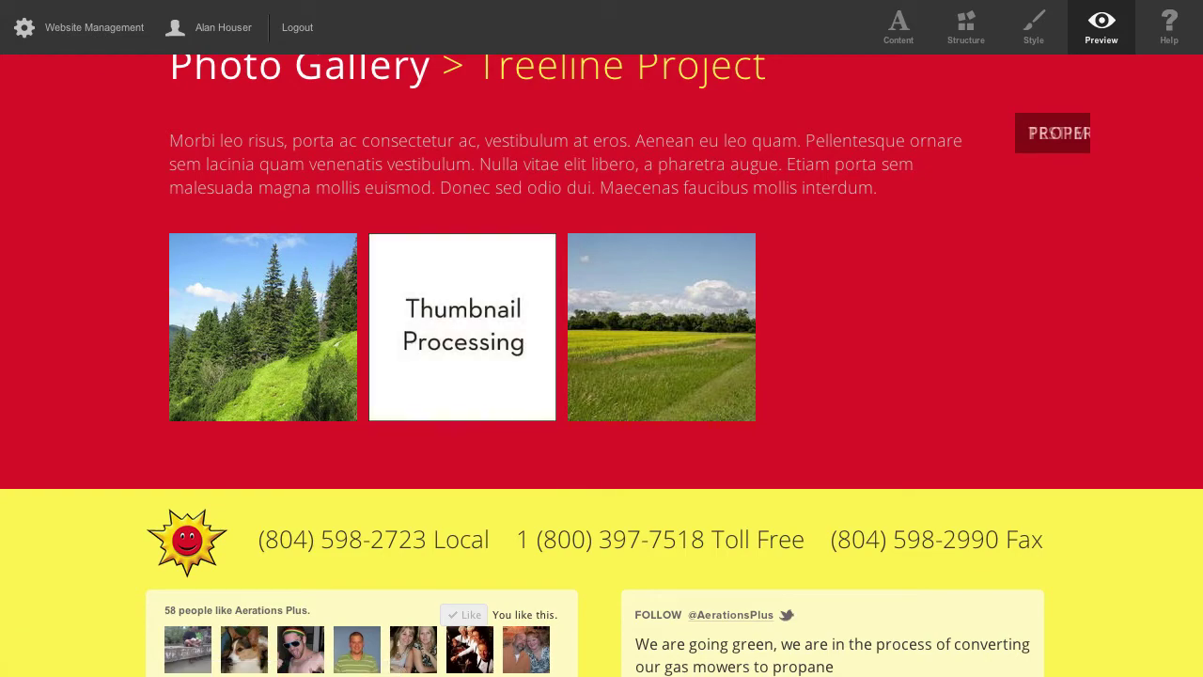
key("super+r")
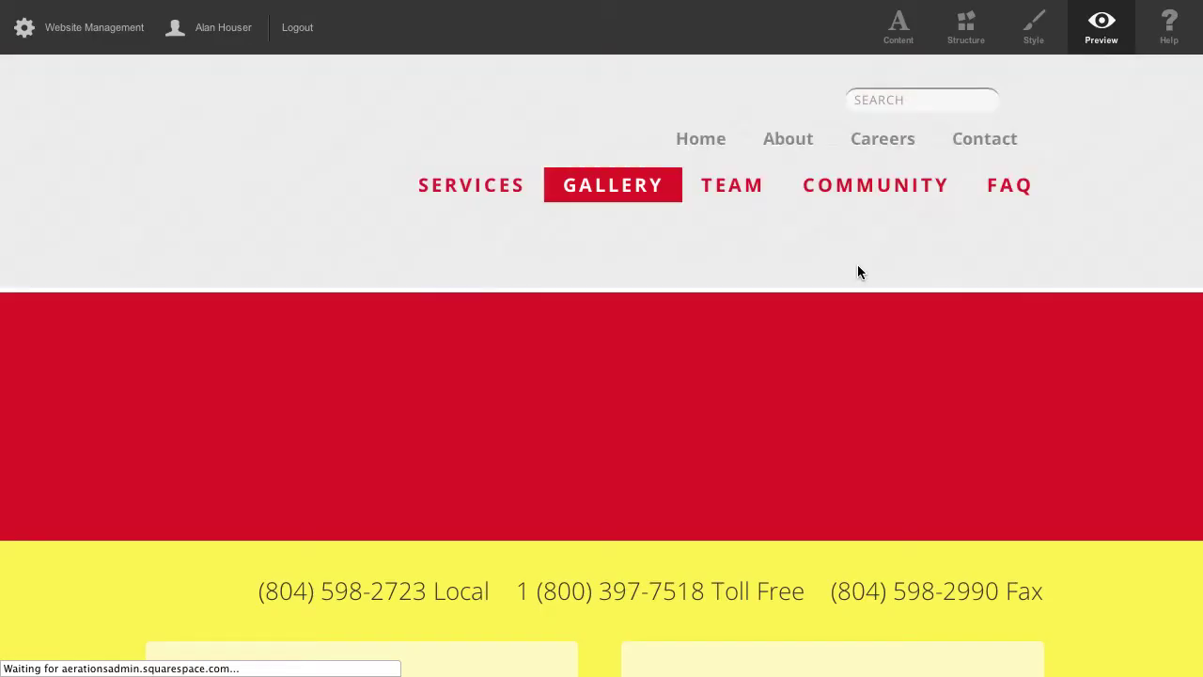
scroll(866, 307, "up", 2)
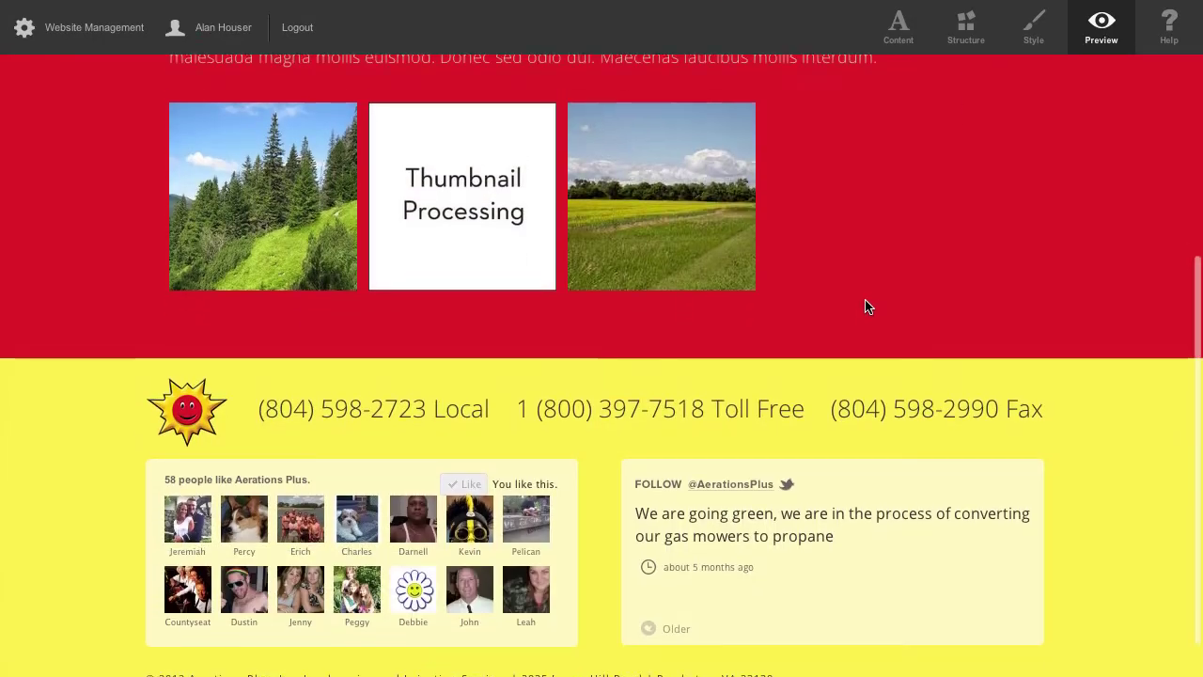
Return to content editing and remove the picture manasas_6_may-121.jpeg from the gallery
left_click(901, 28)
scroll(832, 383, "down", 5)
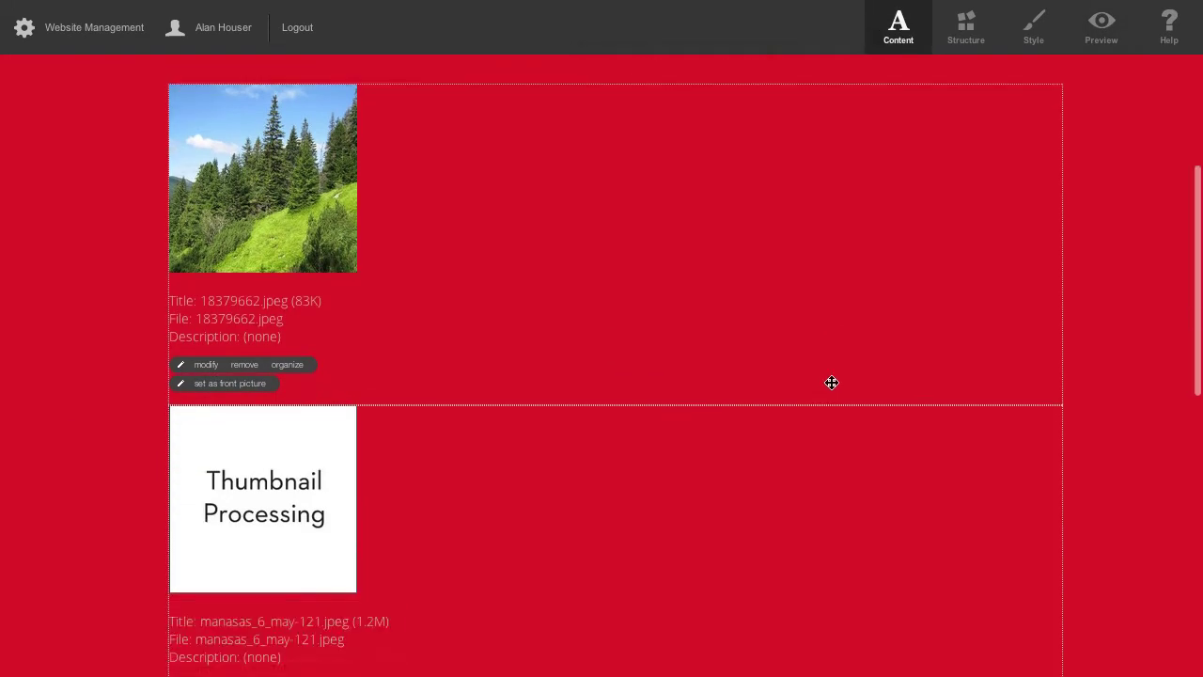
scroll(382, 446, "up", 3)
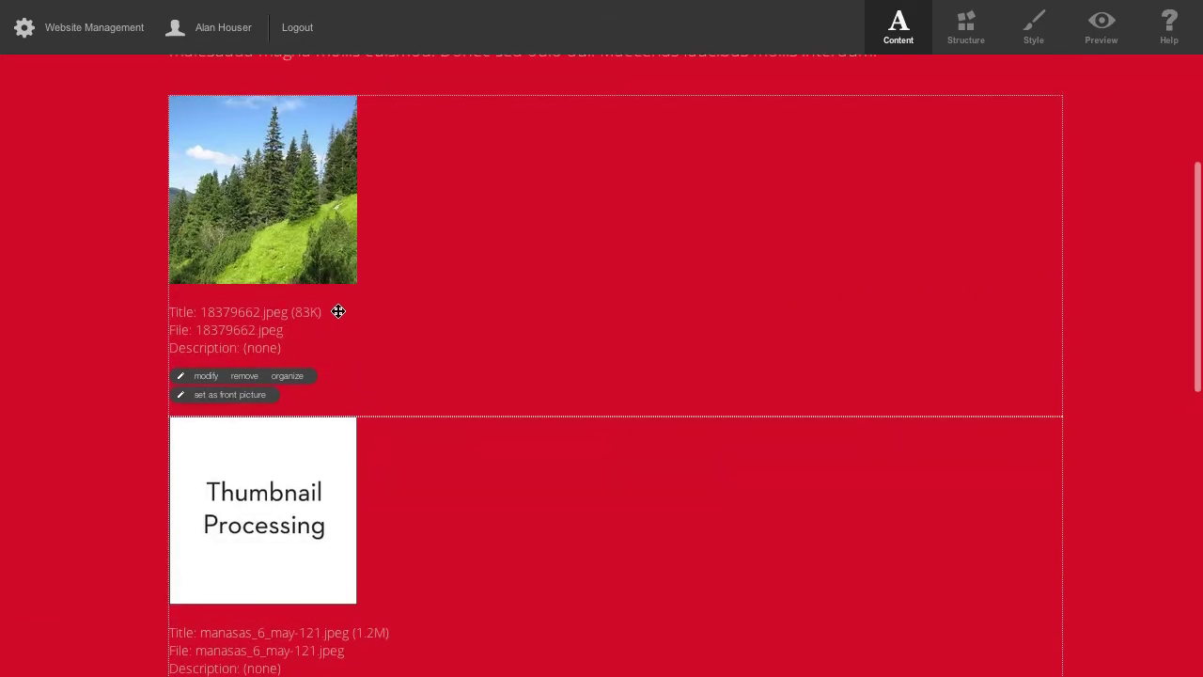
scroll(339, 311, "down", 5)
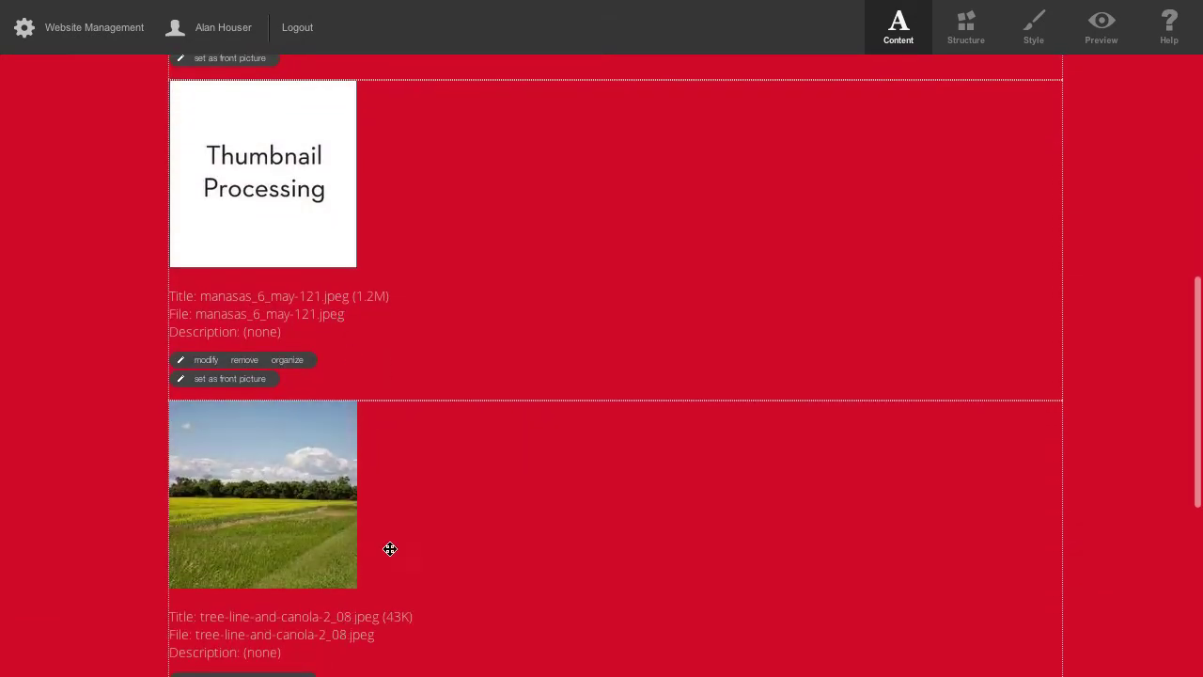
scroll(542, 295, "up", 1)
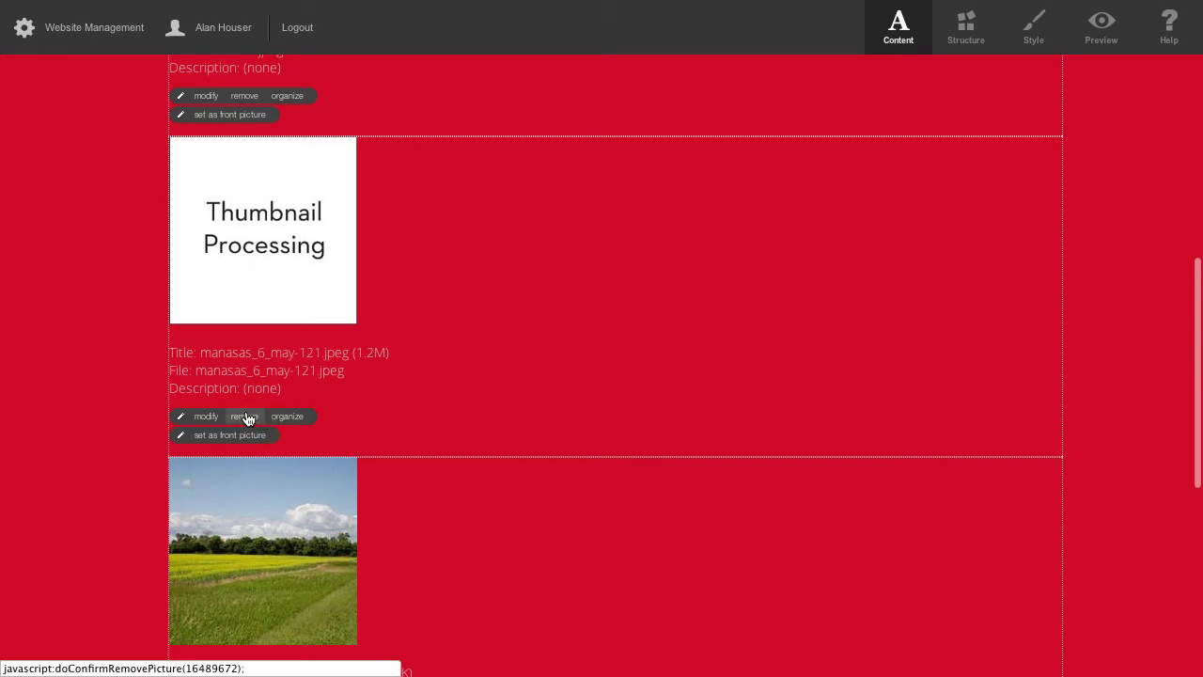
left_click(246, 418)
left_click(269, 436)
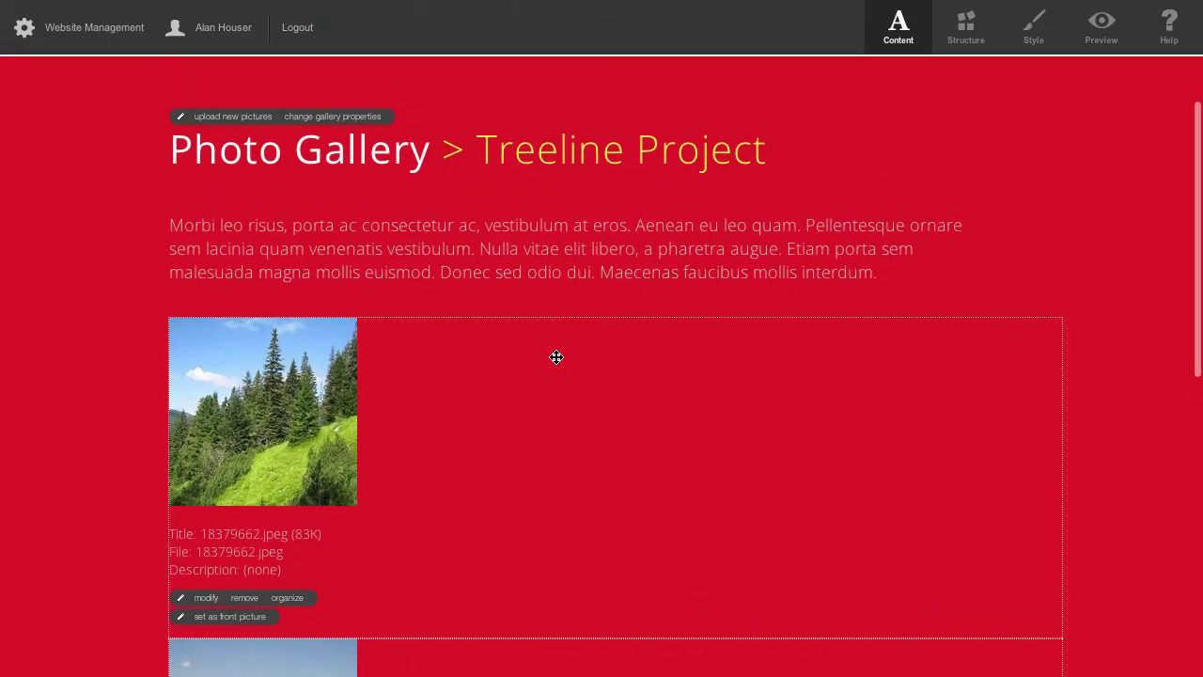
Upload manasas_6_may-121.jpeg from the Aerations Demo folder to the Treeline Project gallery again
left_click(253, 120)
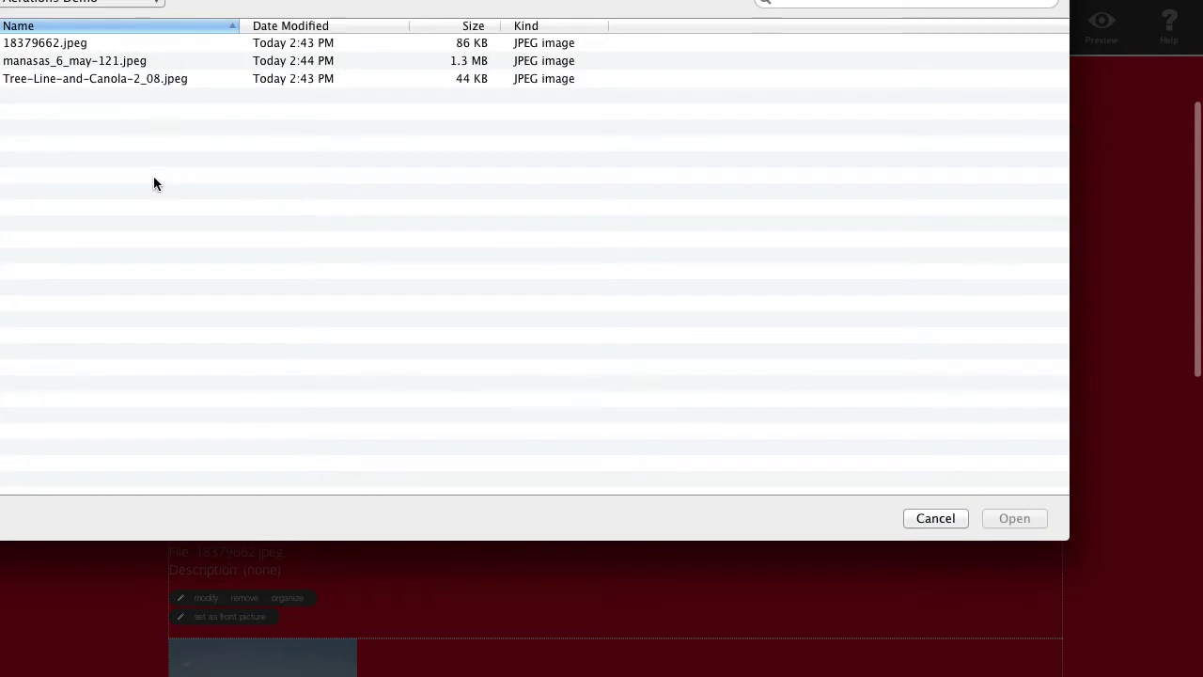
double_click(68, 61)
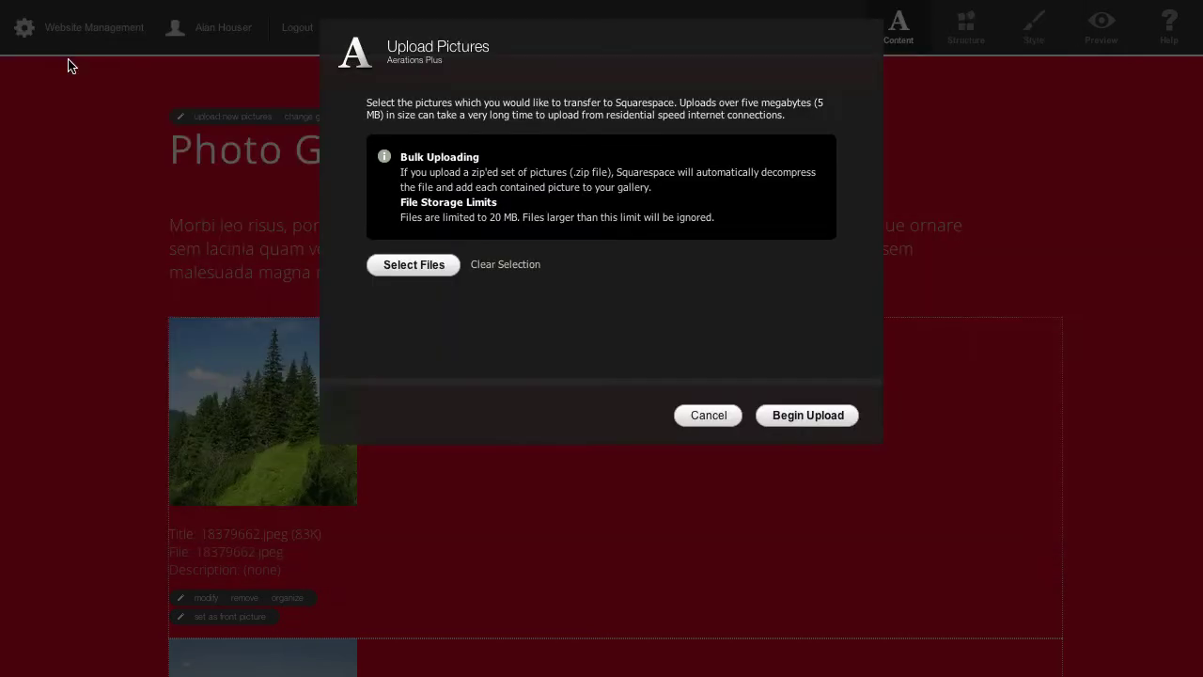
left_click(808, 413)
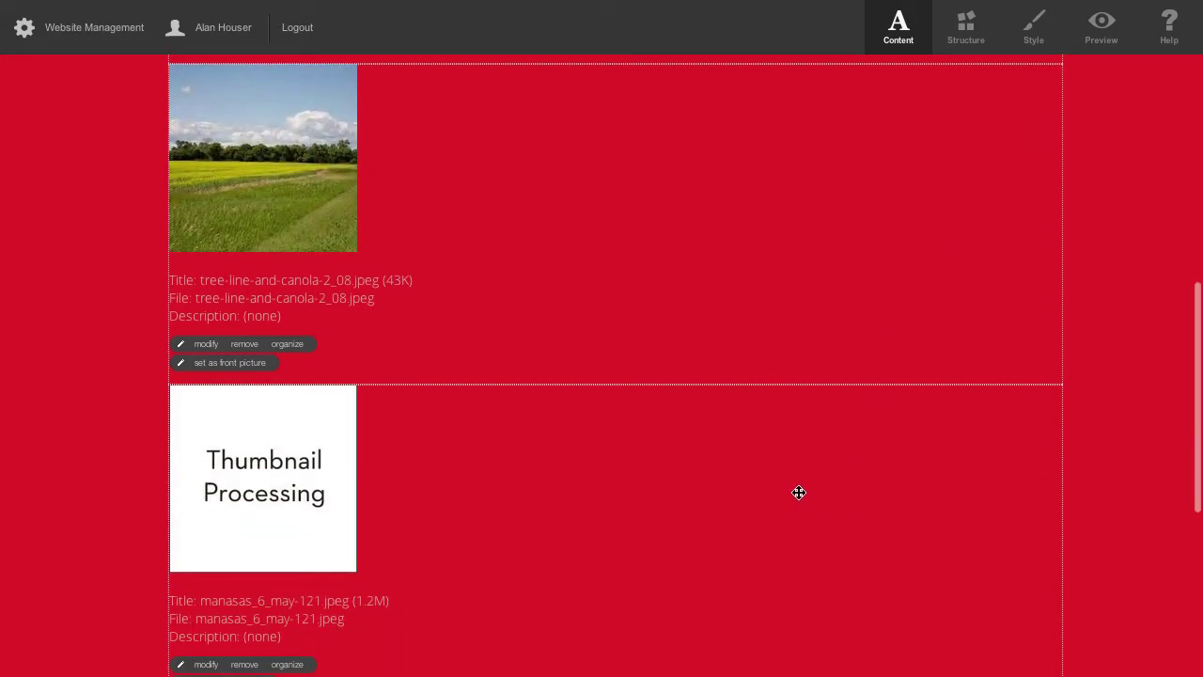
Move the picture 18379662.jpeg below tree-line-and-canola-2_08.jpeg in the gallery order
scroll(628, 365, "up", 4)
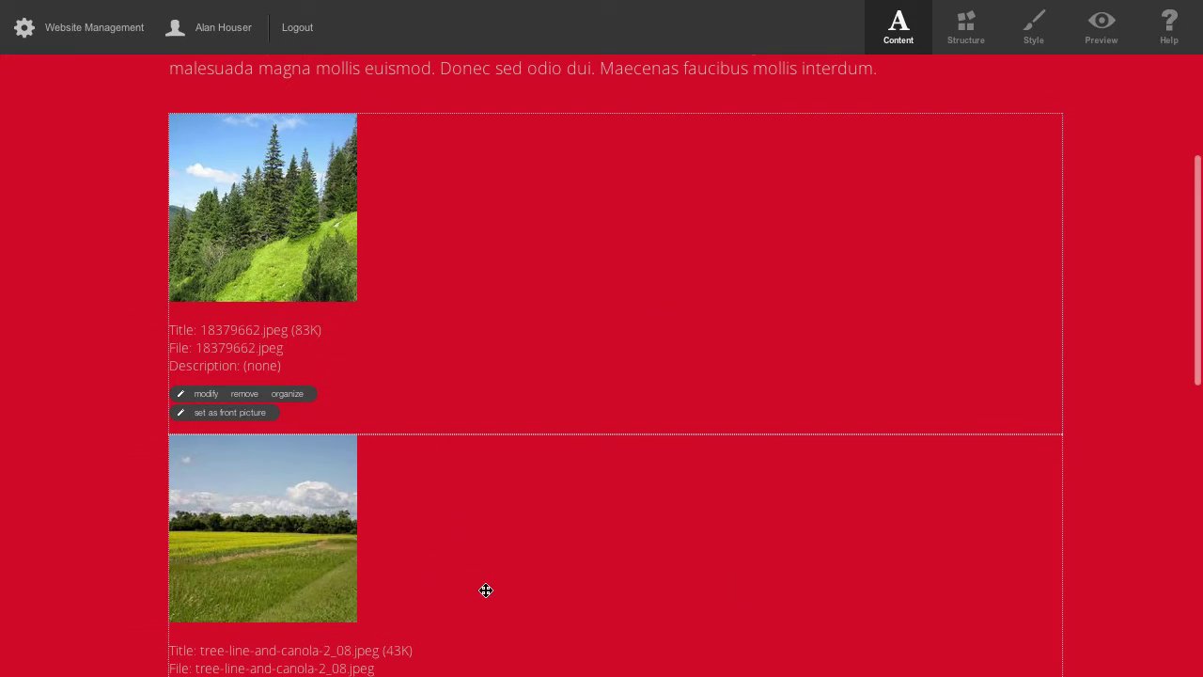
left_click_drag(484, 226, 479, 375)
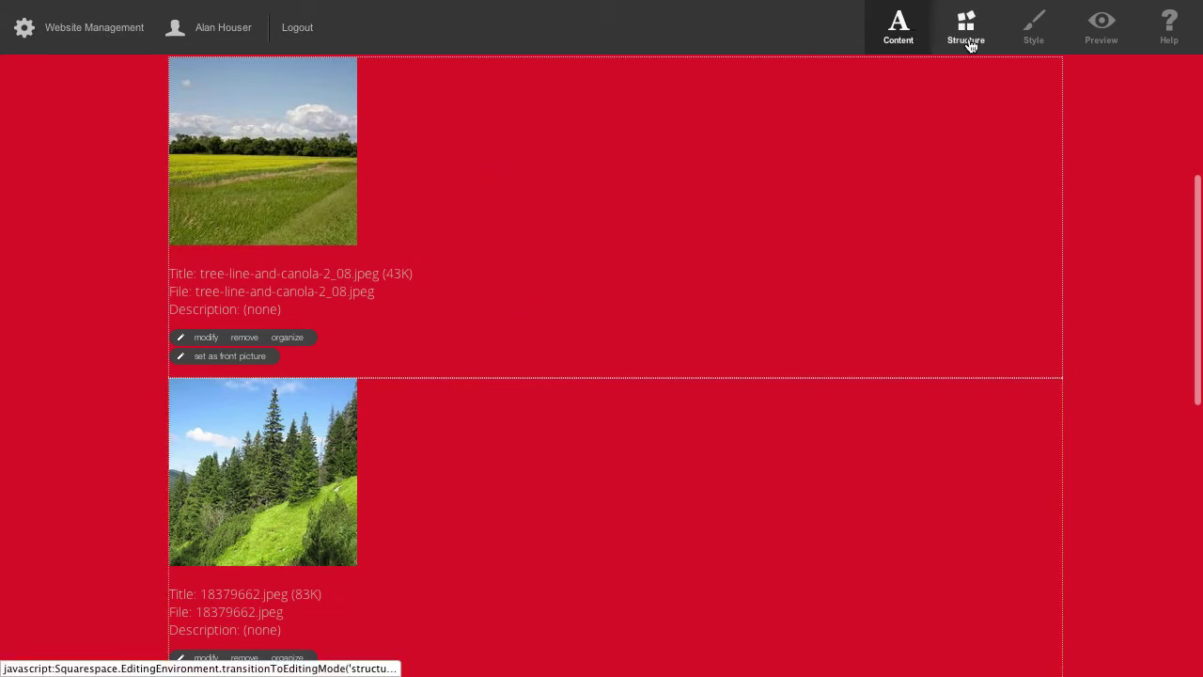
Check the new picture order in preview mode and set 18379662.jpeg as the Treeline Project gallery's front picture in content editing
left_click(1100, 28)
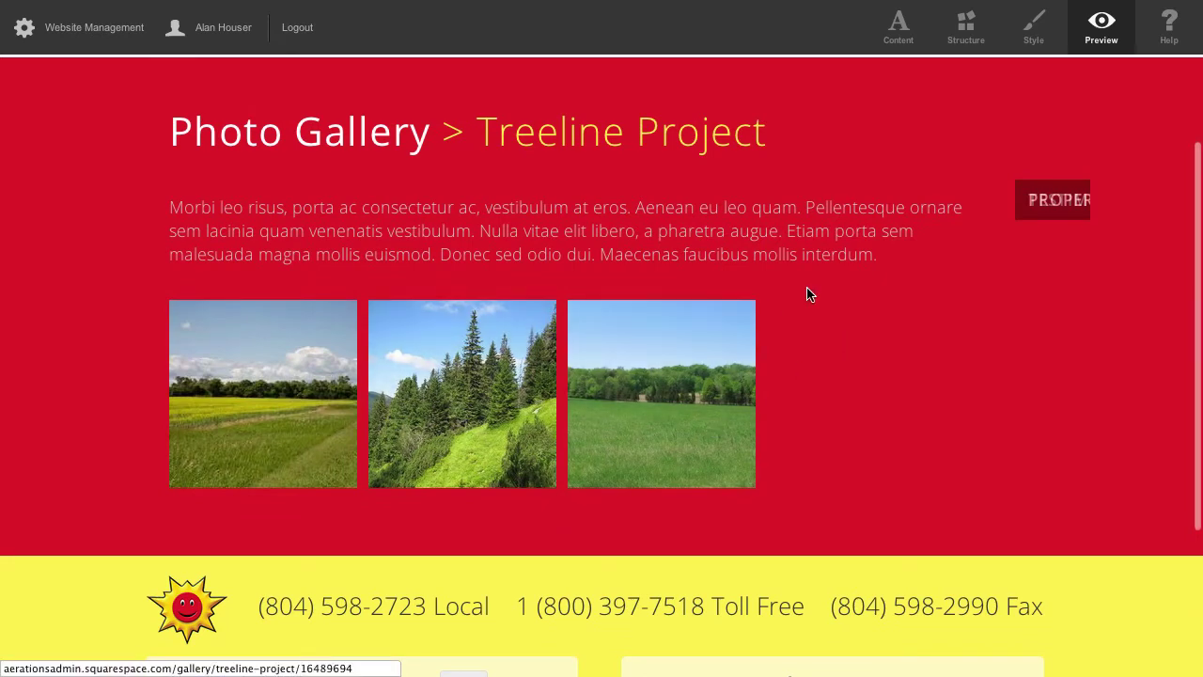
left_click(899, 27)
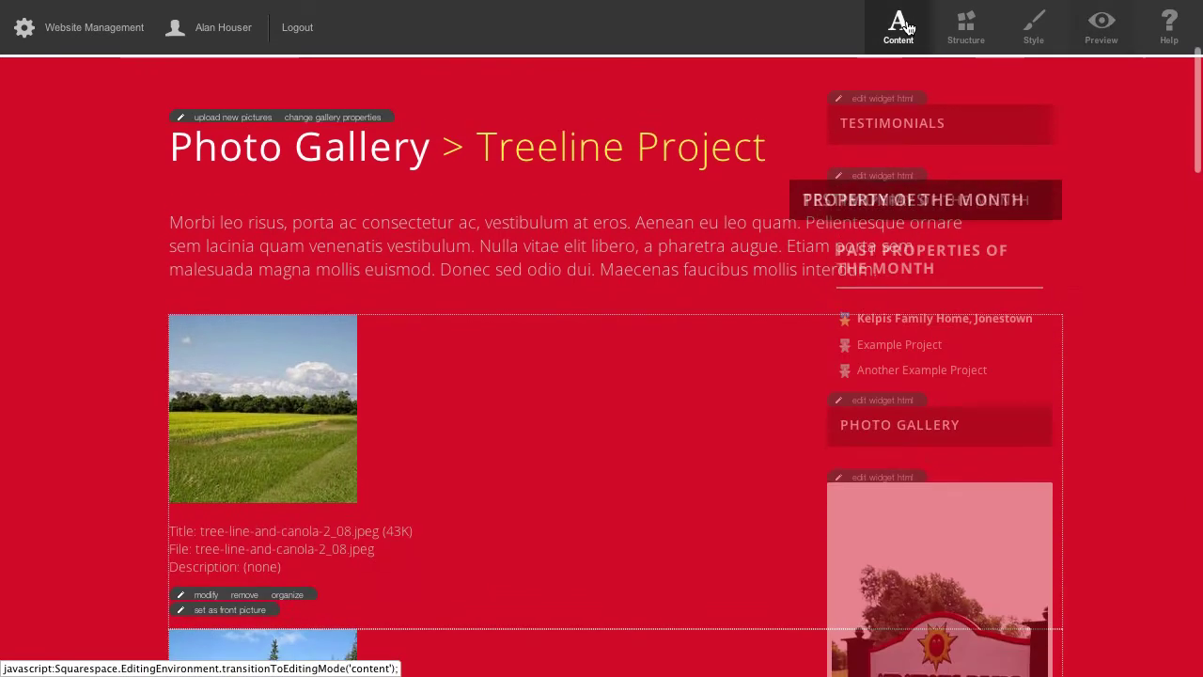
scroll(541, 378, "down", 6)
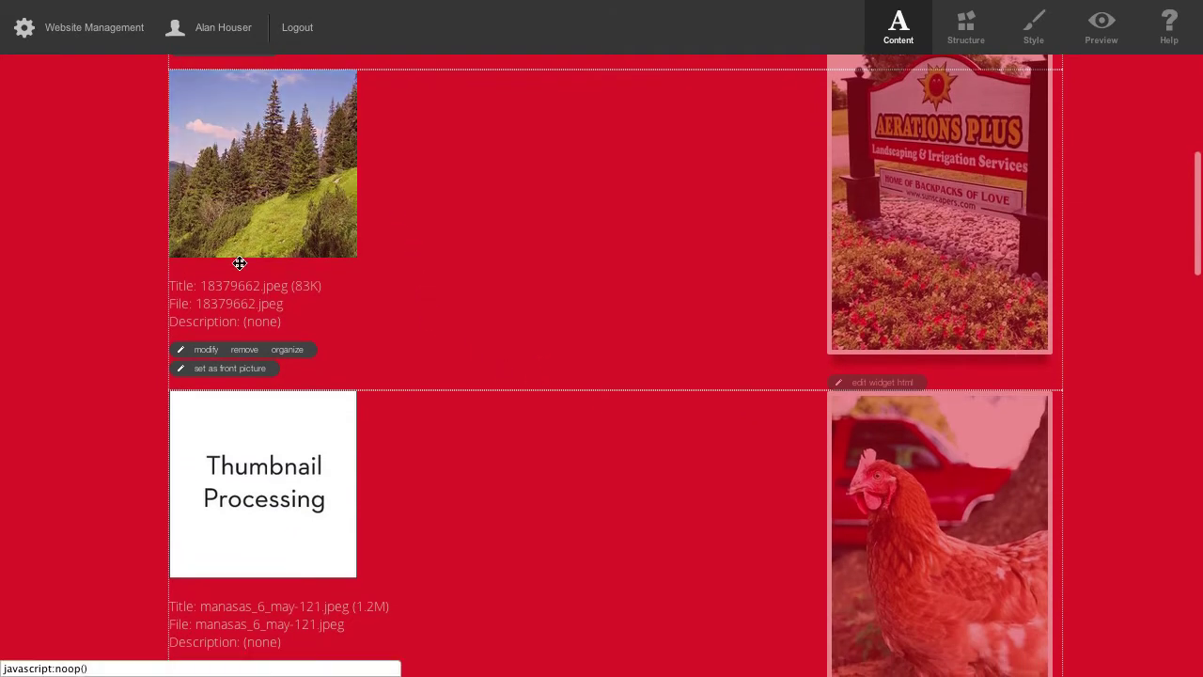
left_click(227, 374)
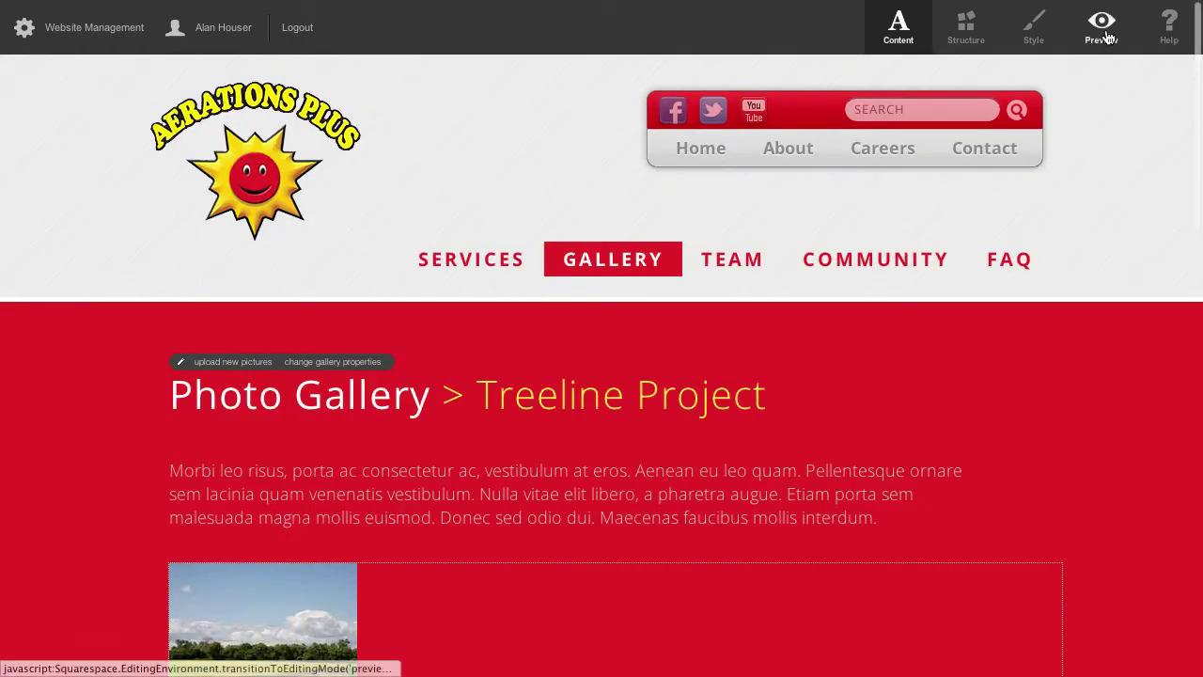
Preview the Treeline Project pictures, then look over the Photo Gallery overview with its list of galleries
left_click(1110, 31)
scroll(737, 540, "down", 2)
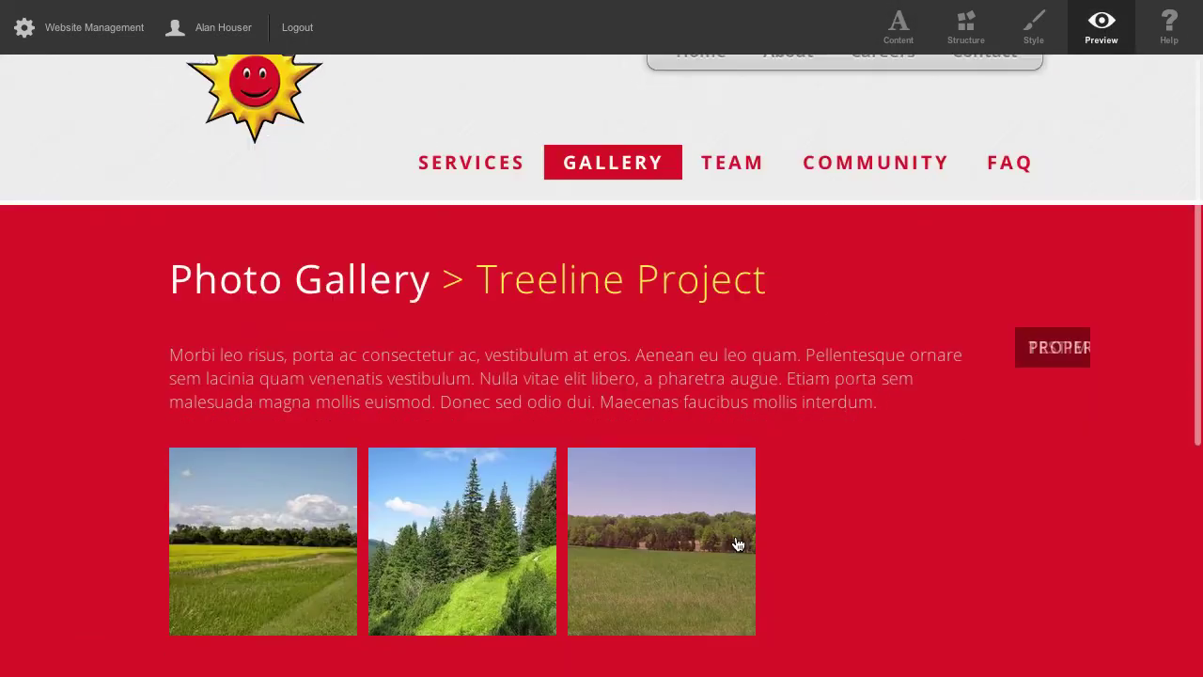
left_click(314, 282)
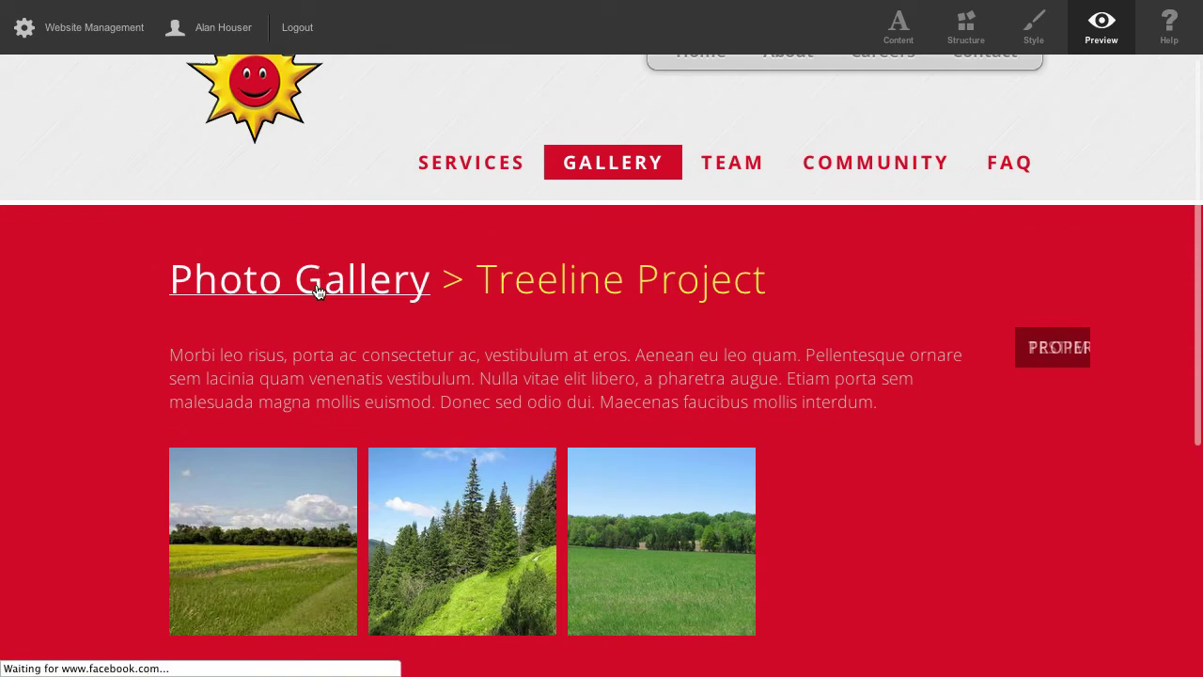
scroll(742, 432, "down", 4)
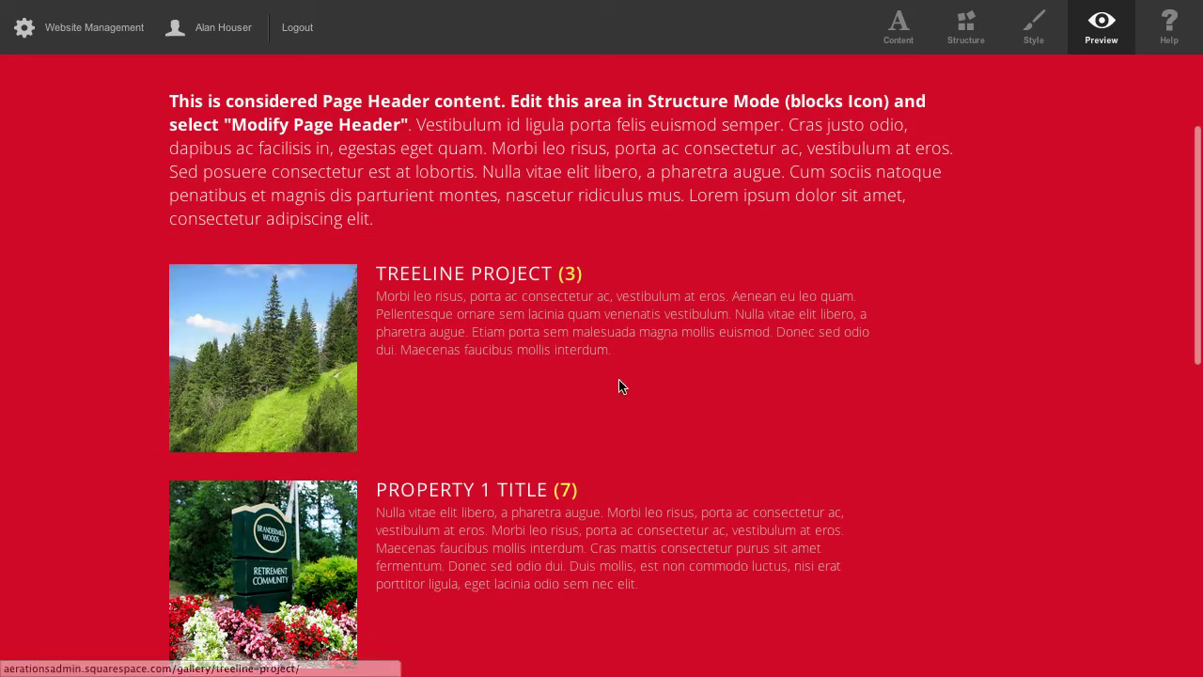
scroll(735, 410, "down", 1)
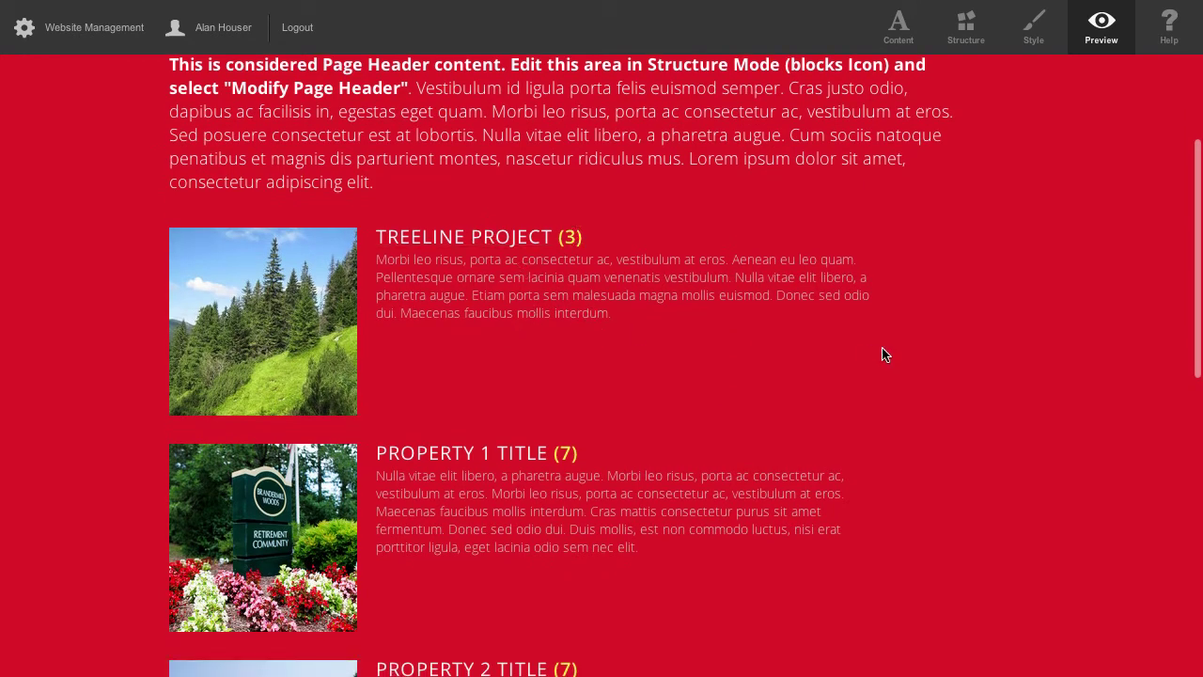
scroll(883, 354, "down", 3)
scroll(884, 351, "up", 3)
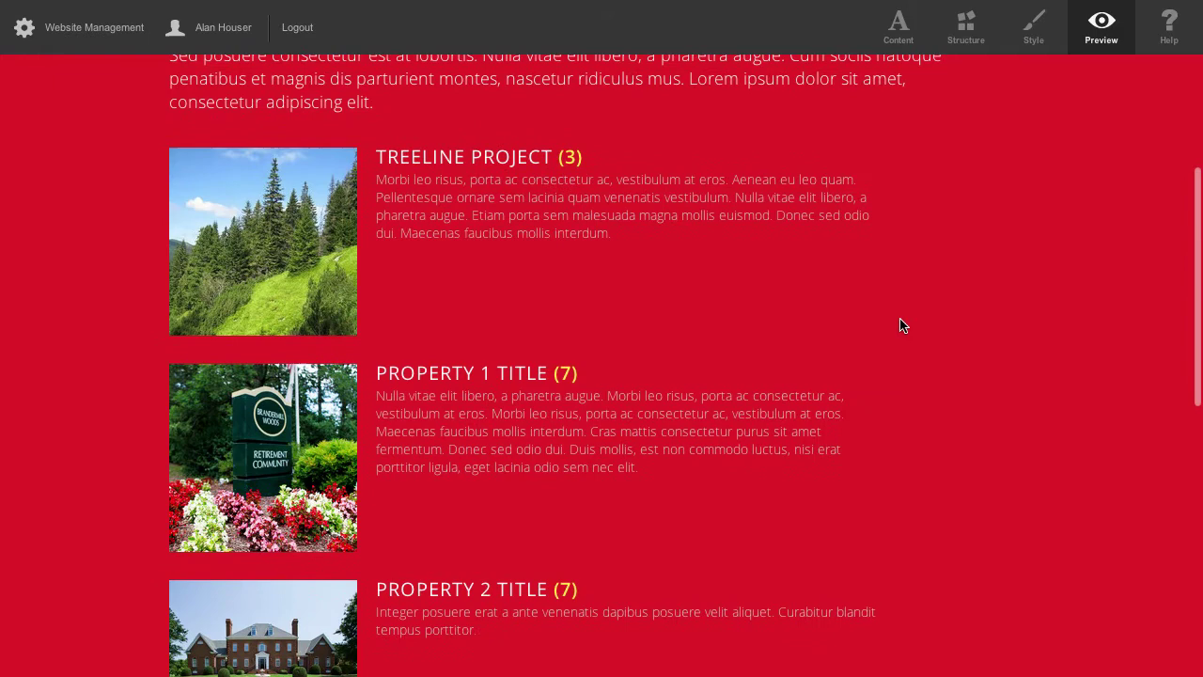
Move the Treeline Project gallery below Property 1 Title in content editing and check the gallery order in preview mode
left_click(902, 31)
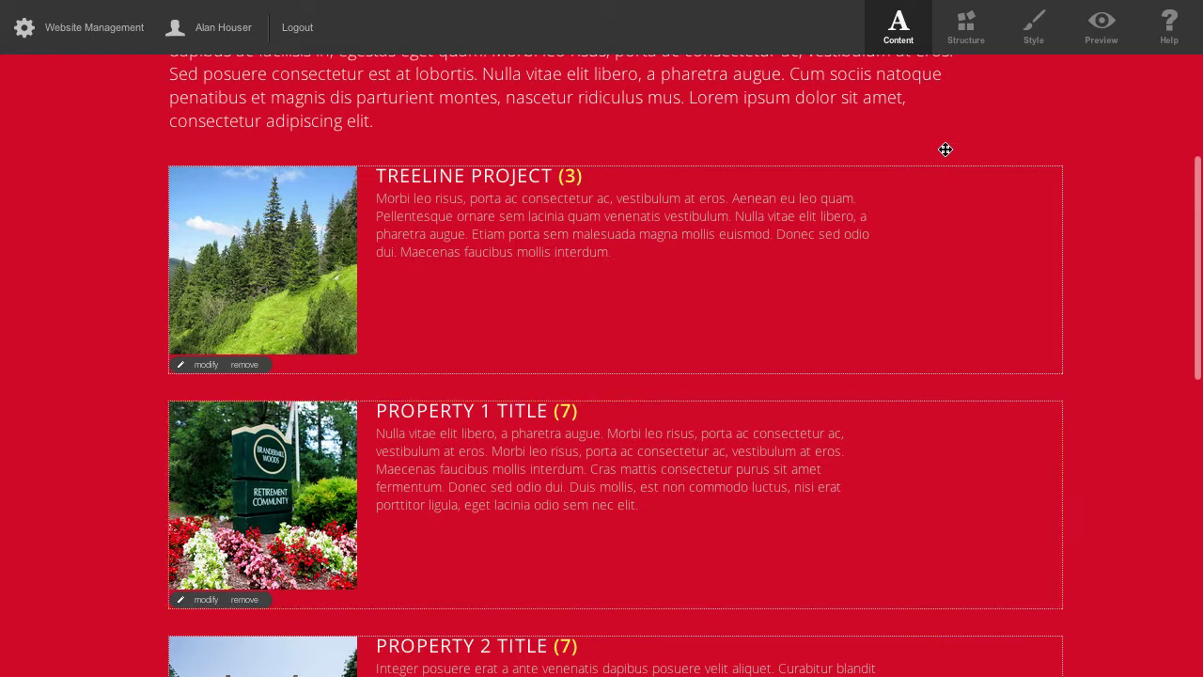
left_click_drag(938, 210, 865, 437)
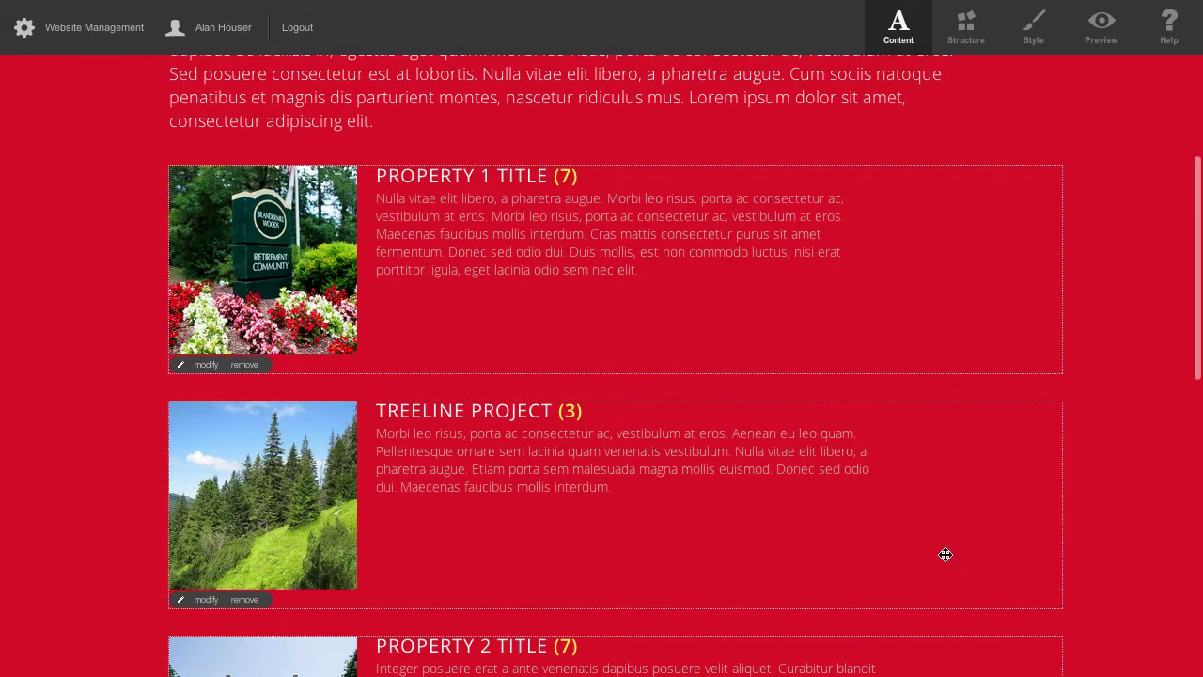
left_click(1102, 27)
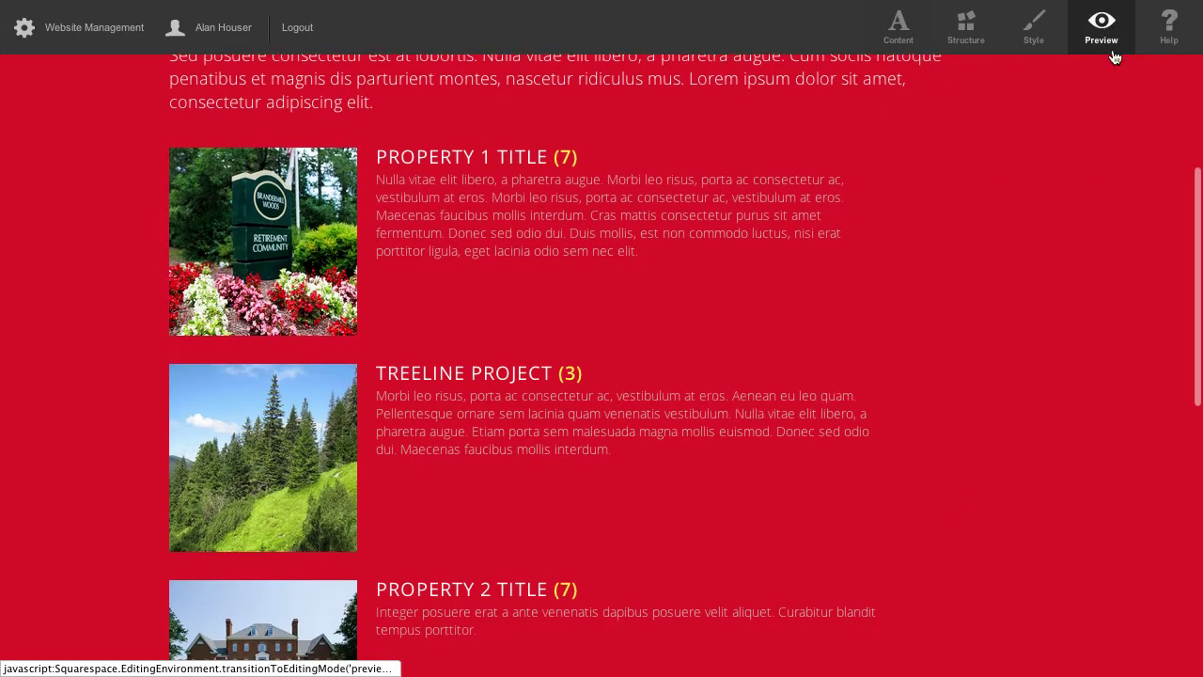
scroll(1039, 364, "down", 6)
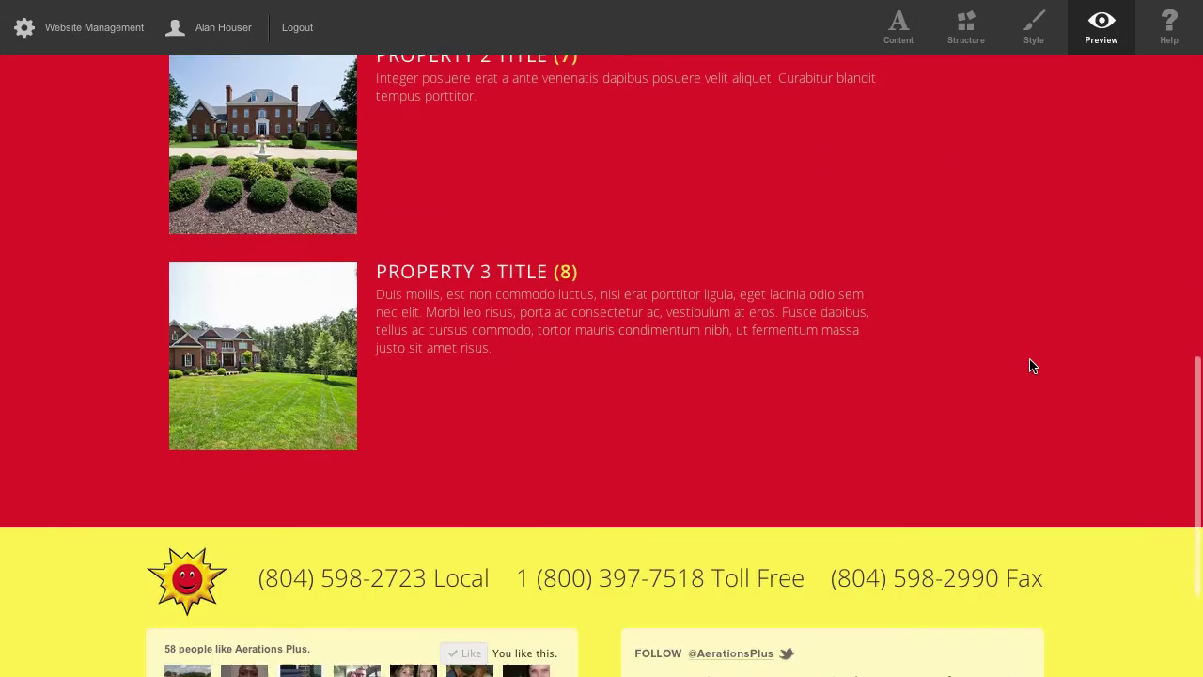
scroll(953, 366, "up", 8)
scroll(949, 367, "down", 4)
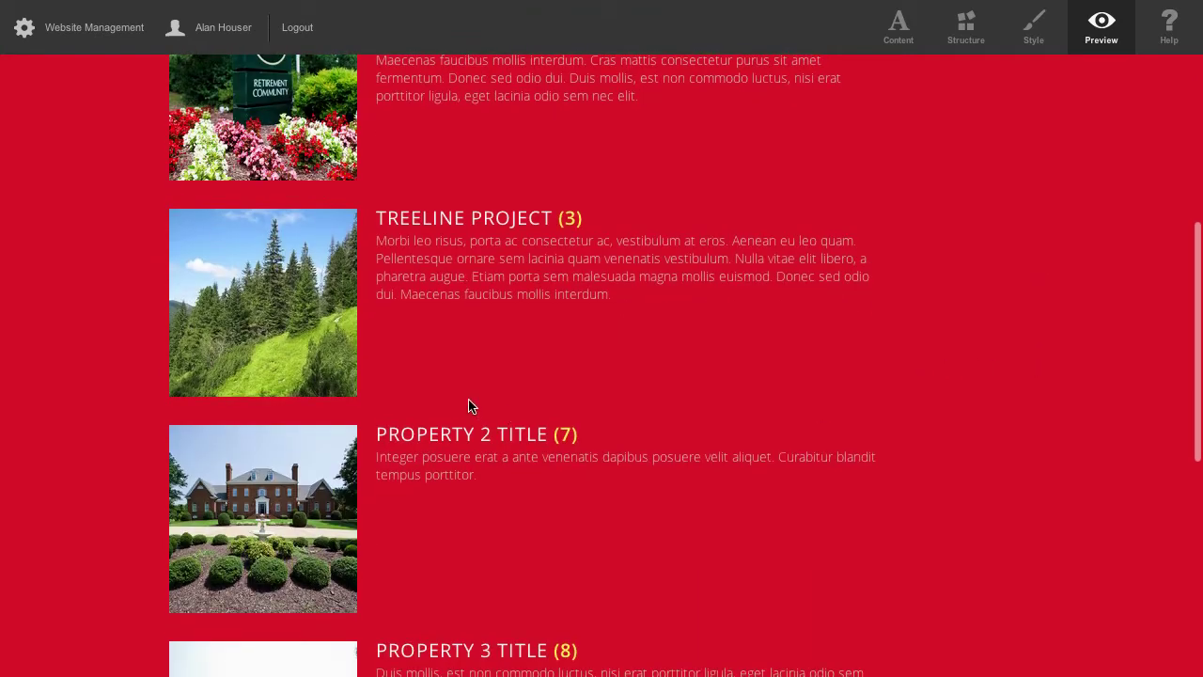
Open the Treeline Project gallery and view its three pictures enlarged one after another, closing the enlarged view at the end
left_click(295, 296)
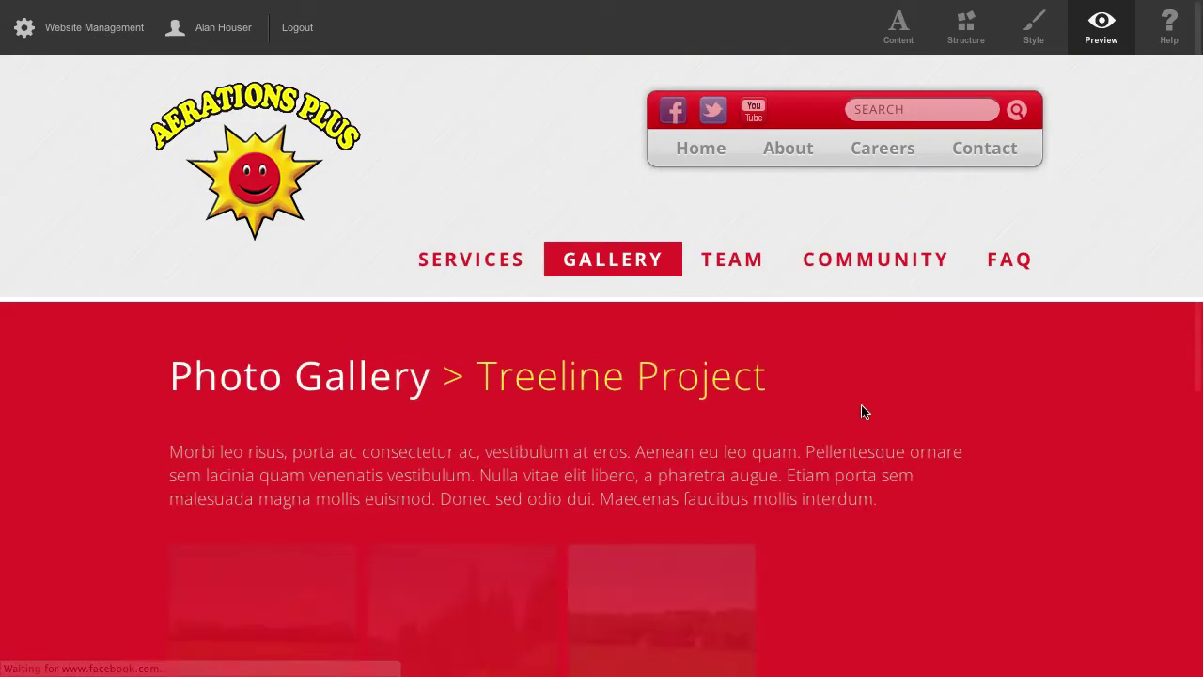
scroll(1051, 423, "down", 2)
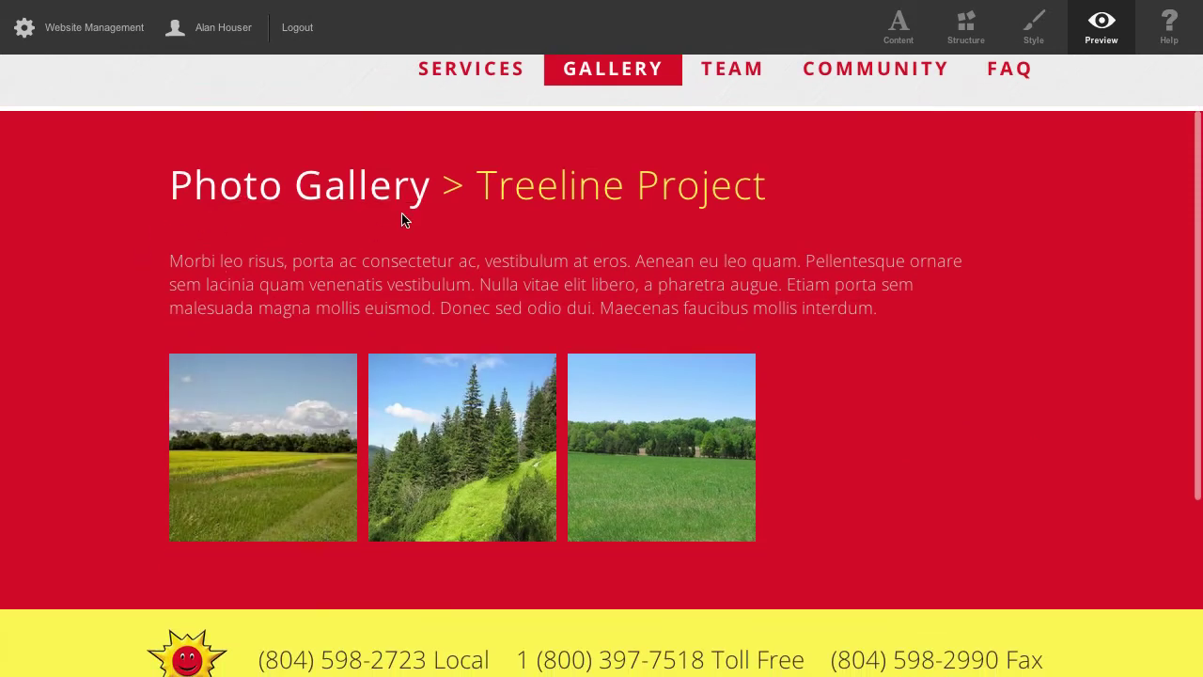
left_click(274, 479)
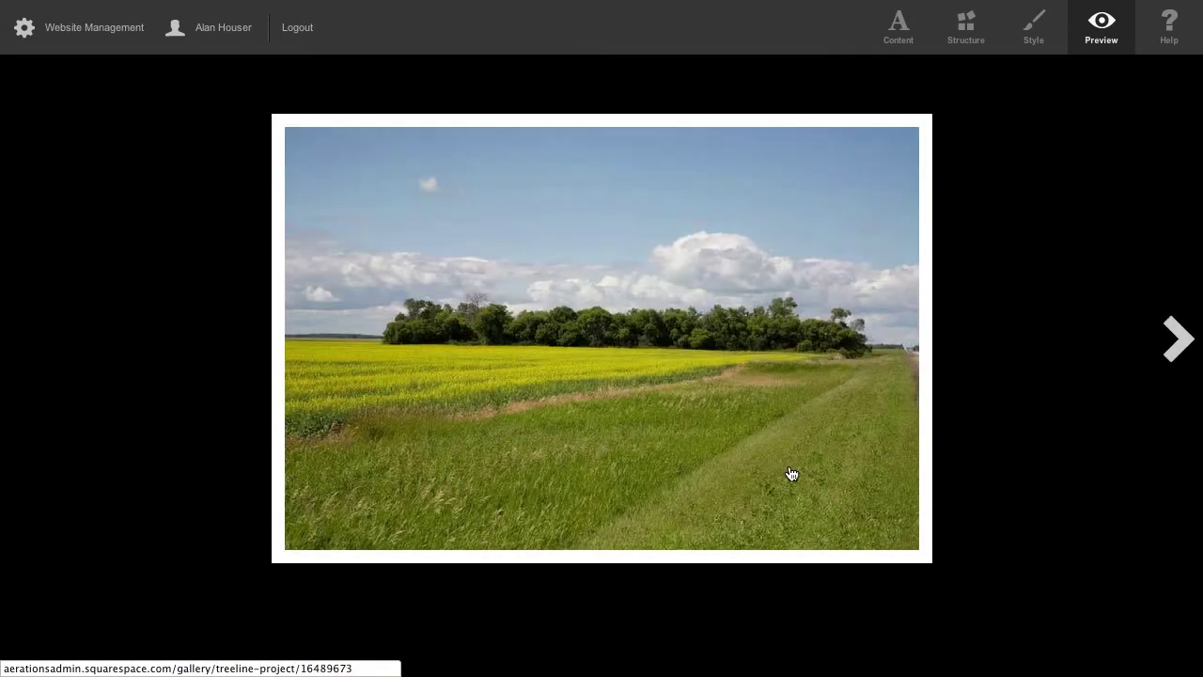
left_click(1186, 338)
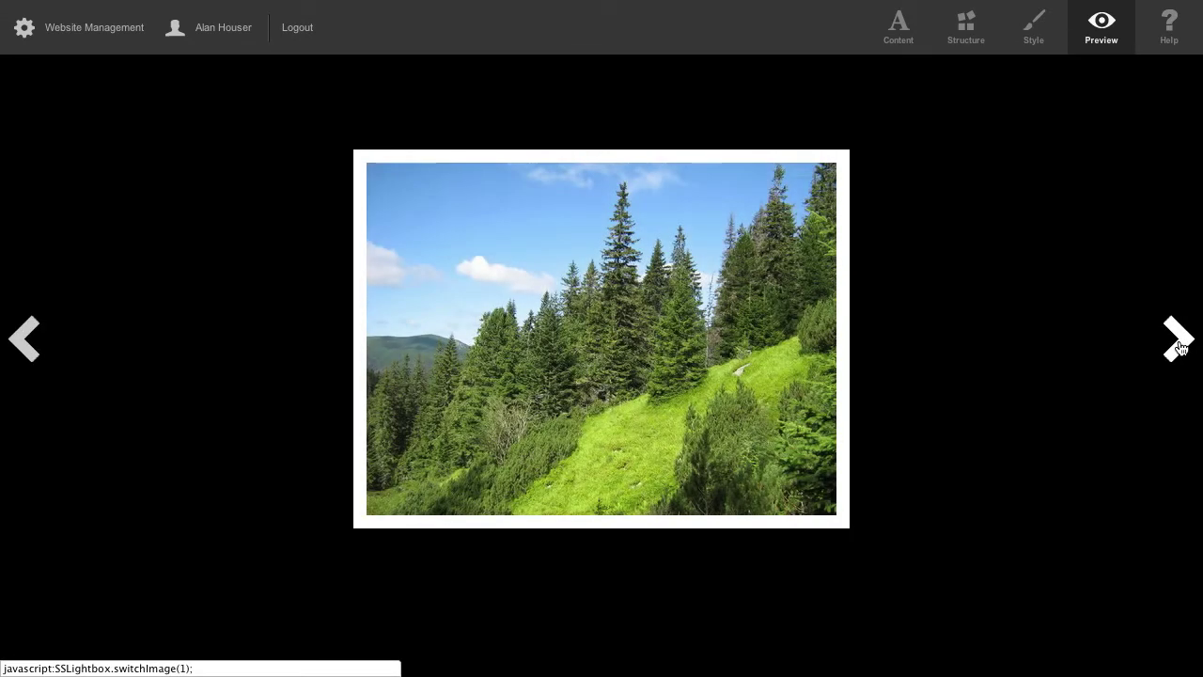
left_click(1184, 344)
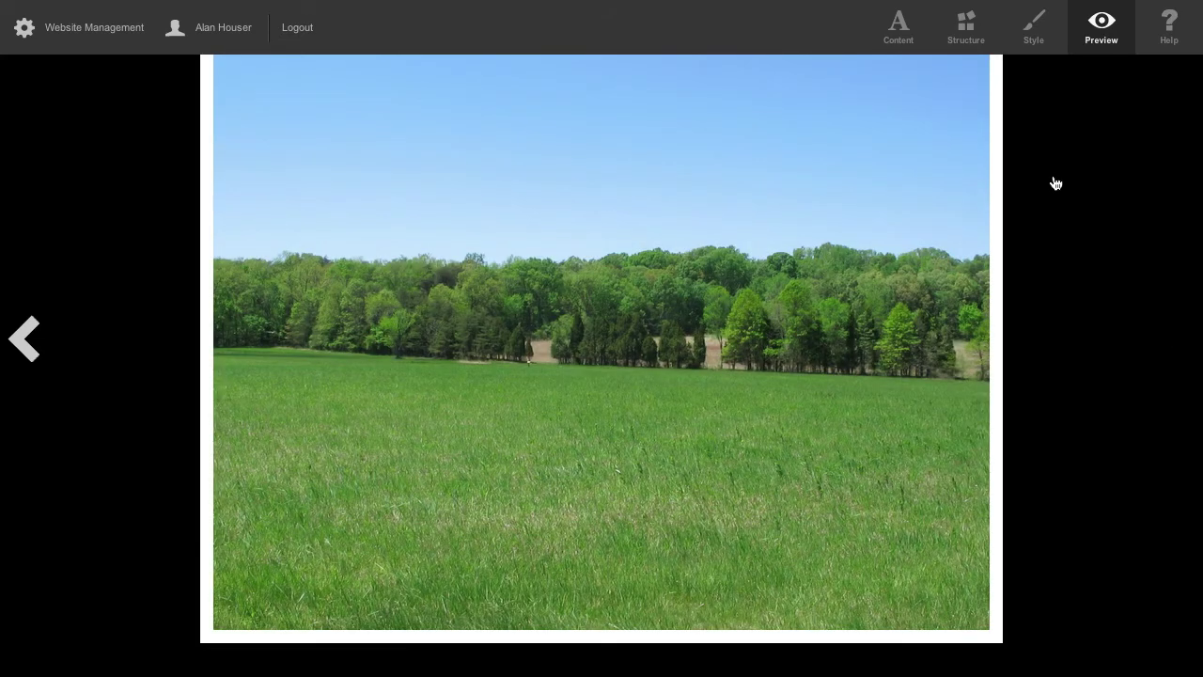
left_click(1054, 183)
scroll(954, 364, "down", 1)
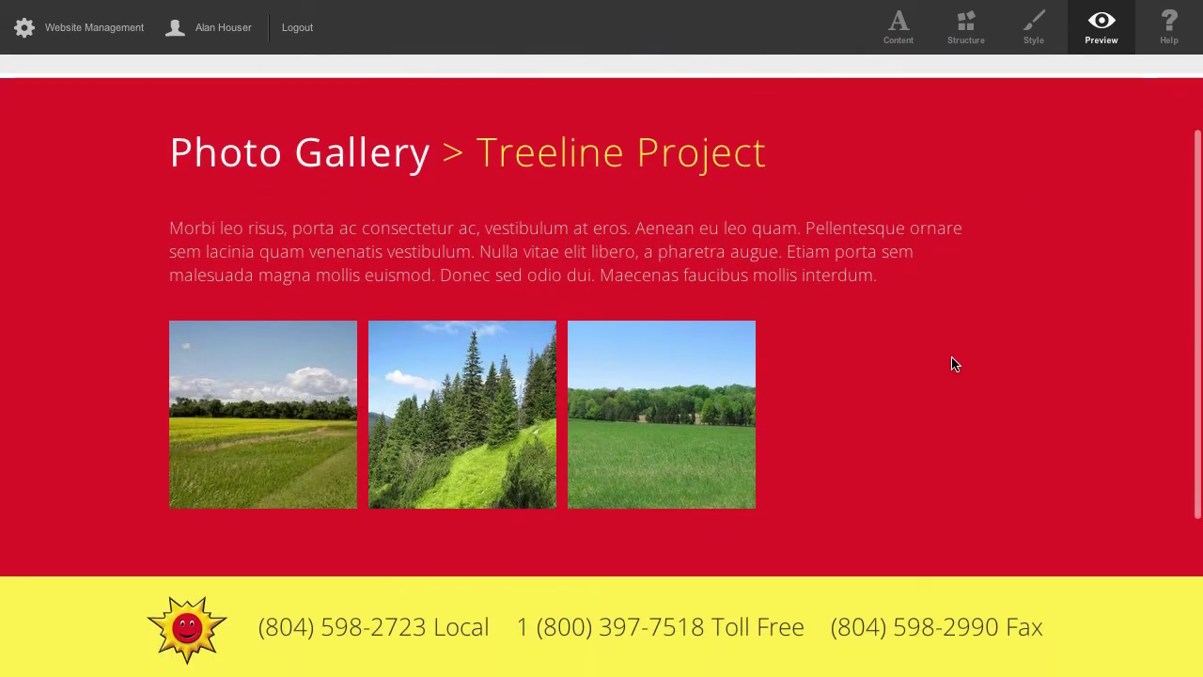
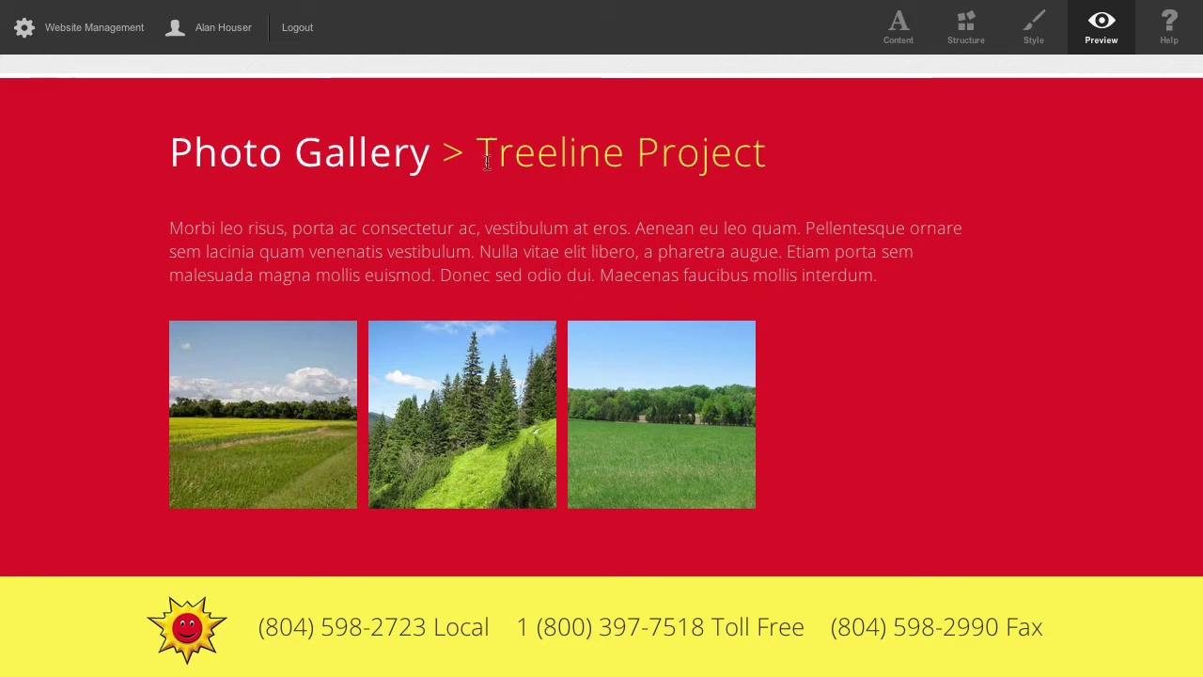
Return to the Photo Gallery overview and look through the listed galleries
left_click(275, 152)
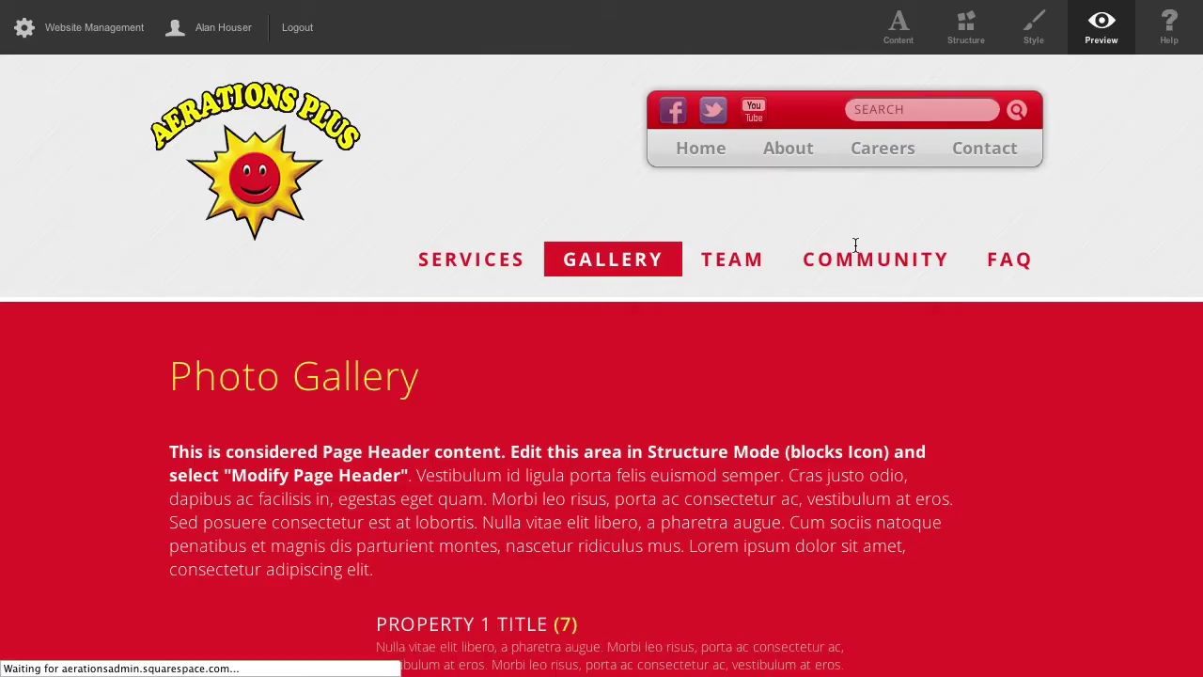
scroll(957, 378, "down", 7)
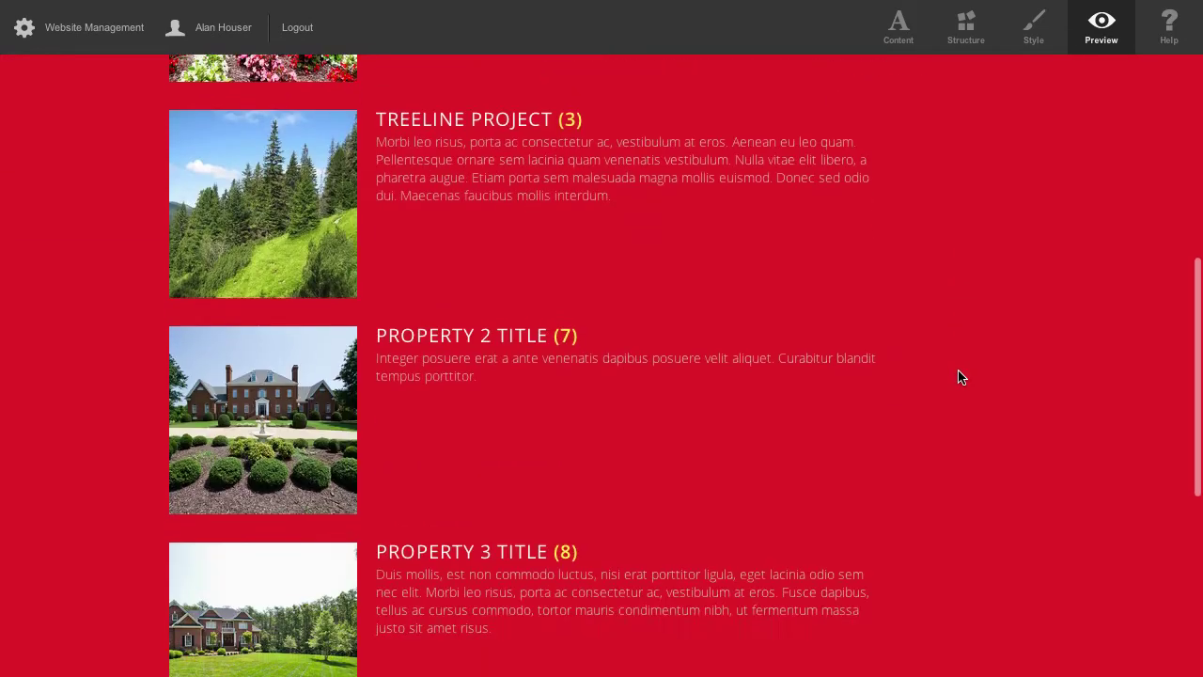
scroll(960, 377, "up", 3)
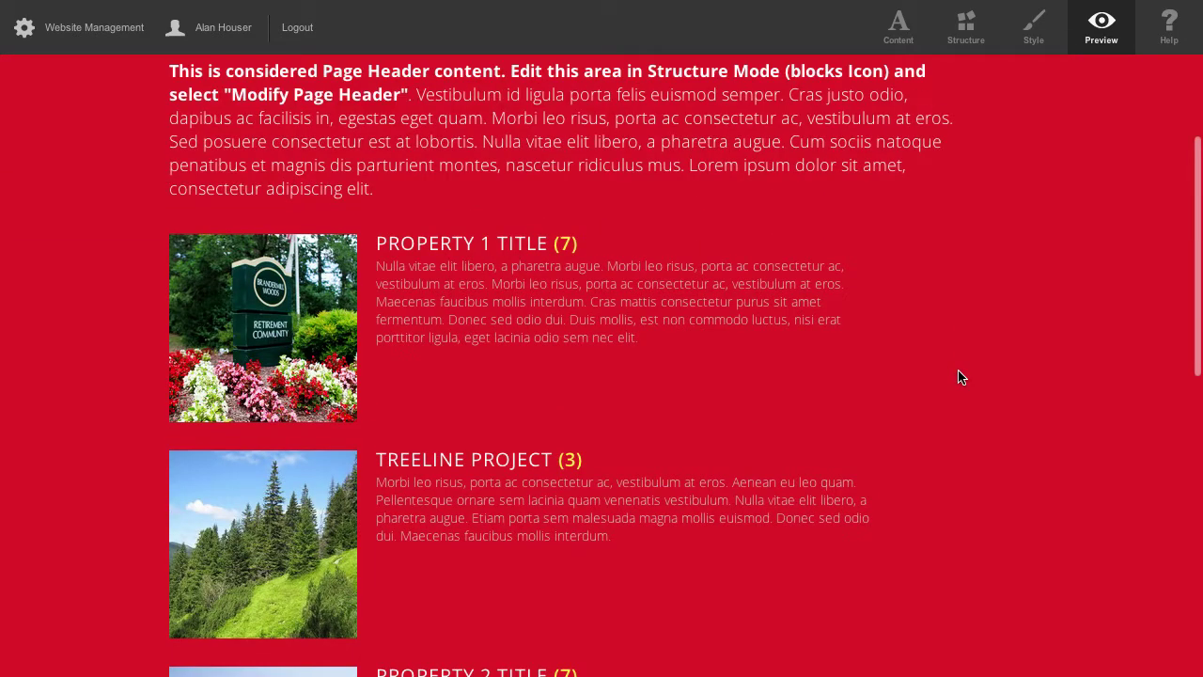
Bring up the Treeline Project gallery's properties and its removal confirmation in content editing, cancelling both
left_click(907, 33)
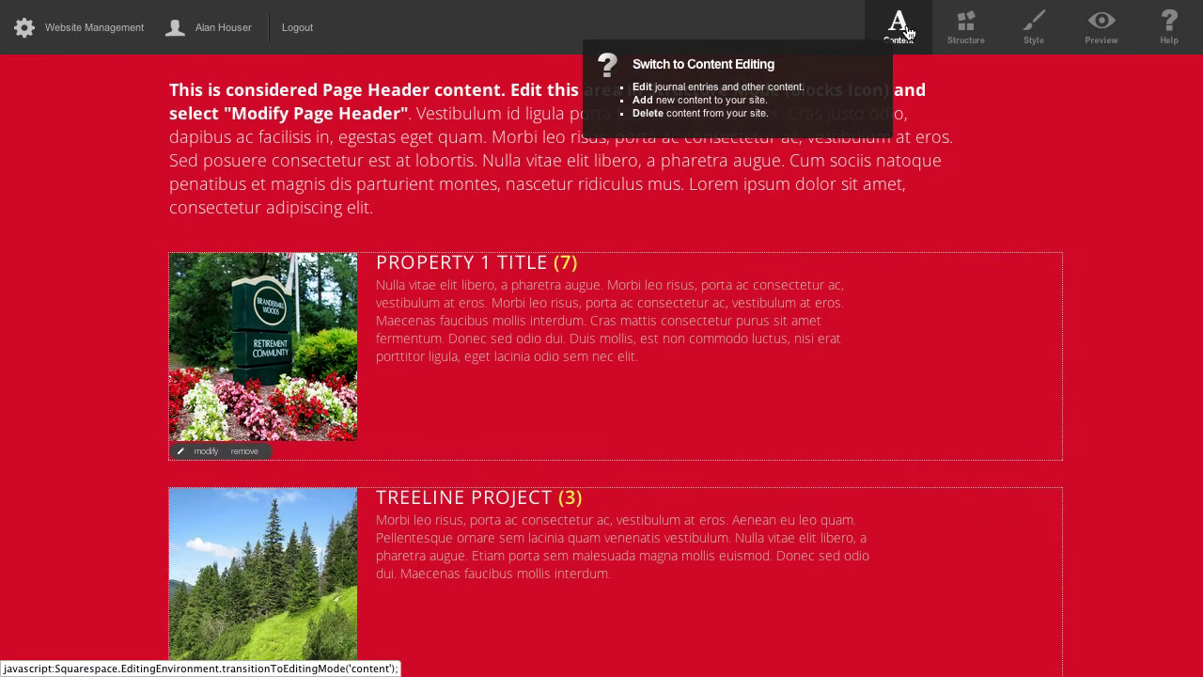
scroll(464, 435, "down", 3)
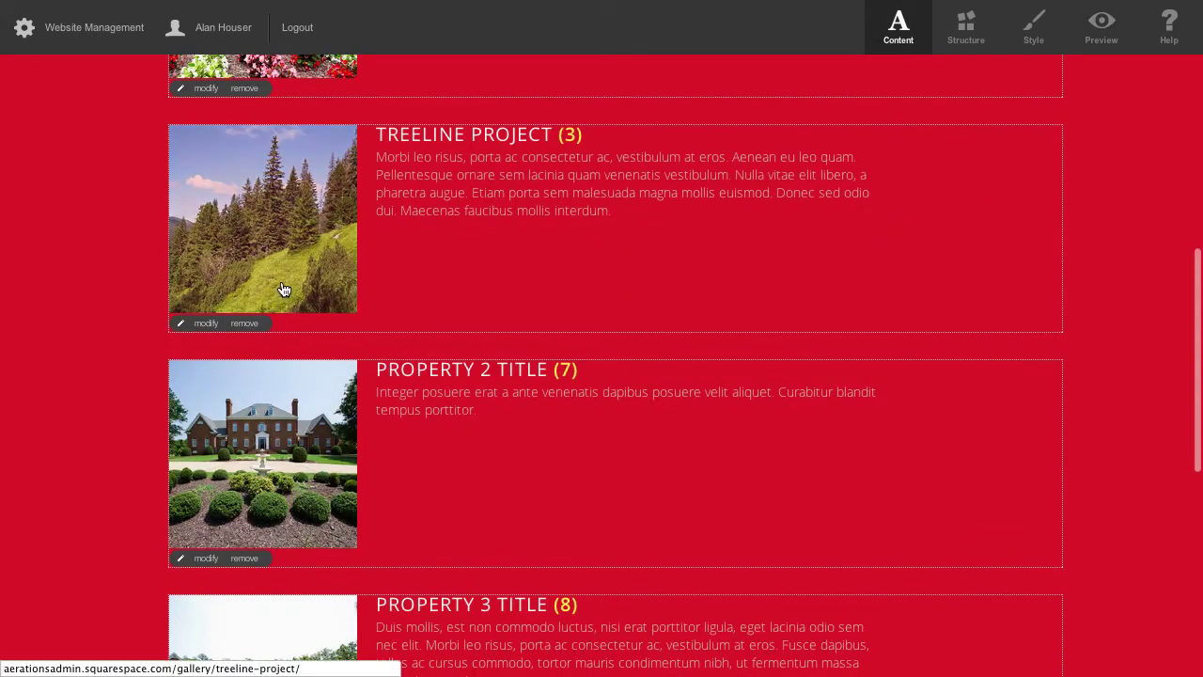
left_click(200, 324)
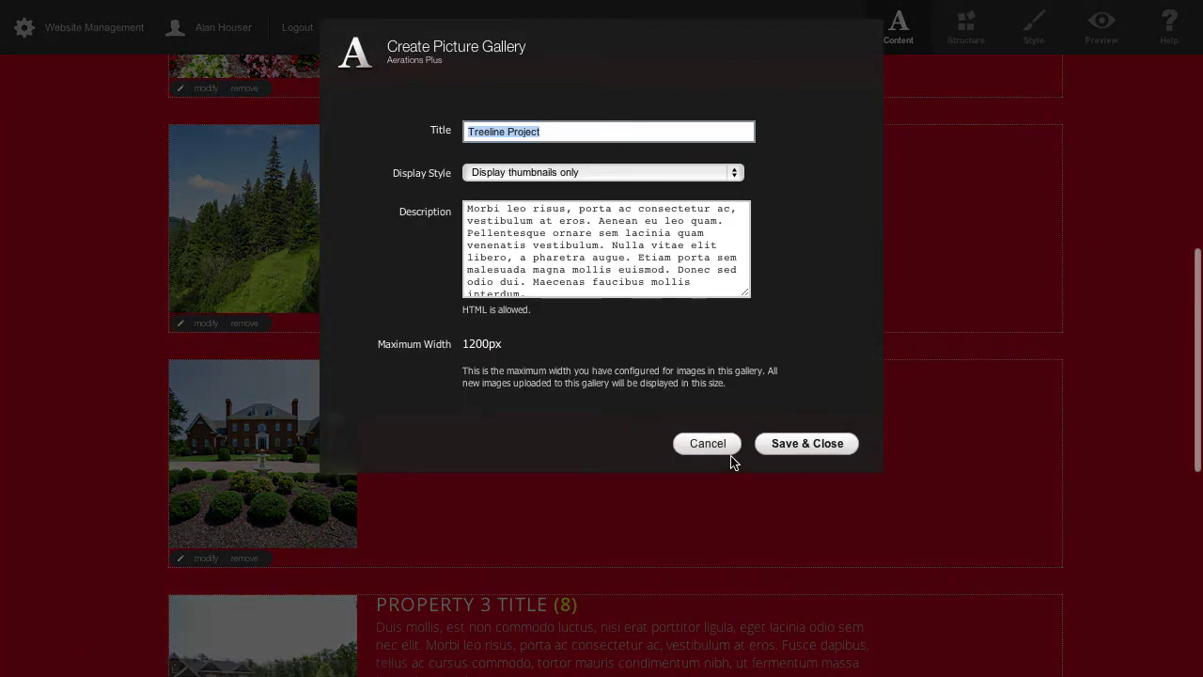
left_click(693, 443)
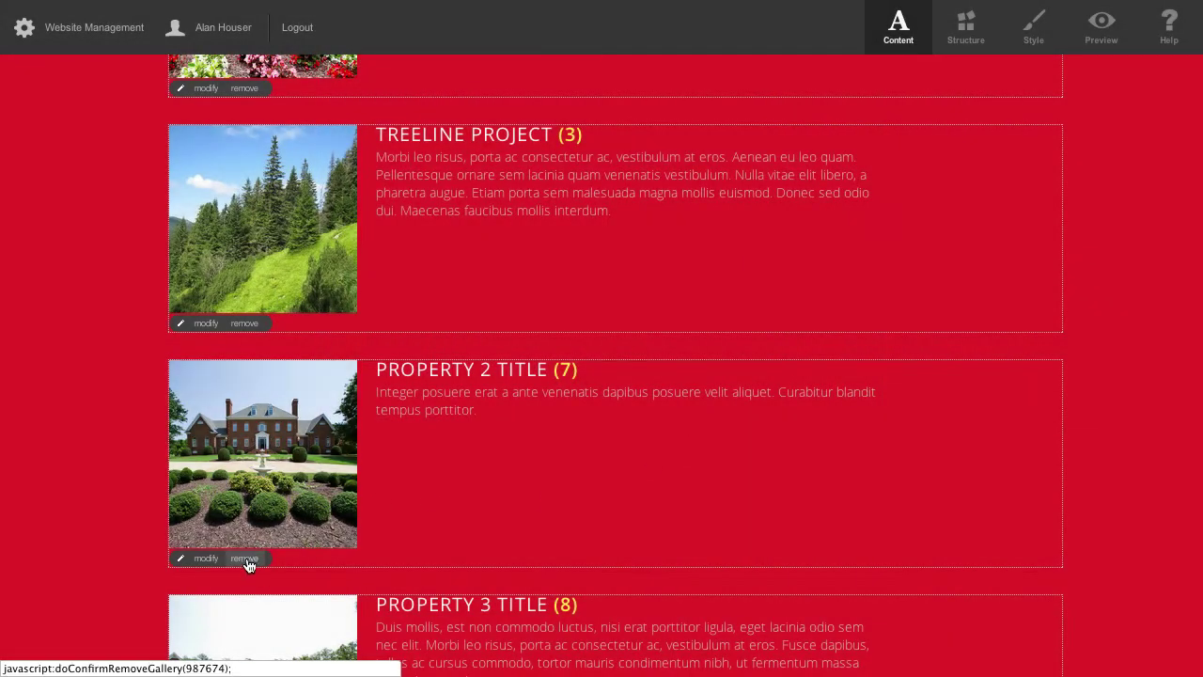
left_click(244, 323)
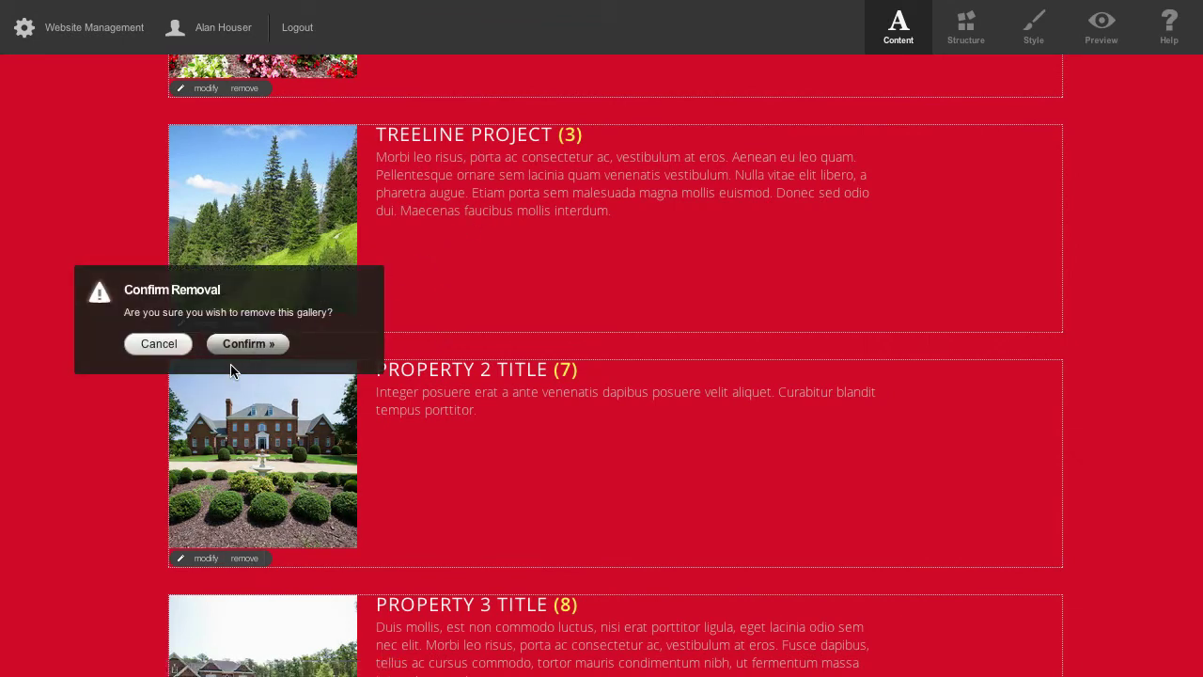
left_click(159, 344)
scroll(985, 381, "up", 3)
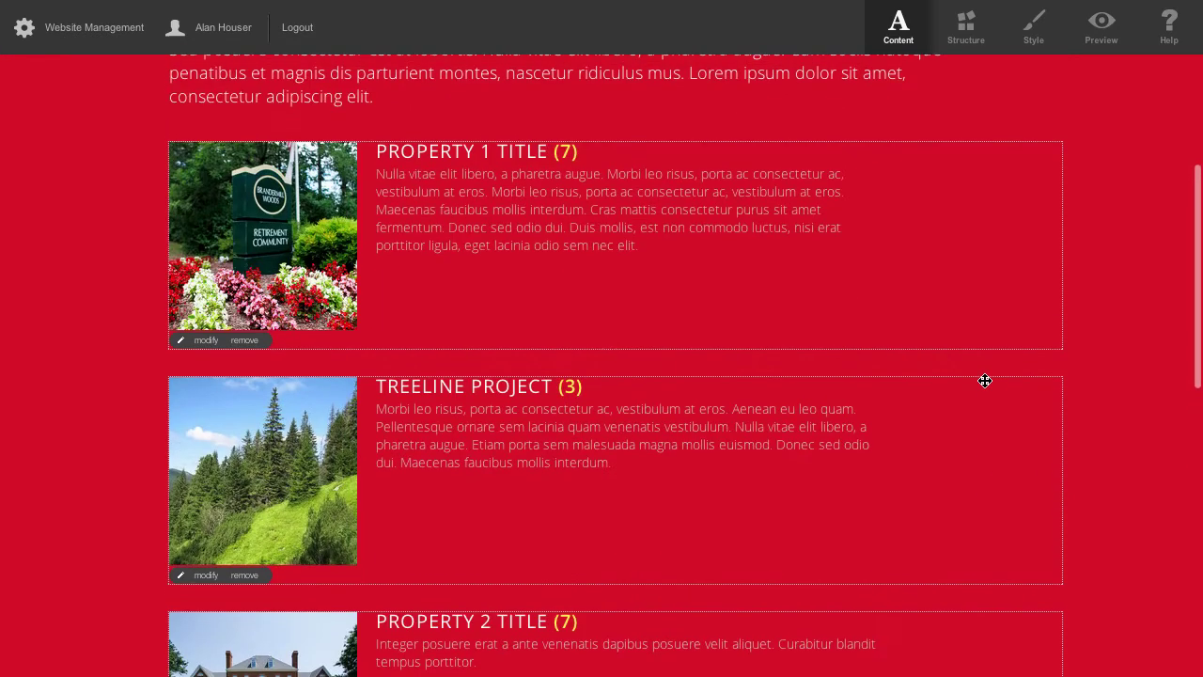
Look over the Team page in preview mode and switch it to content editing
left_click(1101, 33)
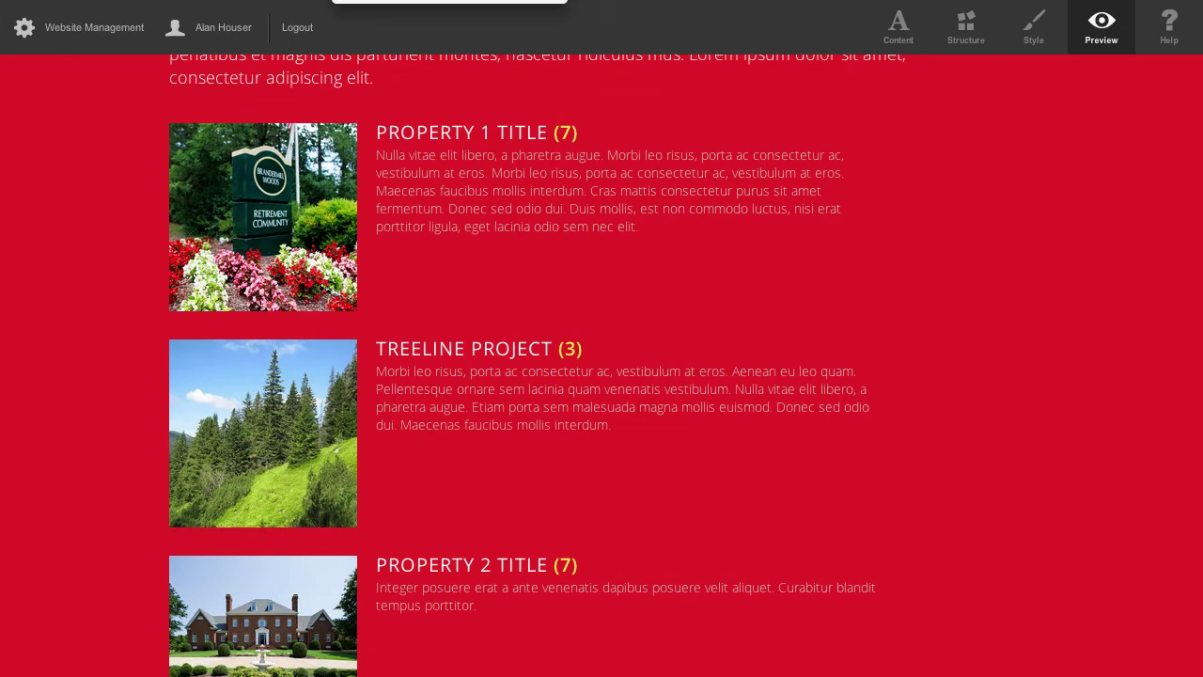
scroll(518, 301, "up", 5)
mouse_move(518, 295)
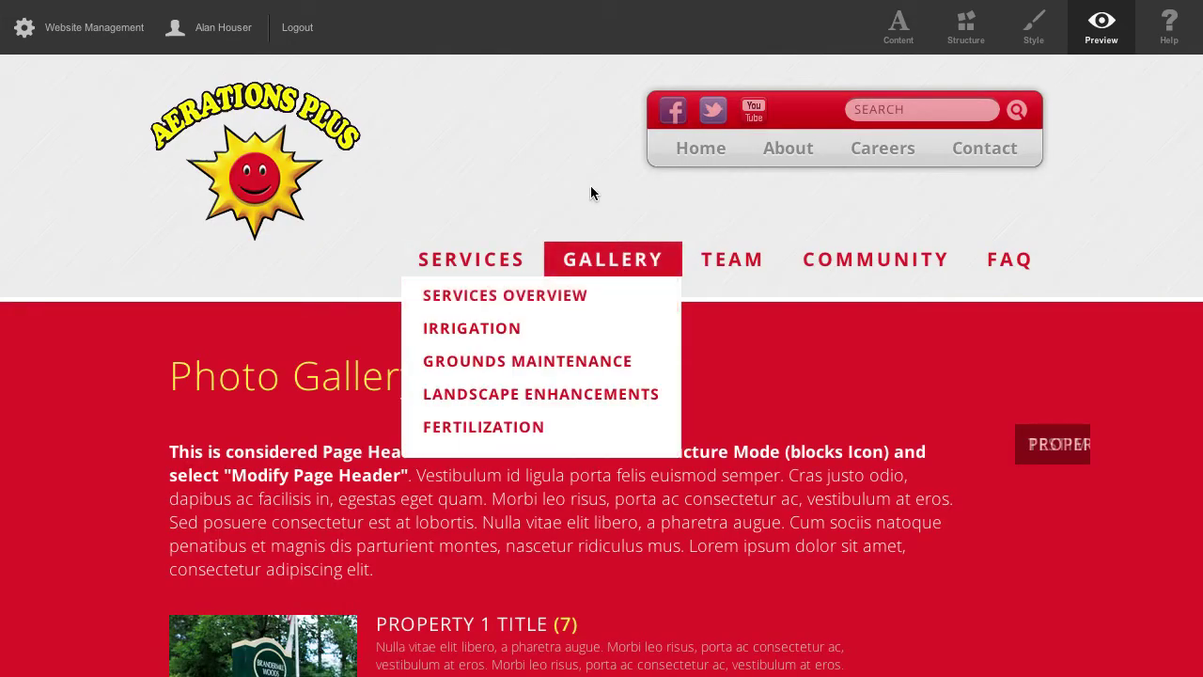
left_click(726, 256)
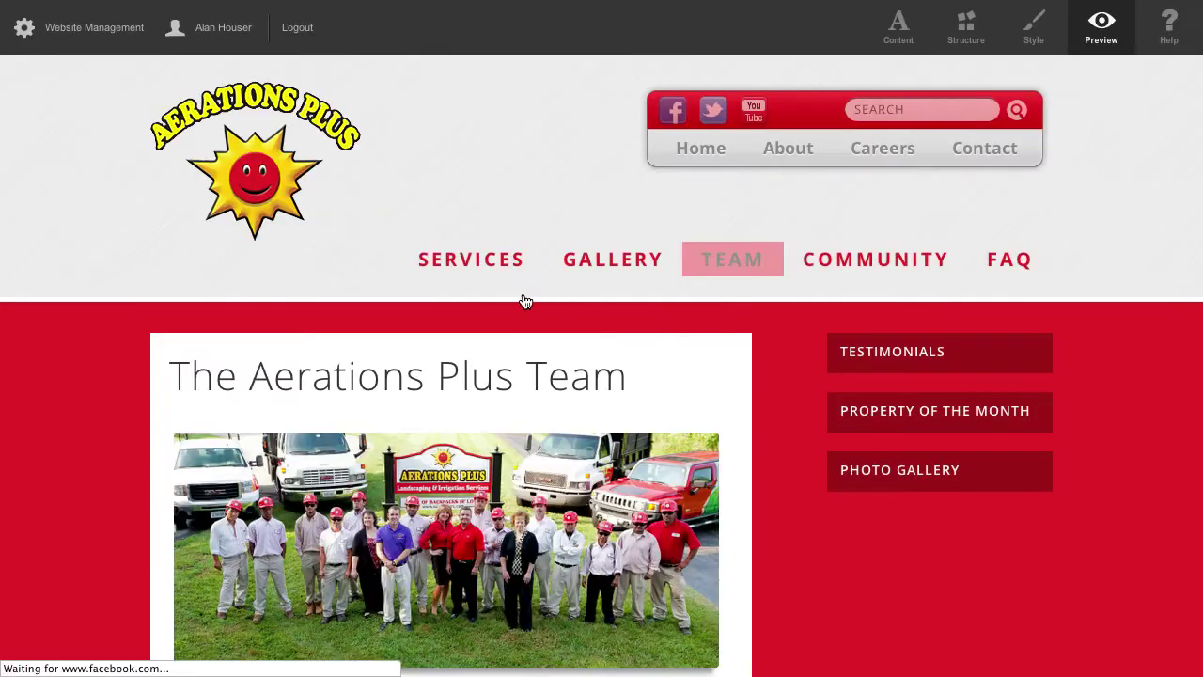
scroll(1112, 418, "down", 4)
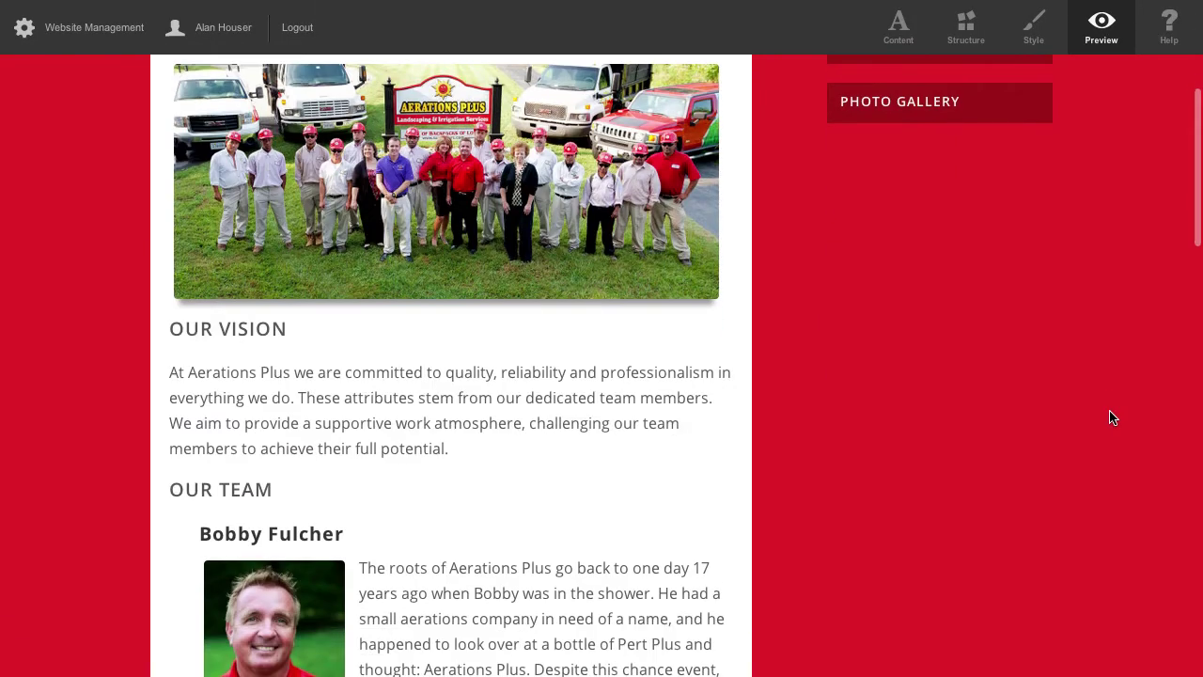
scroll(1112, 417, "up", 4)
left_click(899, 25)
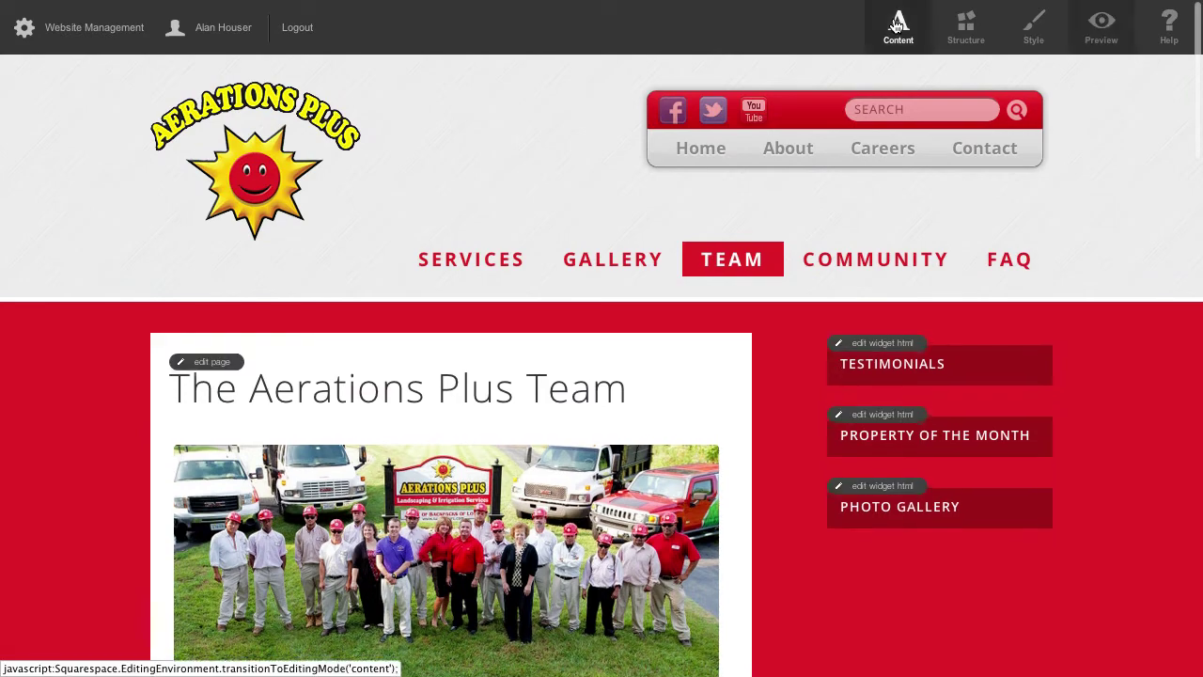
Look over the Team page's group photo, vision text and first team member, and open the page content for editing
scroll(178, 372, "down", 2)
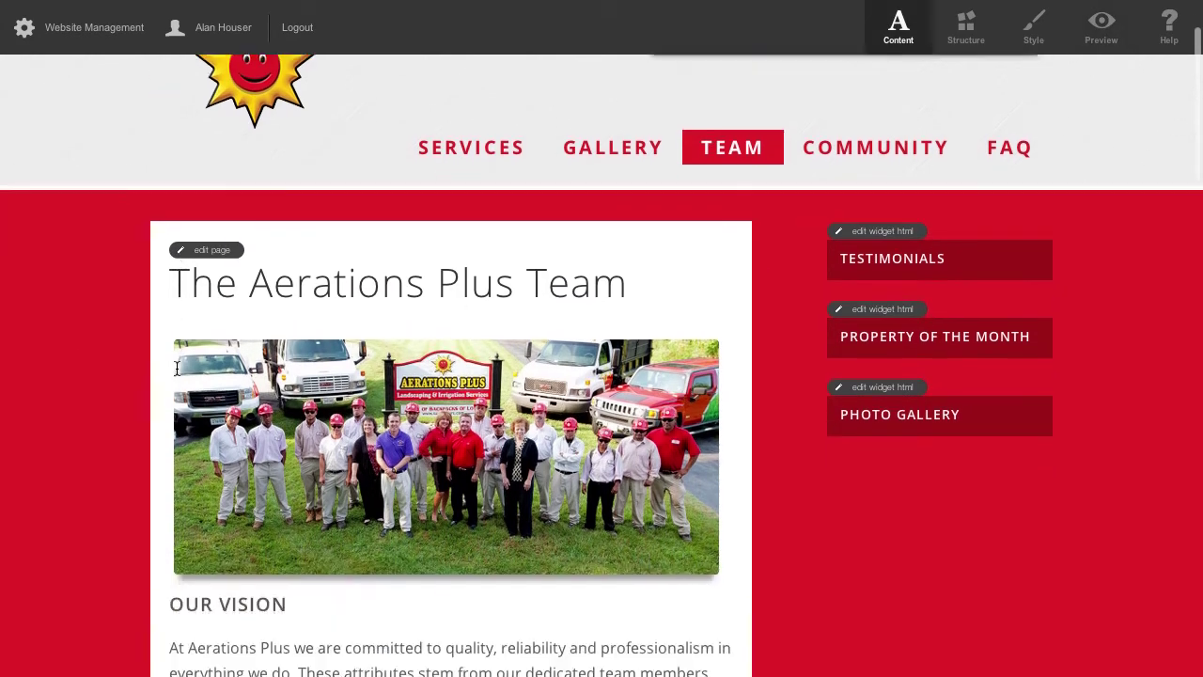
scroll(174, 353, "down", 5)
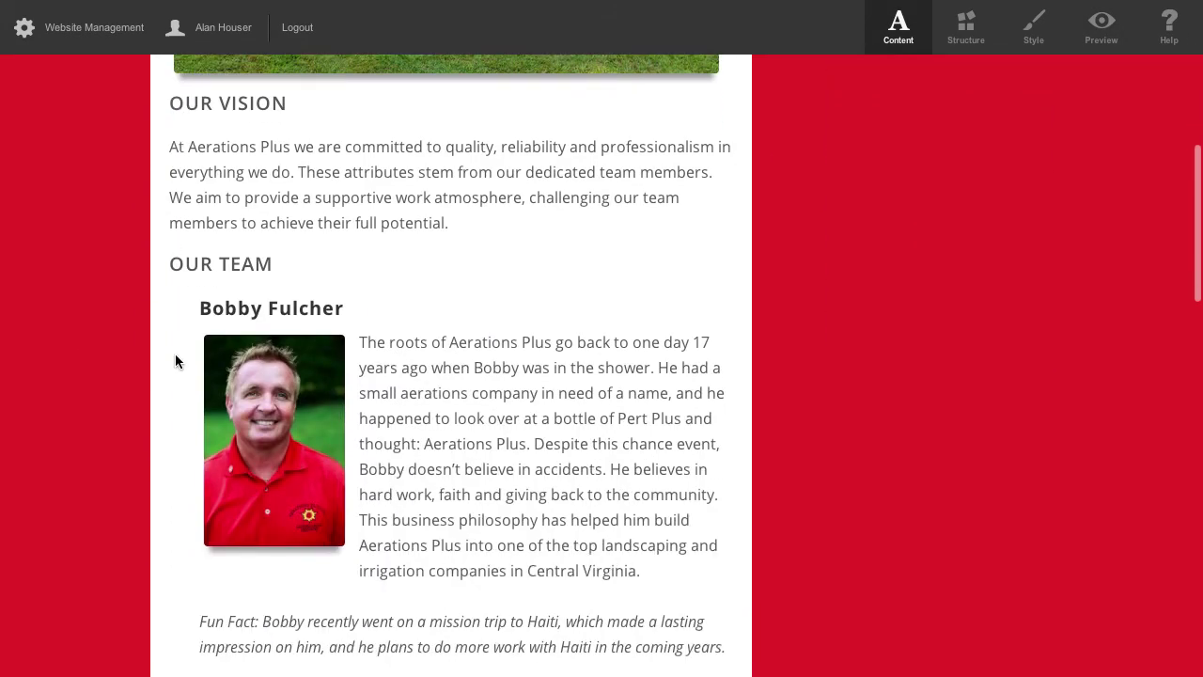
scroll(174, 353, "up", 6)
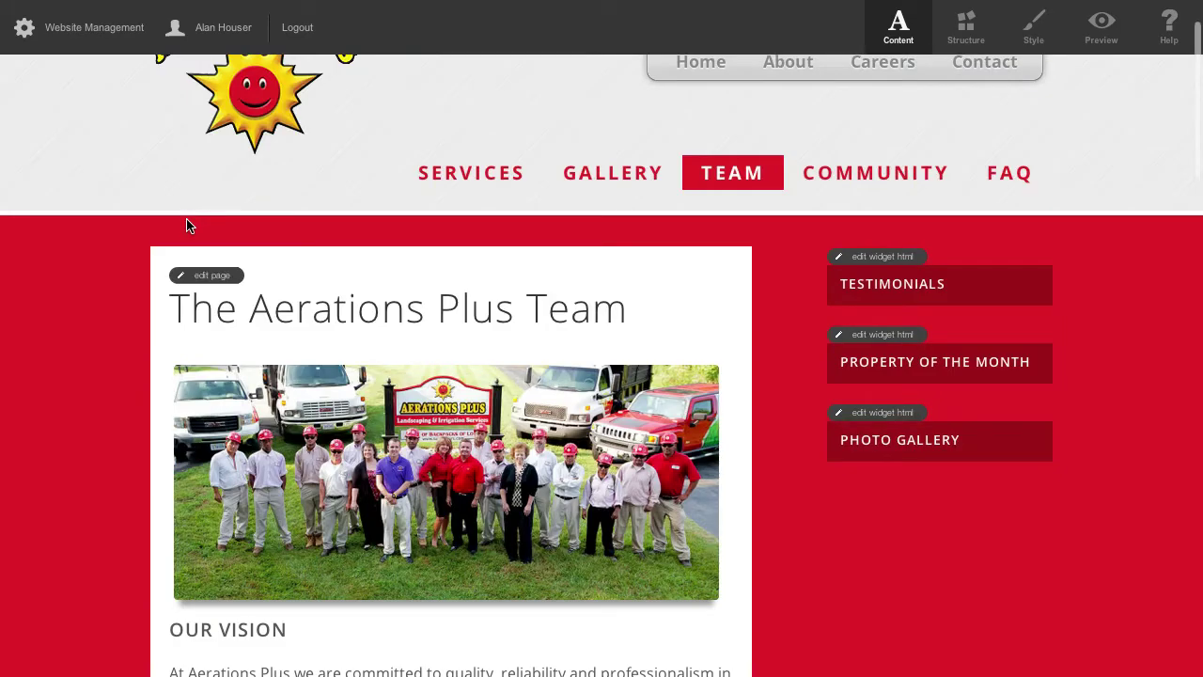
left_click(200, 282)
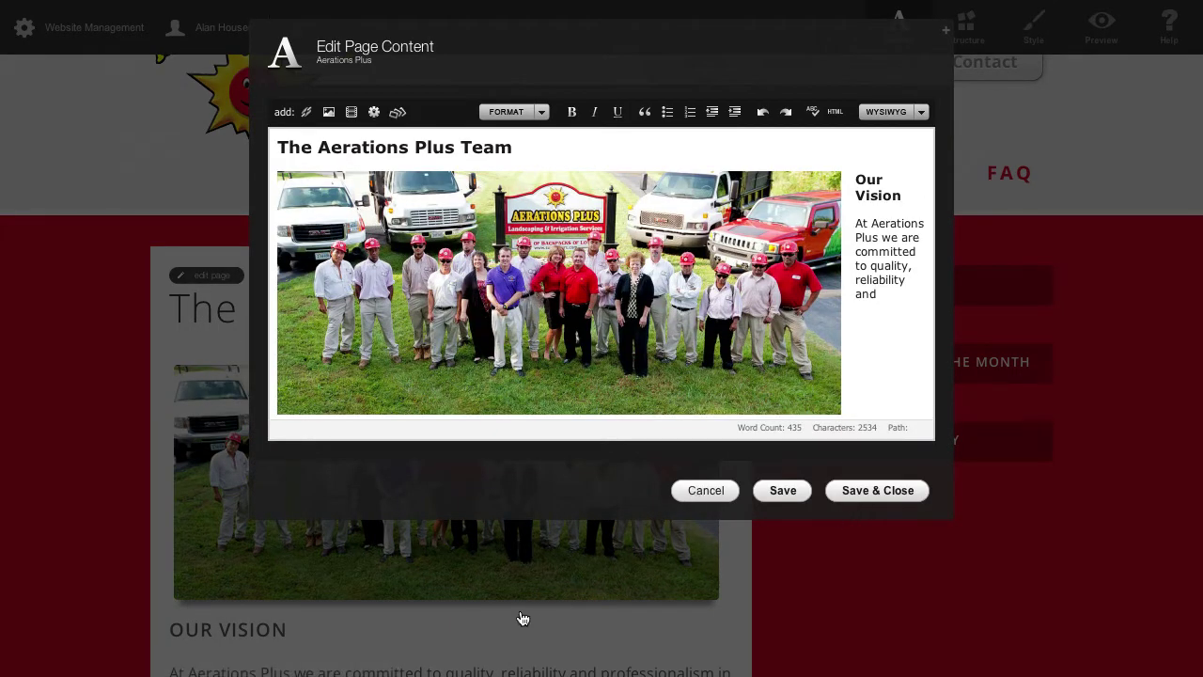
Look through the Team page's content in the editor, from the group photo to the first team members' entries
scroll(489, 599, "down", 4)
scroll(490, 599, "down", 4)
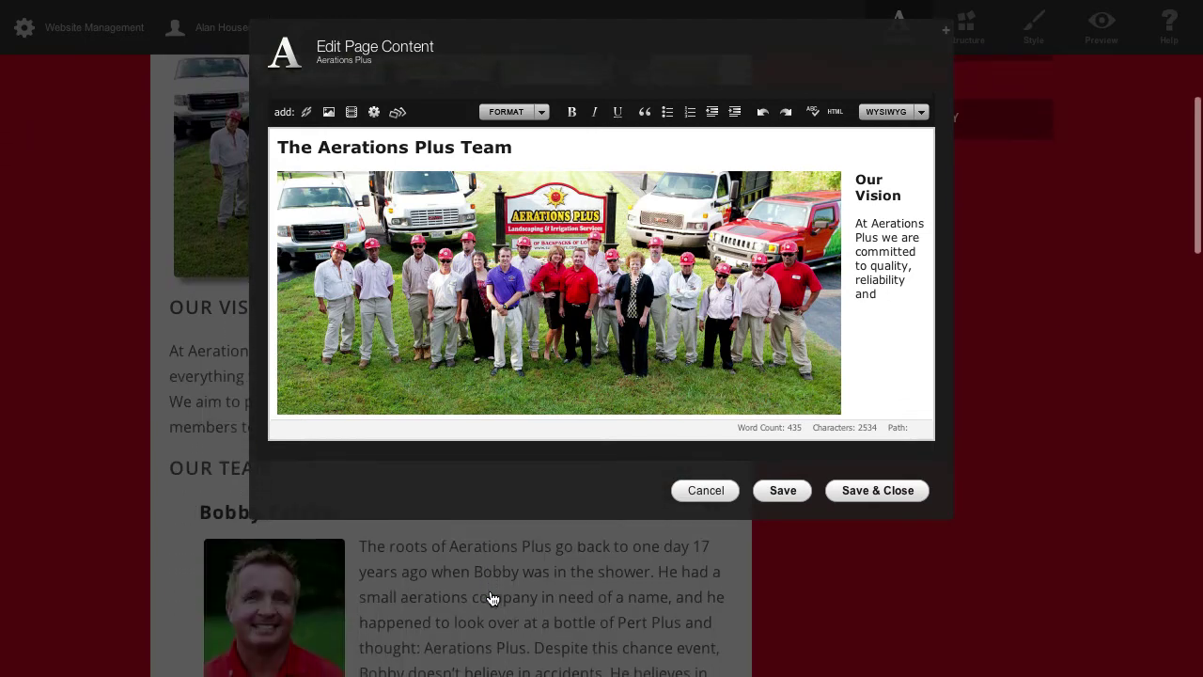
scroll(490, 599, "up", 2)
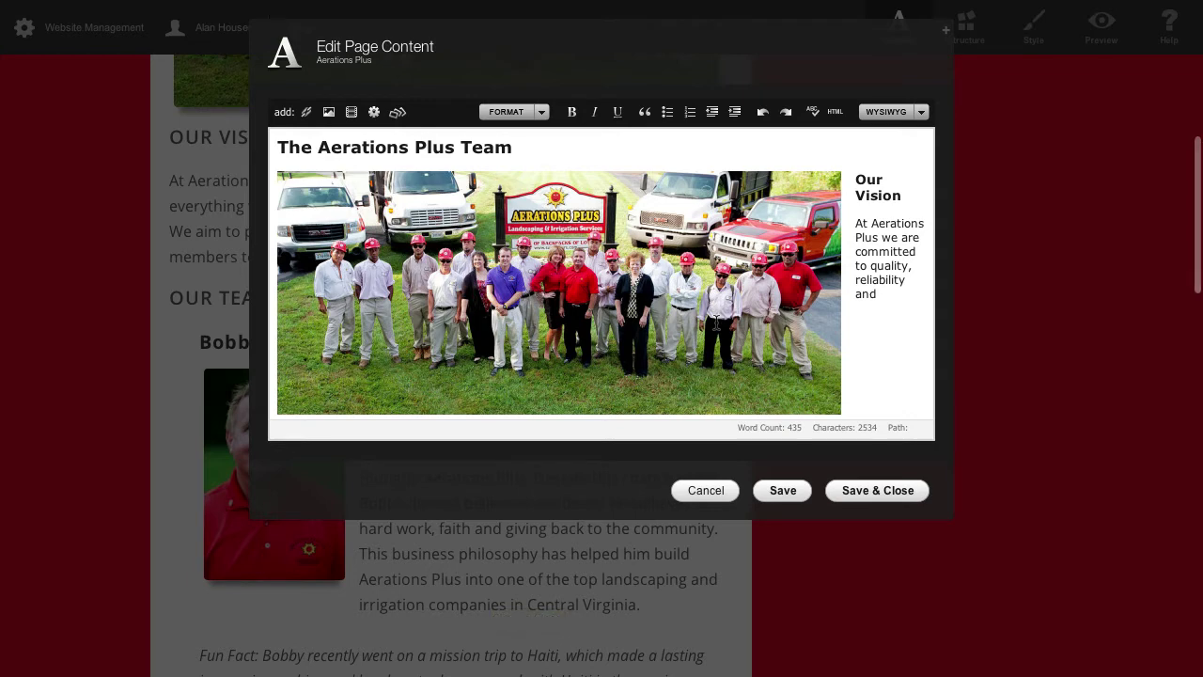
scroll(716, 323, "down", 3)
scroll(716, 323, "down", 3)
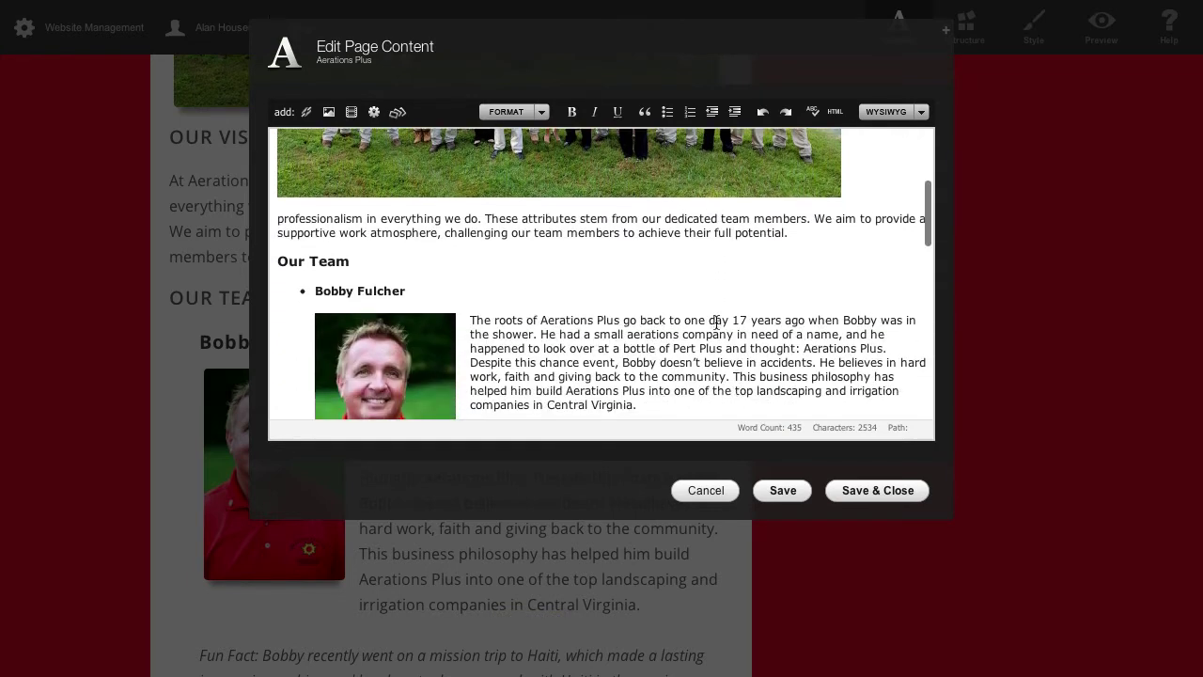
scroll(712, 322, "down", 3)
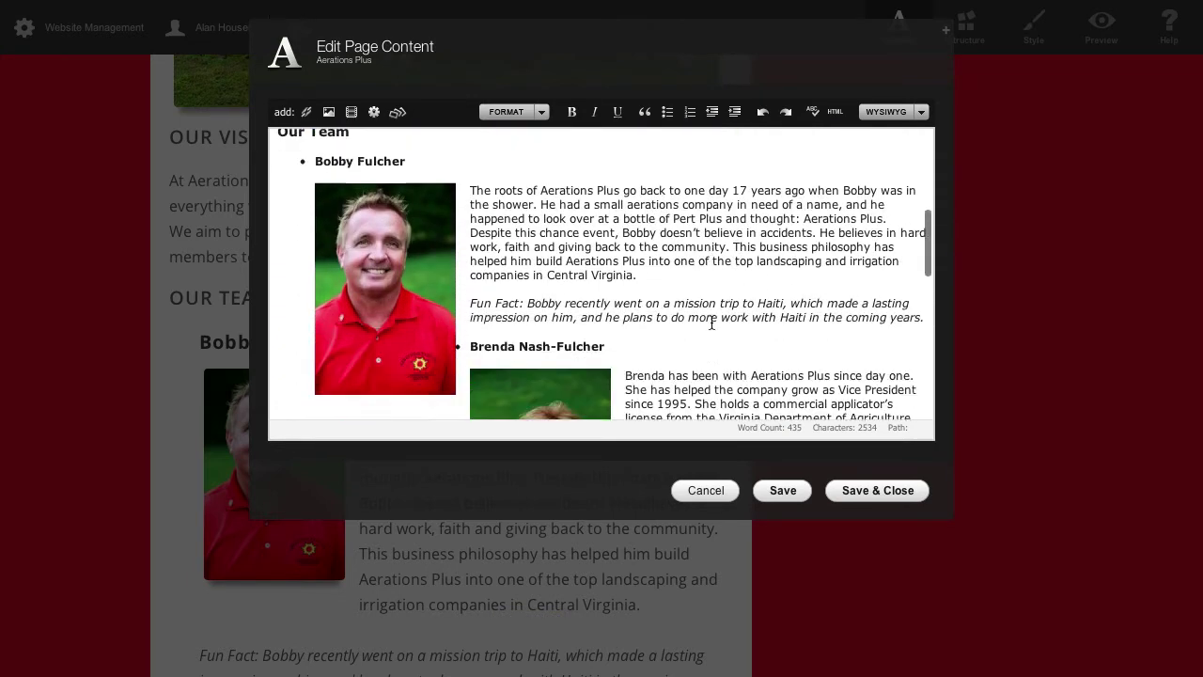
scroll(712, 322, "up", 3)
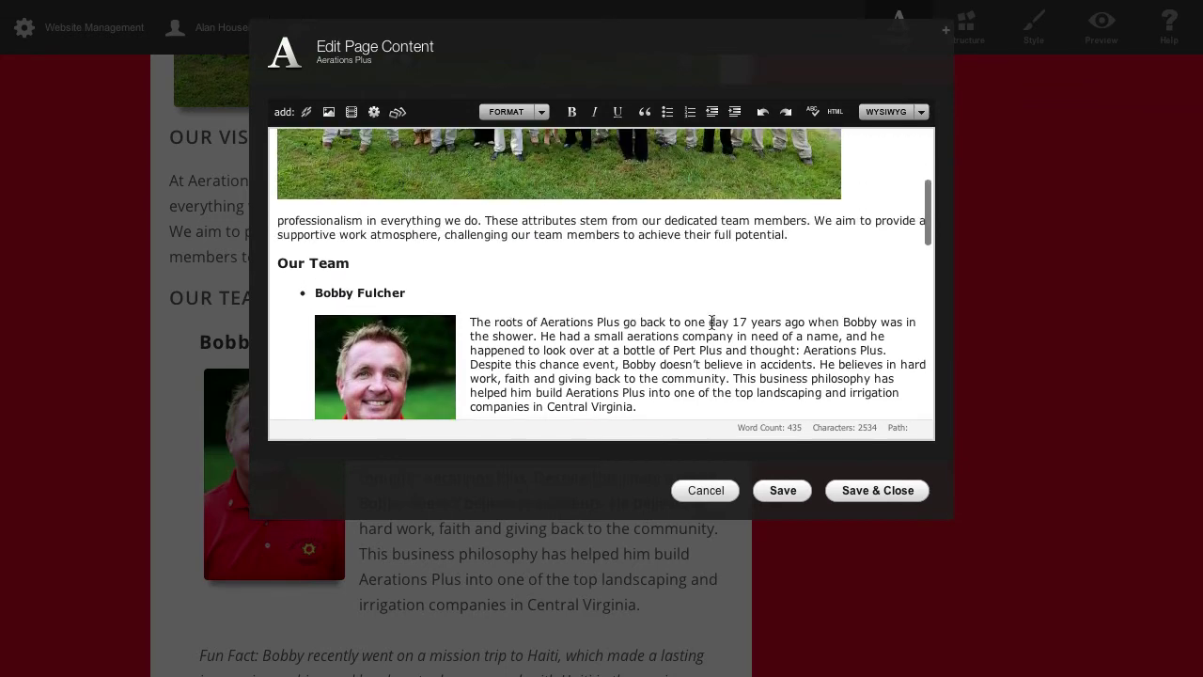
scroll(602, 322, "up", 5)
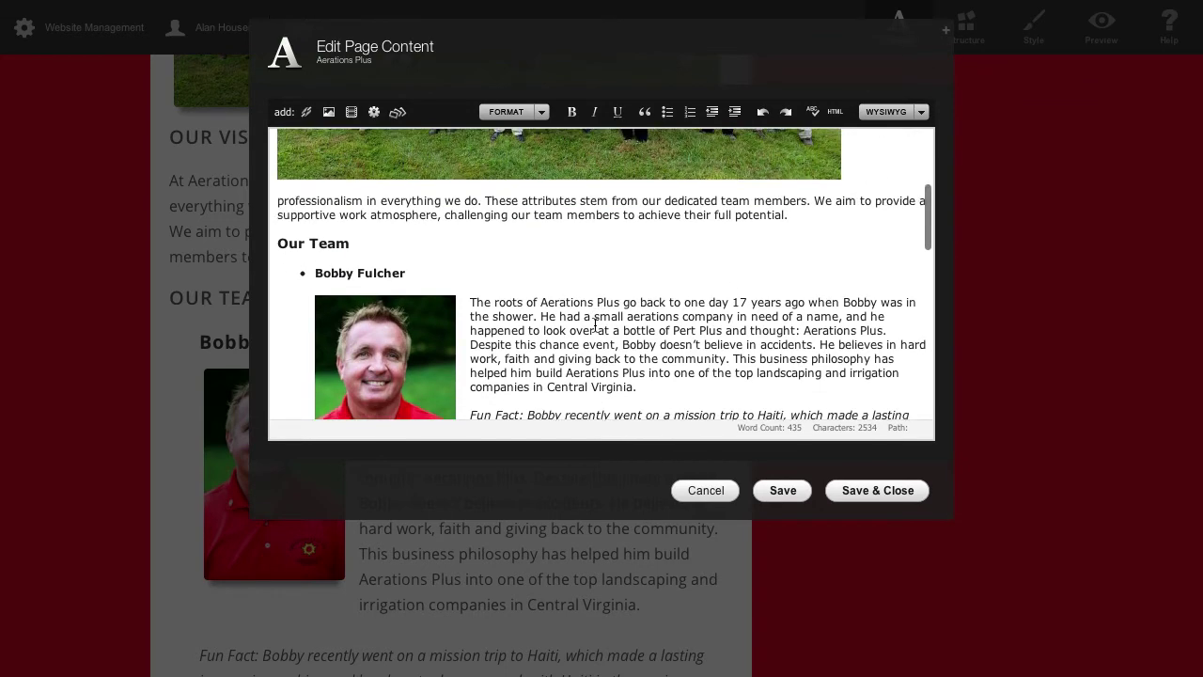
Bring up the image options of the team group photo and enlarge the page editor to fill the window
left_click(689, 254)
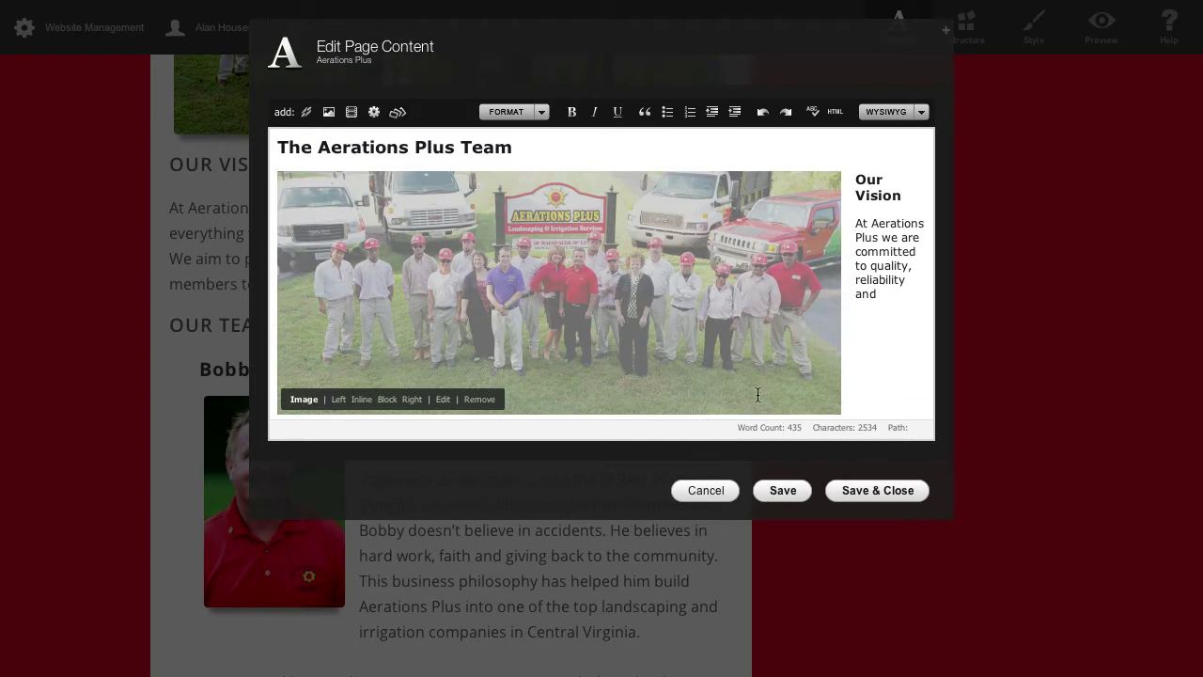
left_click(445, 354)
left_click(948, 35)
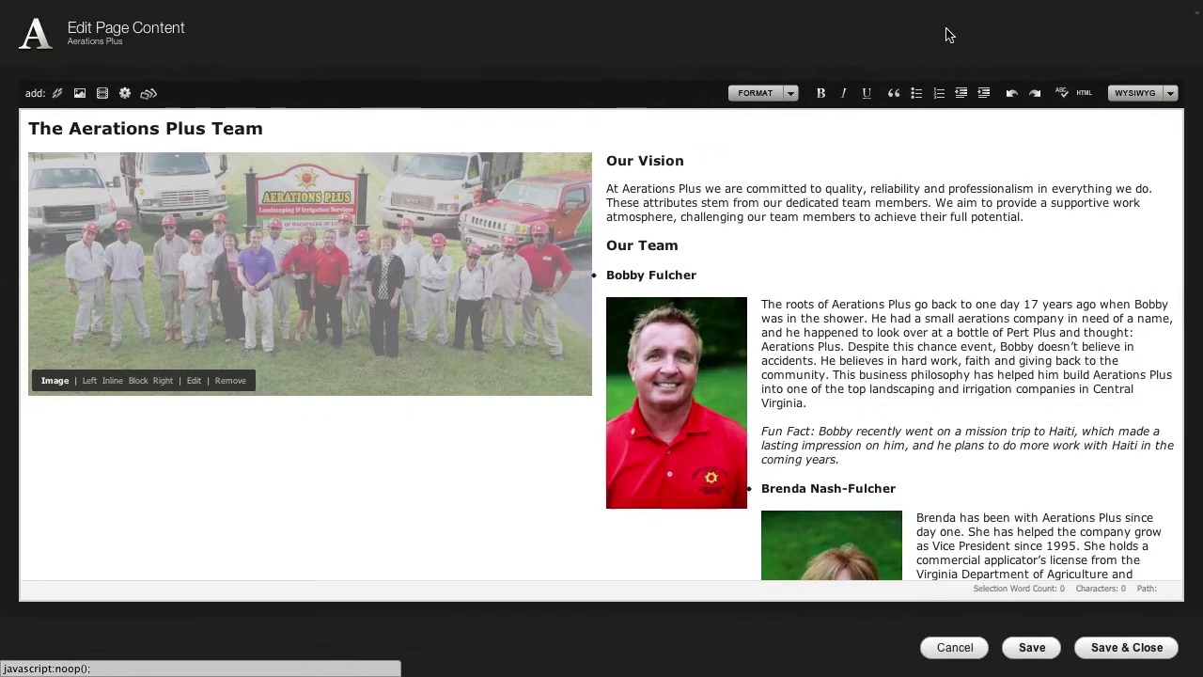
Look through the team entries, align the first team member's portrait to the right, and save and close the page
left_click(878, 274)
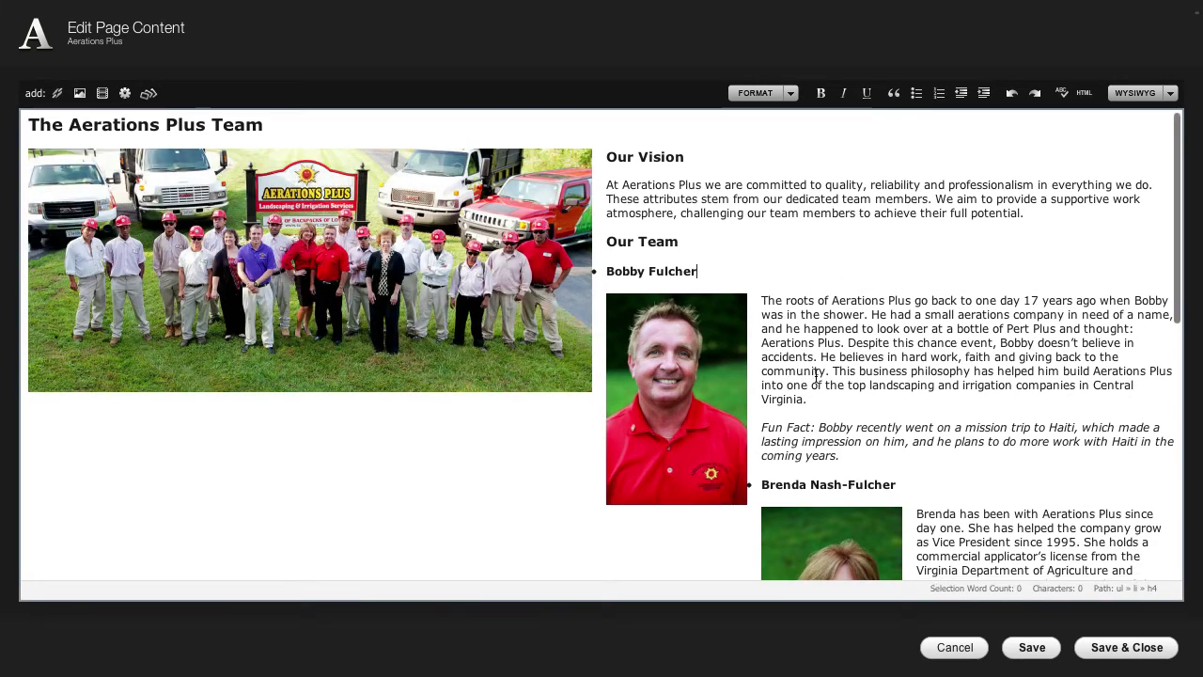
scroll(816, 374, "down", 1)
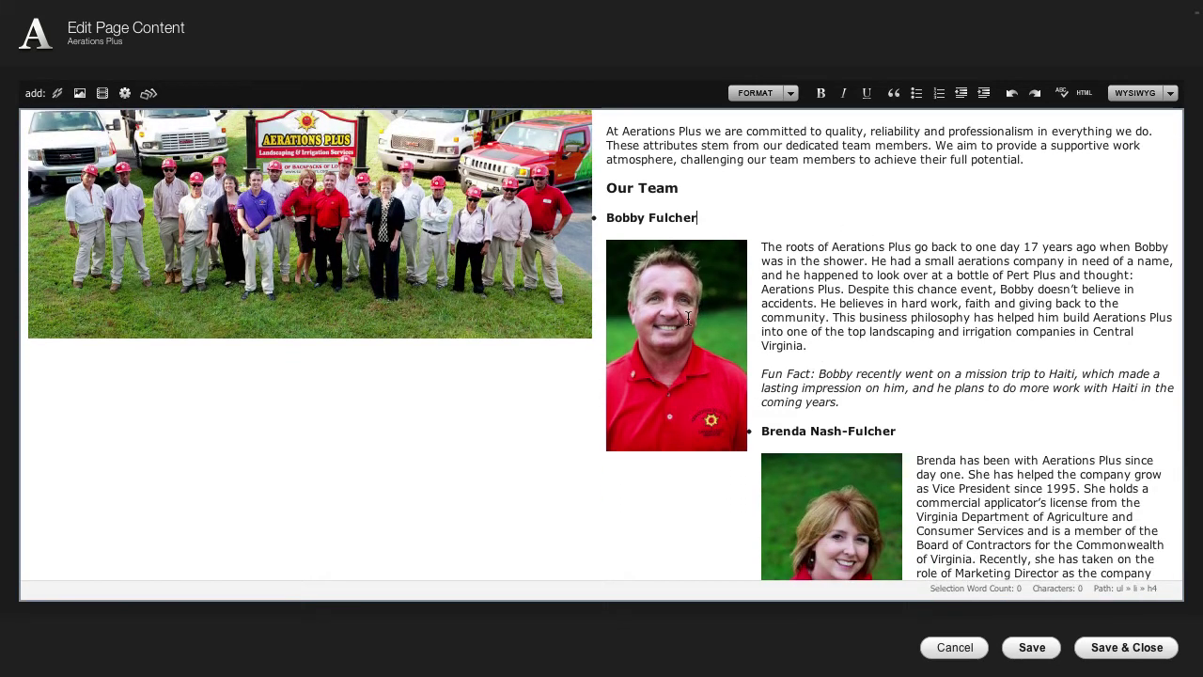
scroll(859, 327, "down", 5)
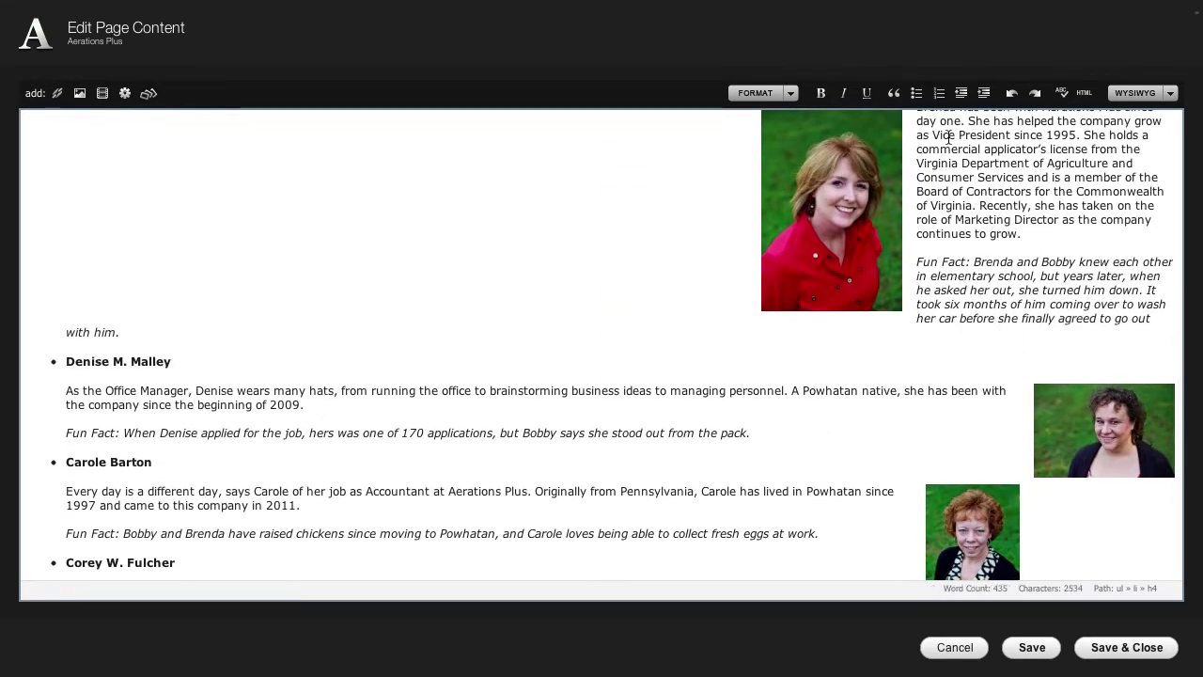
scroll(932, 235, "up", 6)
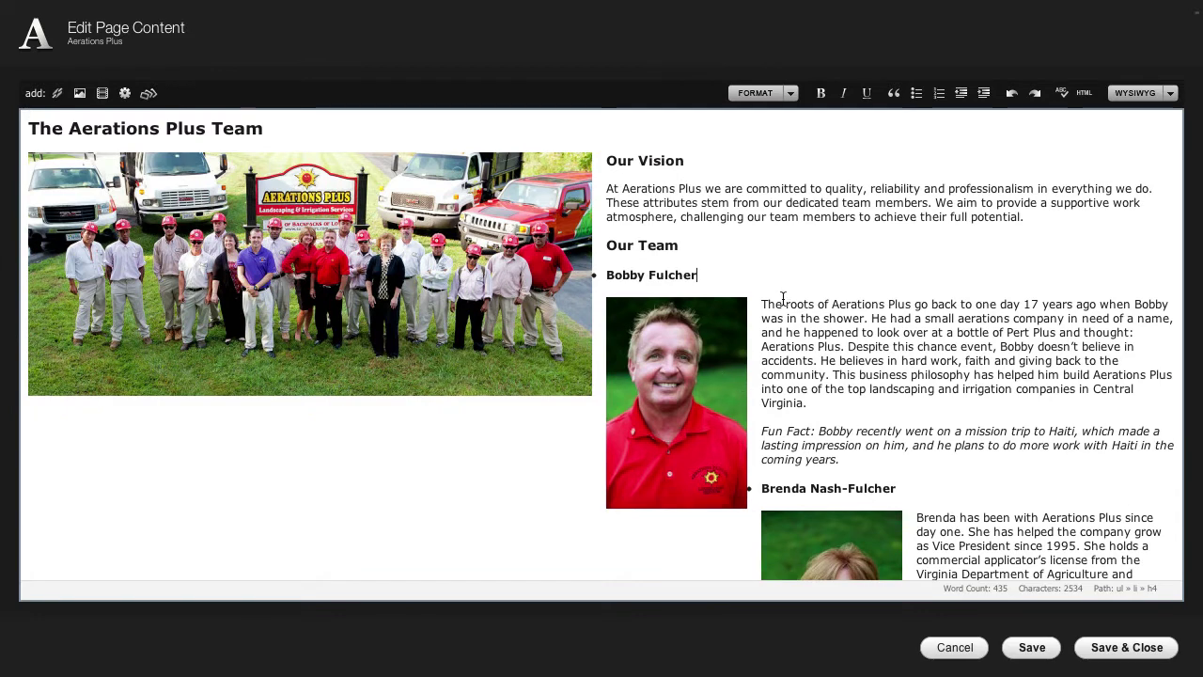
scroll(866, 268, "down", 3)
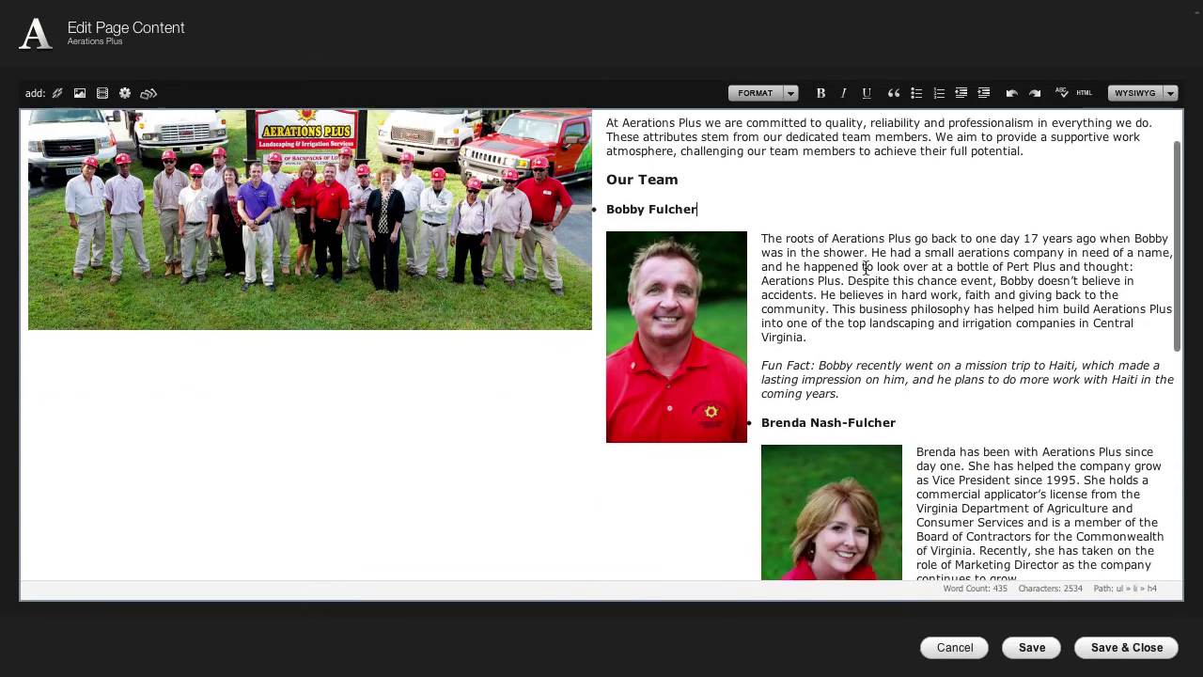
mouse_move(713, 236)
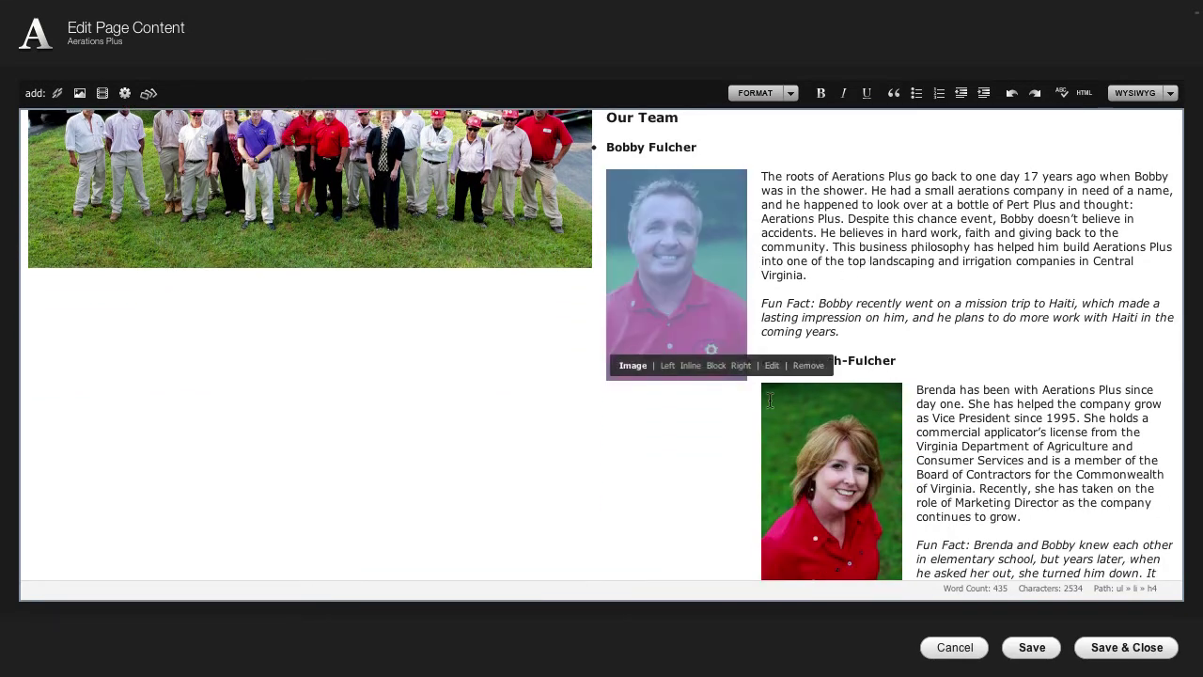
left_click(668, 368)
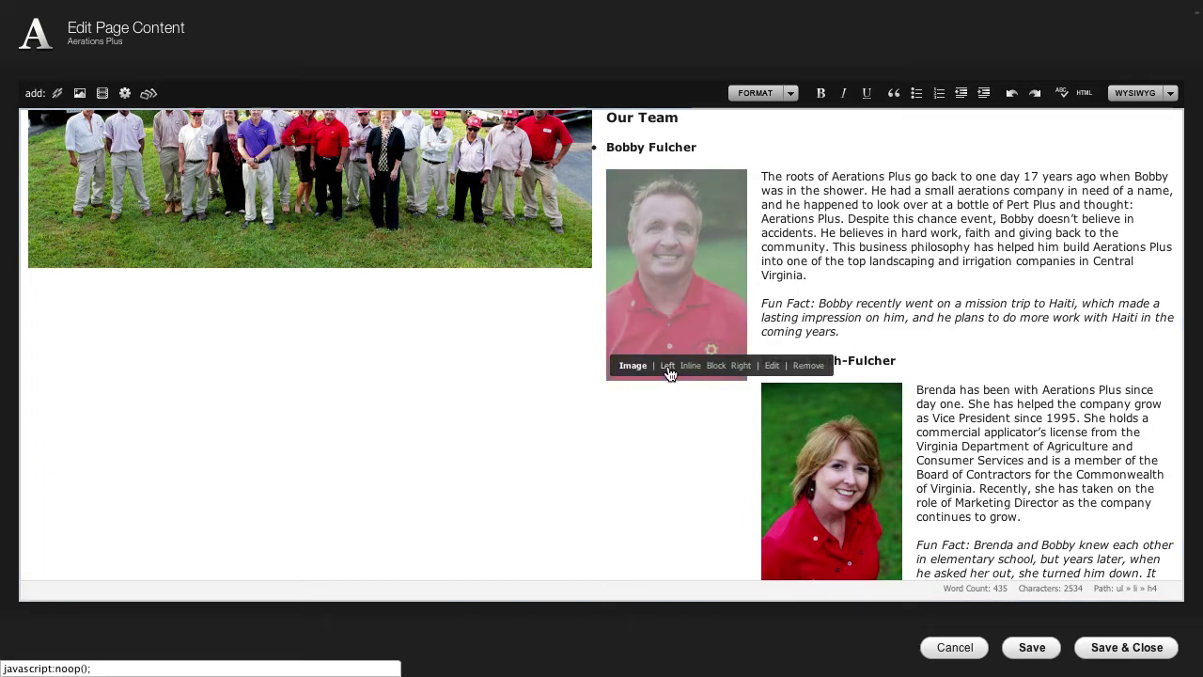
left_click(740, 369)
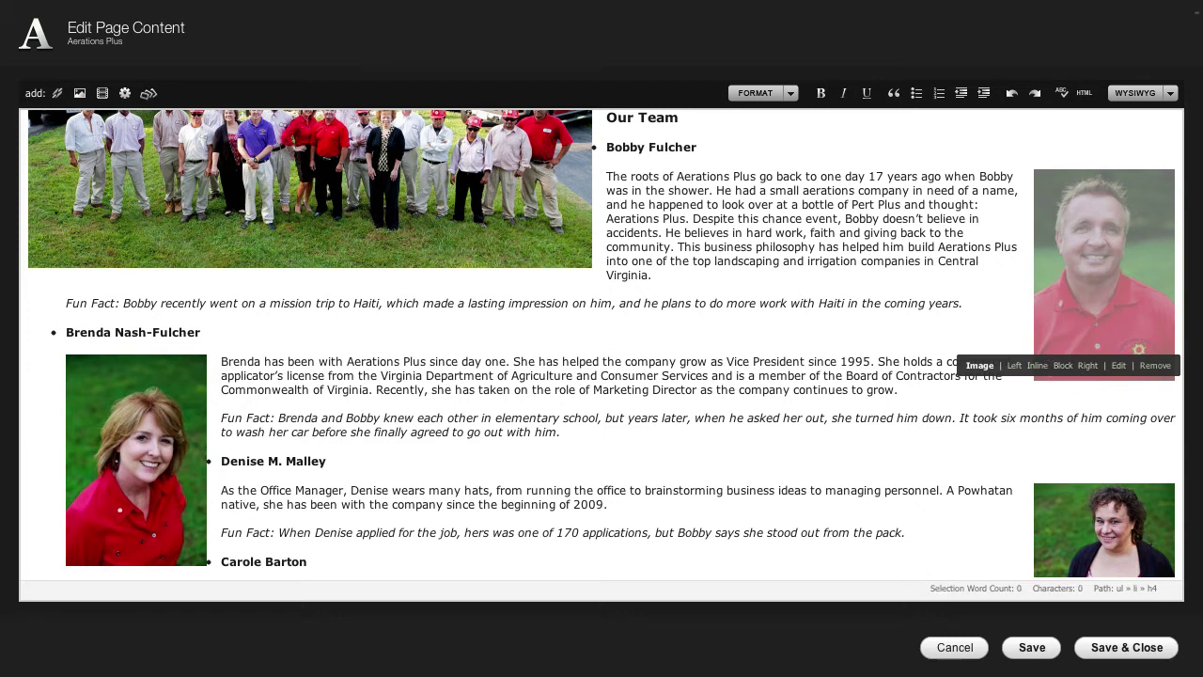
left_click(1122, 649)
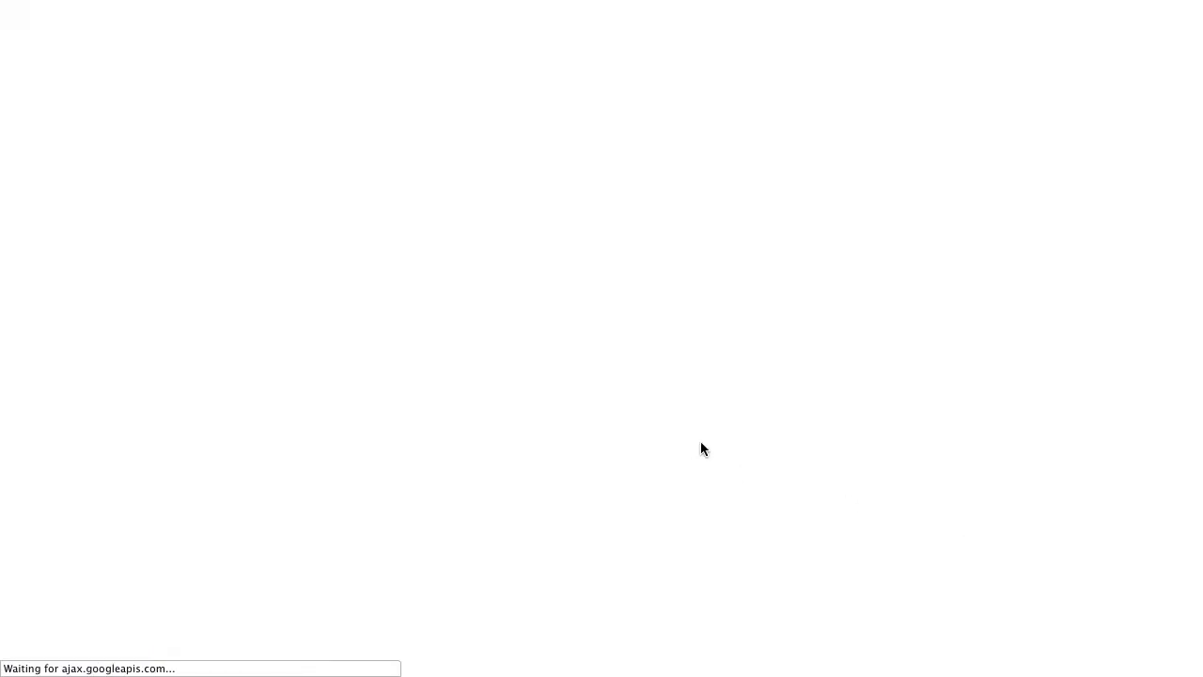
Check the placement of the team members' portraits beside their biographies on the Team page
scroll(725, 442, "down", 9)
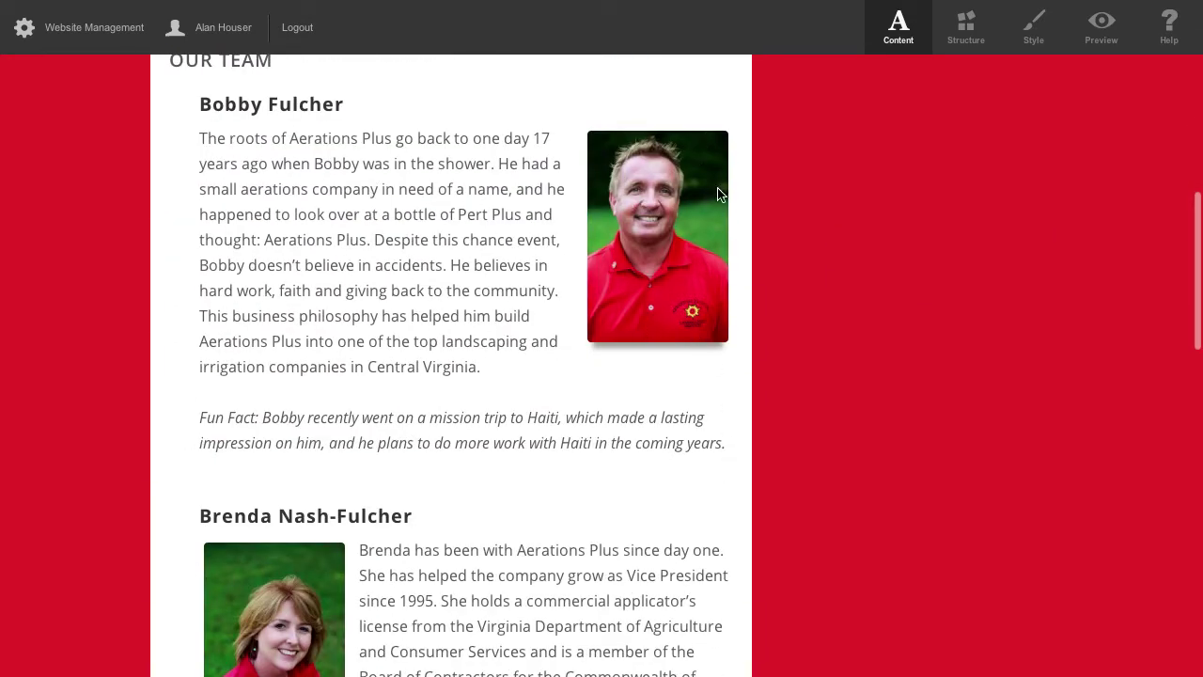
scroll(256, 273, "down", 4)
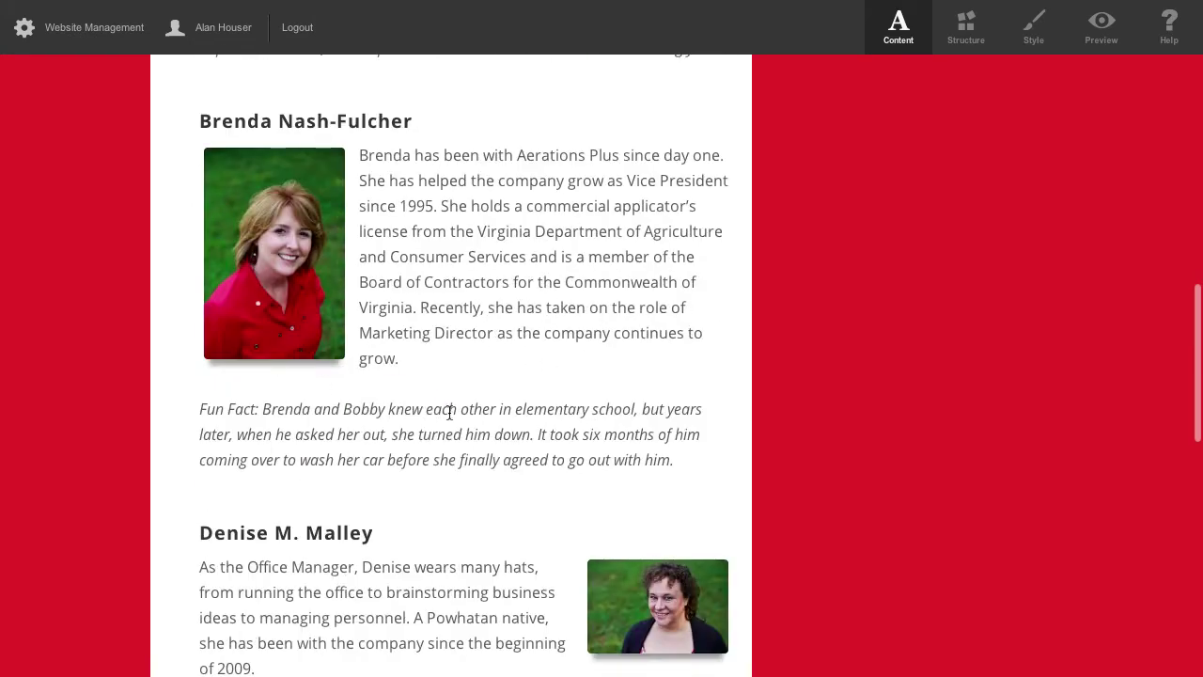
scroll(450, 414, "down", 4)
scroll(611, 555, "down", 1)
scroll(612, 550, "up", 7)
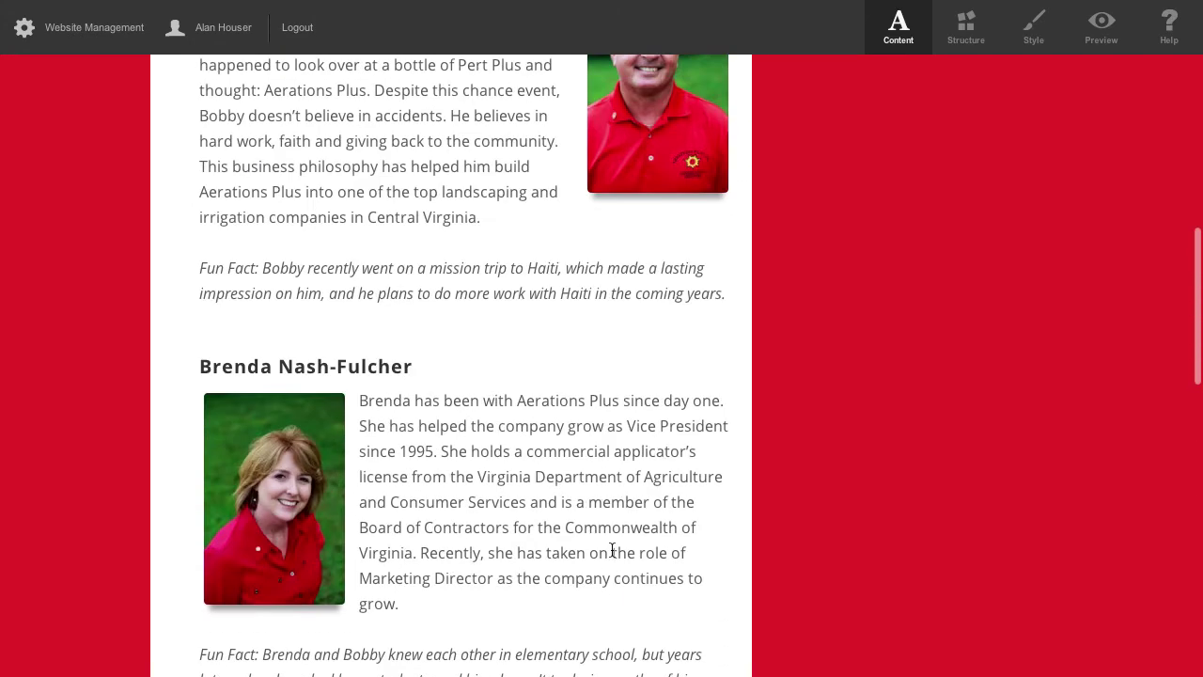
scroll(612, 551, "up", 4)
scroll(611, 549, "up", 1)
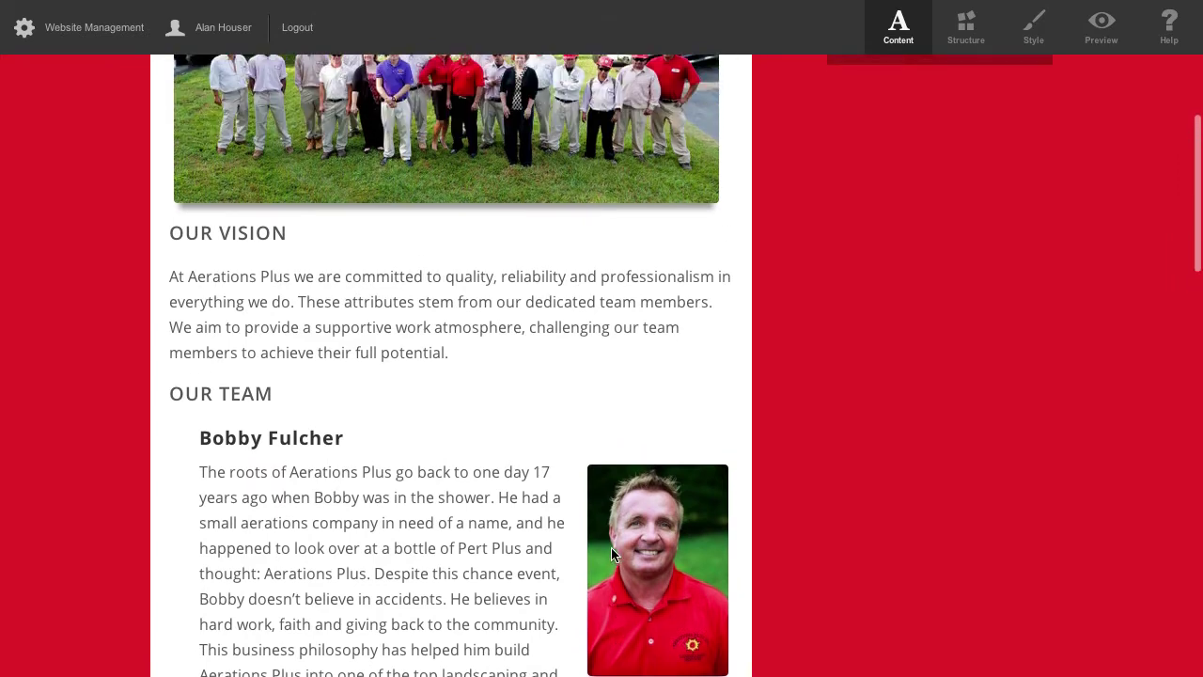
scroll(679, 399, "up", 4)
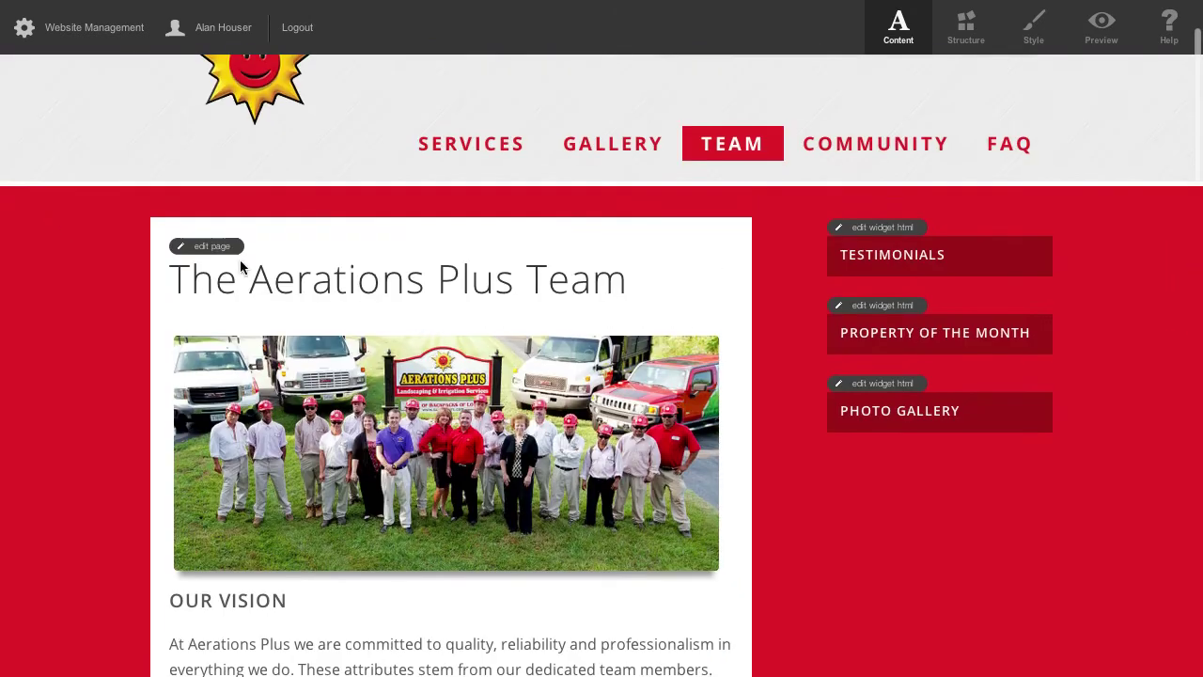
Reopen the Team page content, align the first team member's portrait to the left, and save and close the page
left_click(215, 247)
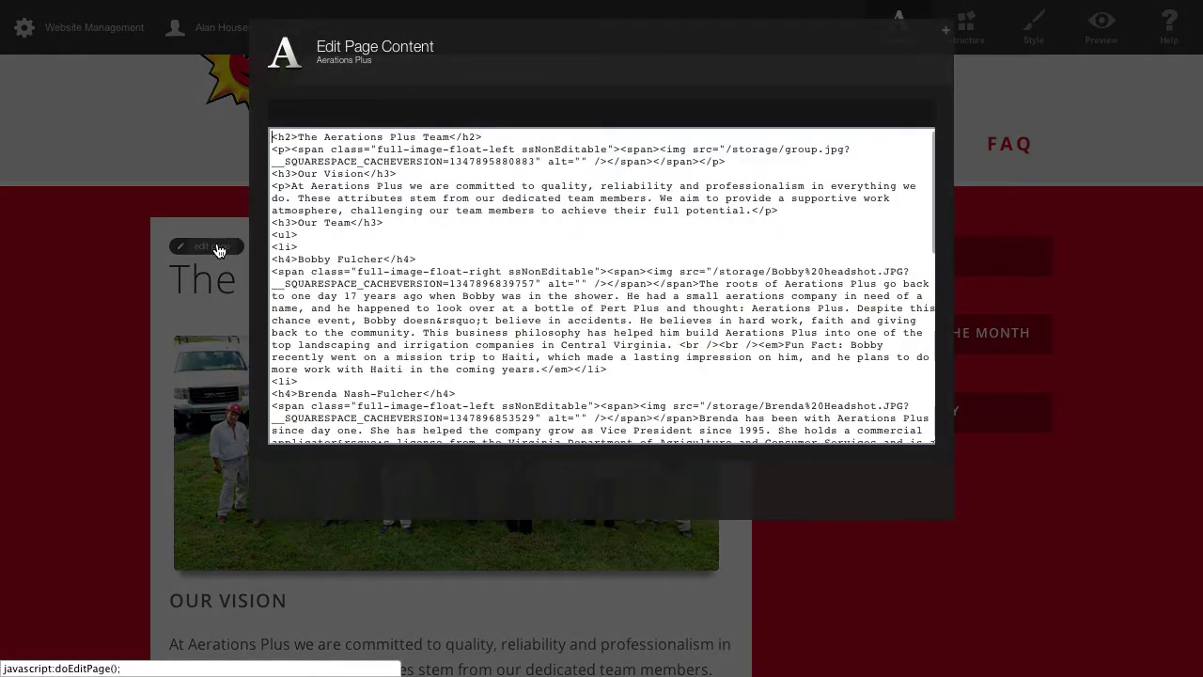
scroll(587, 268, "down", 5)
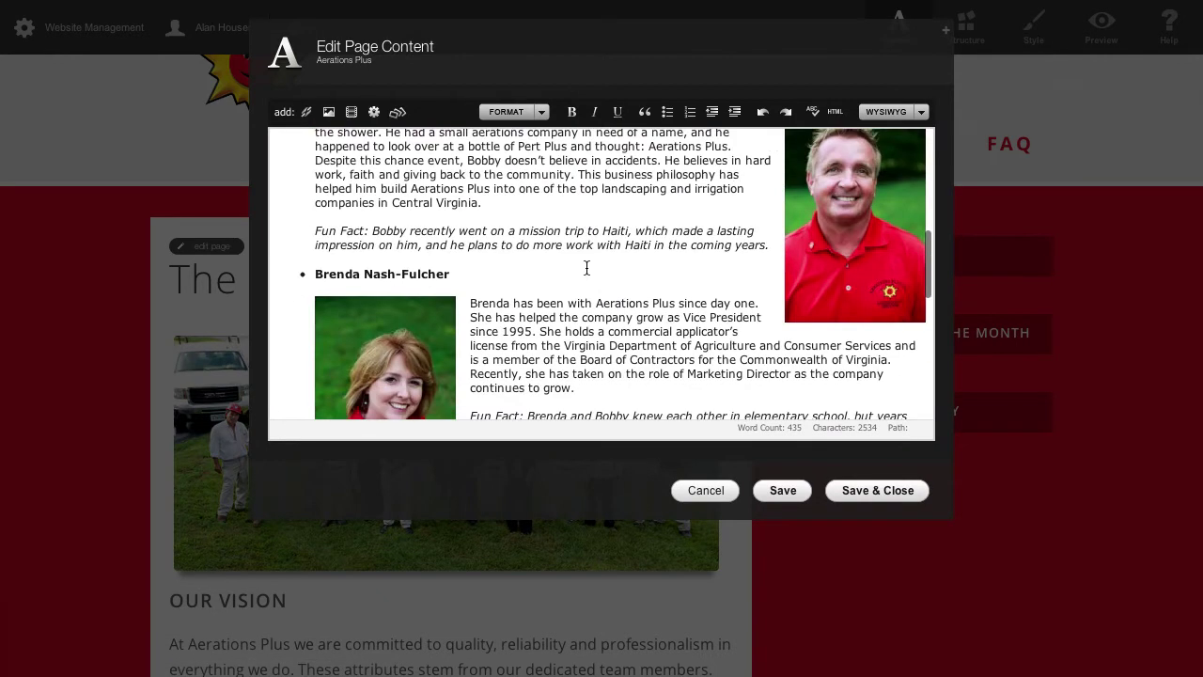
scroll(587, 268, "up", 1)
left_click(814, 206)
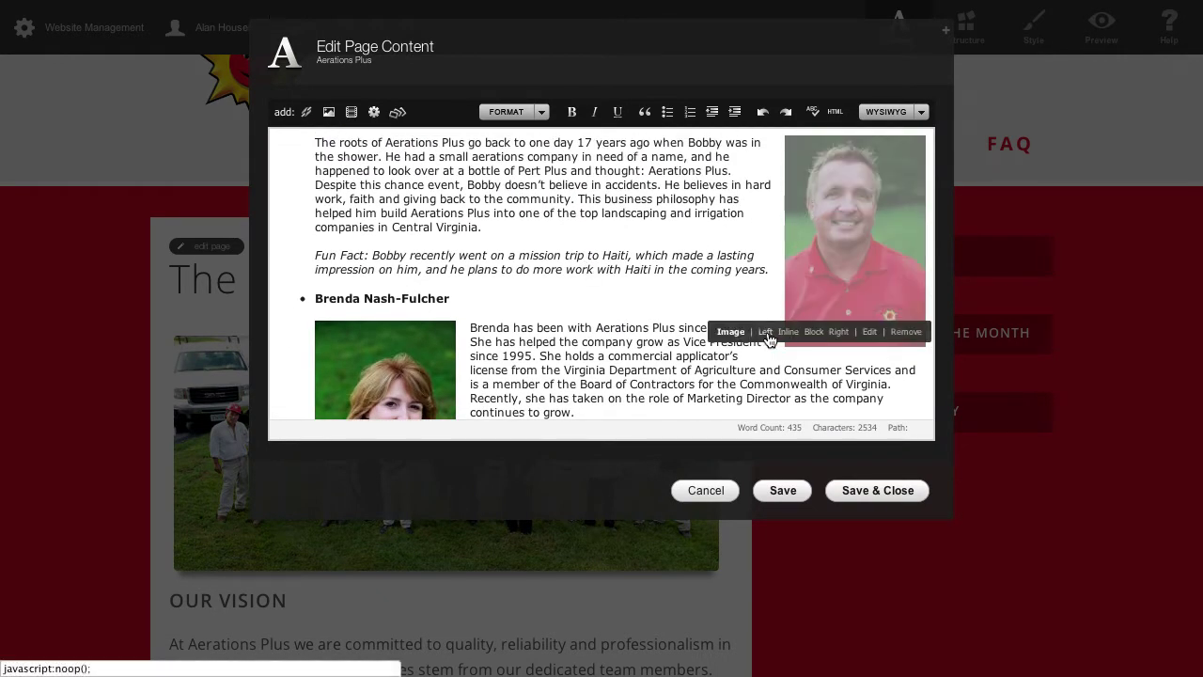
left_click(768, 333)
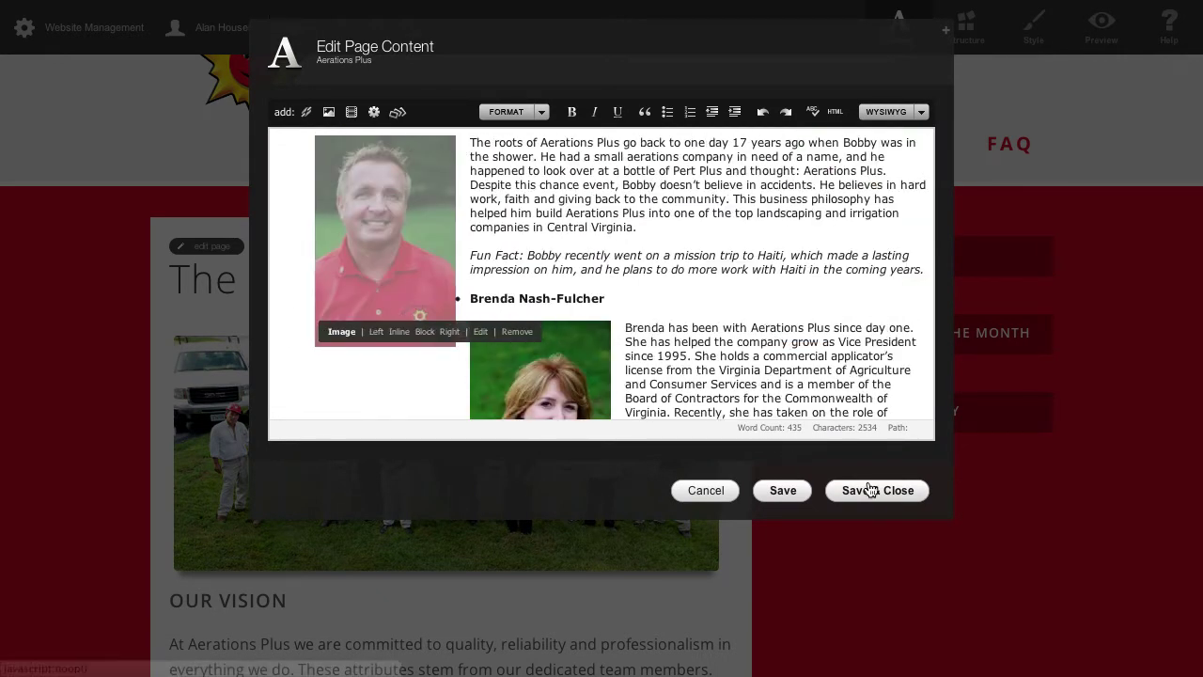
left_click(871, 496)
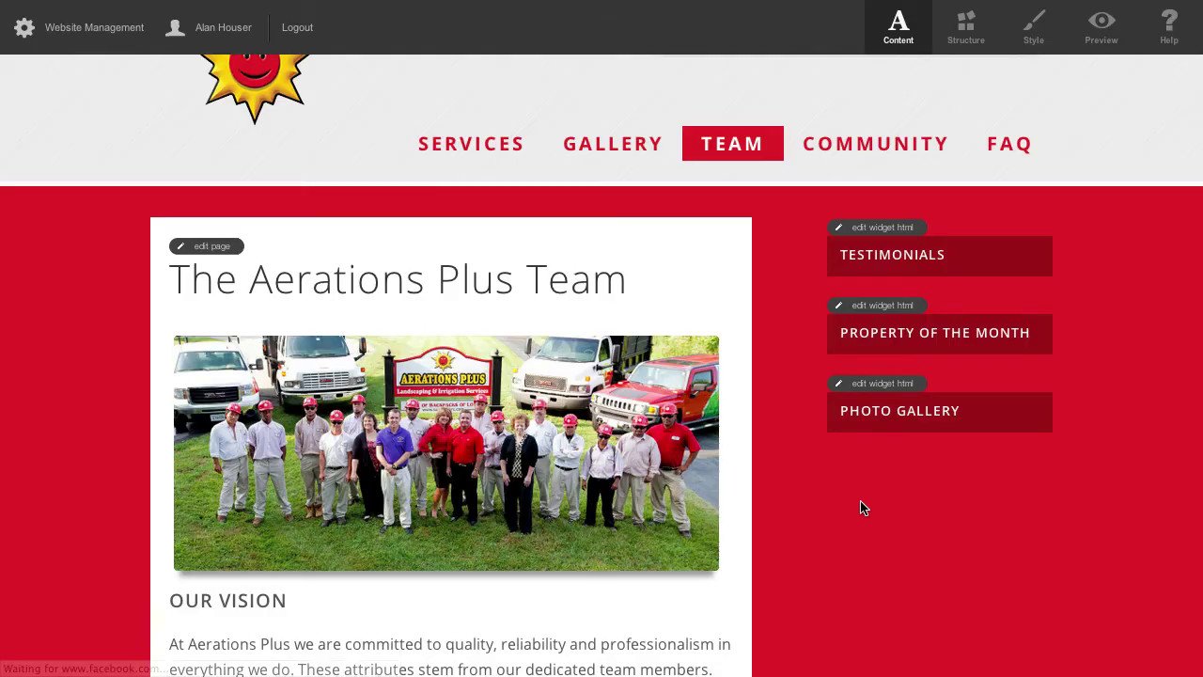
Check the first team member's portrait on the Team page and open the page content for editing again
scroll(843, 516, "down", 6)
scroll(844, 517, "down", 2)
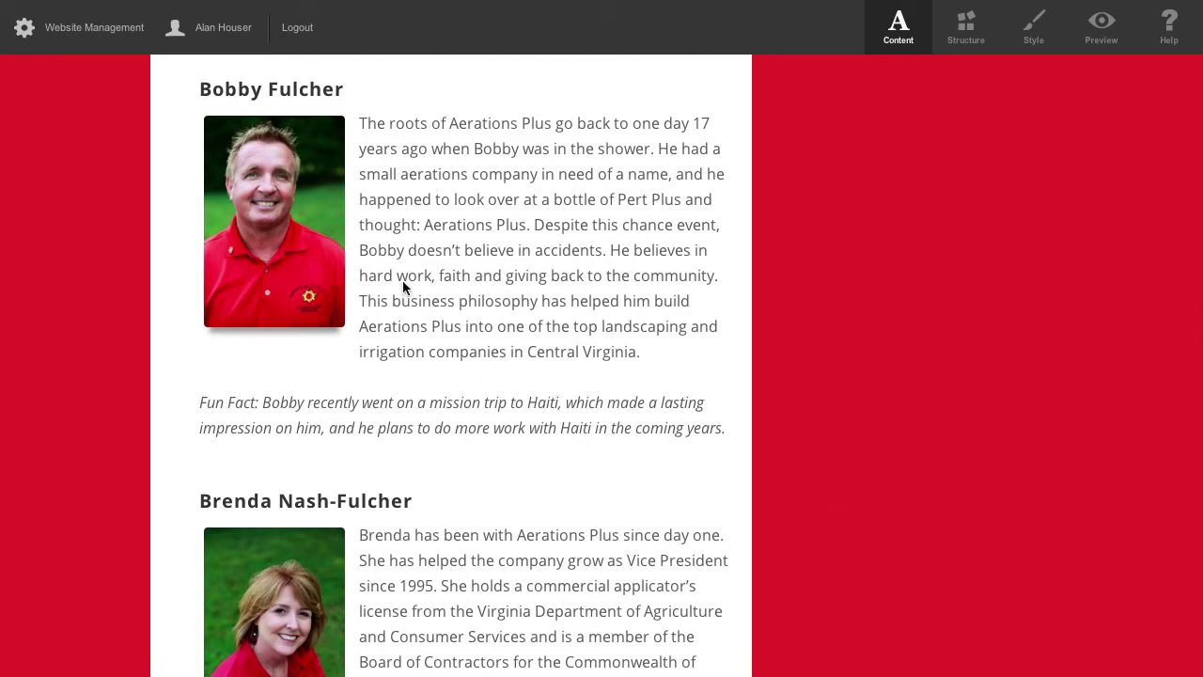
scroll(489, 283, "up", 5)
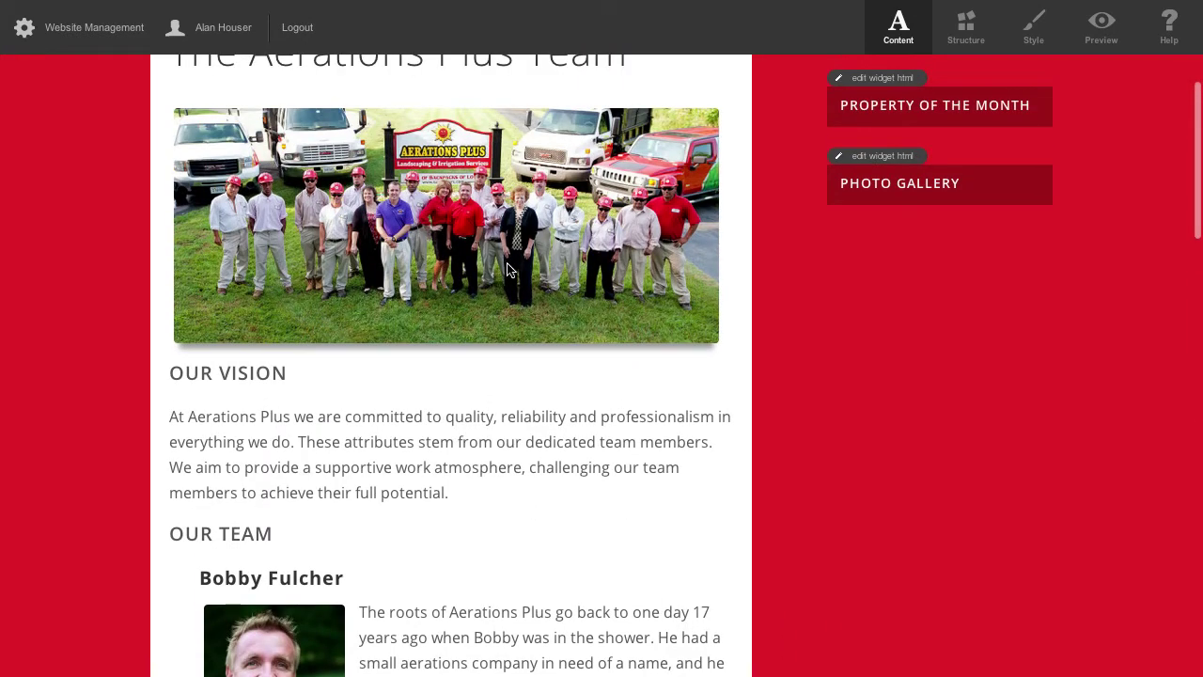
scroll(500, 278, "up", 1)
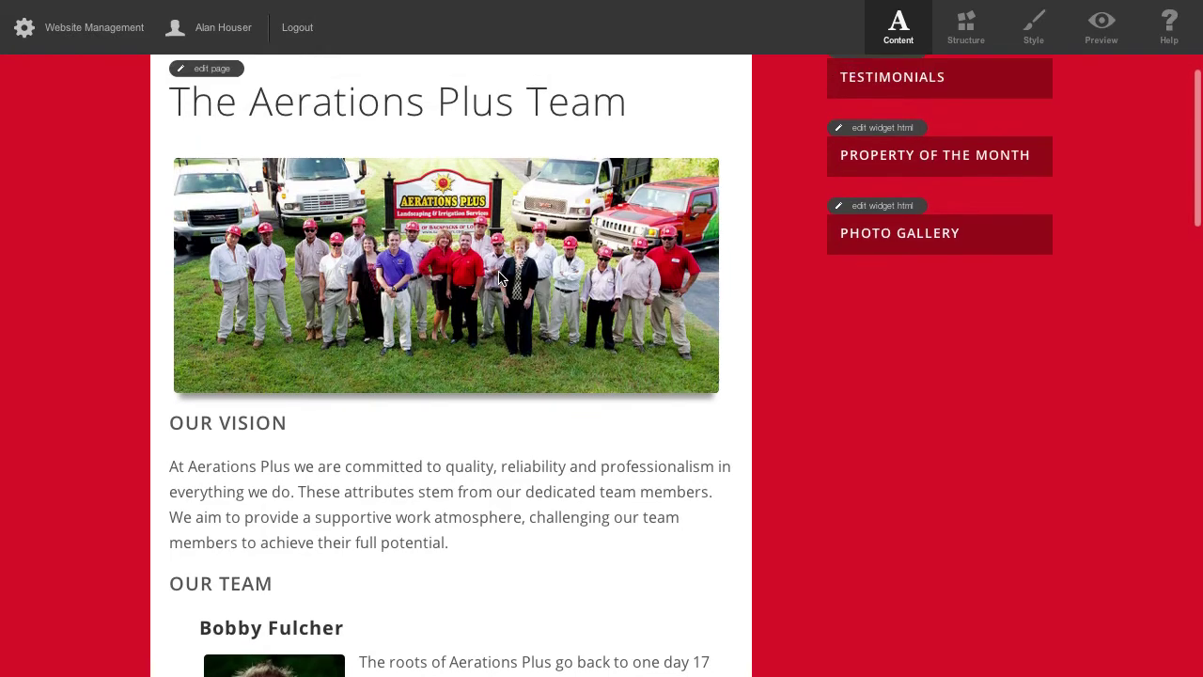
left_click(184, 98)
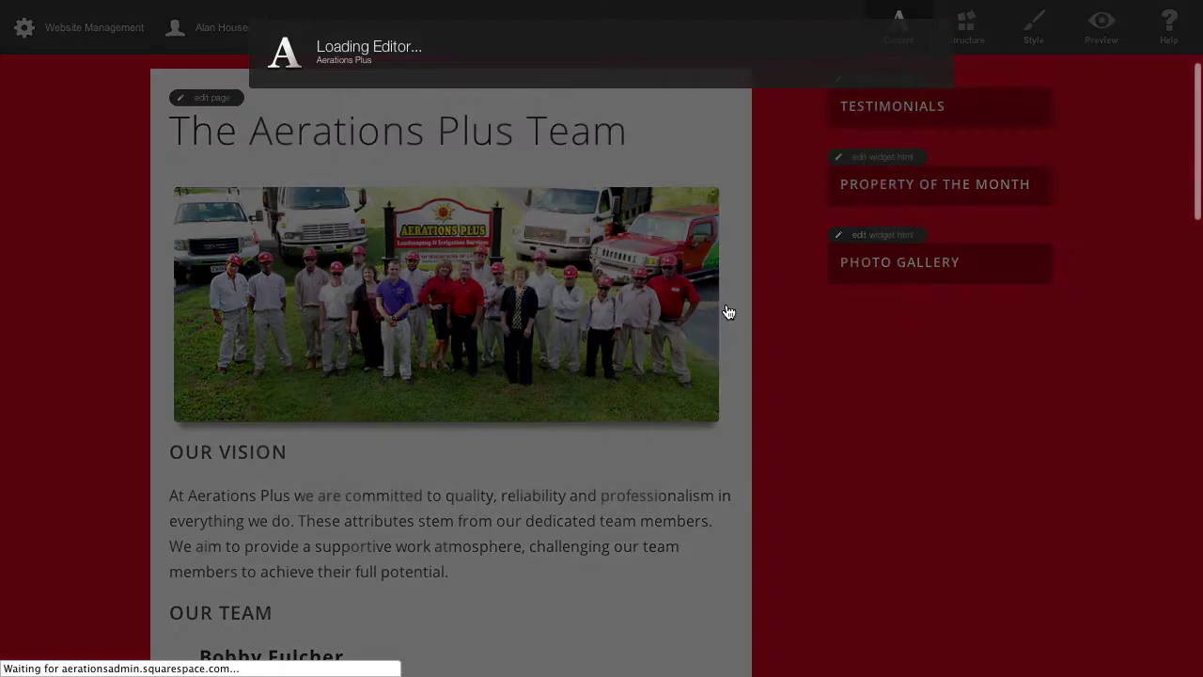
Set the team group photo's alignment to Block, save and close the page, and check the photo's placement on the Team page
left_click(640, 301)
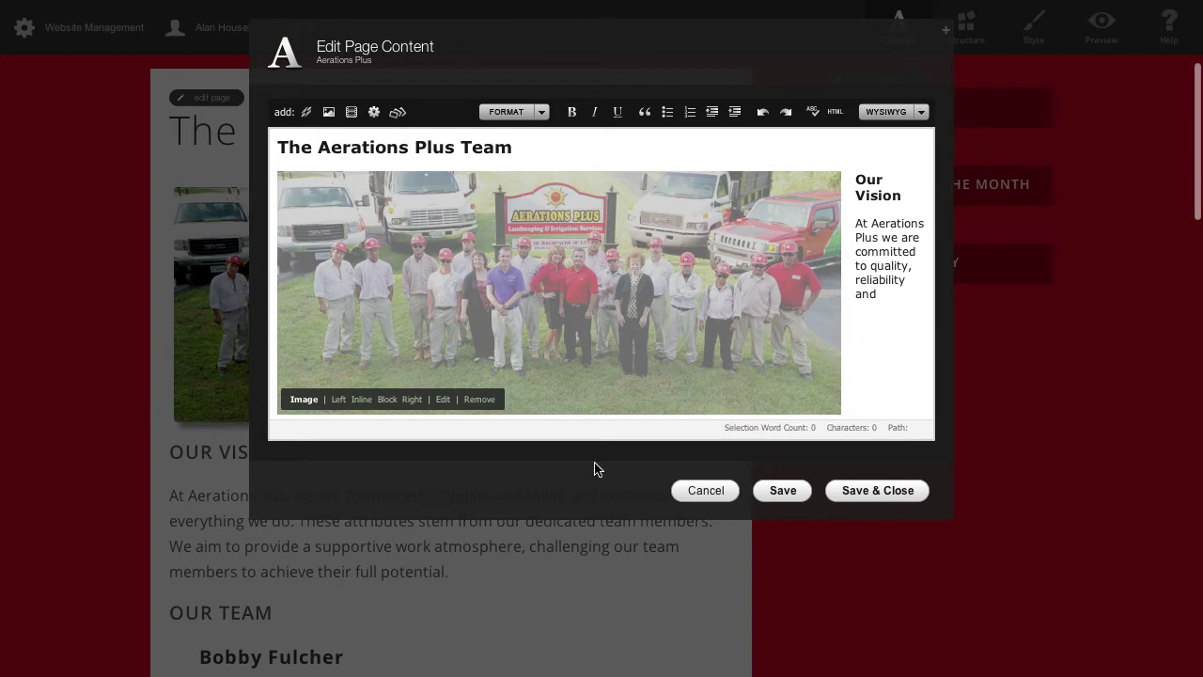
left_click(387, 399)
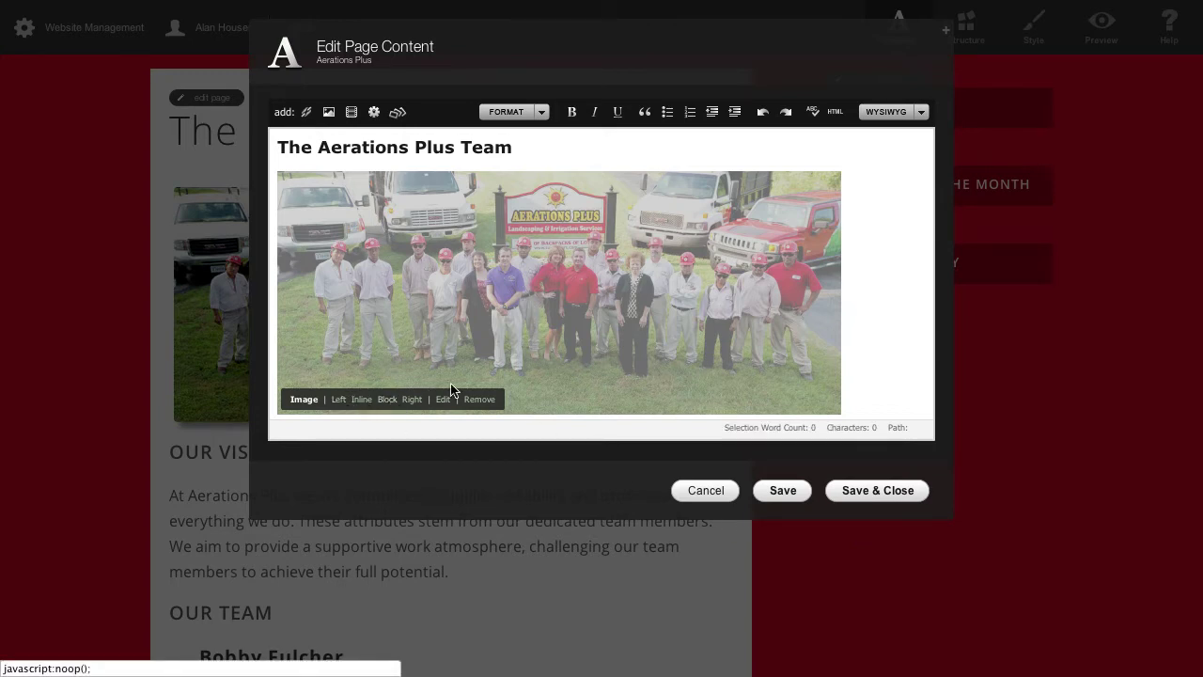
left_click(894, 493)
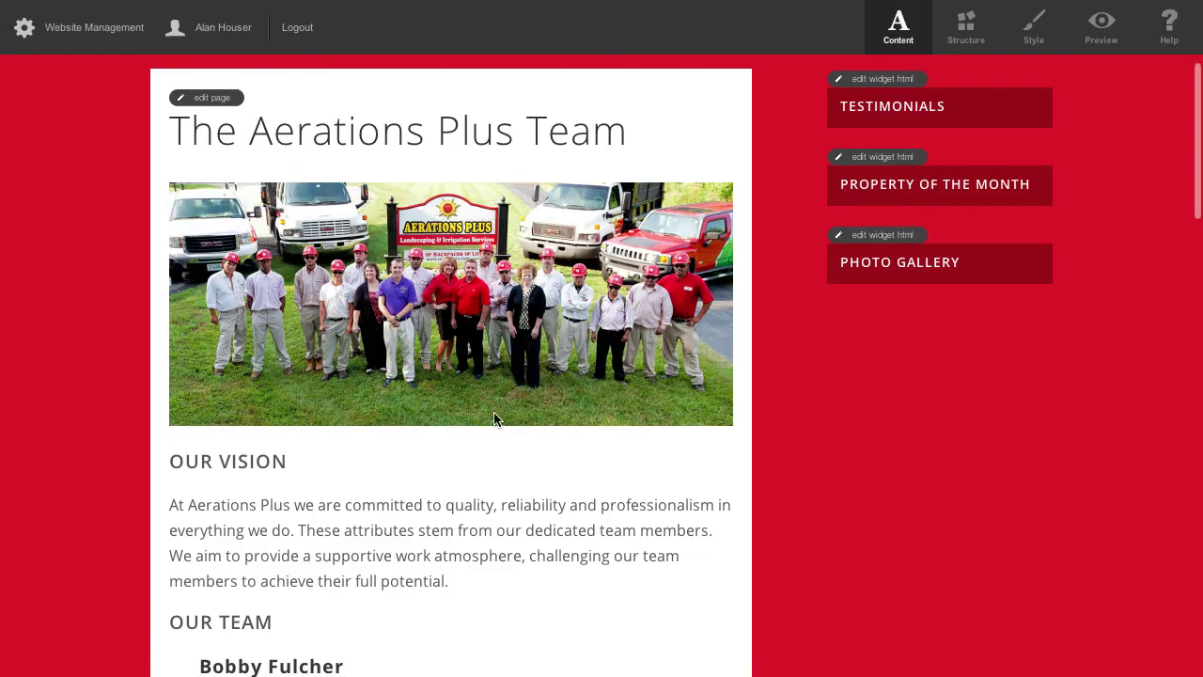
scroll(802, 552, "down", 4)
scroll(802, 552, "up", 4)
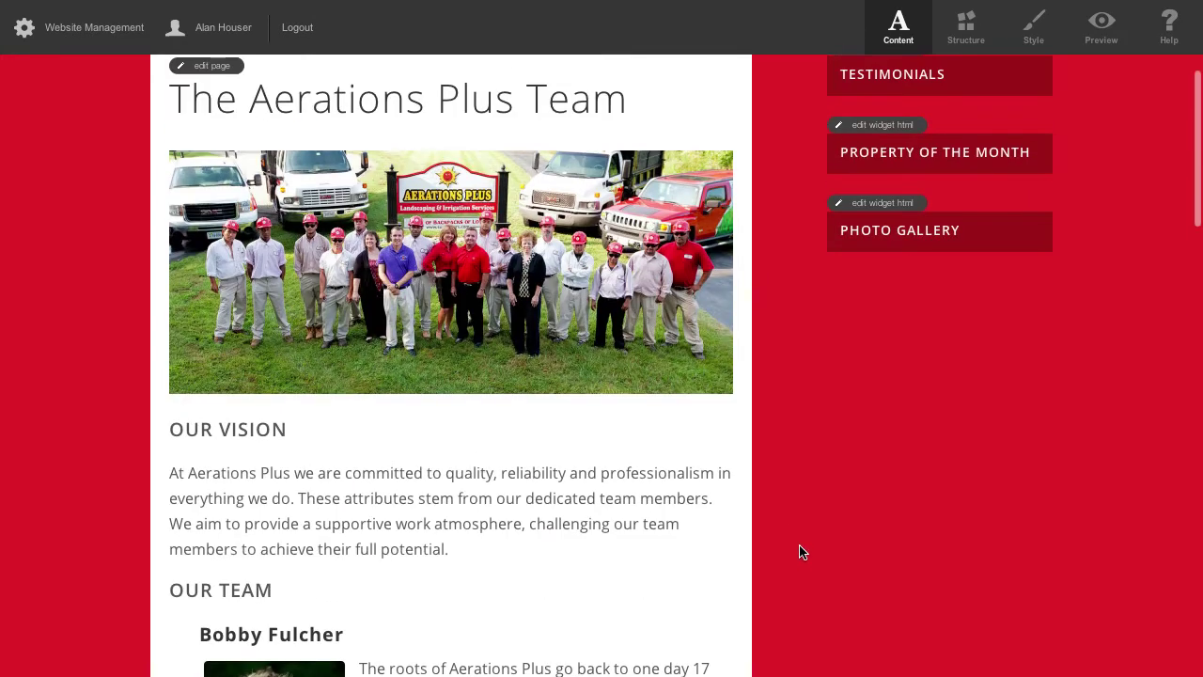
scroll(802, 552, "down", 2)
scroll(802, 552, "up", 4)
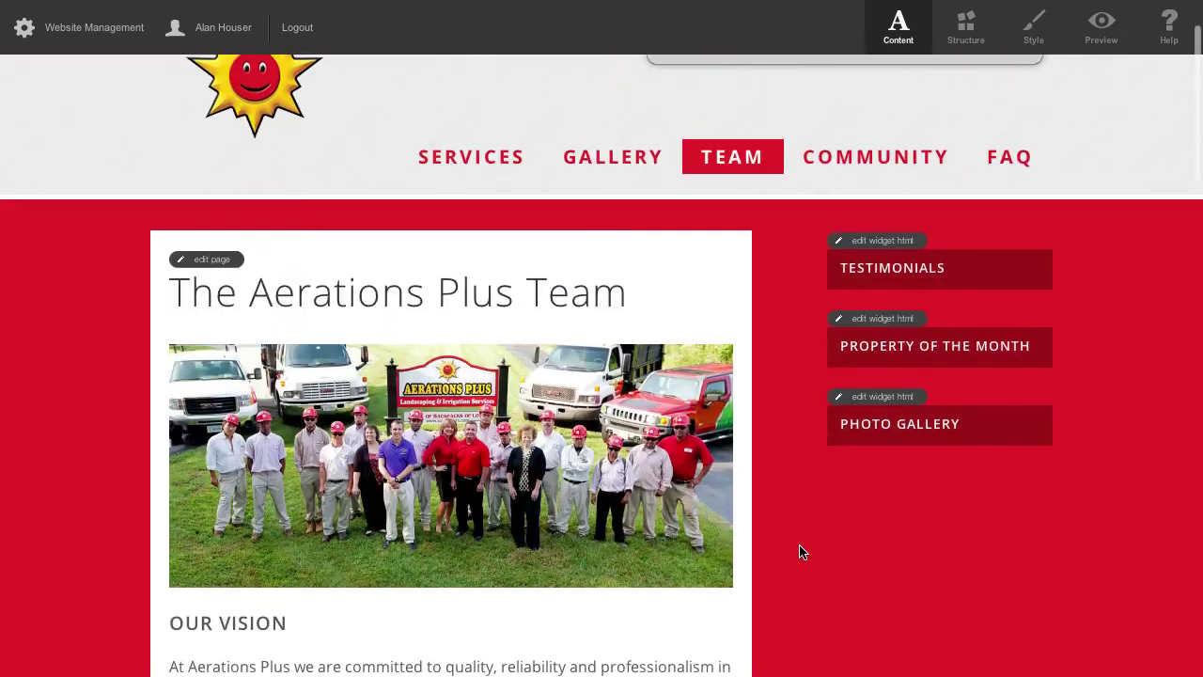
Reopen the Team page content, align the group photo to the left, and save and close the page
left_click(192, 260)
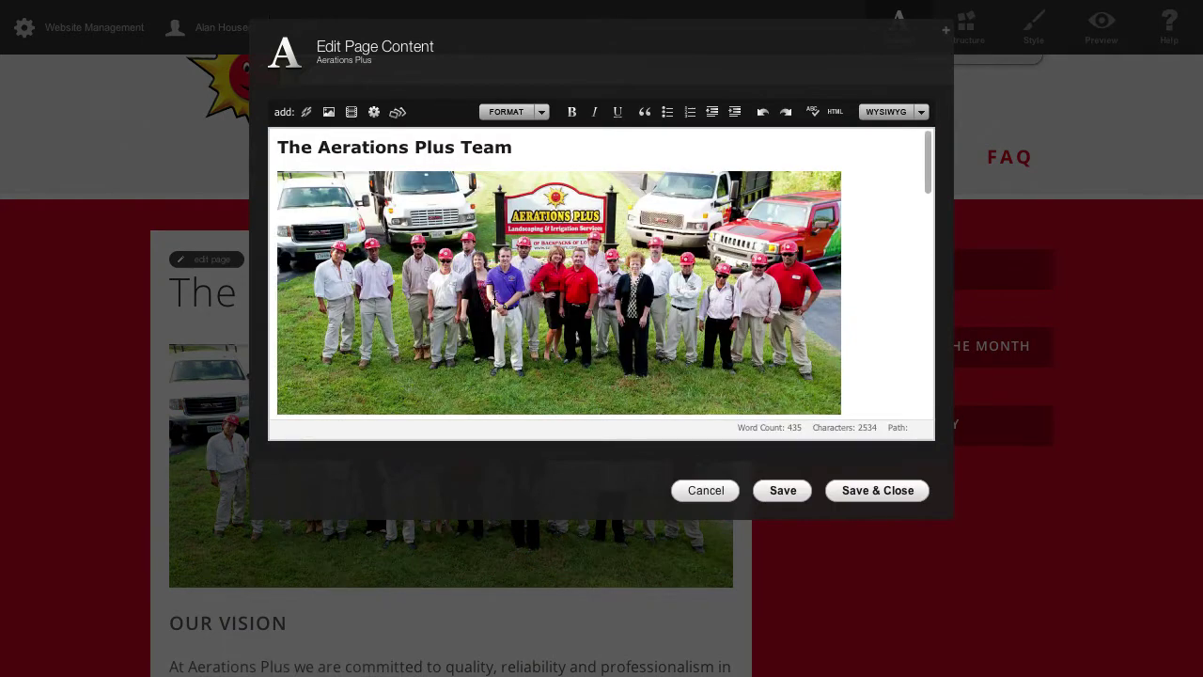
scroll(588, 273, "down", 10)
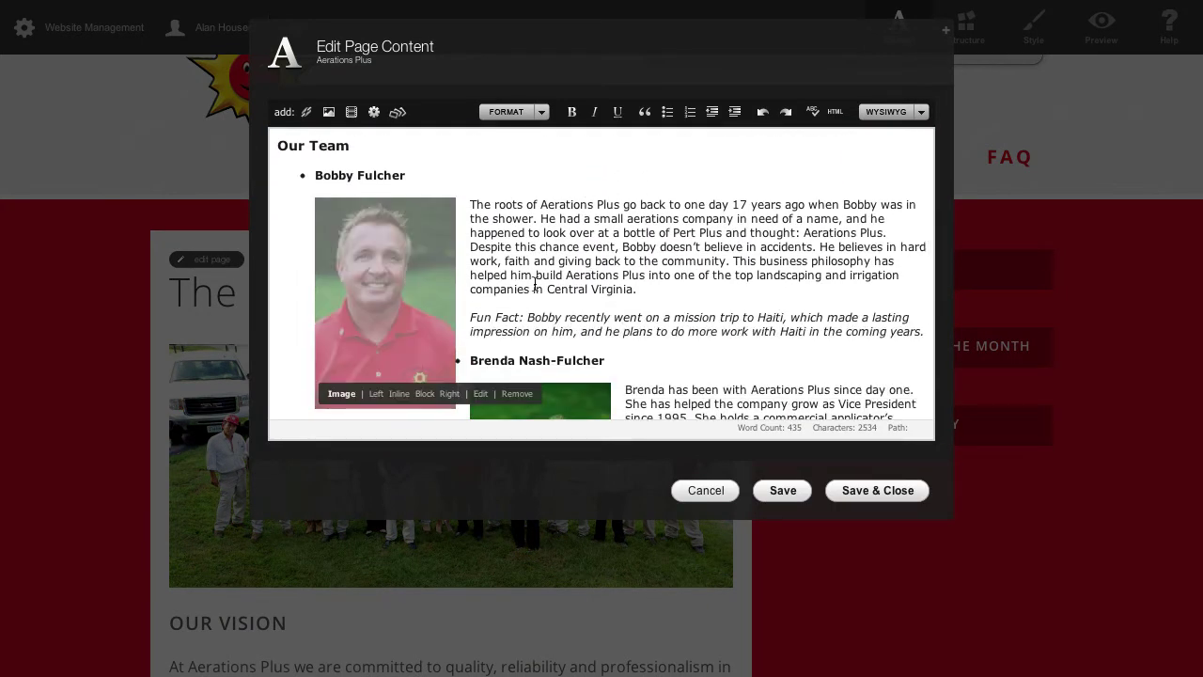
scroll(535, 282, "up", 10)
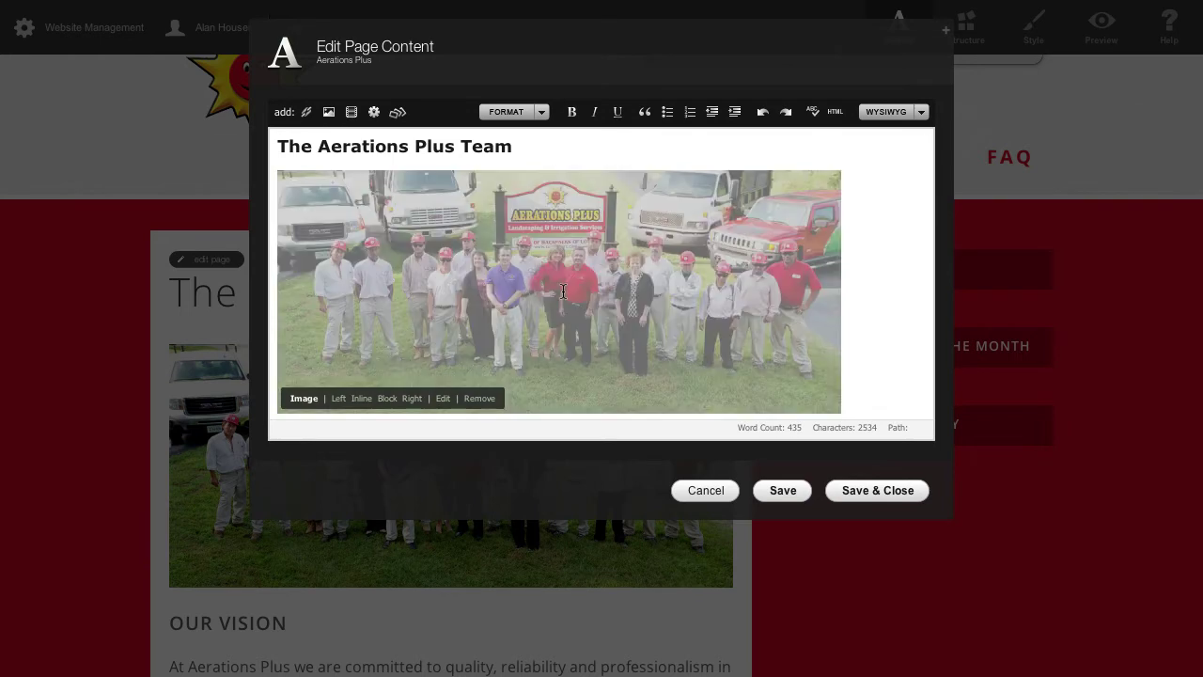
left_click(338, 399)
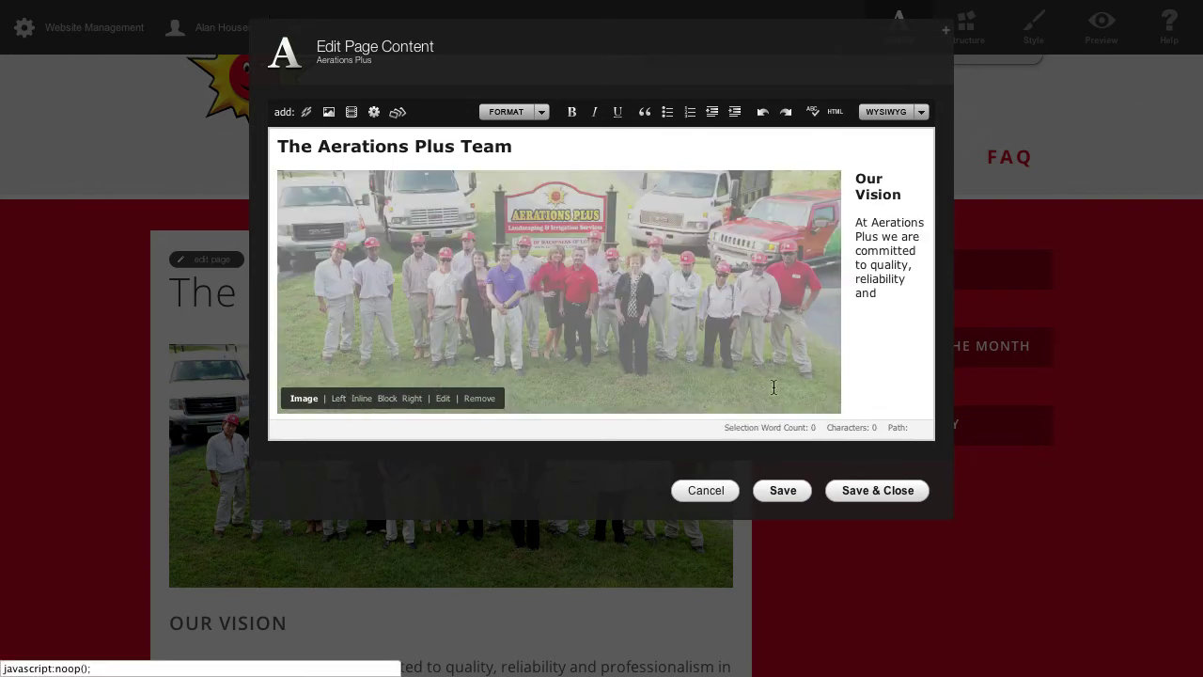
left_click(886, 491)
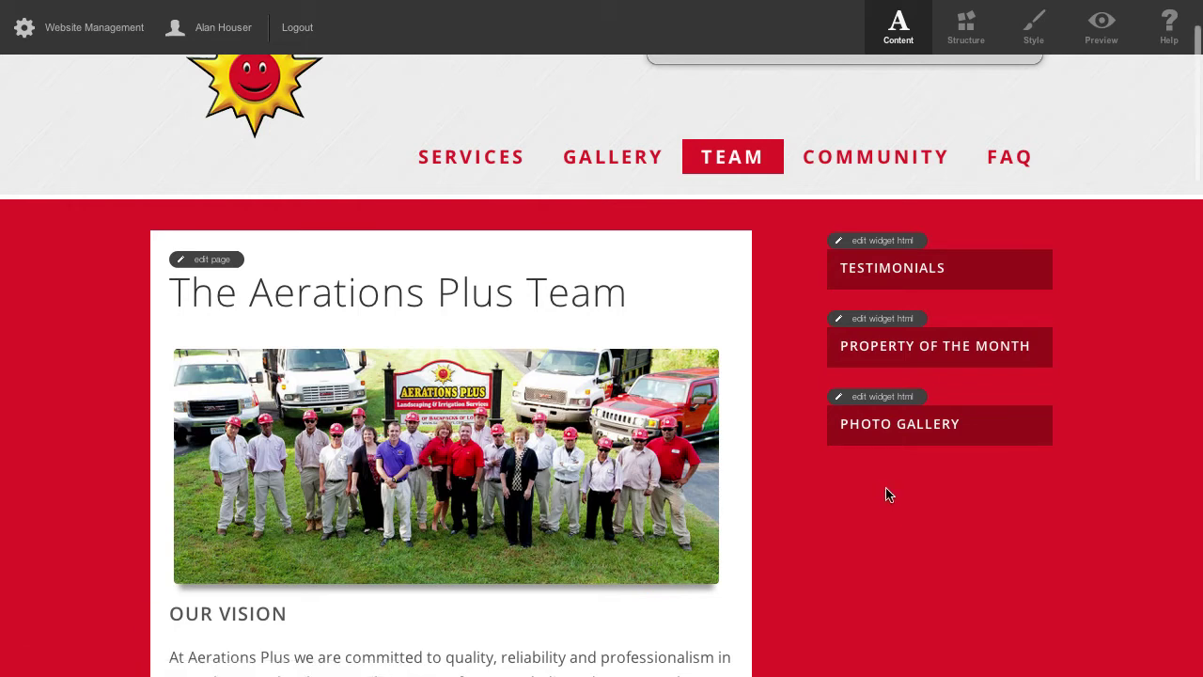
scroll(905, 493, "down", 20)
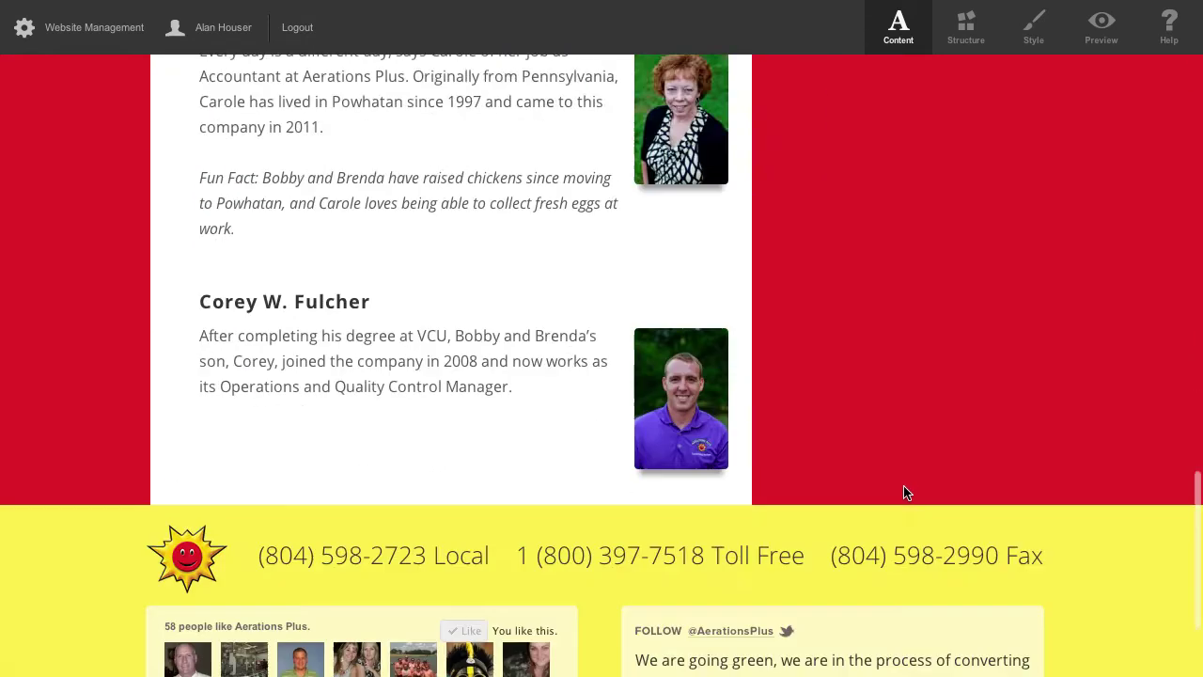
scroll(905, 493, "up", 20)
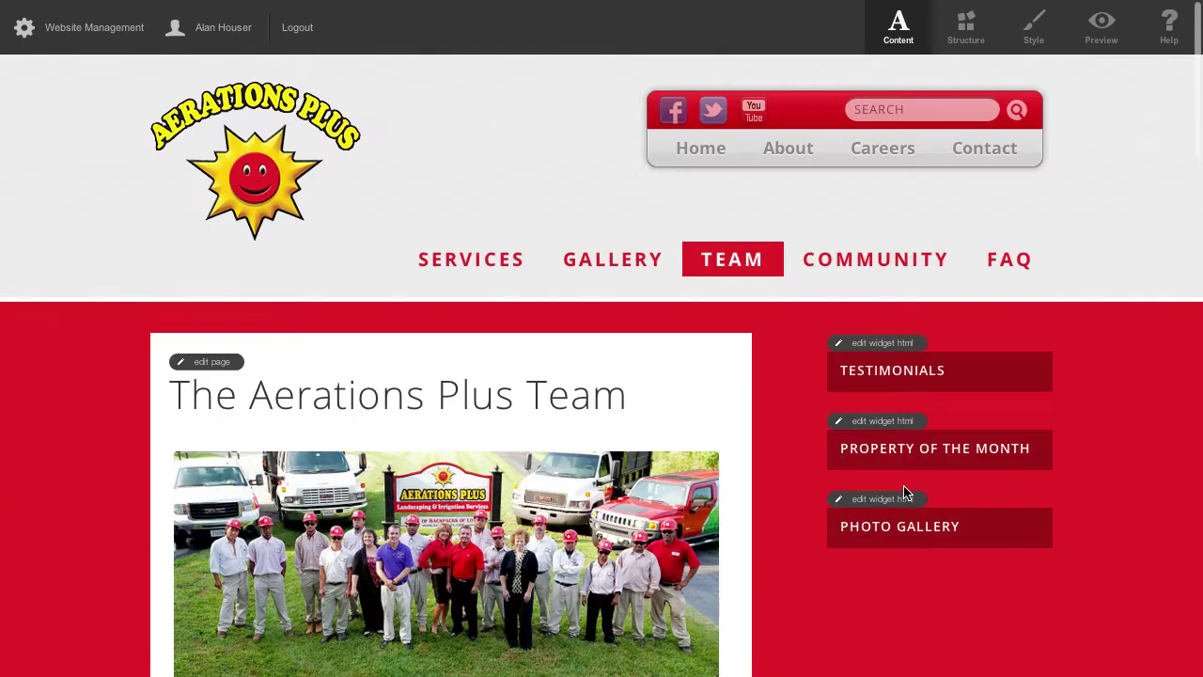
Open the Community page and look through its content down to the footer
left_click(904, 259)
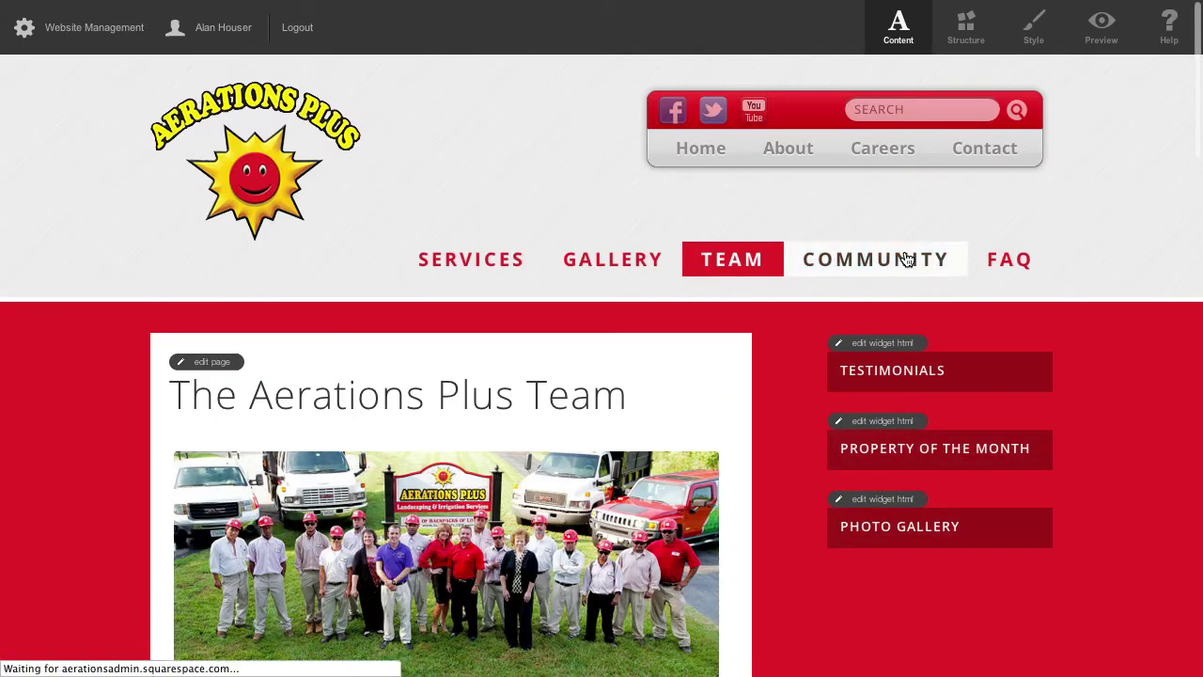
scroll(556, 424, "down", 9)
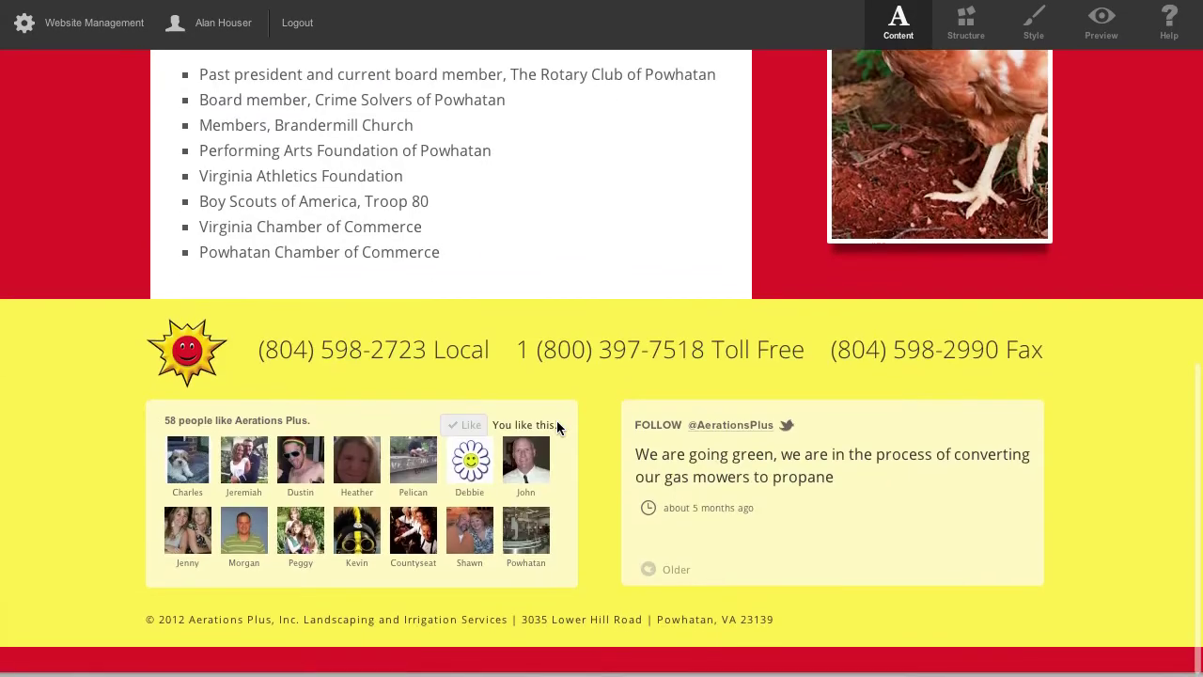
scroll(557, 423, "up", 8)
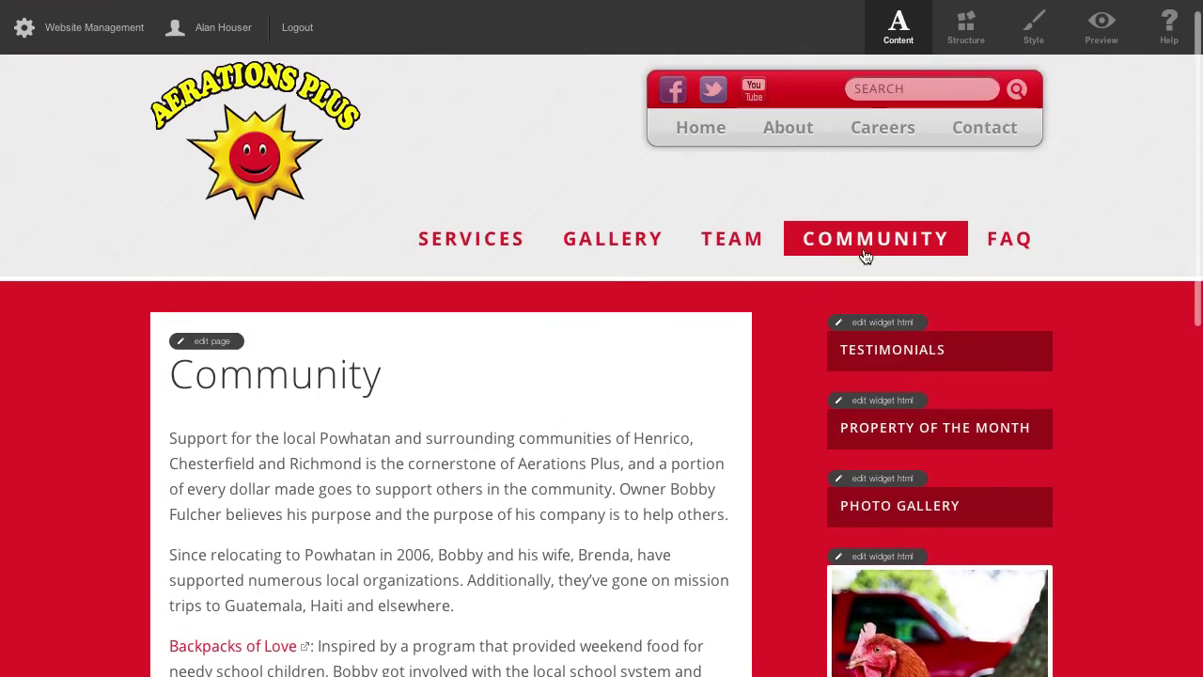
Open the FAQ page, look over the questions under About Aerations Plus, and switch the site to Preview mode
left_click(1022, 246)
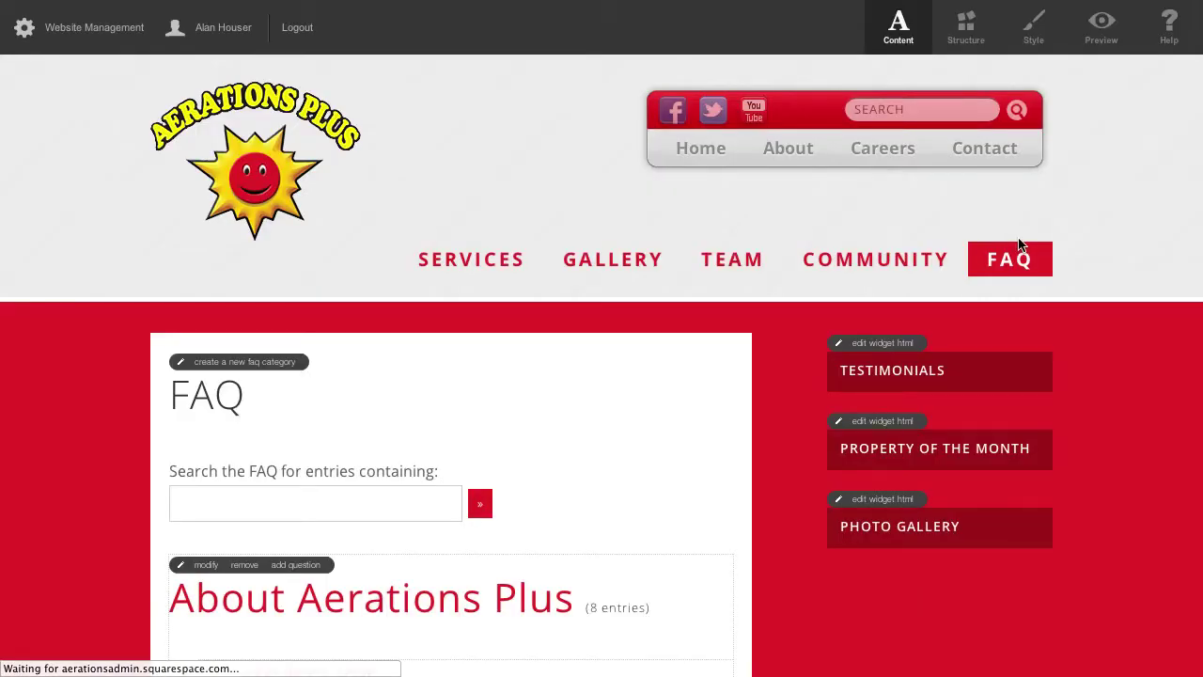
scroll(648, 459, "down", 3)
scroll(650, 459, "down", 2)
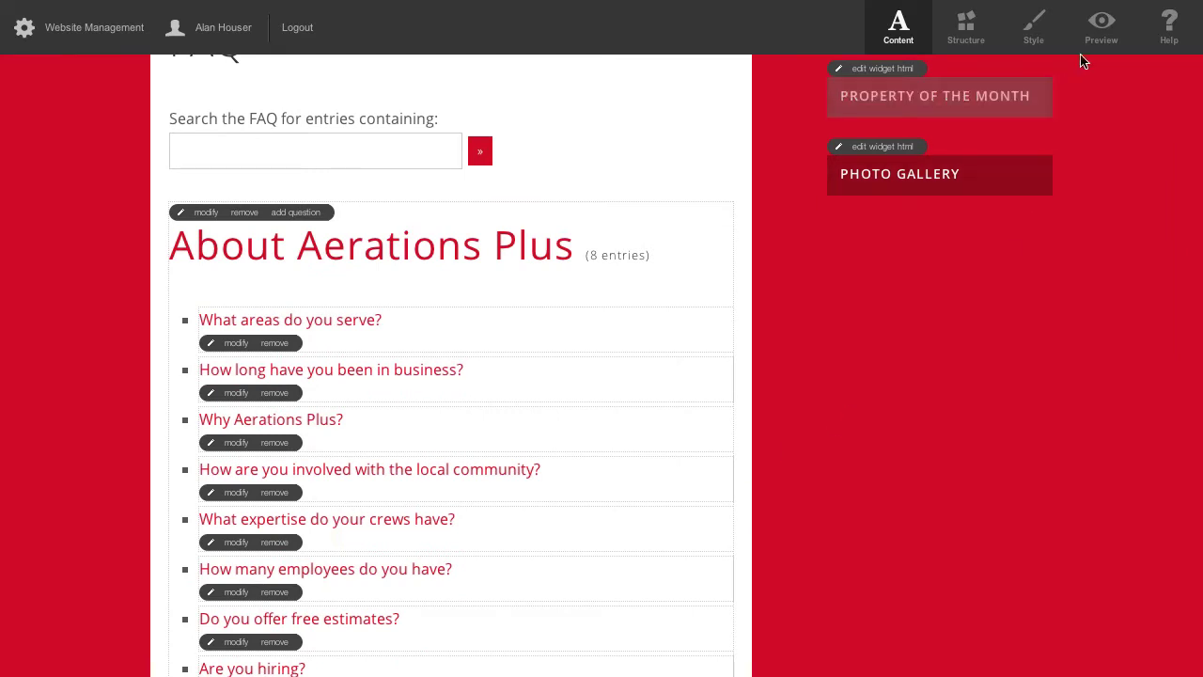
left_click(1101, 28)
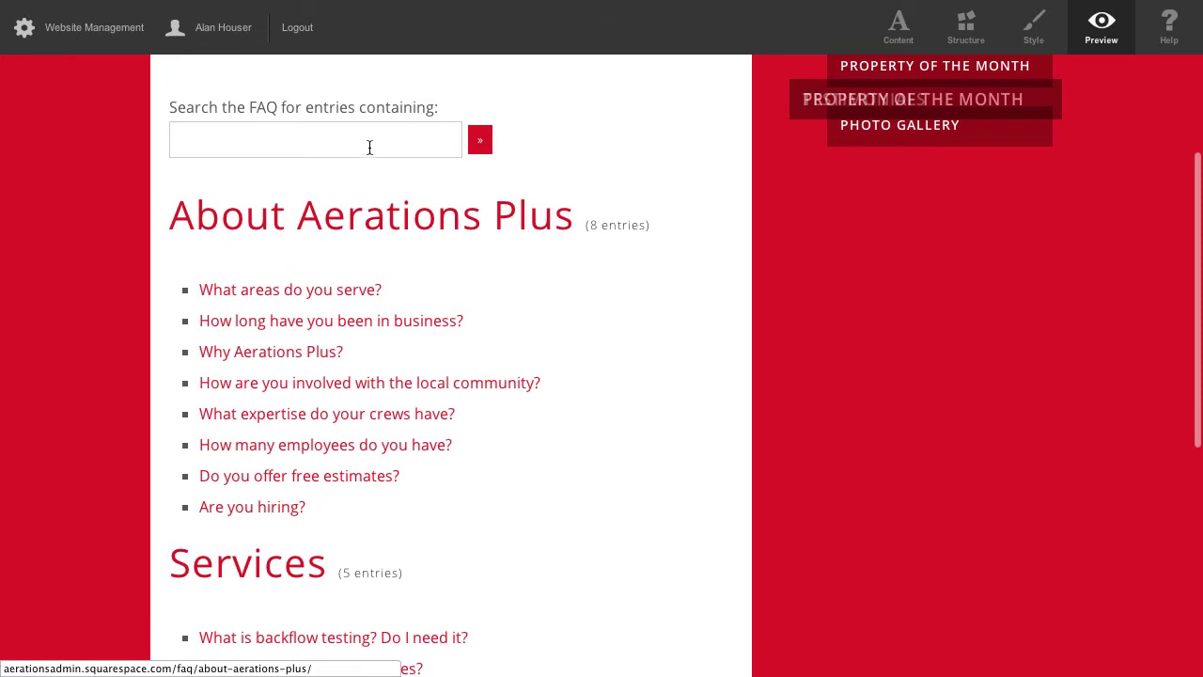
Search the FAQ for "Service" and look through the matching entries
left_click(369, 139)
type("Ser")
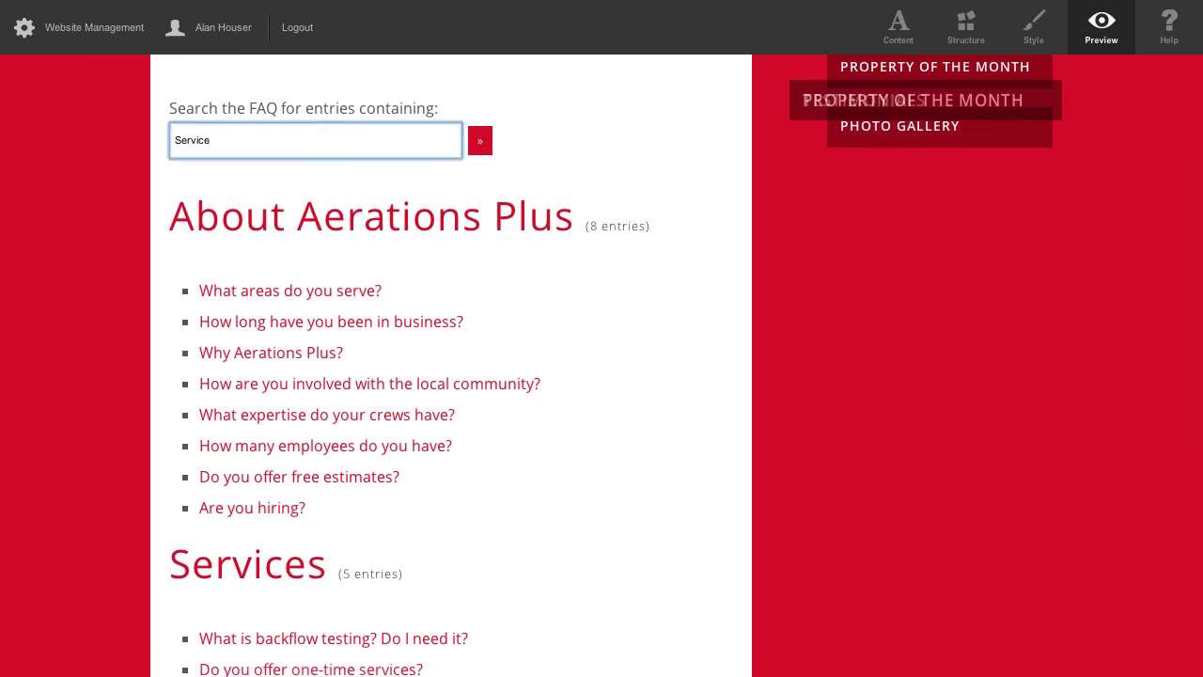
type("vice")
key("Return")
scroll(725, 524, "down", 2)
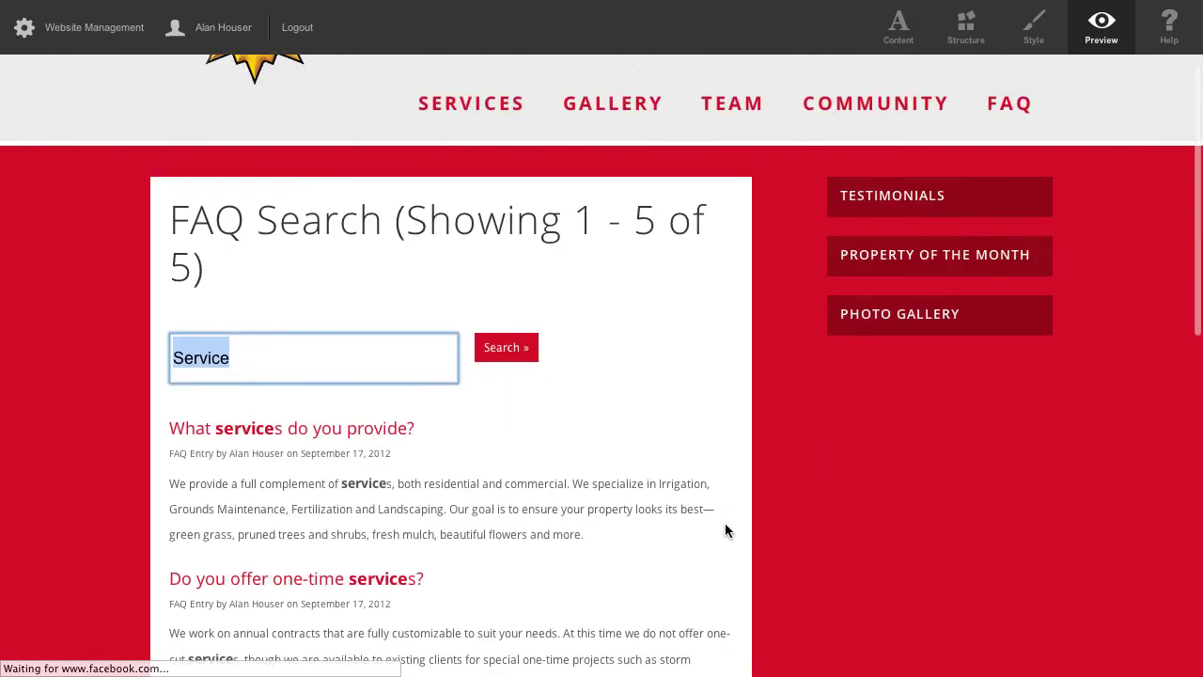
scroll(725, 531, "down", 1)
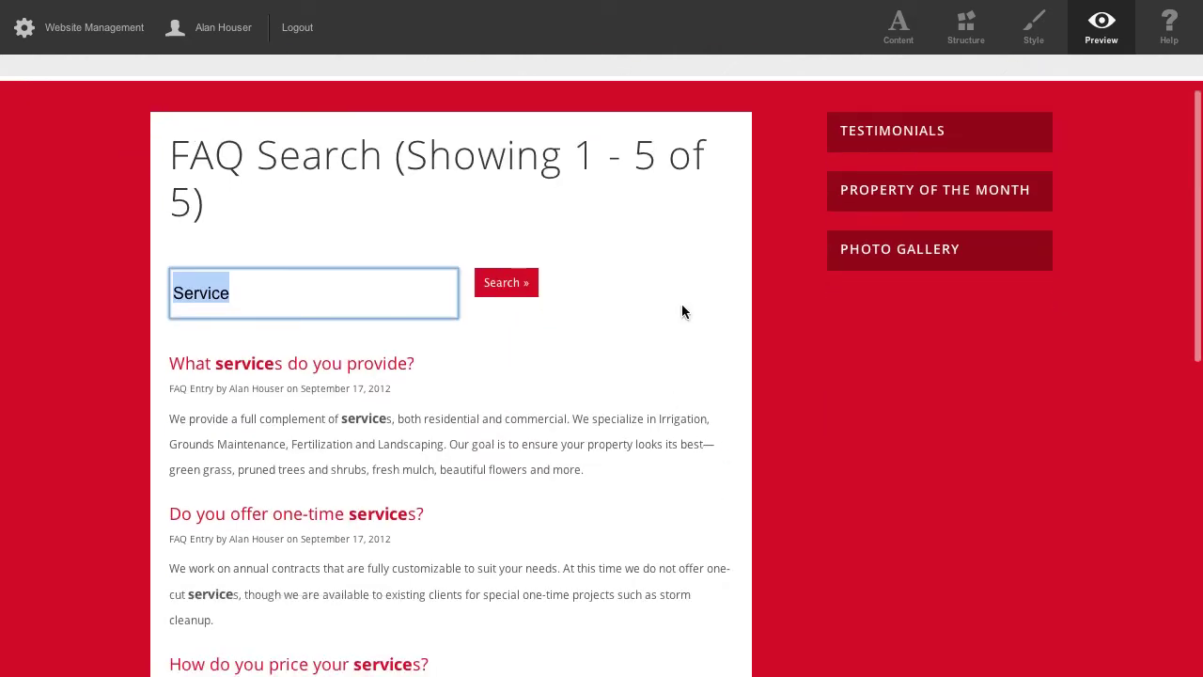
scroll(682, 312, "down", 3)
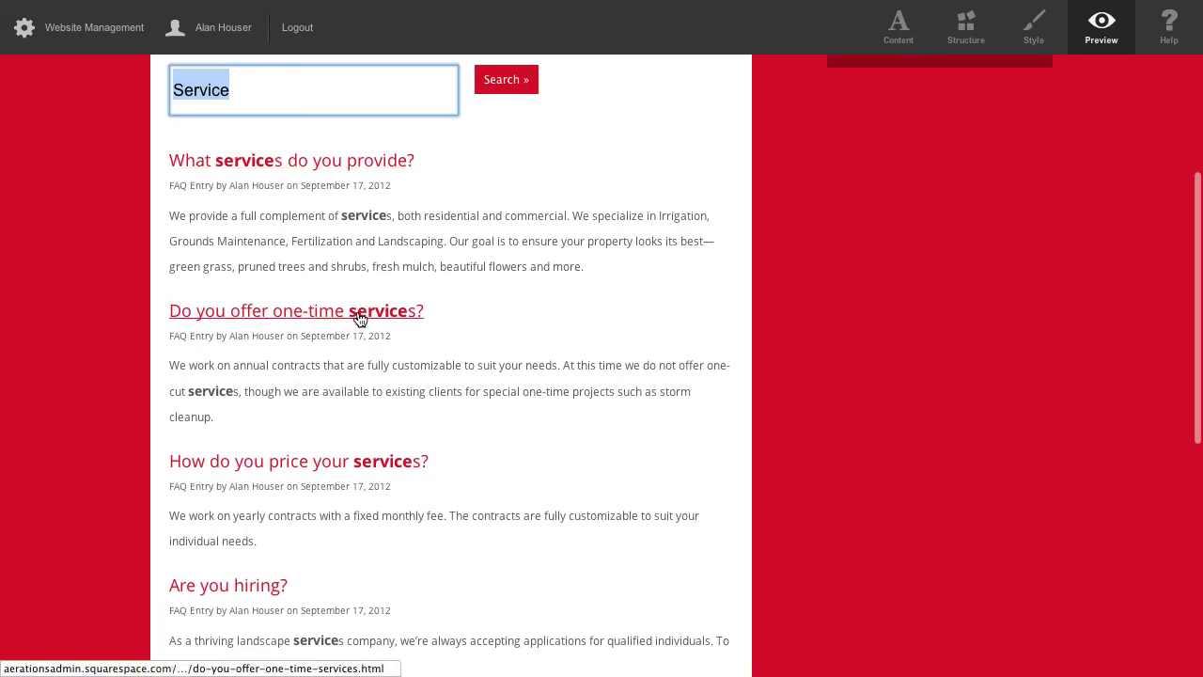
Read the "Do you offer one-time services?" result, and return through the Services category to the main FAQ page
left_click(324, 318)
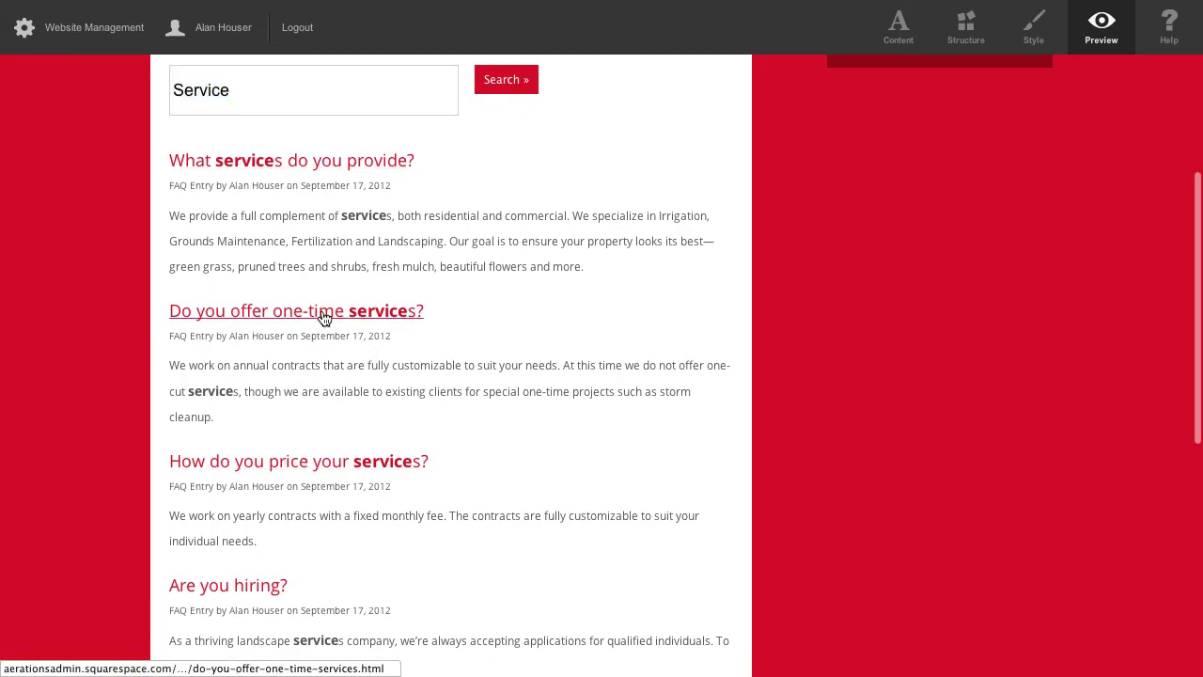
scroll(652, 475, "down", 5)
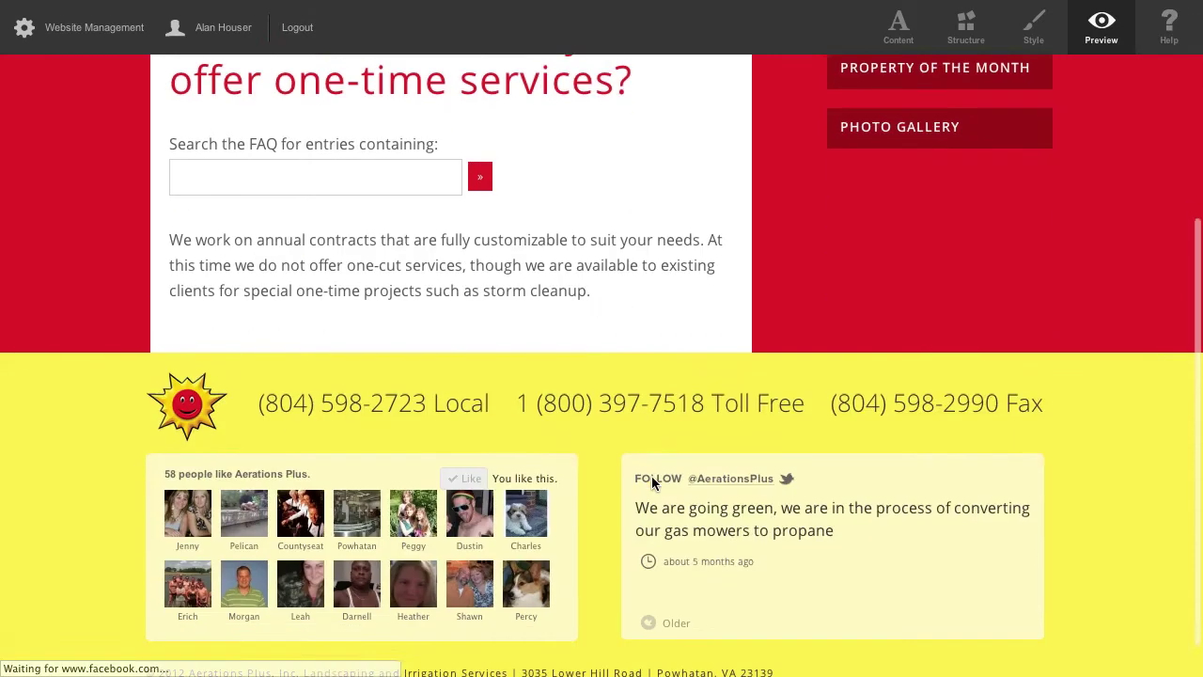
scroll(649, 484, "up", 5)
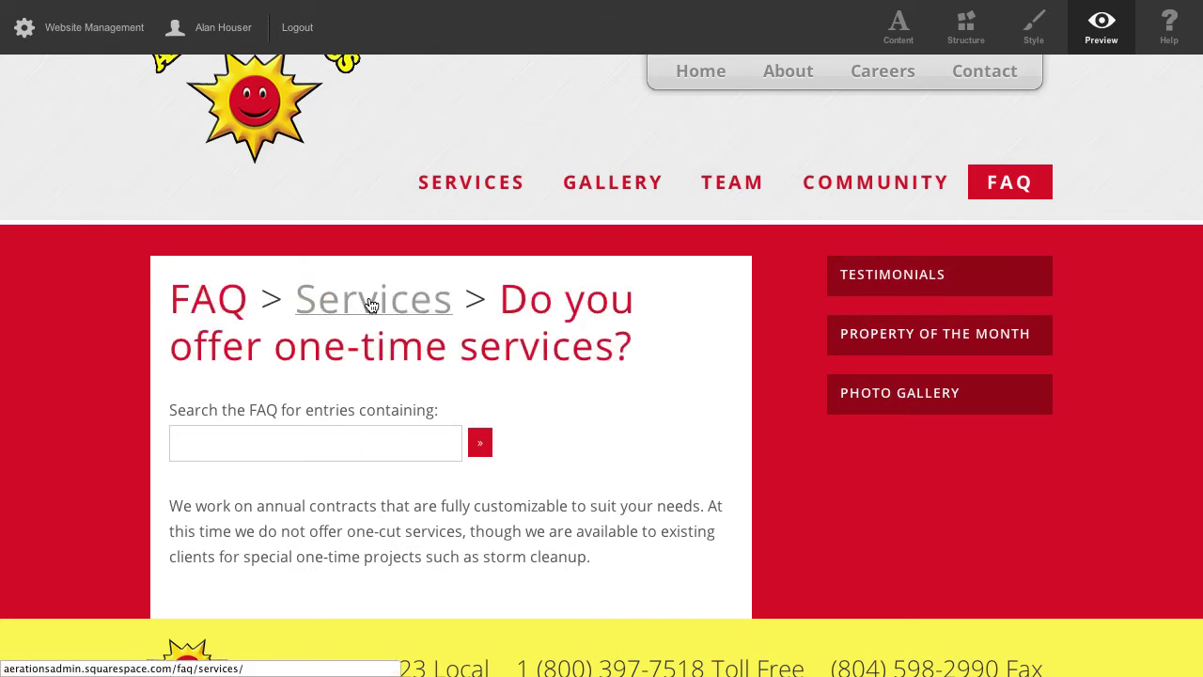
left_click(371, 300)
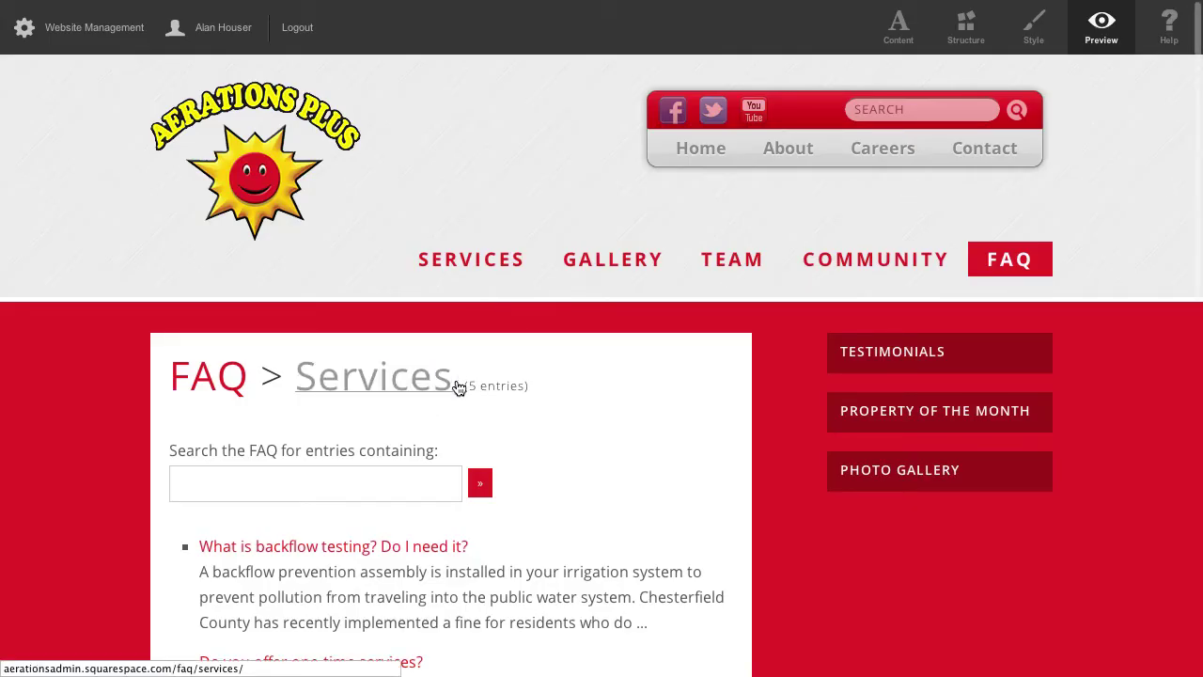
left_click(202, 390)
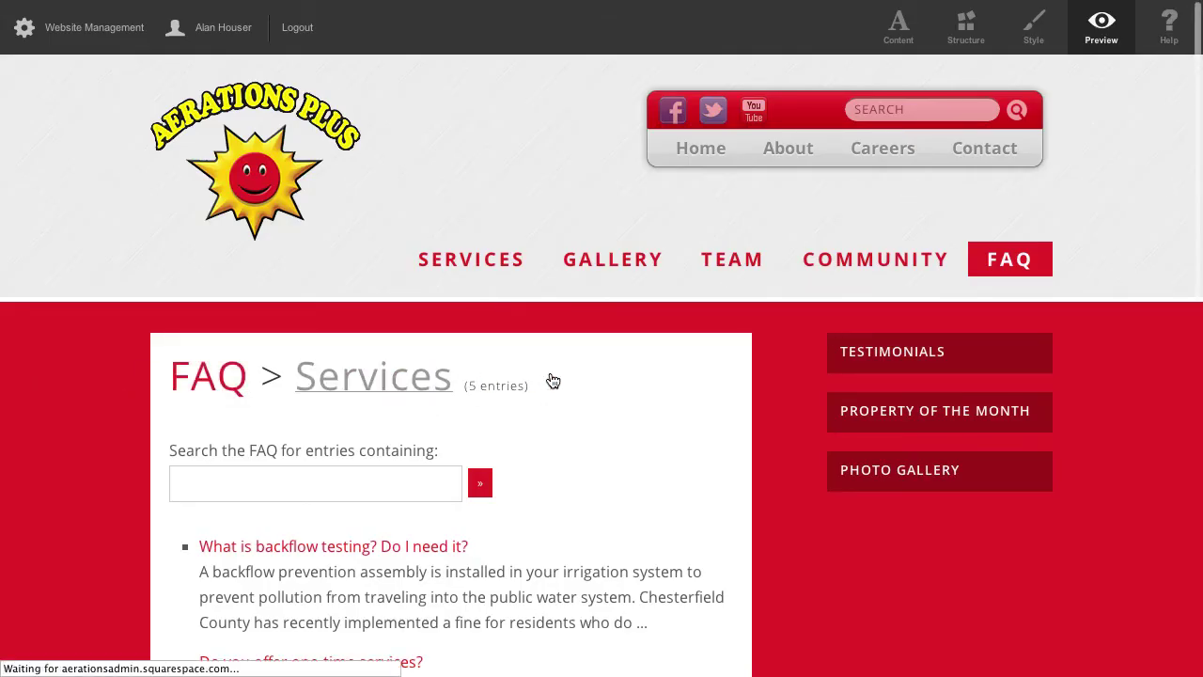
Examine how the FAQ page groups its questions under the About Aerations Plus and Services categories
scroll(715, 478, "down", 3)
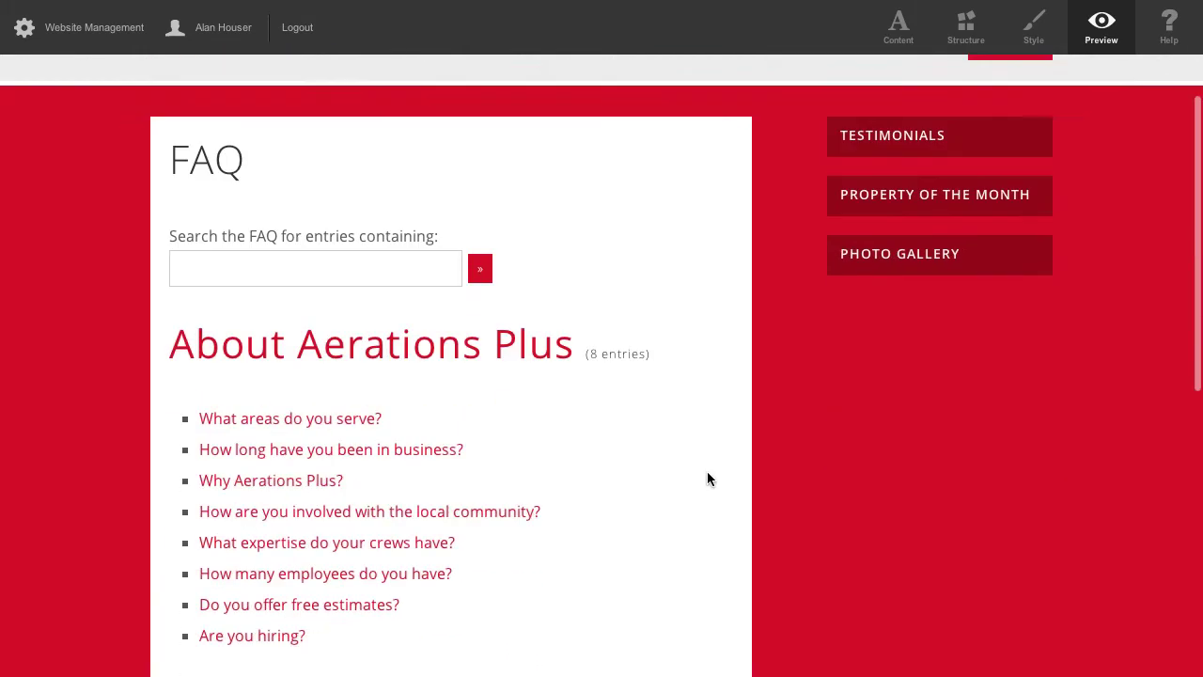
scroll(707, 472, "down", 3)
scroll(707, 472, "up", 2)
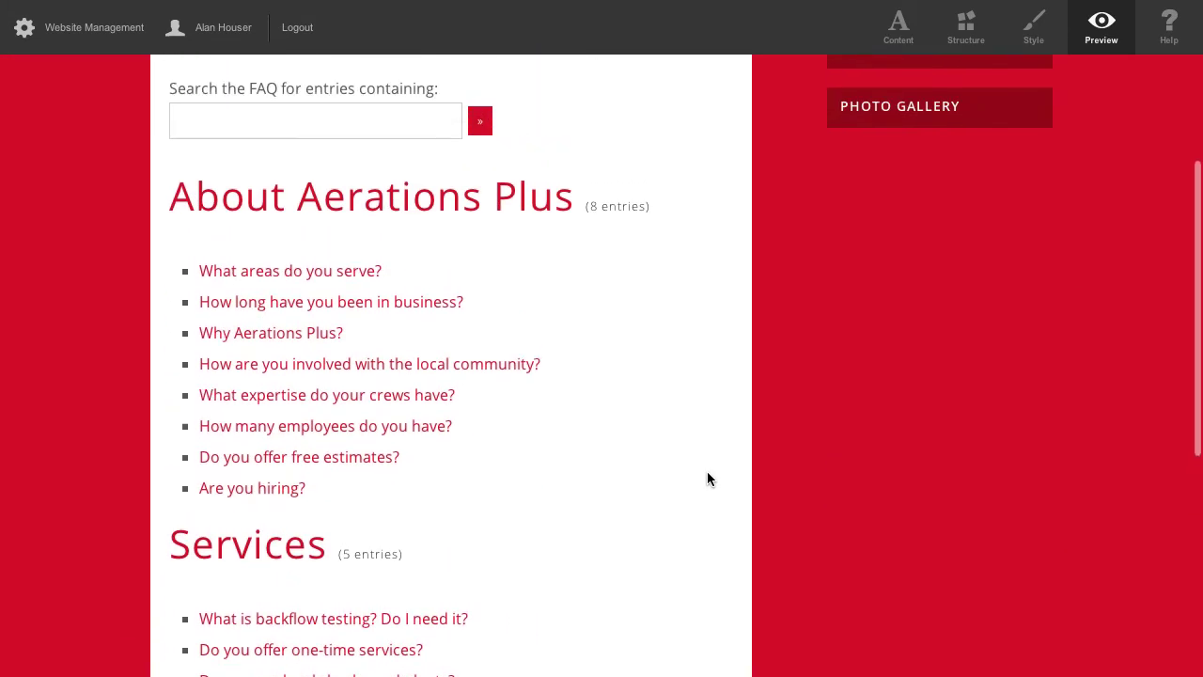
scroll(707, 478, "up", 2)
scroll(707, 478, "down", 1)
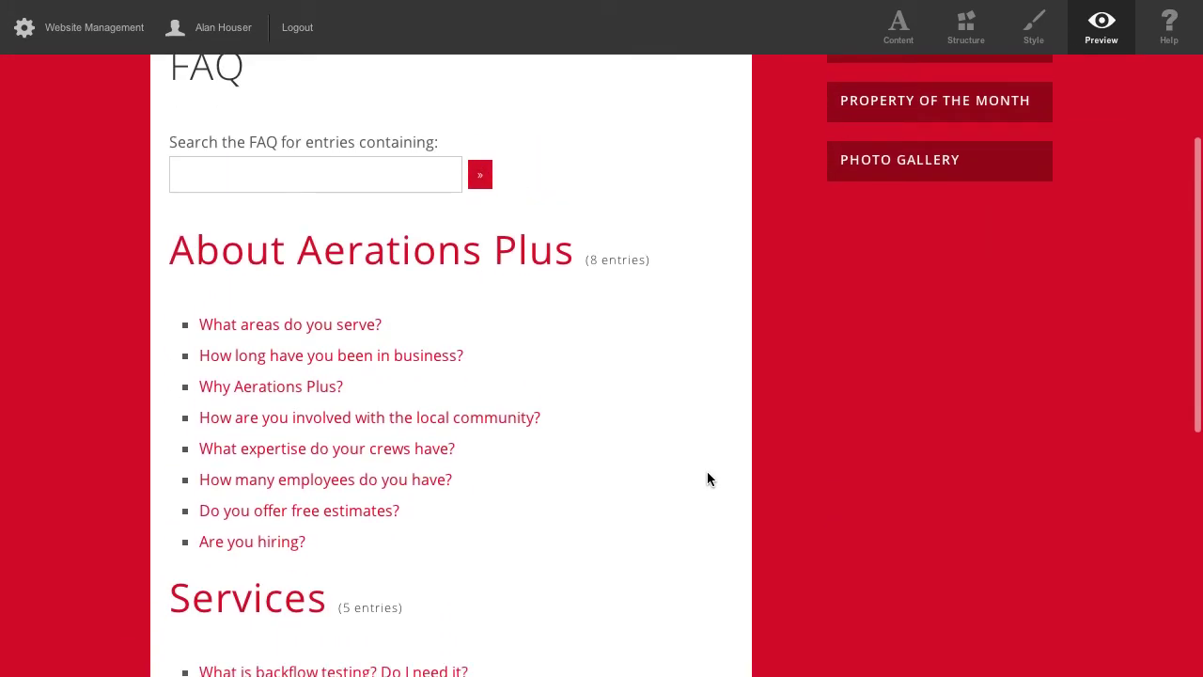
scroll(707, 478, "down", 2)
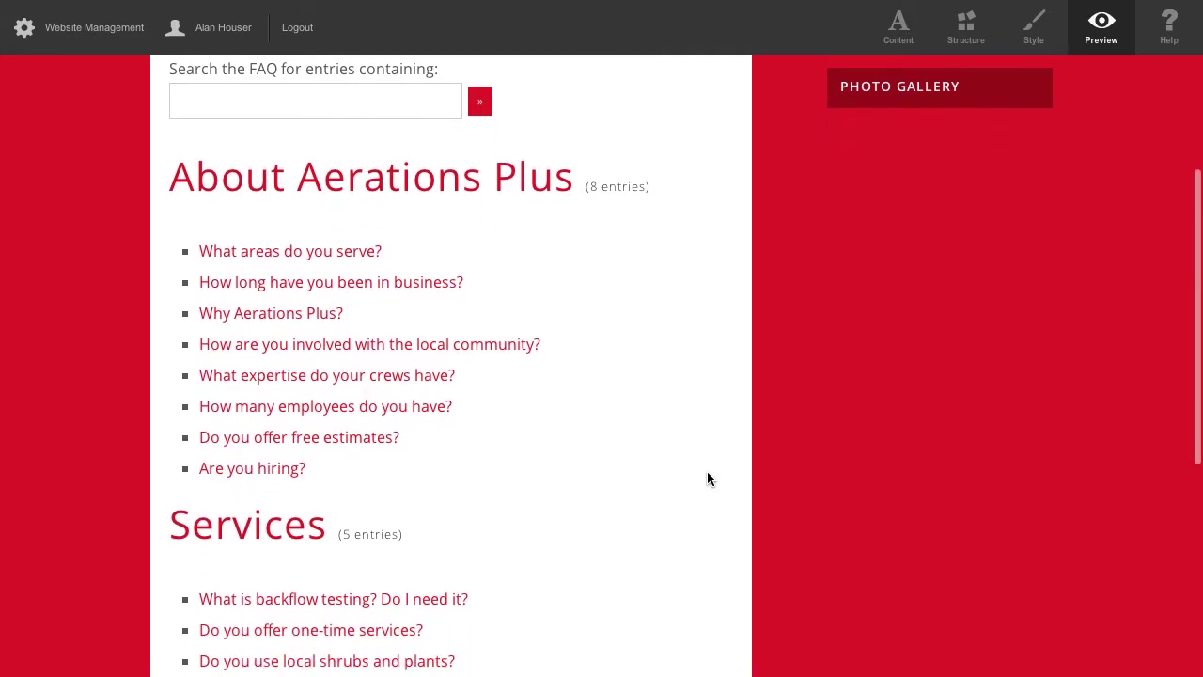
scroll(707, 478, "down", 2)
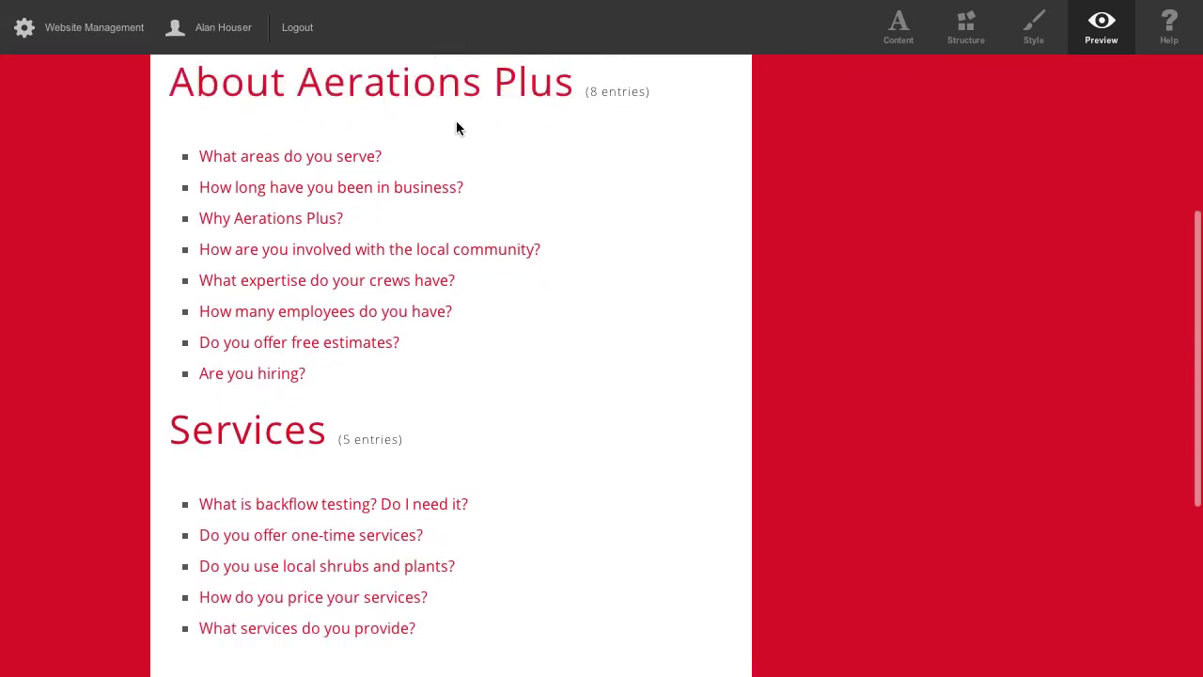
scroll(518, 319, "down", 4)
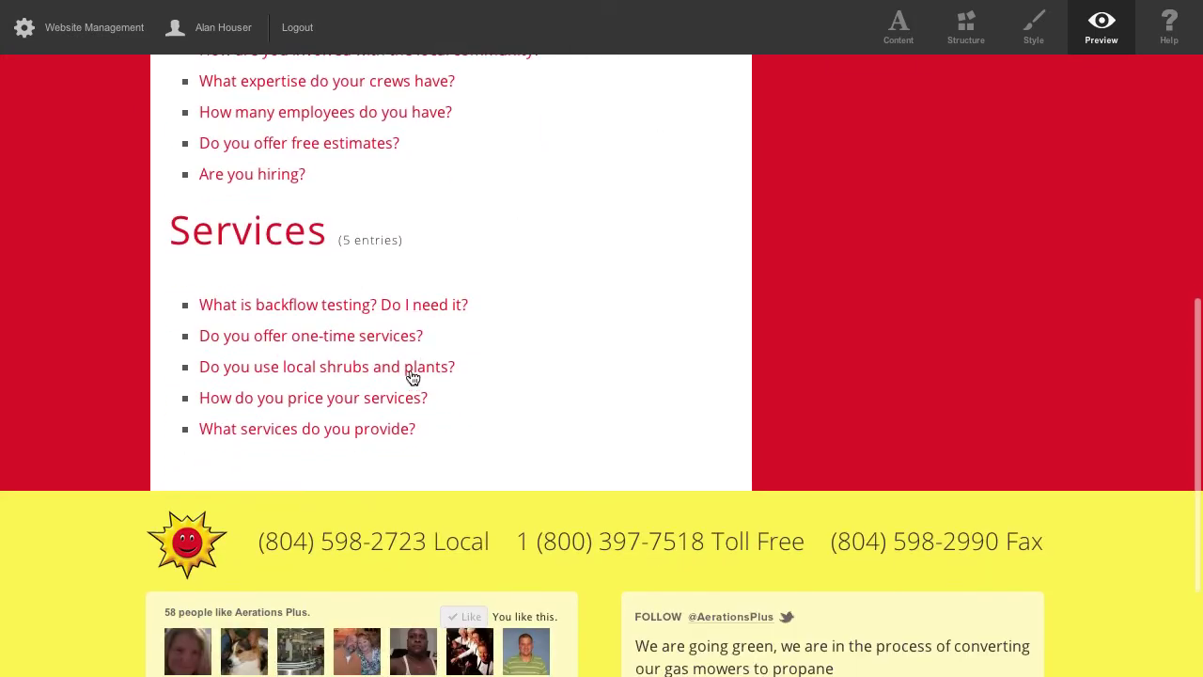
scroll(559, 352, "up", 8)
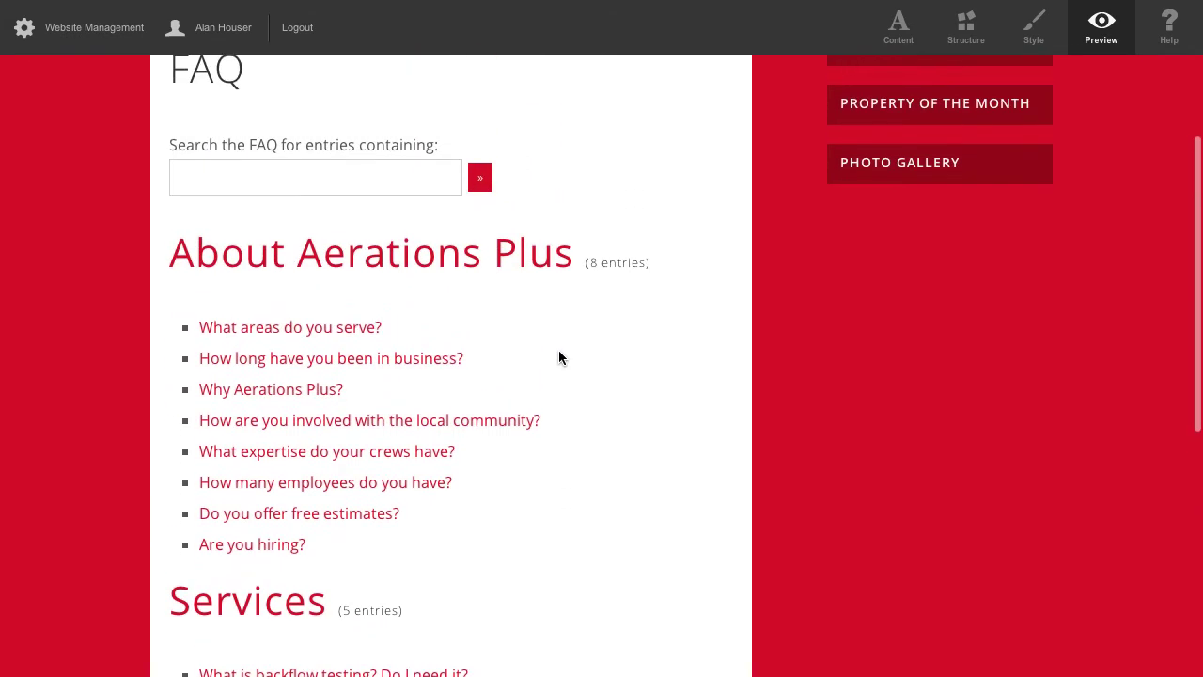
scroll(559, 357, "up", 1)
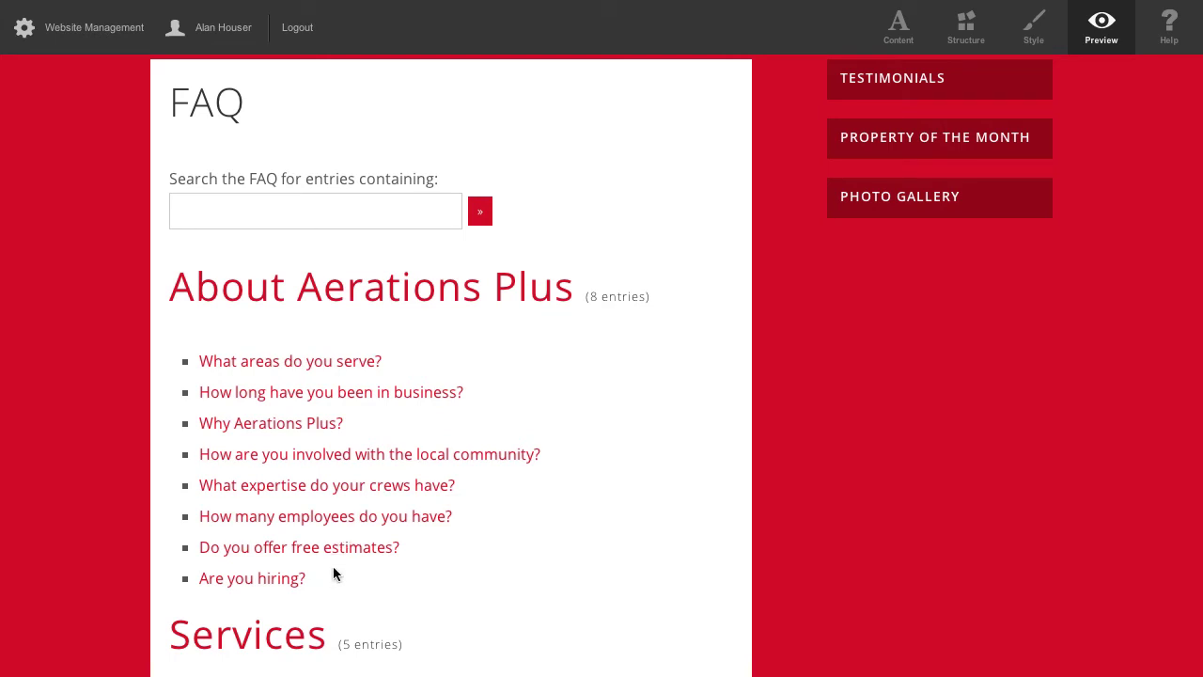
scroll(592, 375, "up", 5)
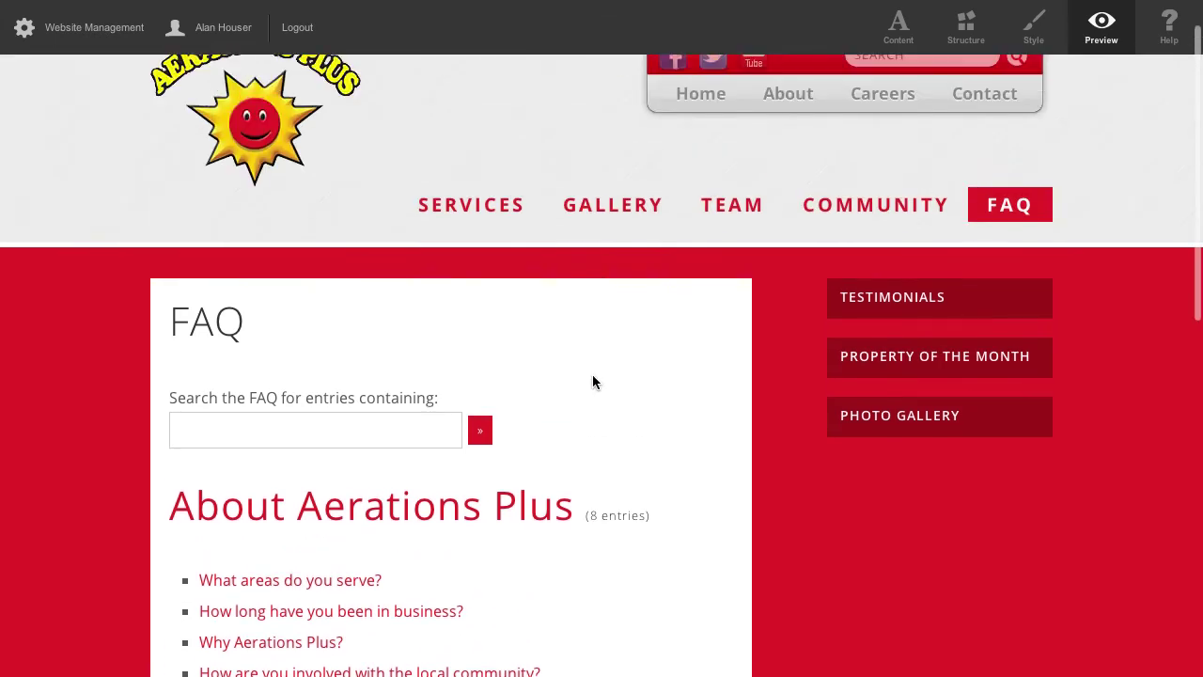
Switch the FAQ page to content editing and create a new FAQ category named "Test" without a description
left_click(908, 27)
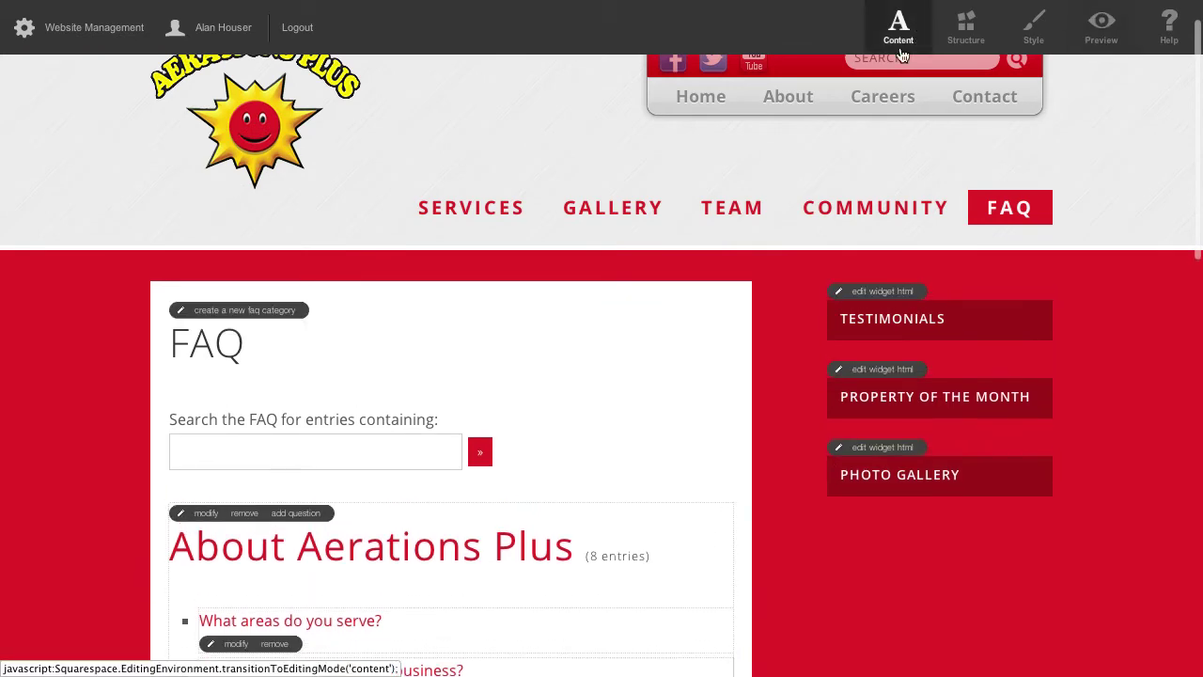
left_click(271, 315)
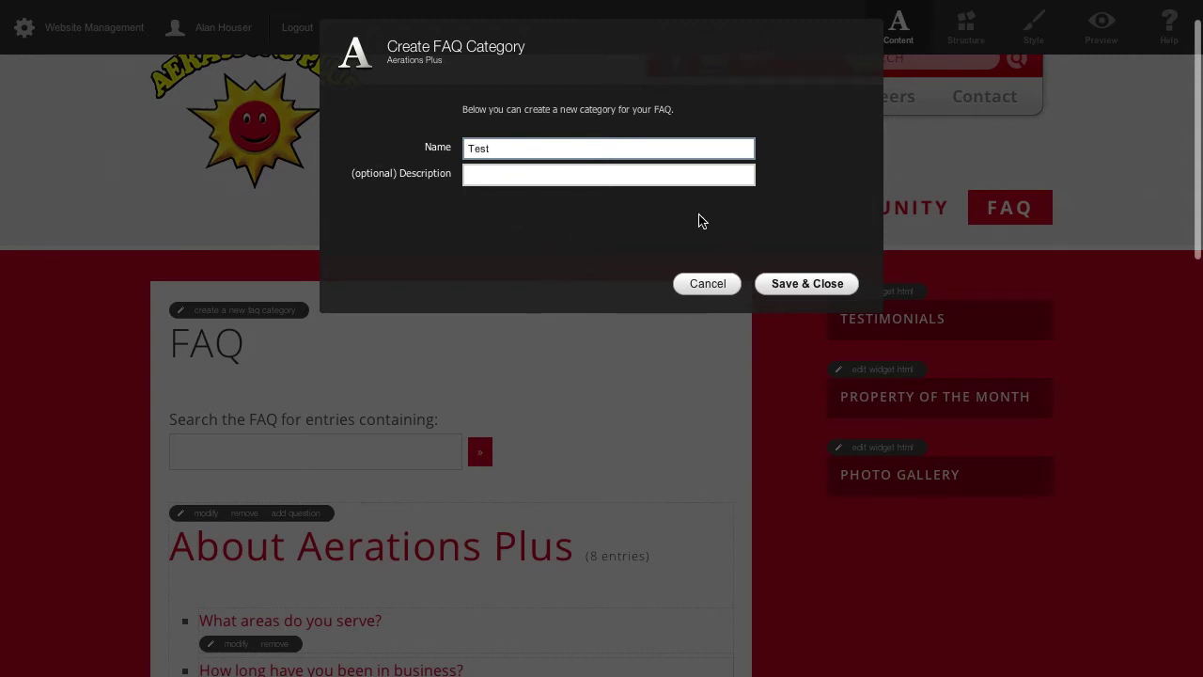
left_click(790, 283)
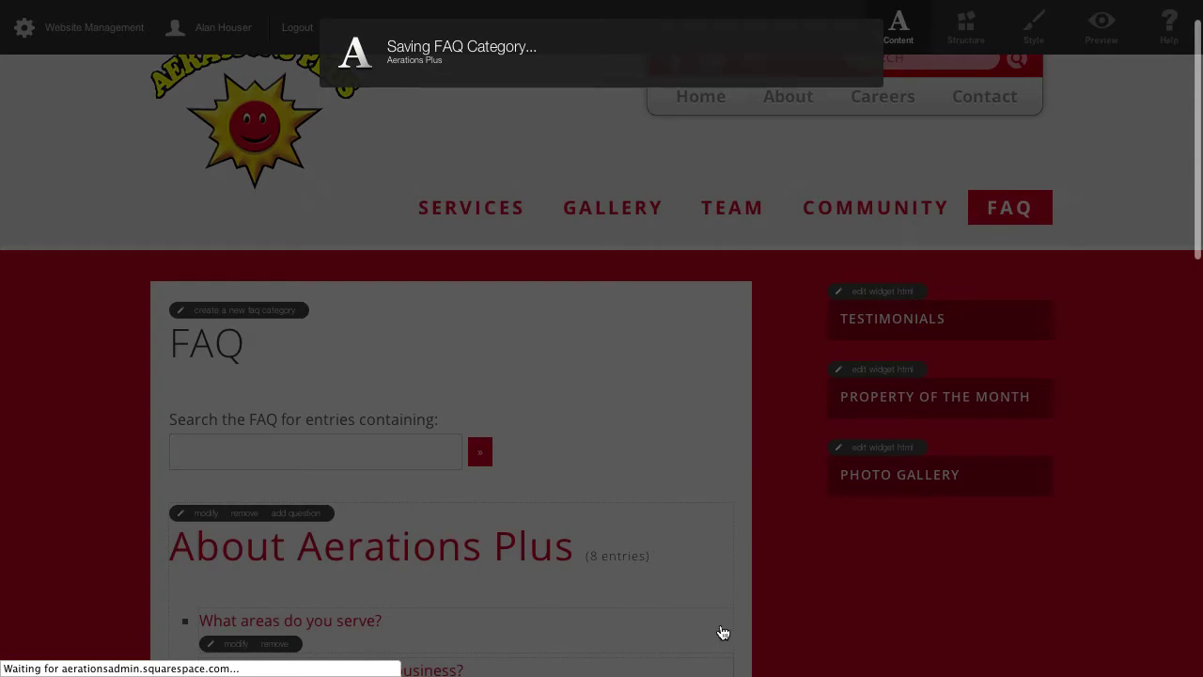
Add a question to the Test category reading "Is this a test?" with the answer "Yes, this is a test."
scroll(724, 453, "down", 5)
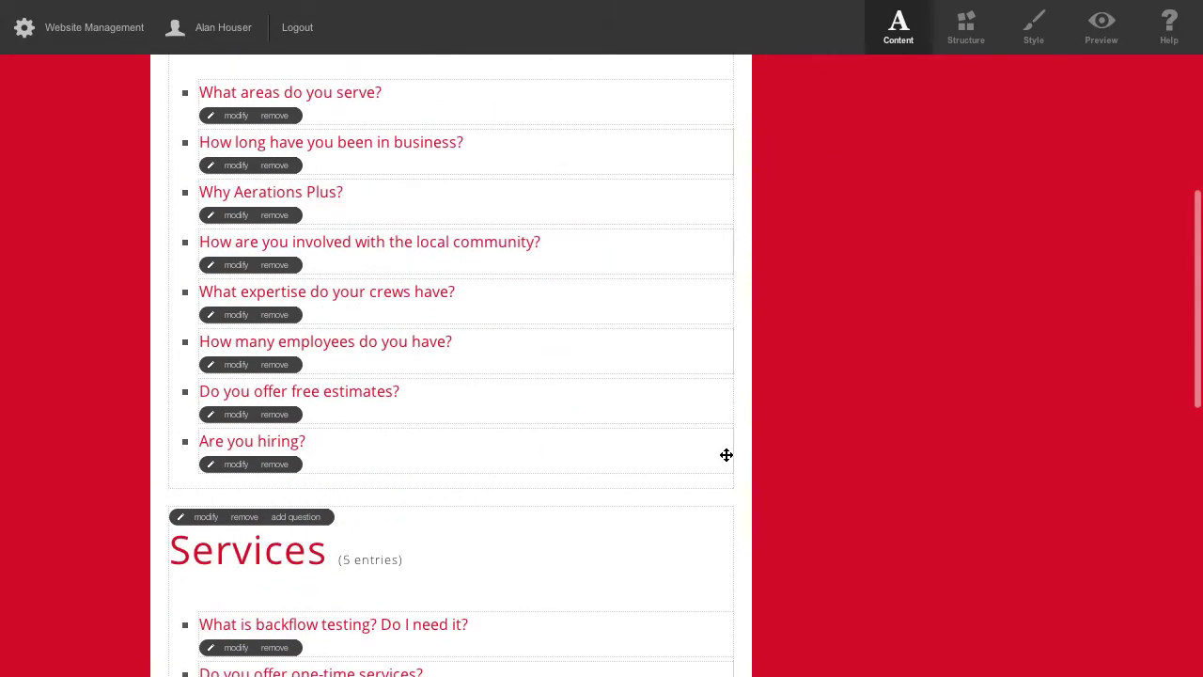
scroll(726, 455, "down", 4)
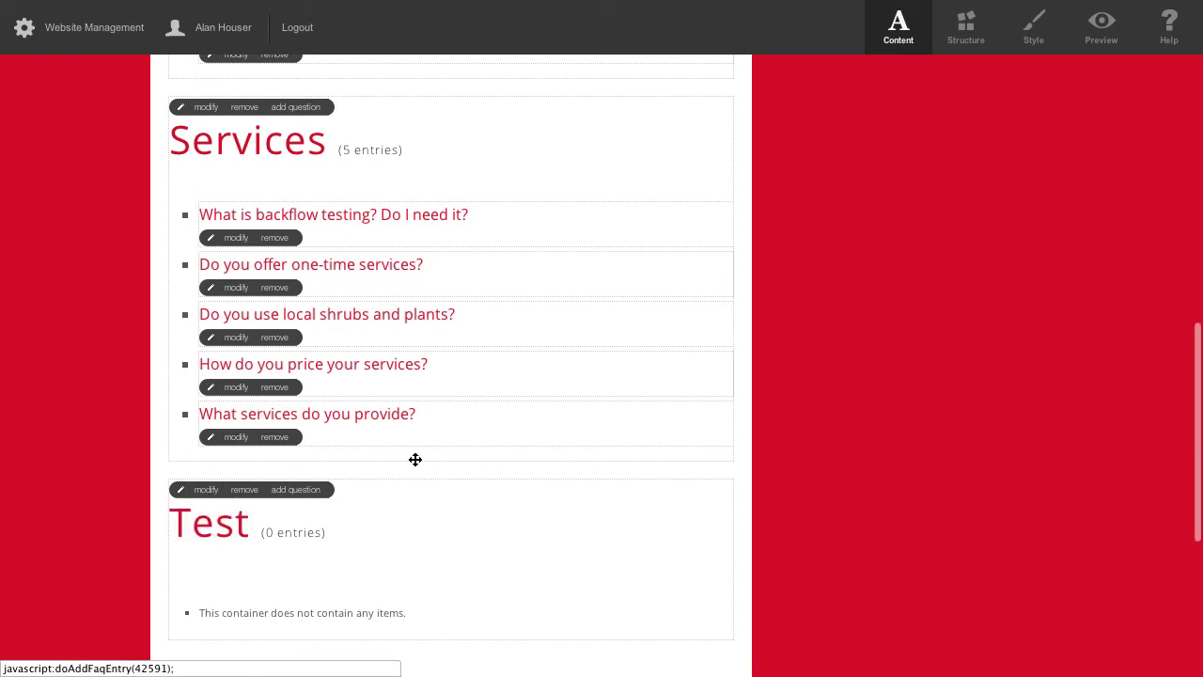
left_click(291, 490)
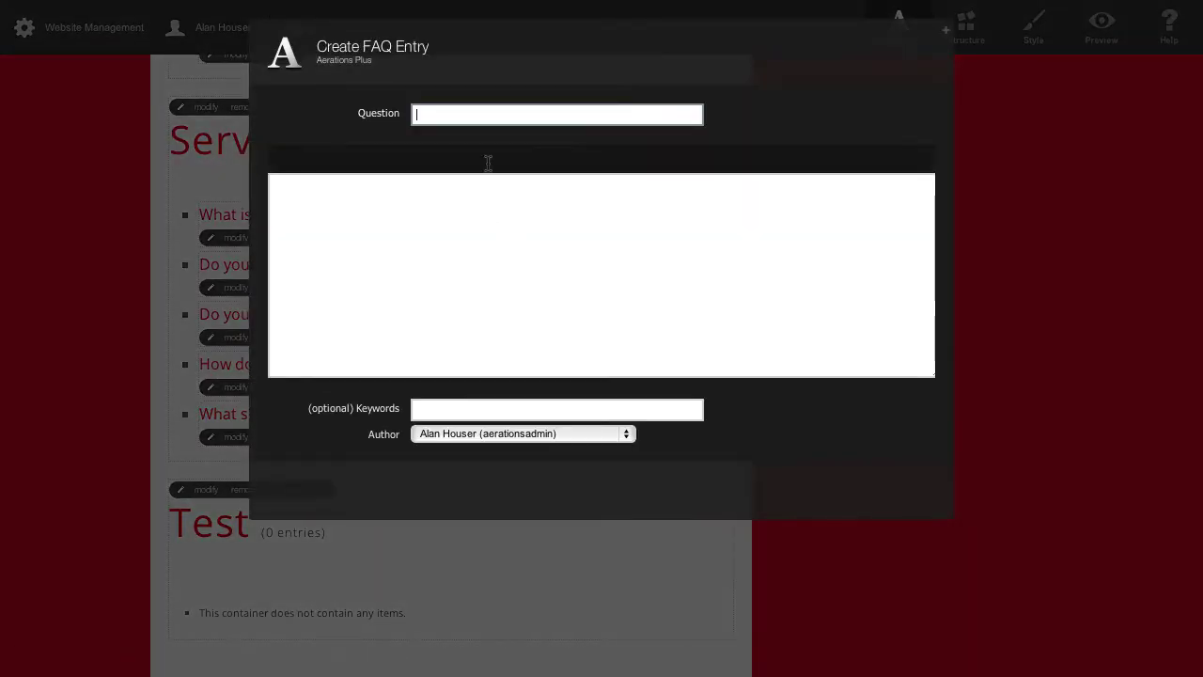
left_click(457, 114)
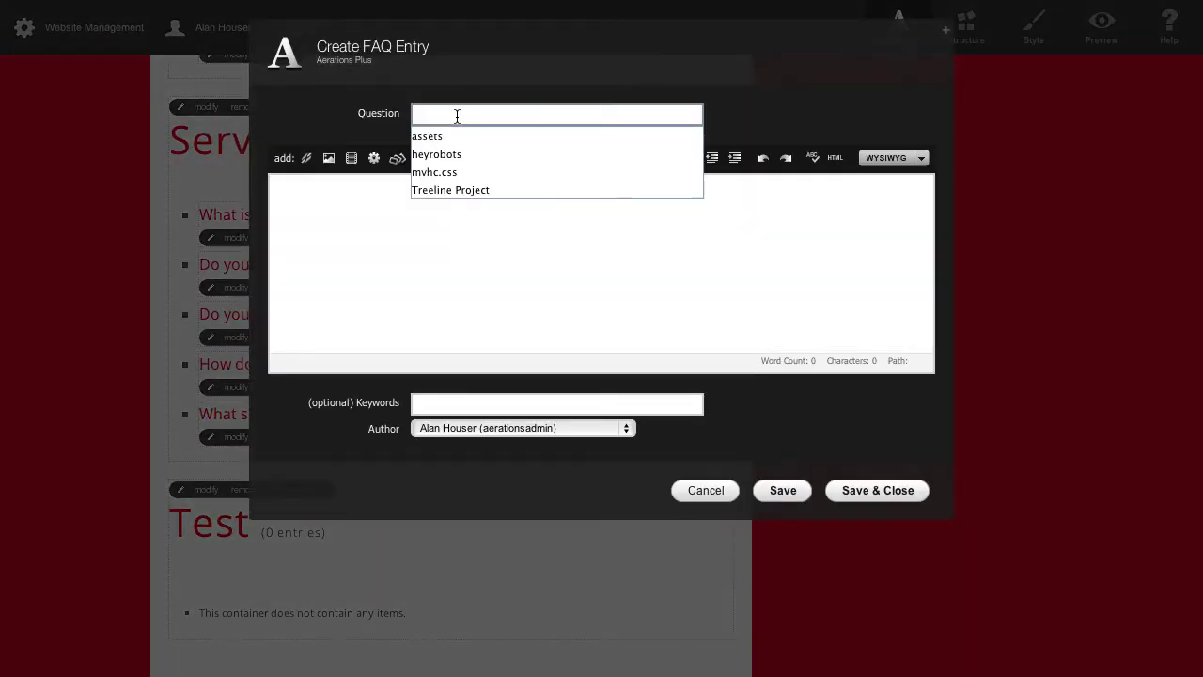
type("Is this a te")
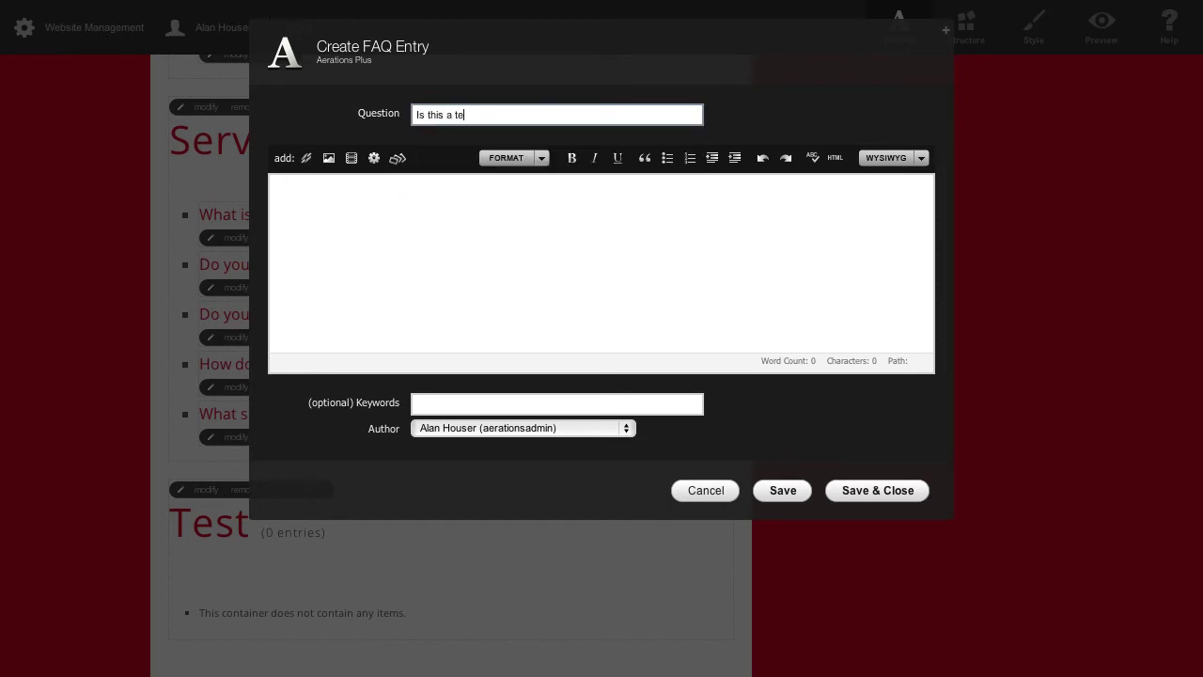
key("Tab")
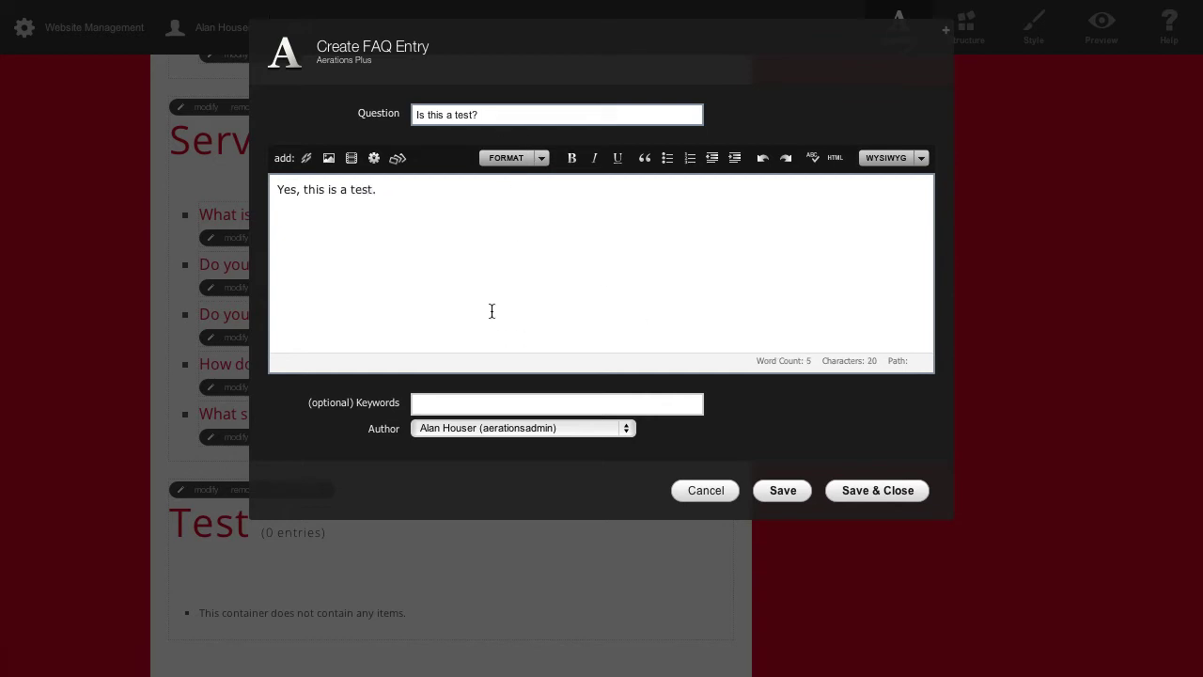
Leave the optional keywords blank, then save and close the new FAQ entry
left_click(545, 402)
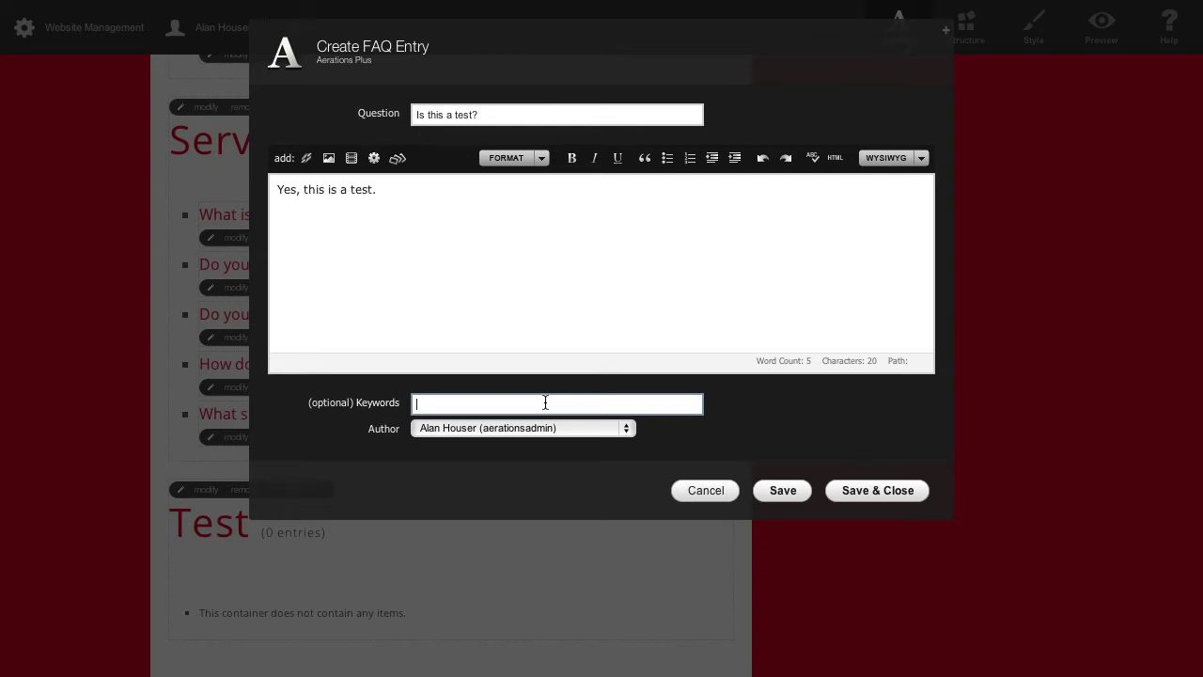
type("see")
left_click(786, 425)
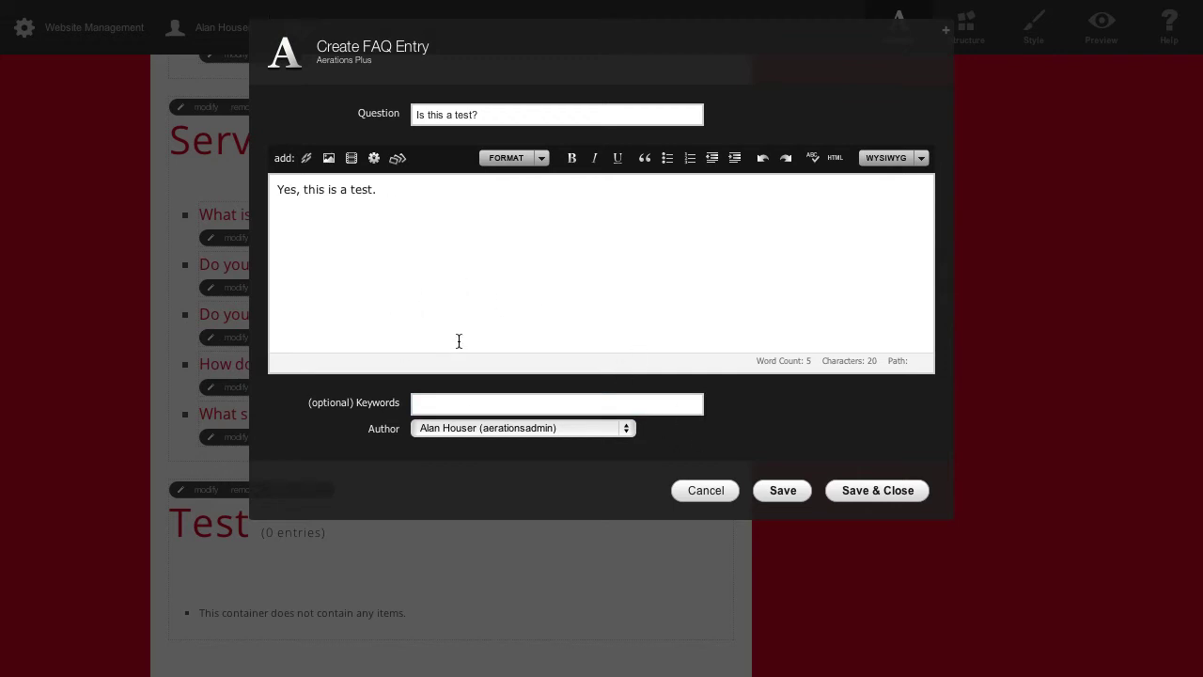
left_click(878, 491)
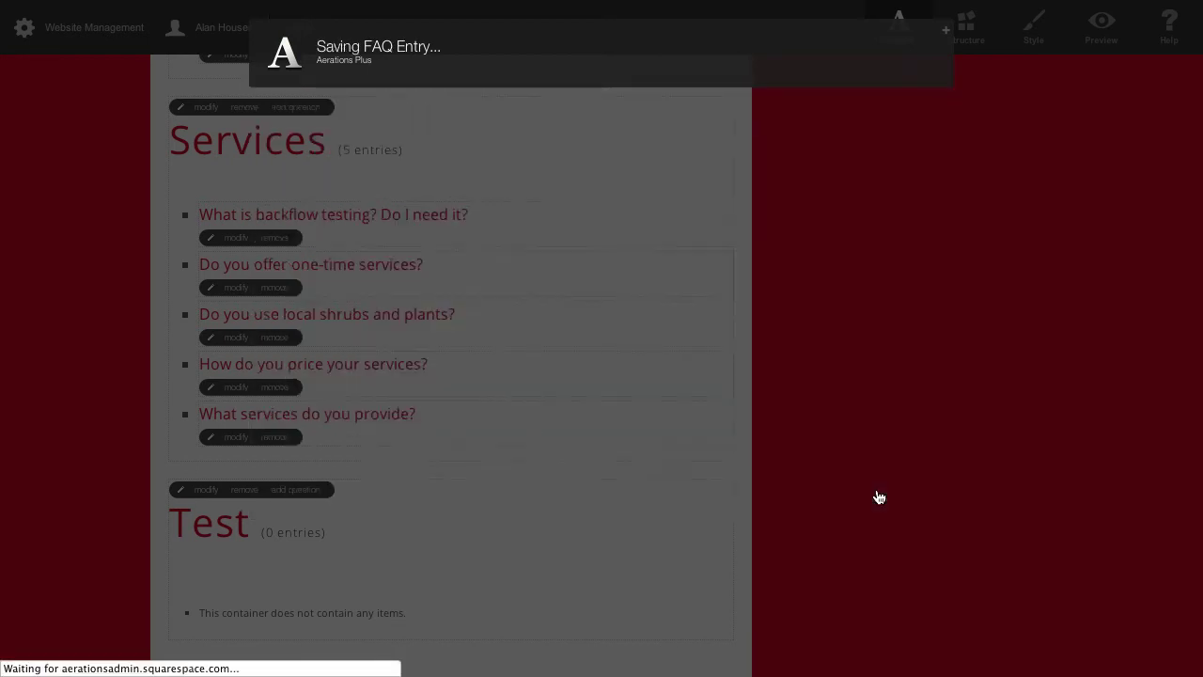
scroll(921, 376, "down", 4)
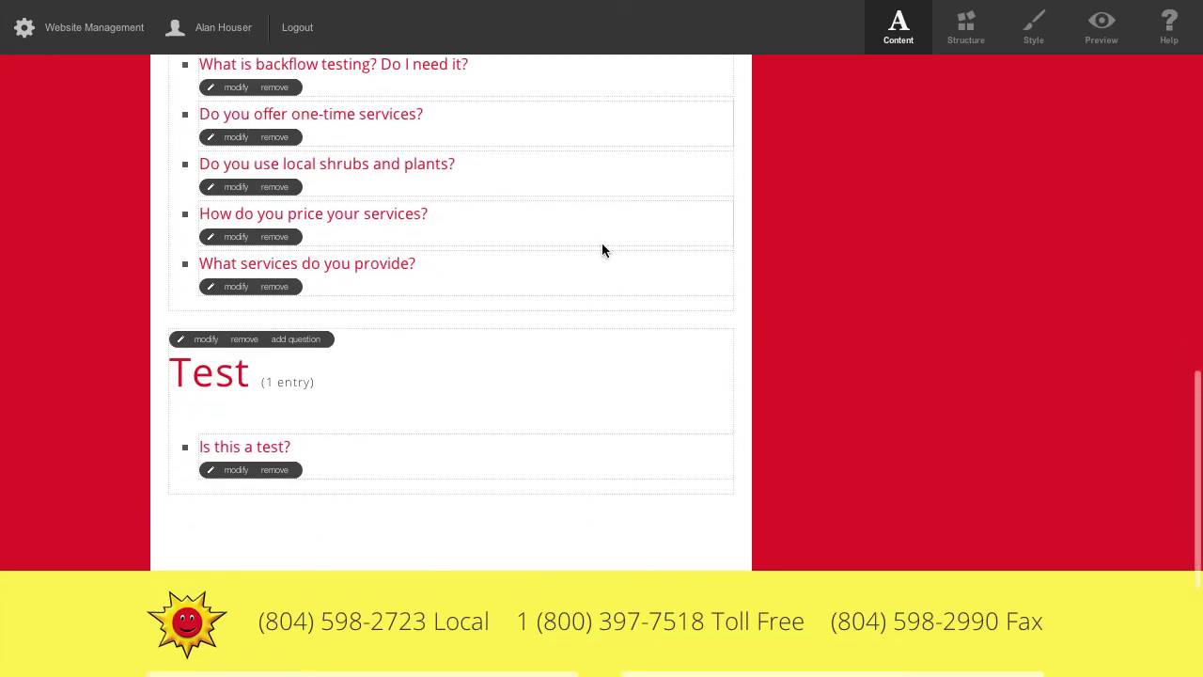
Preview the FAQ page and check the Test category with its question at the end of the list
left_click(1101, 28)
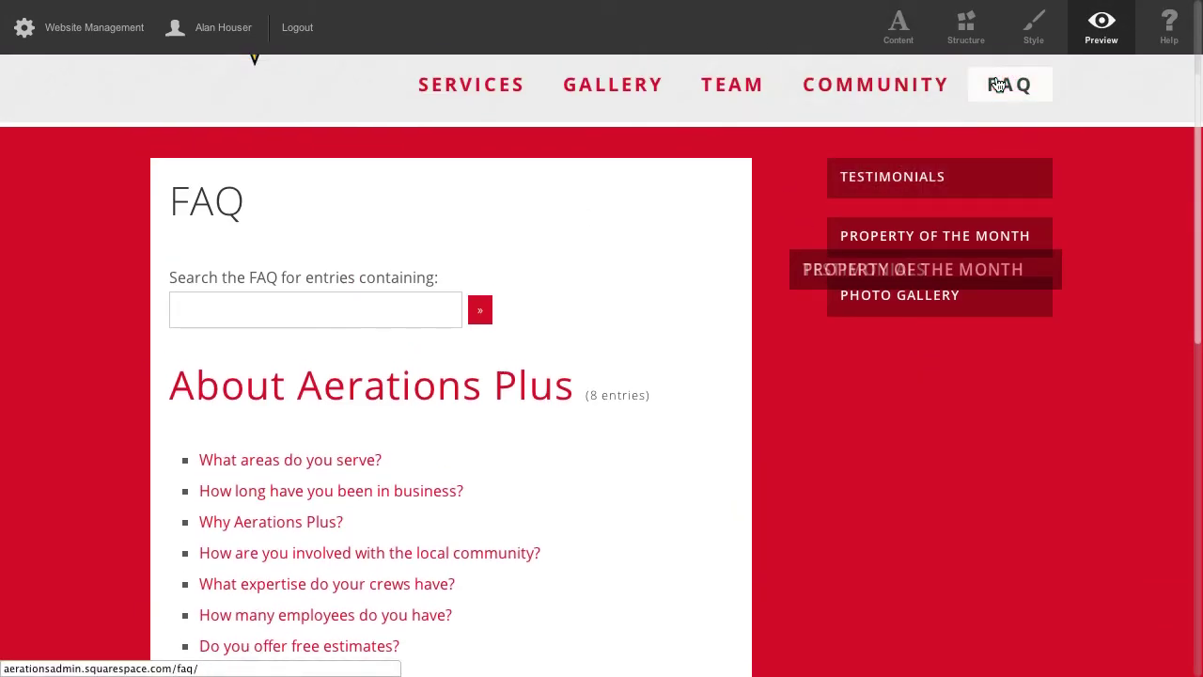
left_click(999, 82)
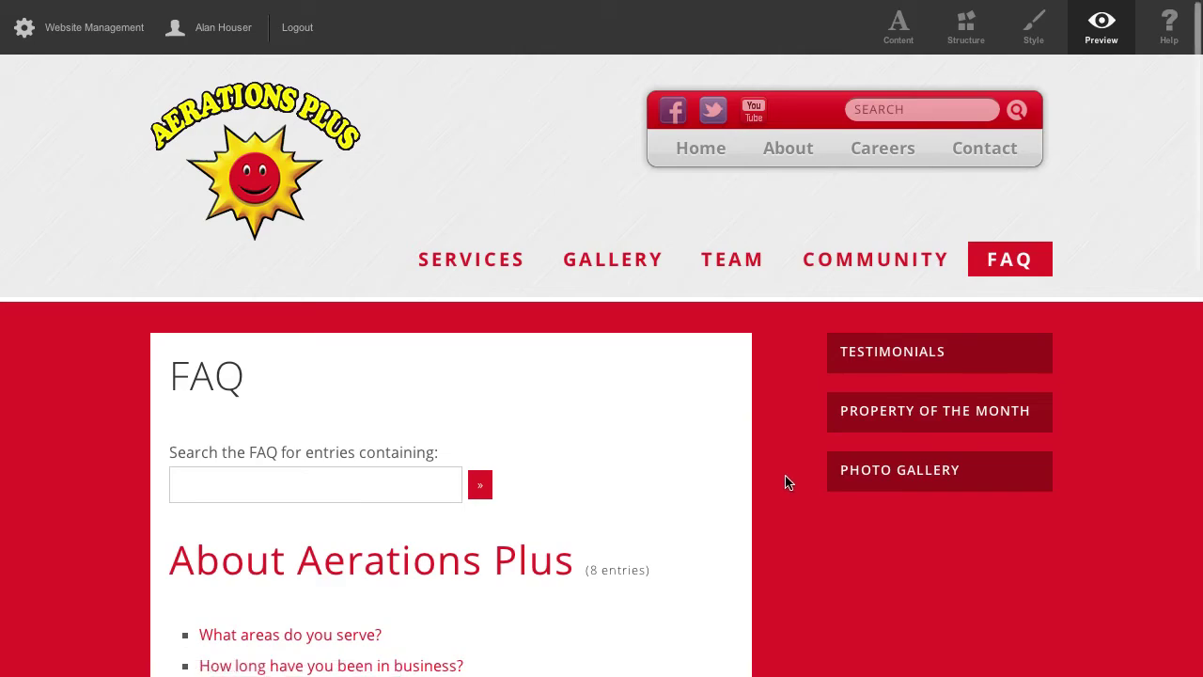
scroll(788, 483, "down", 5)
scroll(786, 483, "down", 5)
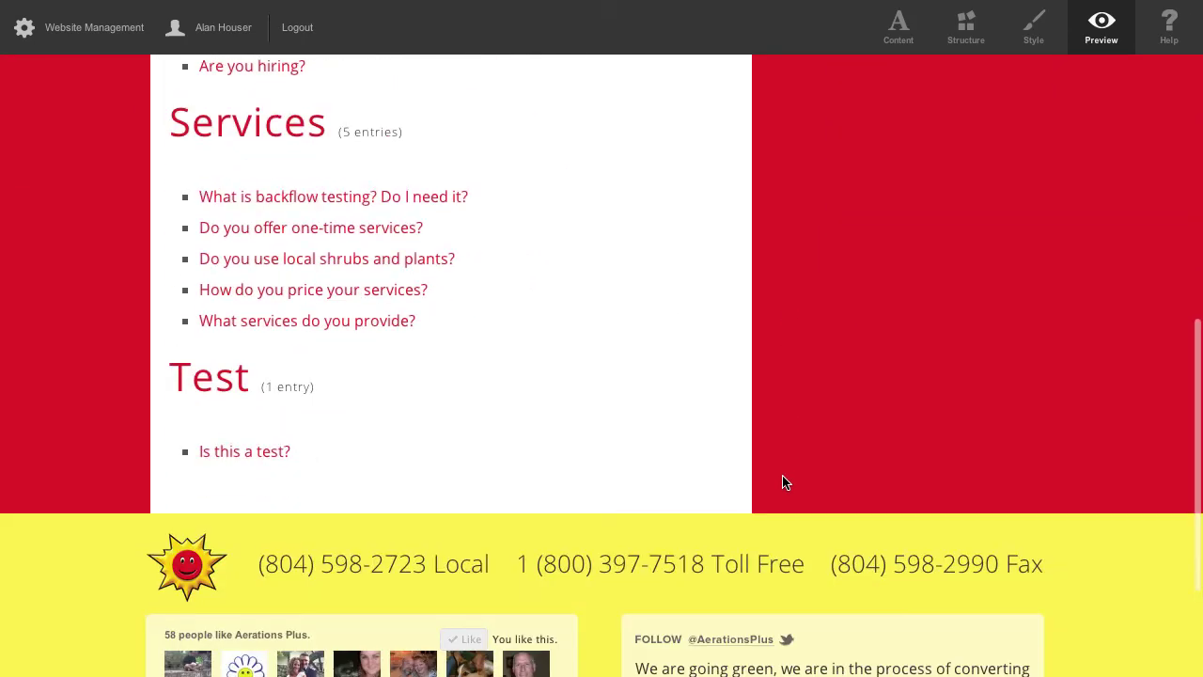
scroll(347, 510, "up", 1)
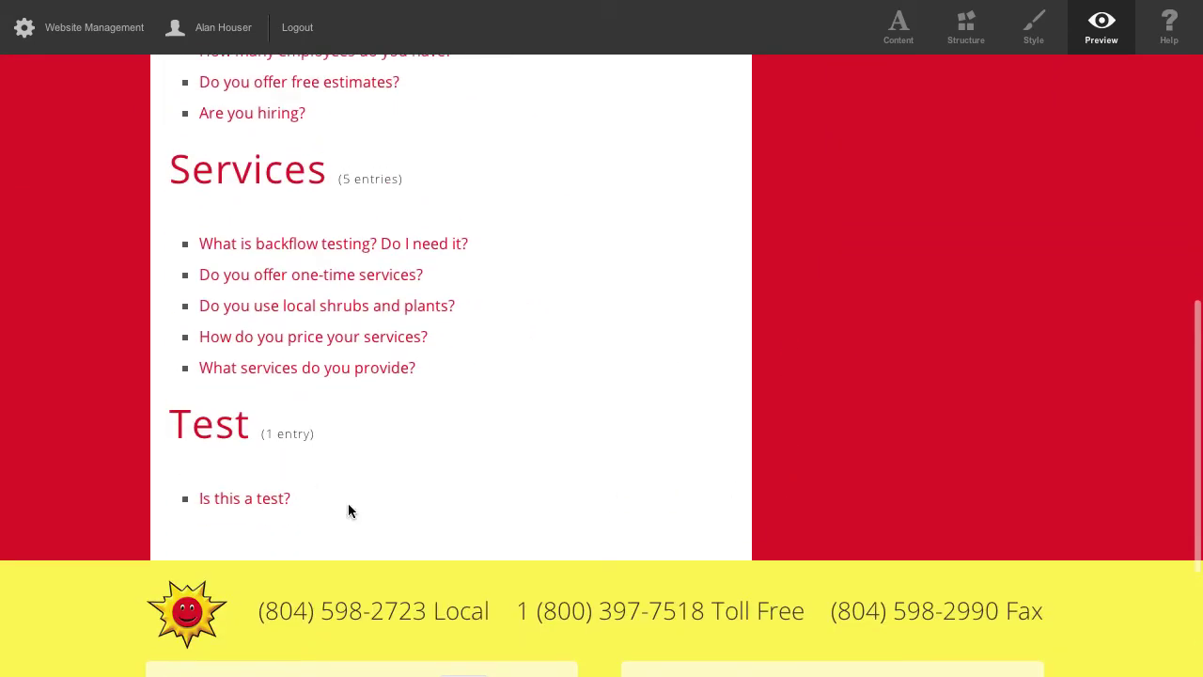
Open the "Is this a test?" question to read its answer, and return to the main FAQ page
left_click(262, 500)
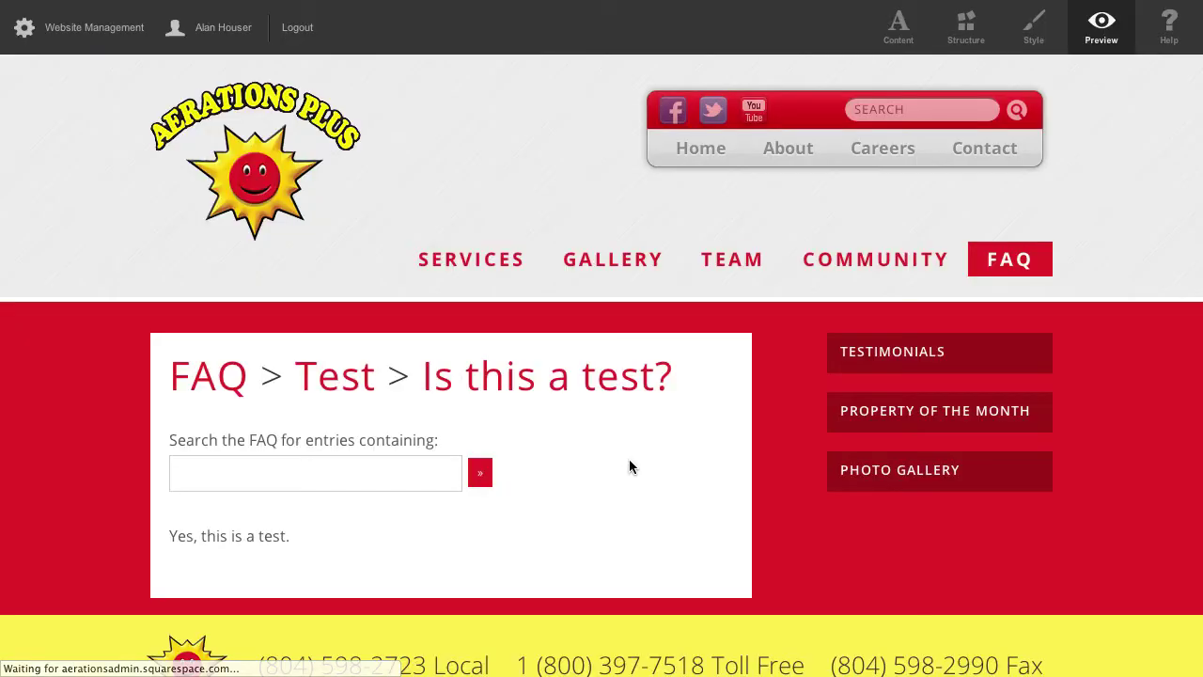
scroll(630, 465, "down", 1)
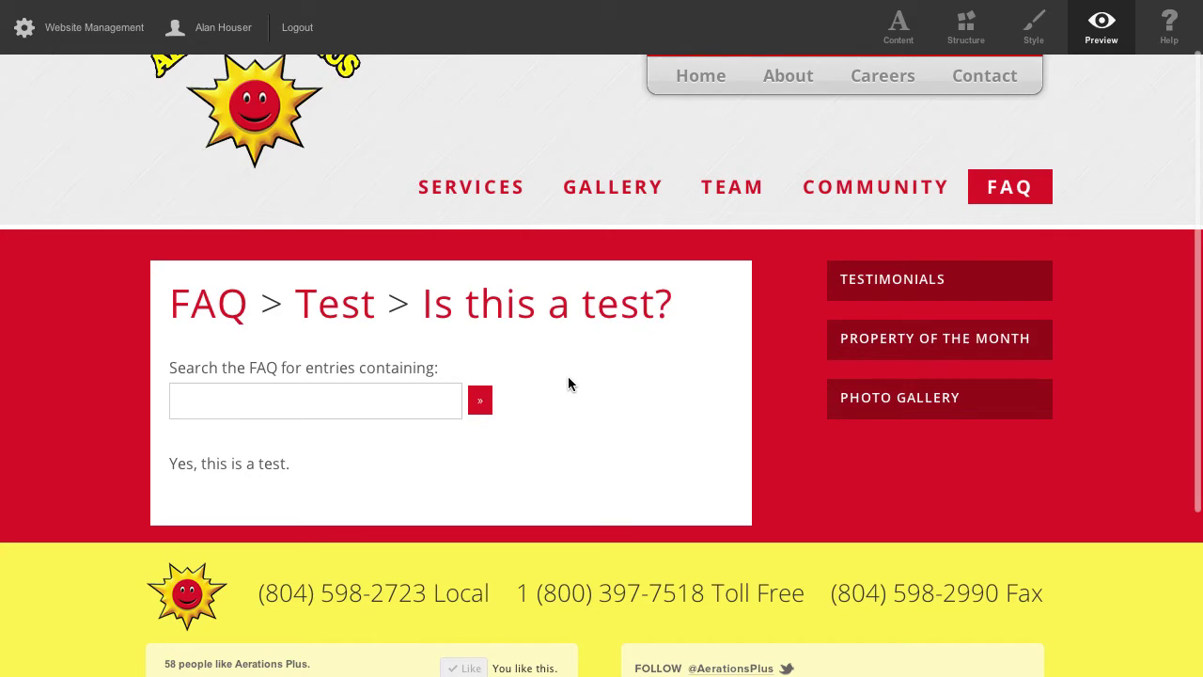
left_click(234, 303)
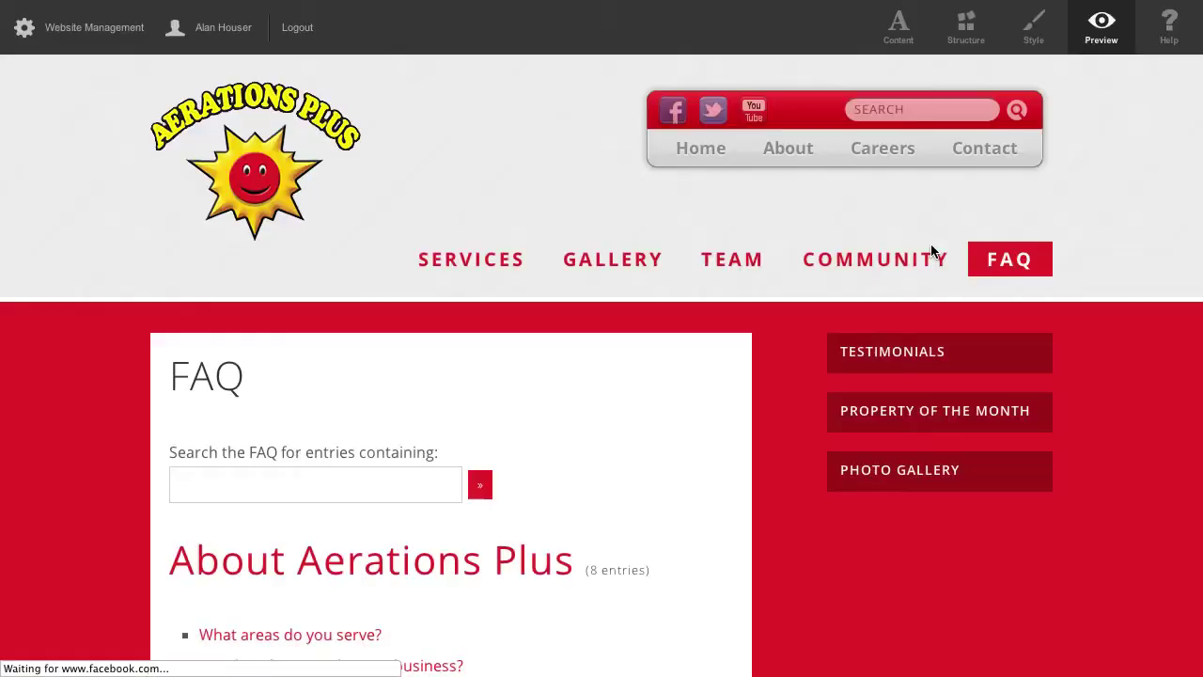
In content editing, move the "Is this a test?" question into the Services category, and on to the end of the About Aerations Plus category
left_click(908, 36)
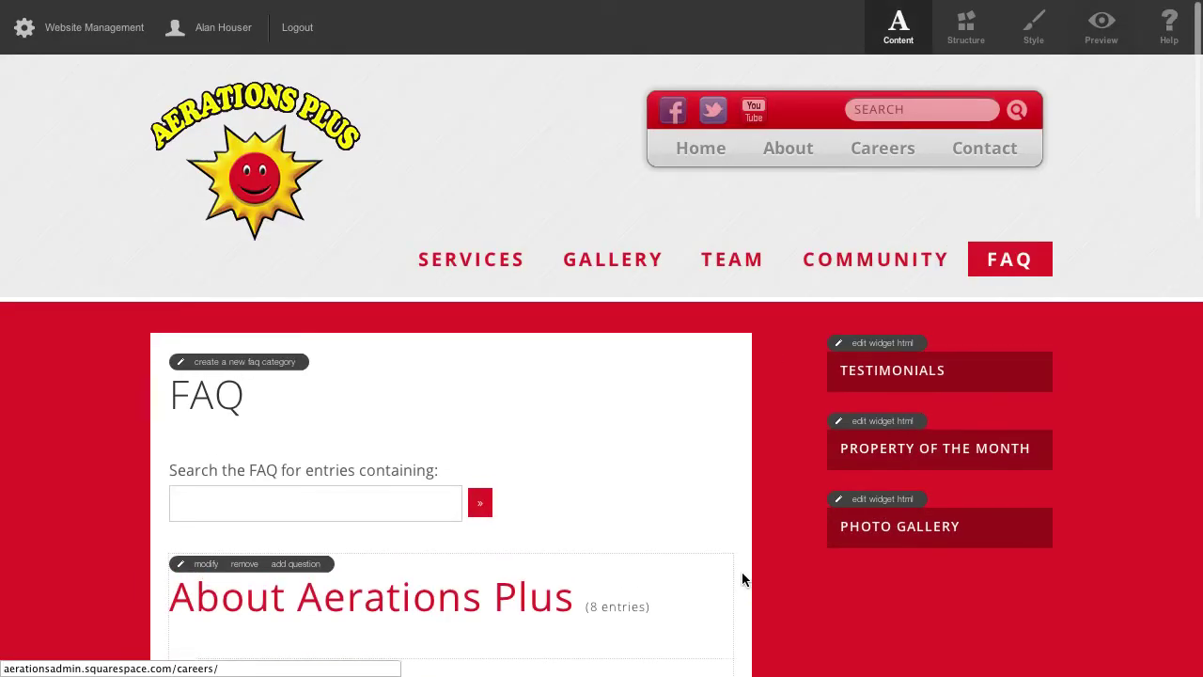
scroll(738, 573, "down", 15)
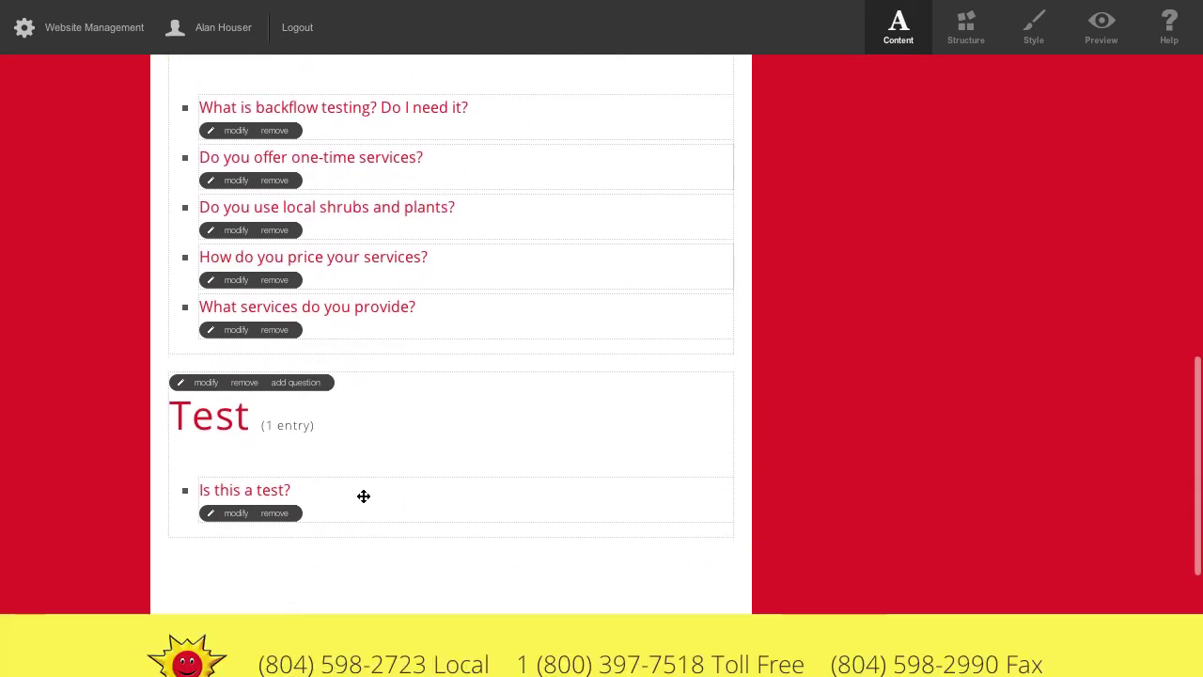
left_click_drag(363, 495, 390, 150)
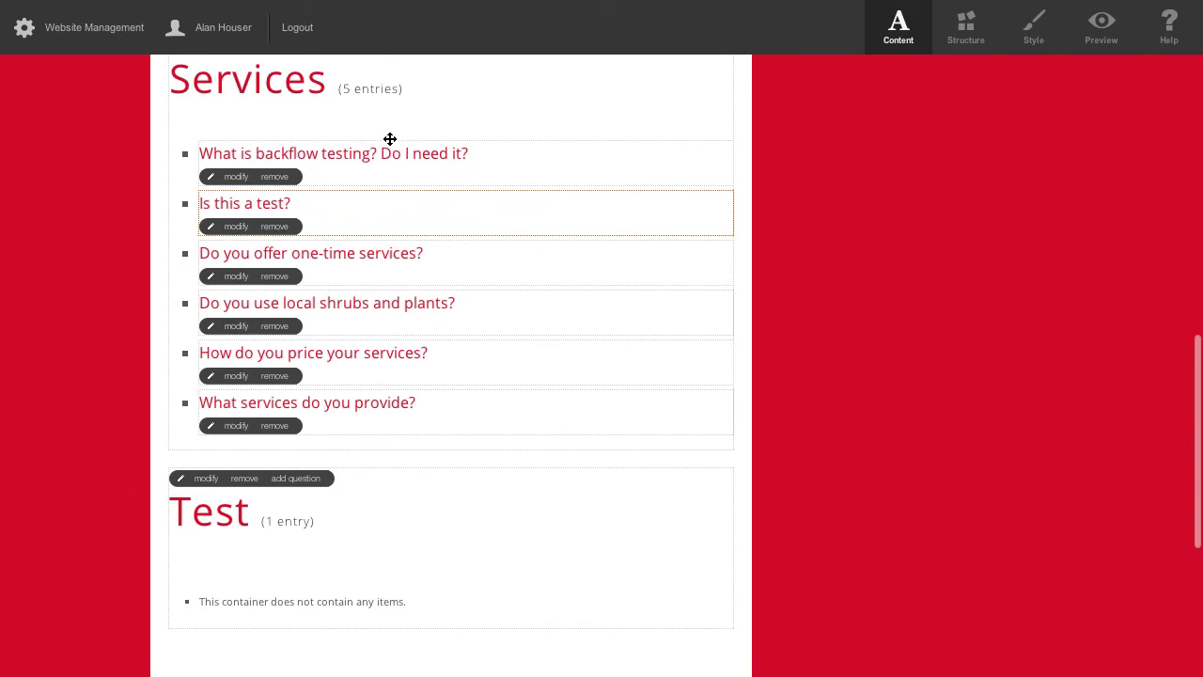
scroll(443, 317, "up", 5)
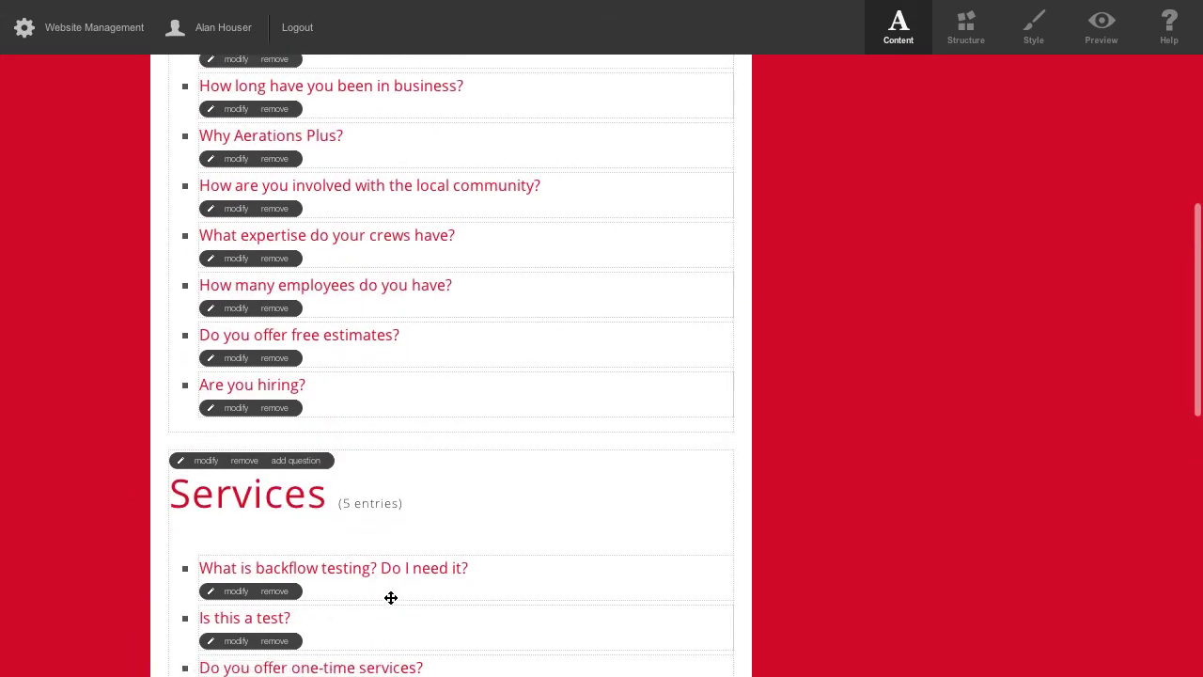
left_click_drag(402, 626, 412, 416)
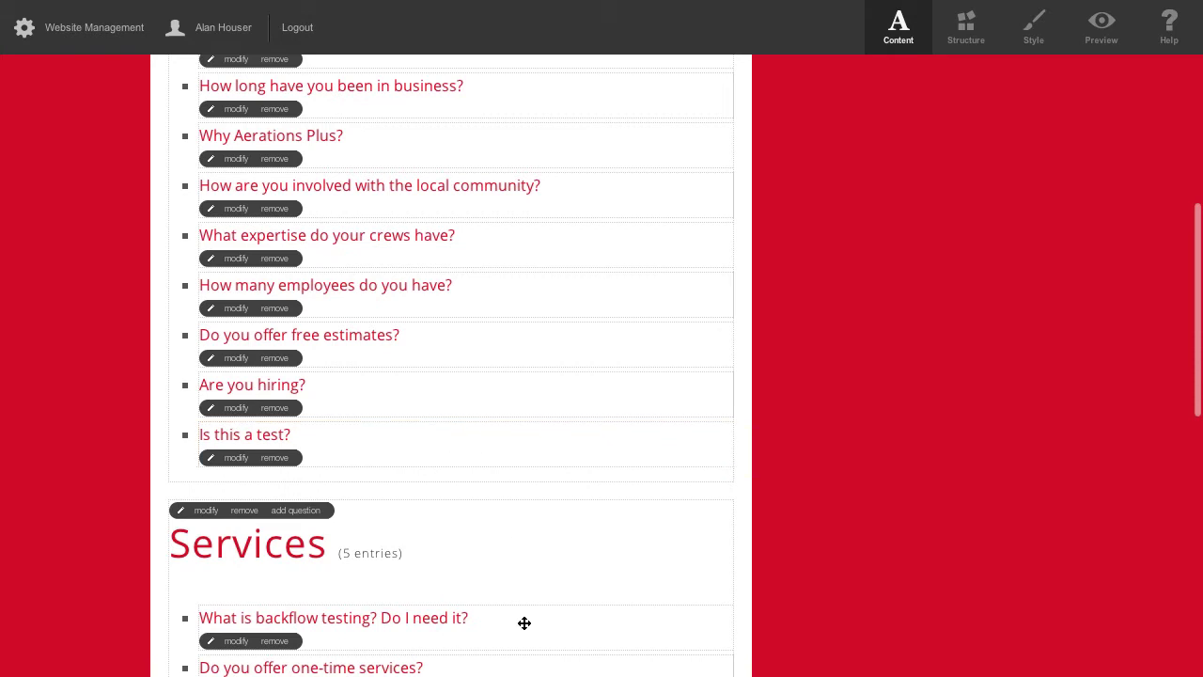
Remove the empty Test category from the FAQ page and confirm its removal
scroll(404, 512, "down", 5)
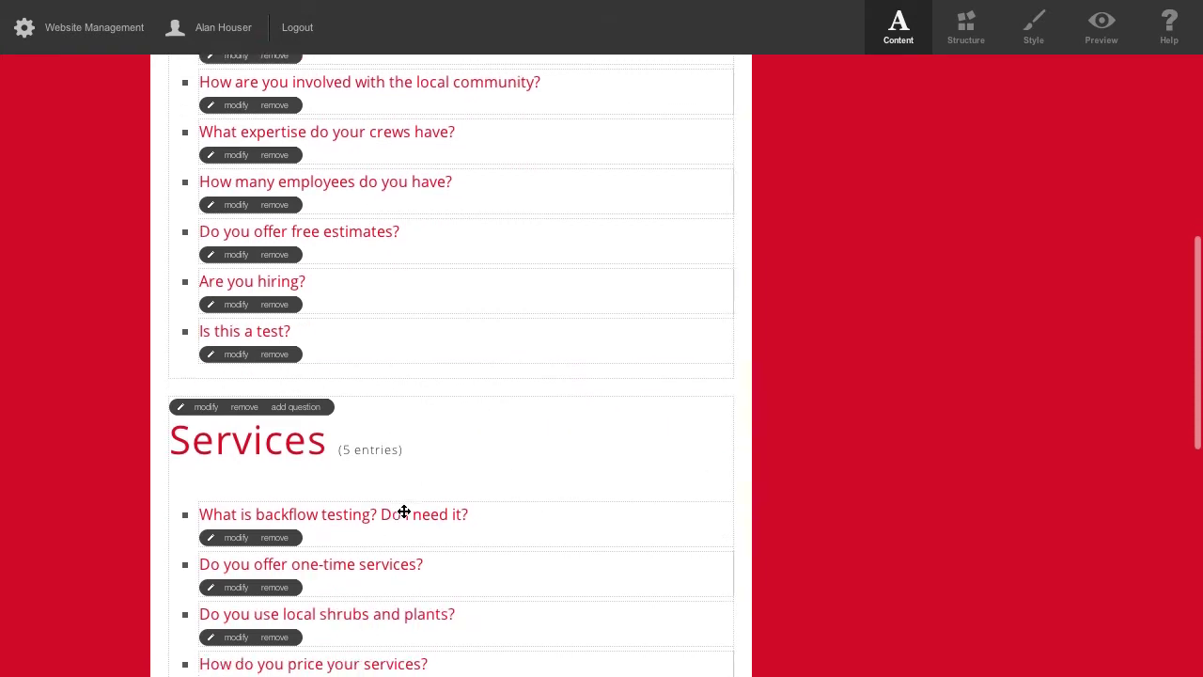
scroll(492, 282, "down", 1)
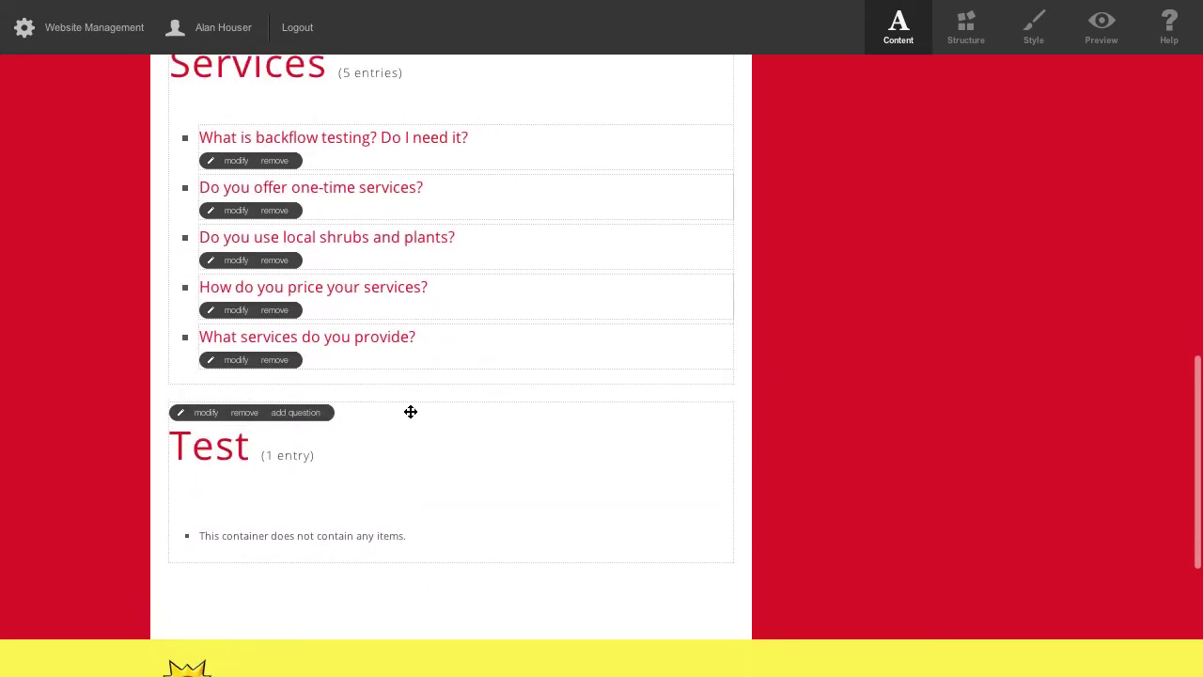
left_click(245, 412)
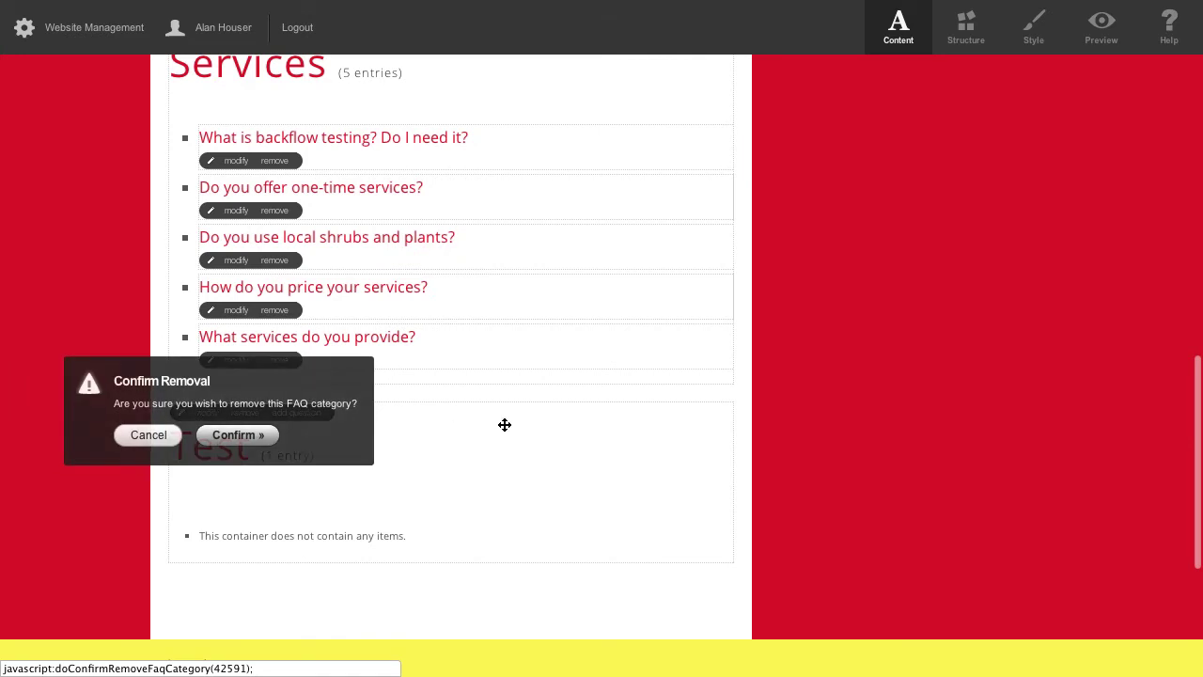
left_click(227, 435)
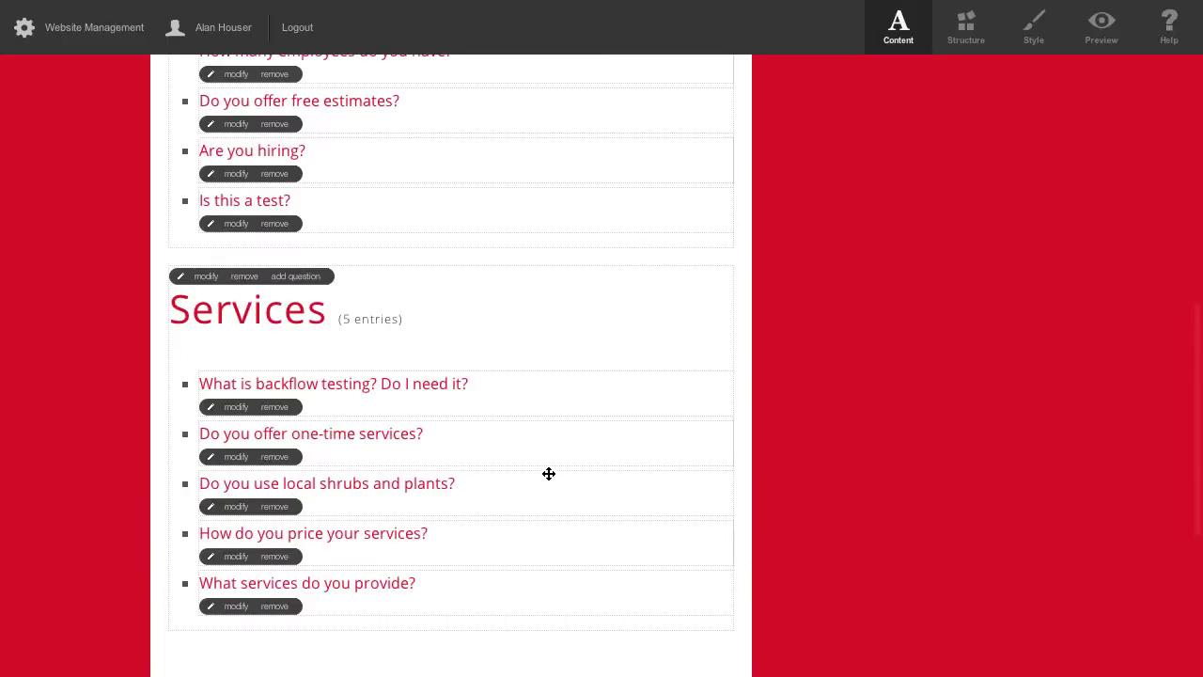
Open a new question form for Services and cancel it, and remove the "Is this a test?" question from About Aerations Plus
left_click(295, 277)
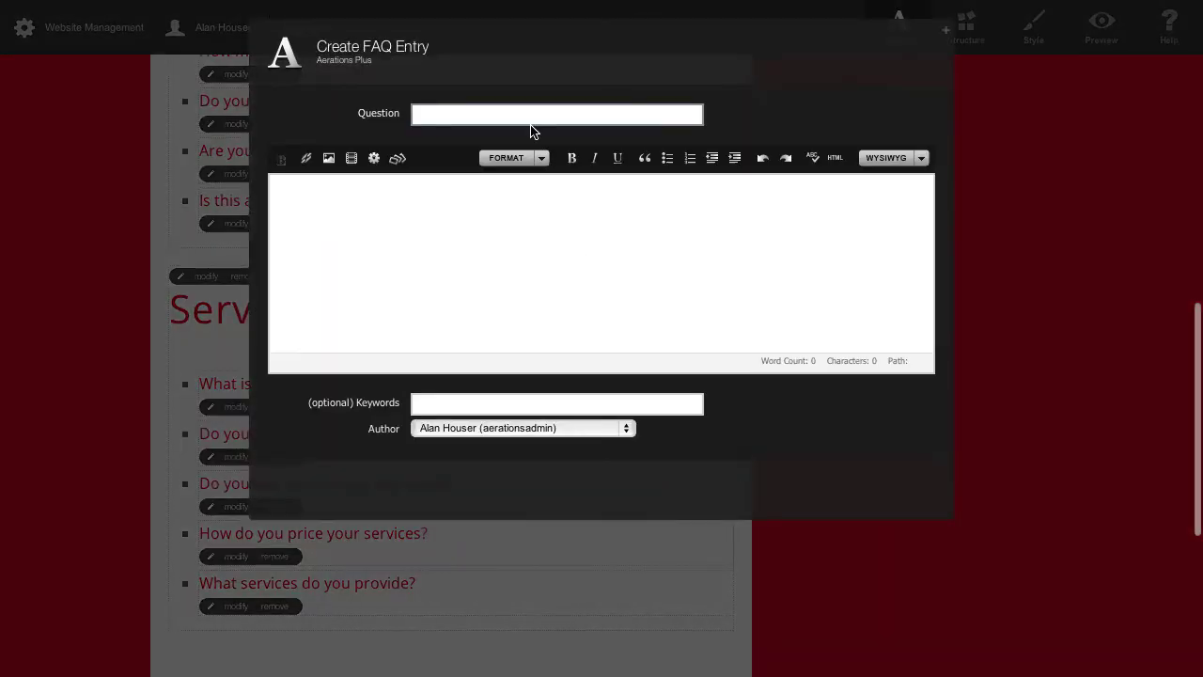
left_click(703, 489)
scroll(658, 480, "up", 3)
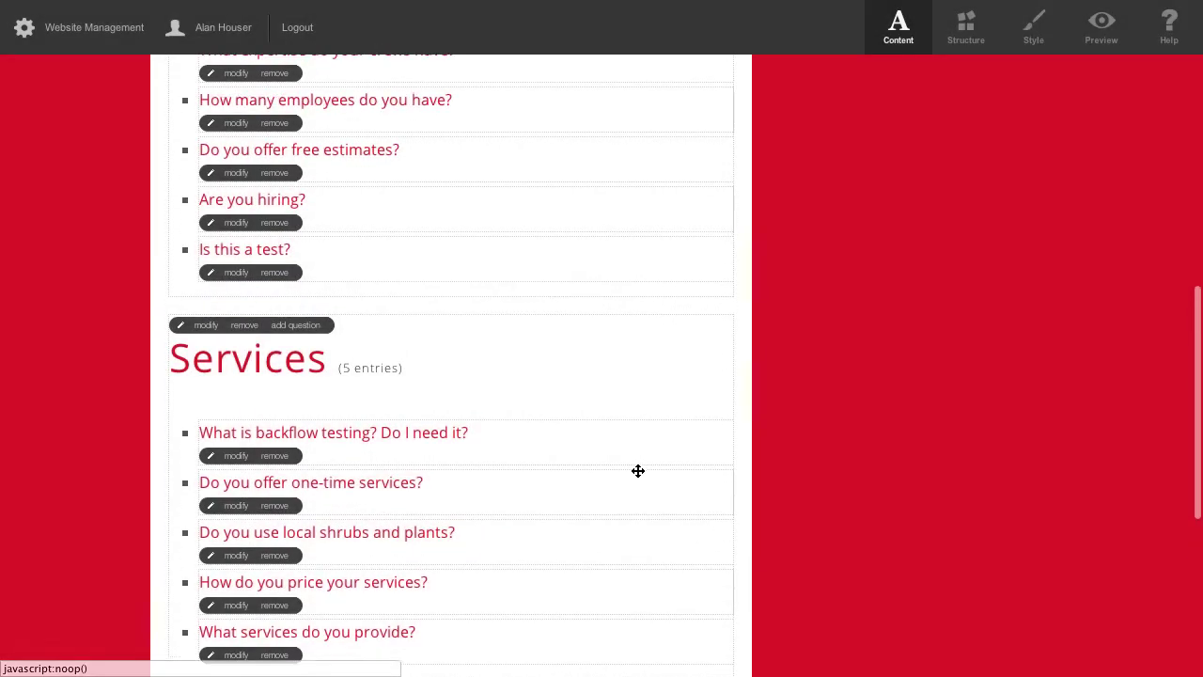
left_click(276, 372)
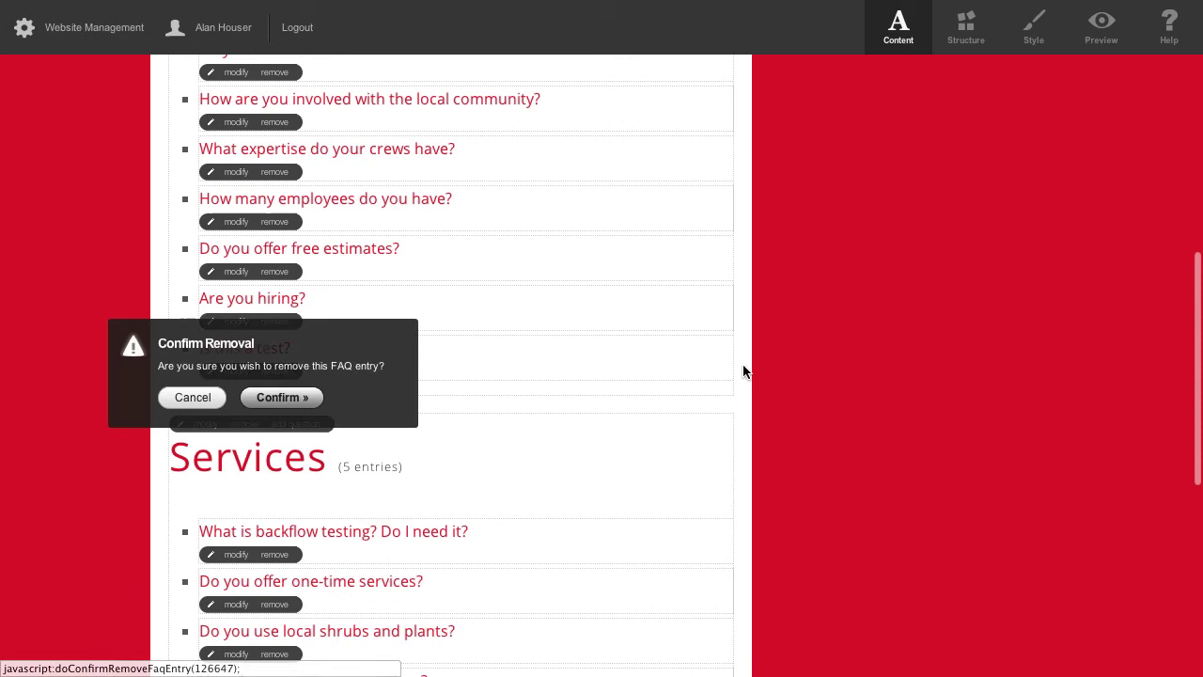
left_click(288, 401)
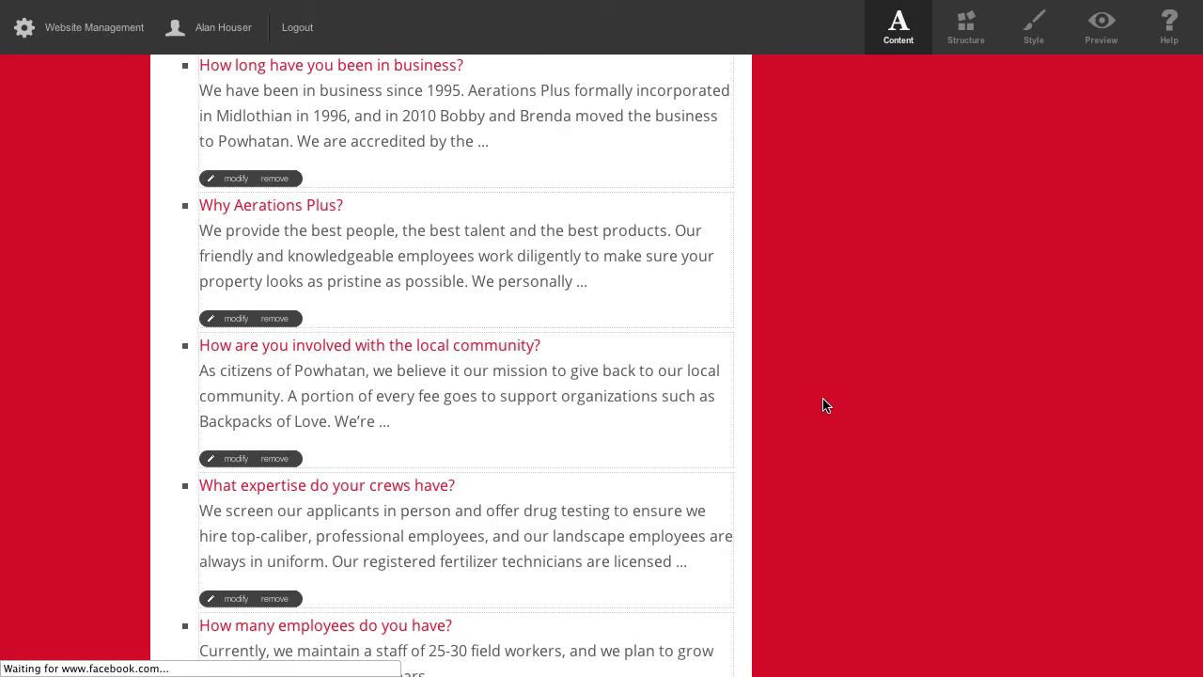
Preview the FAQ page and open the About Aerations Plus category to check its questions and answer excerpts
left_click(1100, 28)
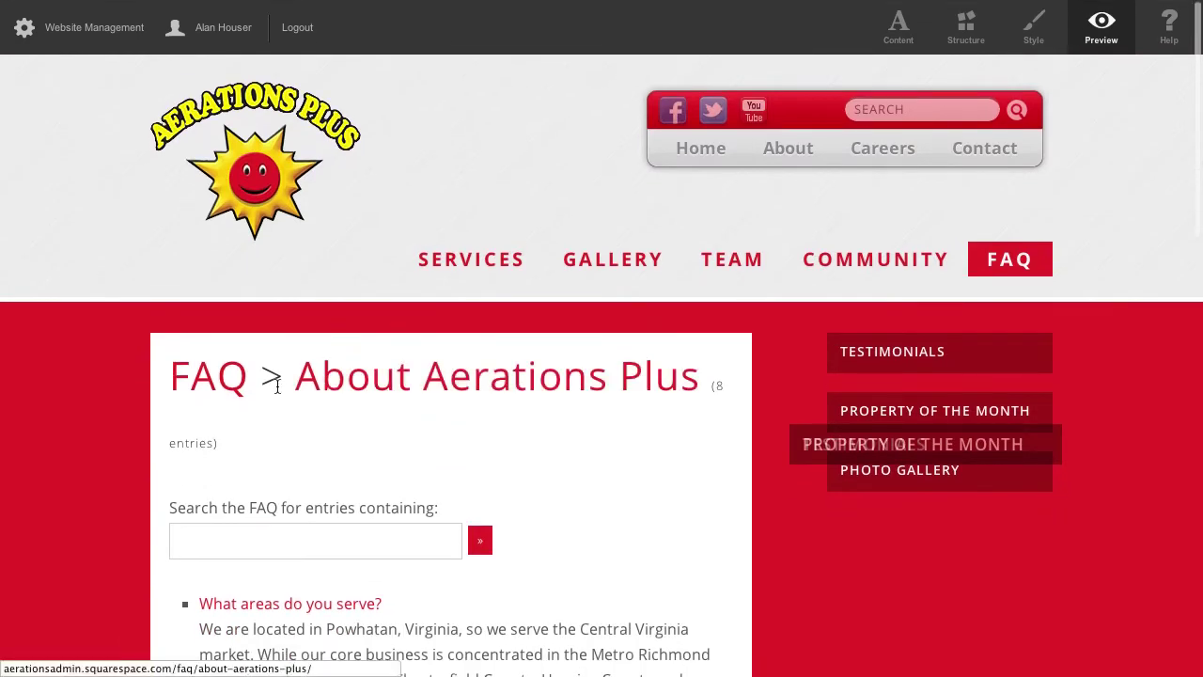
left_click(233, 381)
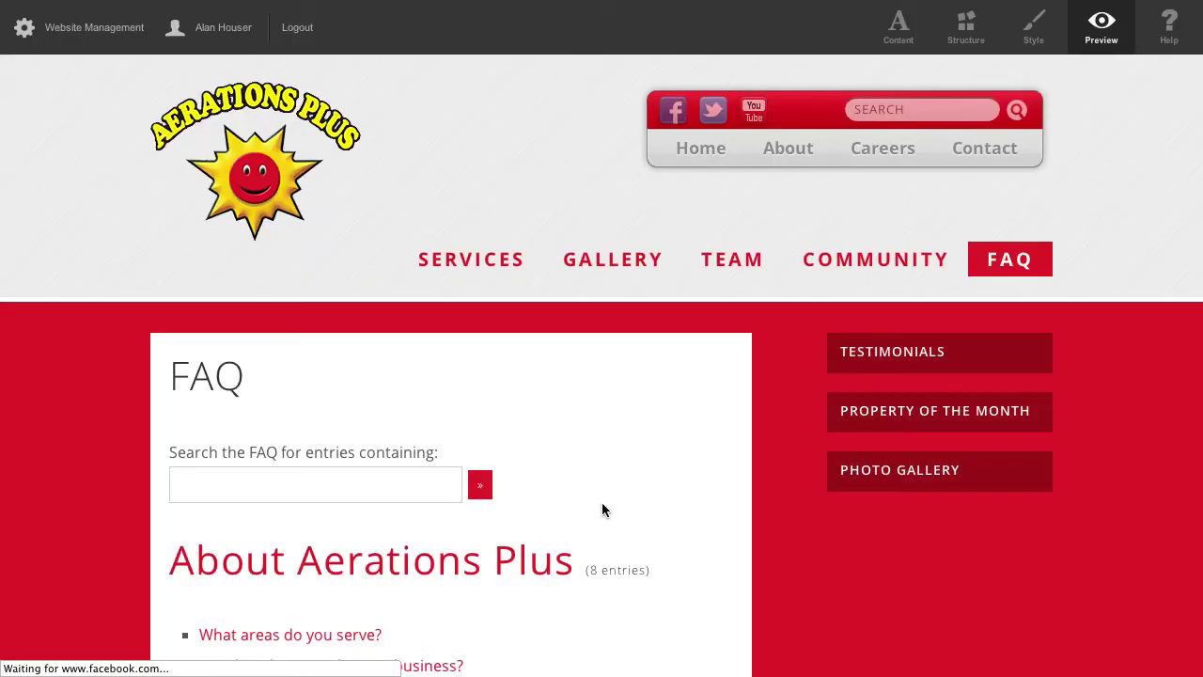
scroll(621, 498, "down", 2)
left_click(393, 489)
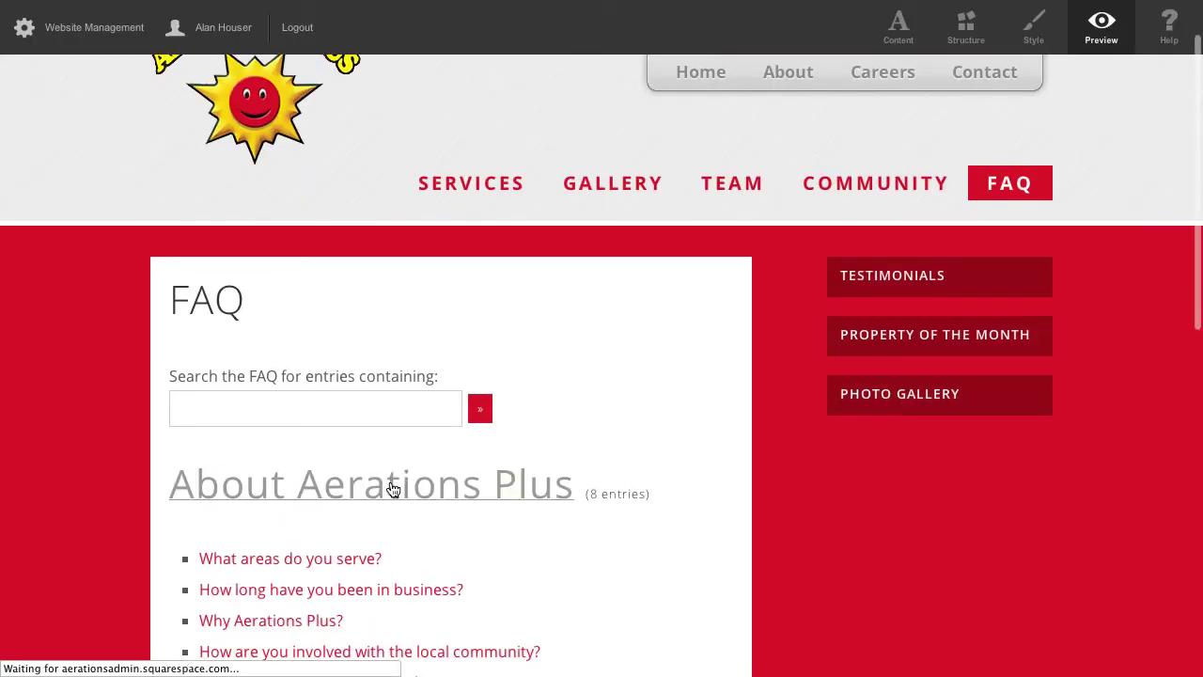
scroll(677, 465, "down", 10)
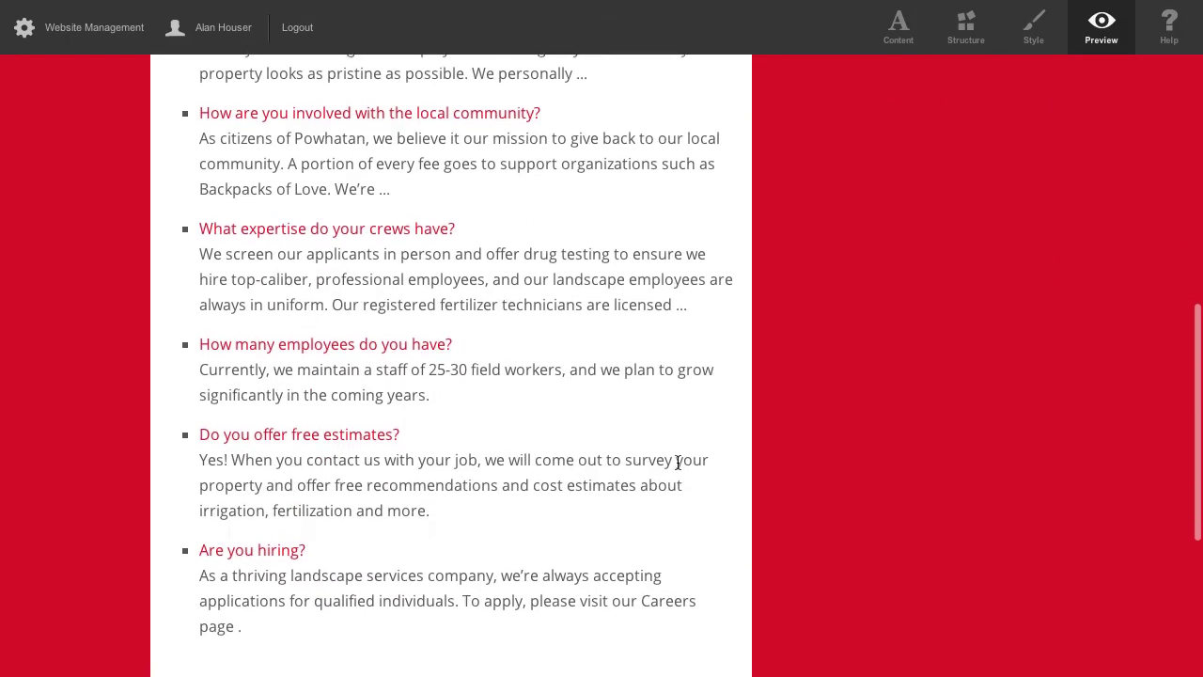
scroll(677, 466, "down", 1)
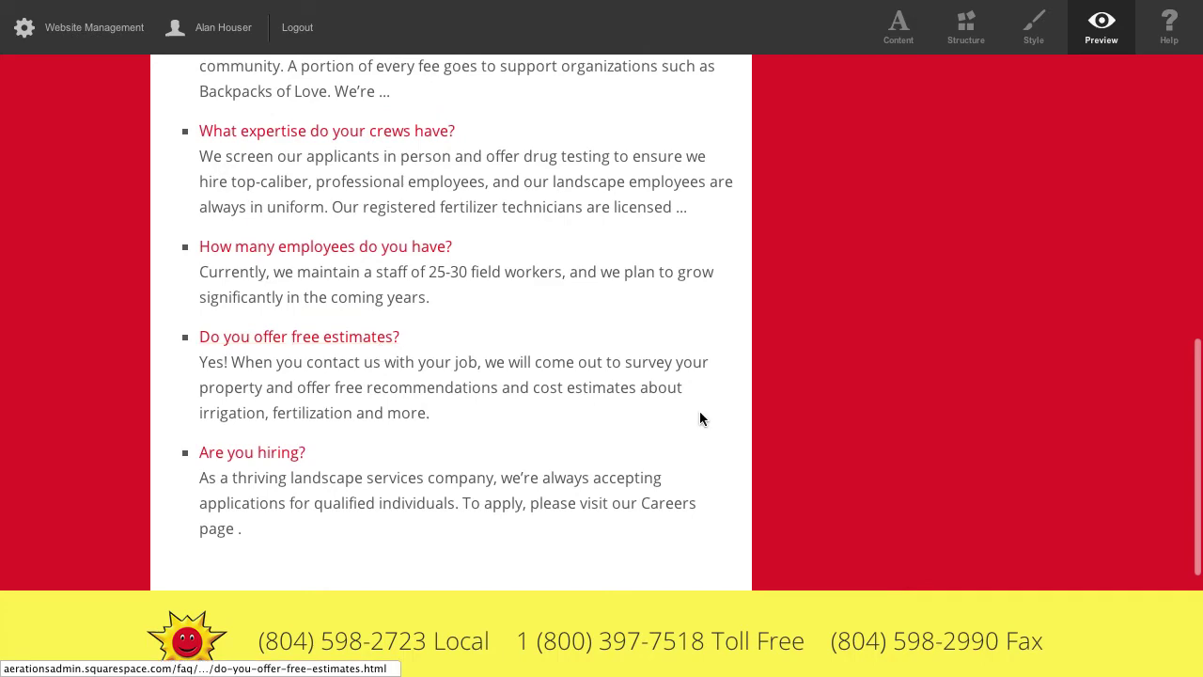
Open the site's About page and look over its Commercial & Residential Landscaping Services content
scroll(701, 410, "up", 15)
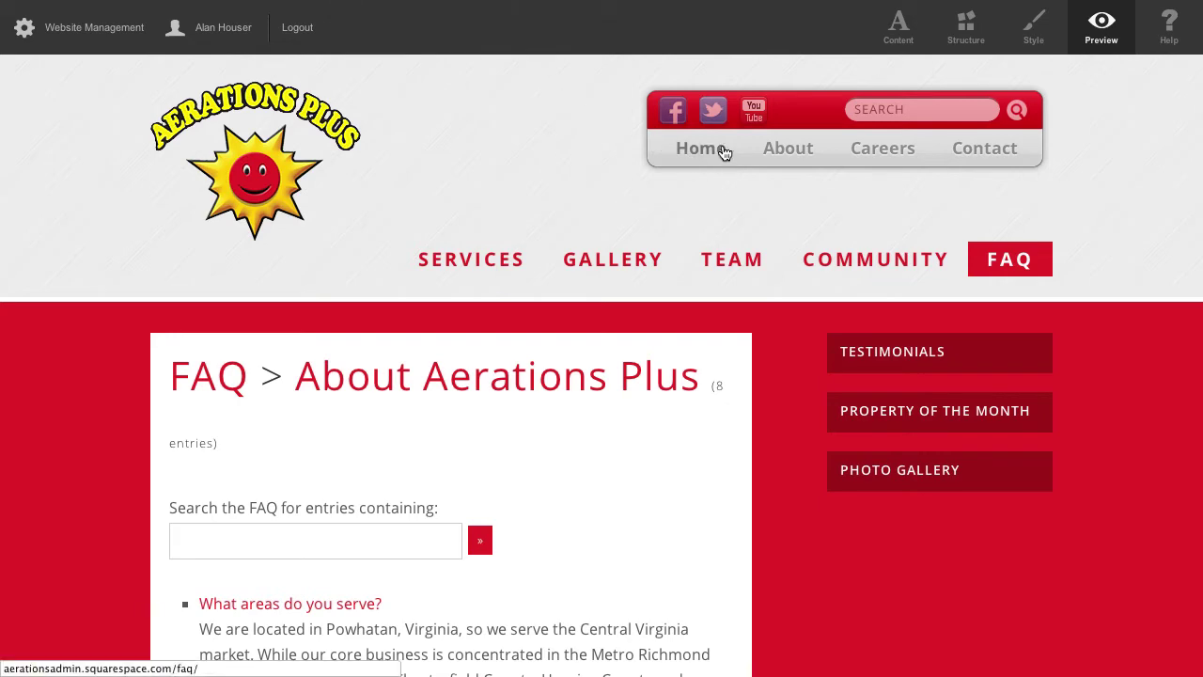
left_click(807, 176)
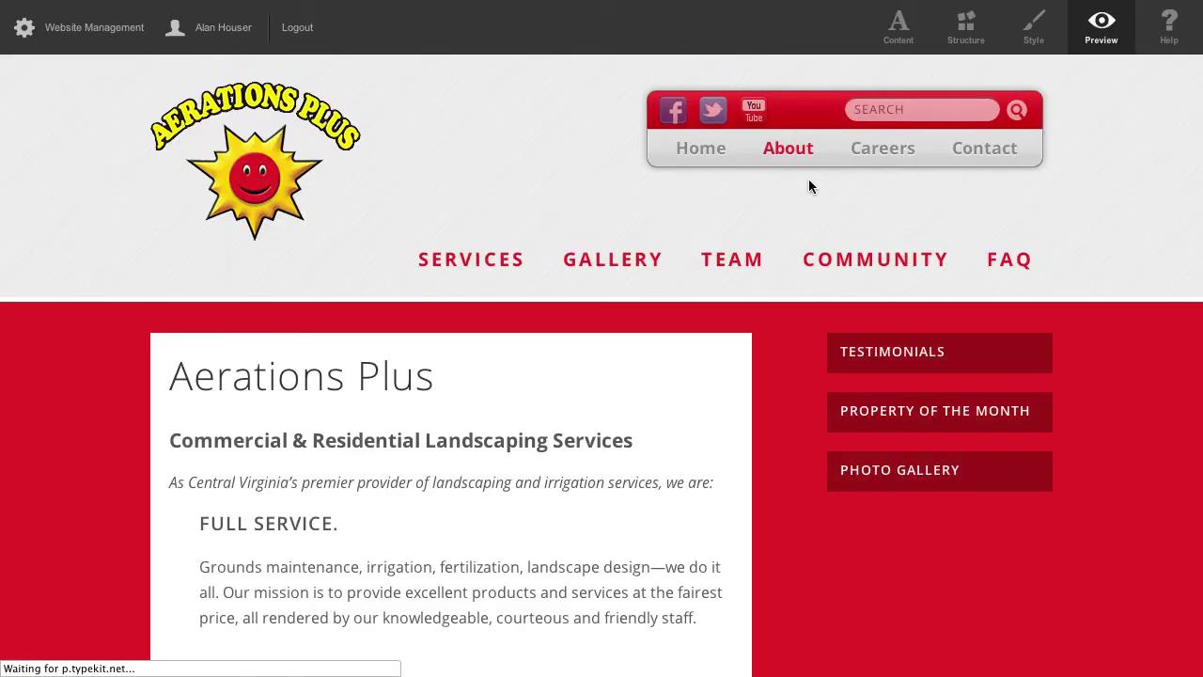
scroll(927, 161, "down", 4)
scroll(927, 160, "up", 3)
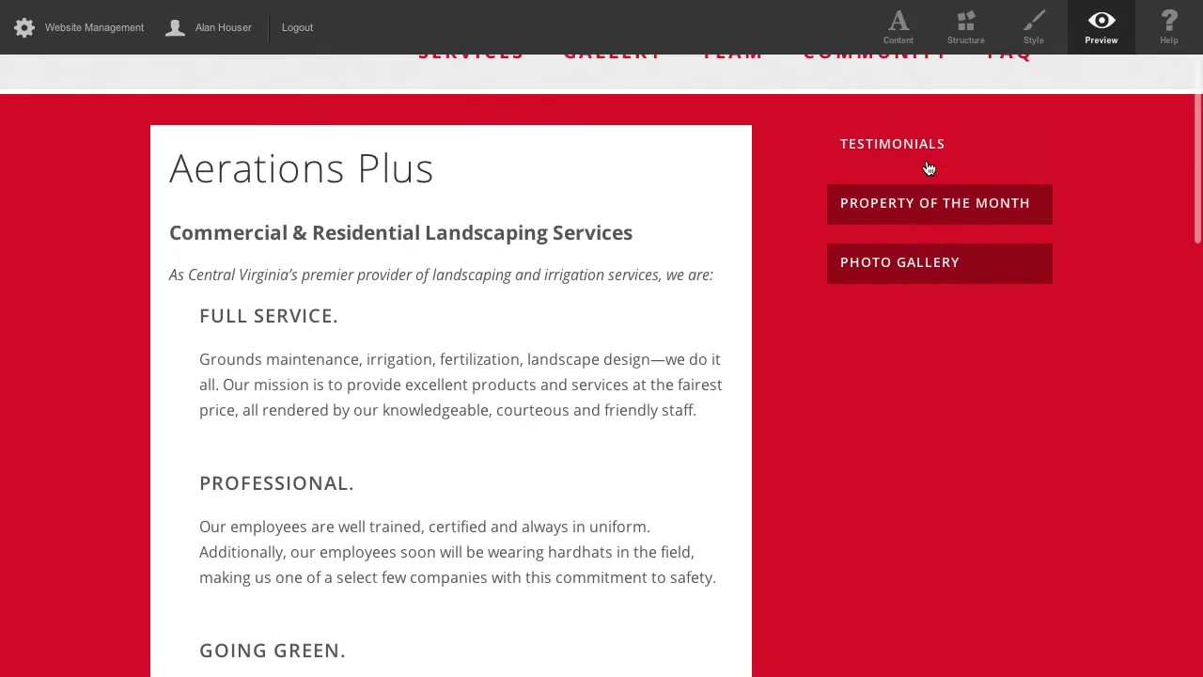
scroll(852, 118, "up", 2)
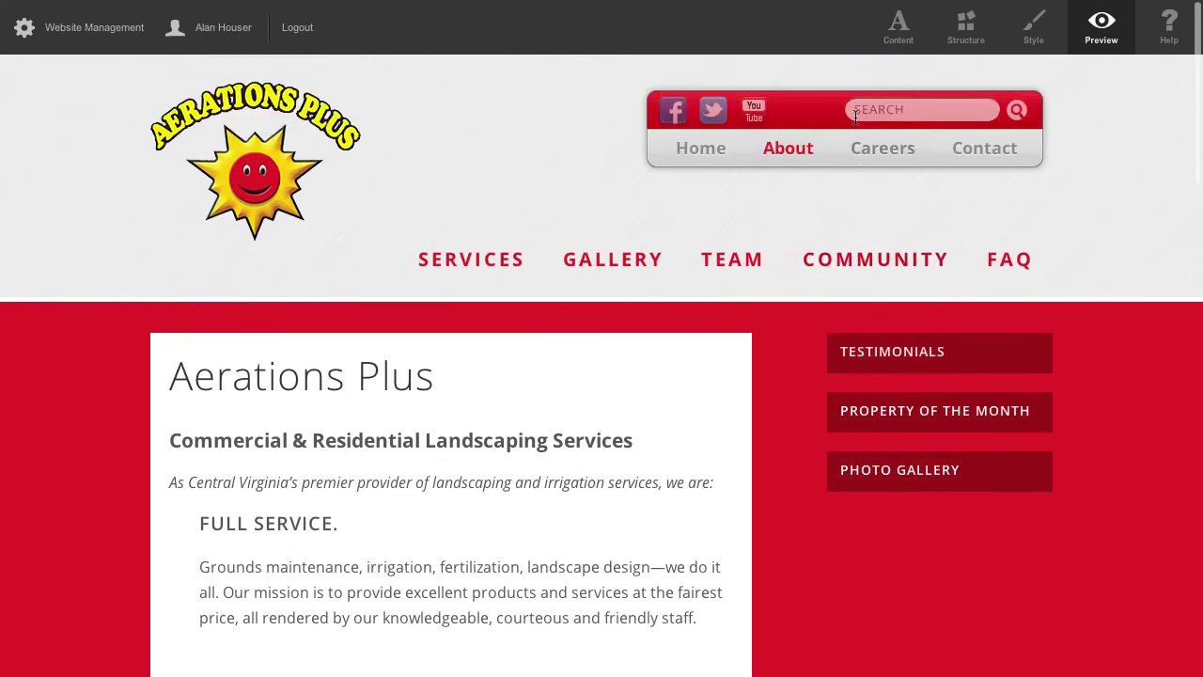
Open the Contact page and review its contact details and the form with name, email and comments fields
left_click(996, 153)
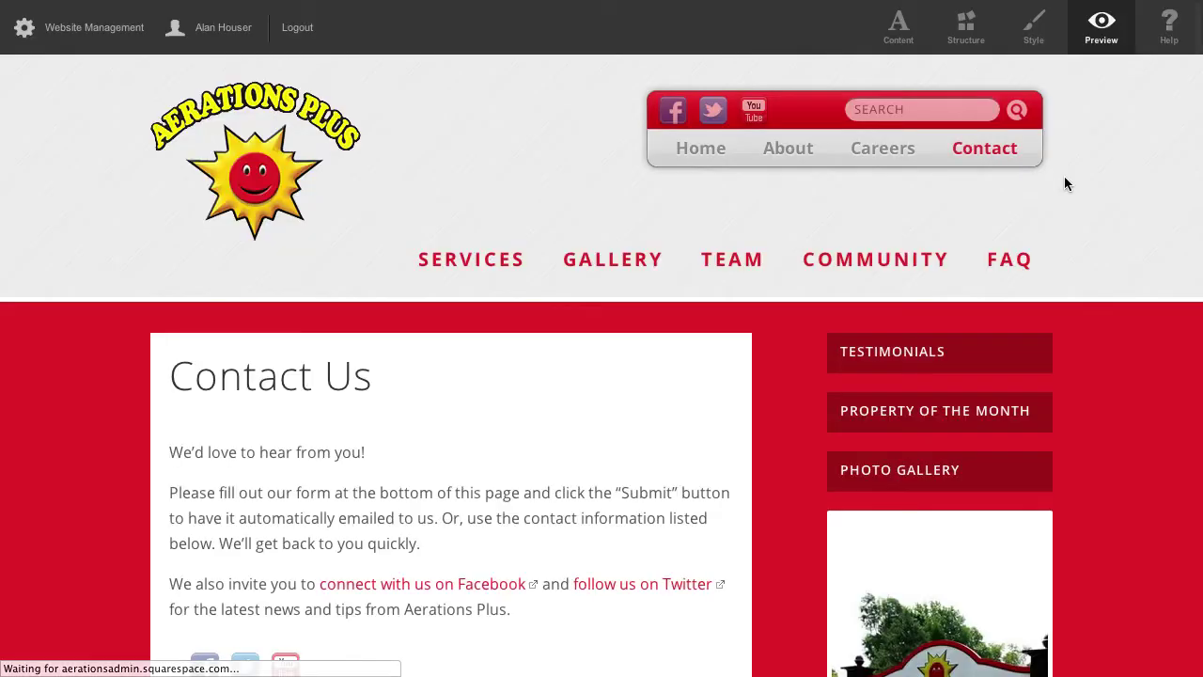
scroll(1062, 174, "down", 2)
scroll(1063, 183, "down", 7)
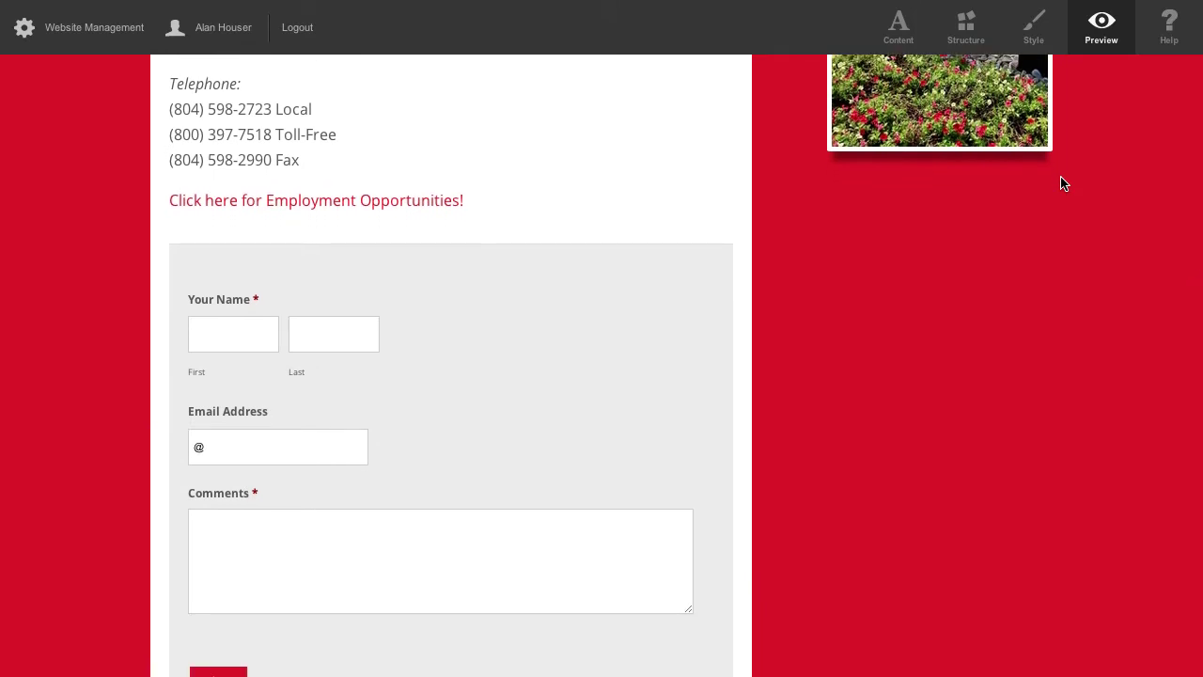
scroll(833, 438, "down", 2)
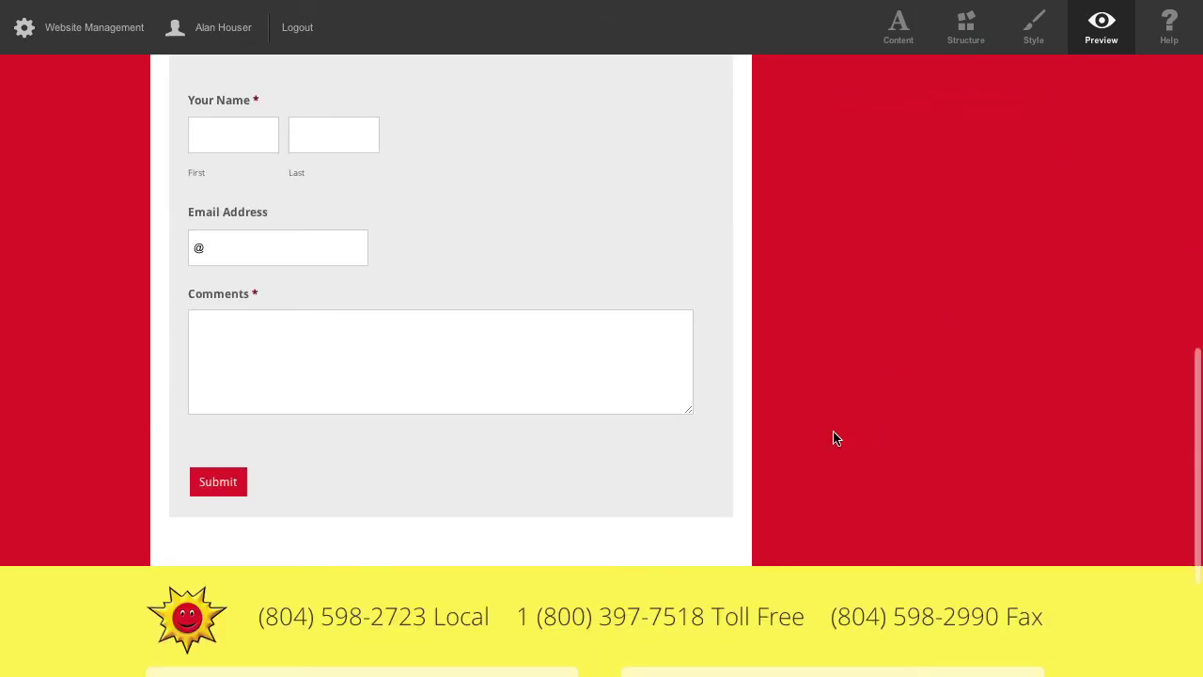
scroll(833, 438, "up", 2)
scroll(833, 438, "up", 3)
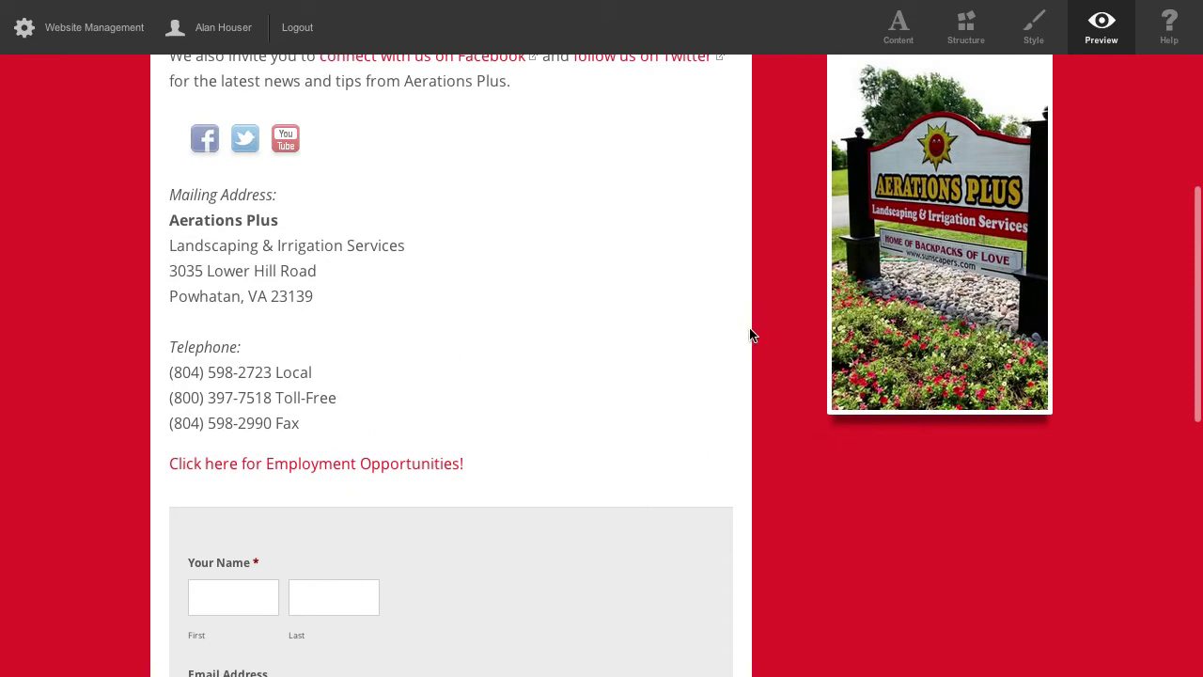
Switch the Contact page to content editing and add a new field of type Phone to its form
left_click(905, 29)
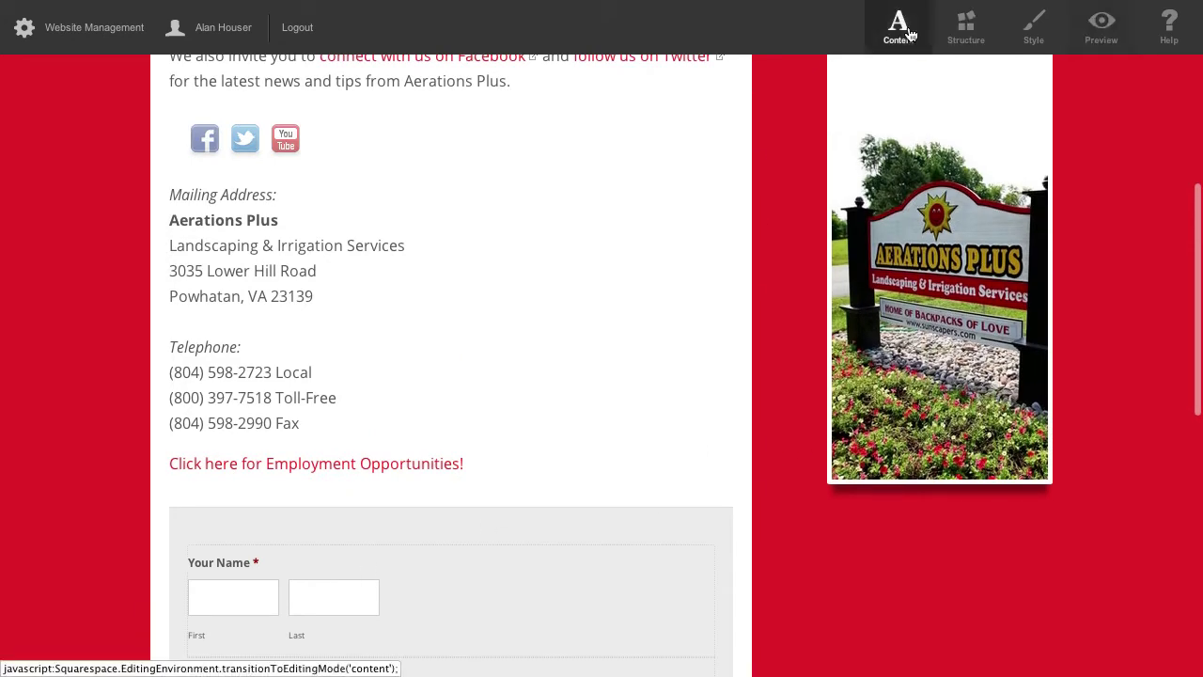
scroll(593, 422, "down", 5)
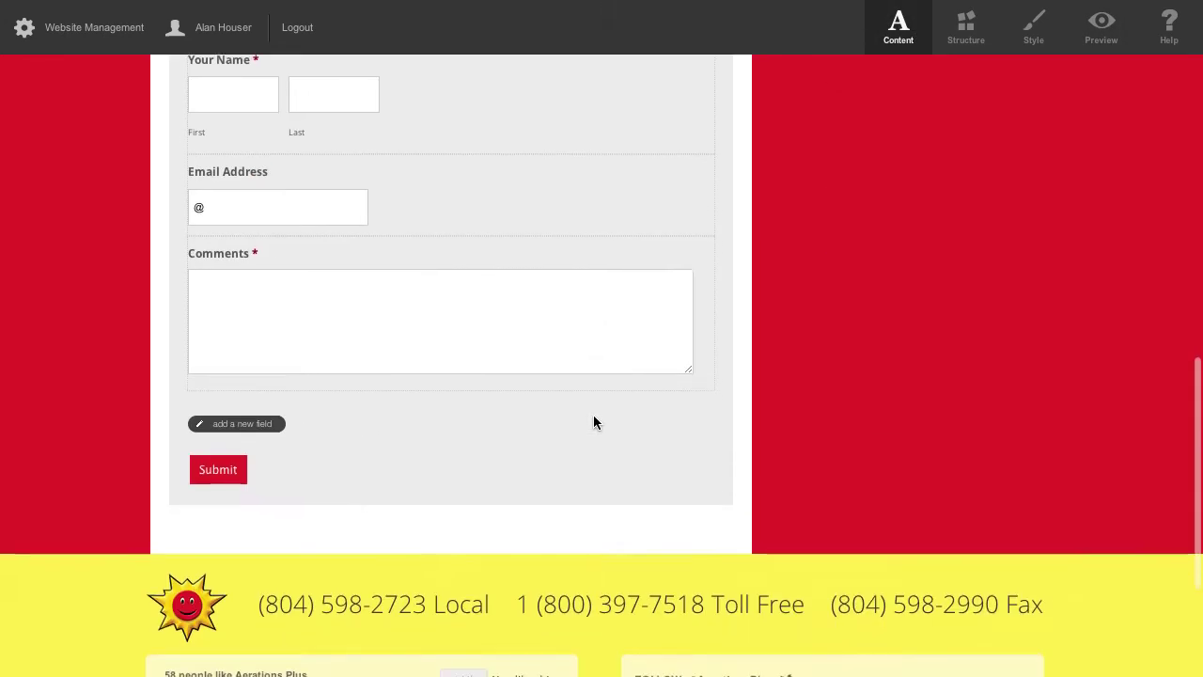
scroll(593, 422, "up", 1)
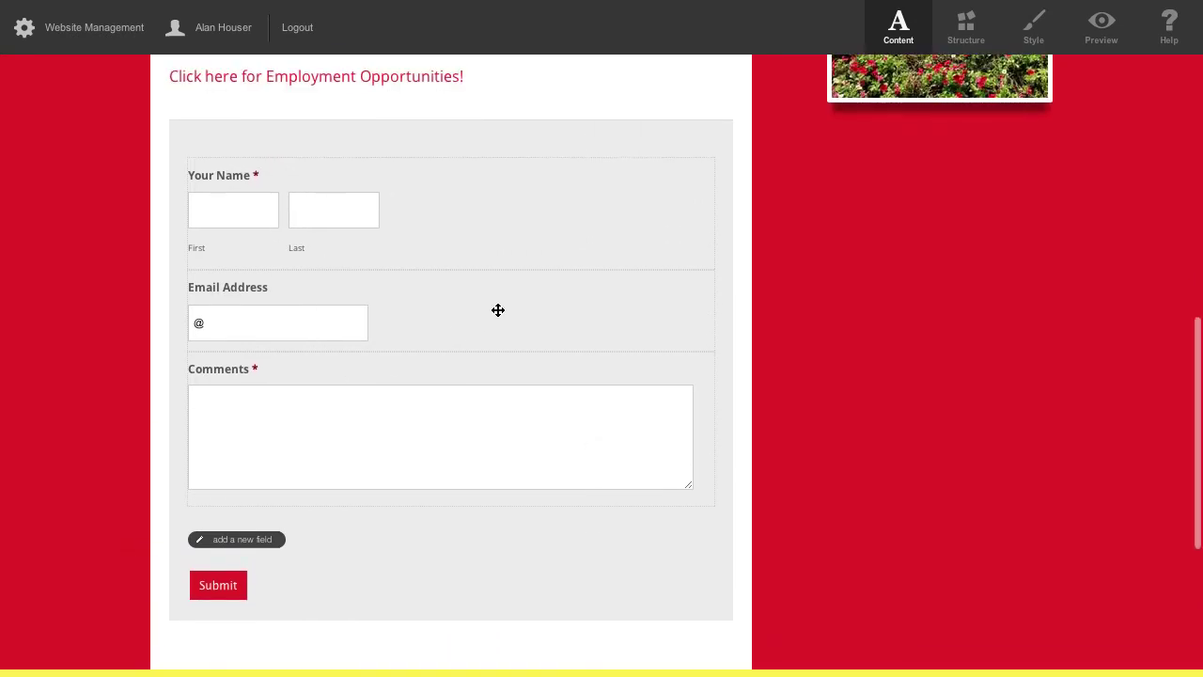
left_click(249, 540)
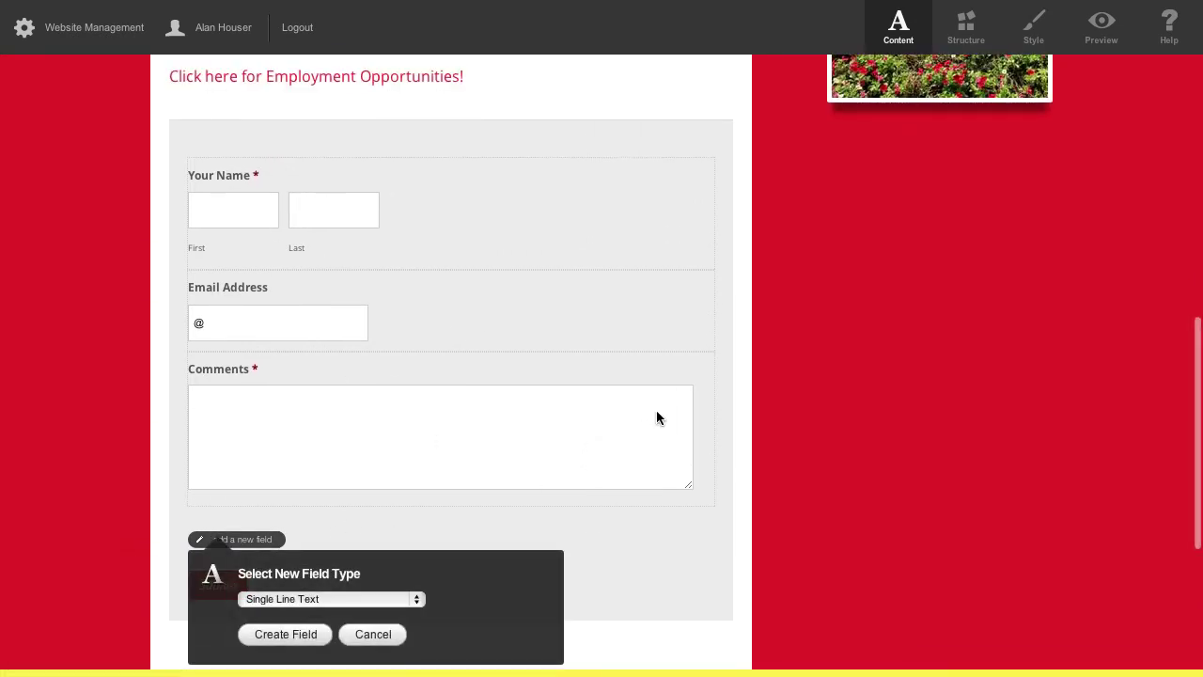
scroll(612, 457, "down", 2)
left_click(290, 399)
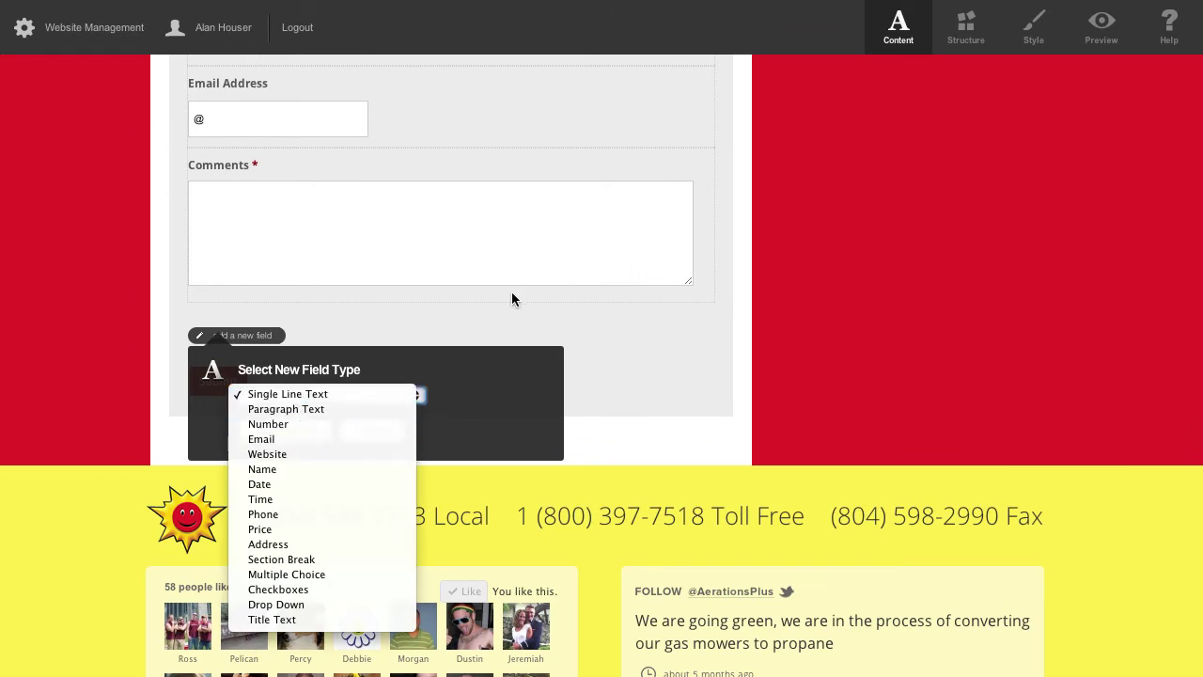
left_click(339, 515)
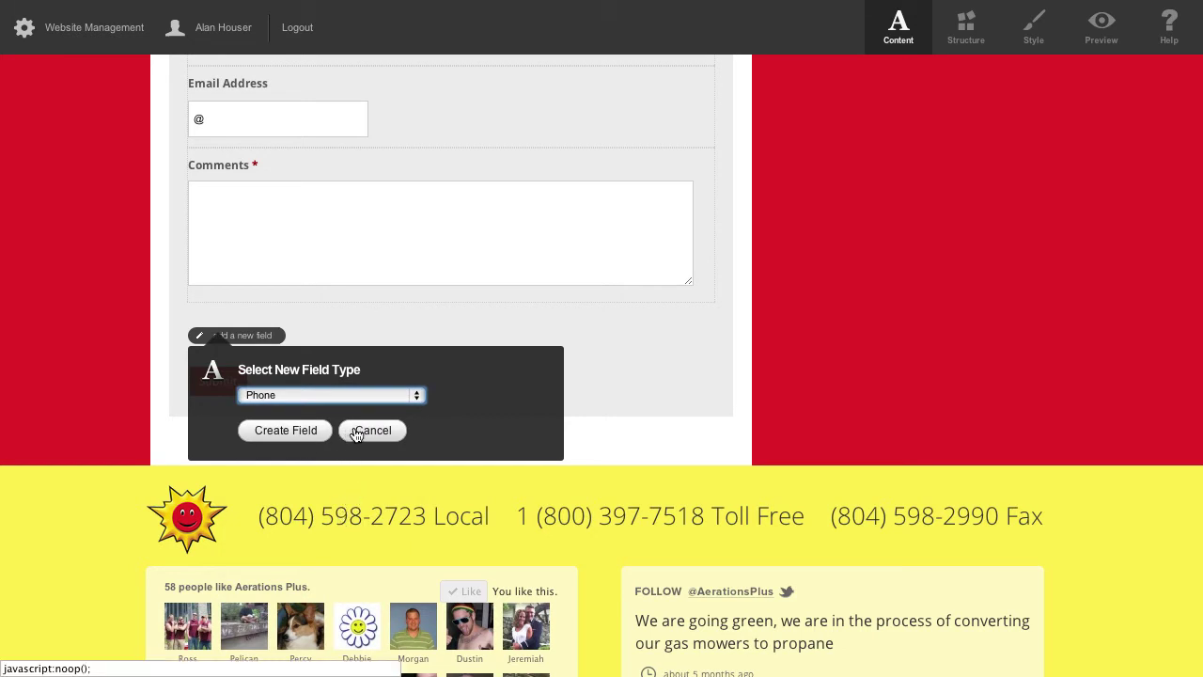
left_click(286, 432)
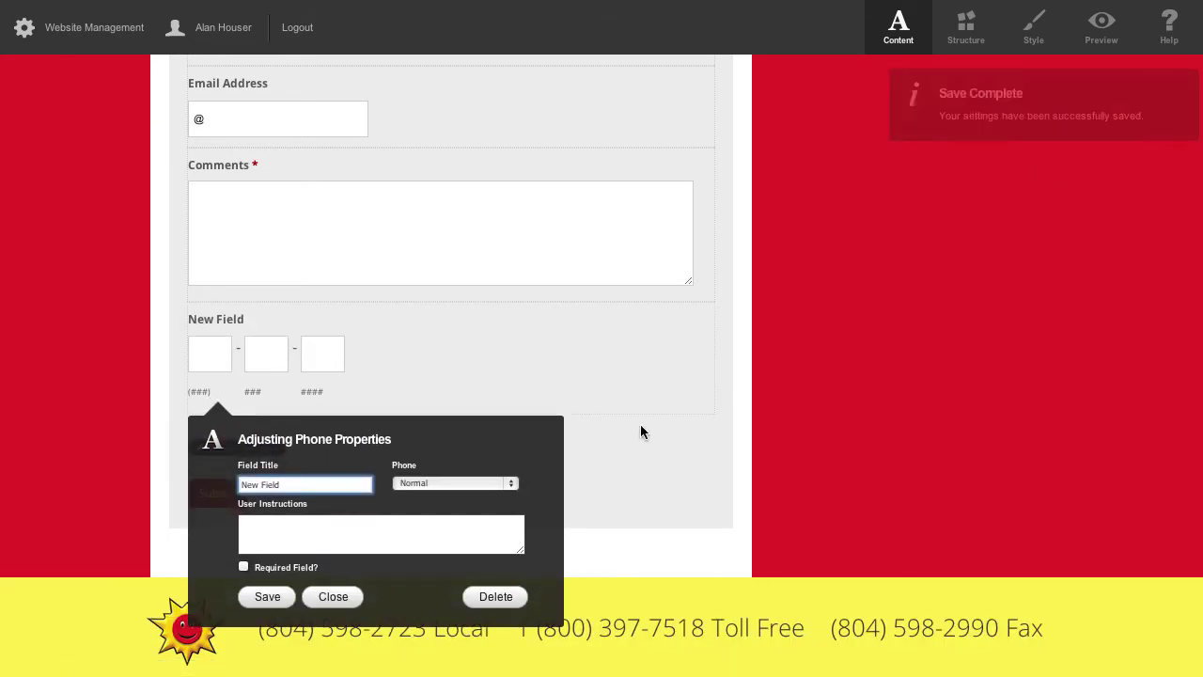
Try the International format on the new phone field and return it to Normal
left_click(422, 483)
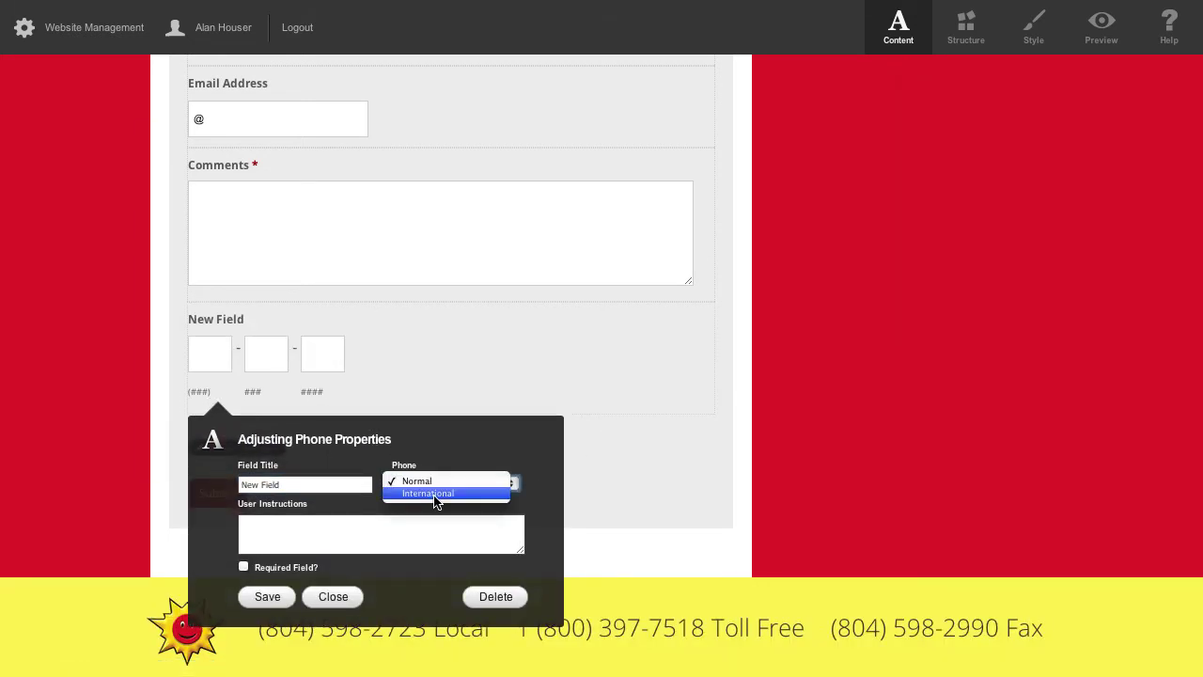
left_click(428, 493)
left_click(438, 455)
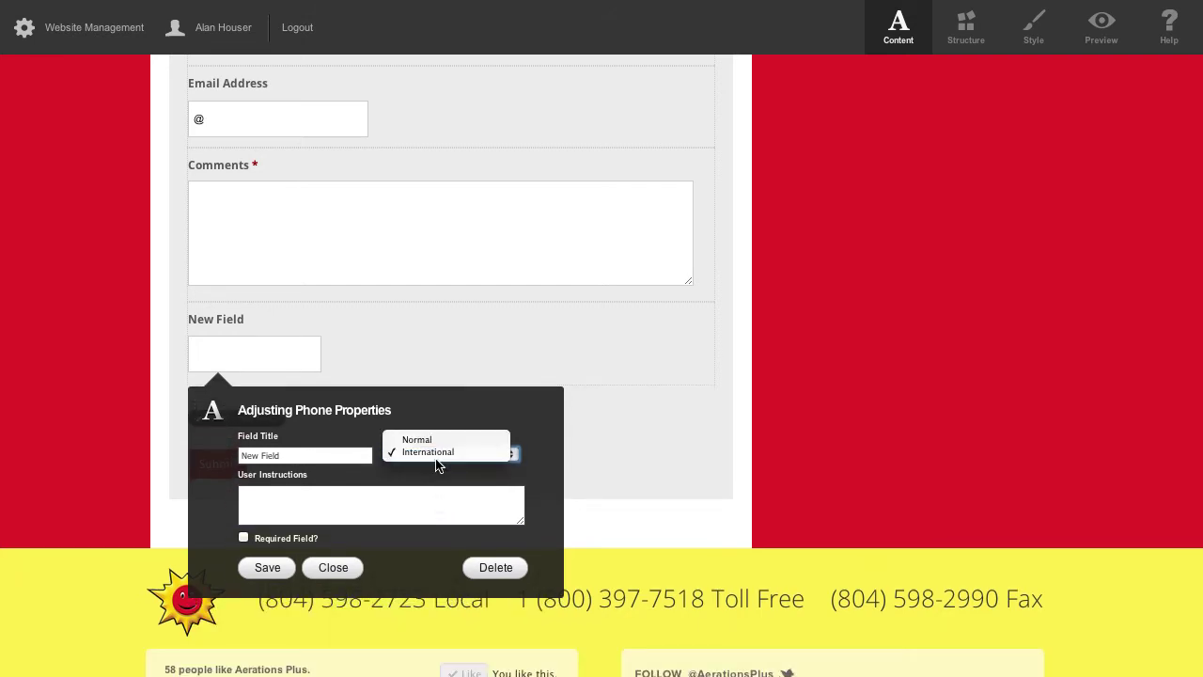
left_click(440, 438)
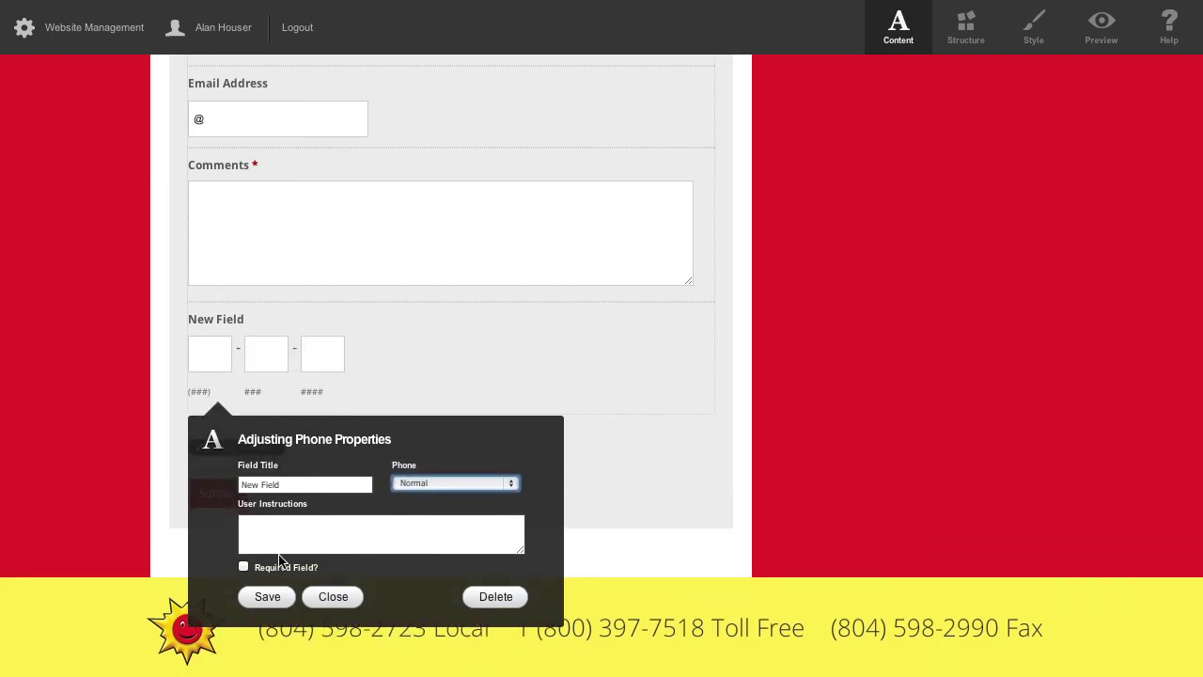
Title the new phone field "Phone", make it a required field and save it
left_click(297, 484)
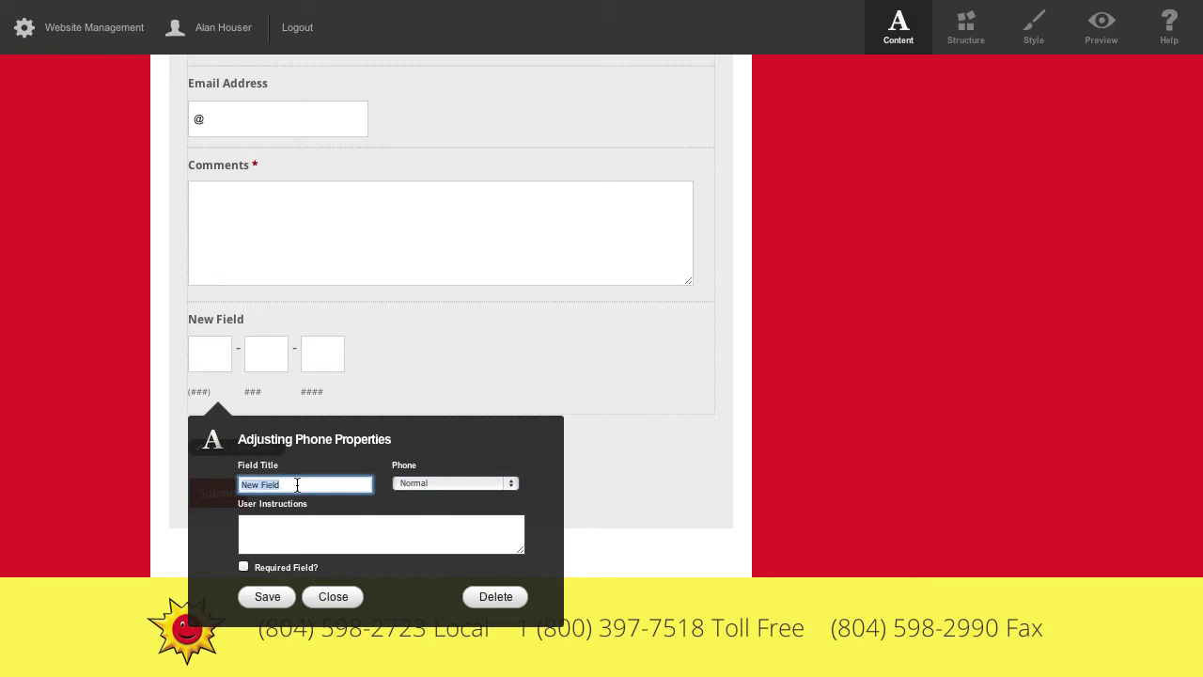
type("Phone")
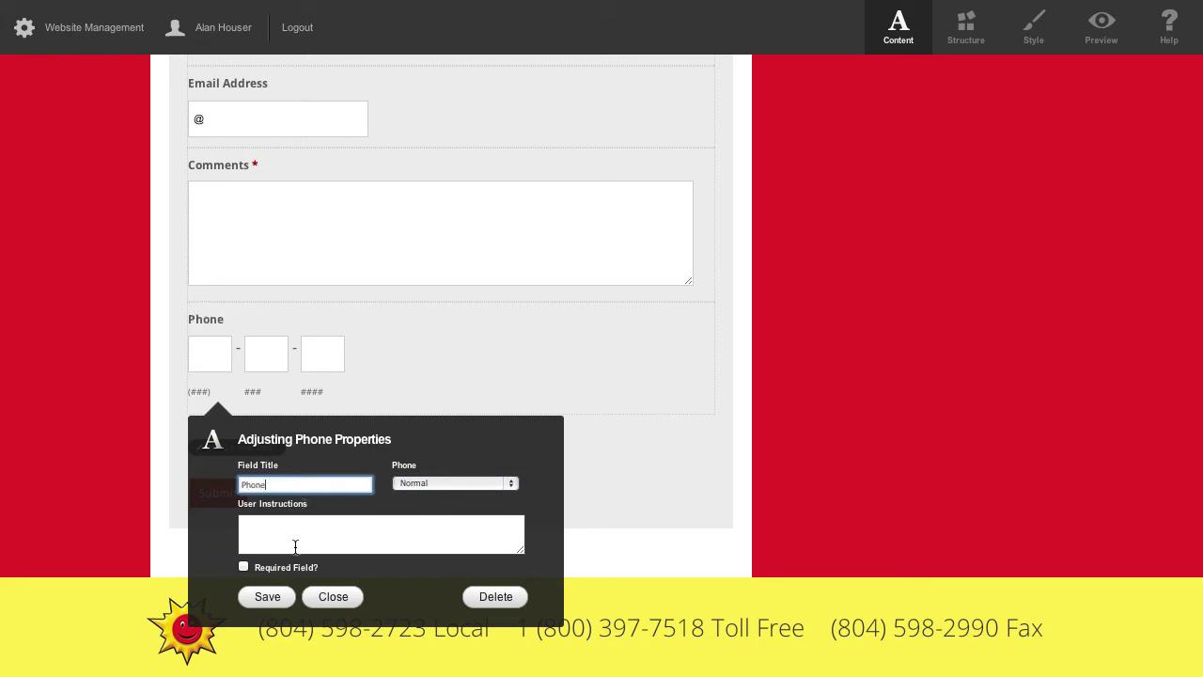
left_click(244, 567)
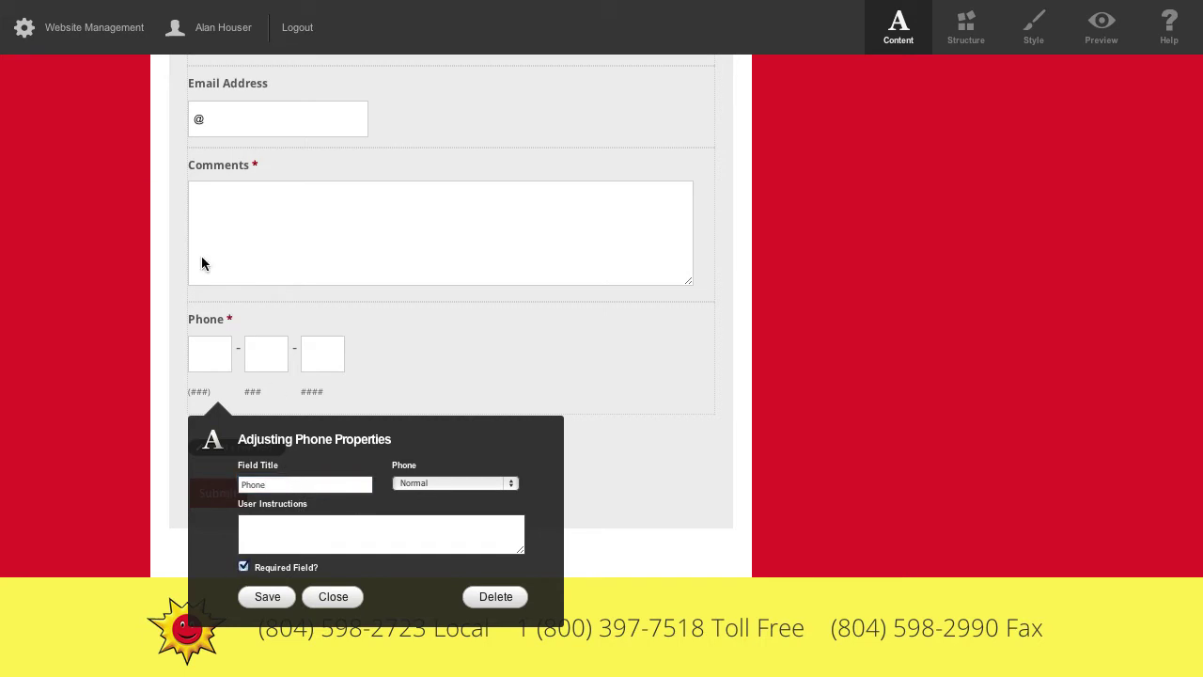
left_click(266, 603)
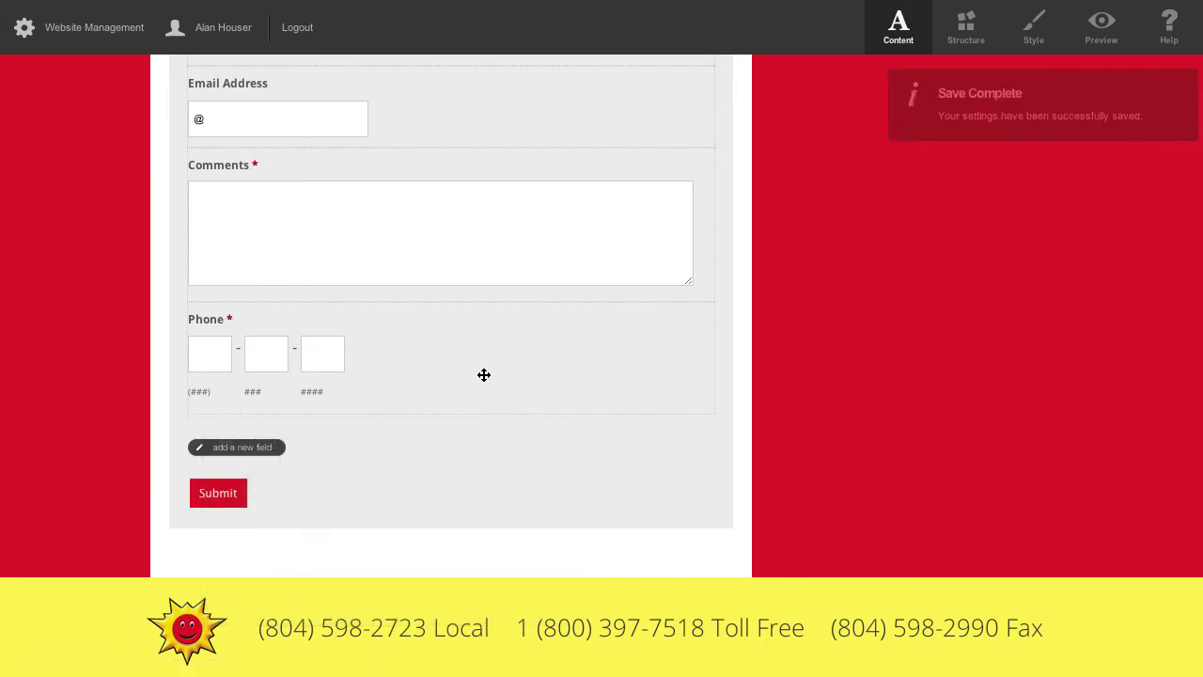
Move the Phone field up the form so it sits between Your Name and Email Address
left_click_drag(484, 373, 477, 176)
scroll(552, 415, "up", 3)
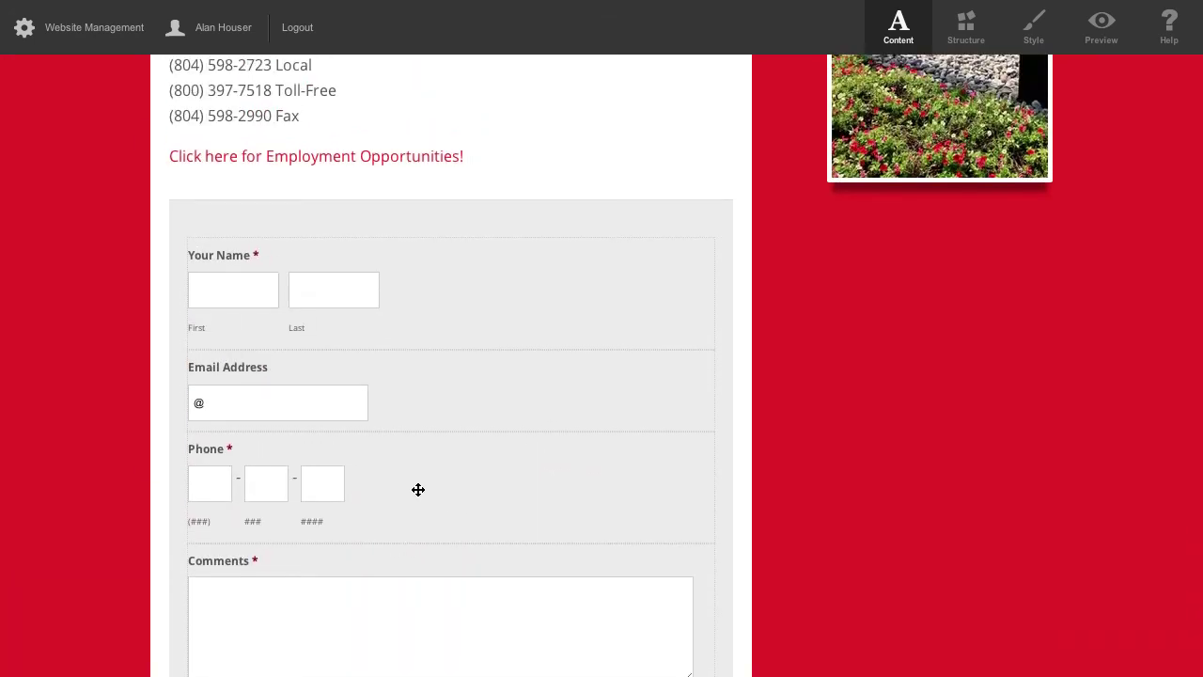
left_click_drag(418, 489, 407, 352)
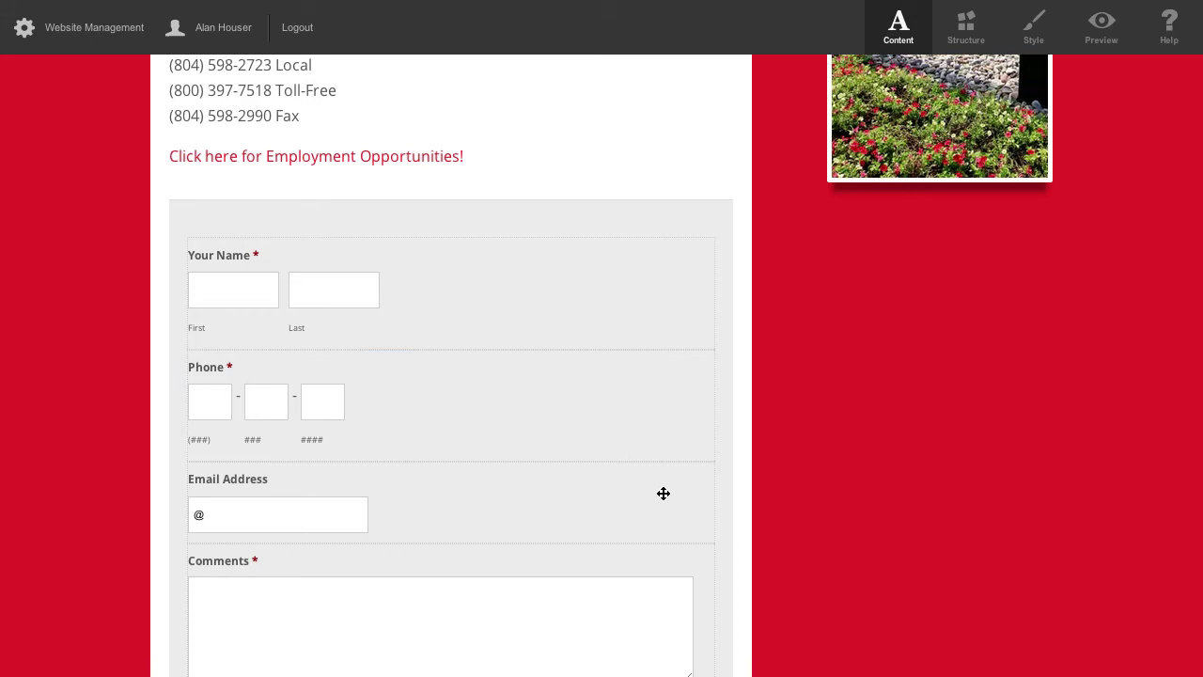
Make the Email Address field required and save its properties
scroll(664, 494, "down", 3)
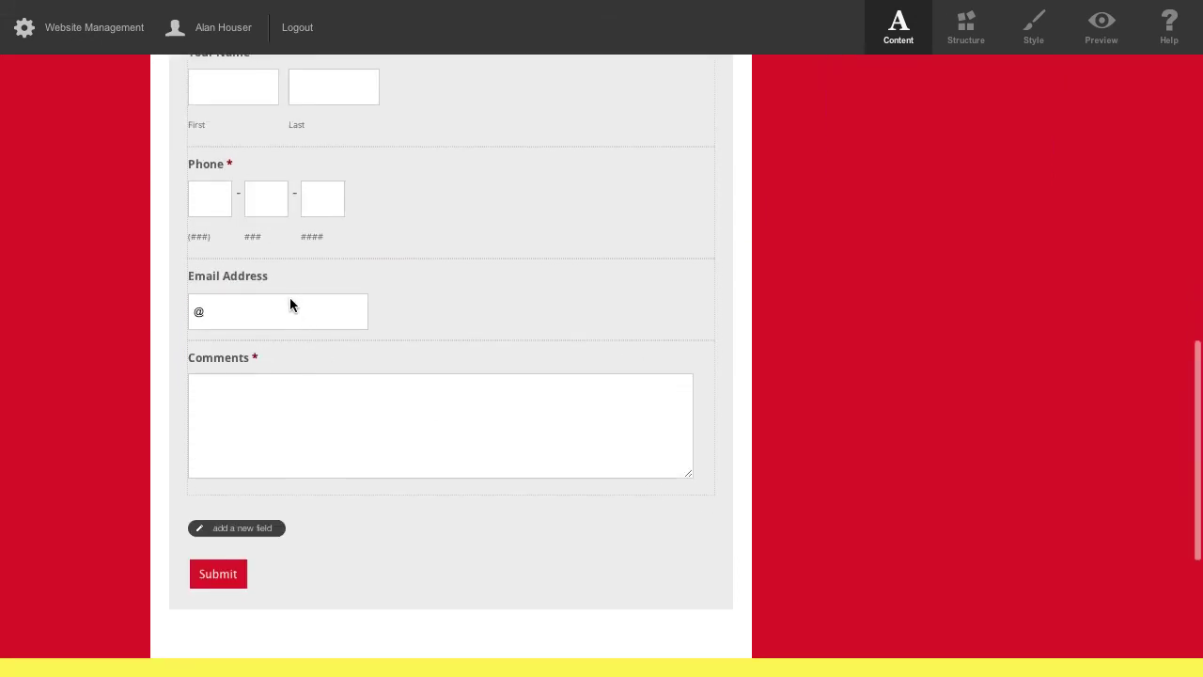
left_click(386, 287)
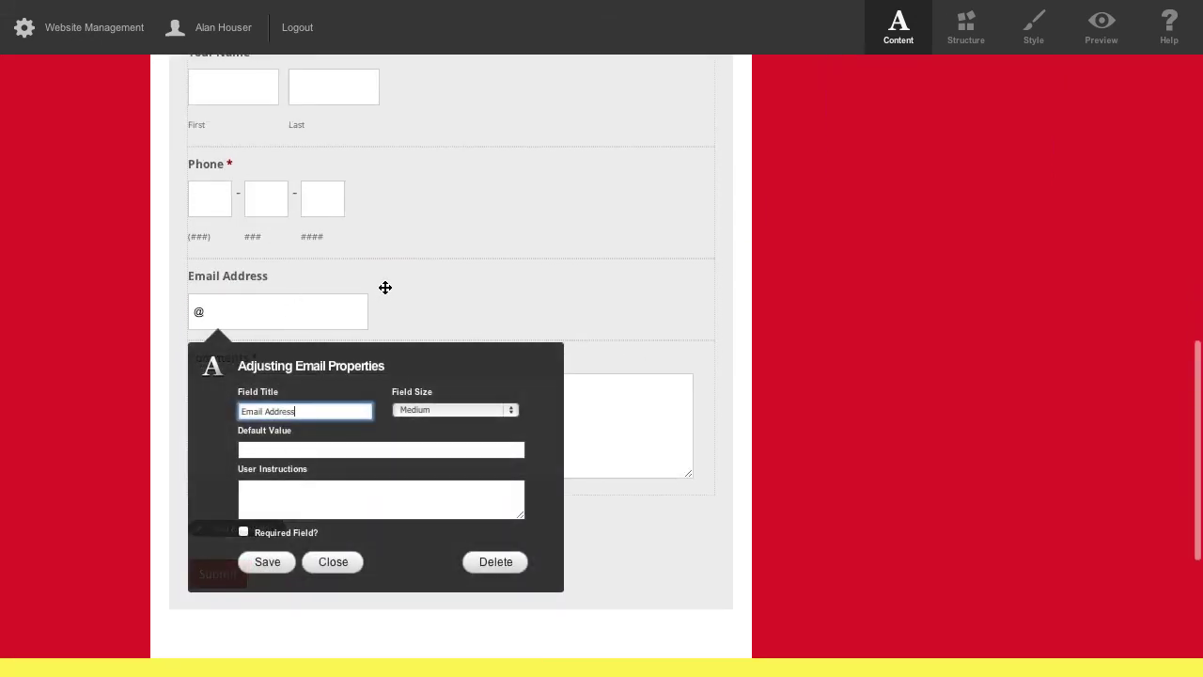
left_click(243, 533)
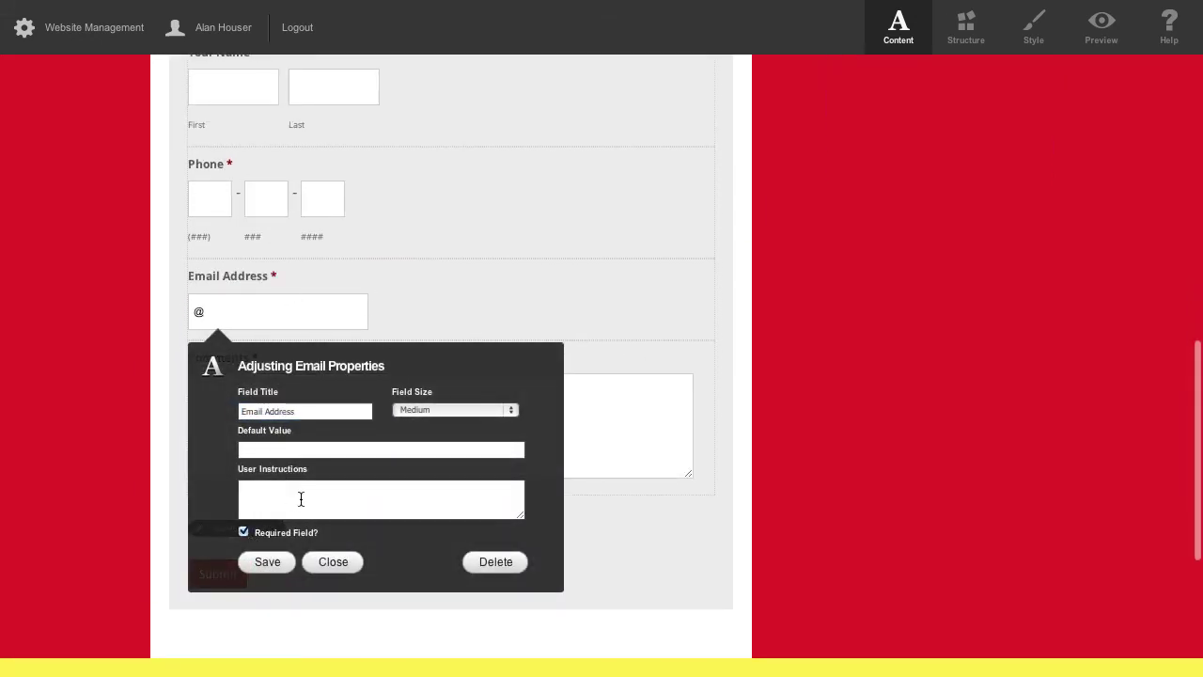
left_click(266, 562)
Make the Phone field optional and save its properties
scroll(454, 294, "up", 2)
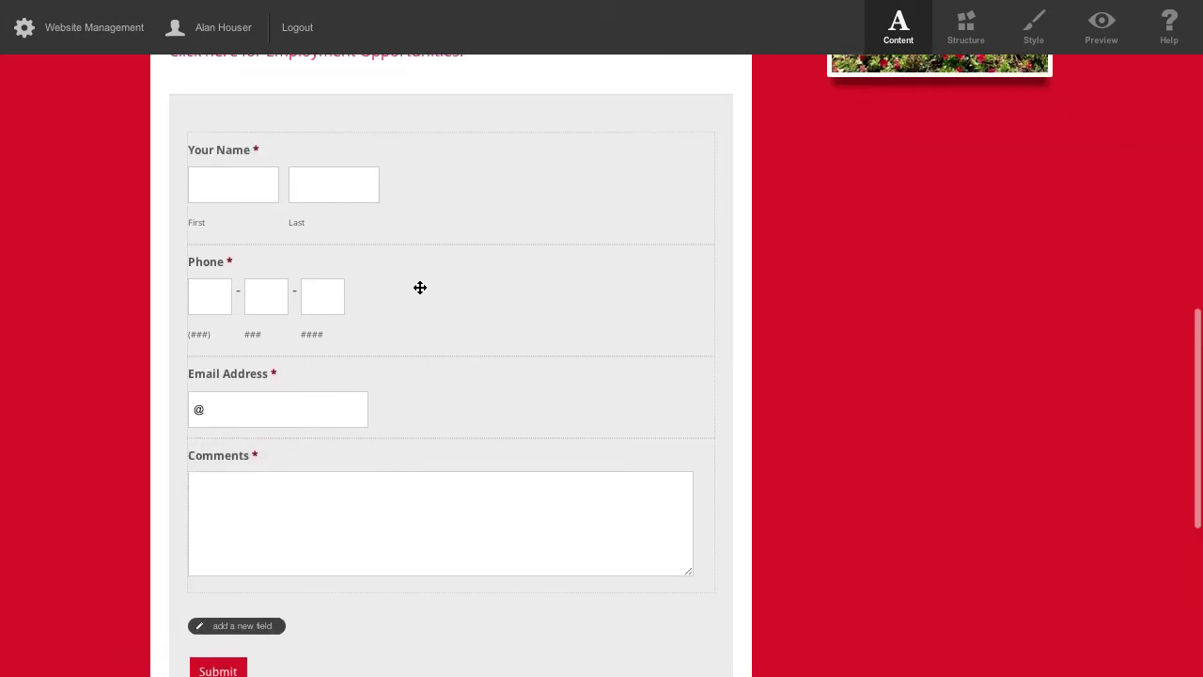
left_click(423, 285)
left_click(243, 511)
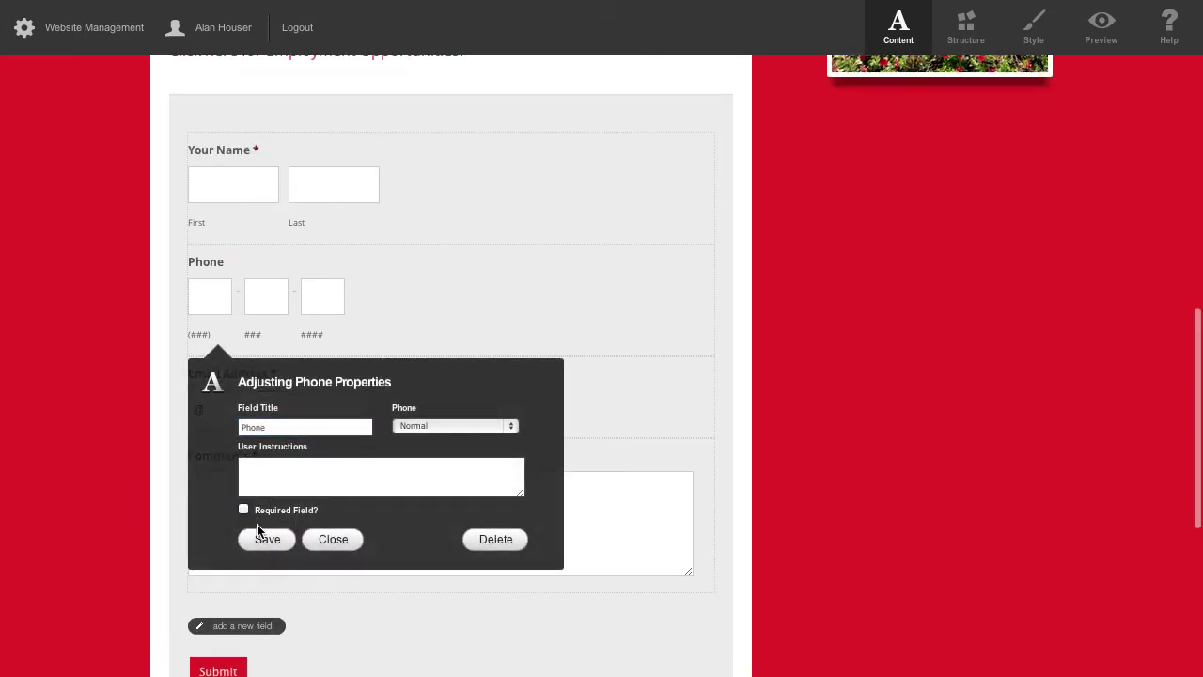
left_click(265, 539)
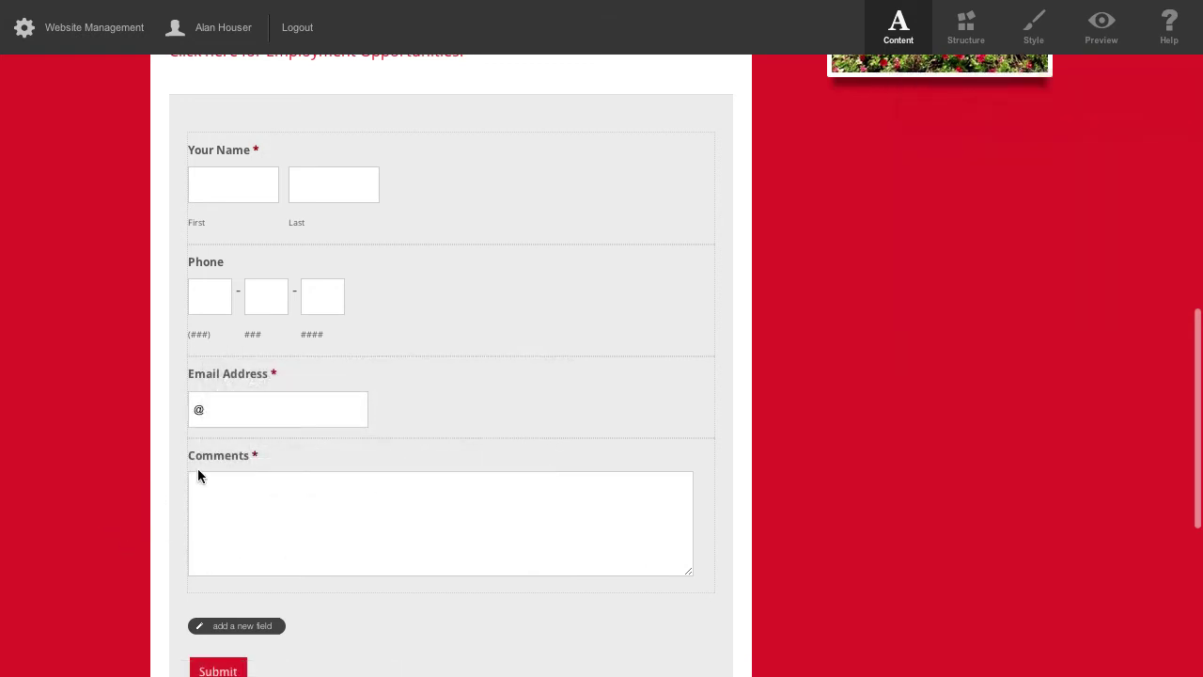
Preview the Contact page and check the form's name, phone, email and comments fields
left_click(1101, 26)
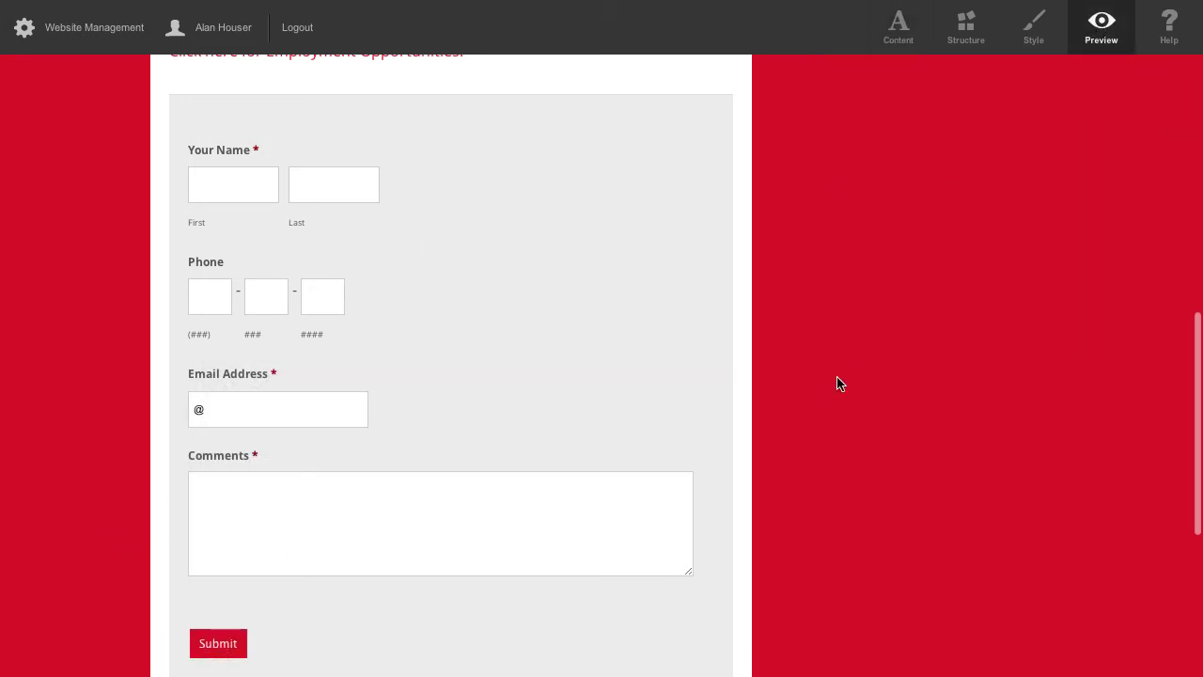
scroll(832, 386, "down", 1)
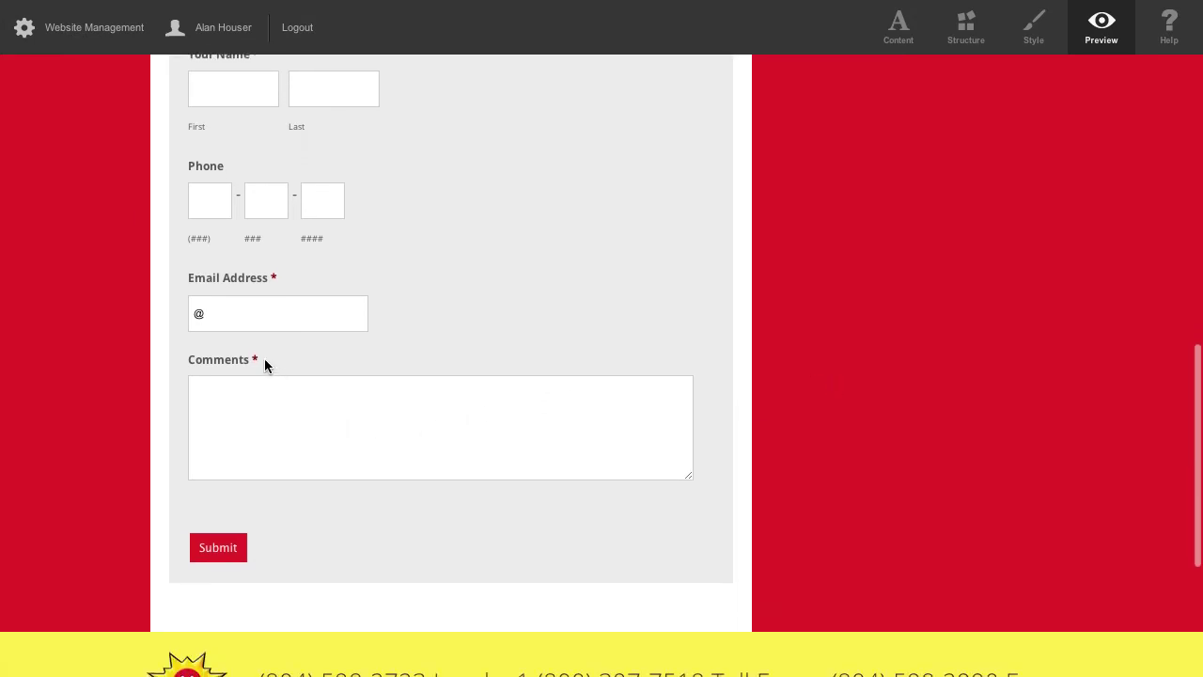
left_click(281, 427)
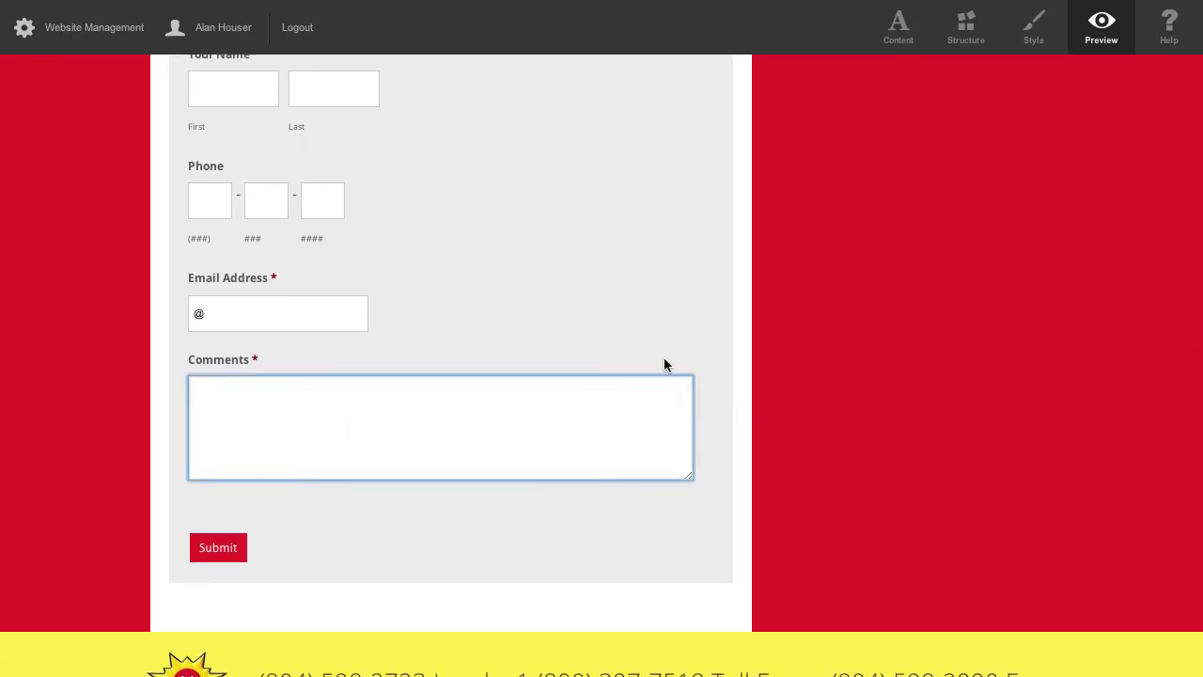
scroll(776, 311, "up", 1)
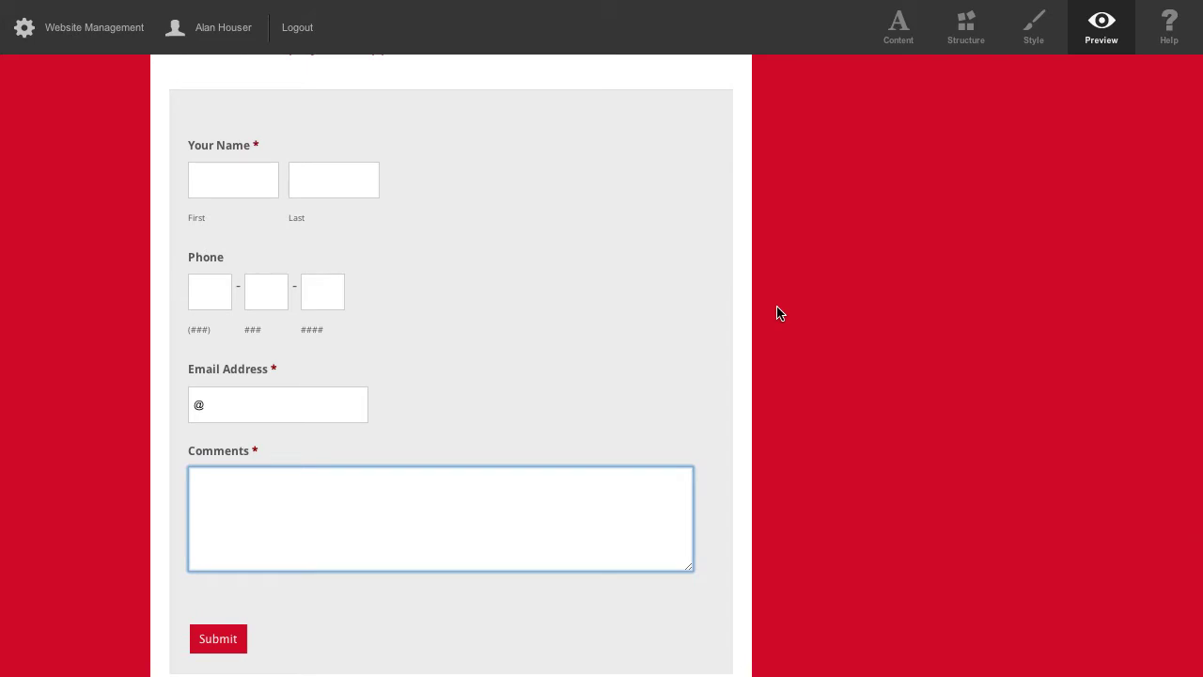
left_click(787, 306)
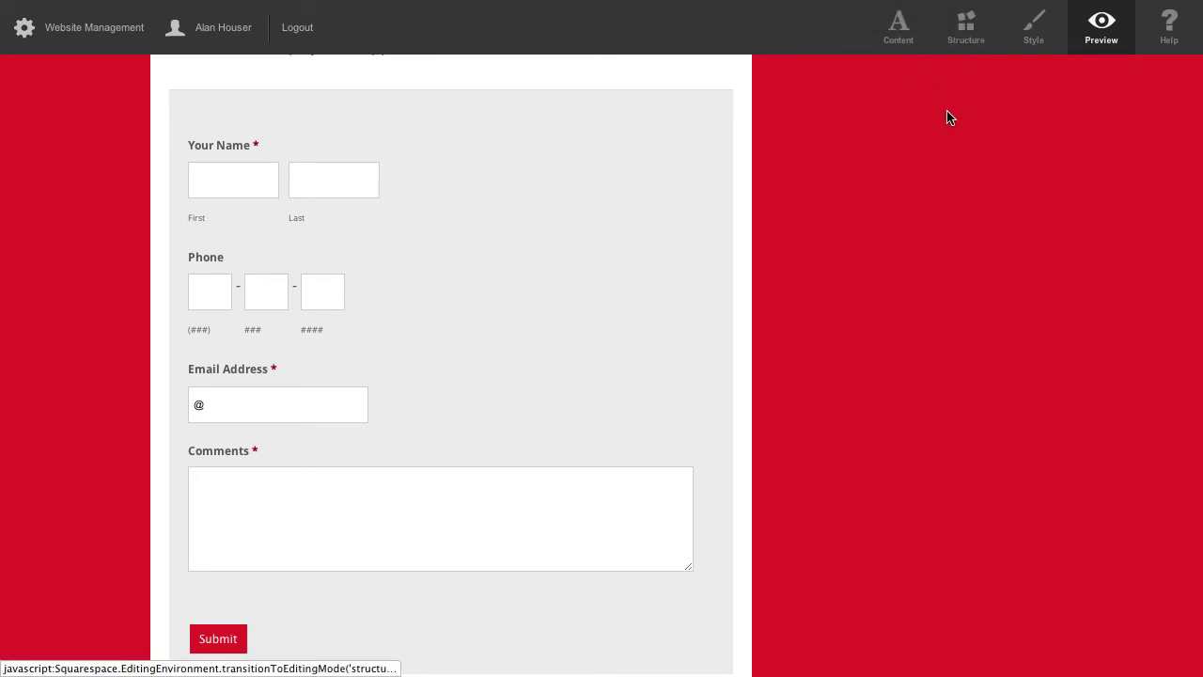
Open the Contact page's configuration in Structure mode and review its titles, URL identifier, page title display and data storage settings
scroll(940, 179, "up", 10)
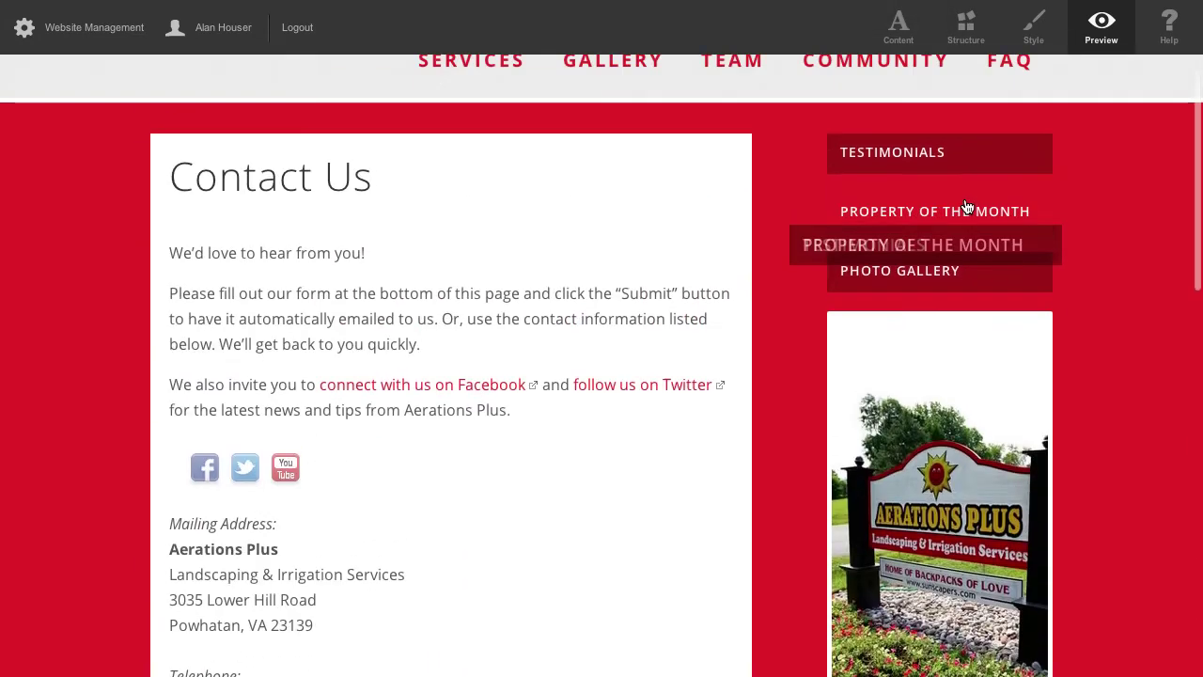
scroll(967, 203, "up", 3)
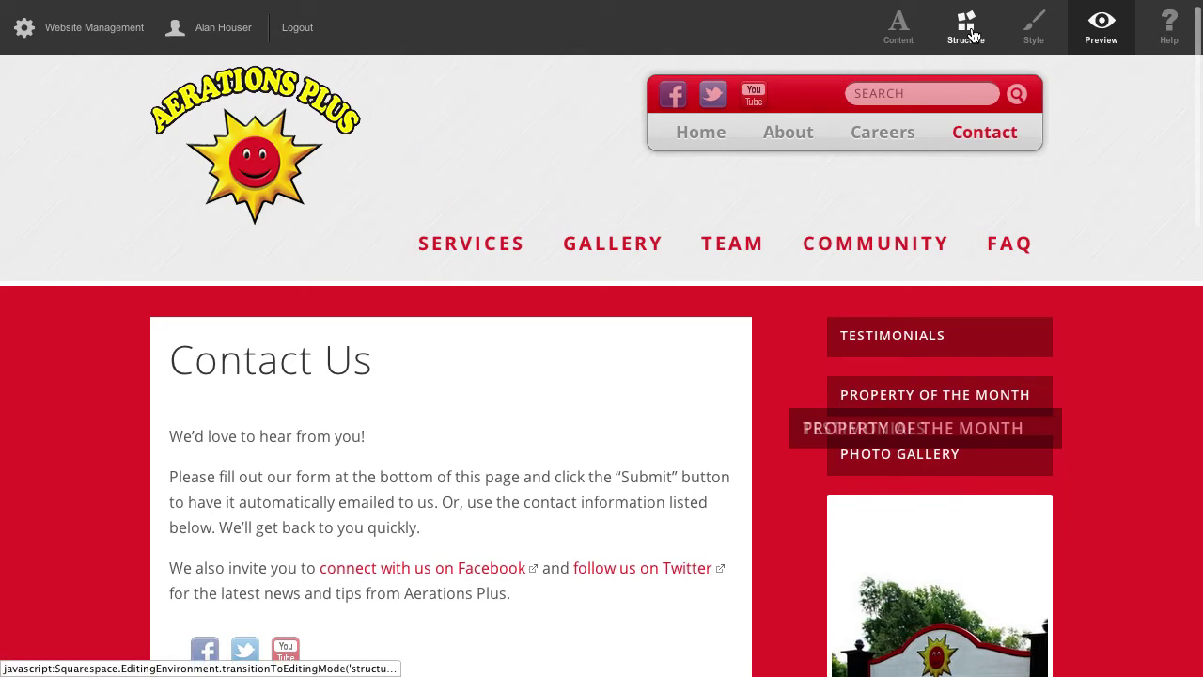
left_click(973, 35)
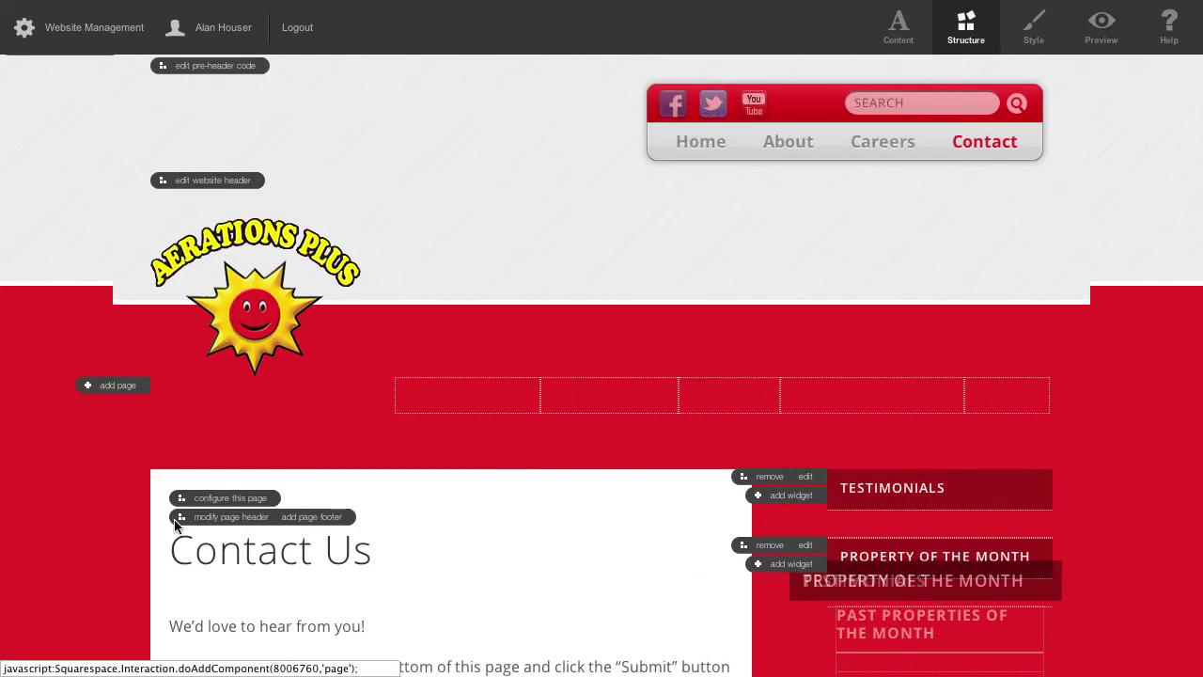
left_click(213, 503)
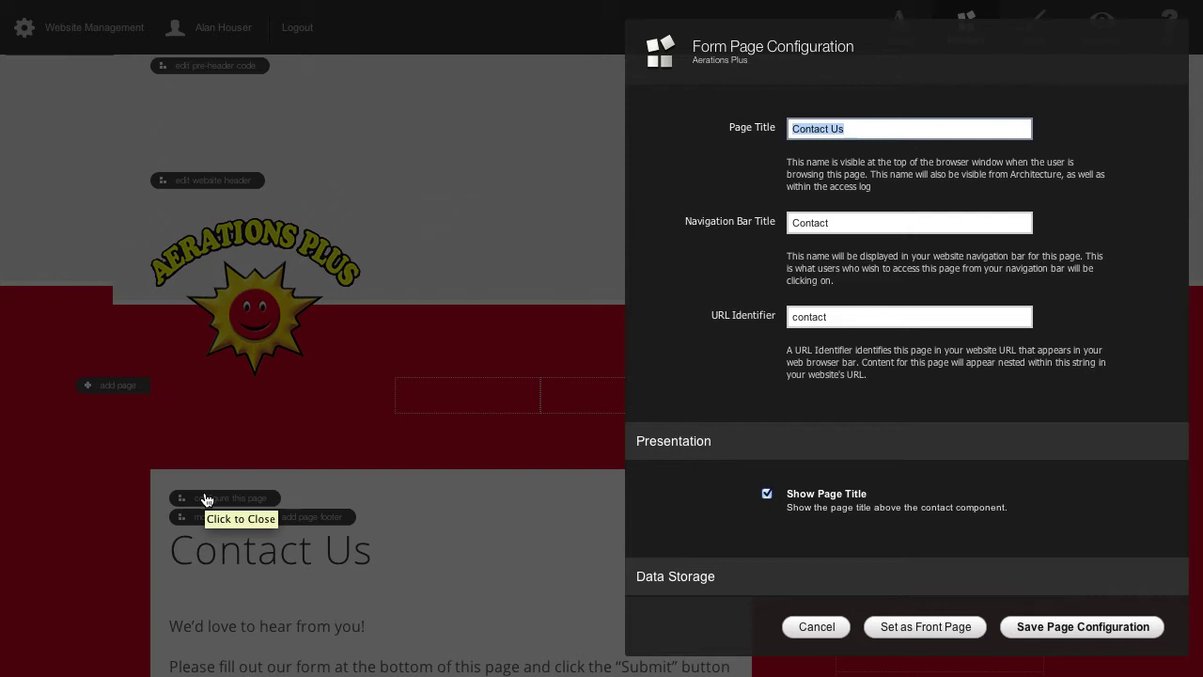
scroll(1090, 240, "down", 3)
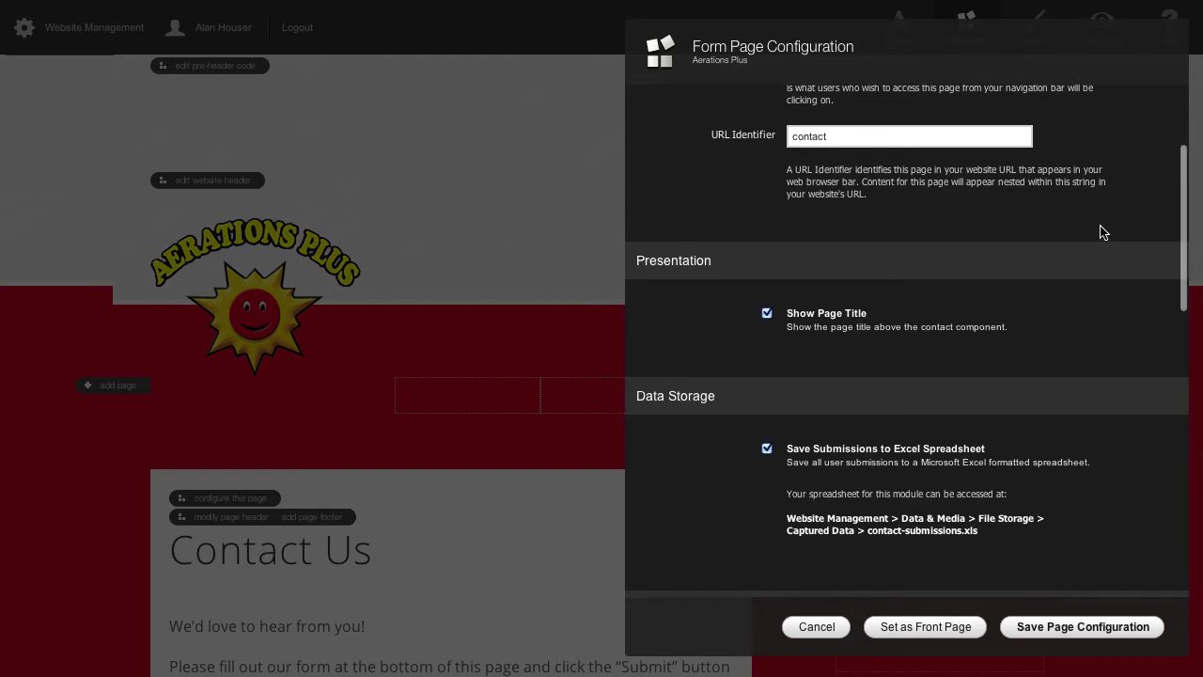
scroll(1100, 235, "up", 3)
scroll(1101, 230, "down", 4)
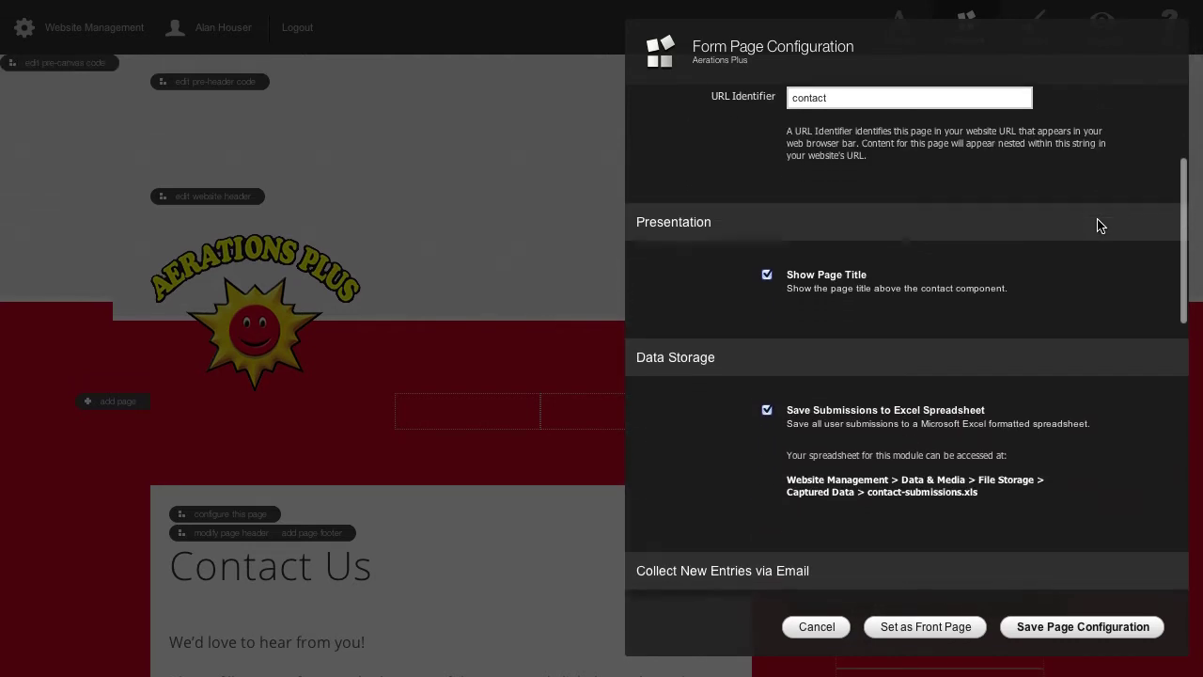
scroll(1100, 226, "down", 1)
scroll(1100, 226, "up", 5)
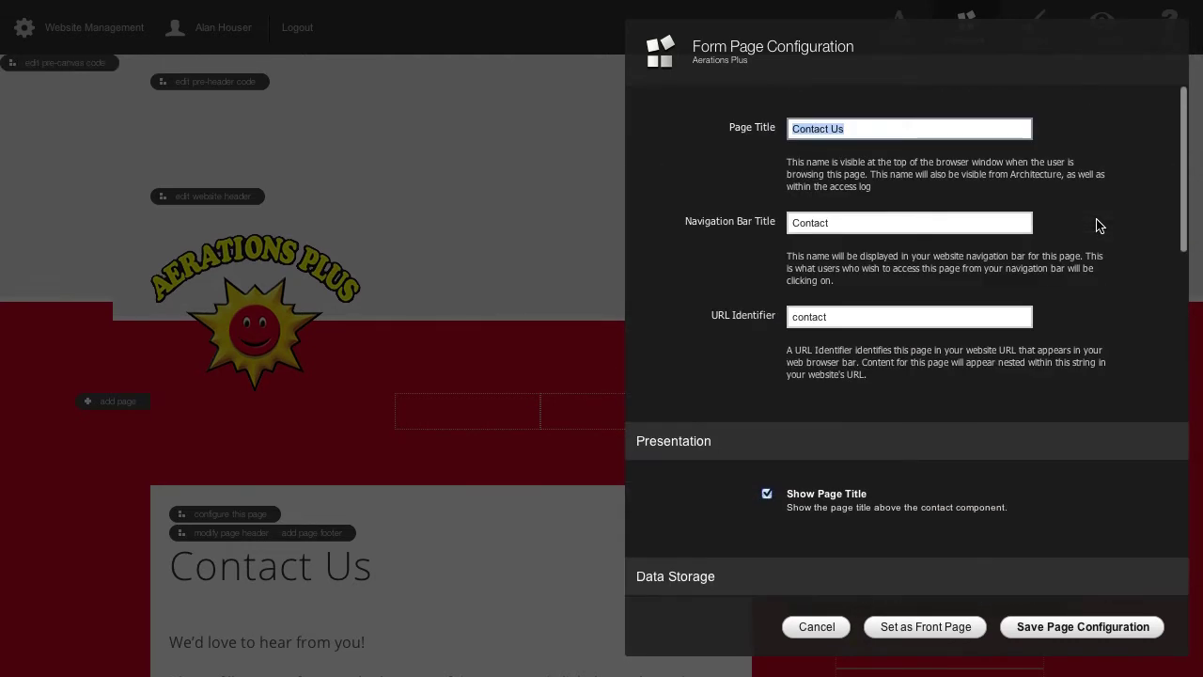
scroll(1099, 225, "down", 6)
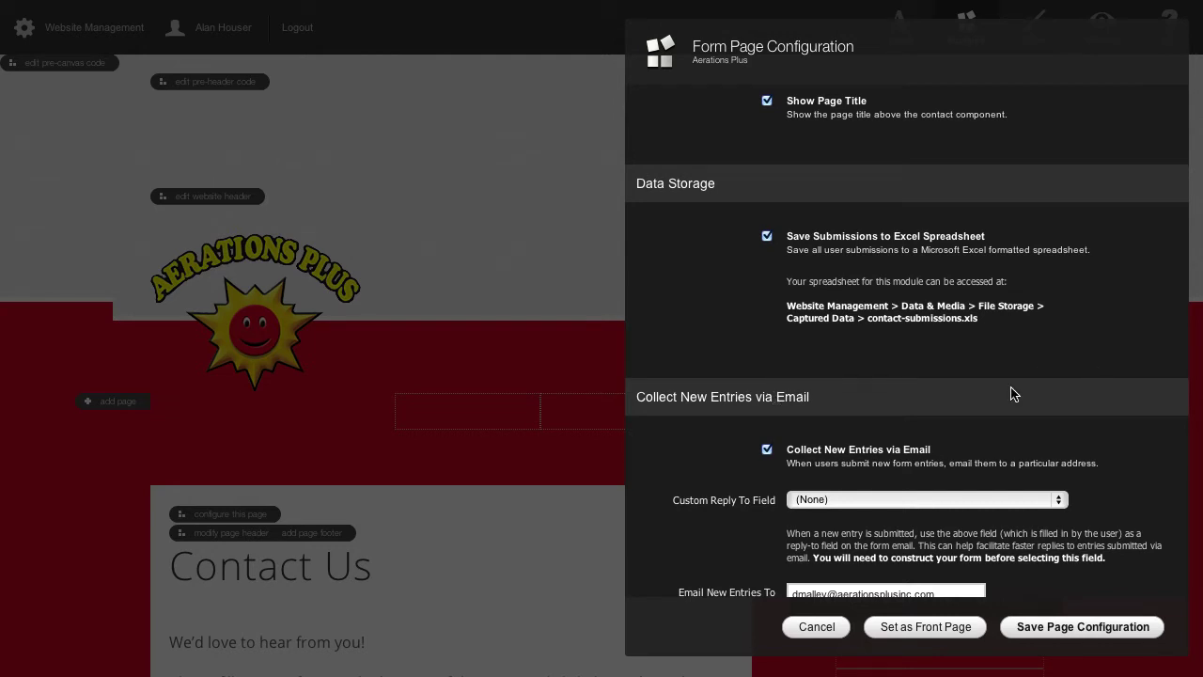
Examine the email collection, confirmation message and style override settings, and close the form page configuration without saving
scroll(1079, 382, "down", 3)
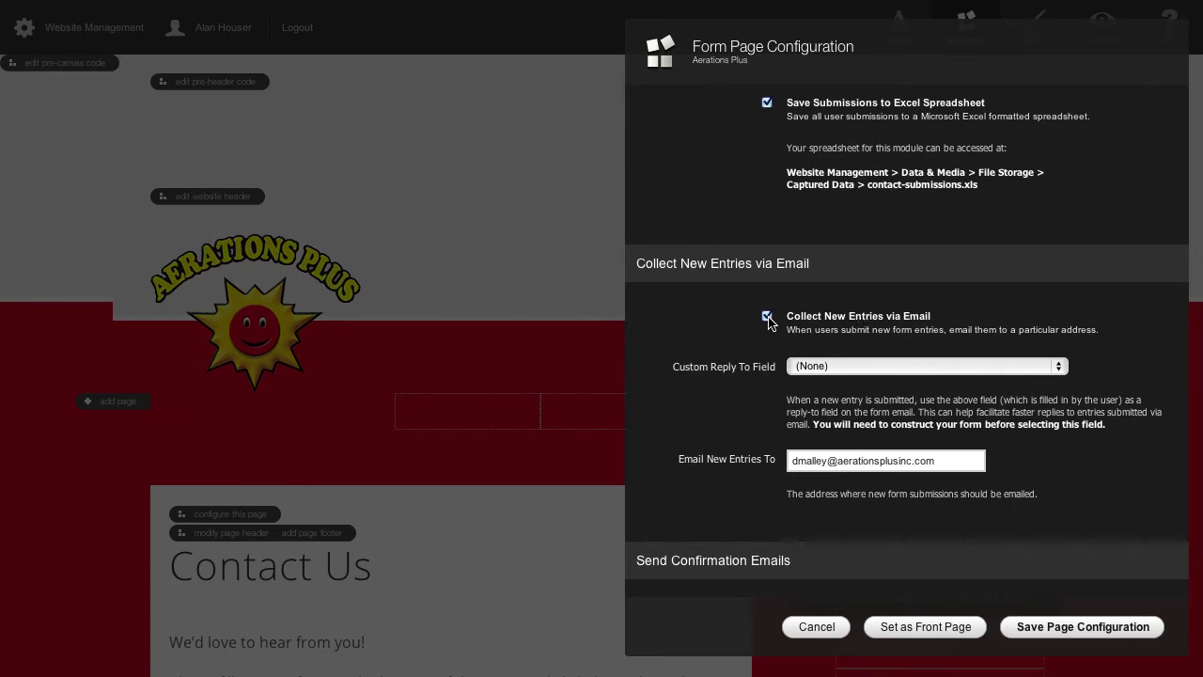
triple_click(888, 463)
scroll(1049, 482, "down", 3)
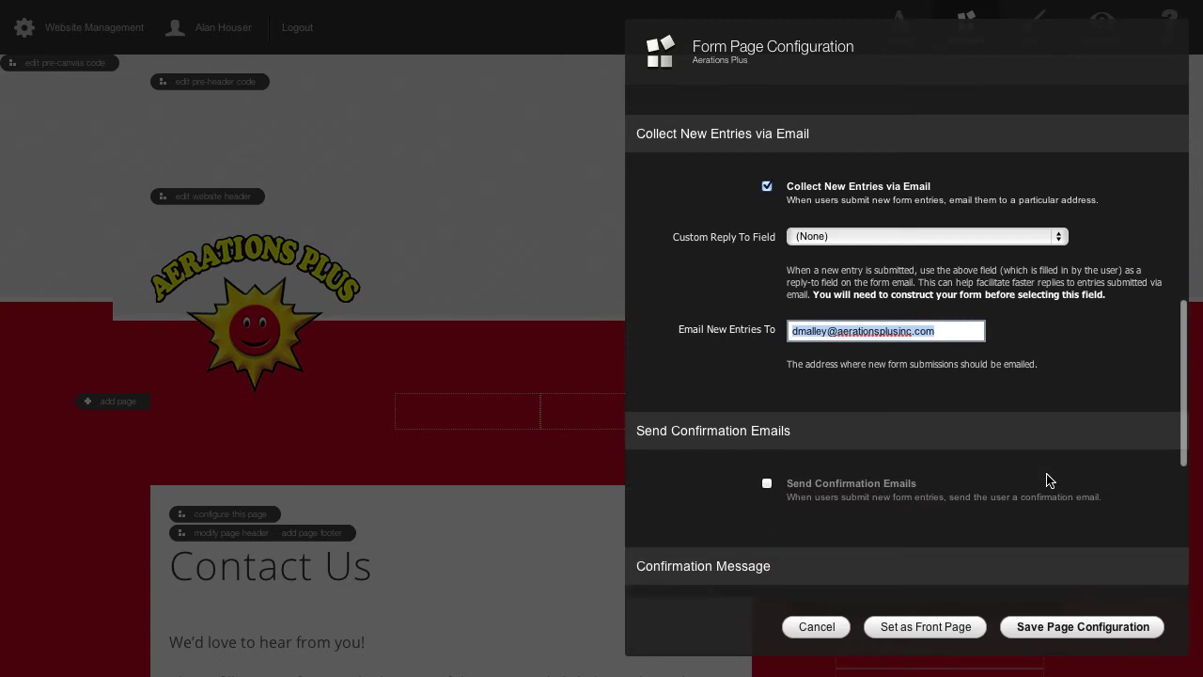
scroll(1059, 487, "down", 3)
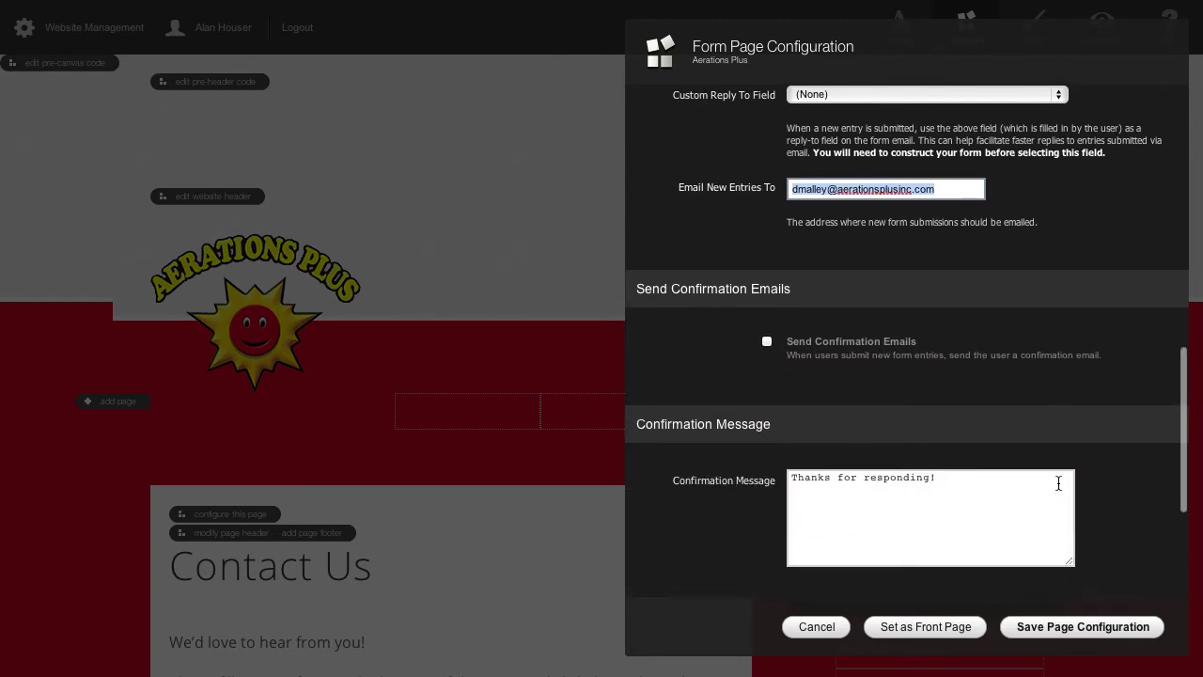
scroll(1059, 483, "down", 1)
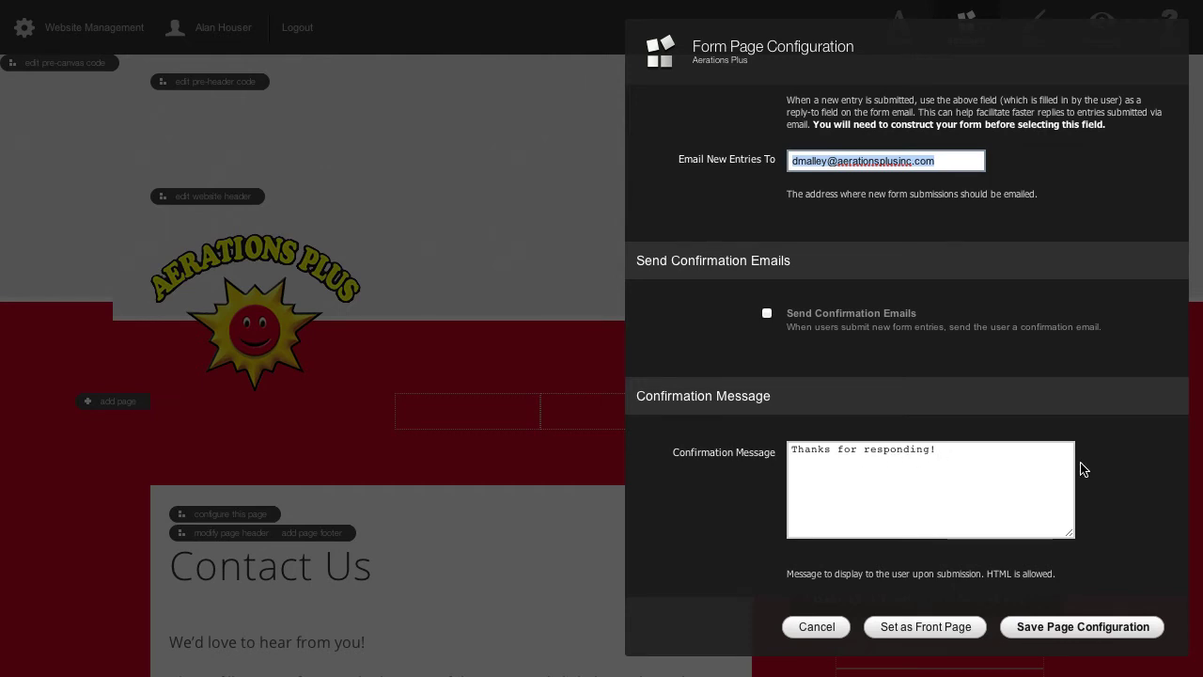
scroll(1083, 469, "up", 6)
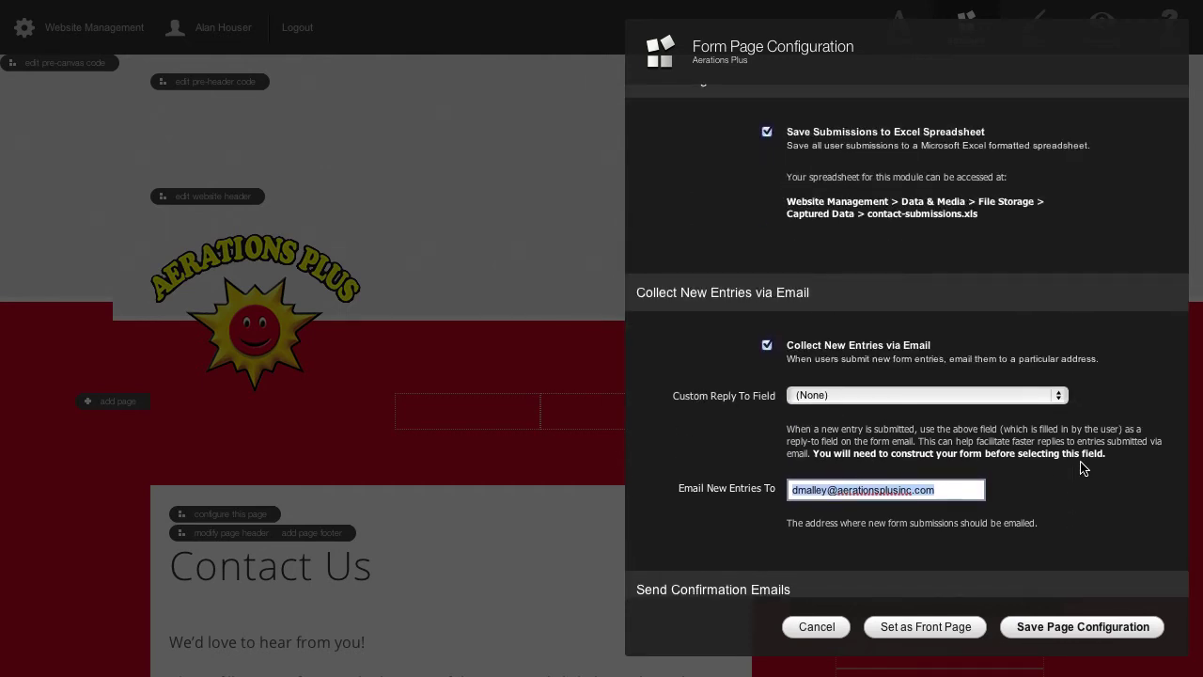
scroll(1083, 469, "down", 7)
scroll(1081, 469, "down", 4)
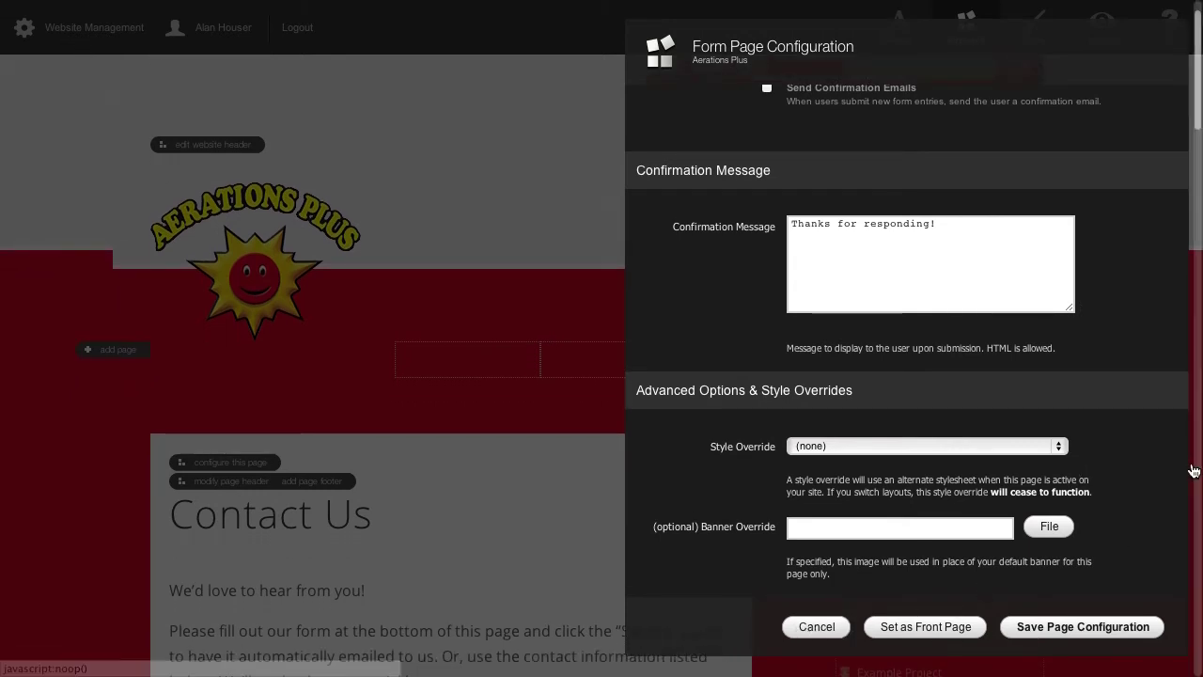
left_click(808, 626)
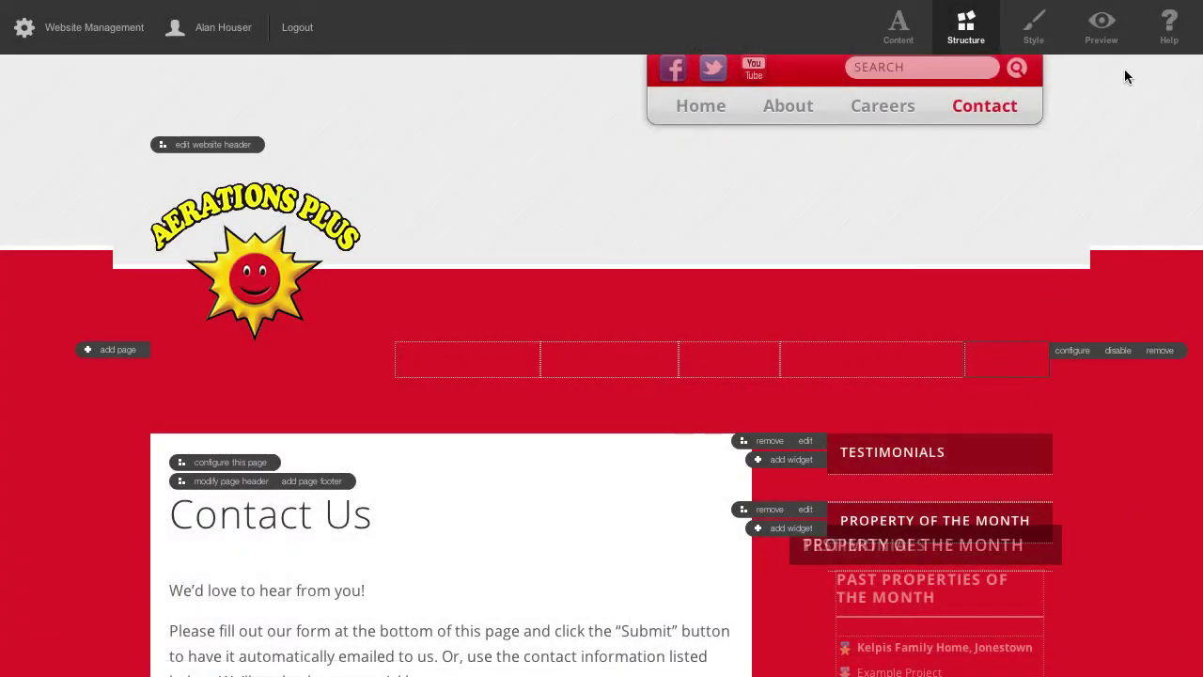
Switch to Preview mode, open the Property of the Month page and examine its slideshow, text and page links
left_click(1098, 19)
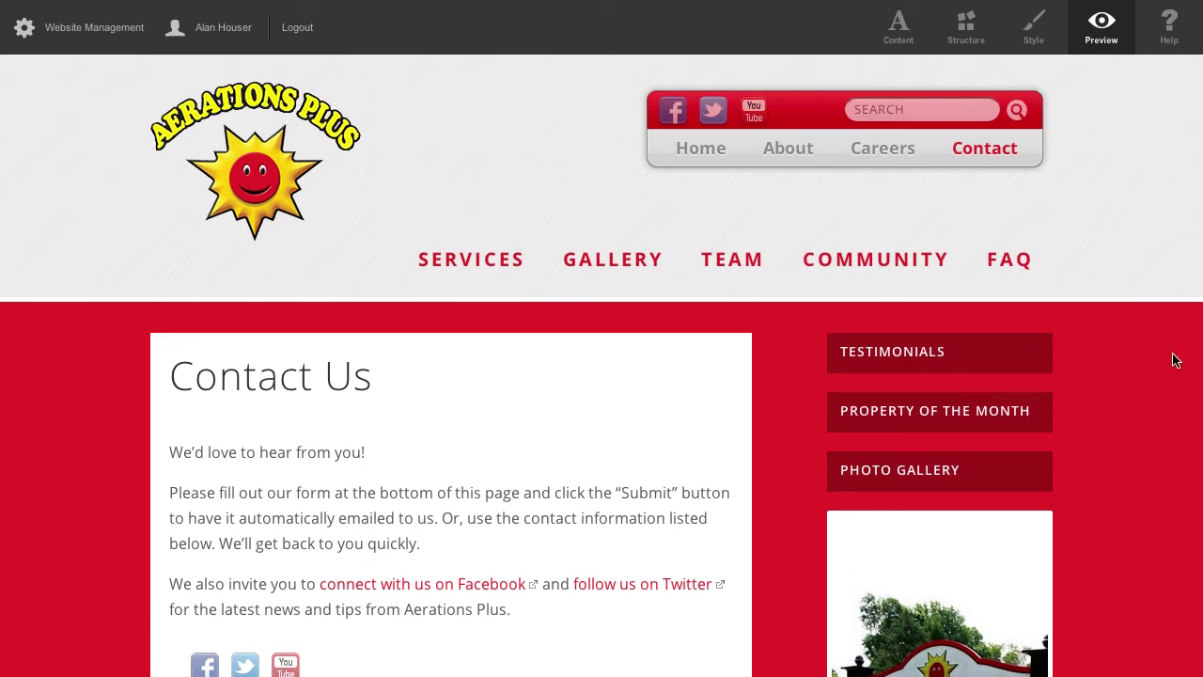
left_click(851, 413)
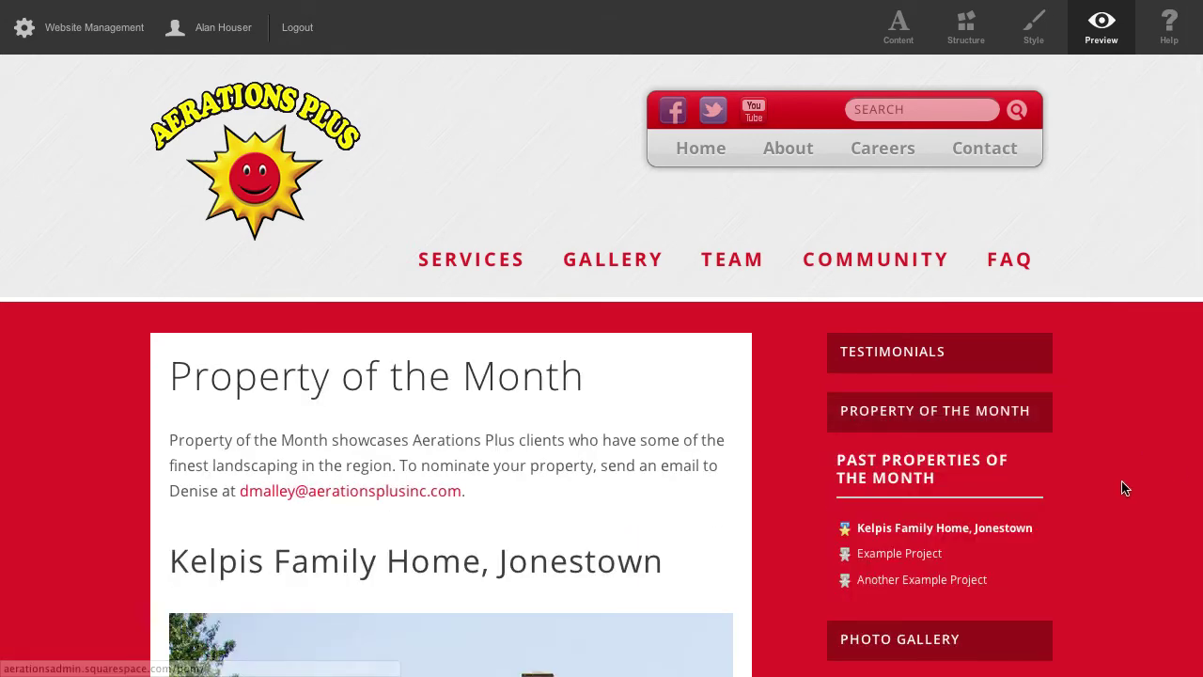
scroll(1124, 487, "down", 2)
scroll(1123, 487, "down", 3)
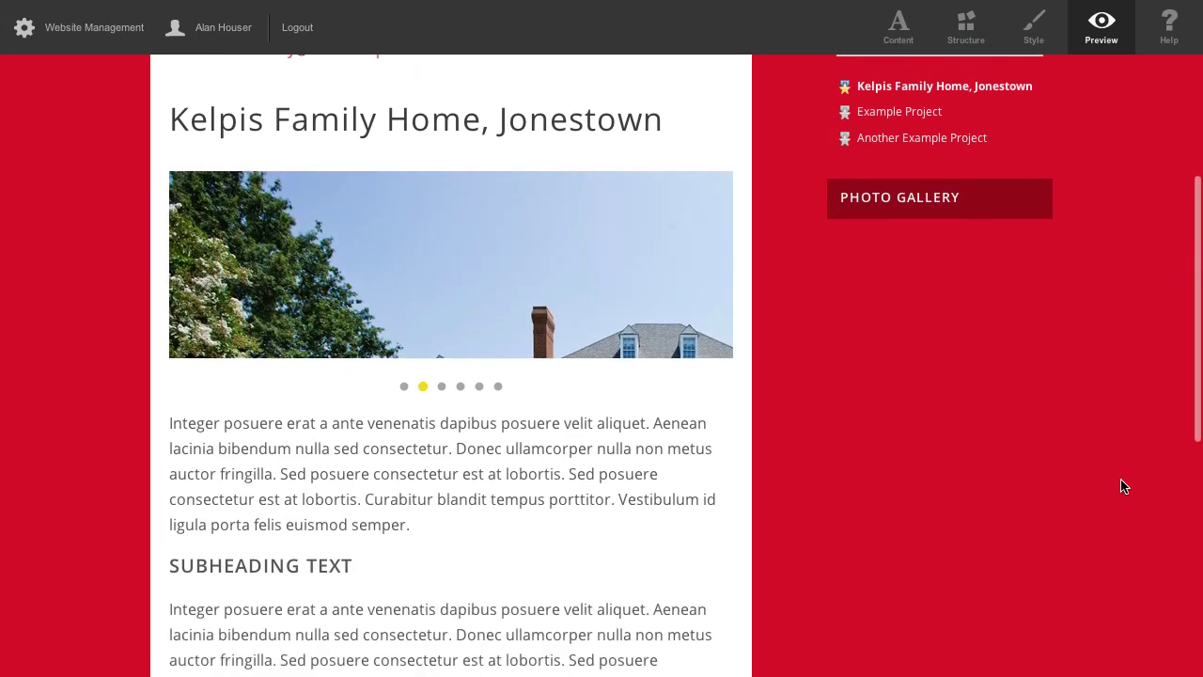
scroll(1120, 486, "down", 5)
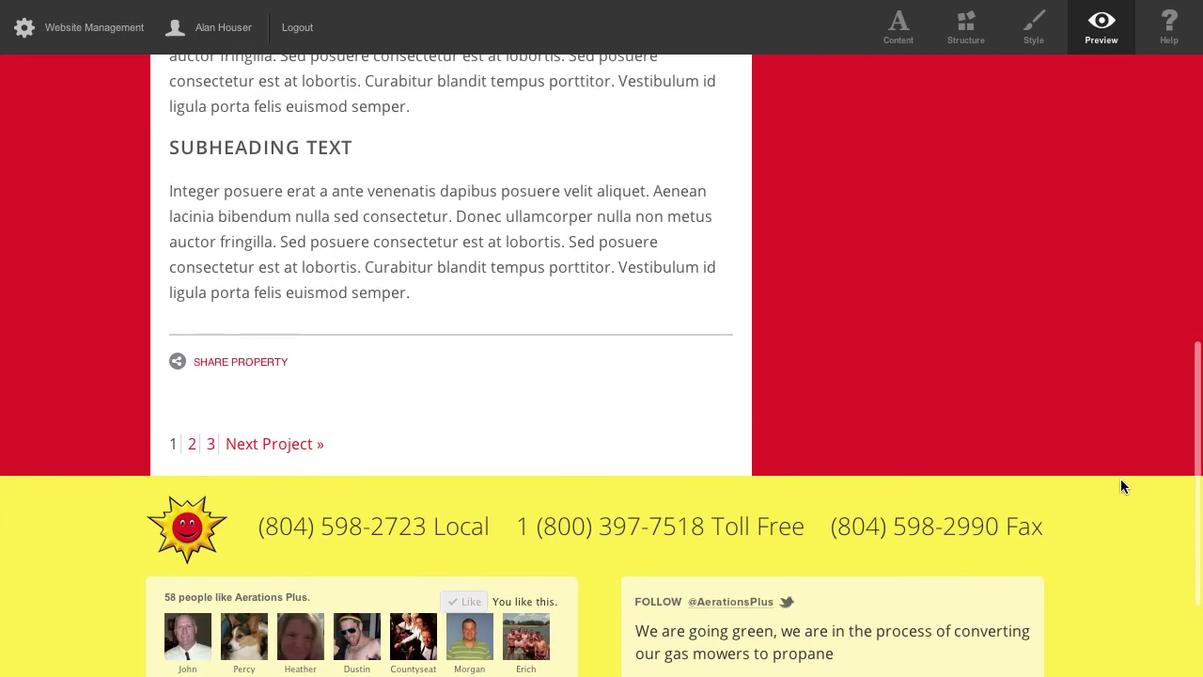
scroll(1120, 486, "up", 7)
scroll(1120, 486, "down", 1)
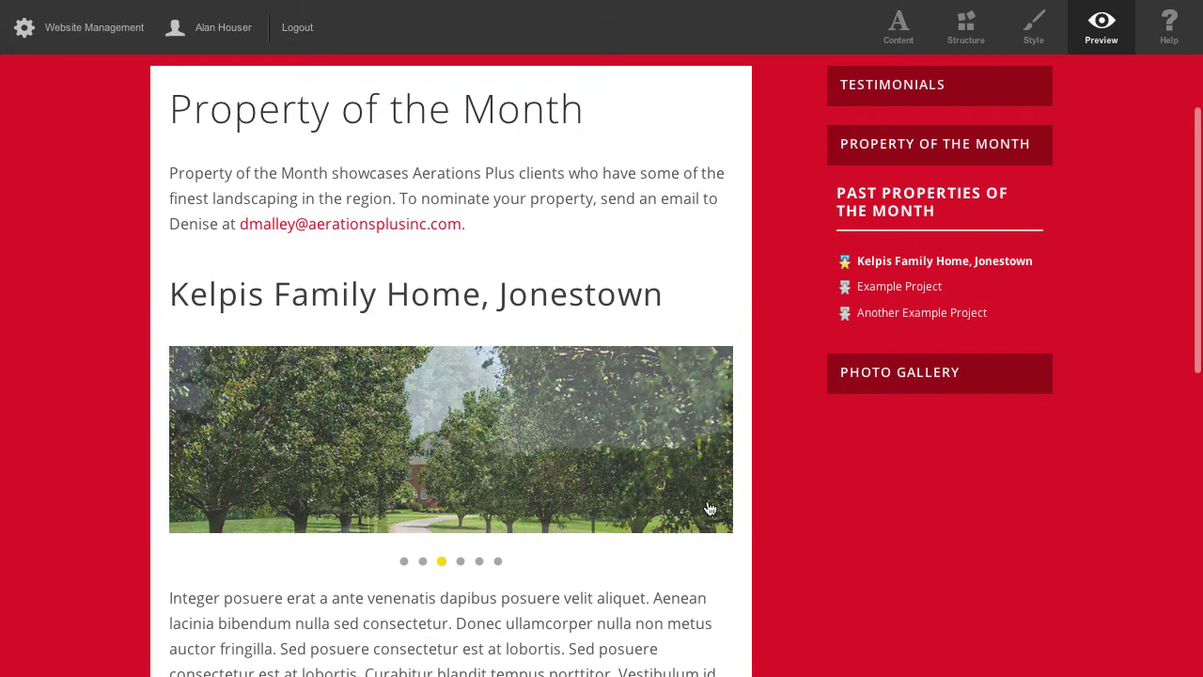
scroll(701, 566, "down", 1)
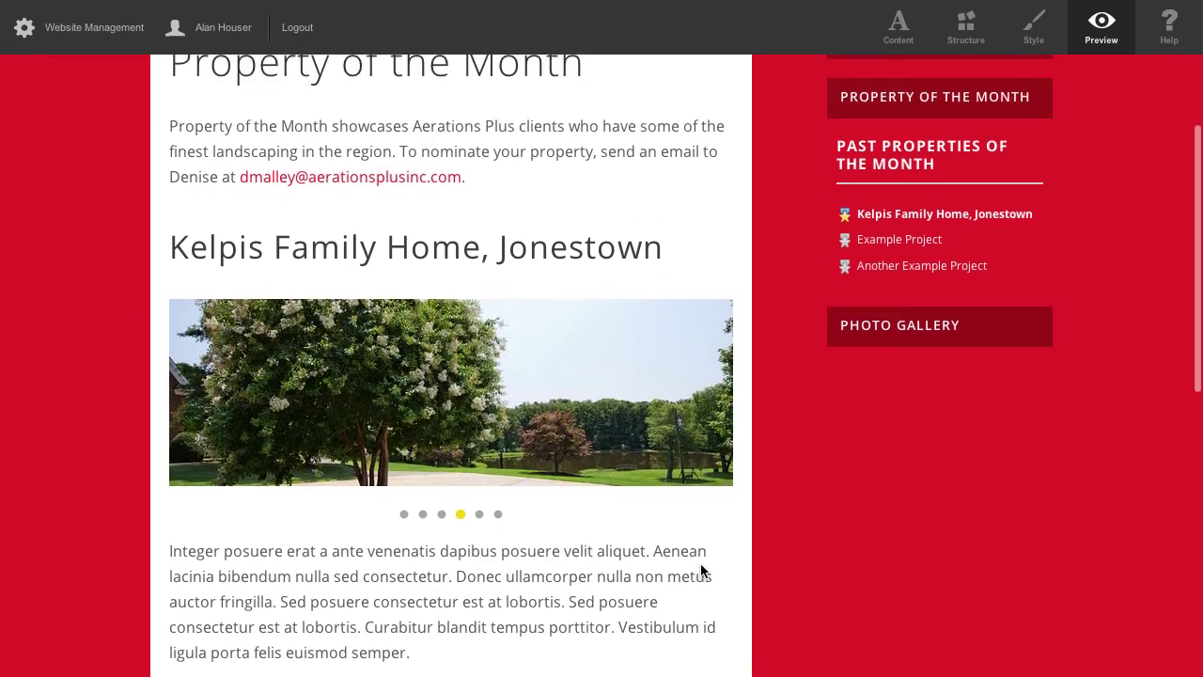
scroll(700, 571, "up", 2)
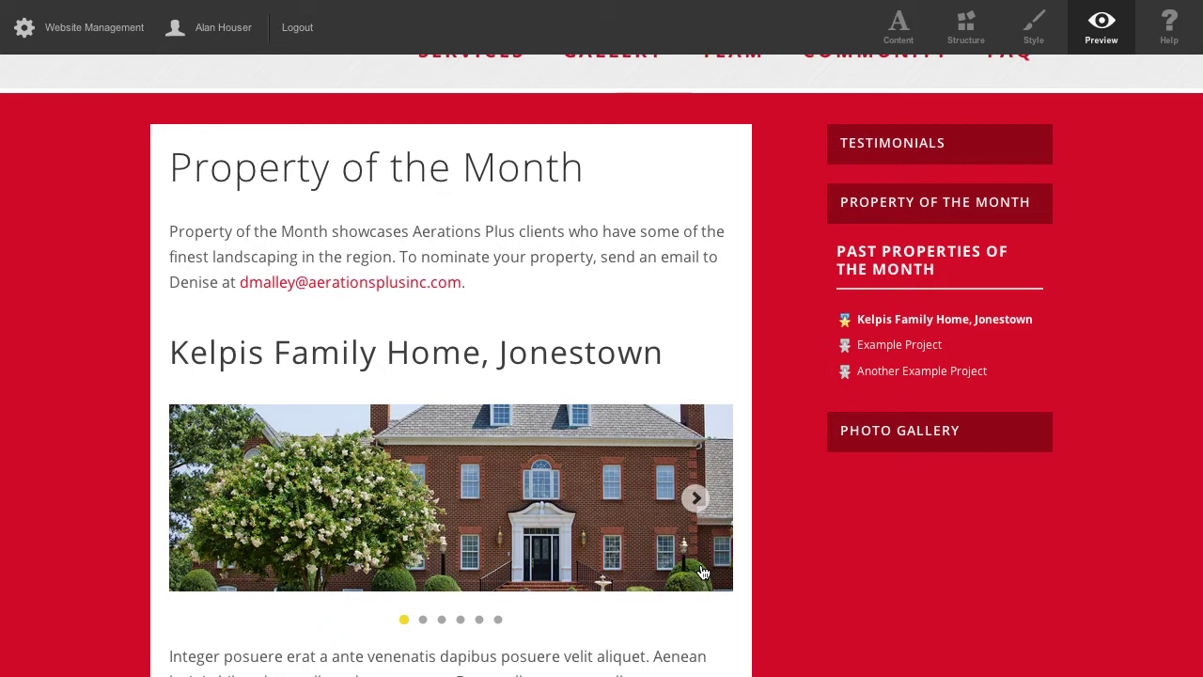
View the Photo Gallery page's header text and property listings, and return to the Property of the Month page
left_click(926, 437)
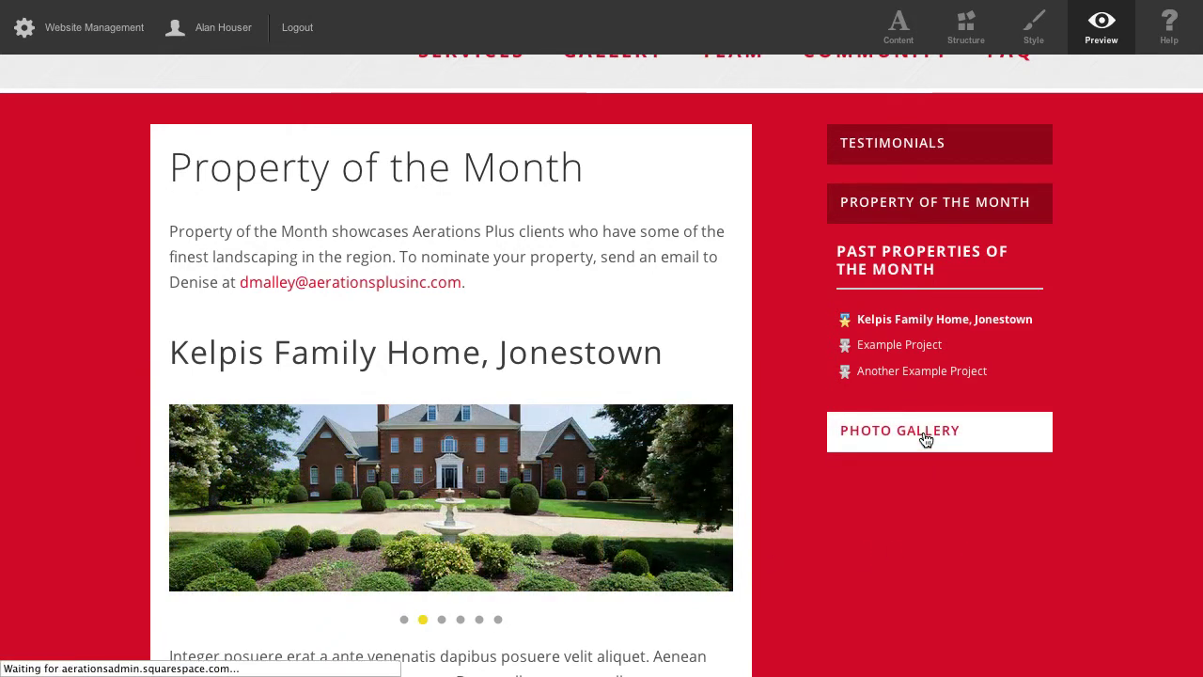
scroll(443, 610, "down", 5)
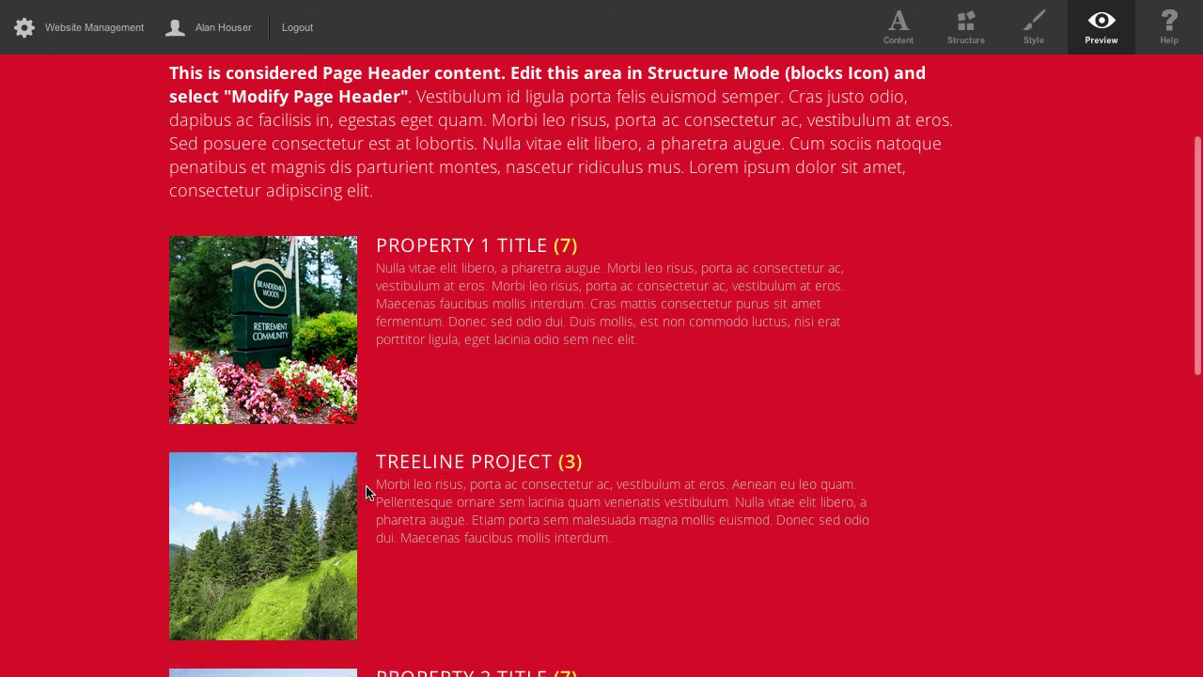
scroll(366, 446, "up", 5)
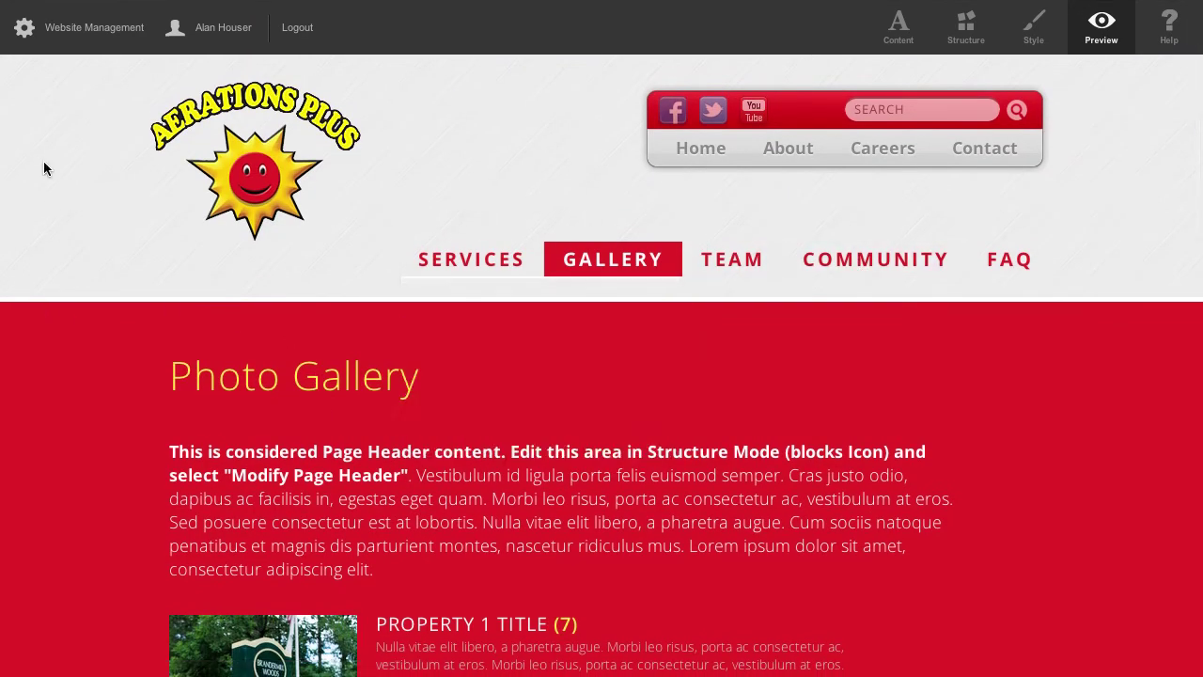
key("alt+Left")
Examine the full Property of the Month entry, from the past properties list and slideshow down to the project page links
scroll(1126, 468, "down", 3)
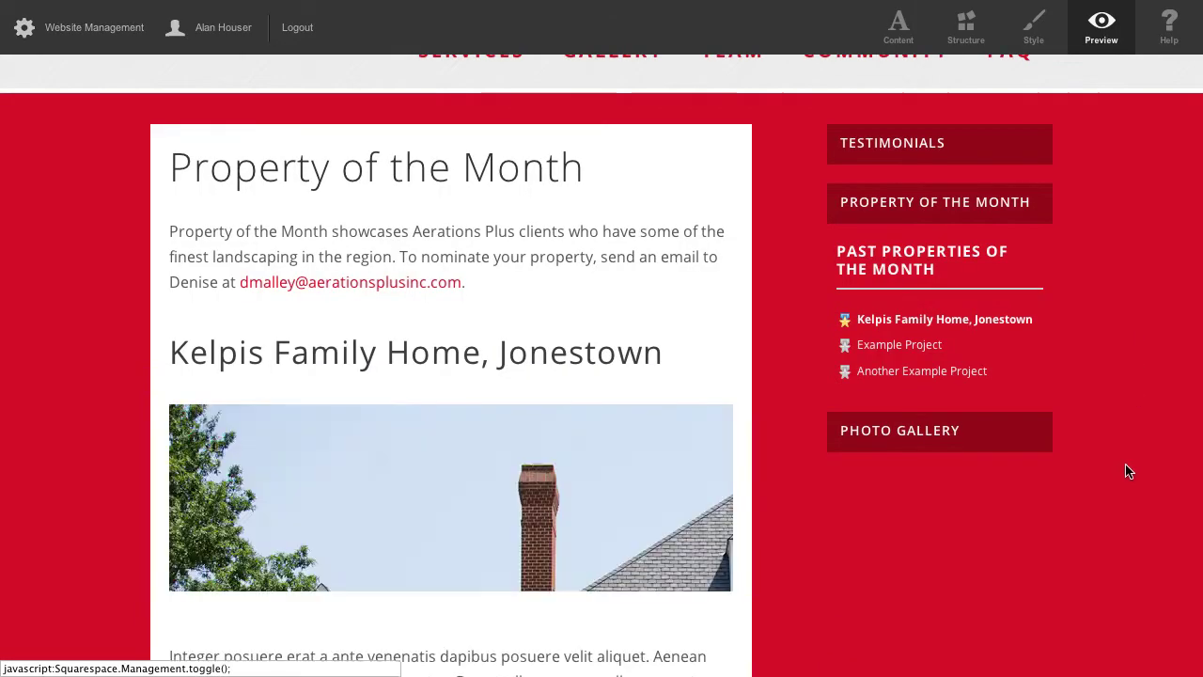
scroll(1149, 410, "down", 6)
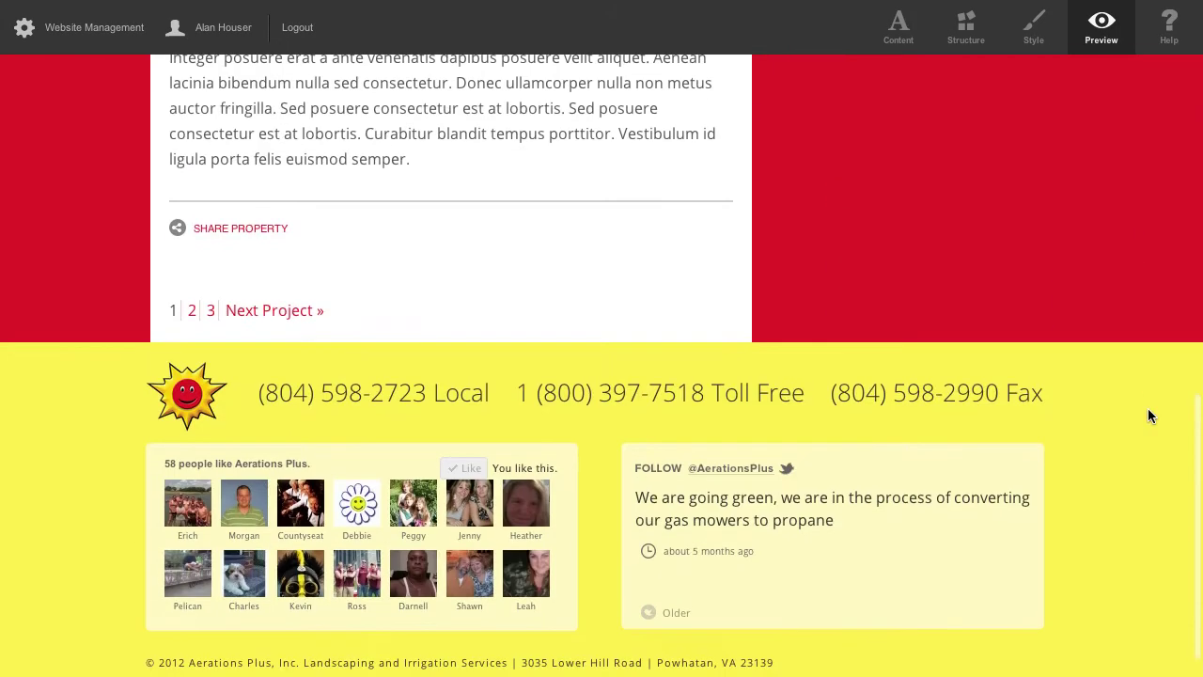
scroll(1149, 416, "up", 3)
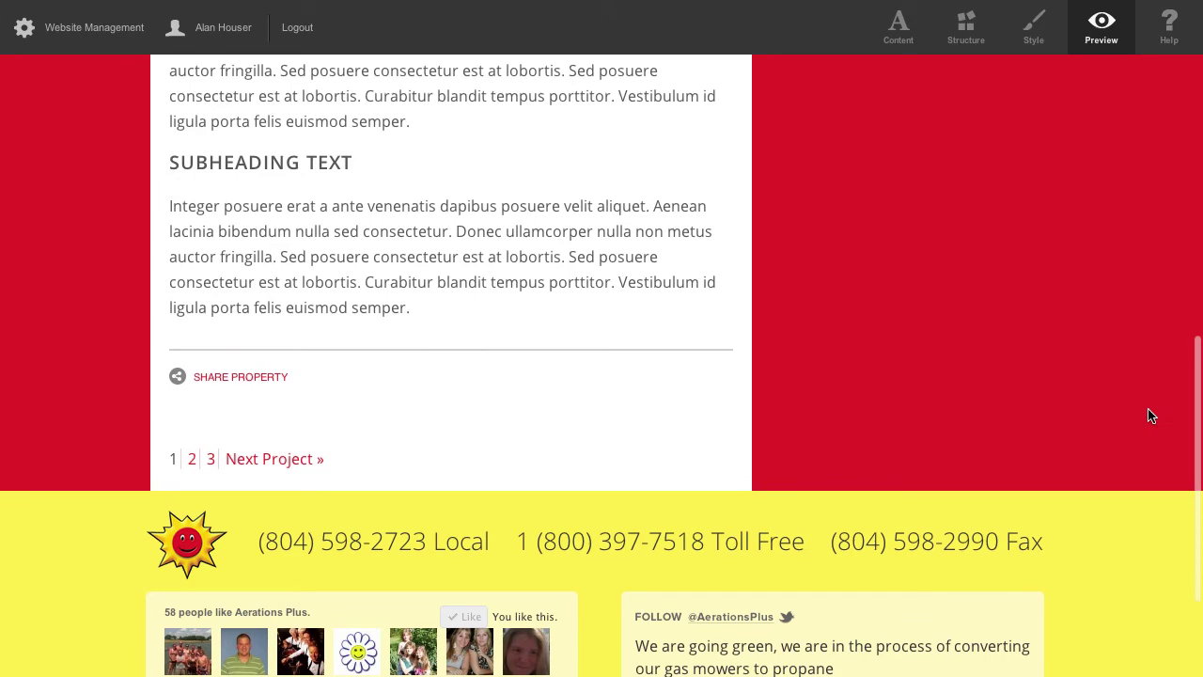
scroll(1152, 416, "up", 6)
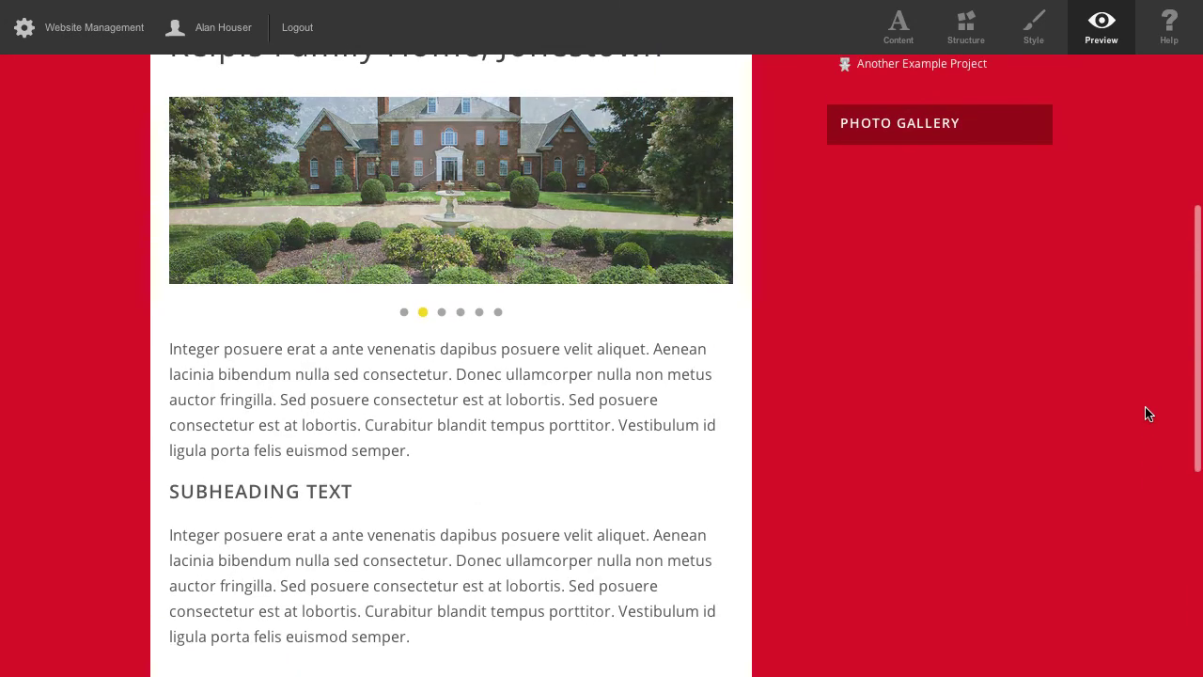
scroll(1148, 414, "up", 7)
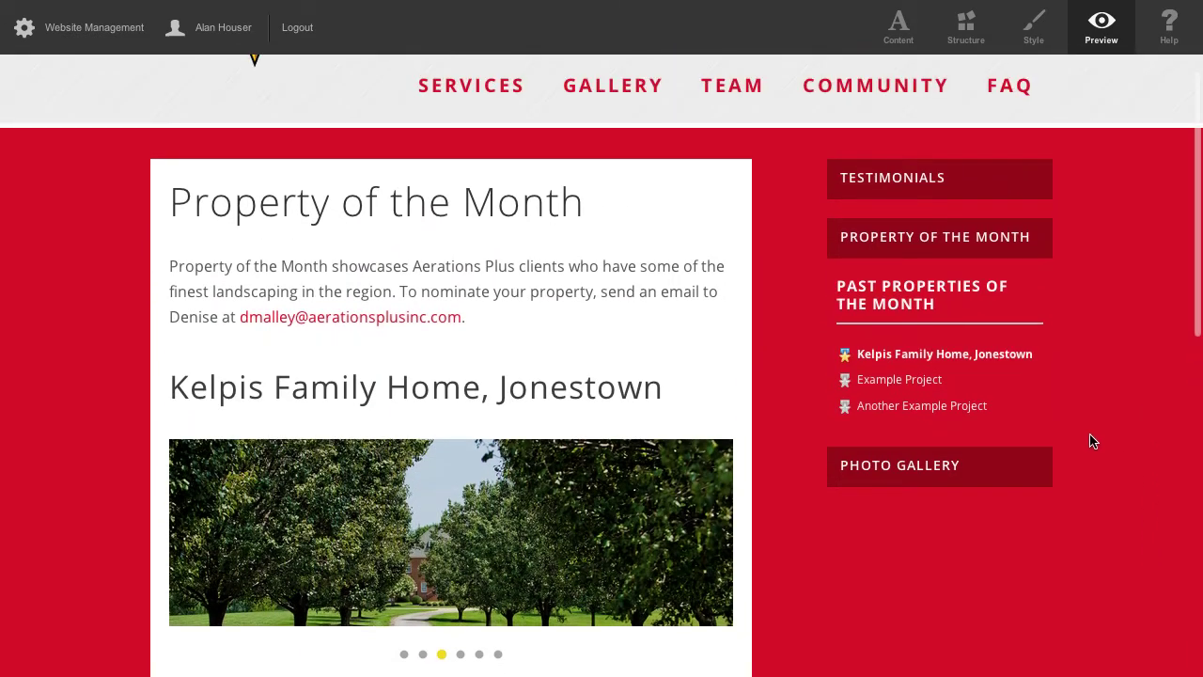
scroll(1091, 441, "down", 2)
scroll(833, 506, "down", 14)
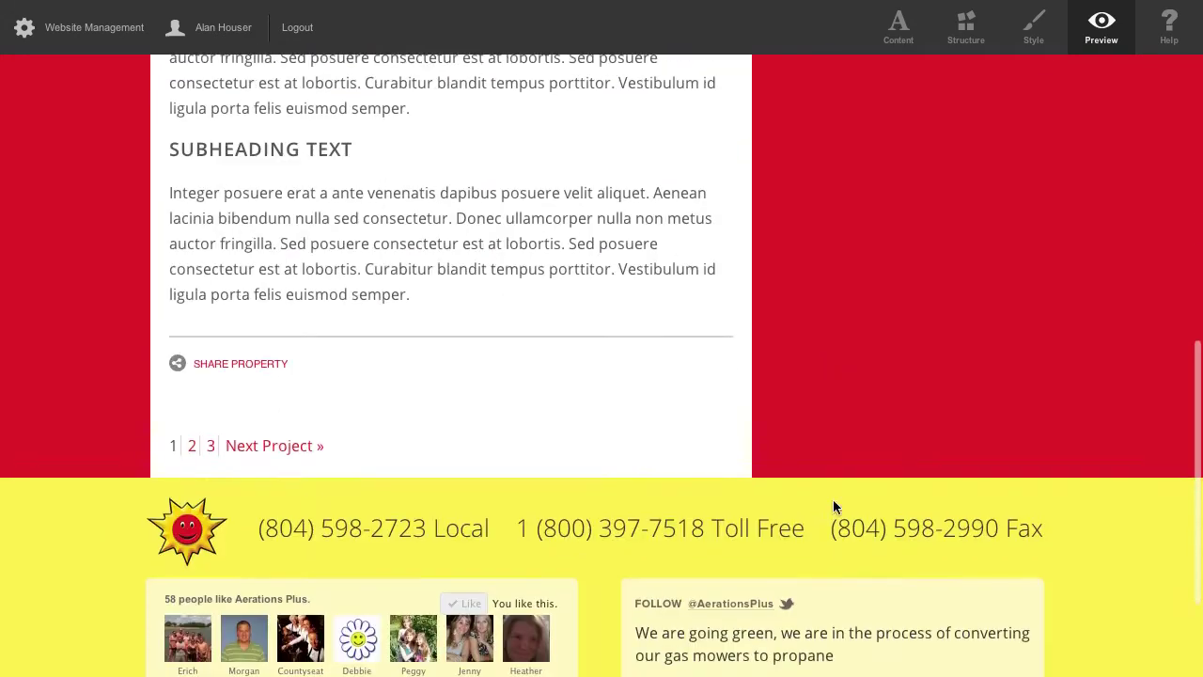
scroll(832, 506, "down", 1)
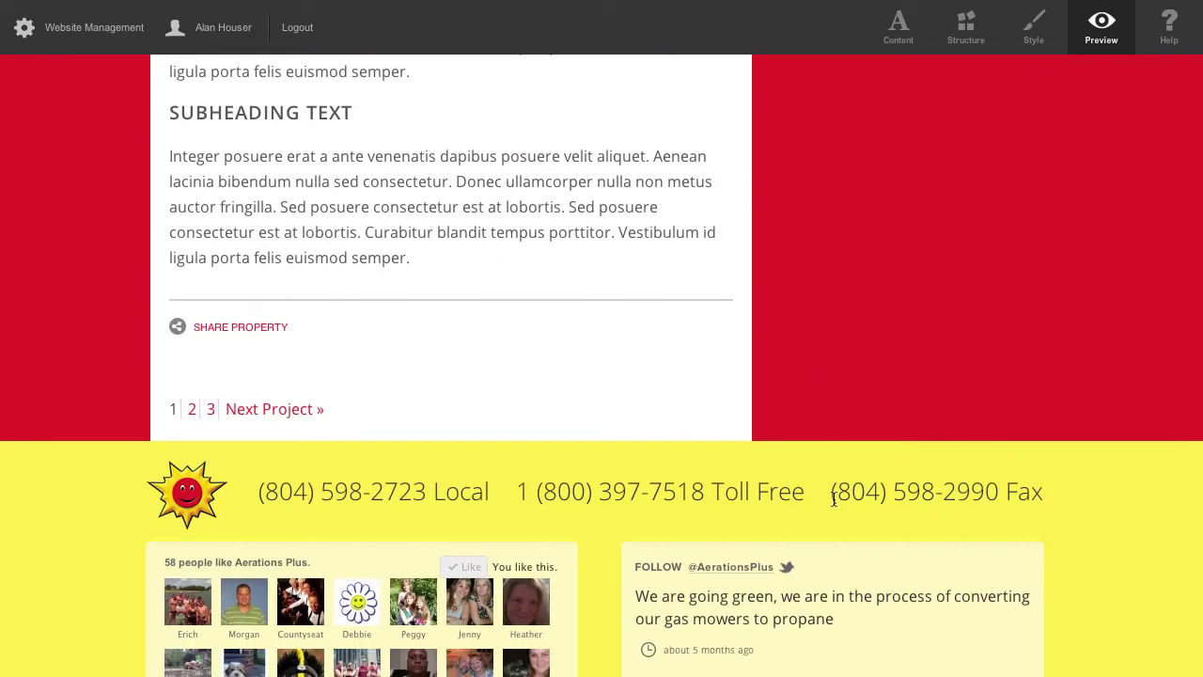
View the second and third Property of the Month projects through the numbered page links
left_click(193, 410)
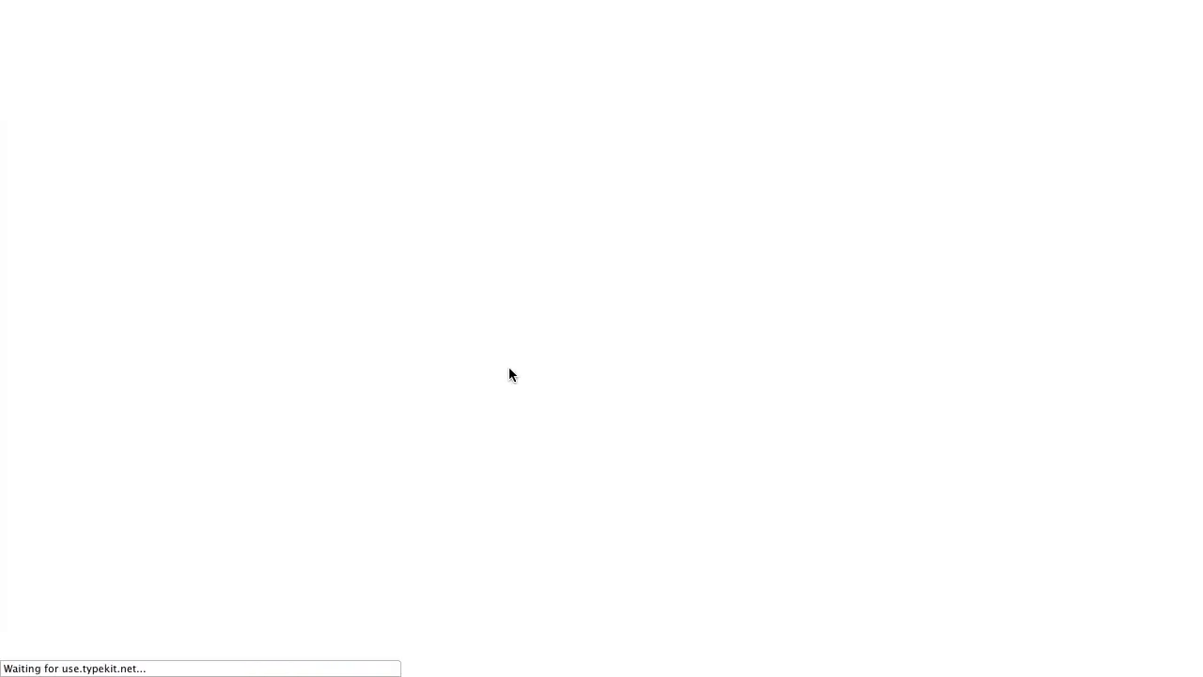
scroll(690, 423, "down", 5)
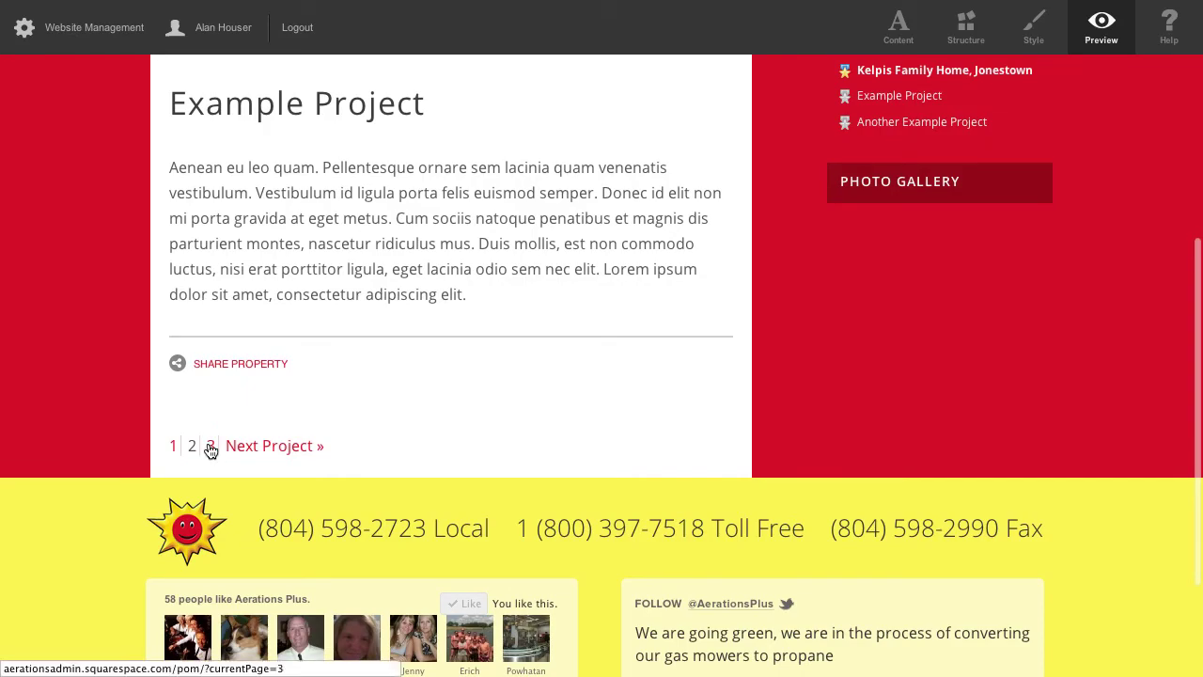
left_click(210, 446)
scroll(609, 488, "down", 2)
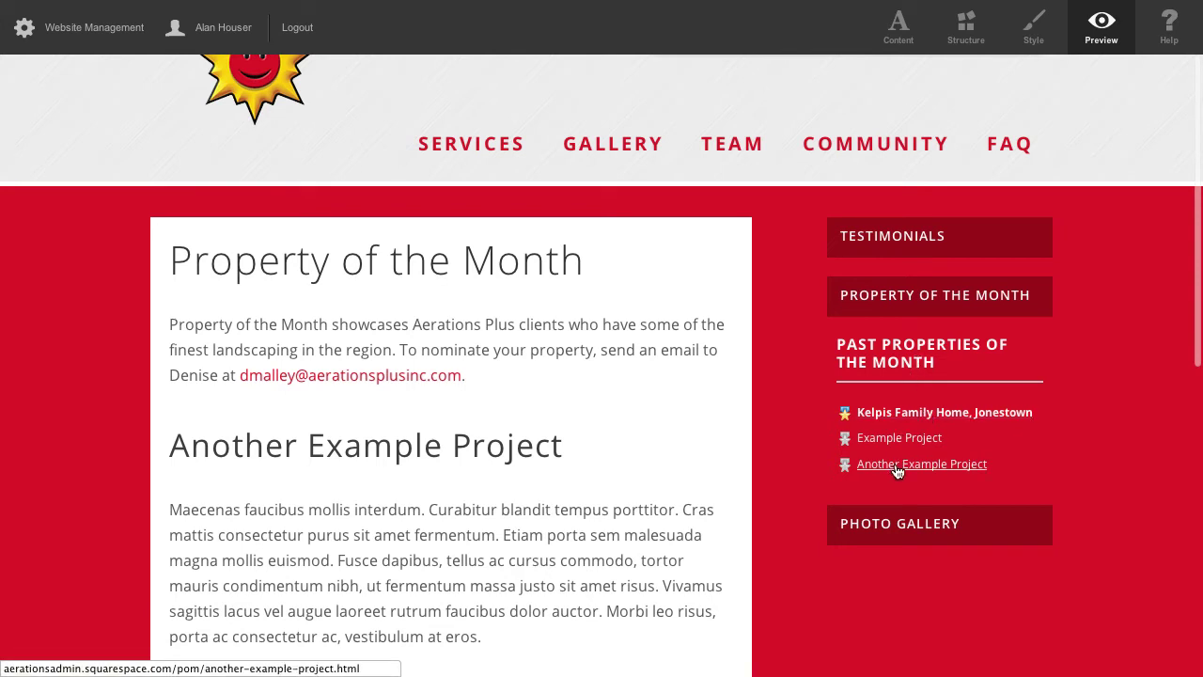
View the Example Project entry on its own page, then return to the main Property of the Month page and examine its full entry
left_click(895, 438)
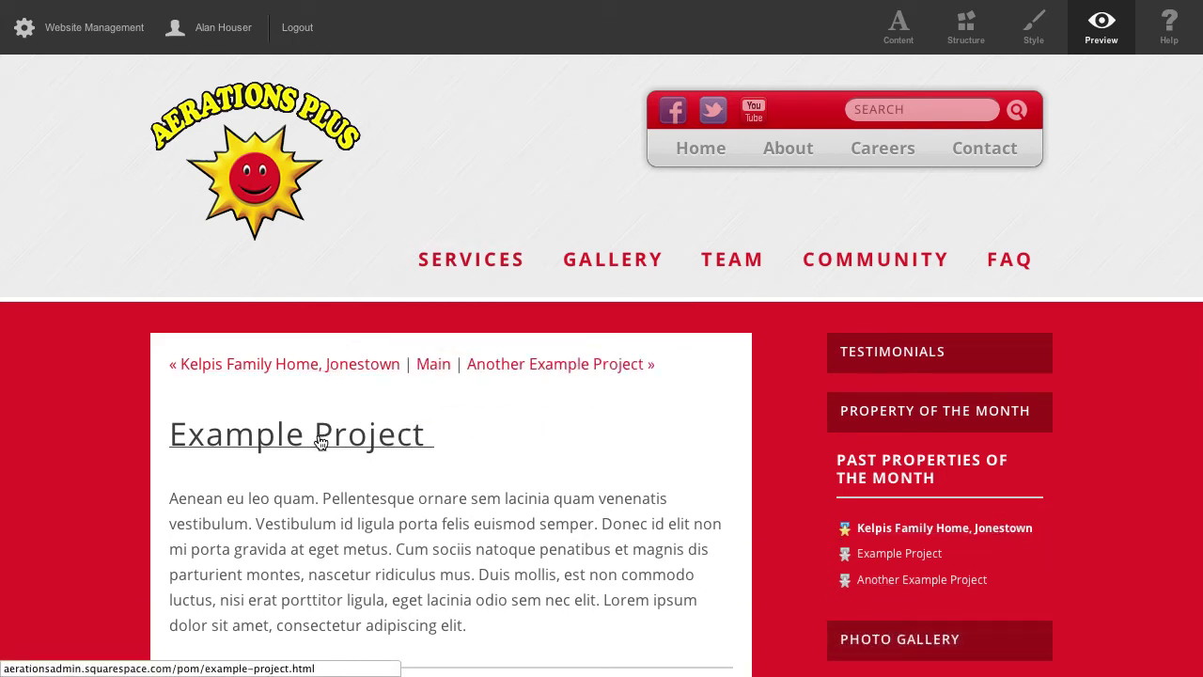
left_click(434, 364)
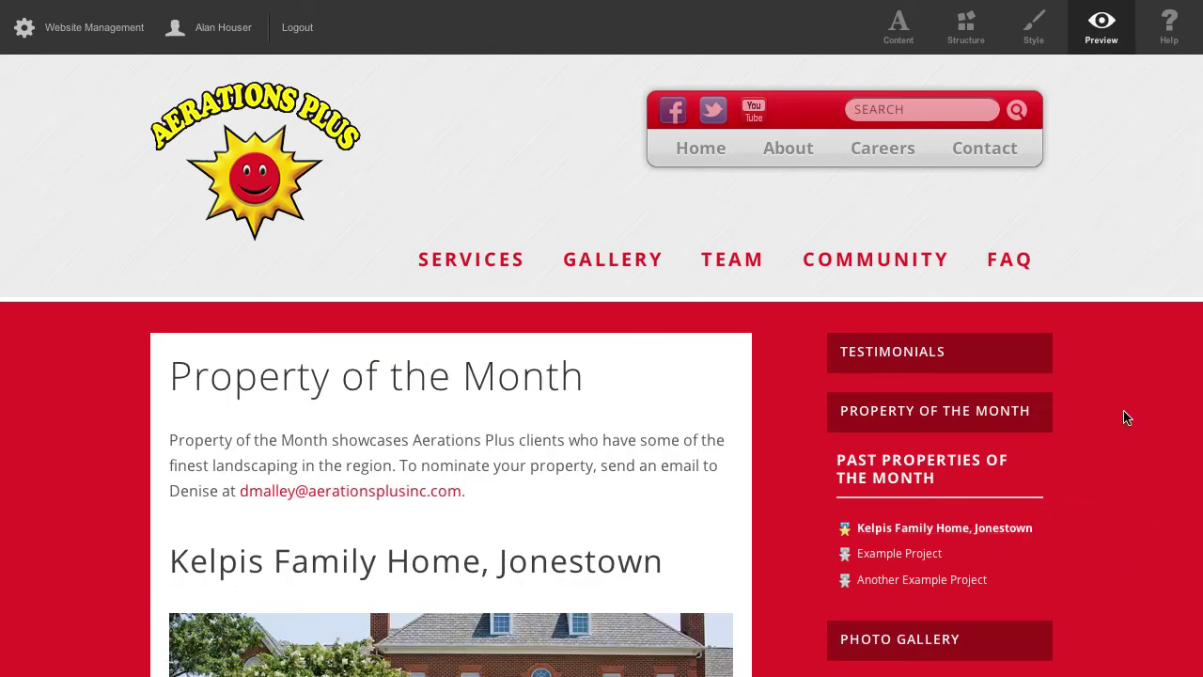
scroll(1128, 417, "down", 5)
scroll(1128, 417, "down", 5)
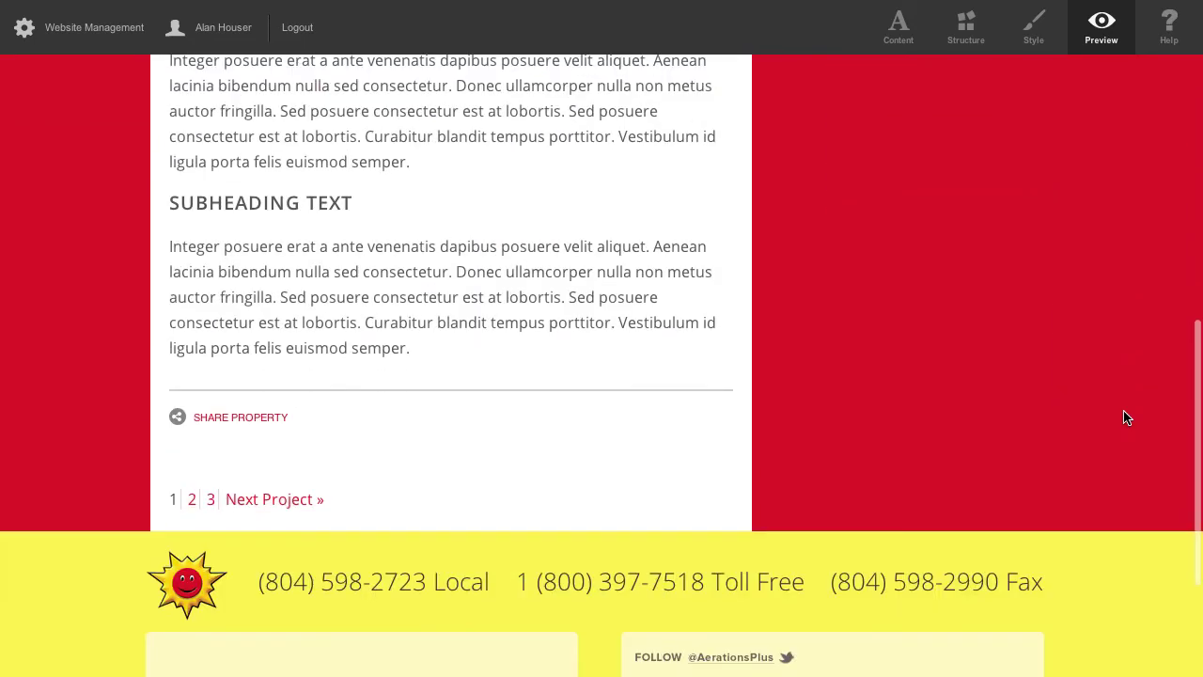
scroll(1128, 418, "up", 10)
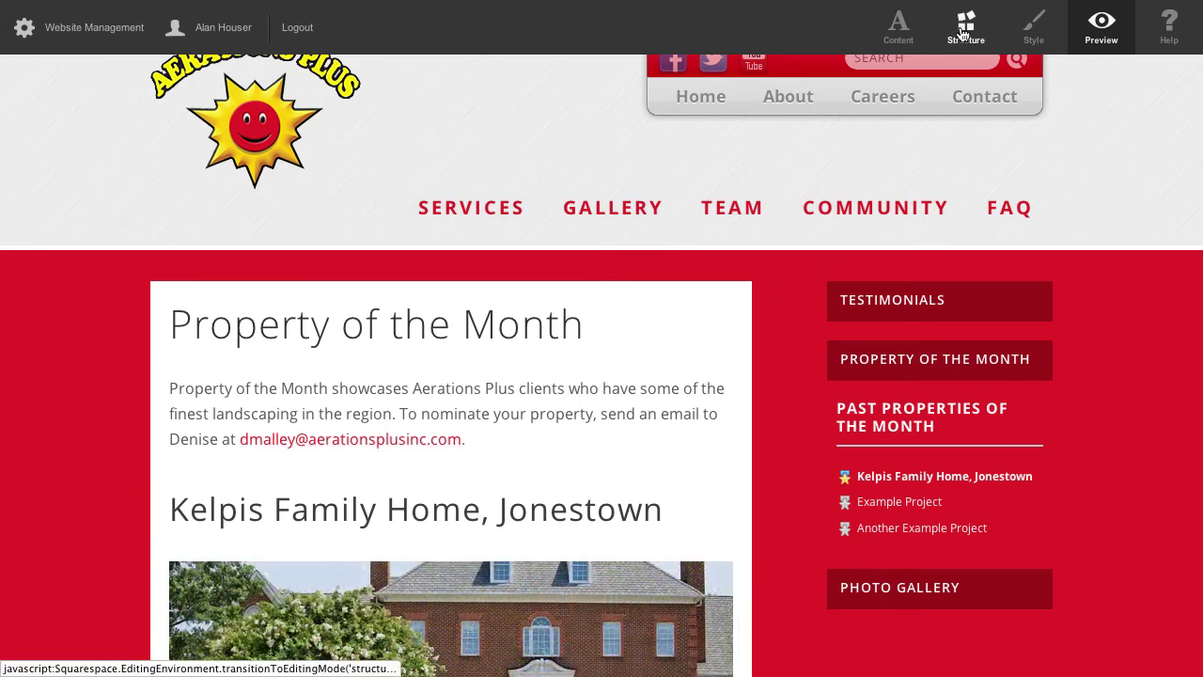
In Structure mode, open the Property of the Month page header, examine its introductory text and close the editor without saving
left_click(964, 35)
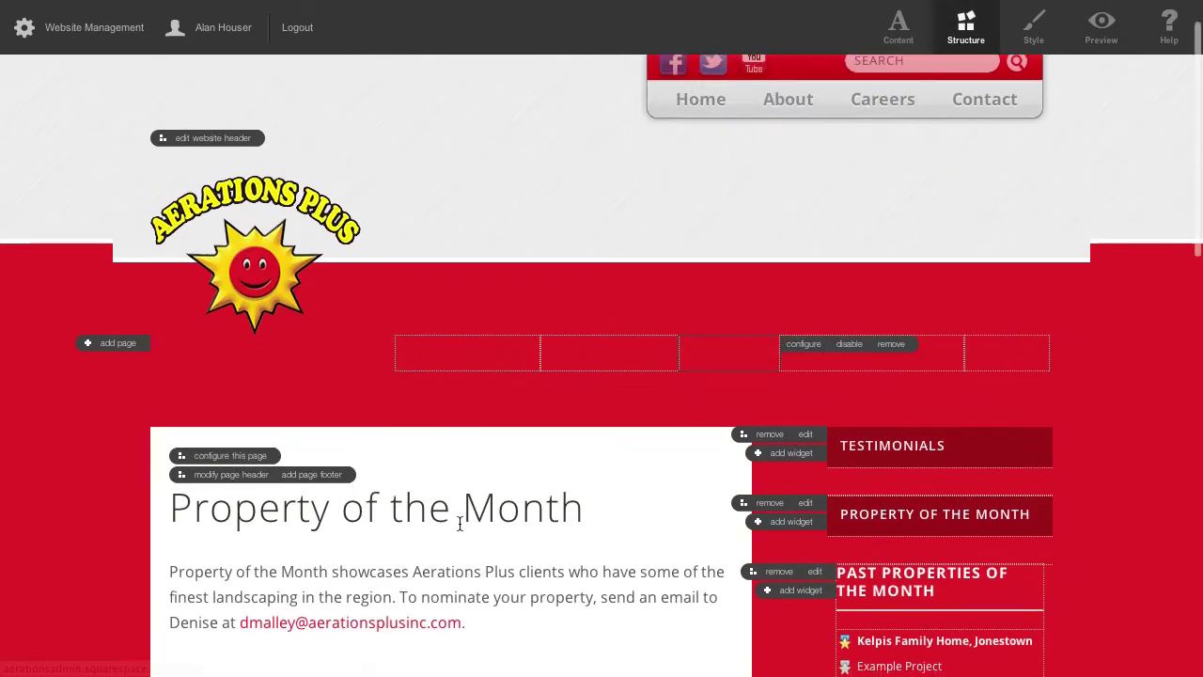
scroll(451, 489, "down", 3)
left_click(232, 192)
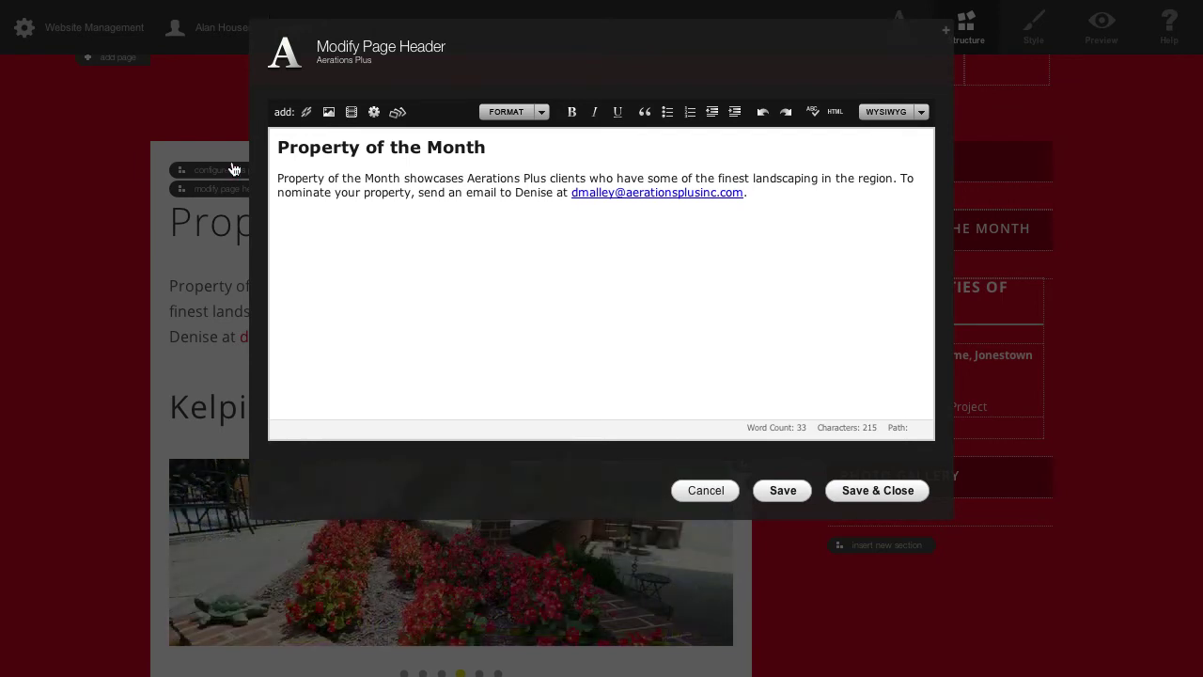
left_click_drag(275, 178, 878, 194)
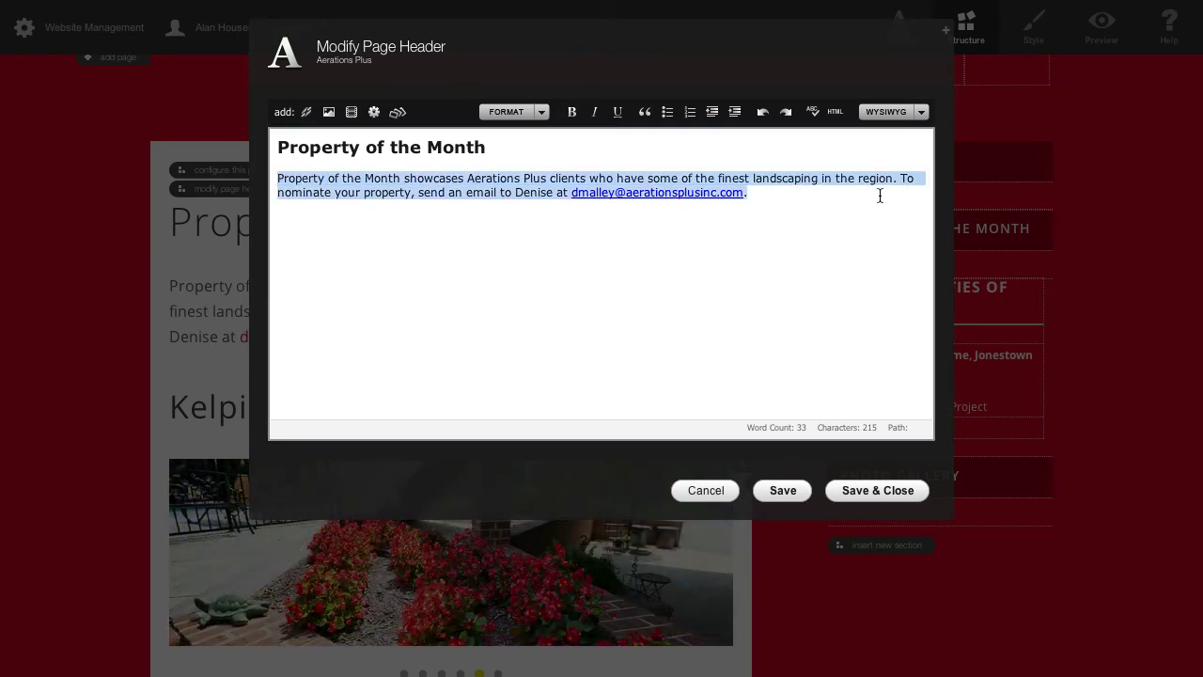
left_click(765, 271)
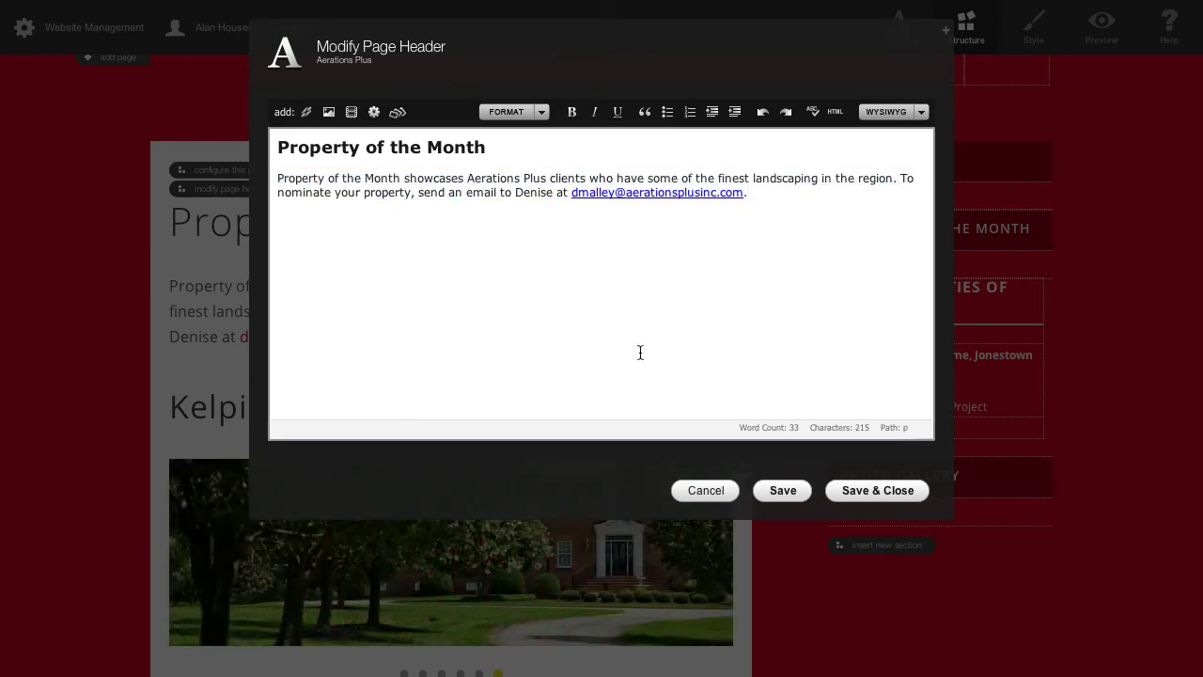
left_click(708, 491)
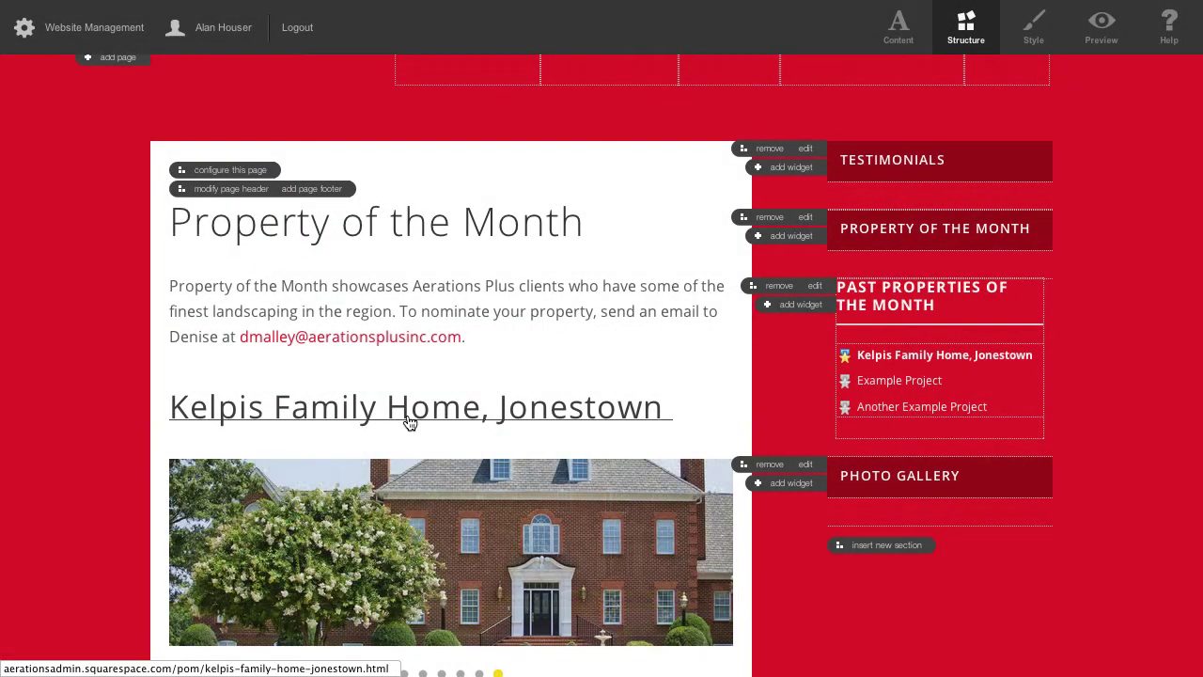
Switch to Content mode and start a new Property of the Month post titled "CVS Pharmacy"
scroll(568, 399, "down", 5)
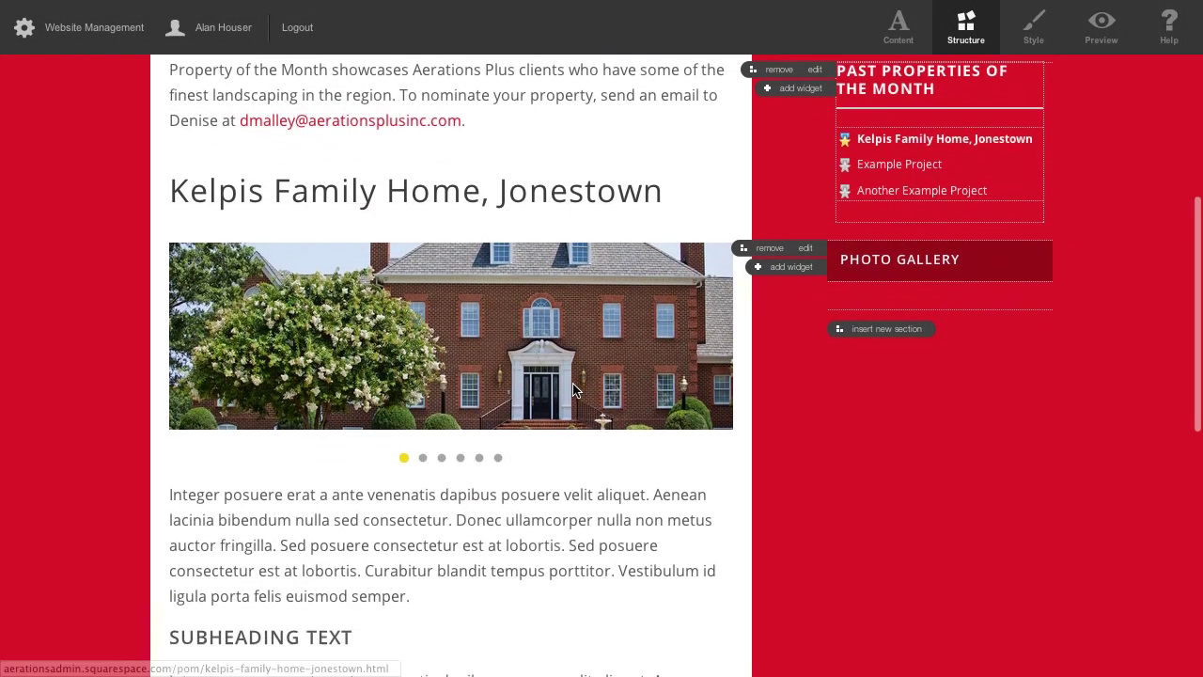
scroll(526, 596, "down", 8)
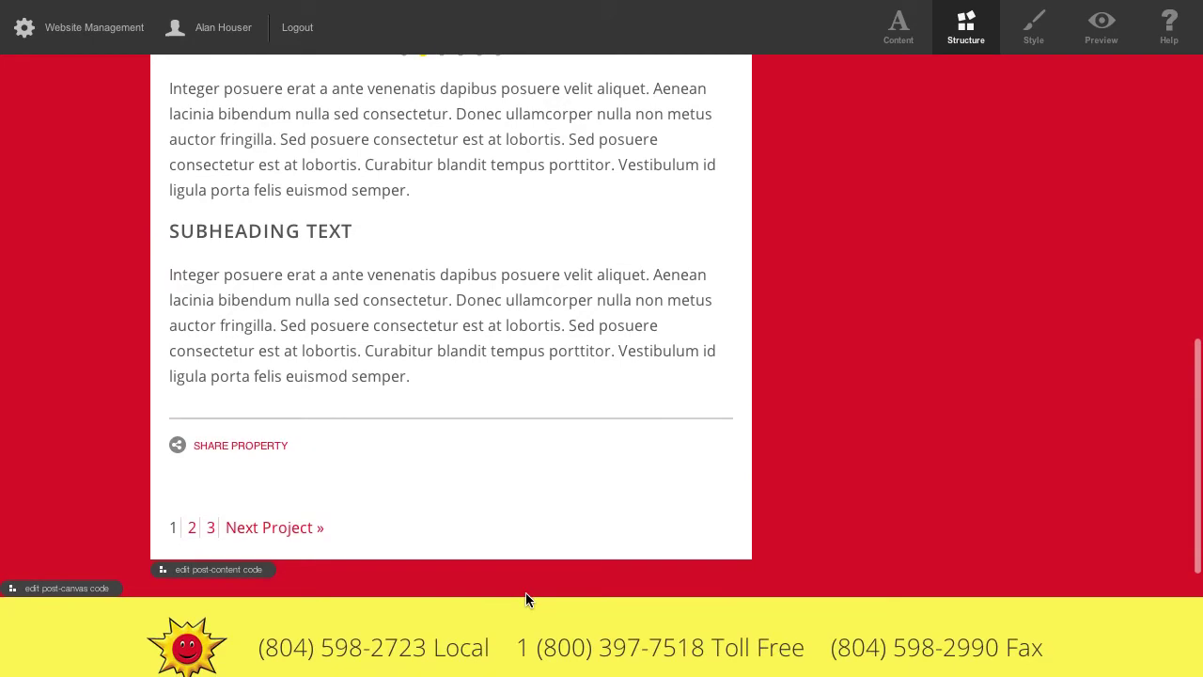
scroll(526, 592, "up", 13)
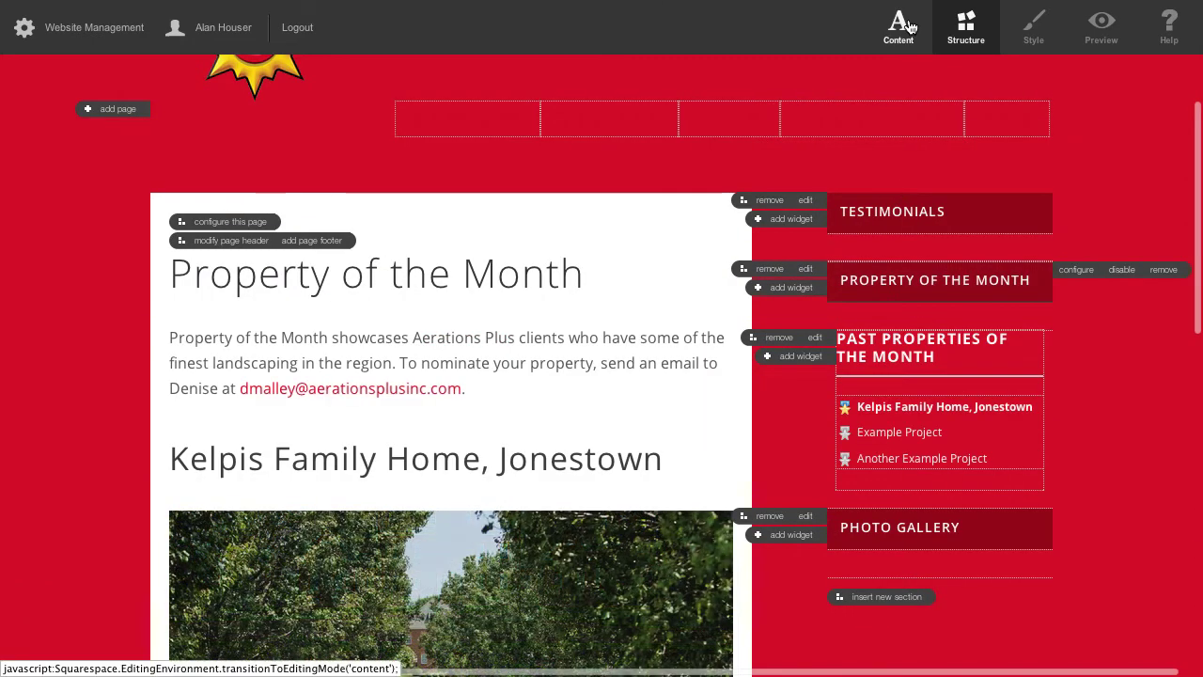
left_click(909, 26)
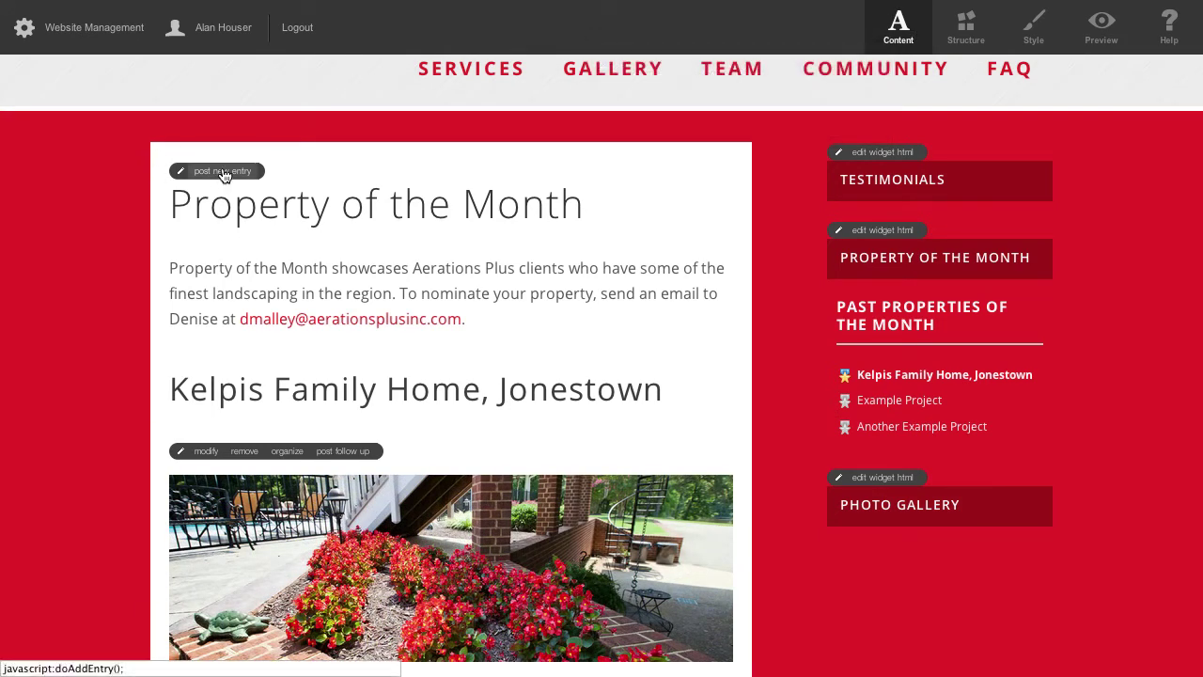
left_click(226, 171)
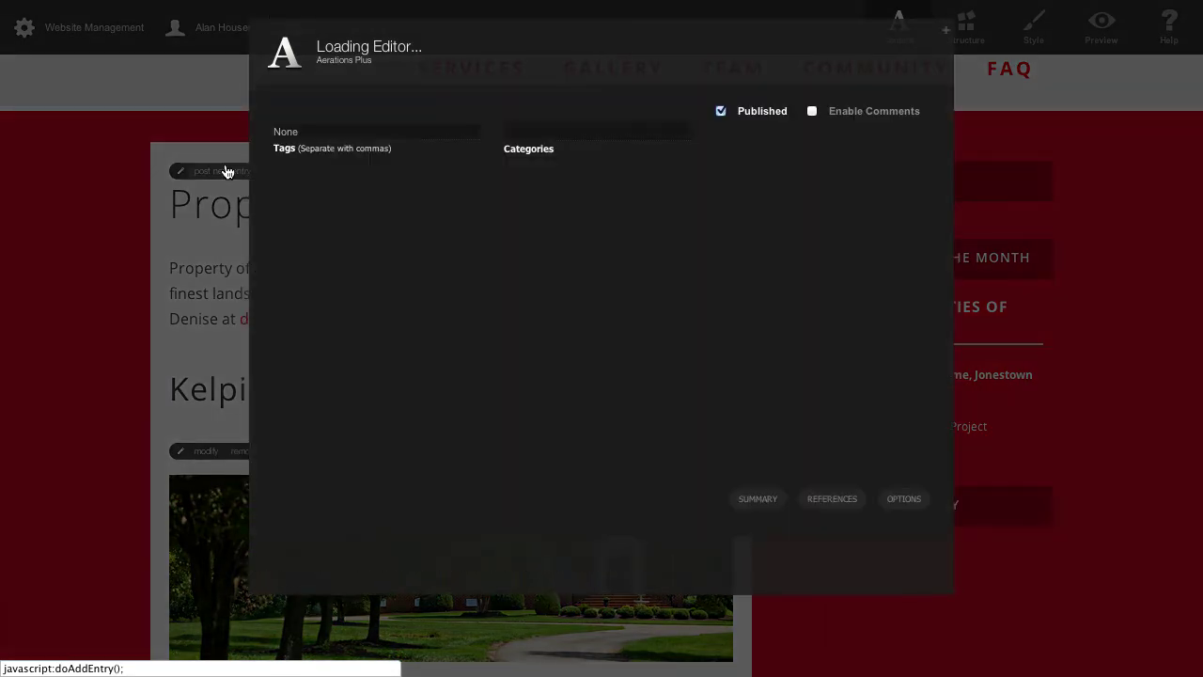
left_click(383, 152)
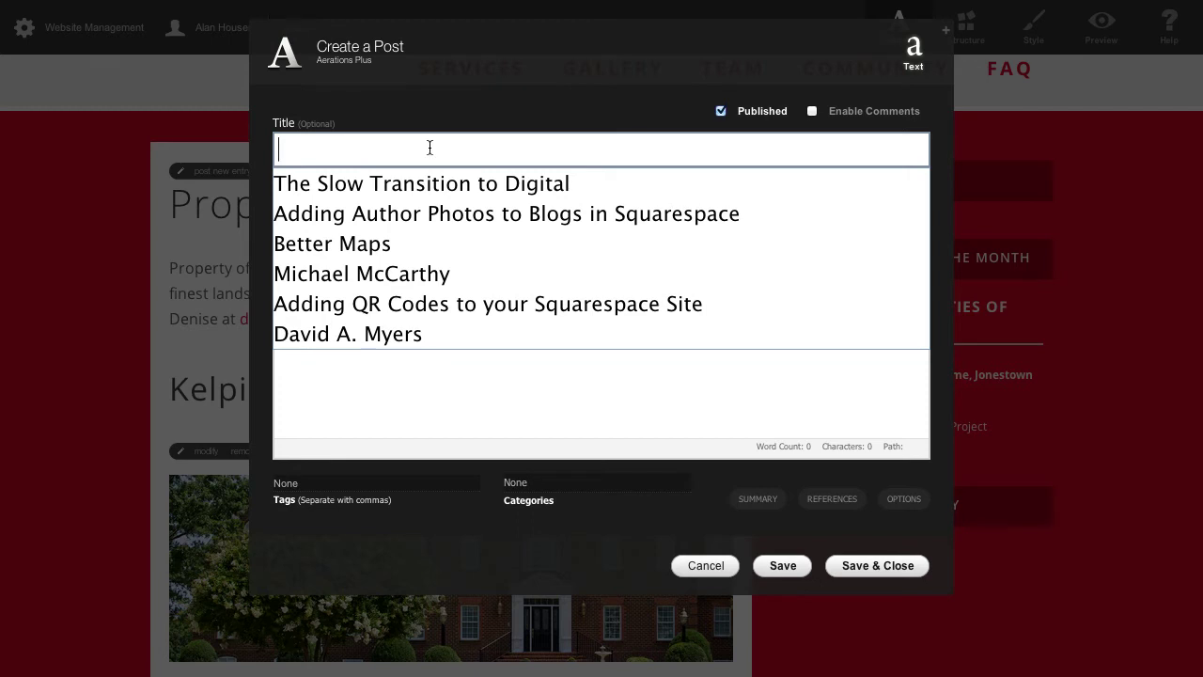
left_click(446, 107)
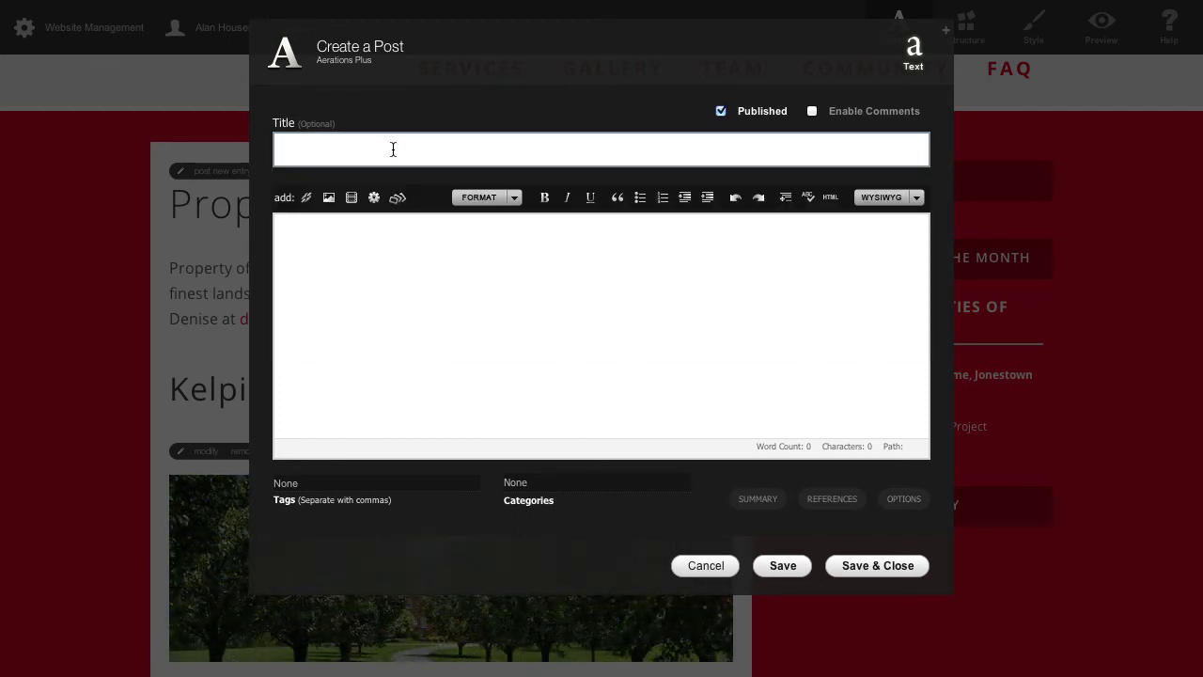
type("CVS Pharmacy")
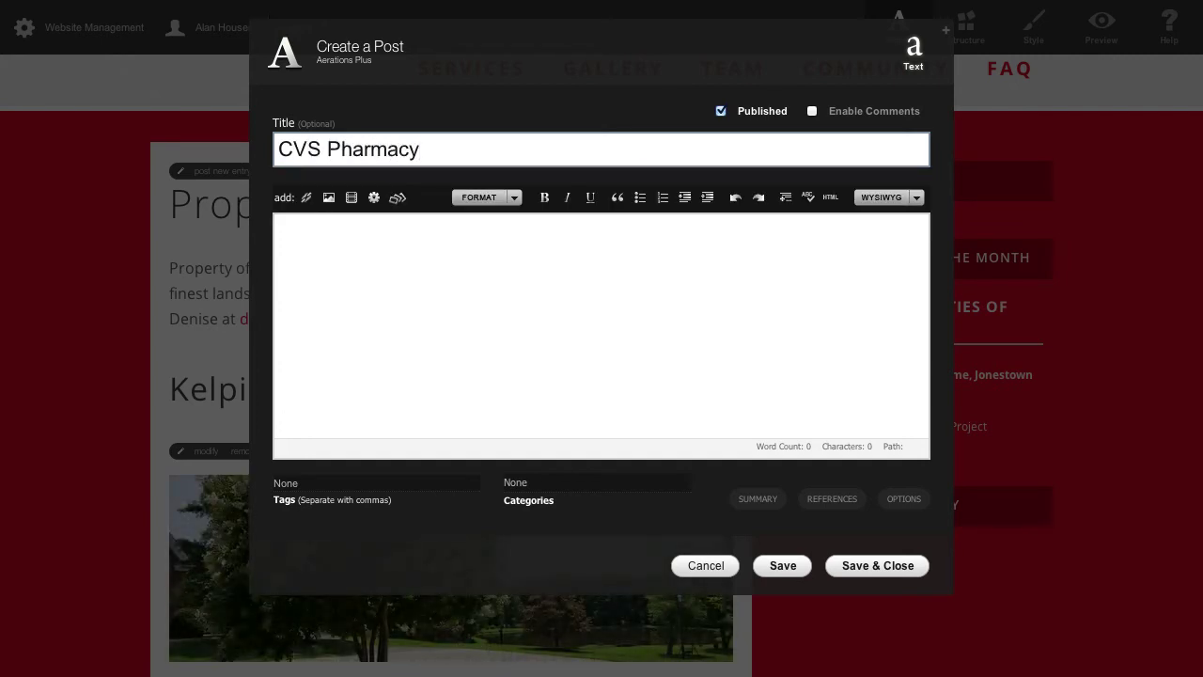
Fill the post body with two placeholder paragraphs beginning "Maecenas faucibus mollis interdum." and "Sed posuere consectetur est at lobortis."
left_click(376, 271)
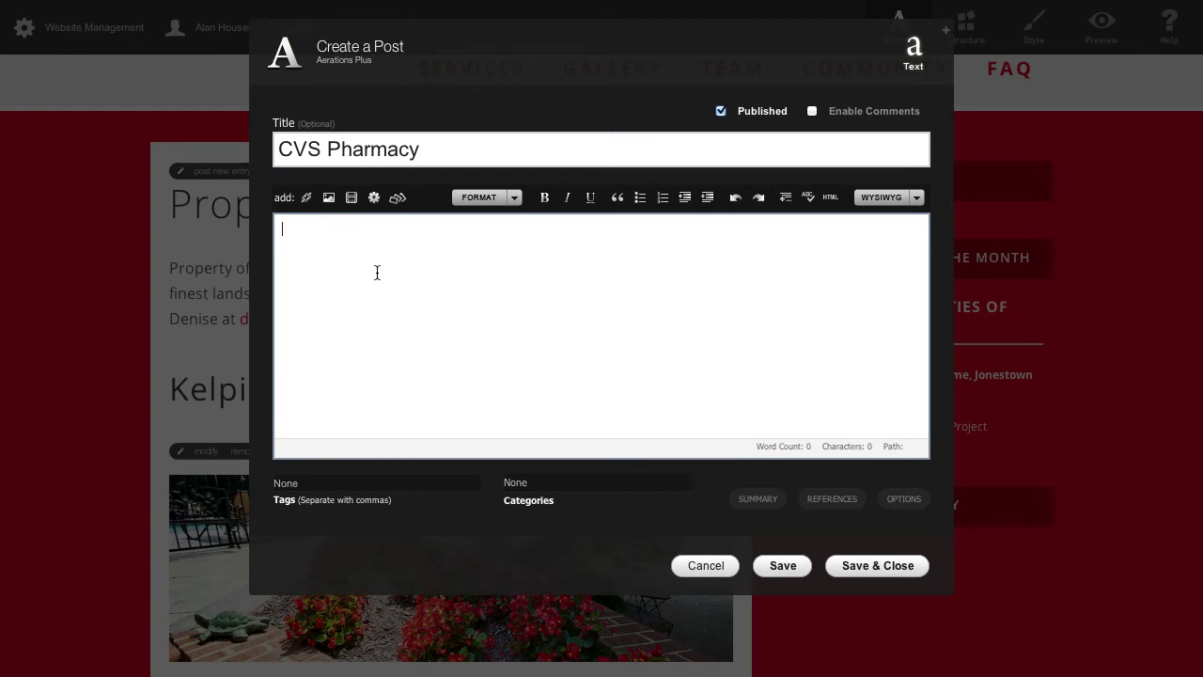
left_click(707, 0)
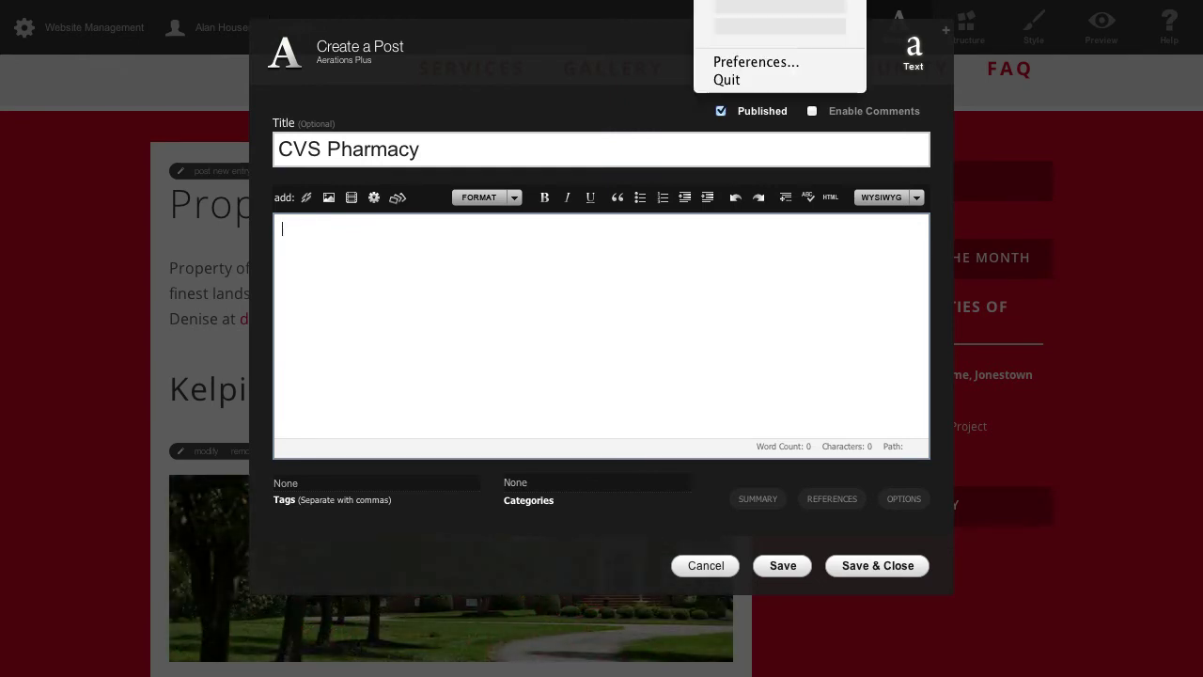
left_click(512, 259)
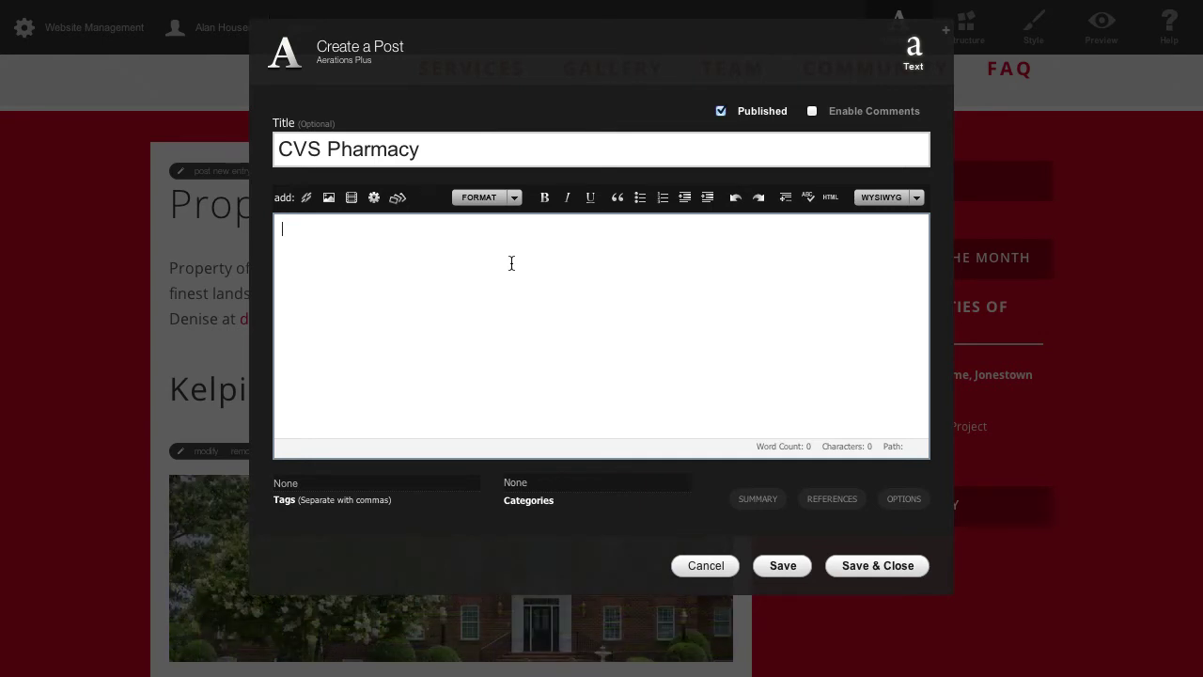
type("Maecenas faucibus mollis interdum. Aenean eu leo quam. Pellentesque ornare sem lacinia quam venenatis vestibulum. Cum sociis natoque penatibus et magnis dis parturient montes, nascetur ridiculus mus. Aenean lacinia bibendum nulla sed consectetur. Maecenas faucibus mollis interdum. Vestibulum id ligula porta felis euismod semper.")
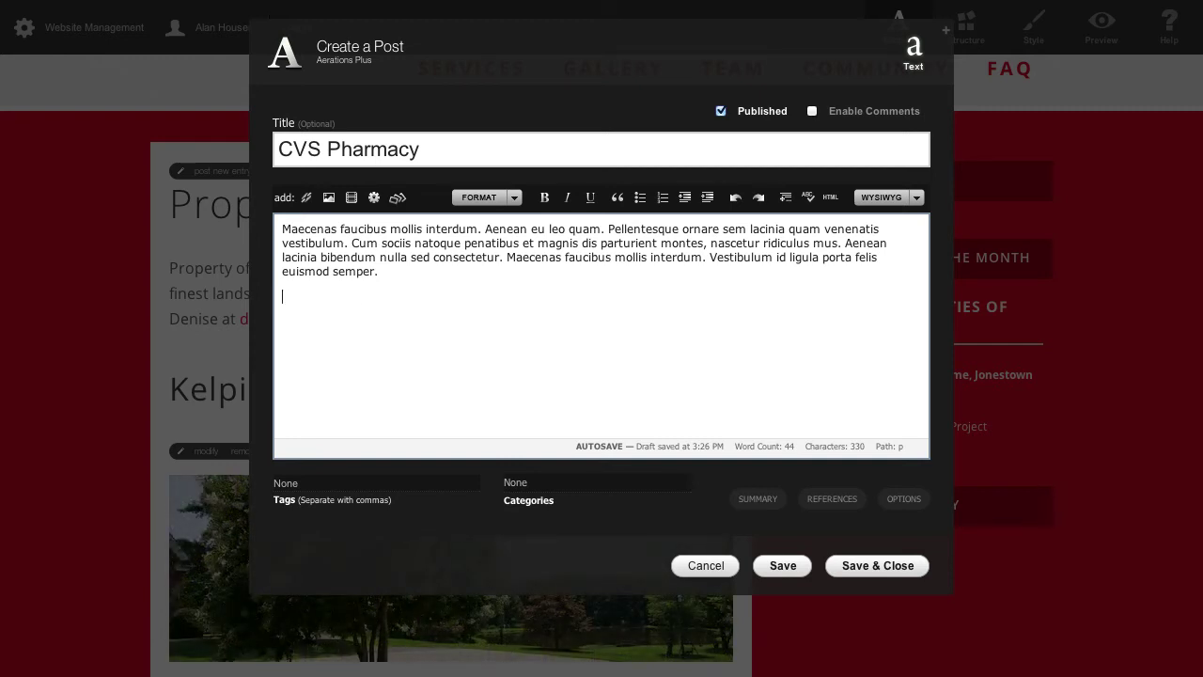
left_click(705, 1)
left_click(771, 4)
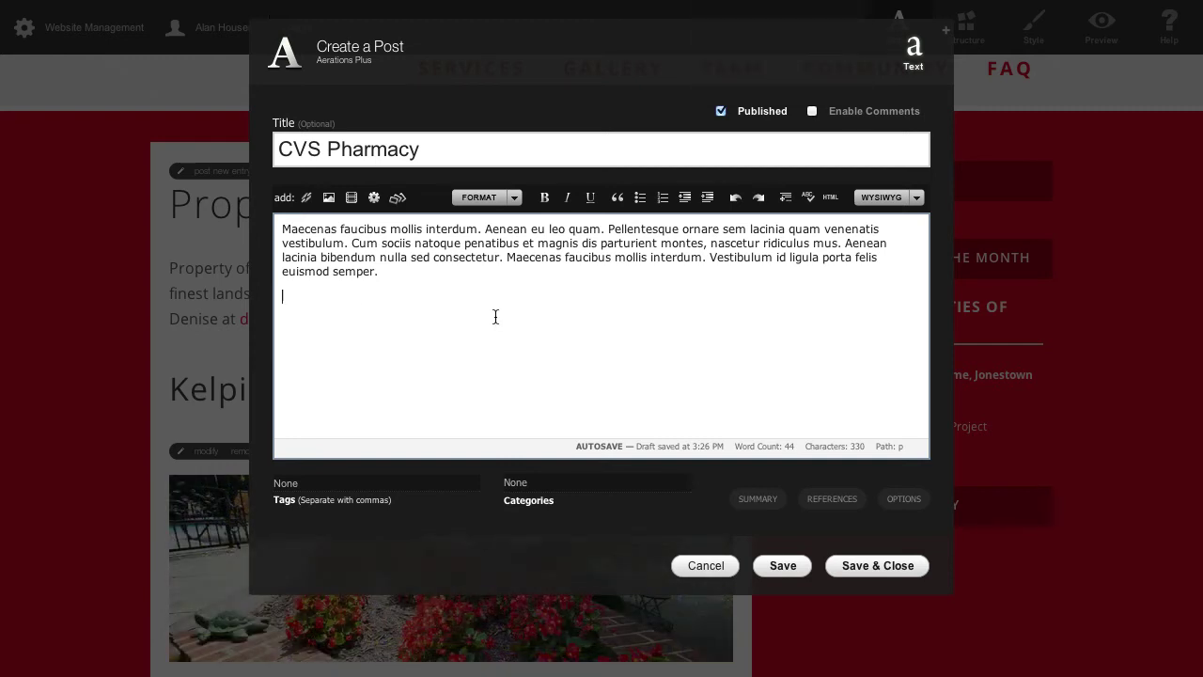
type("Sed posuere consectetur est at lobortis. Nullam quis risus eget urna mollis ornare vel eu leo. Donec id elit non mi porta gravida at eget metus. Maecenas sed diam eget risus varius blandit sit amet non magna. Maecenas faucibus mollis interdum. Maecenas faucibus mollis interdum.")
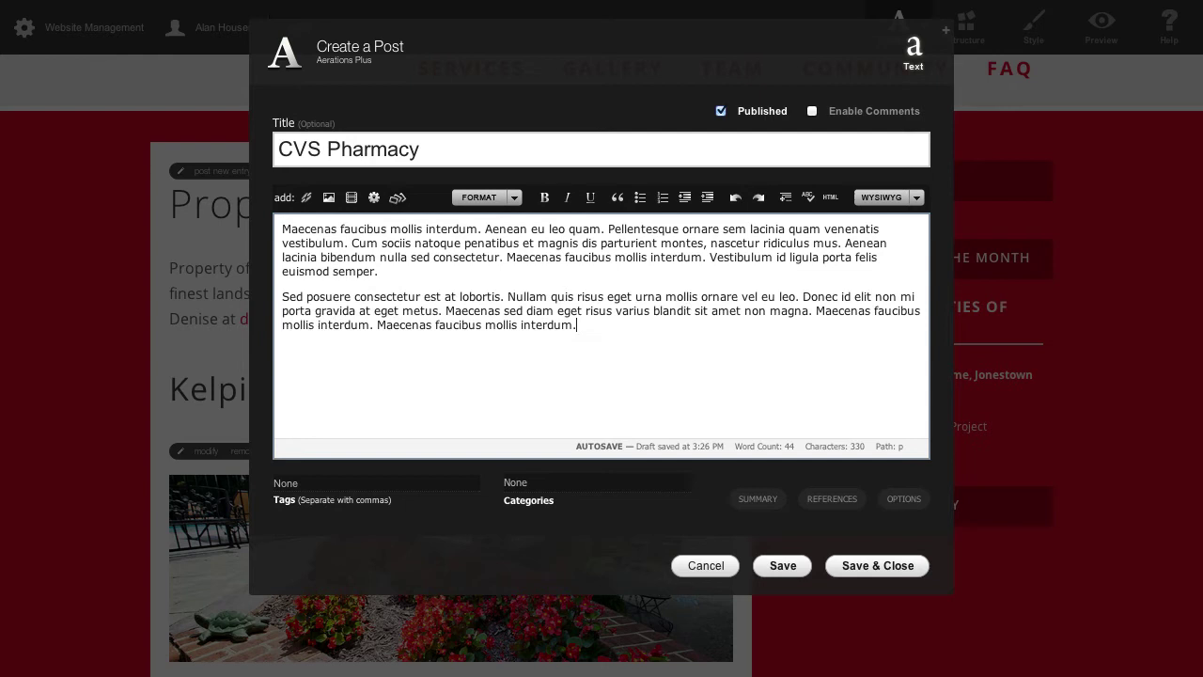
Add a gallery slideshow on a new line between the two body paragraphs, using the Treeline Project gallery
left_click(492, 272)
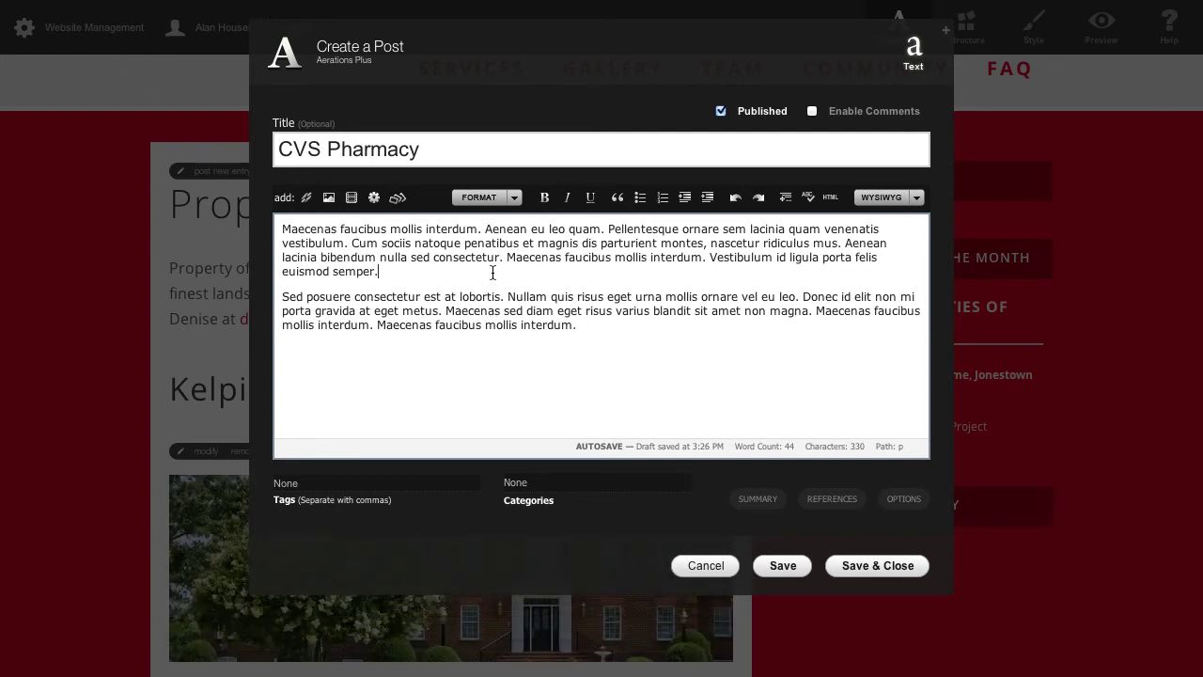
key("Return")
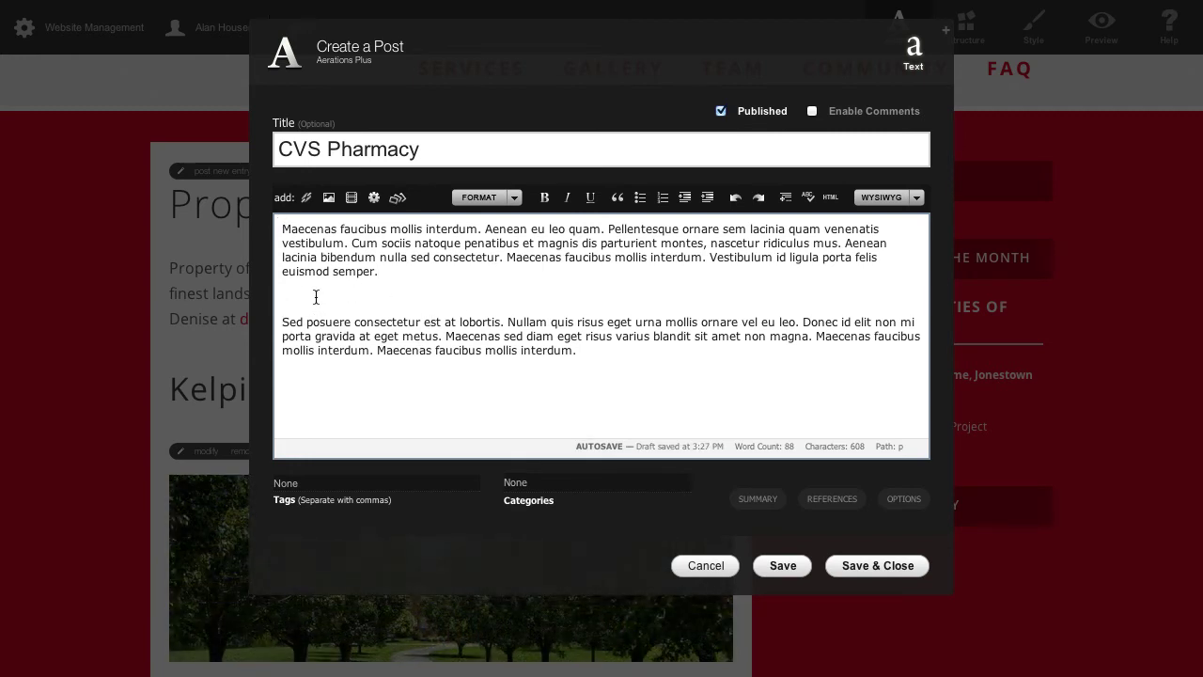
left_click(397, 201)
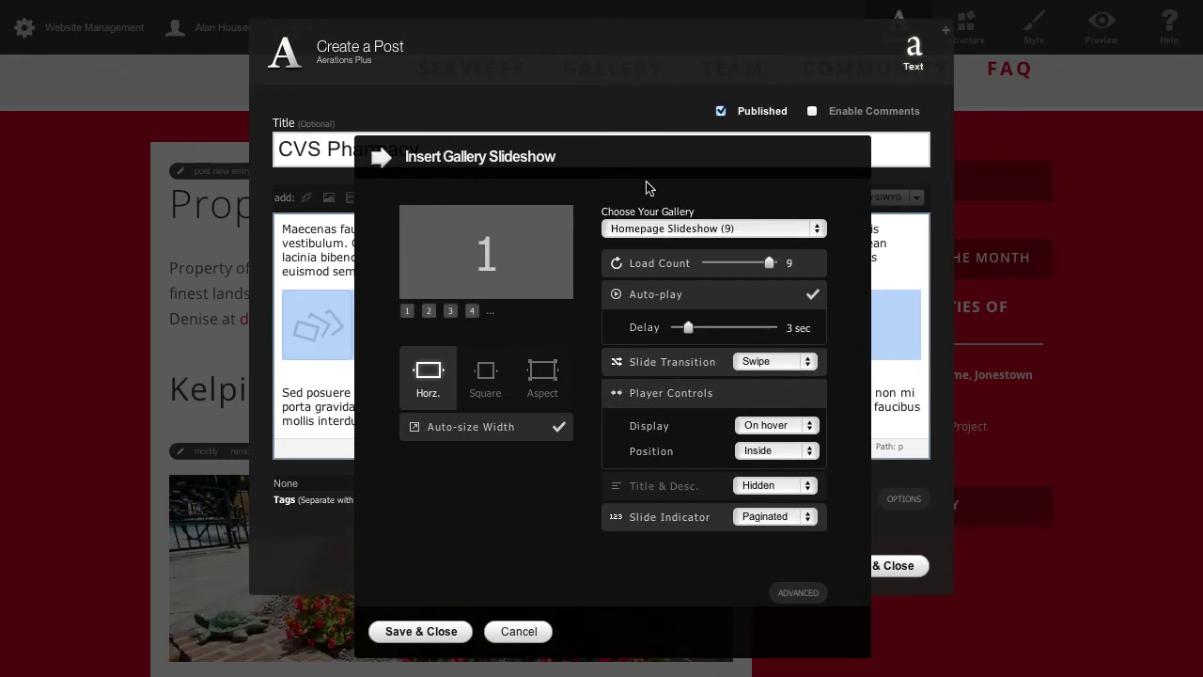
left_click(679, 228)
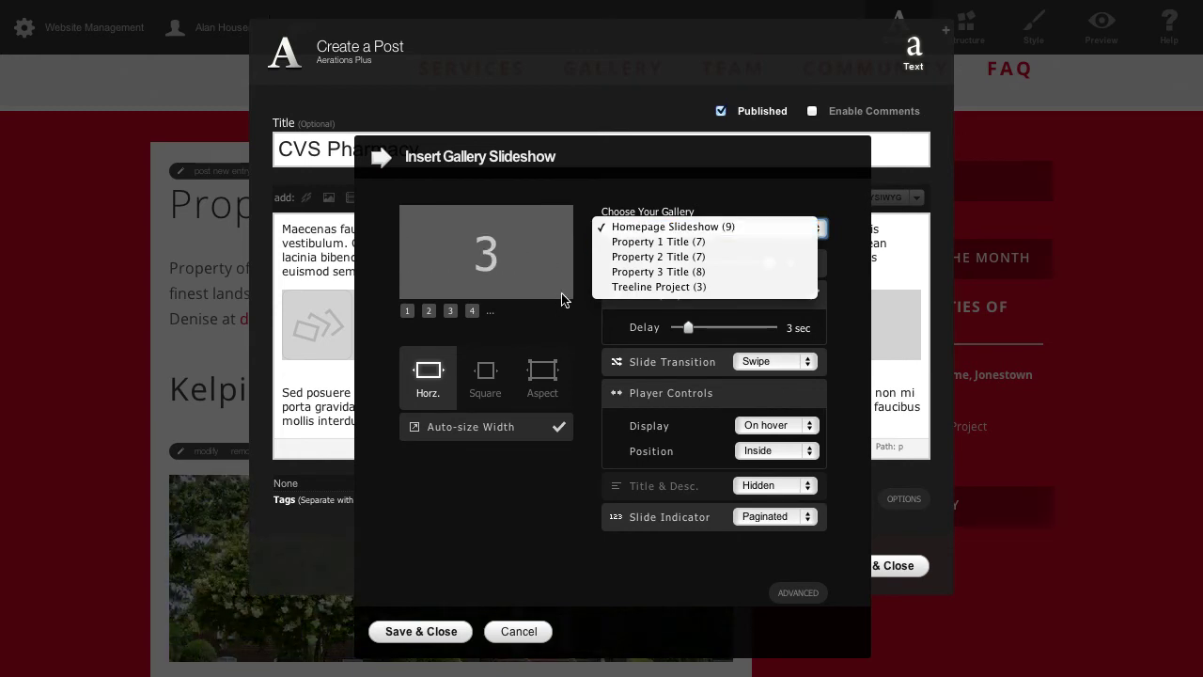
left_click(615, 286)
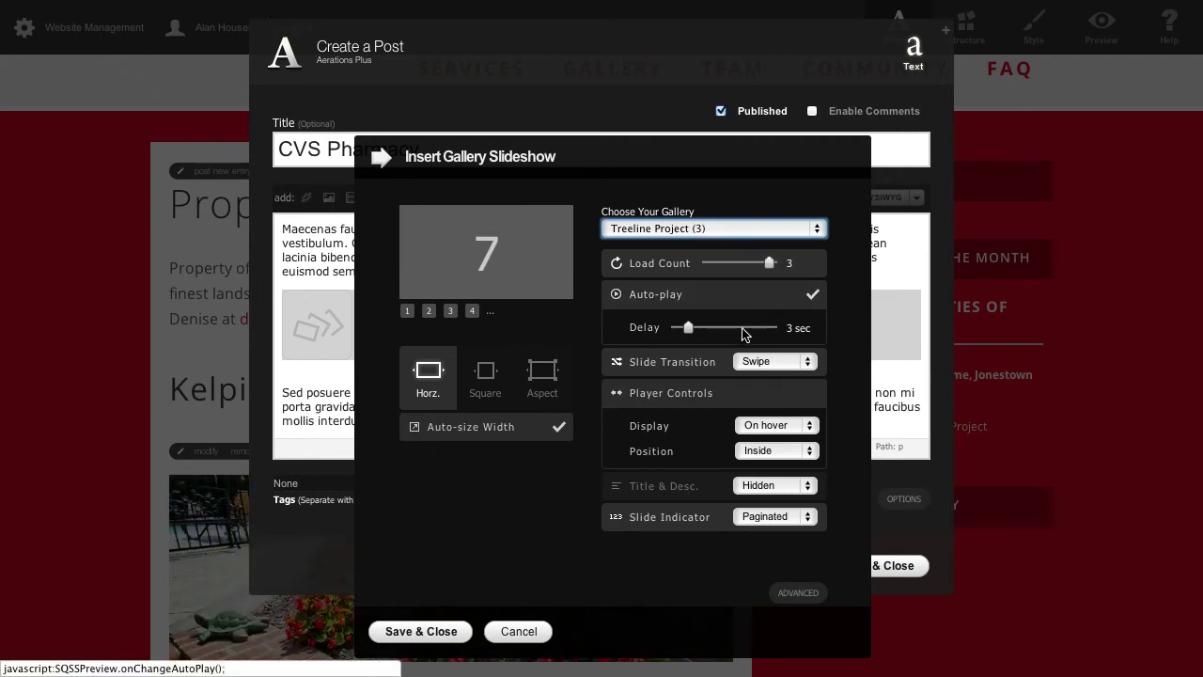
Set the gallery slideshow's slide transition to Fade and its slide indicator to Dotted
left_click(777, 364)
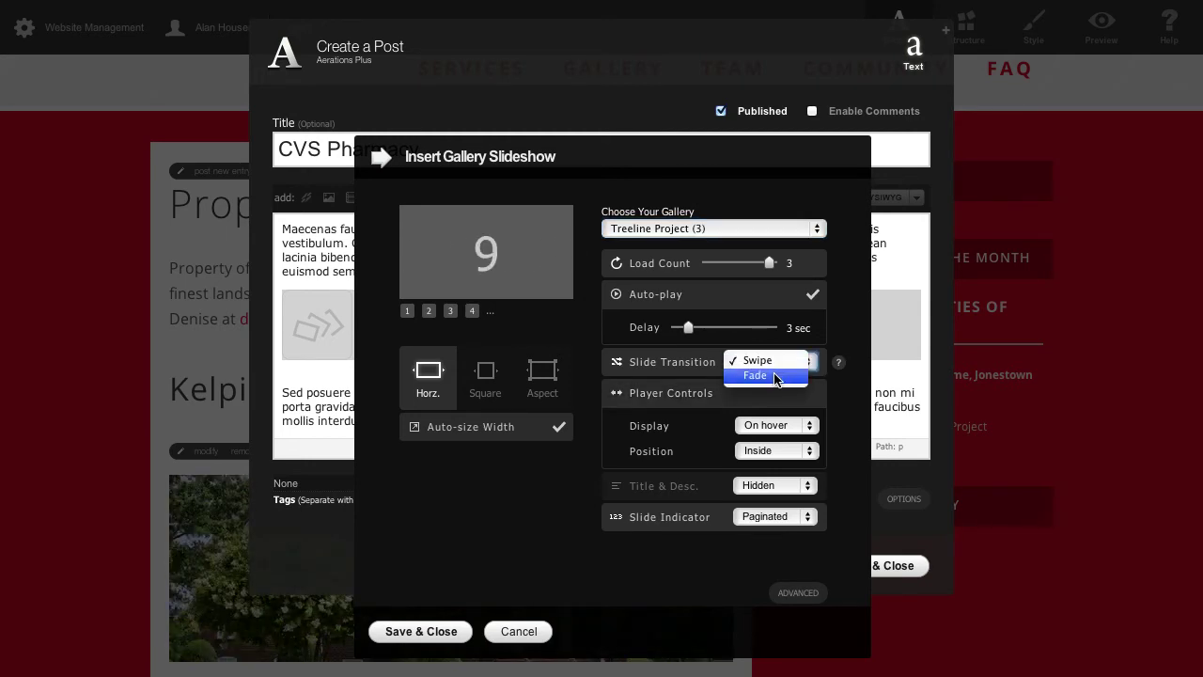
left_click(777, 376)
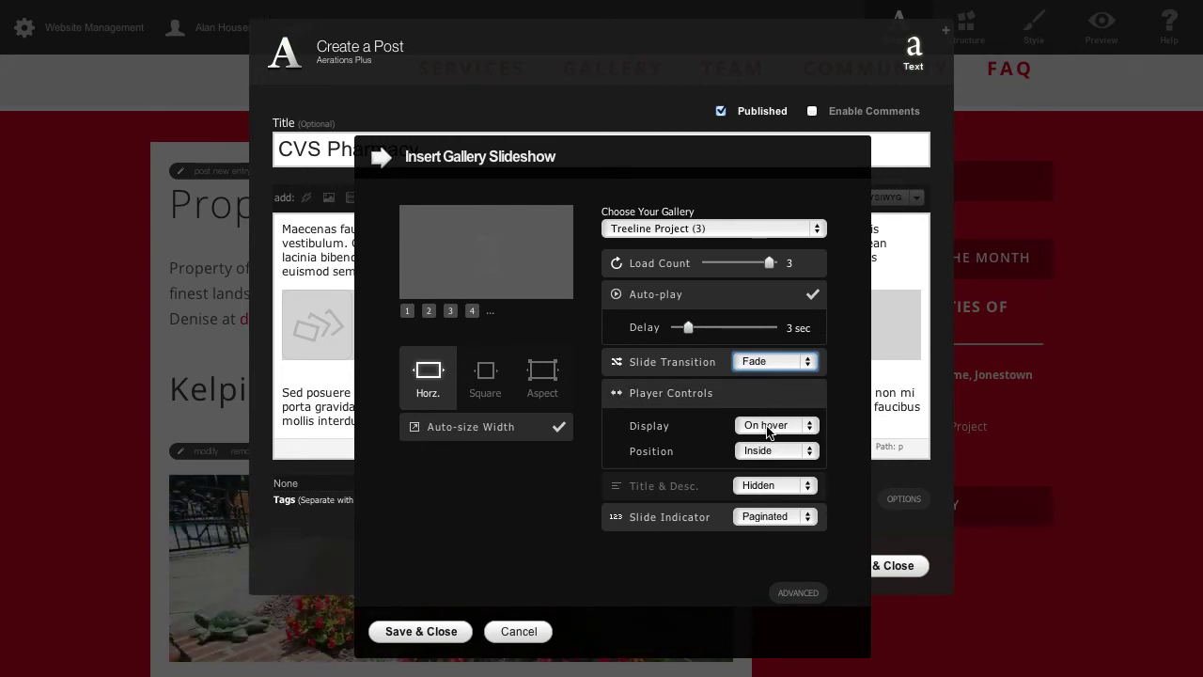
left_click(783, 518)
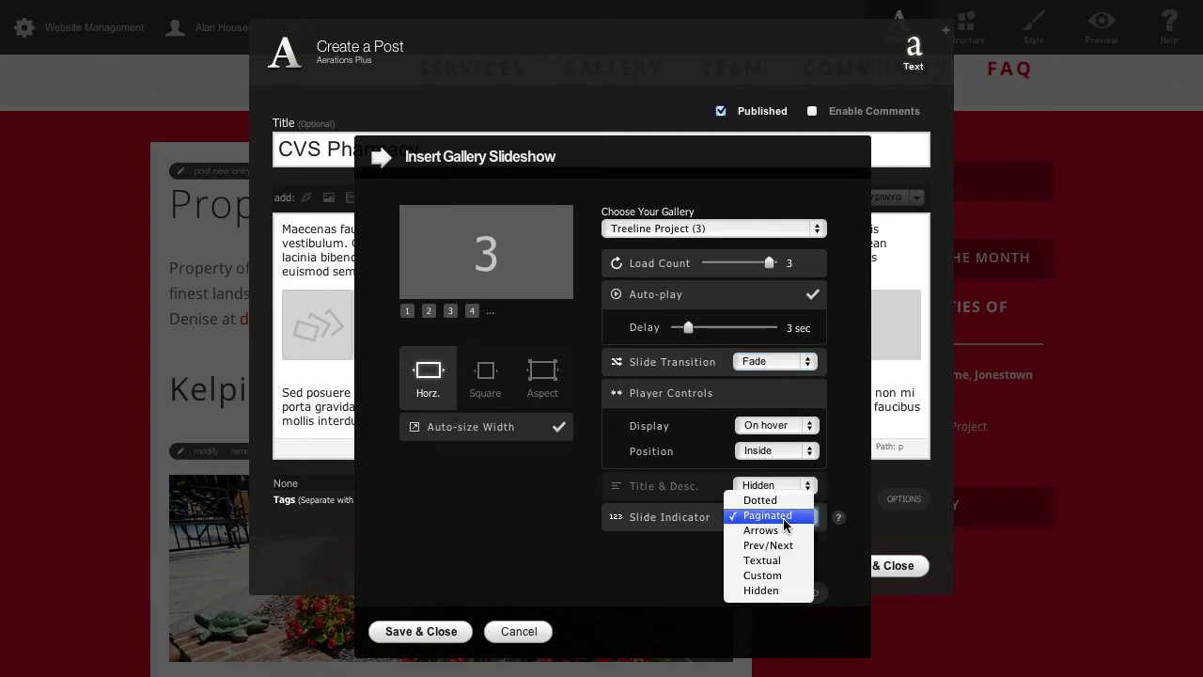
left_click(779, 511)
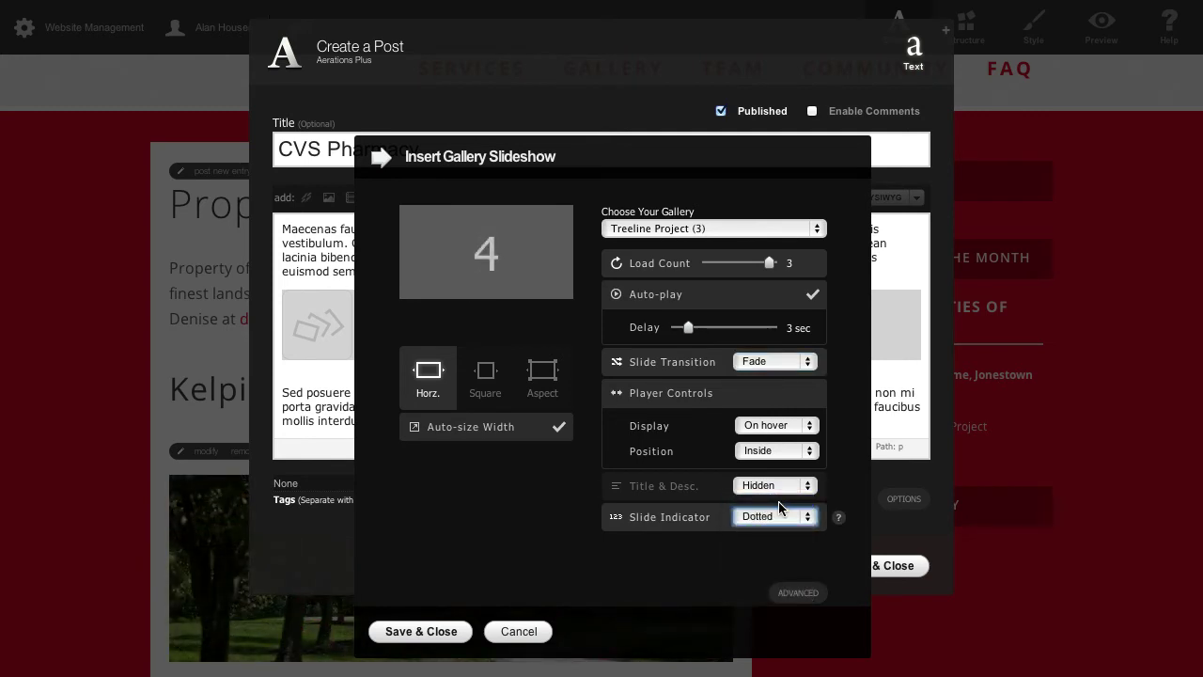
scroll(19, 524, "down", 2)
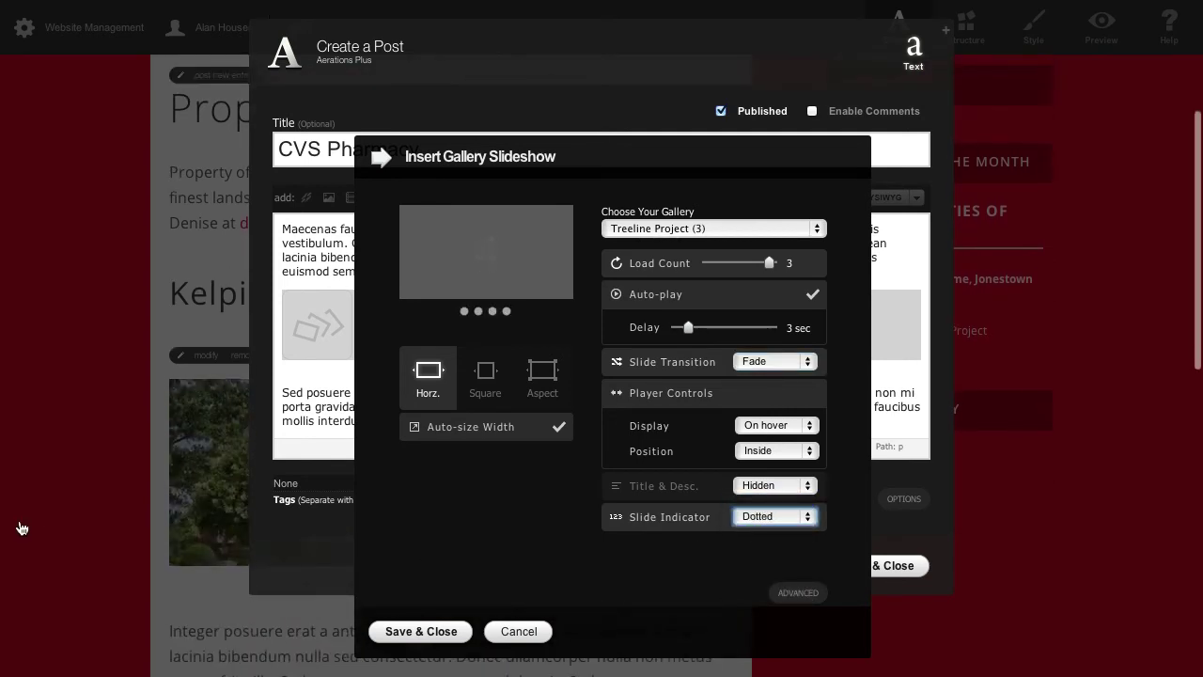
scroll(21, 529, "up", 1)
scroll(22, 528, "up", 1)
scroll(22, 529, "down", 1)
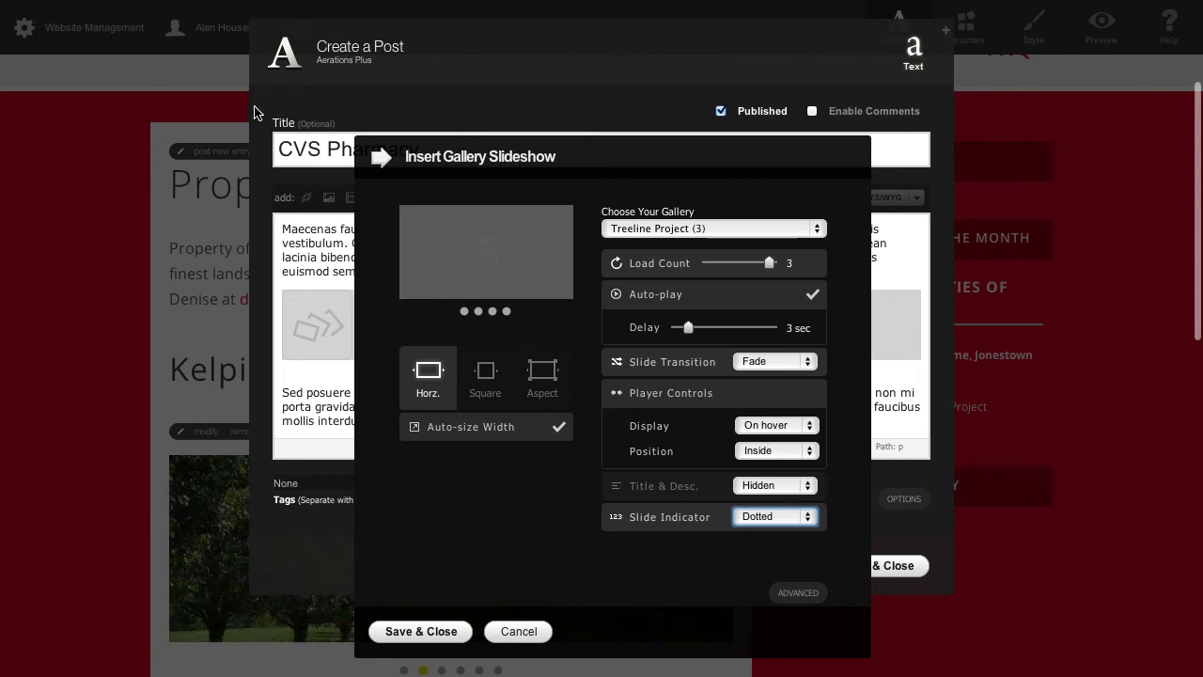
left_click(766, 519)
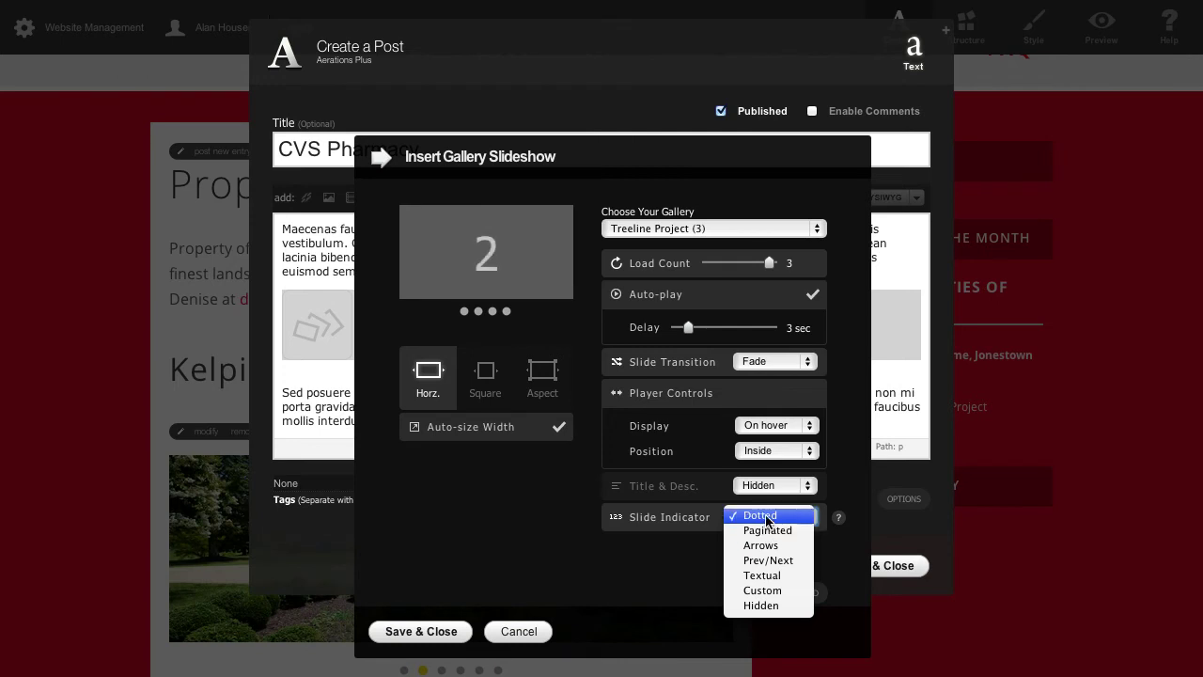
left_click(766, 516)
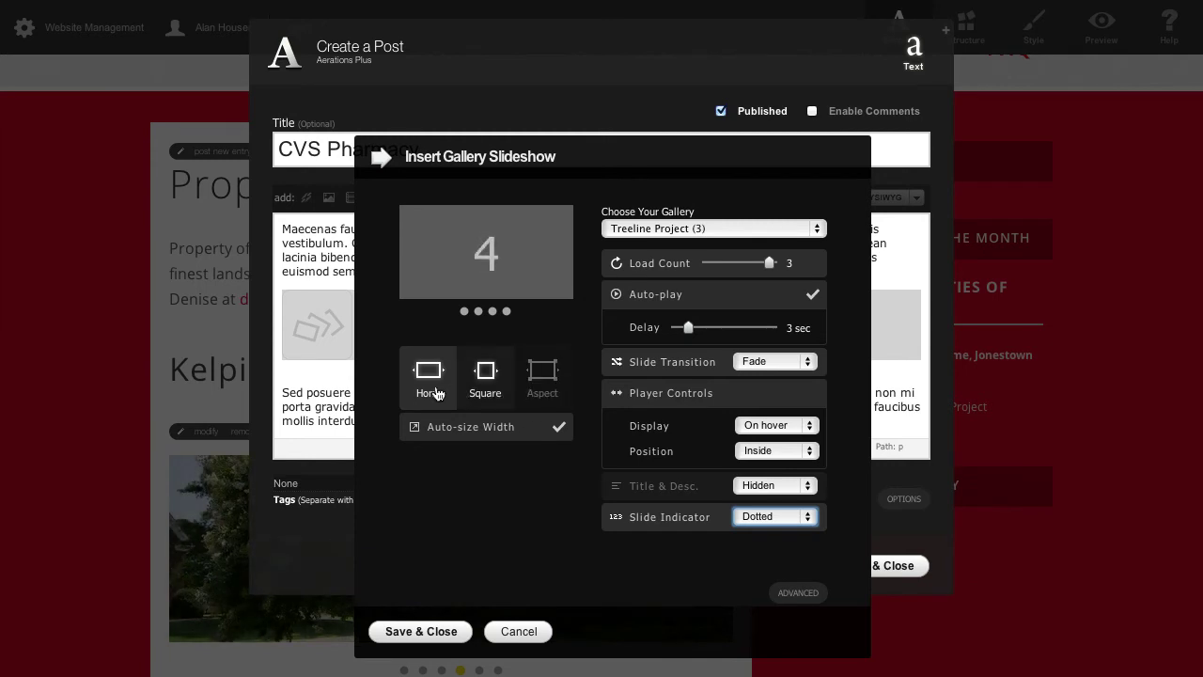
Give the slideshow a 16:9 aspect ratio, then save the slideshow and the CVS Pharmacy post
left_click(539, 378)
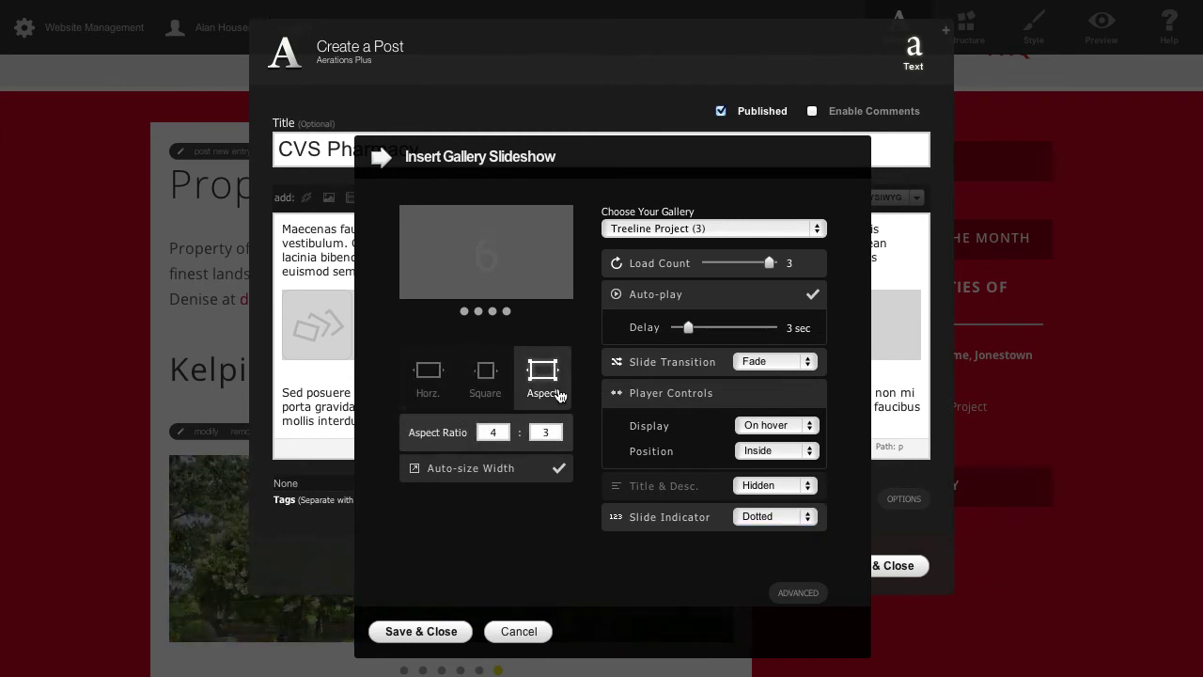
left_click(495, 433)
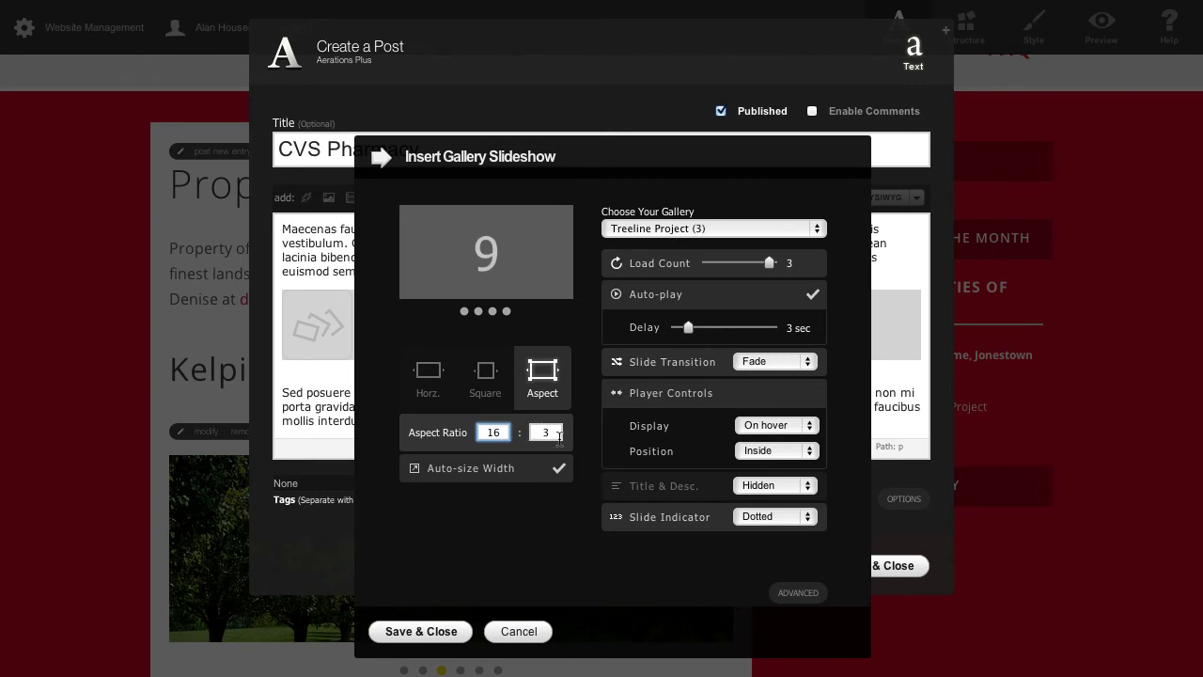
left_click(553, 433)
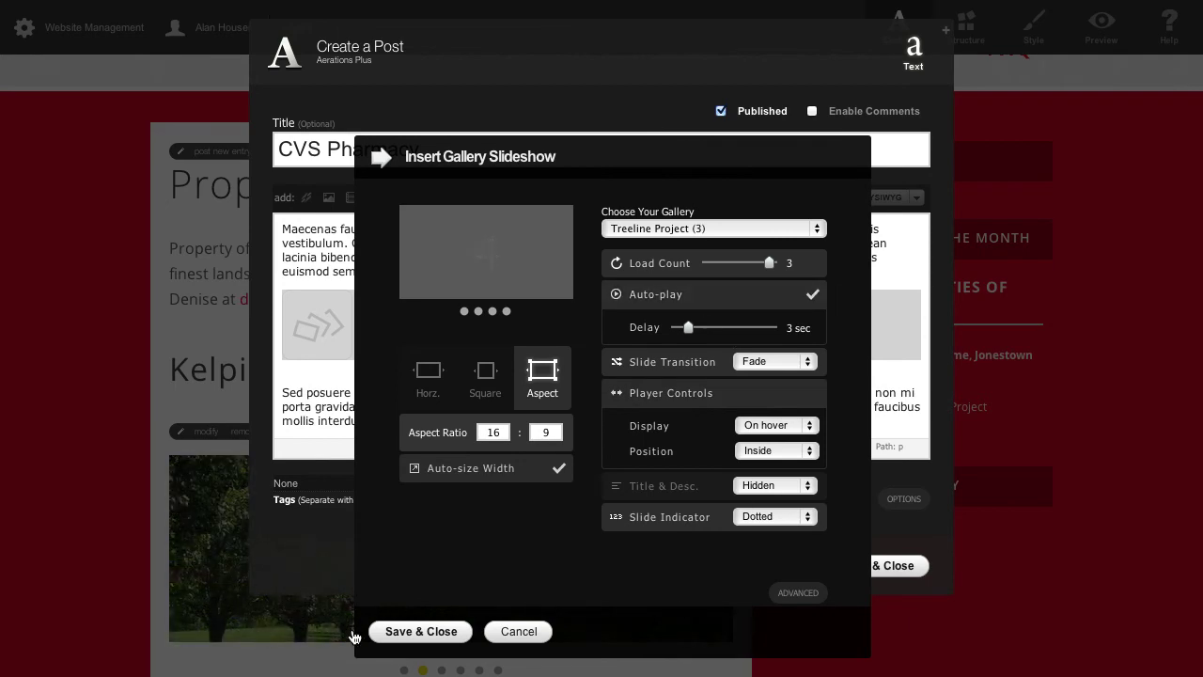
left_click(393, 632)
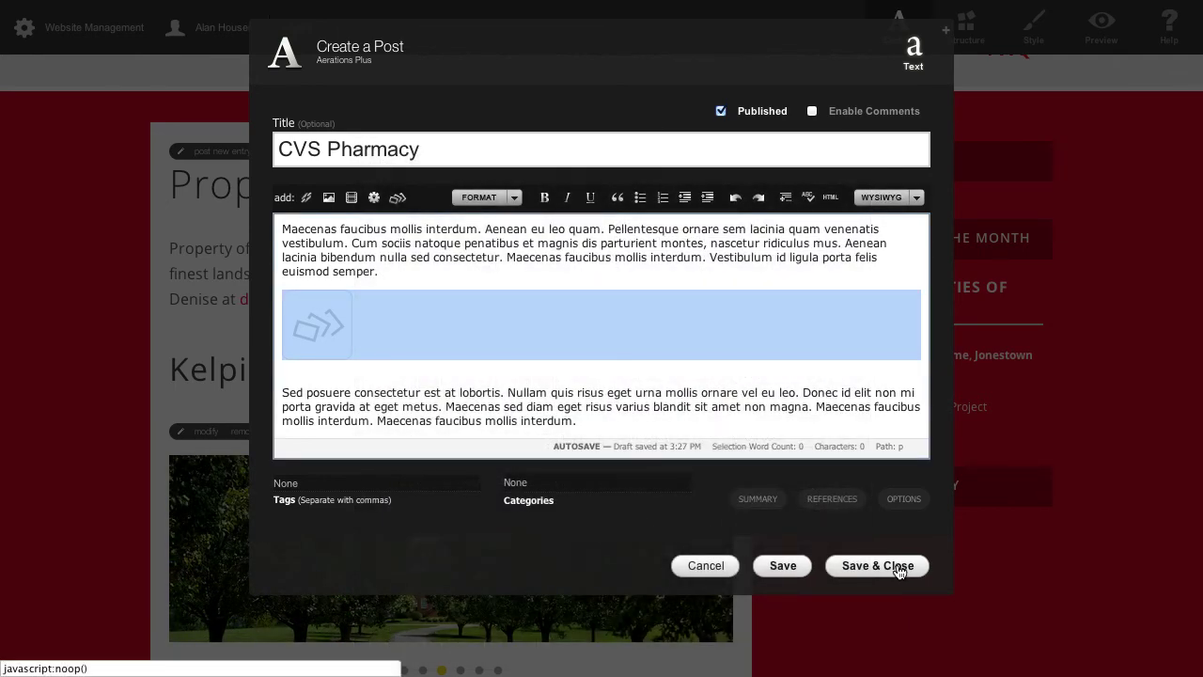
left_click(895, 569)
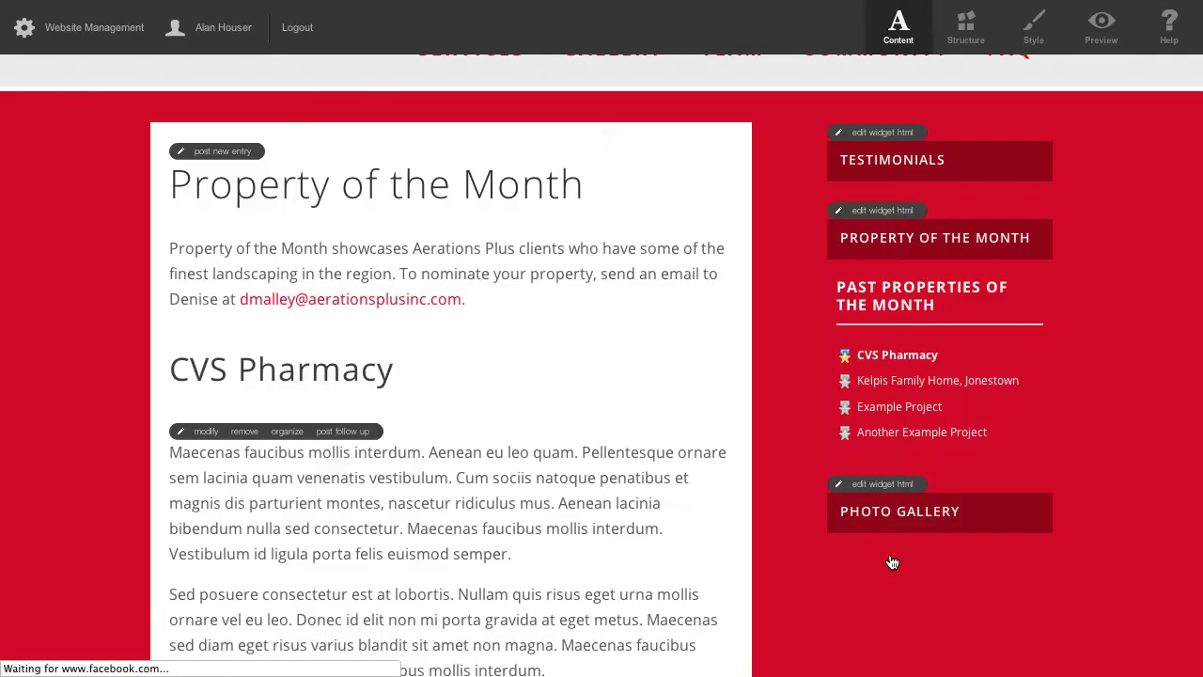
Reopen the CVS Pharmacy post's gallery slideshow, change its shape to Square and save both the slideshow and the post
scroll(794, 491, "down", 3)
scroll(794, 485, "down", 3)
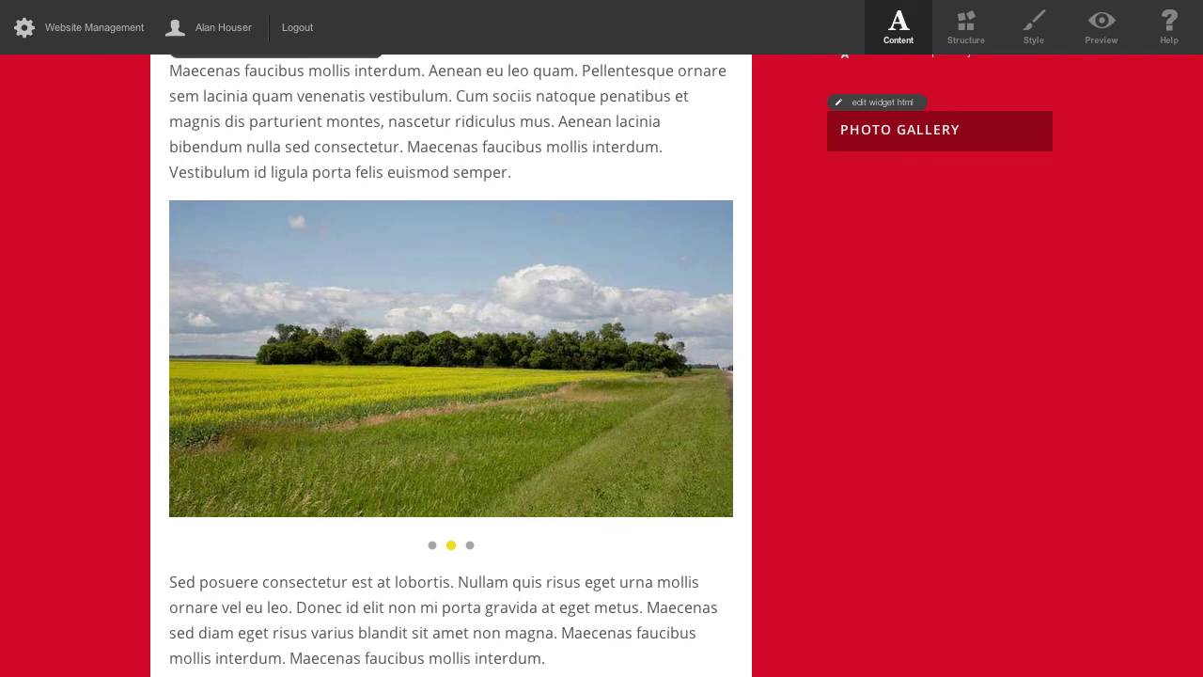
scroll(323, 243, "up", 3)
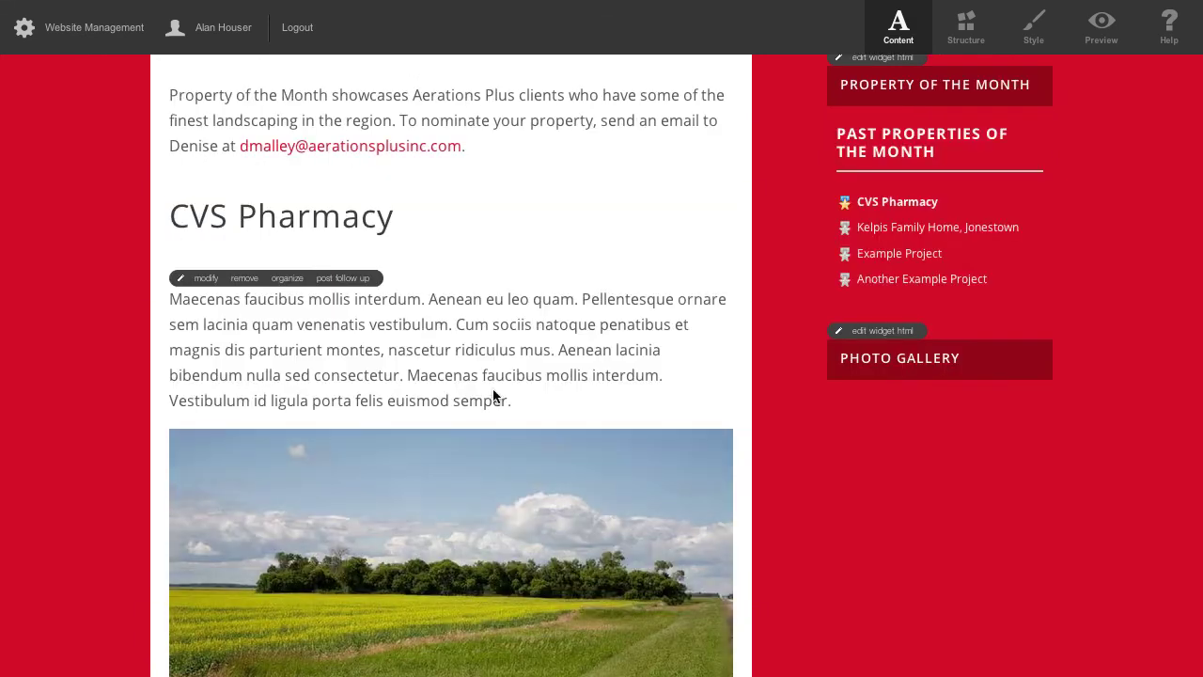
scroll(522, 380, "down", 1)
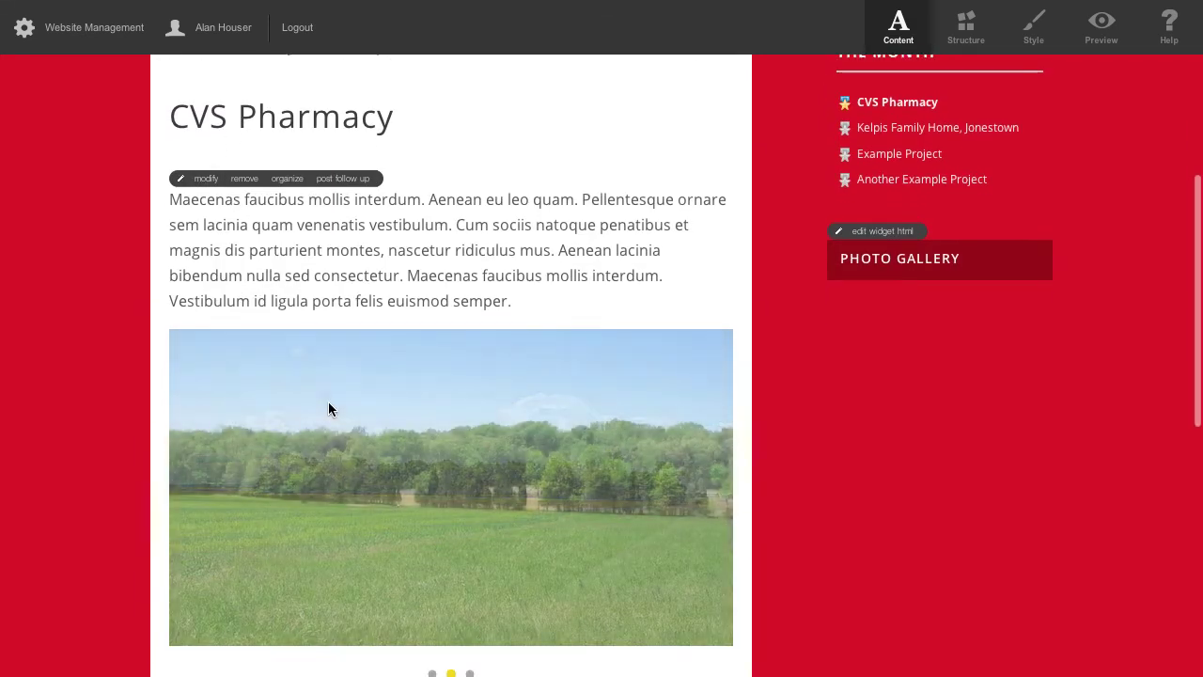
scroll(328, 409, "down", 1)
left_click(203, 59)
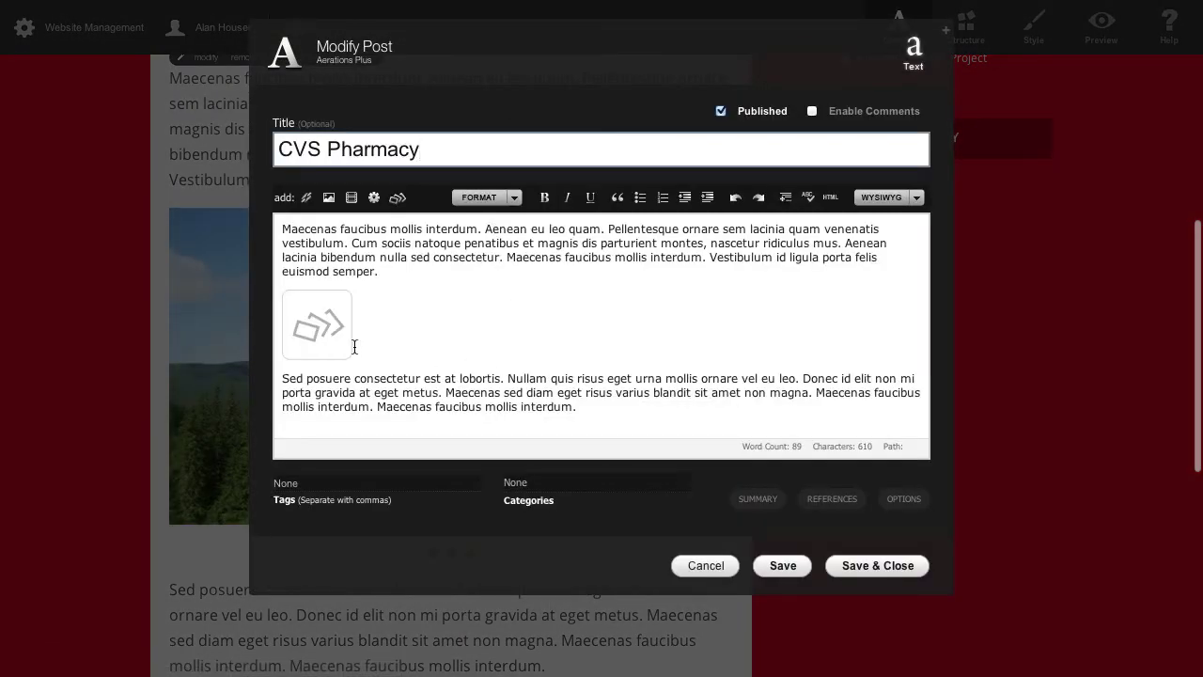
double_click(314, 317)
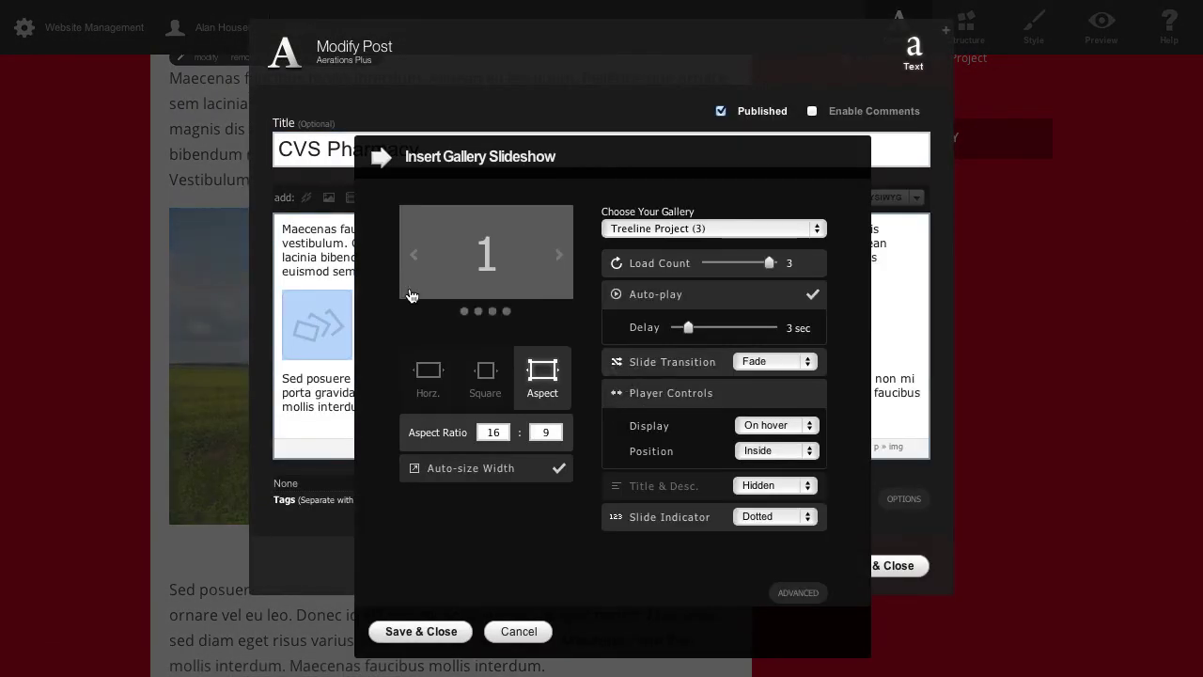
left_click(489, 380)
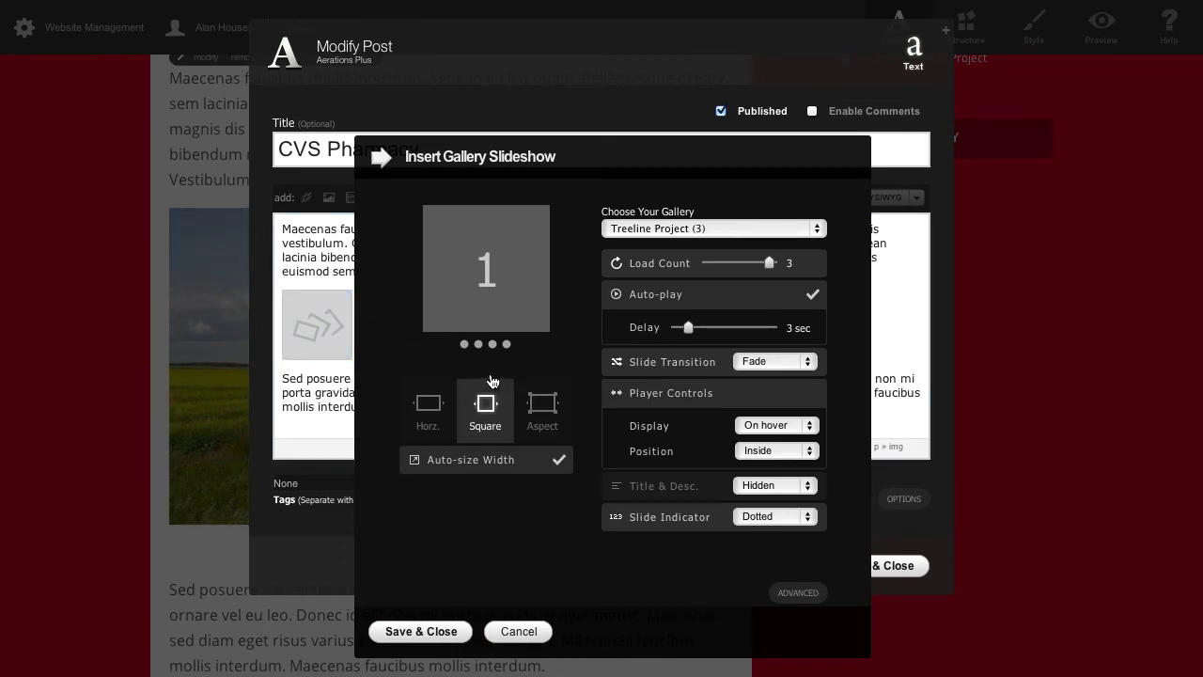
left_click(423, 631)
left_click(893, 567)
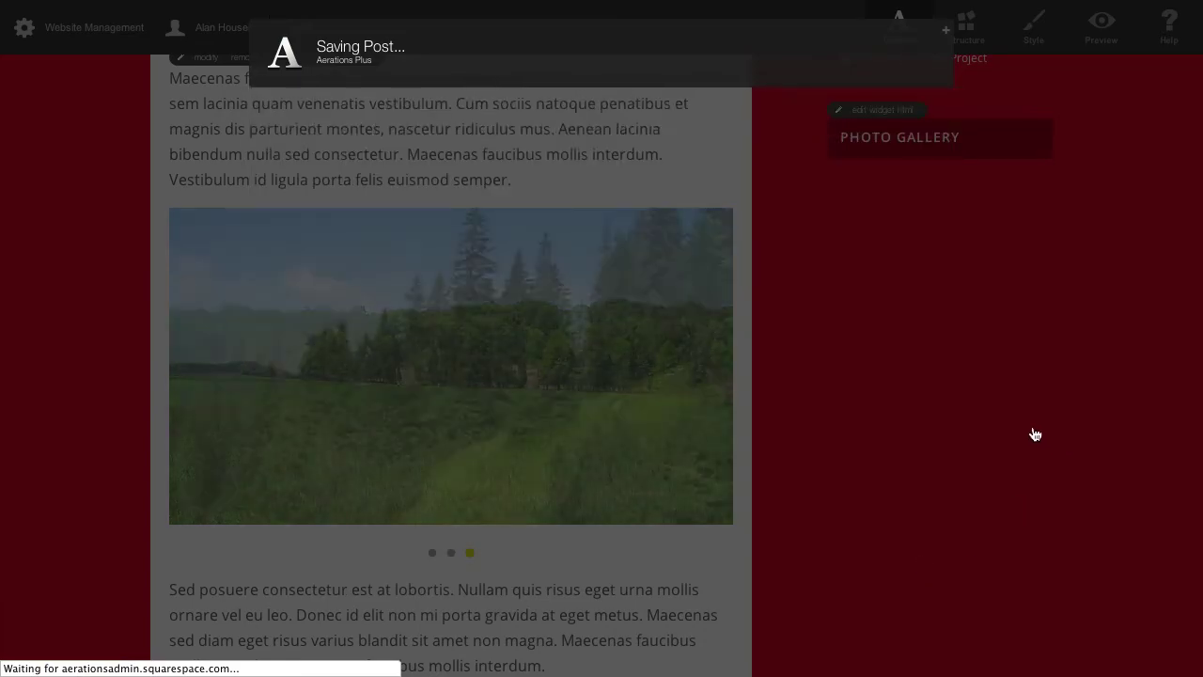
Switch to Preview mode and examine how the square slideshow looks in the CVS Pharmacy post
scroll(1006, 360, "down", 2)
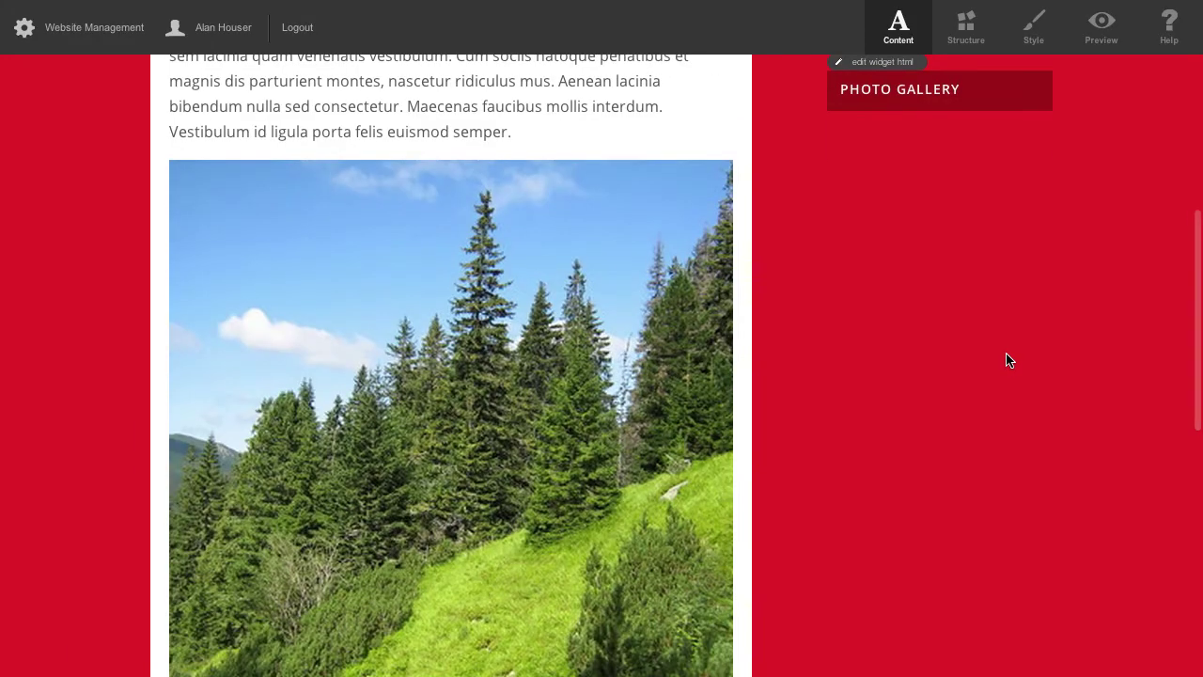
scroll(1006, 360, "up", 1)
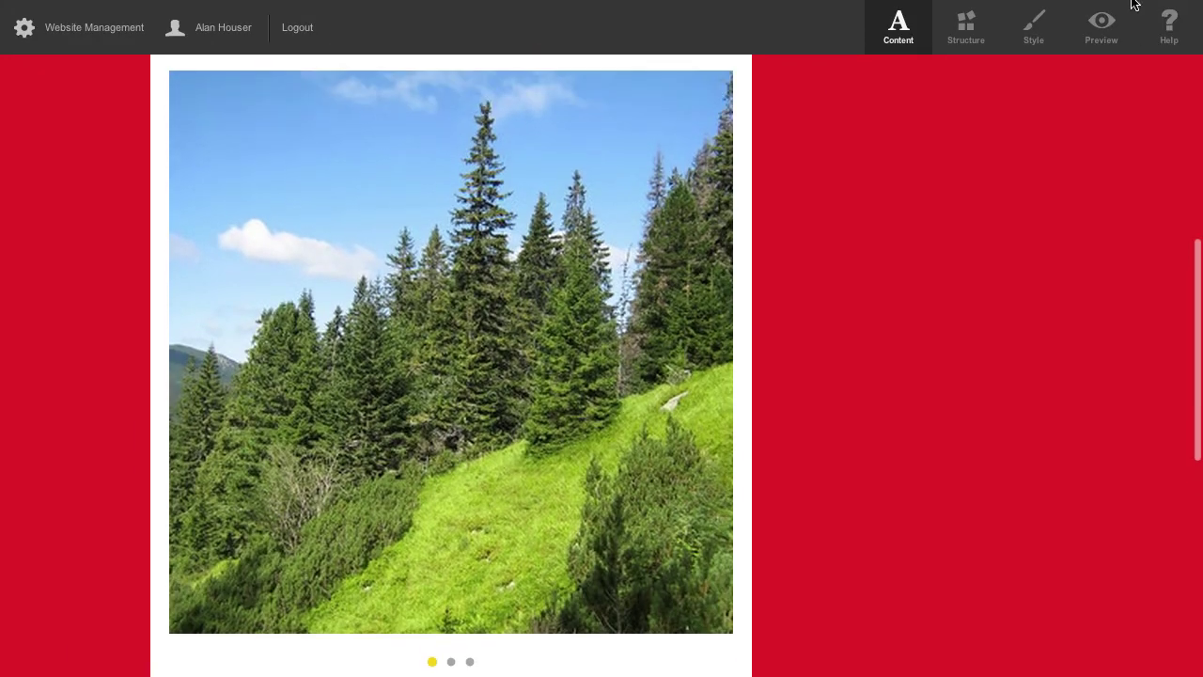
left_click(1102, 27)
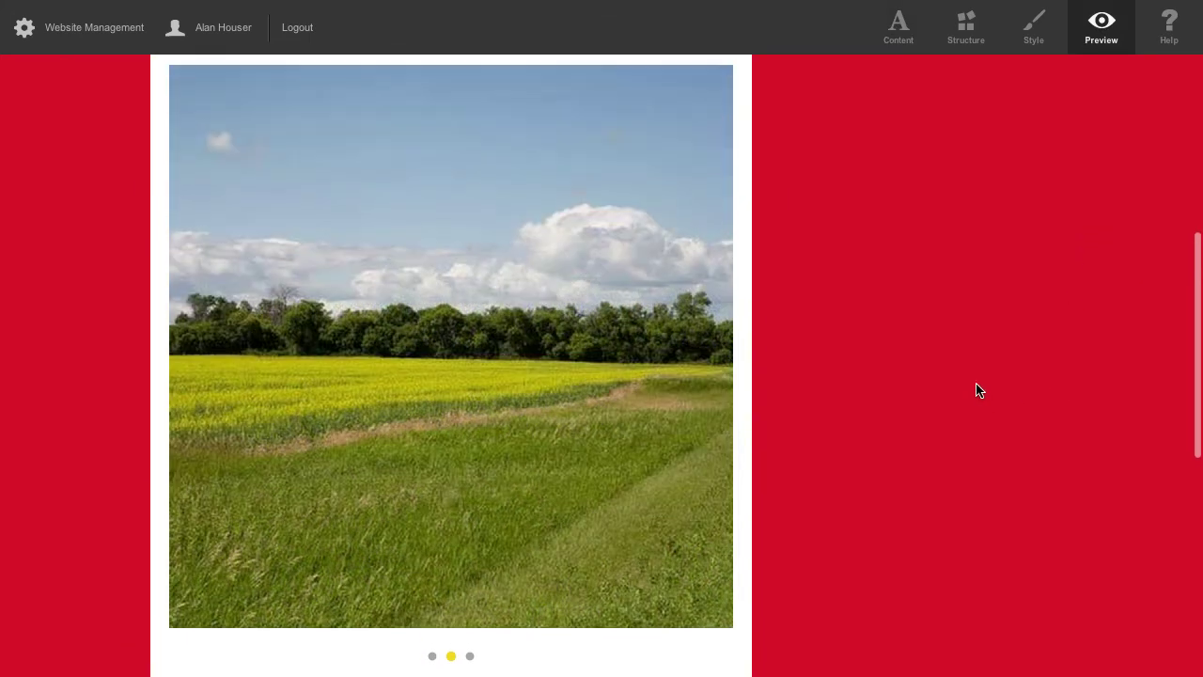
scroll(978, 390, "up", 1)
scroll(978, 389, "down", 1)
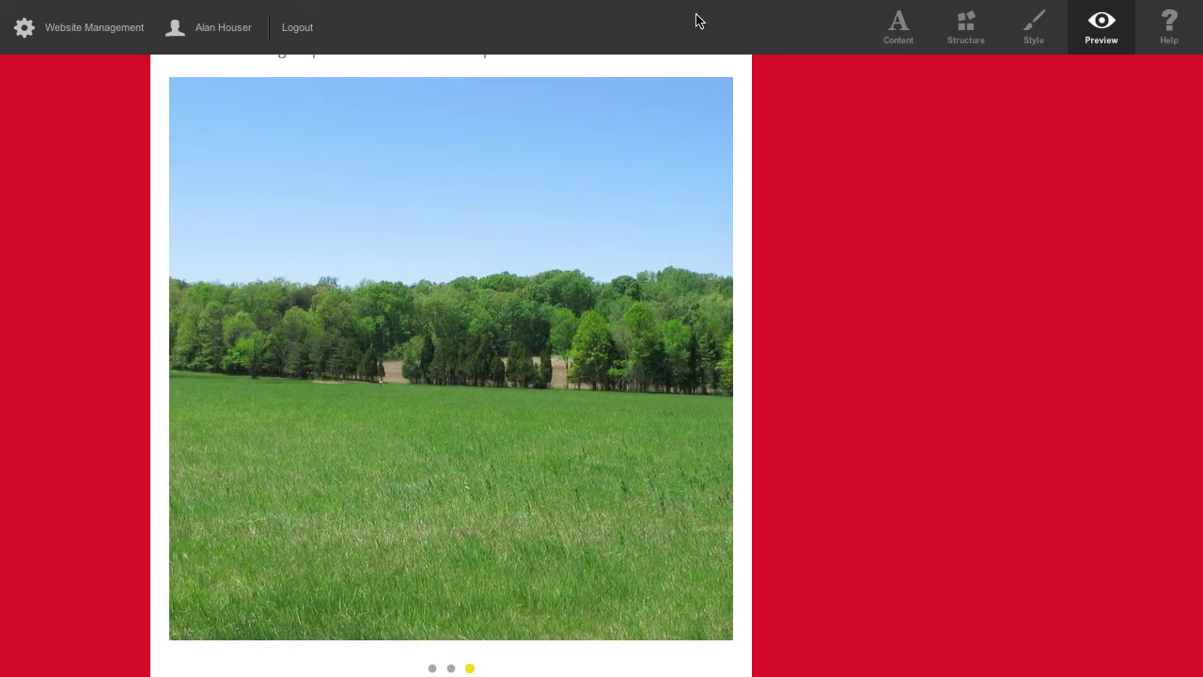
scroll(793, 295, "up", 5)
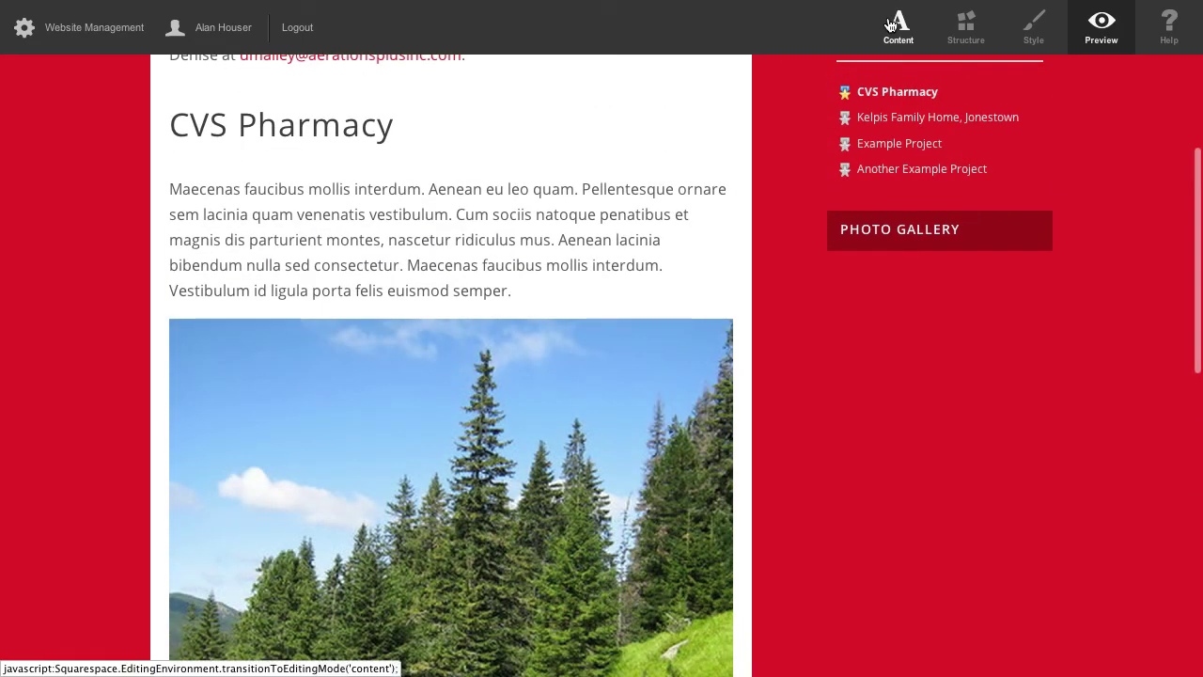
Return to Content mode, change the CVS Pharmacy post's slideshow shape to Horz. and save the slideshow and post
left_click(891, 26)
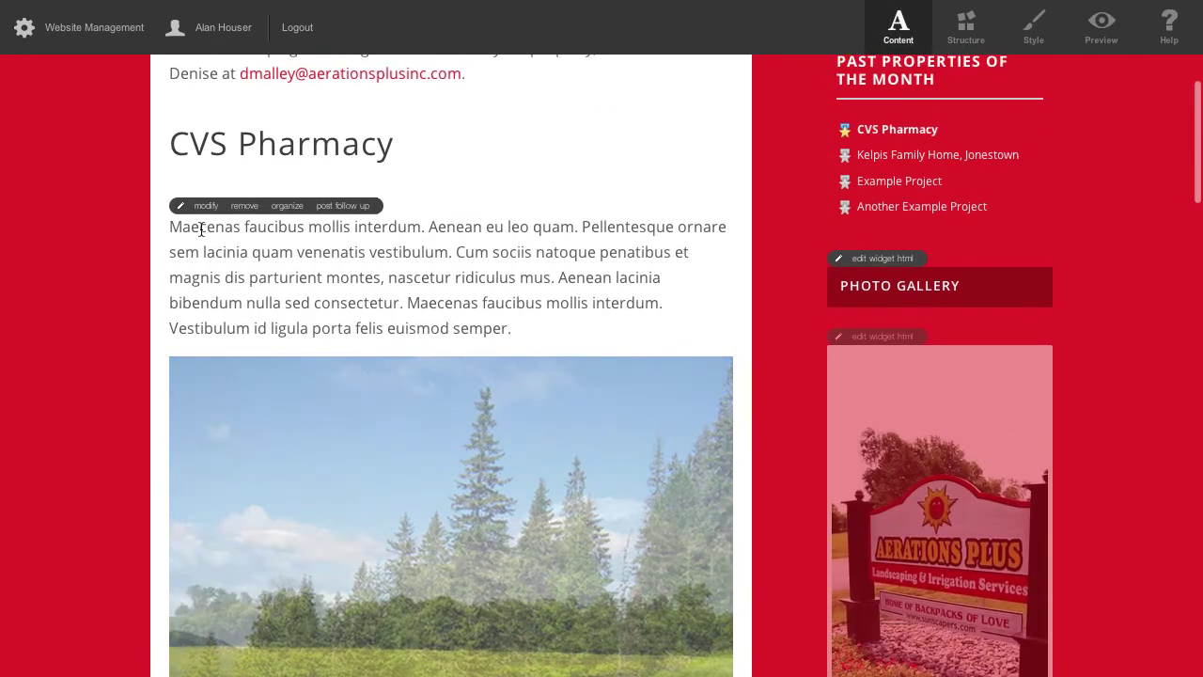
left_click(203, 206)
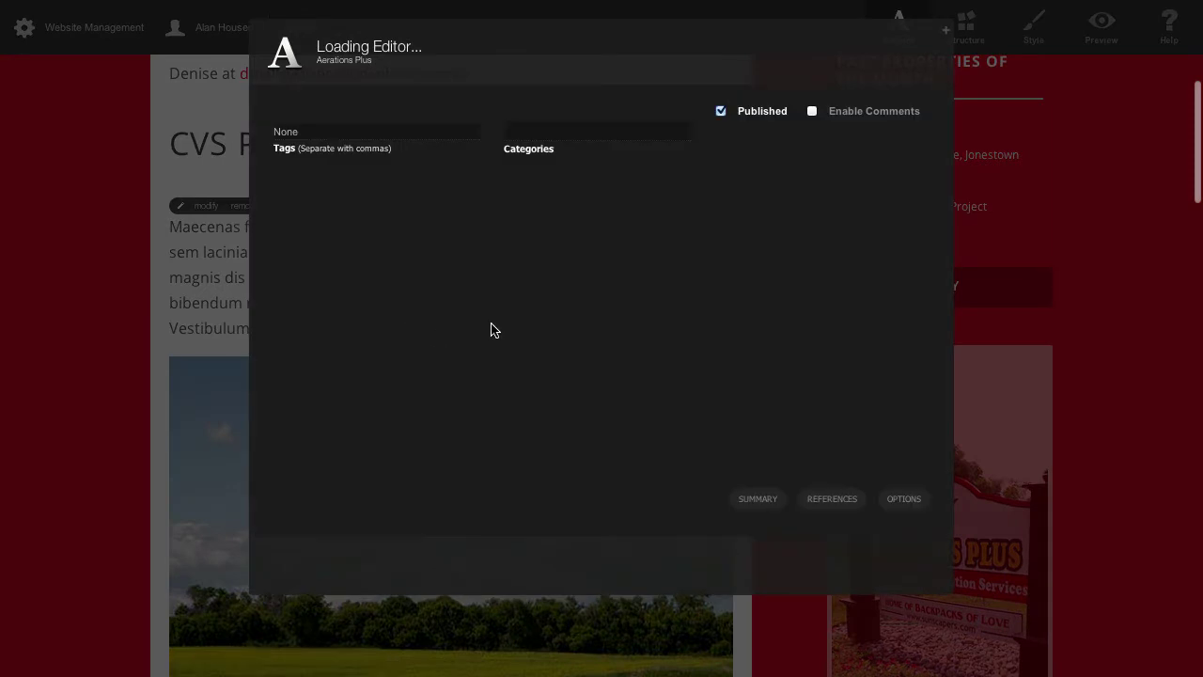
left_click(328, 319)
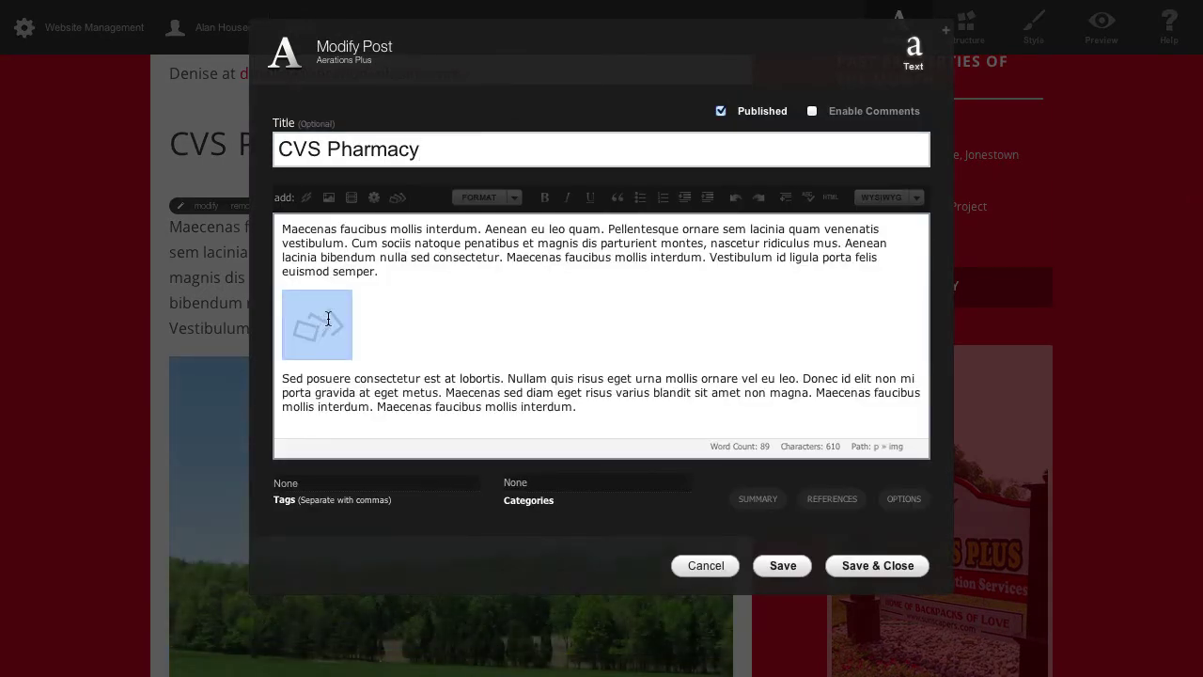
double_click(328, 320)
left_click(532, 415)
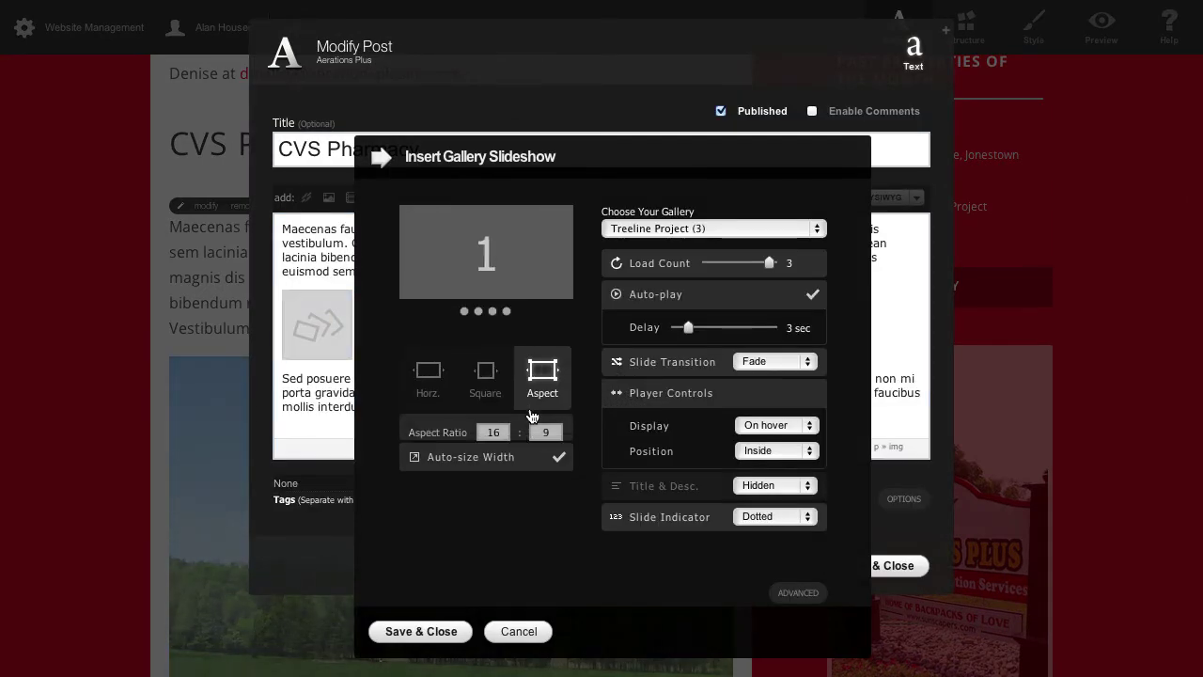
left_click(427, 375)
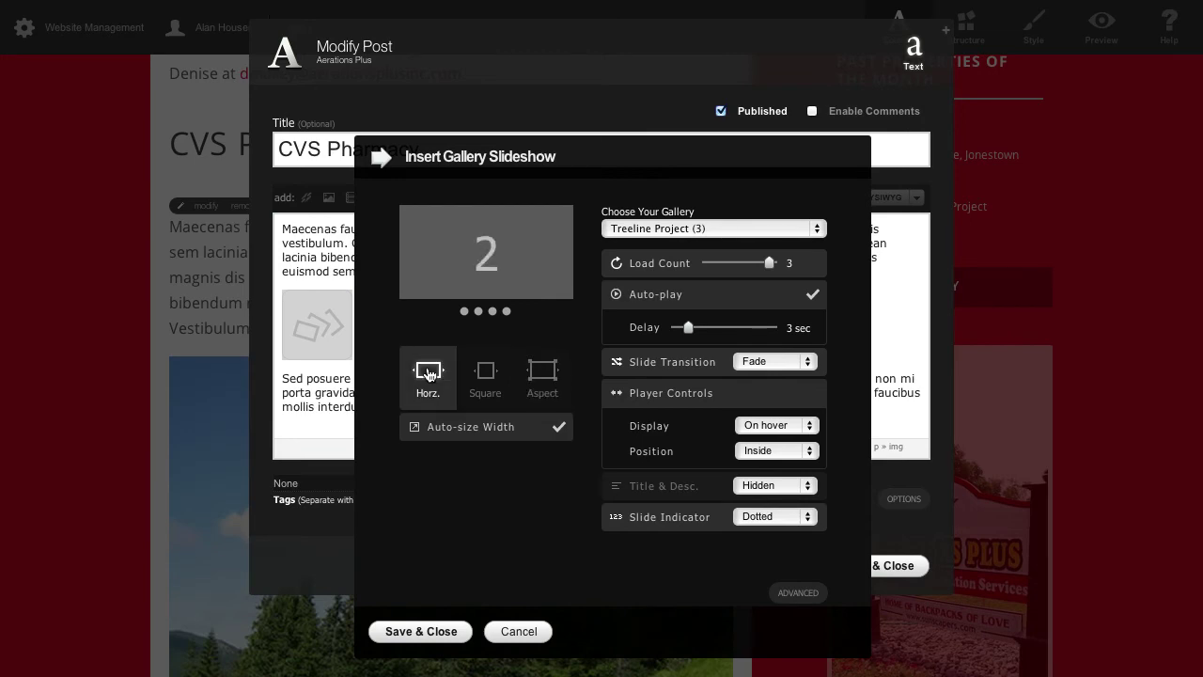
left_click(432, 629)
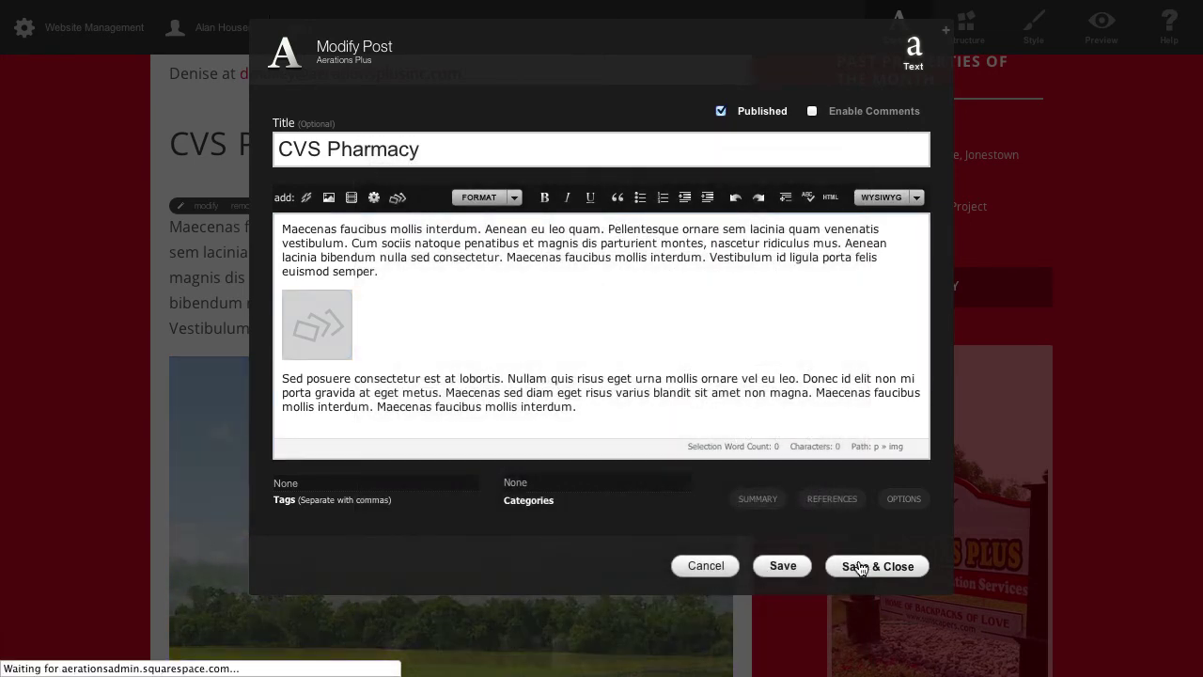
left_click(860, 567)
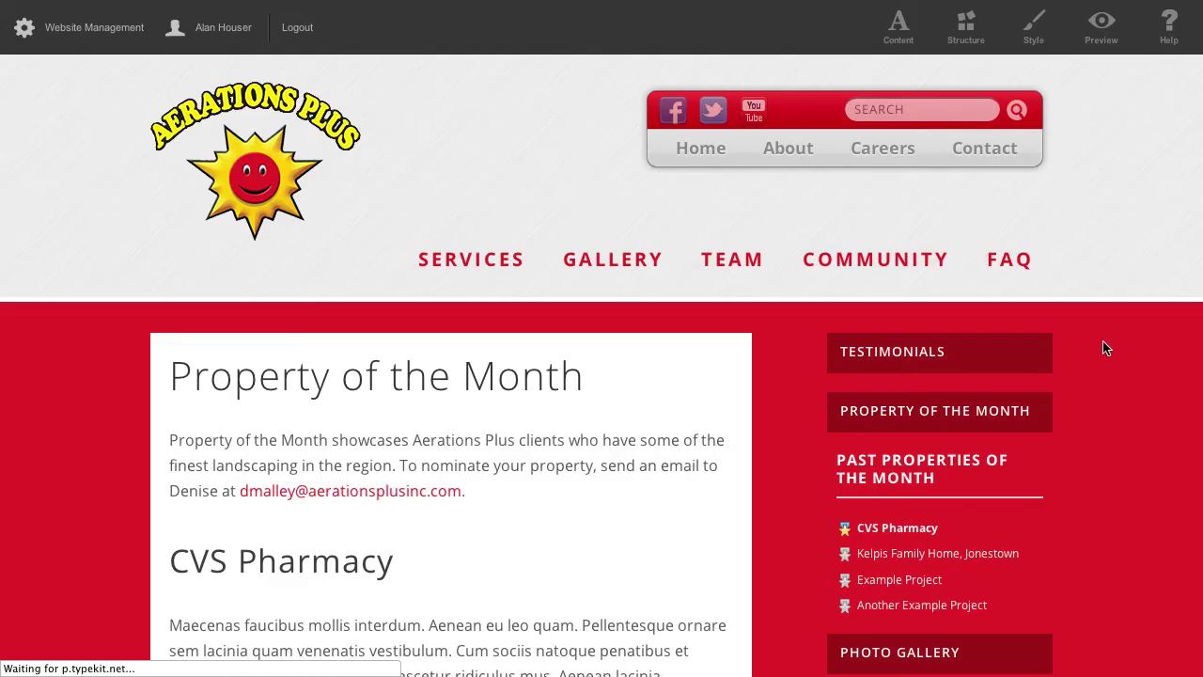
scroll(1101, 347, "down", 6)
scroll(1105, 348, "up", 1)
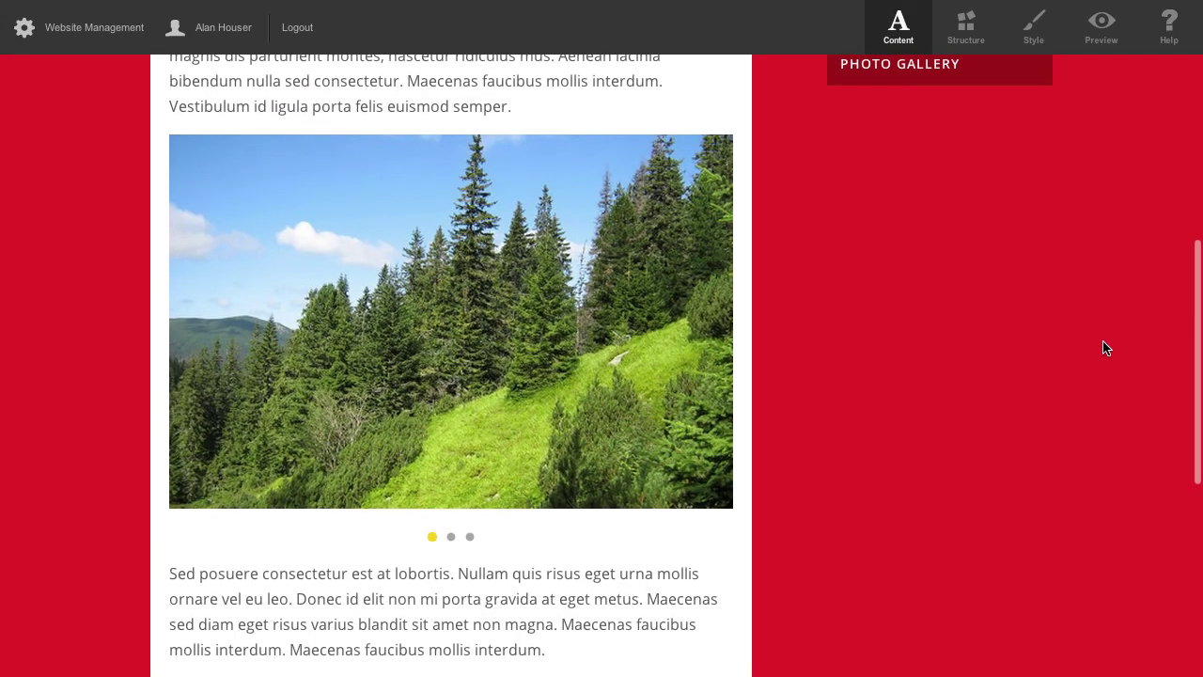
scroll(1104, 347, "up", 2)
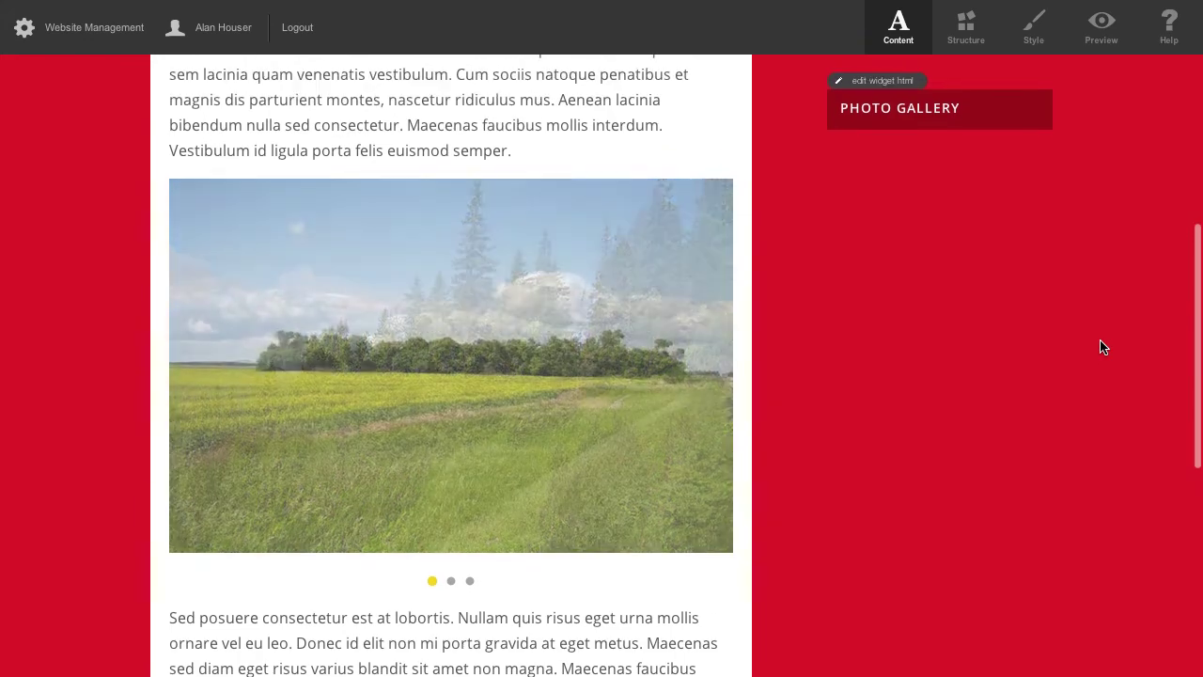
scroll(1002, 304, "up", 3)
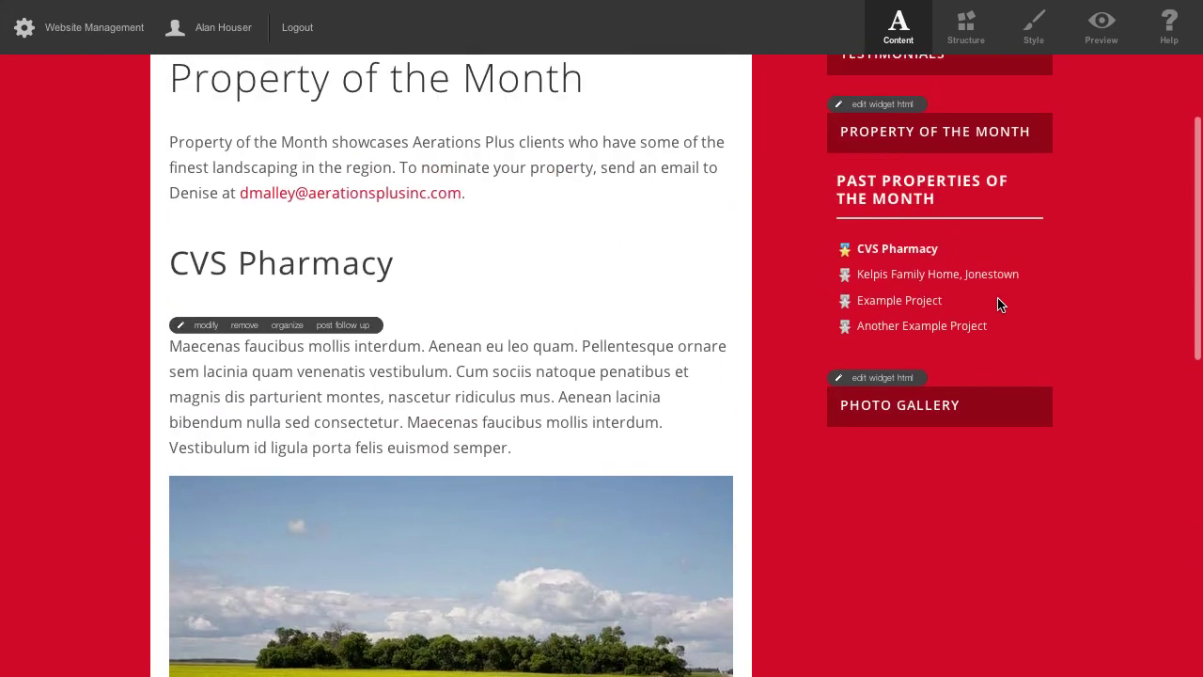
Reopen the CVS Pharmacy post and delete its gallery slideshow, leaving an empty line between the two paragraphs
left_click(200, 327)
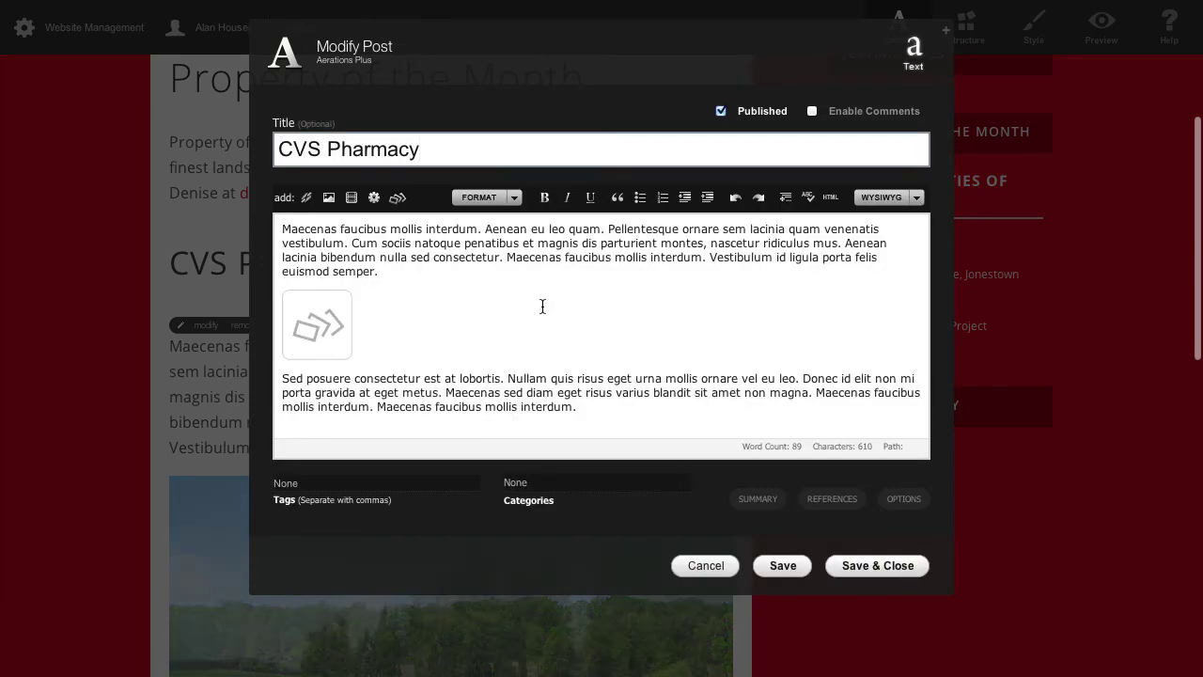
left_click(536, 274)
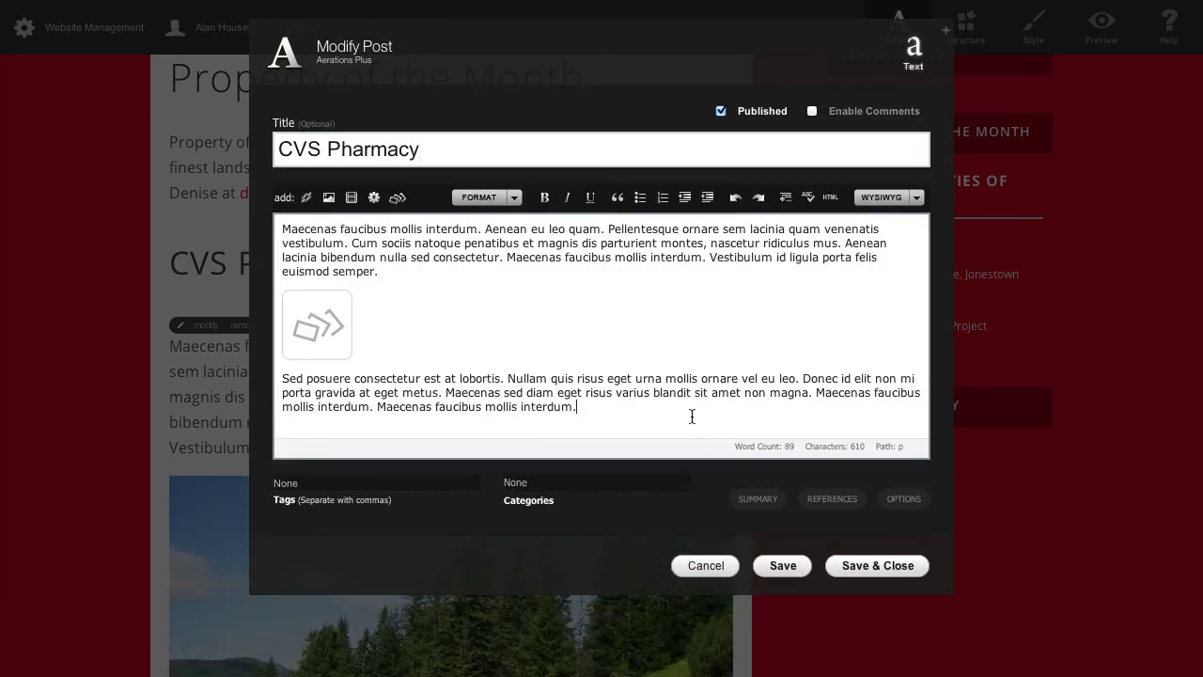
key("Return")
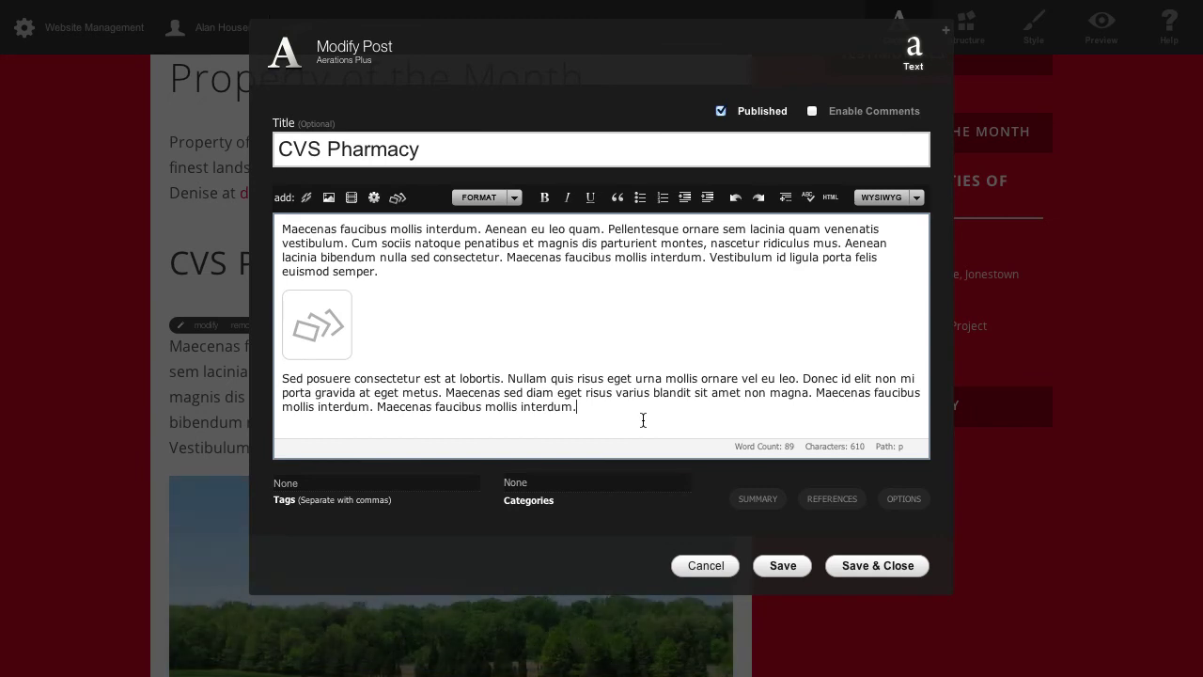
key("Return")
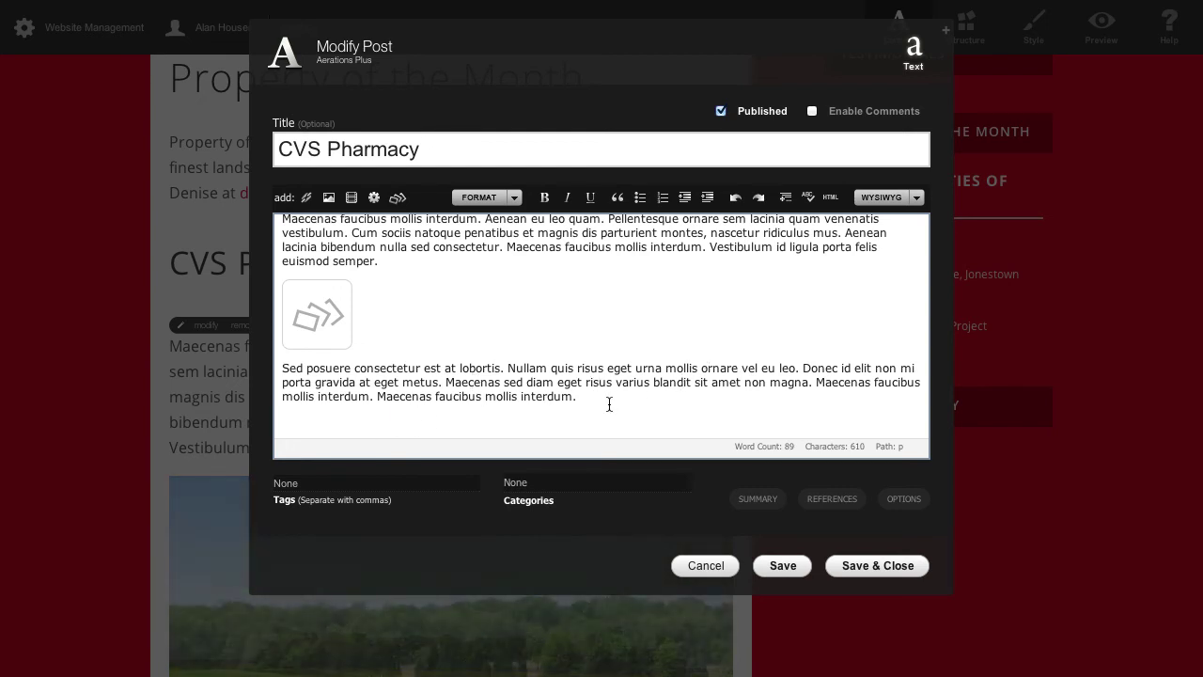
key("BackSpace")
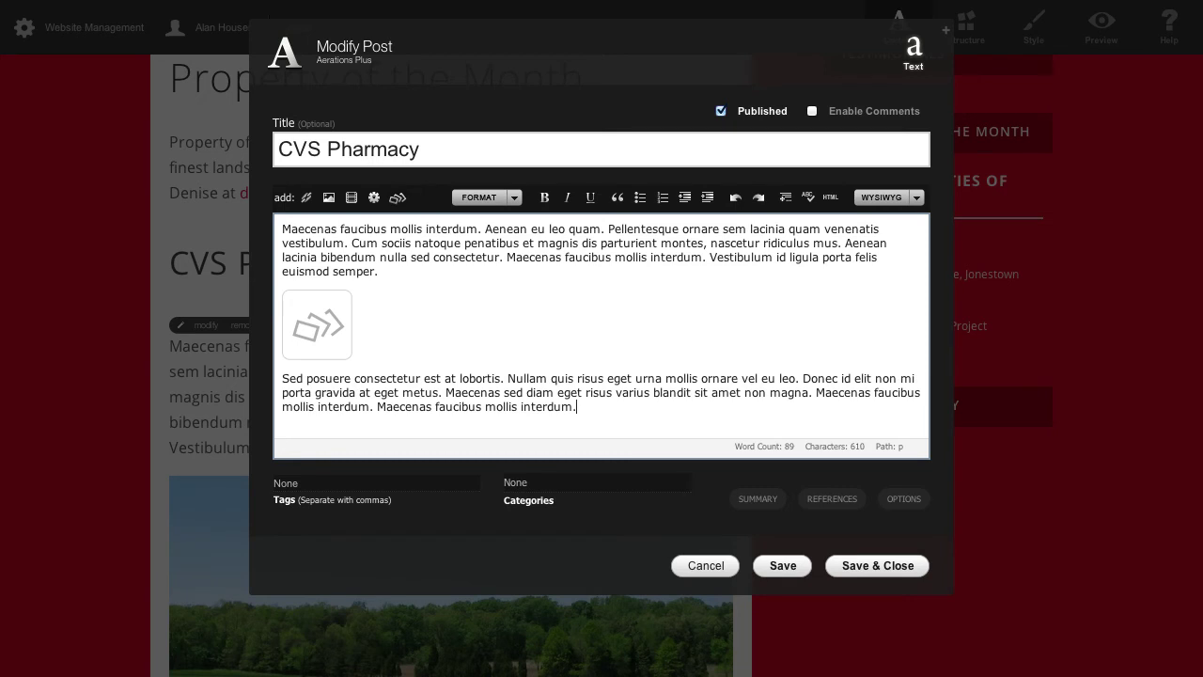
left_click(329, 326)
left_click(438, 322)
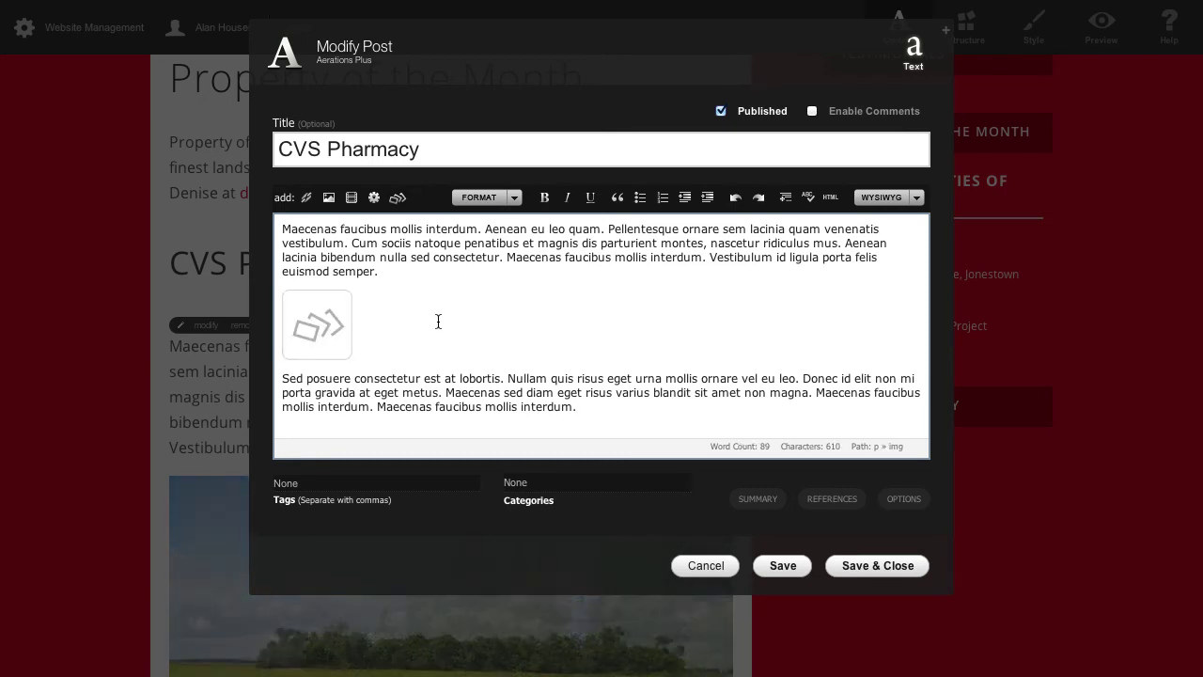
key("BackSpace")
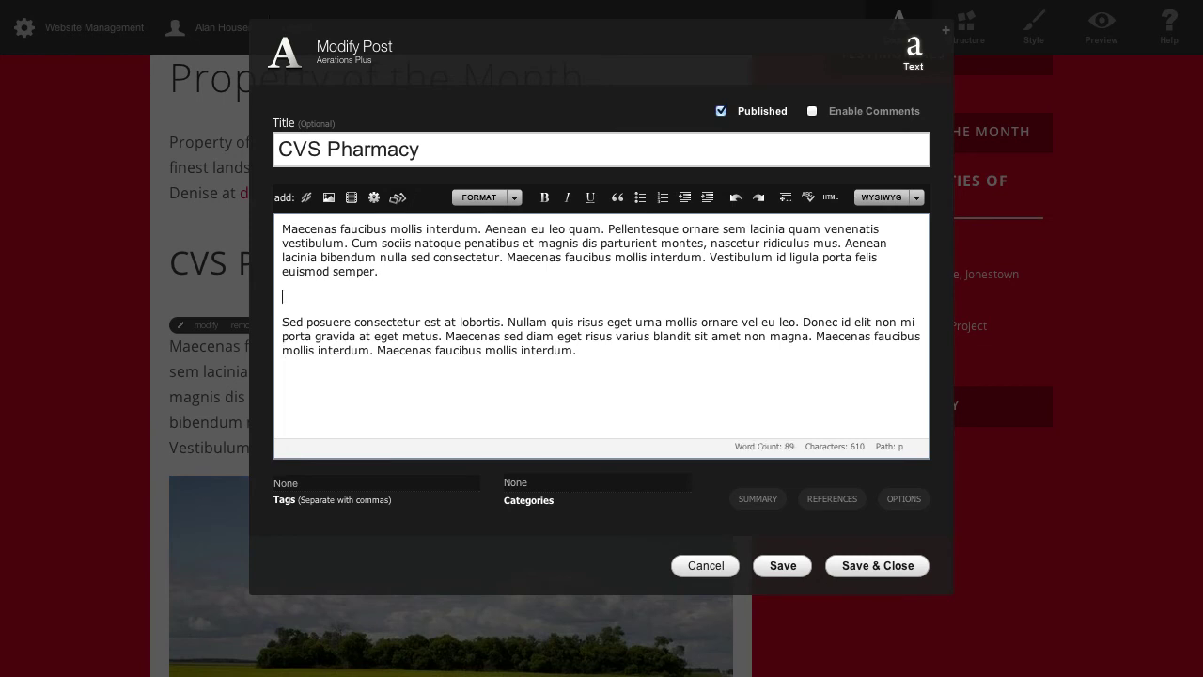
key("BackSpace")
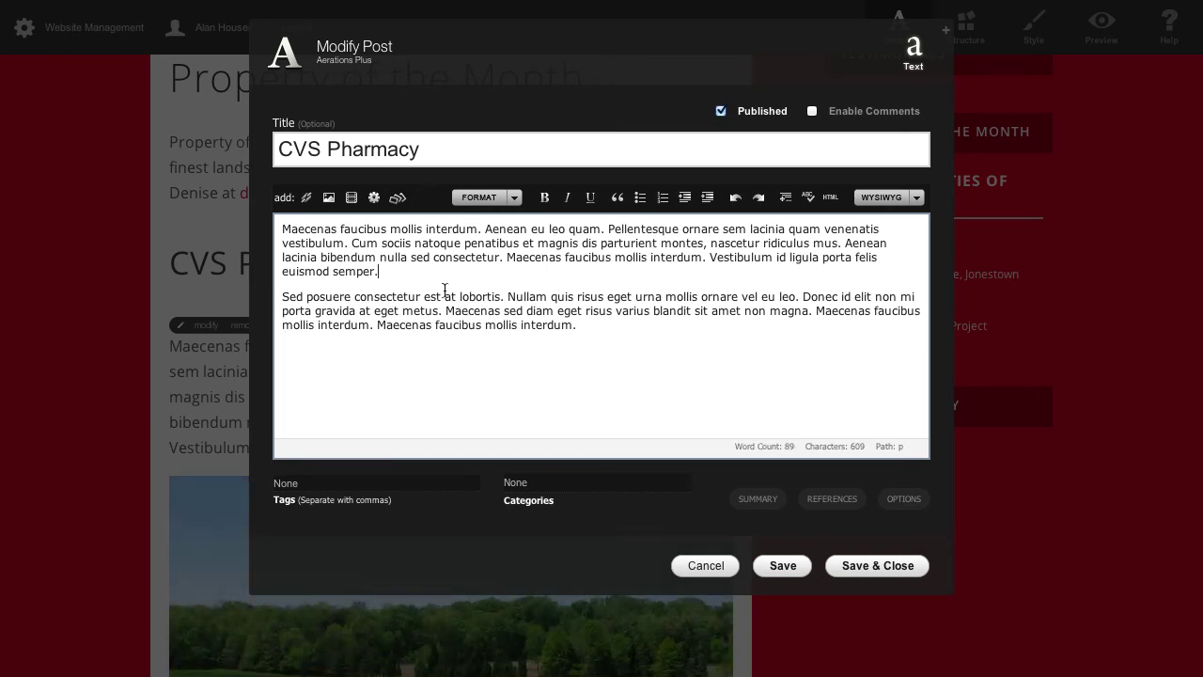
key("Return")
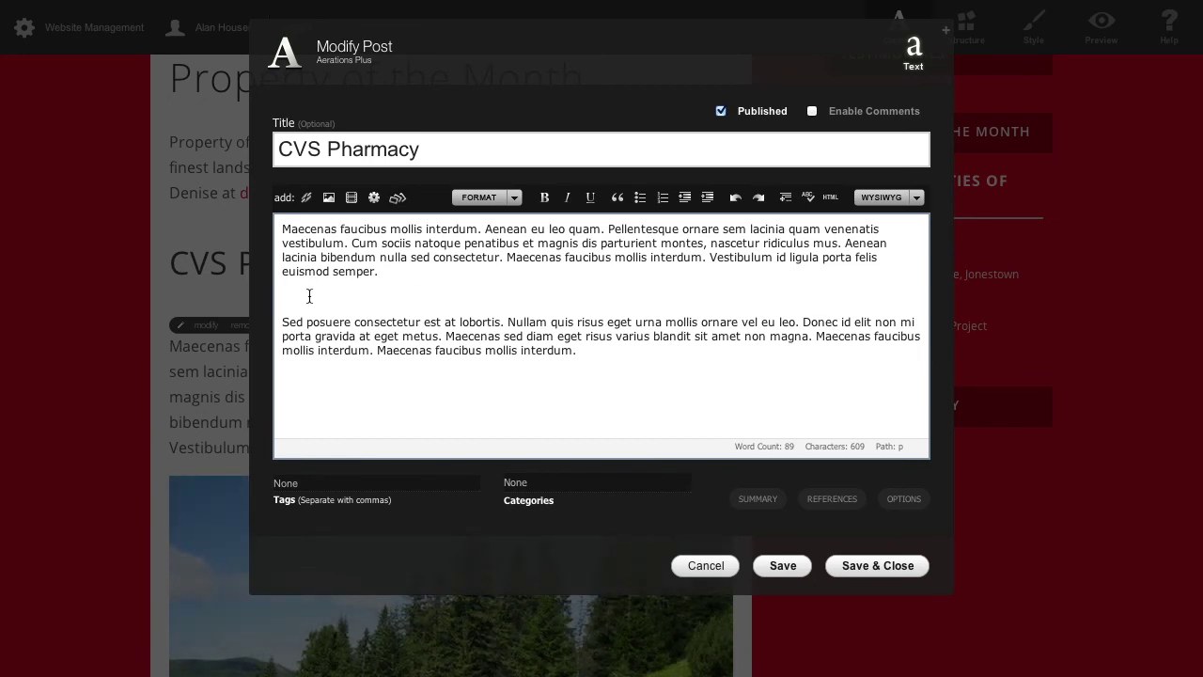
Upload 18379662.jpeg from the Aerations Demo folder as an image between the post's two paragraphs, using General Storage
left_click(329, 199)
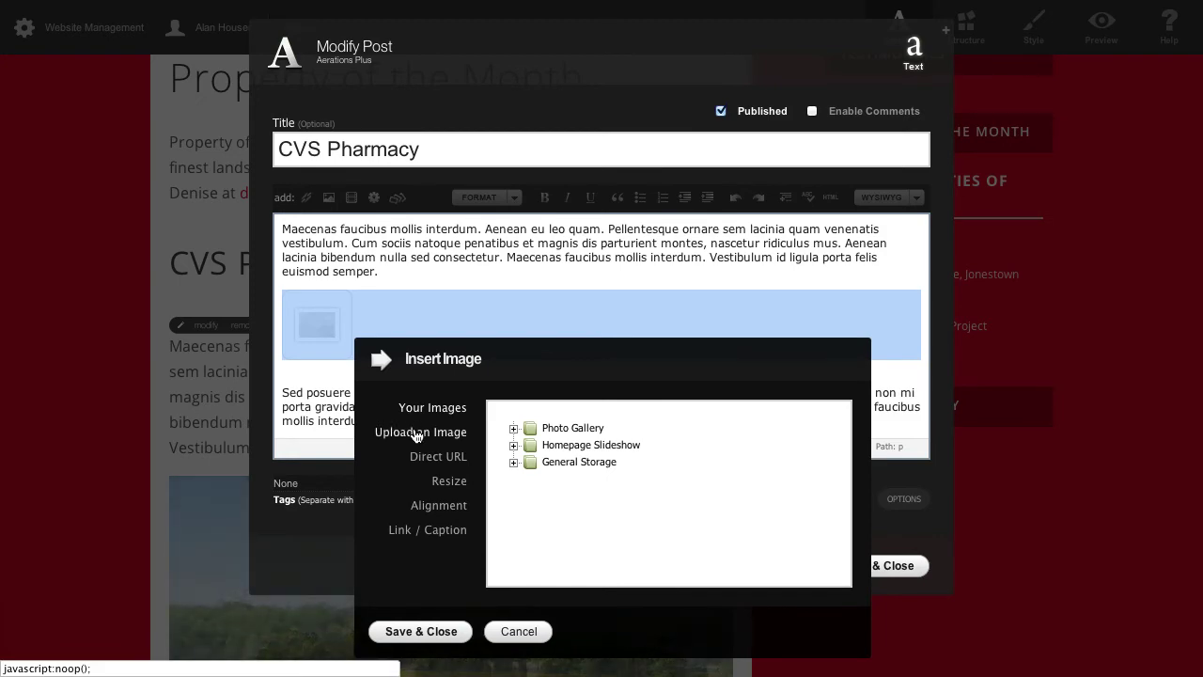
left_click(415, 432)
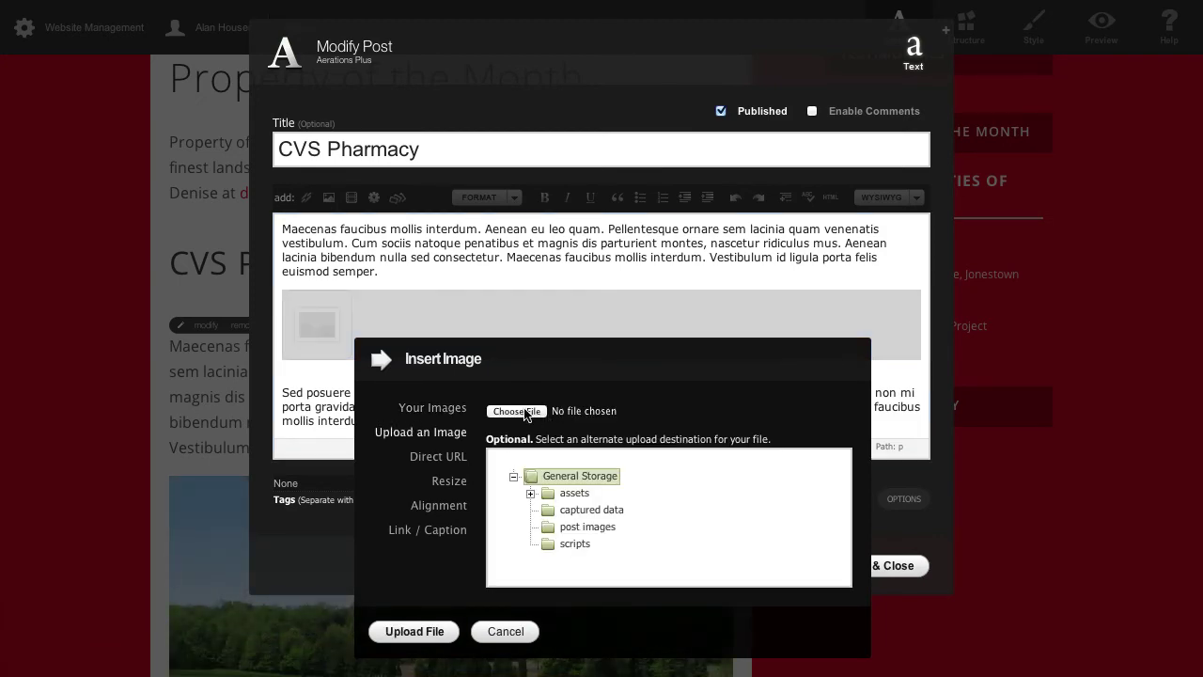
left_click(516, 411)
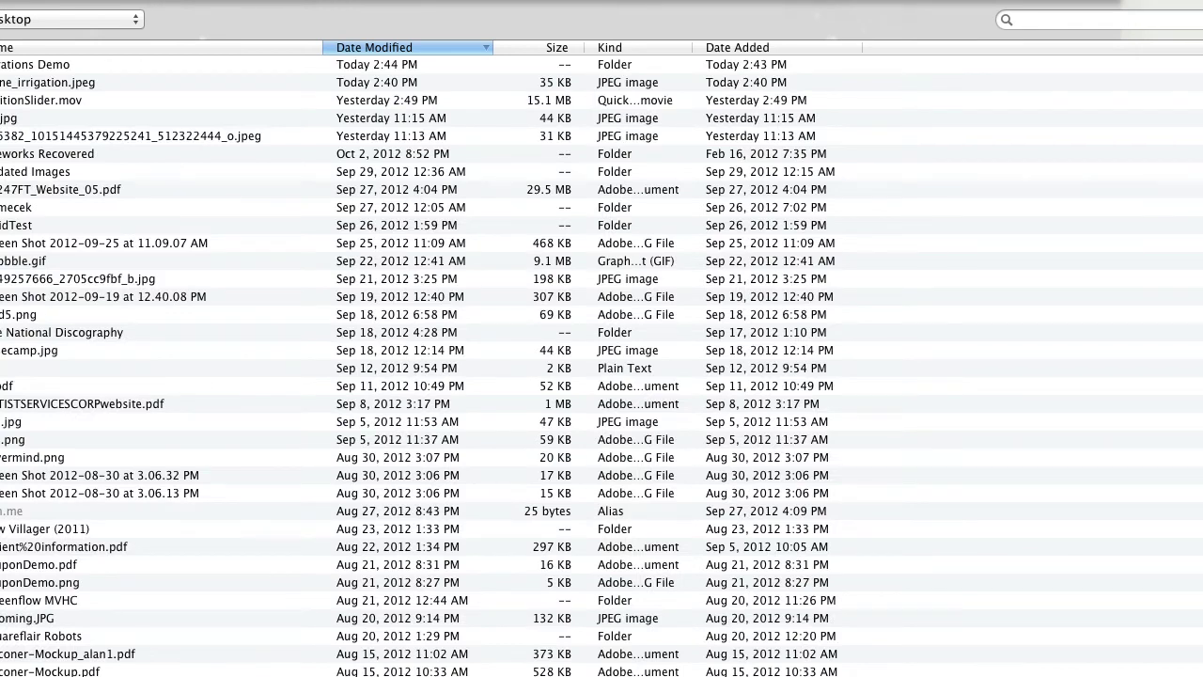
double_click(34, 65)
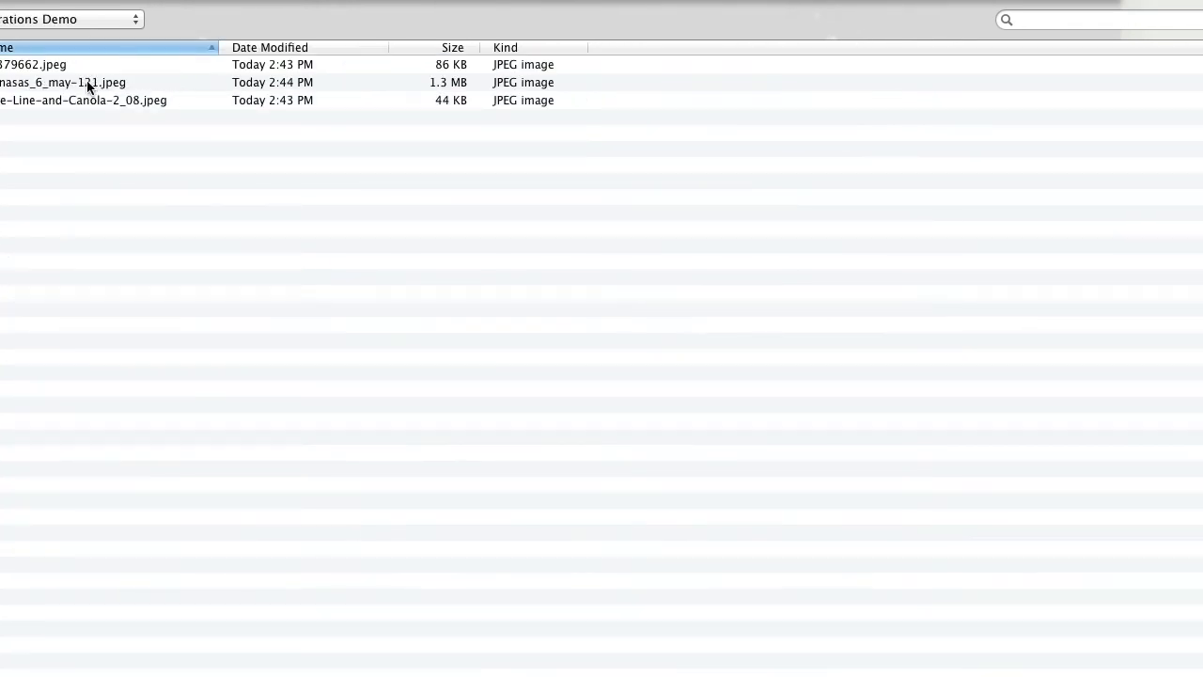
left_click(90, 87)
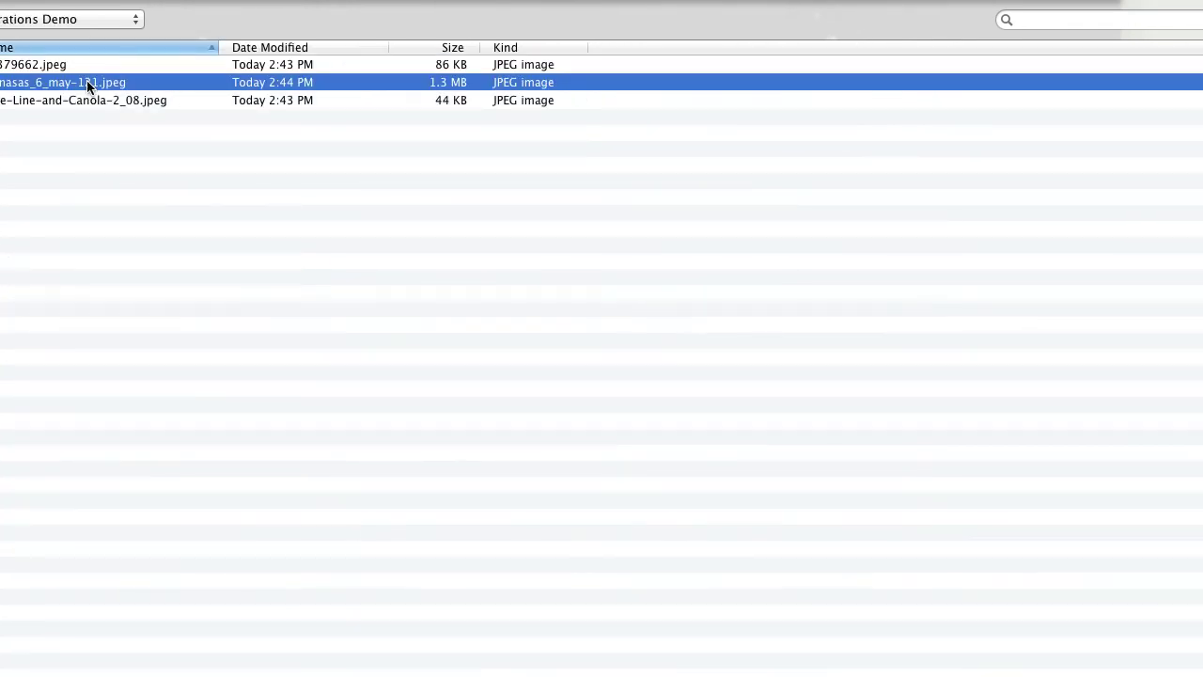
left_click(37, 66)
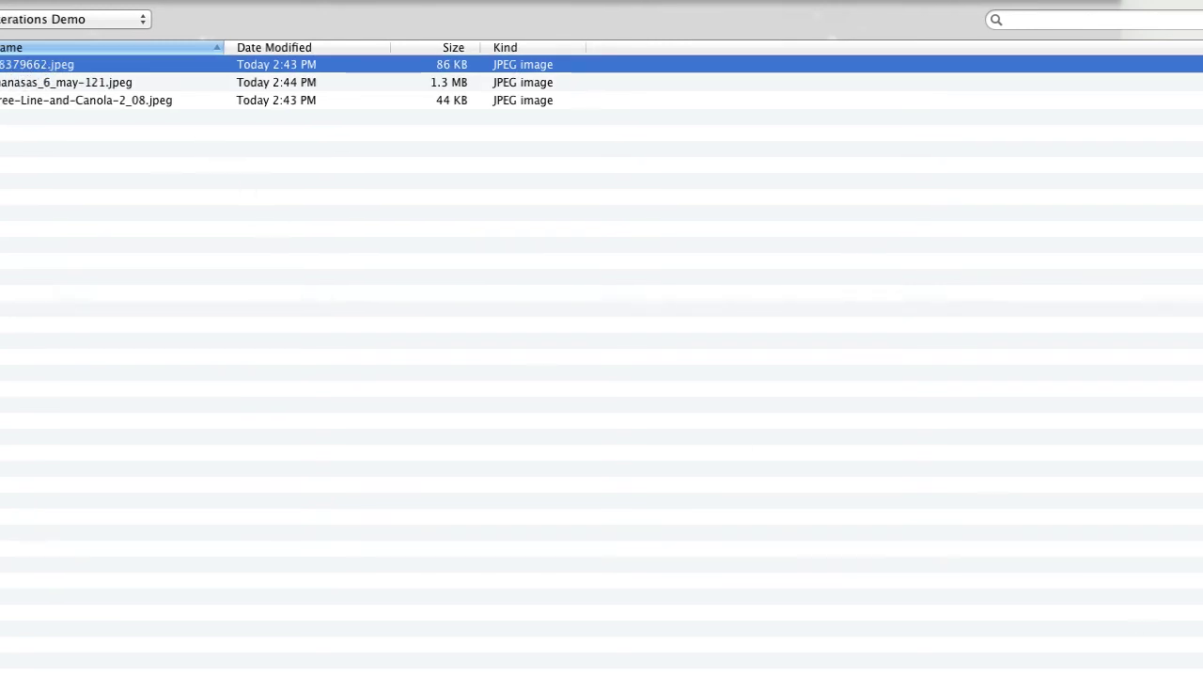
key("Return")
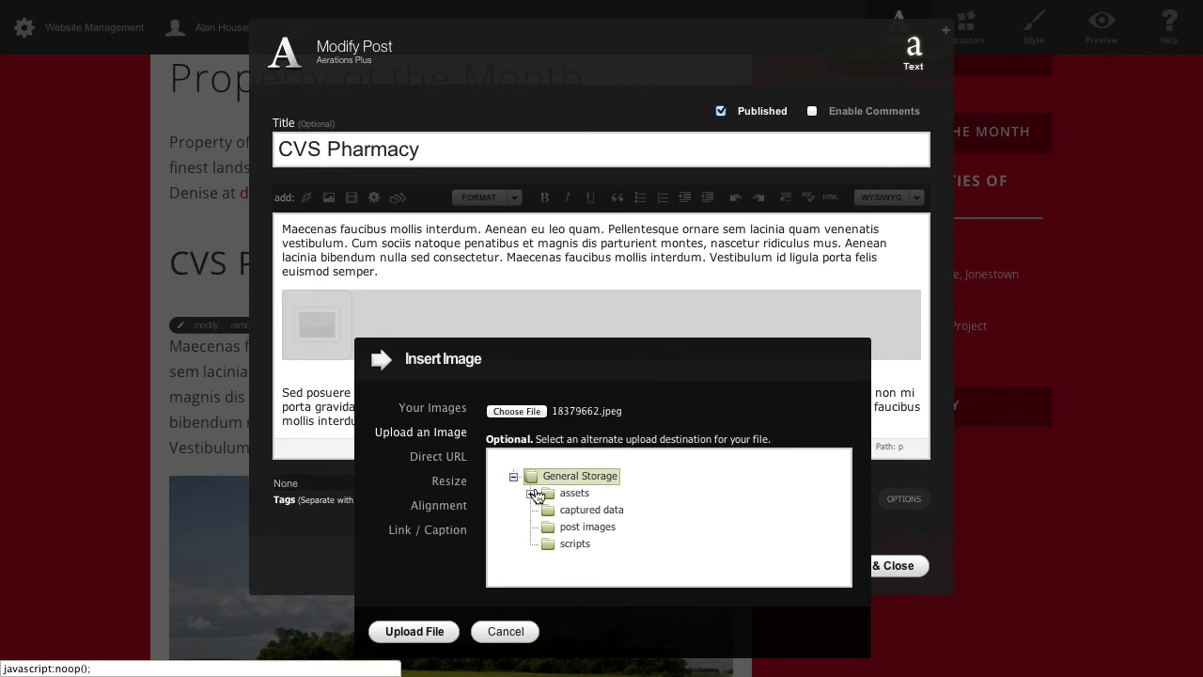
left_click(413, 633)
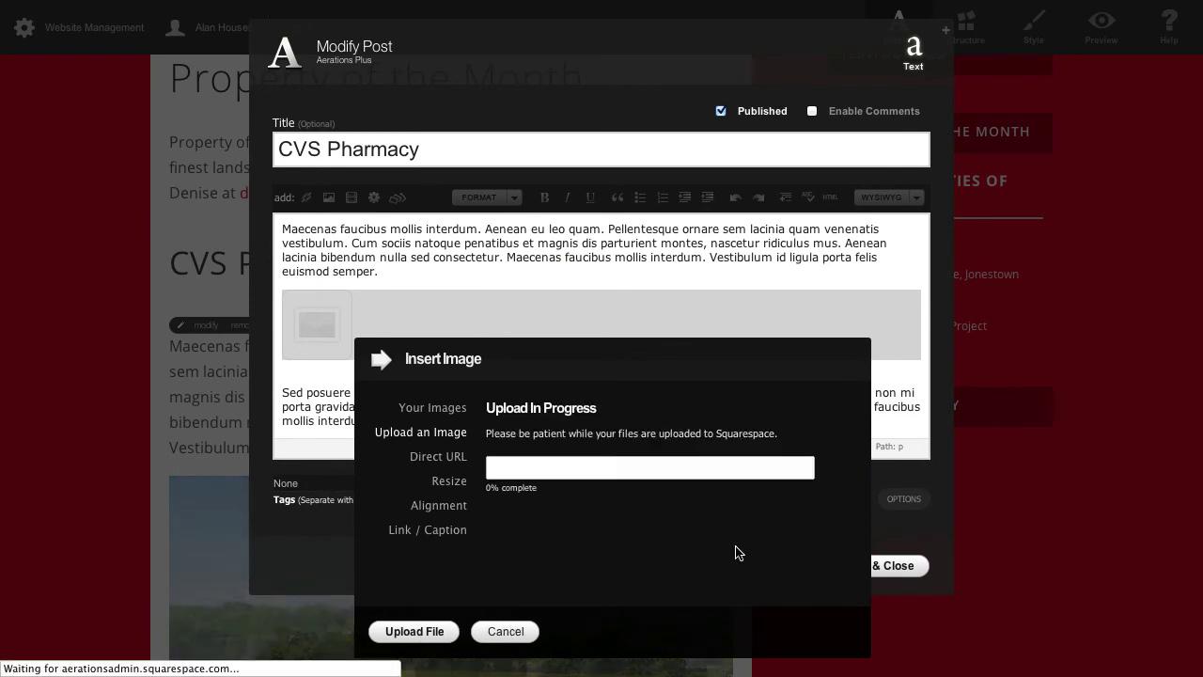
Set the uploaded image's width to 500 px, save the image, and save and close the CVS Pharmacy post
type("500")
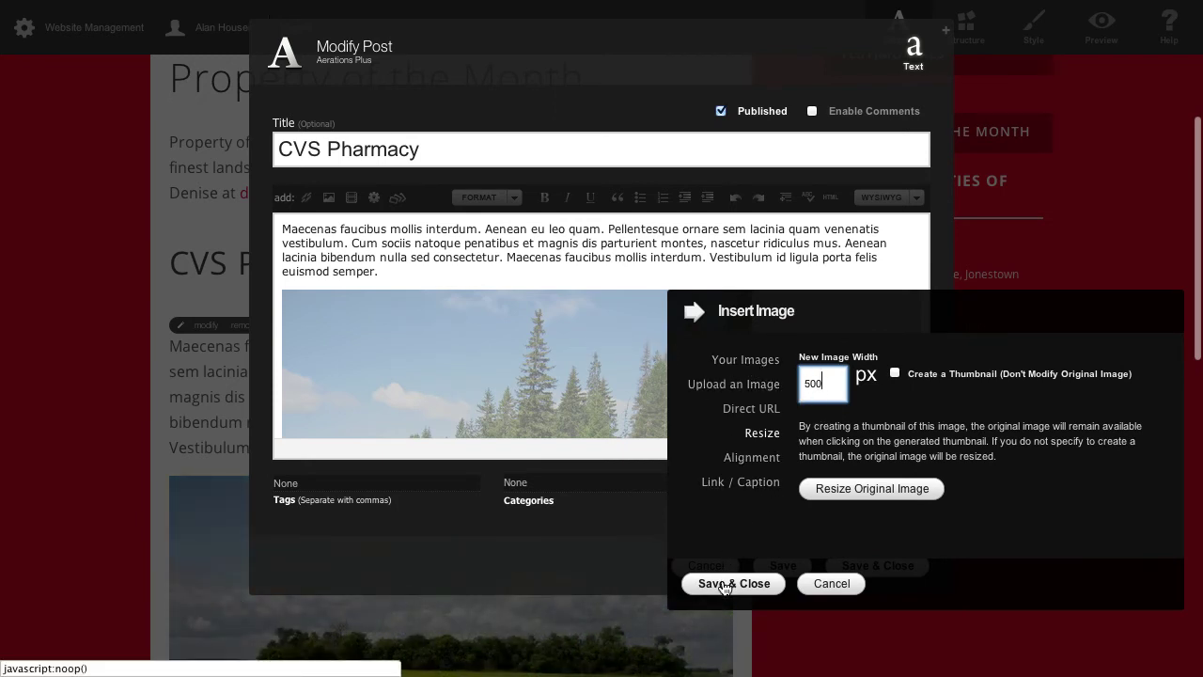
left_click(724, 584)
left_click(851, 569)
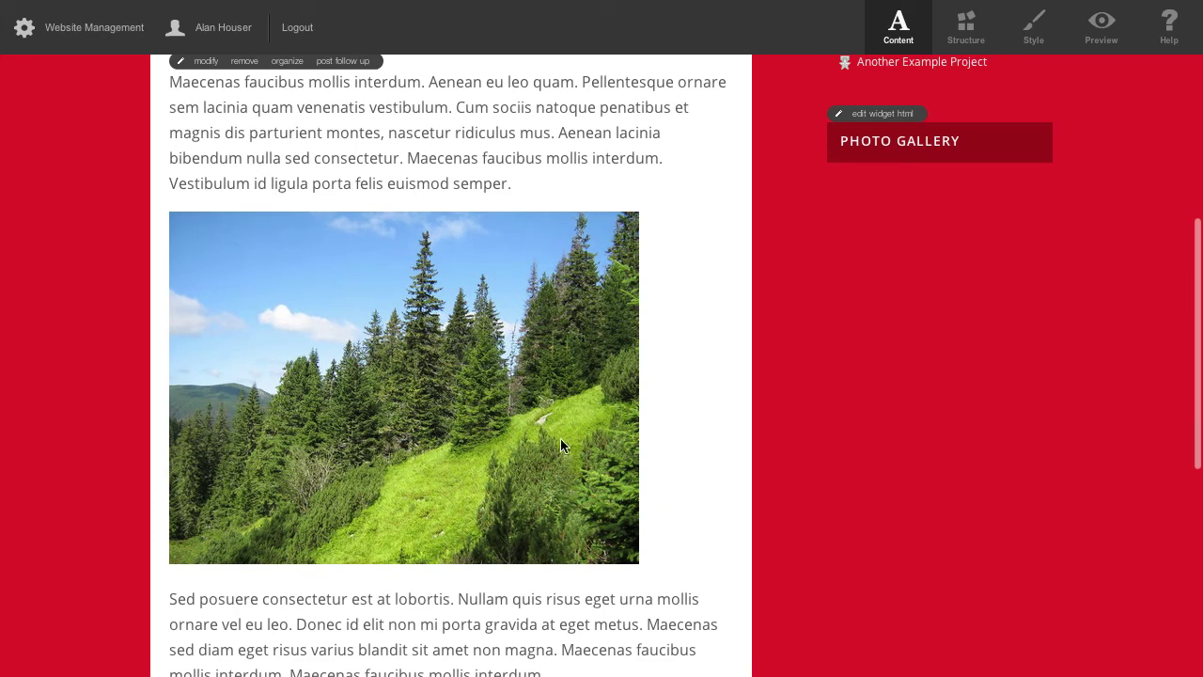
Reopen the CVS Pharmacy post, upload manasas_6_may-121.jpeg on a new line below the first image, and save the image and post
scroll(560, 438, "up", 1)
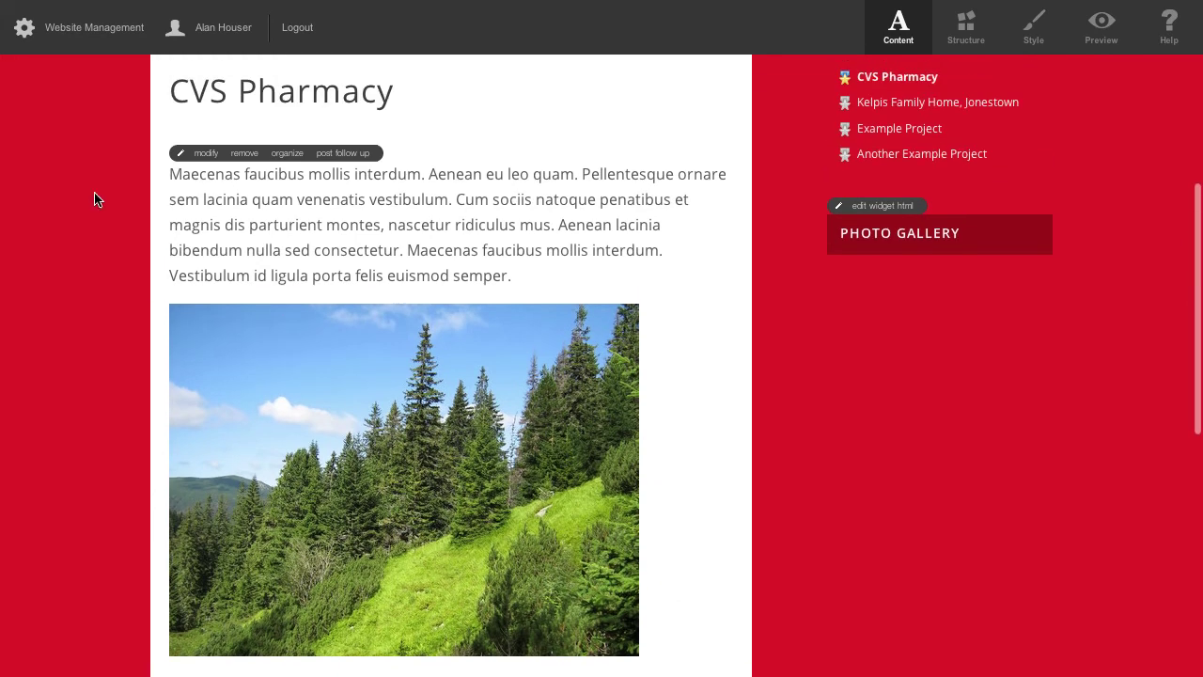
left_click(216, 152)
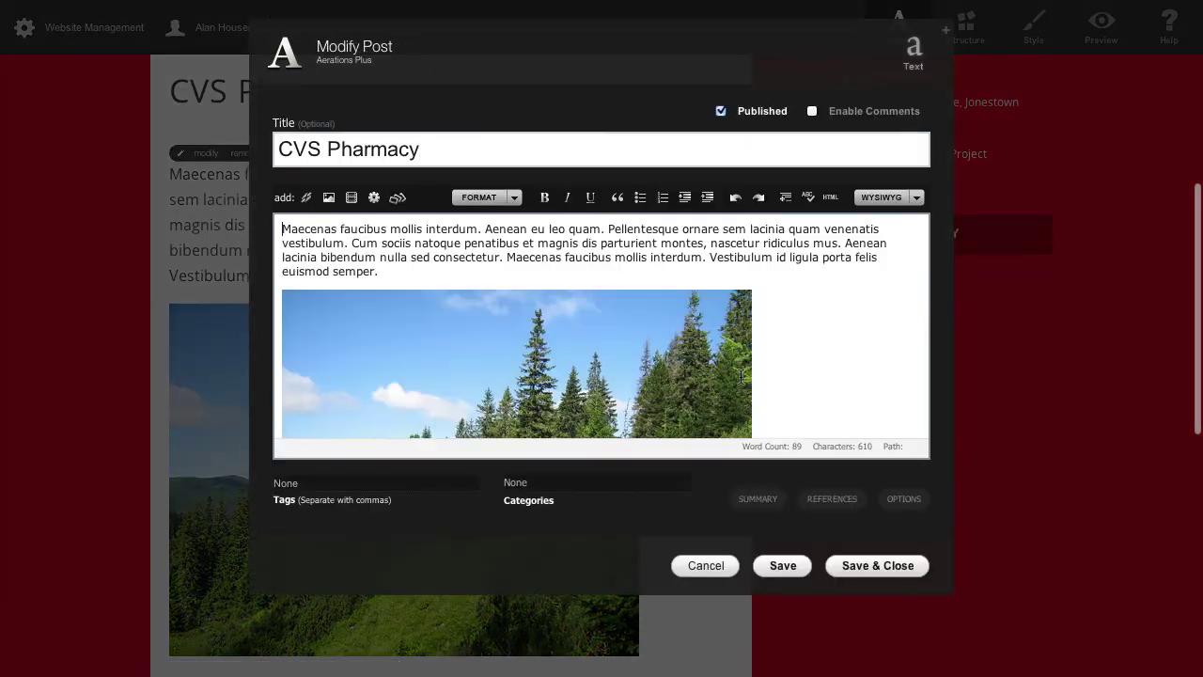
left_click(792, 356)
key("Return")
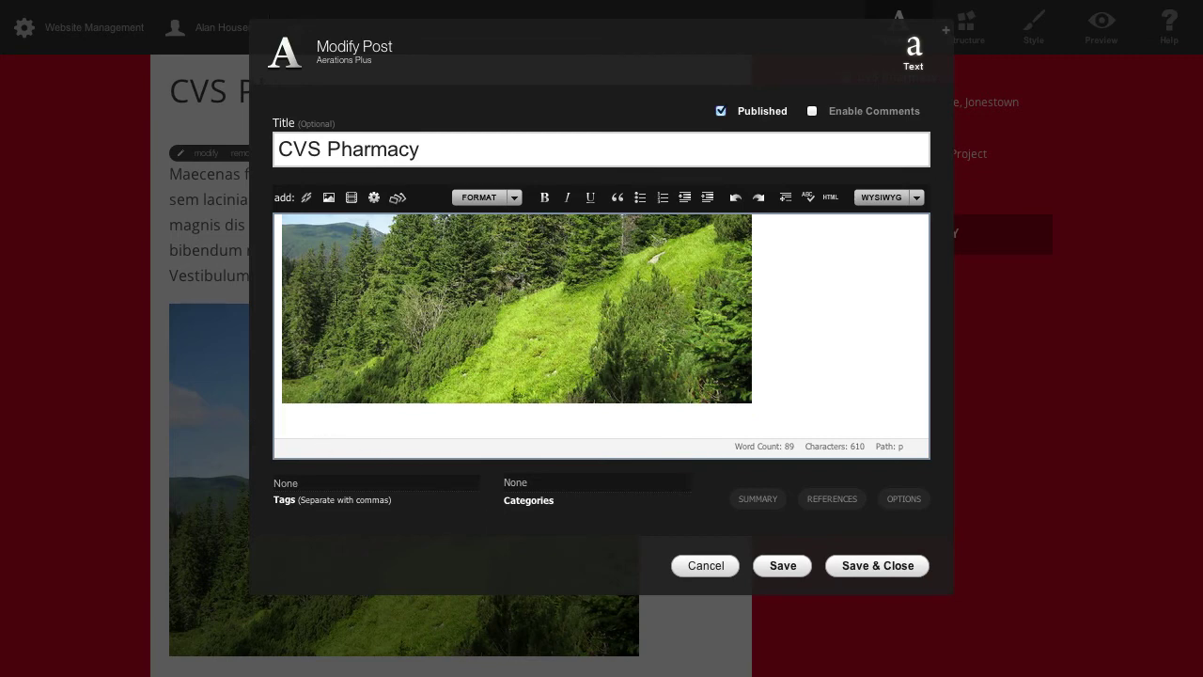
left_click(329, 200)
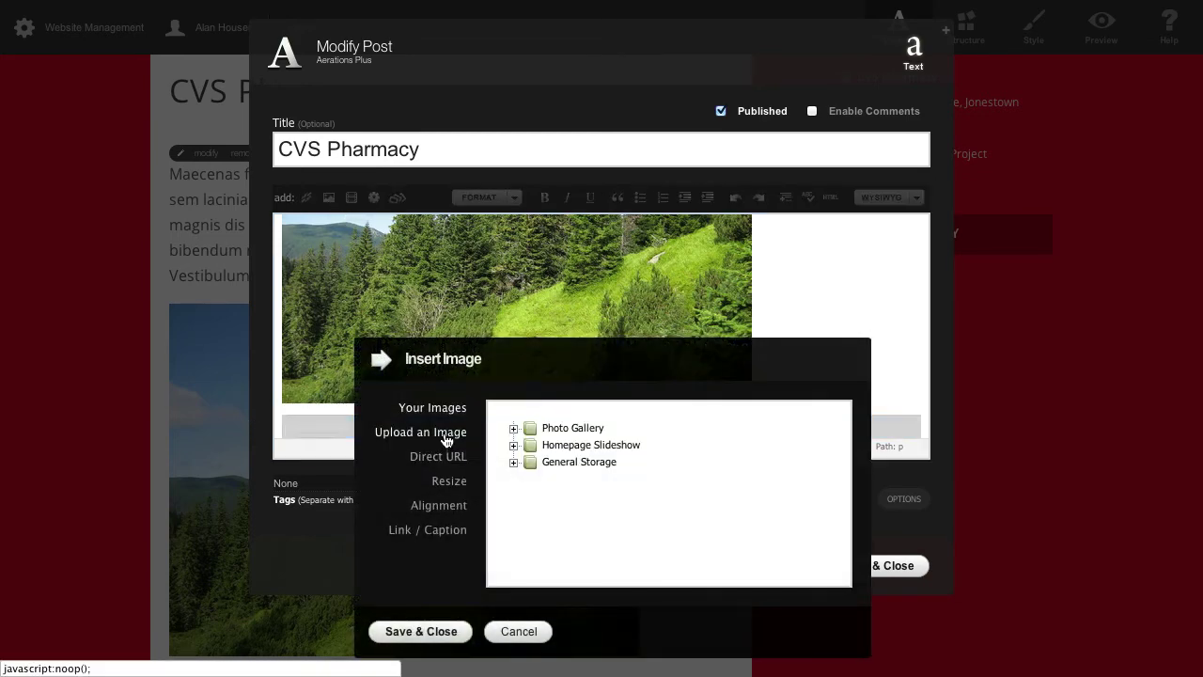
left_click(443, 433)
left_click(516, 411)
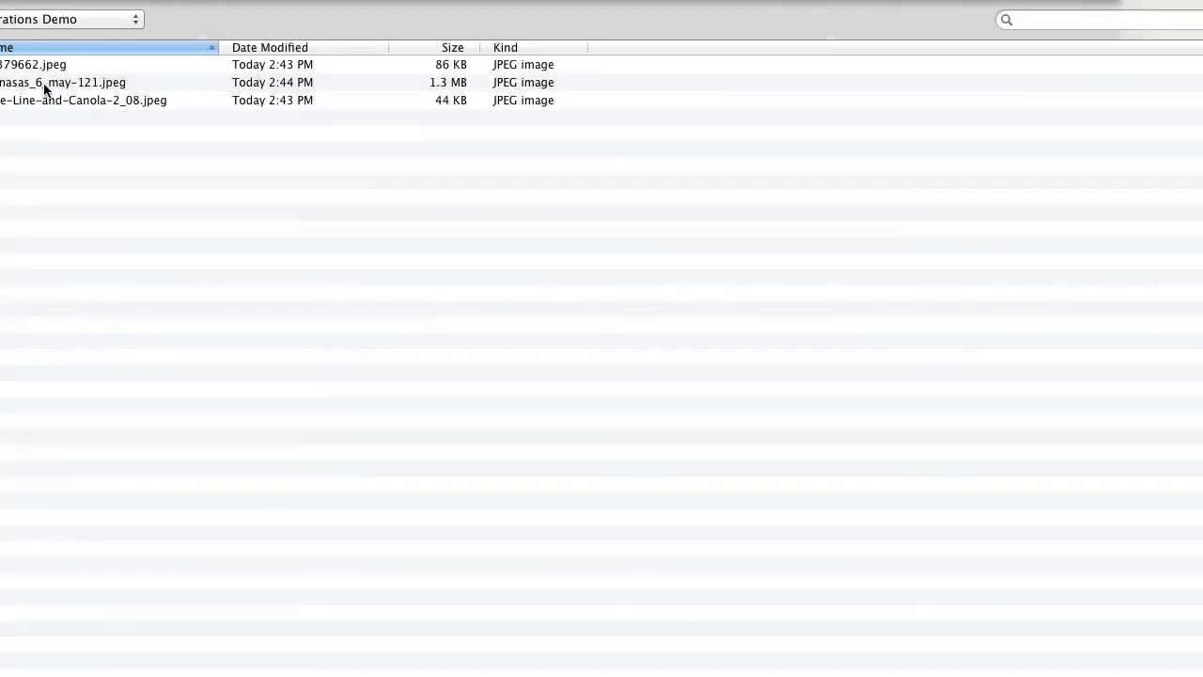
double_click(44, 82)
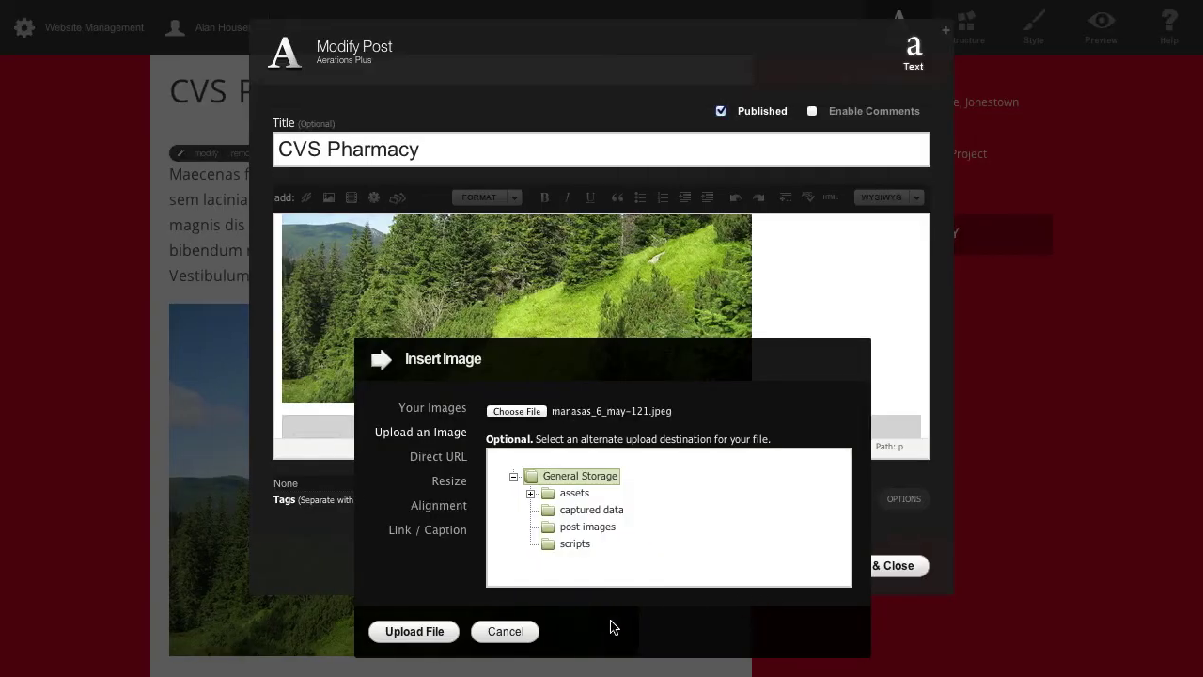
left_click(395, 637)
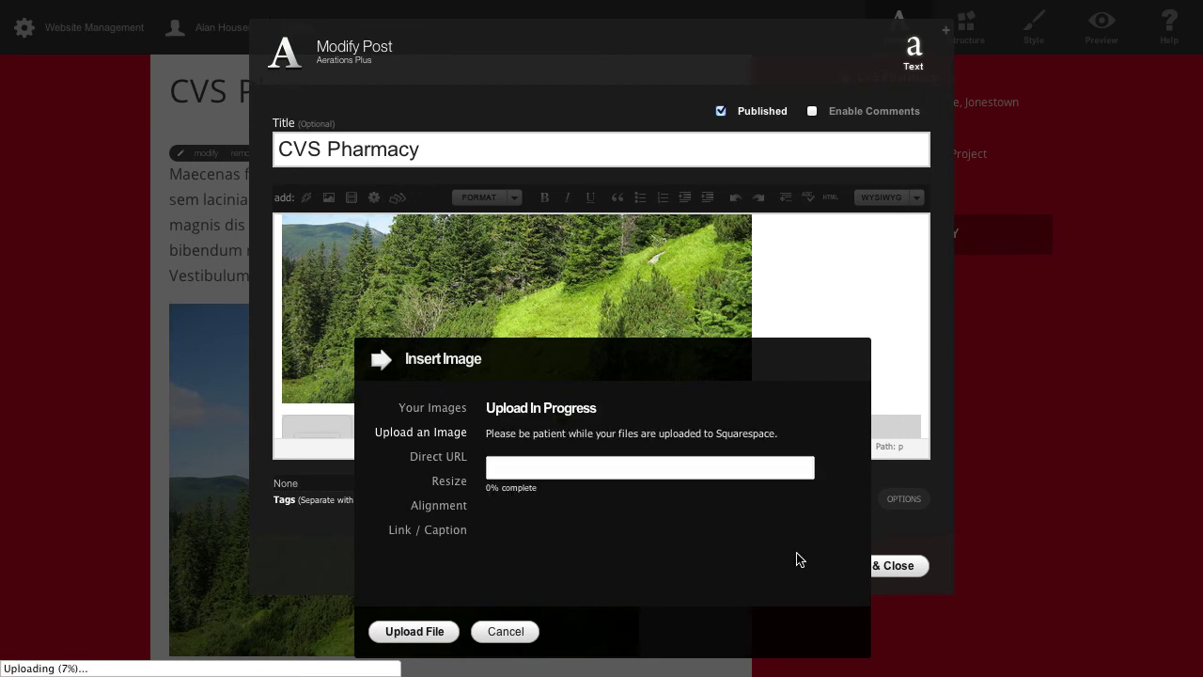
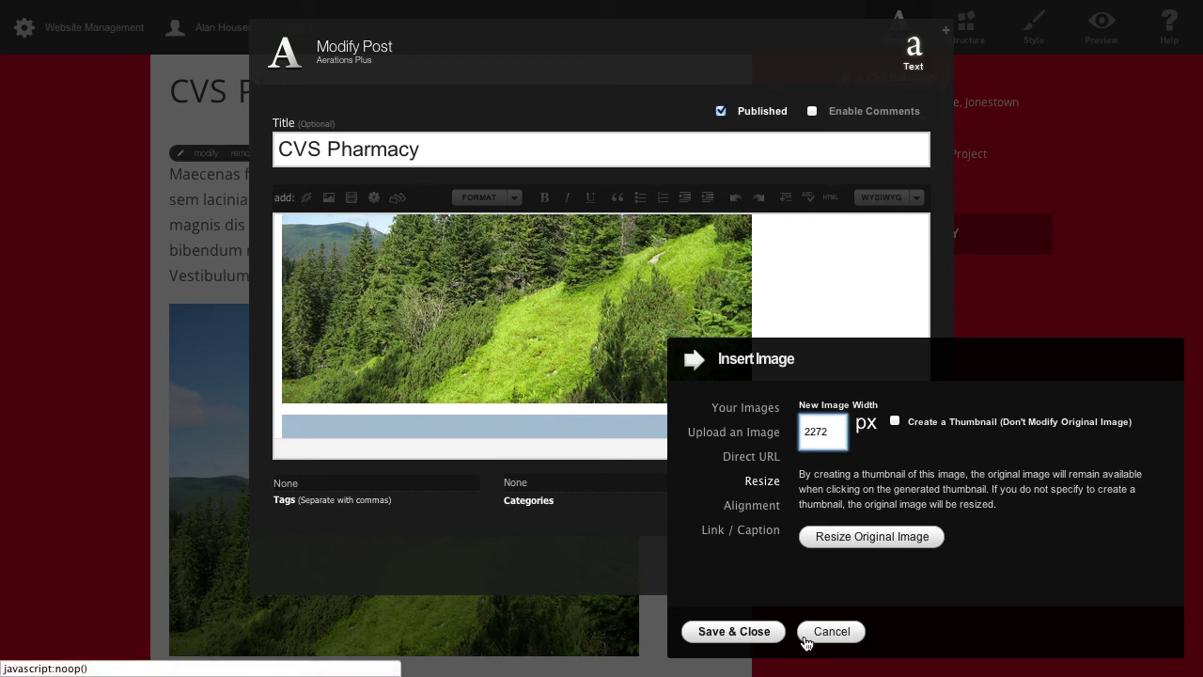
left_click(736, 632)
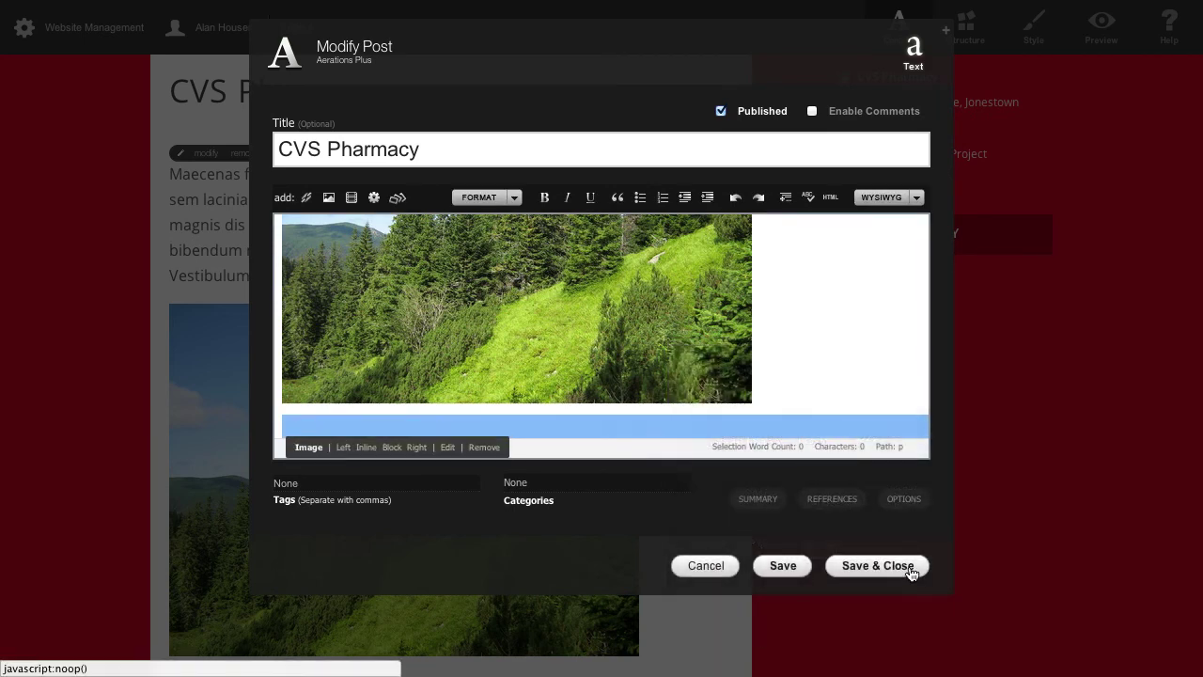
left_click(877, 570)
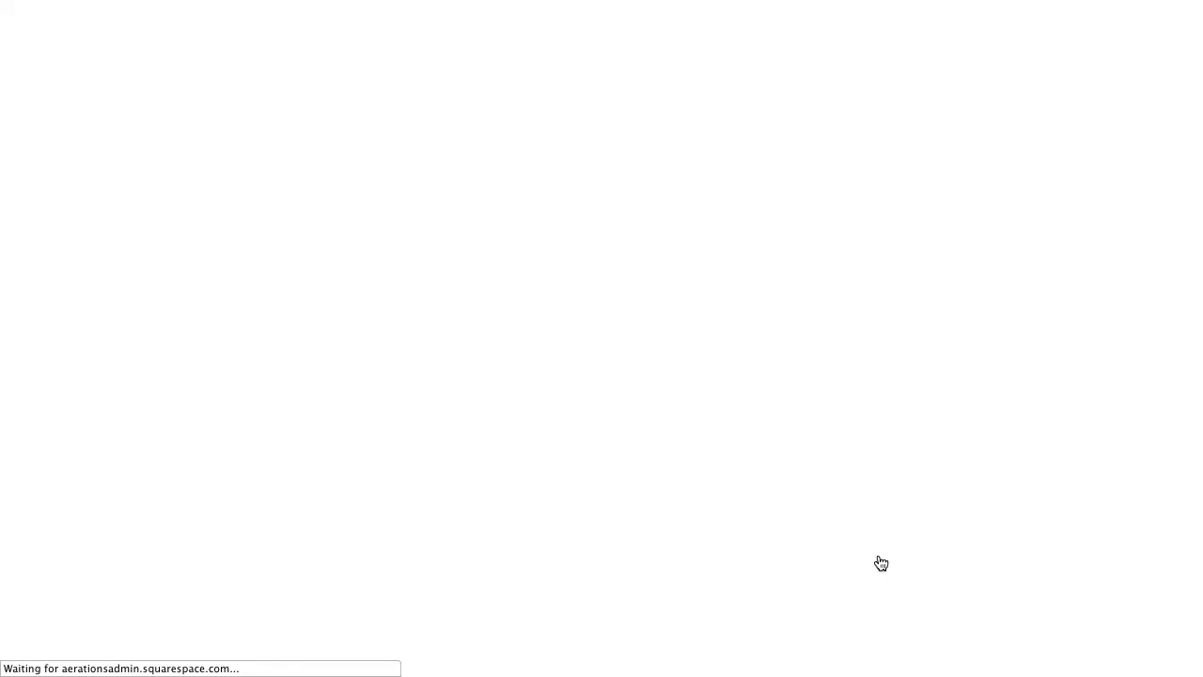
Examine how the two stacked images look in the CVS Pharmacy post, switching to Preview mode and reloading the page
scroll(971, 543, "down", 5)
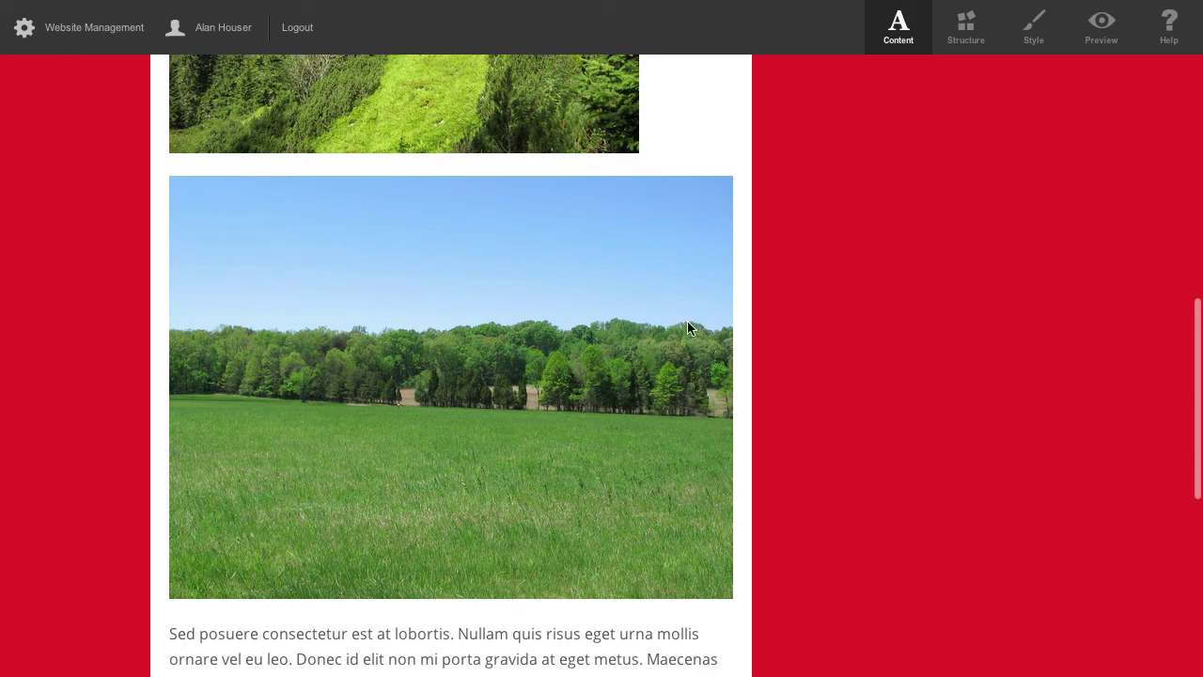
left_click(1102, 28)
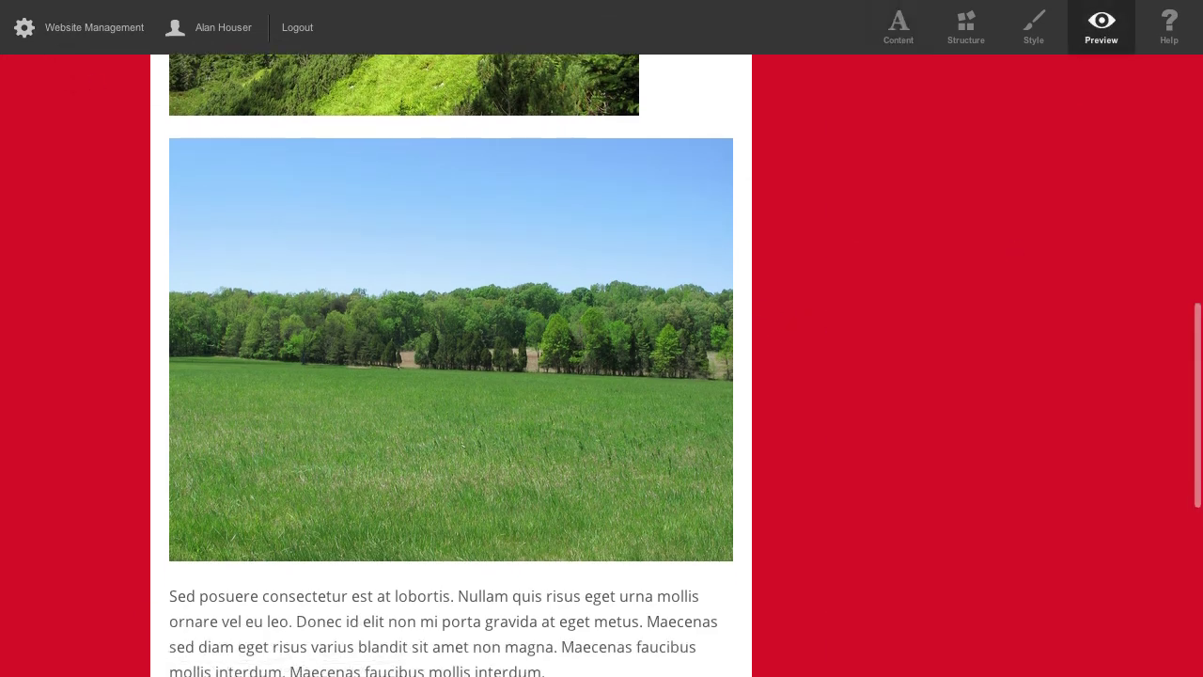
key("super+r")
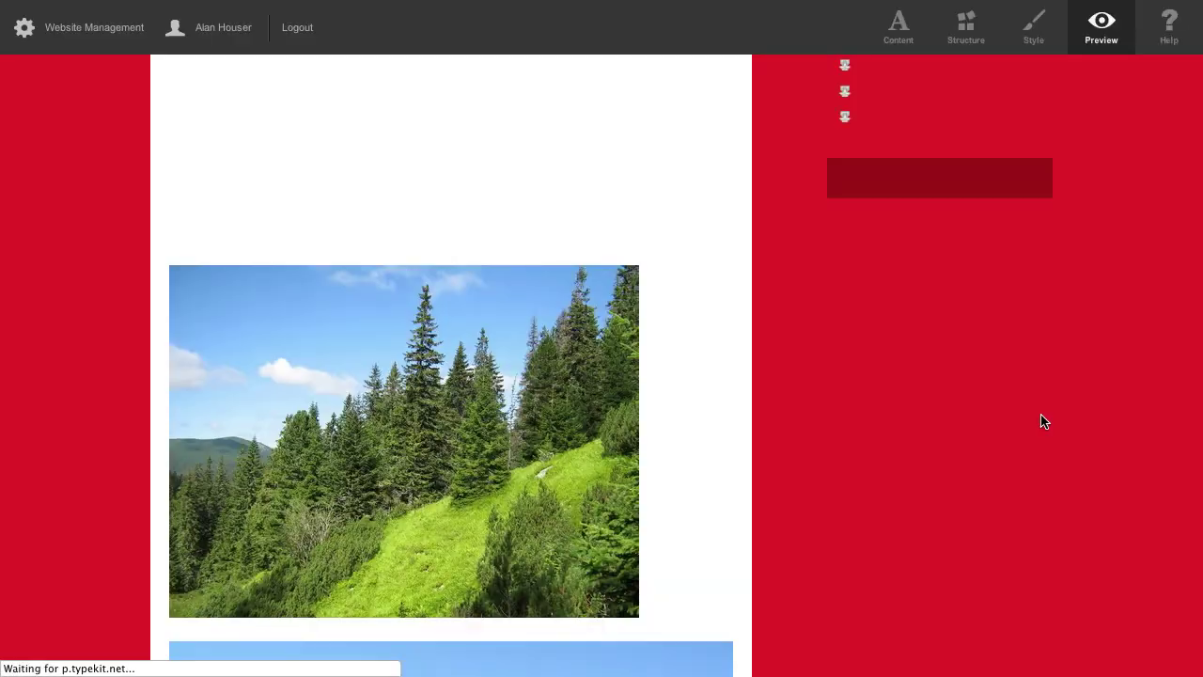
scroll(1043, 421, "down", 3)
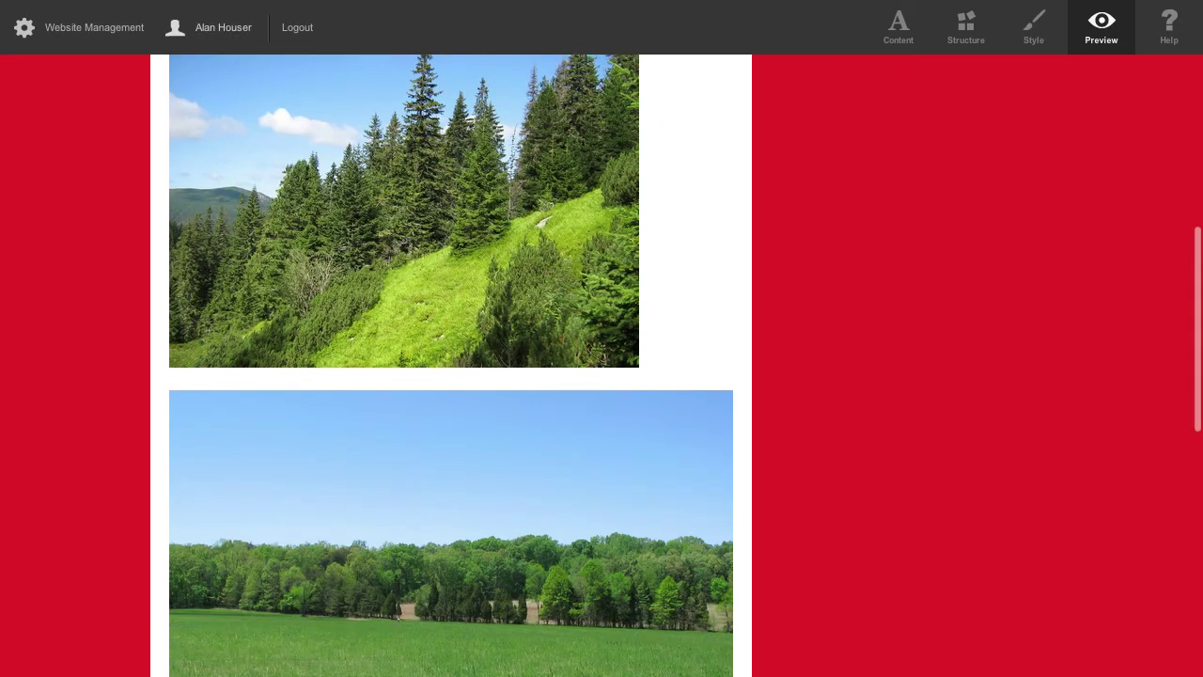
key("super+r")
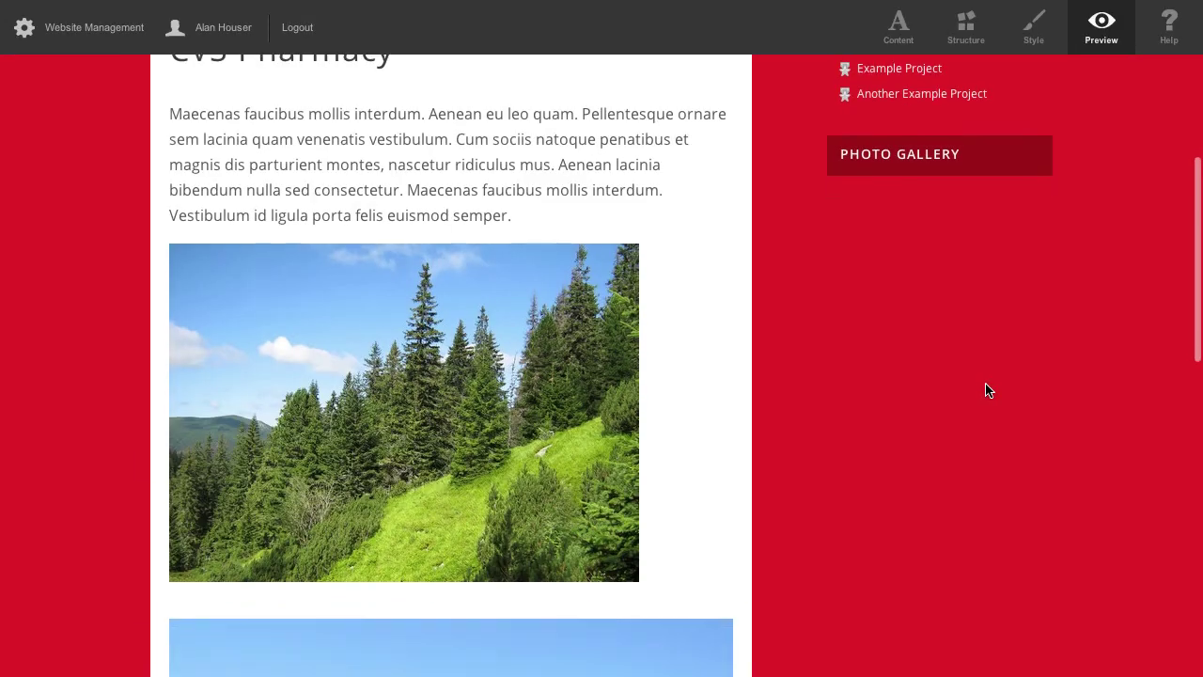
scroll(989, 391, "down", 3)
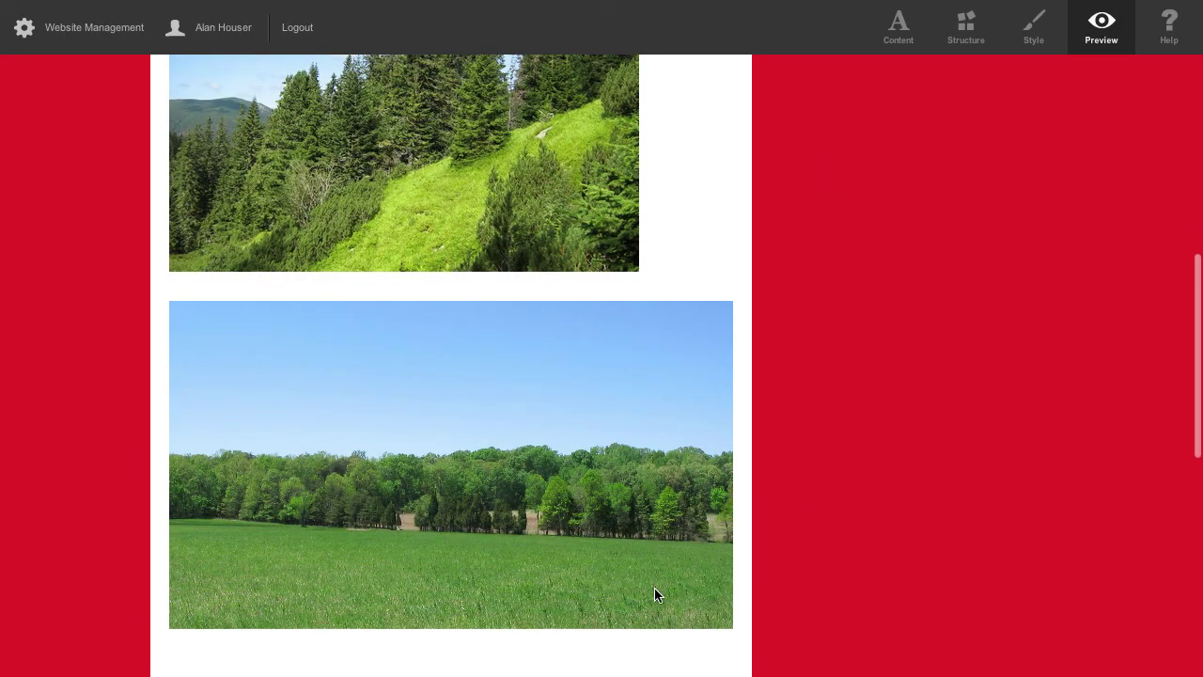
Compare the widths of the forest image and the field image stacked in the previewed CVS Pharmacy post
scroll(798, 596, "down", 2)
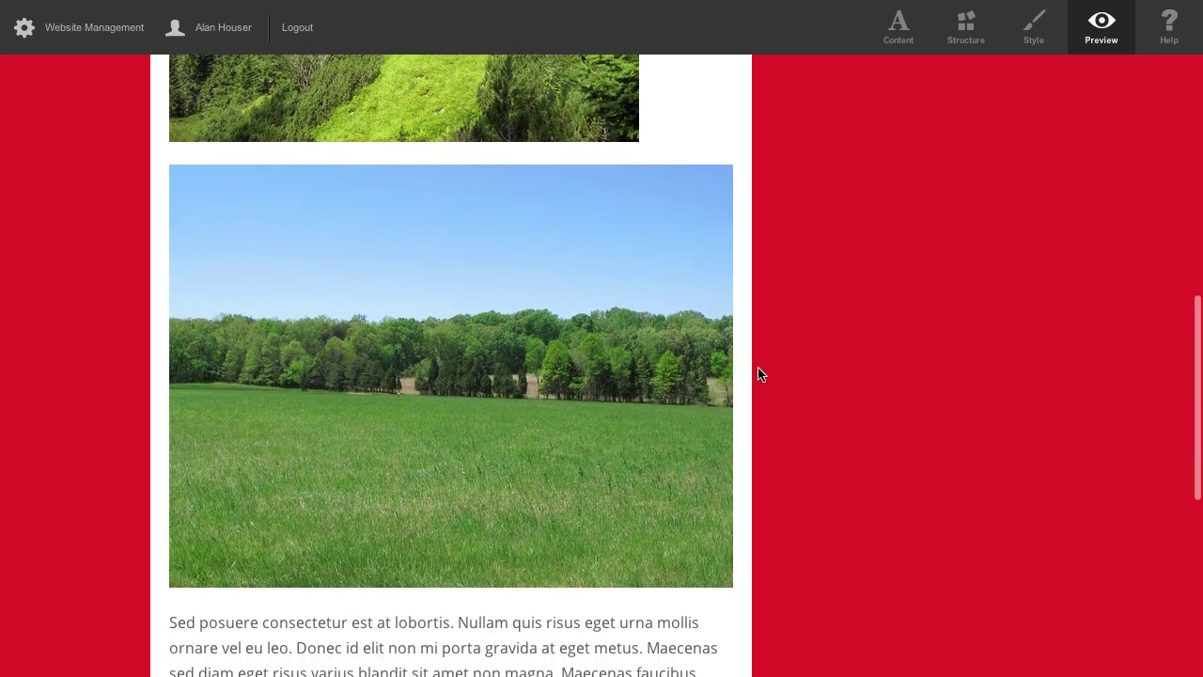
scroll(842, 393, "up", 3)
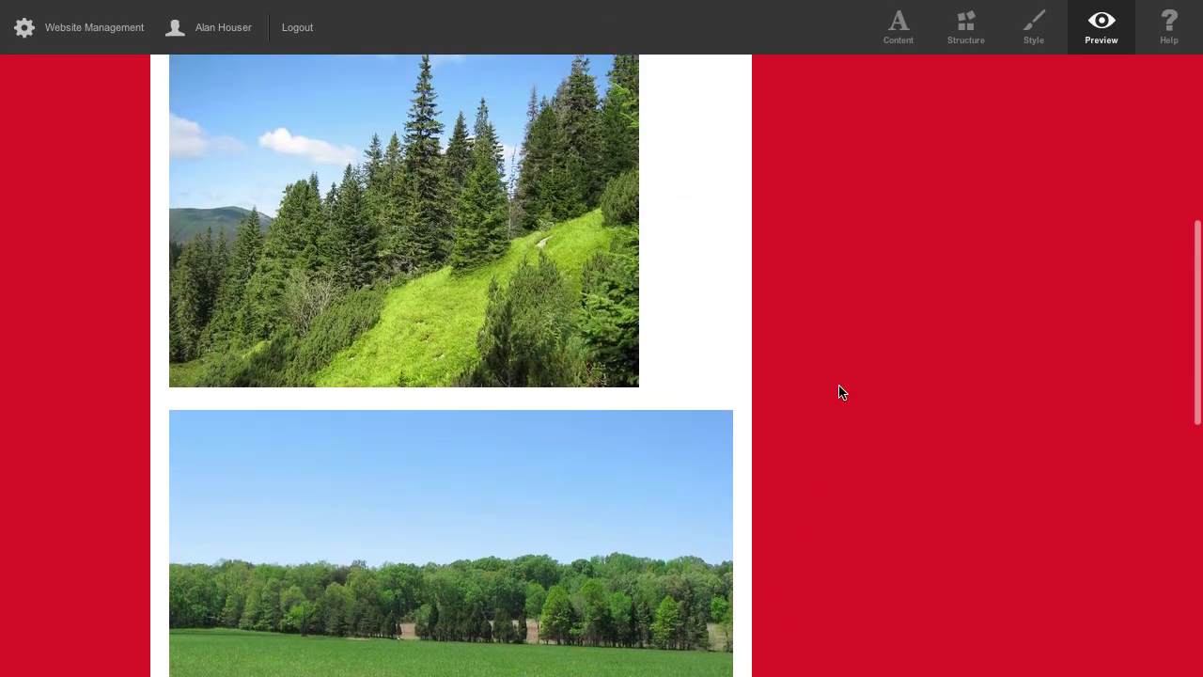
scroll(837, 389, "down", 4)
scroll(838, 389, "up", 4)
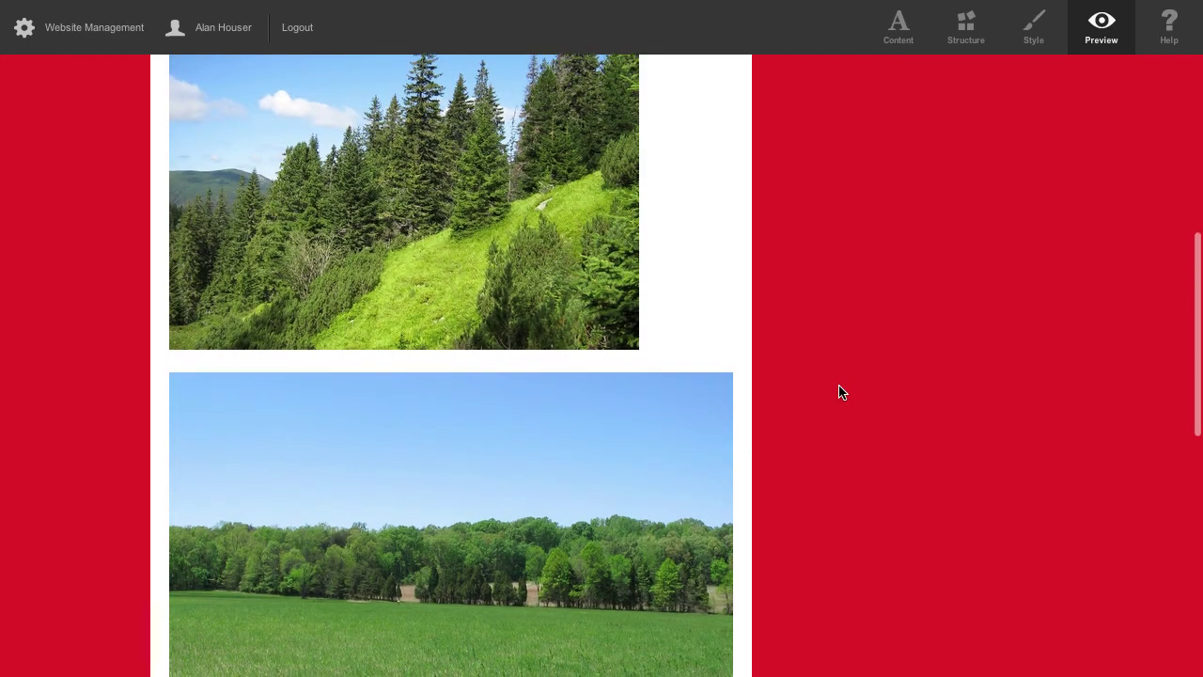
scroll(837, 389, "down", 1)
scroll(843, 248, "up", 7)
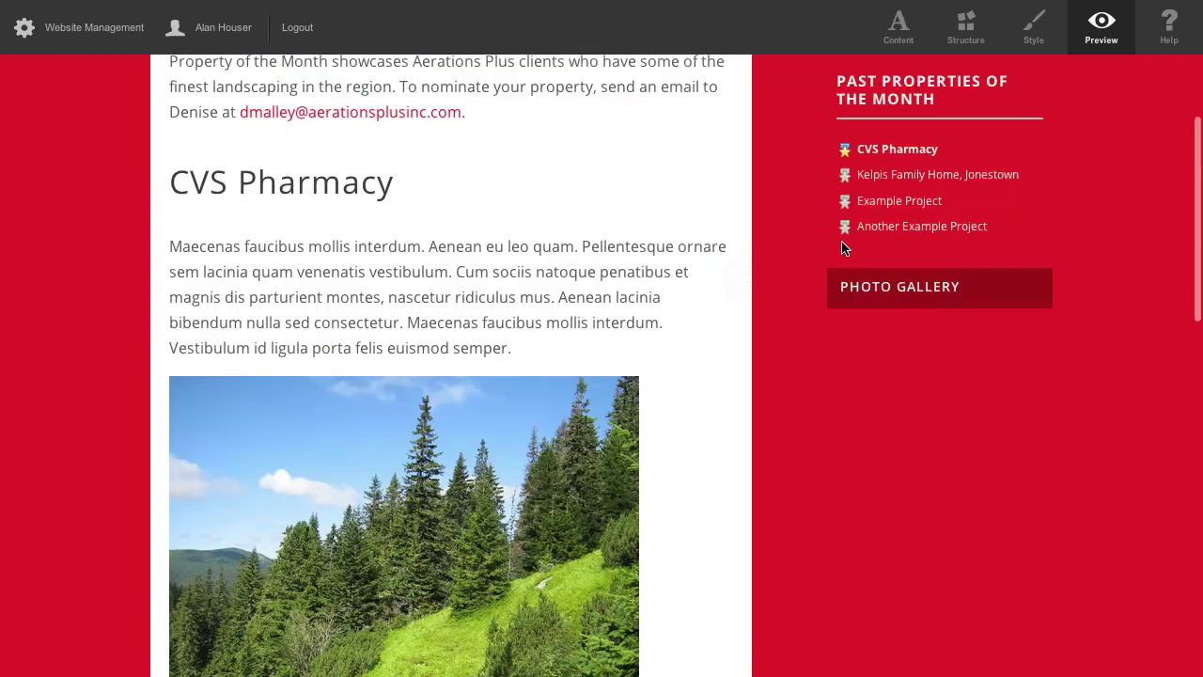
Return to Content mode, reopen the CVS Pharmacy post for modification, and enlarge the editor to full size
left_click(902, 30)
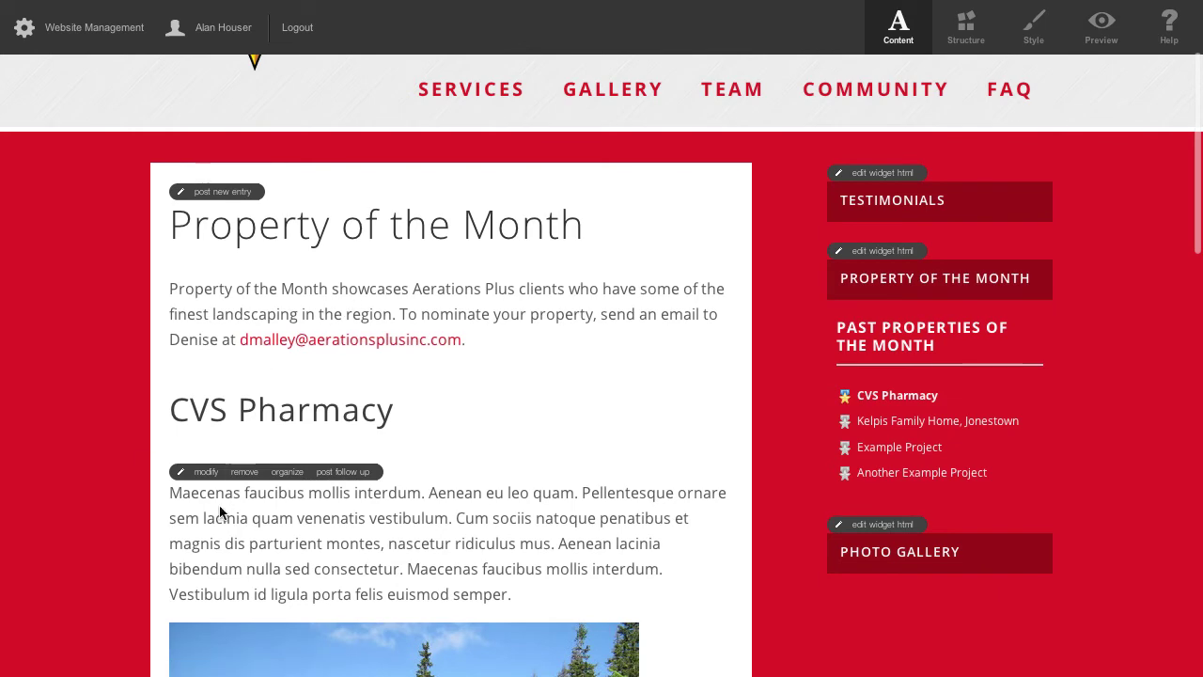
left_click(204, 478)
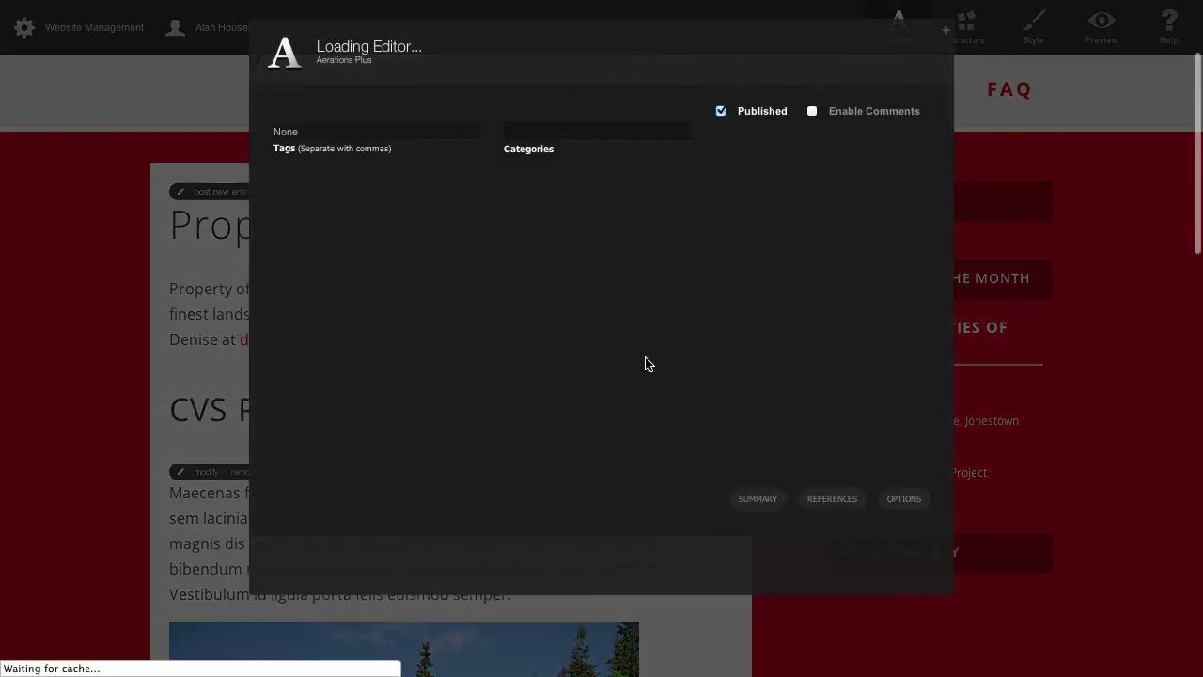
scroll(806, 359, "down", 5)
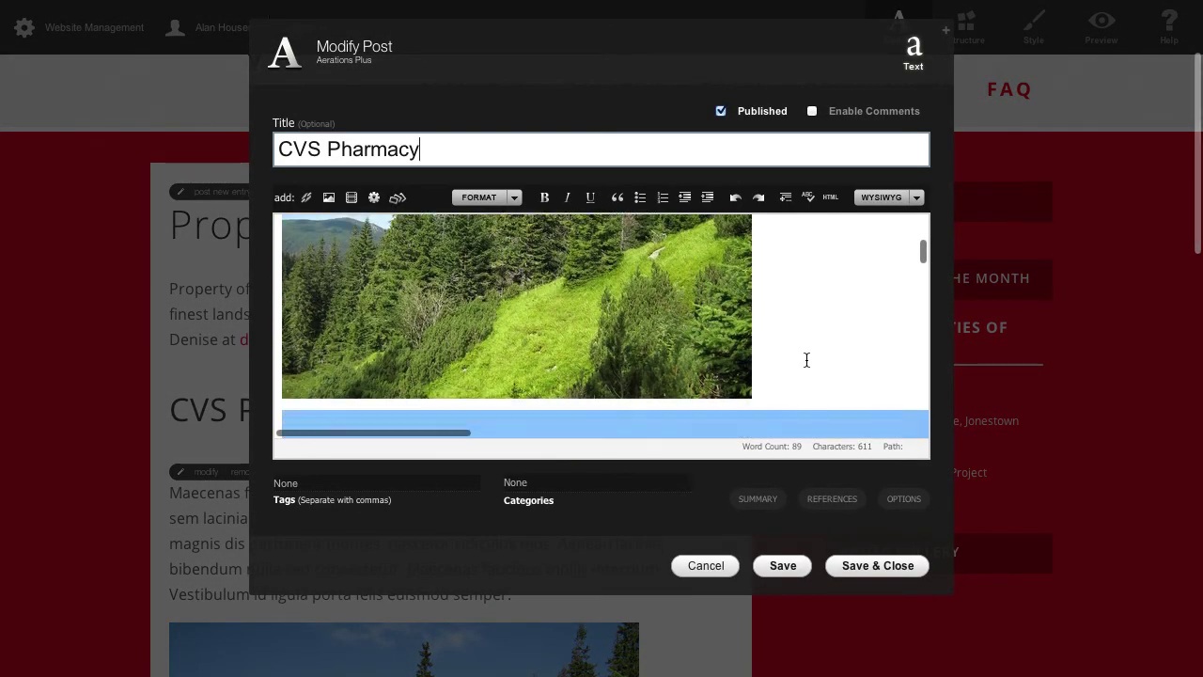
left_click(666, 316)
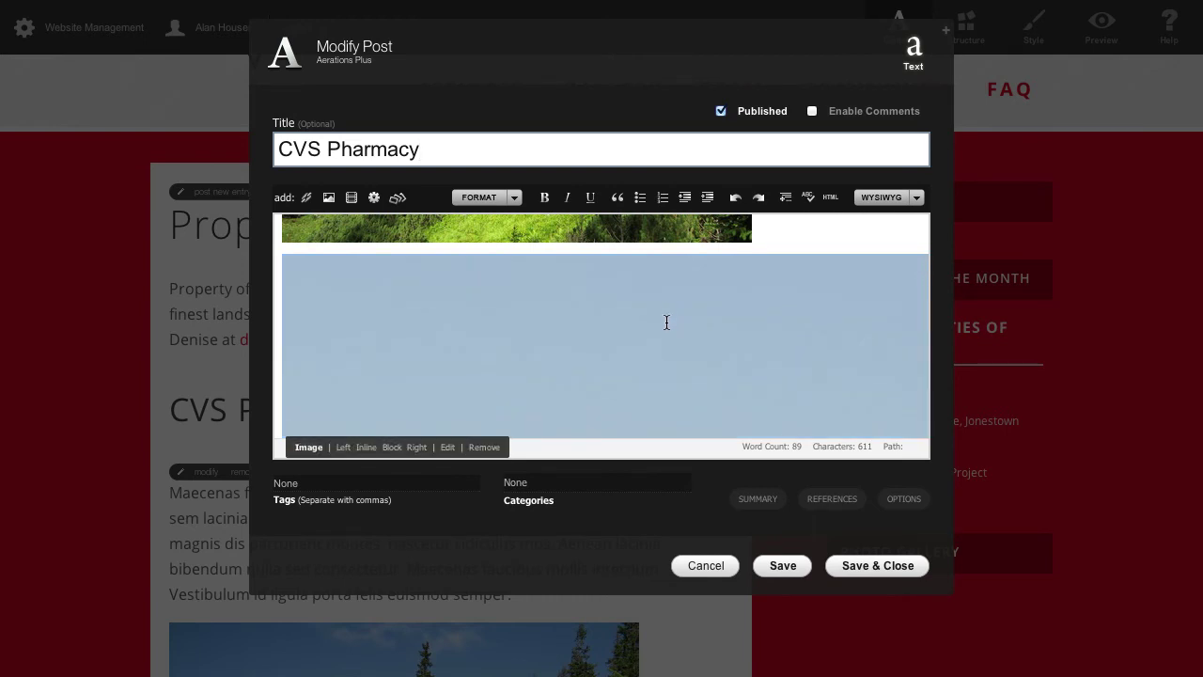
left_click(945, 37)
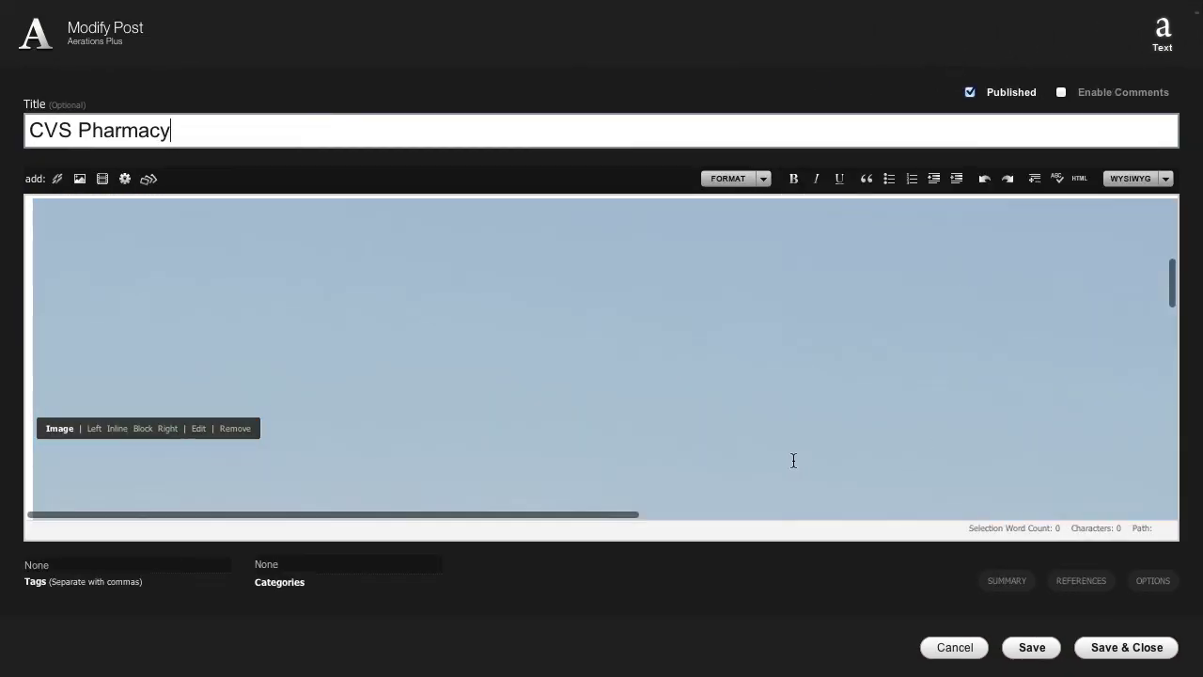
Resize the original field image to 550 px wide, save the image, and save and close the post
scroll(793, 460, "down", 5)
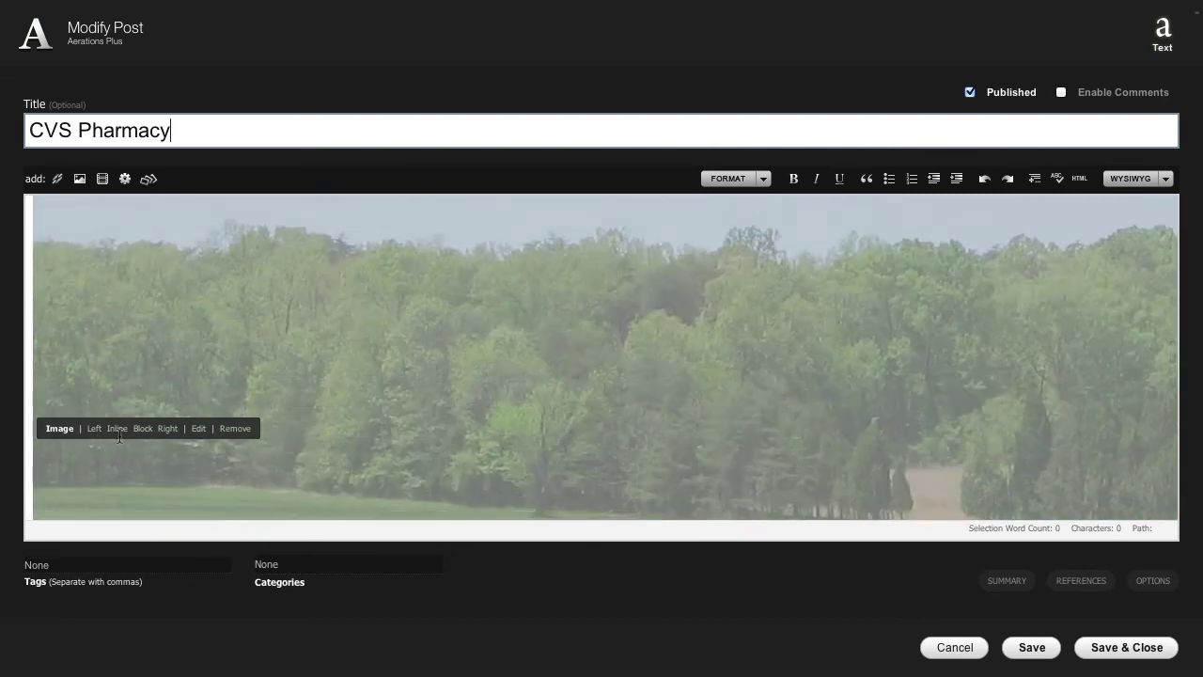
left_click(197, 429)
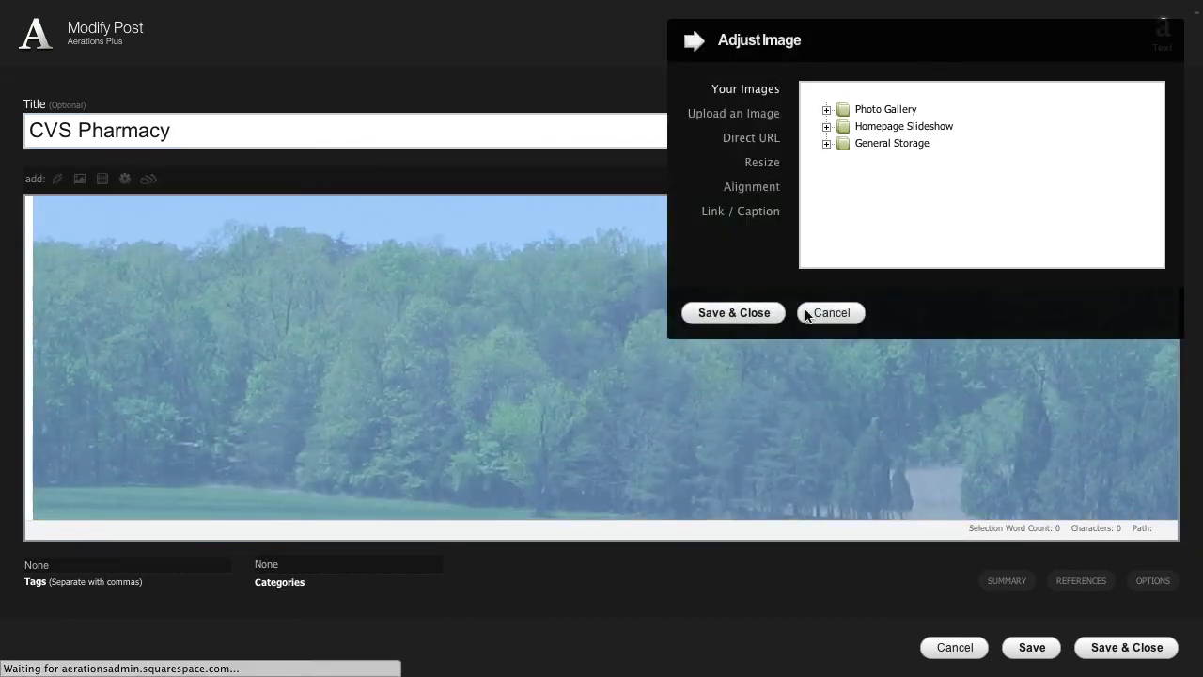
left_click(757, 162)
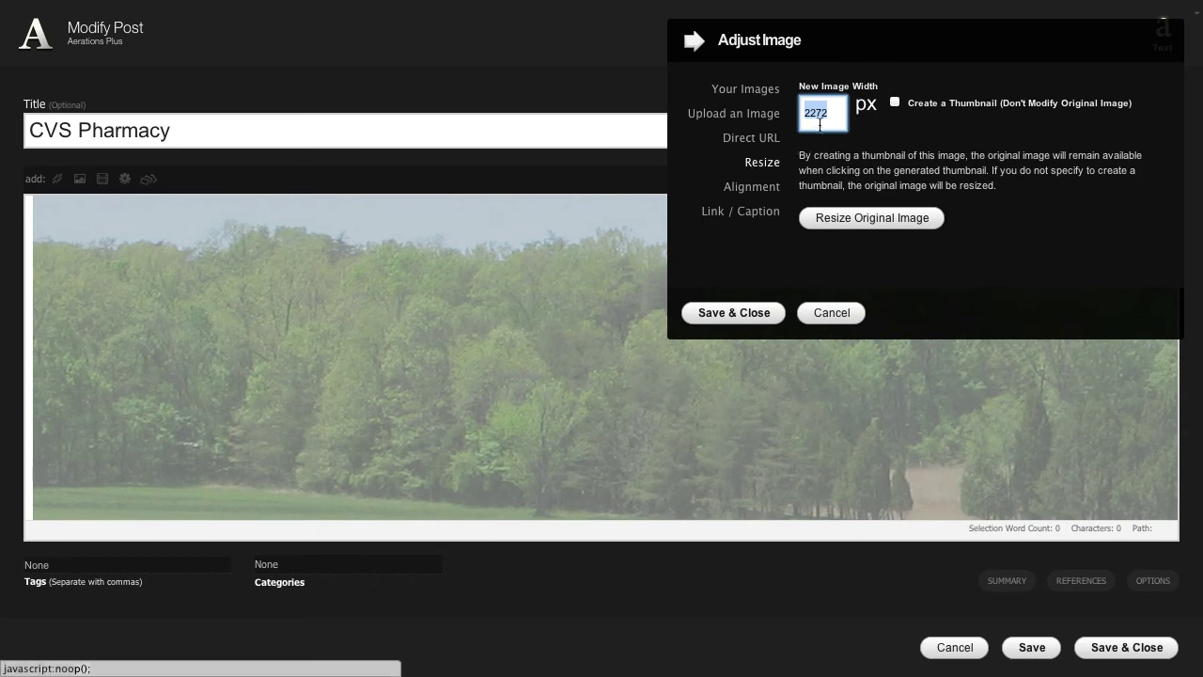
type("550")
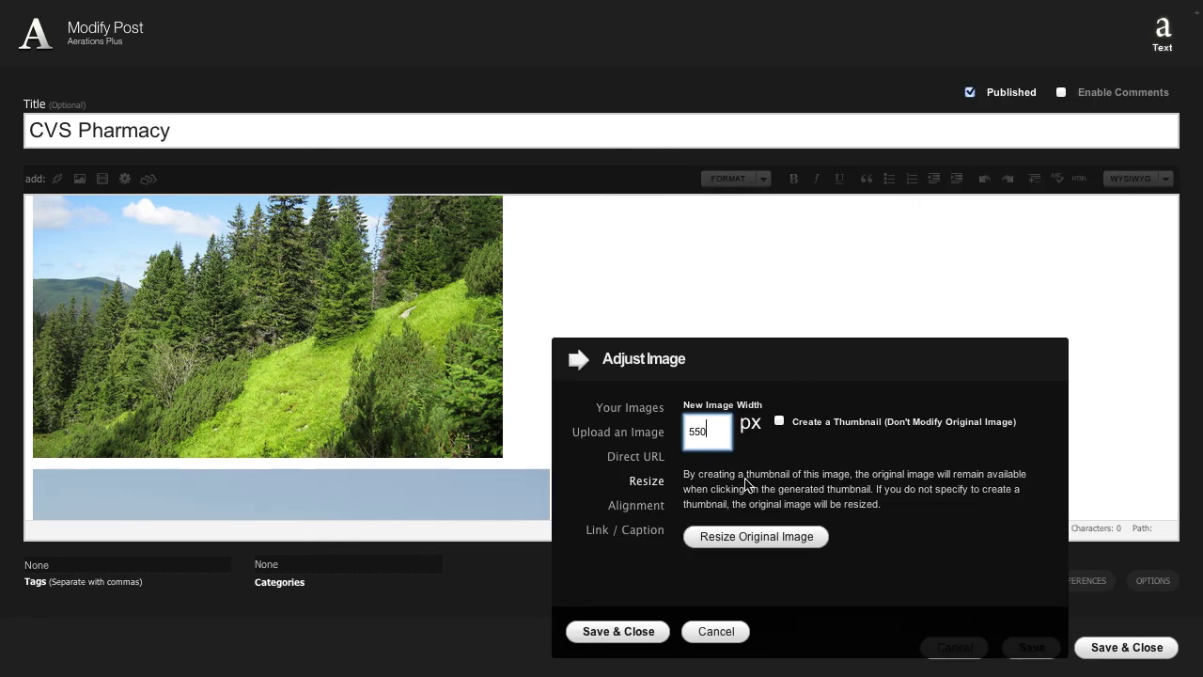
left_click(740, 543)
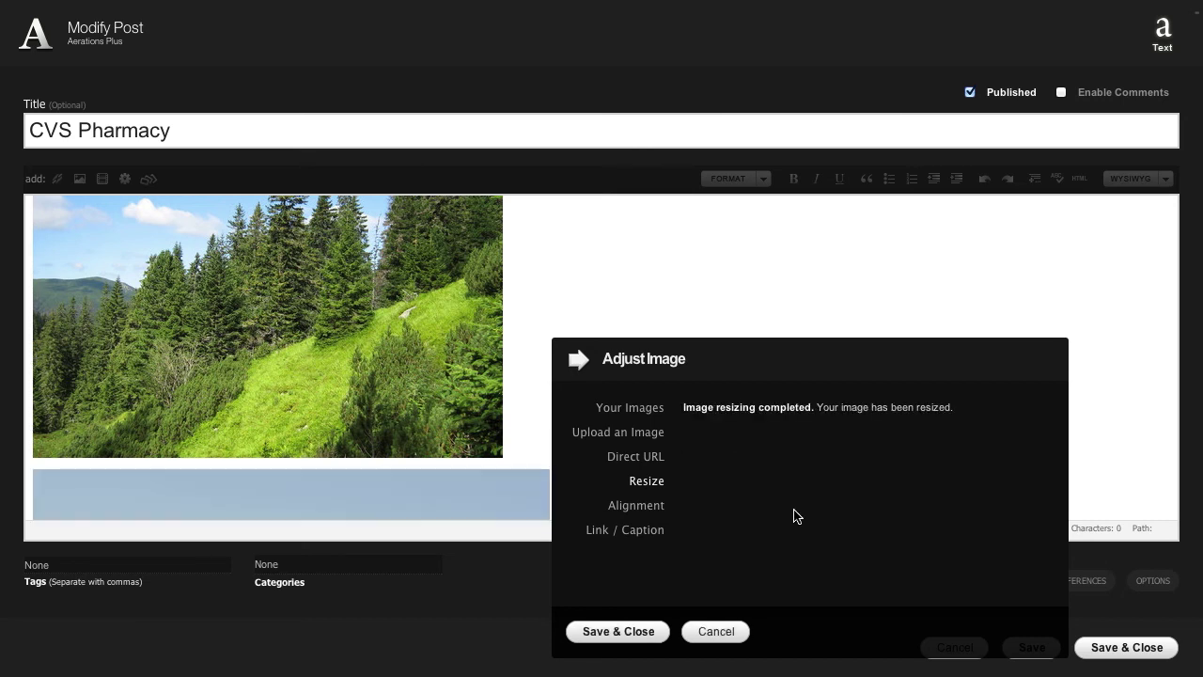
left_click(625, 632)
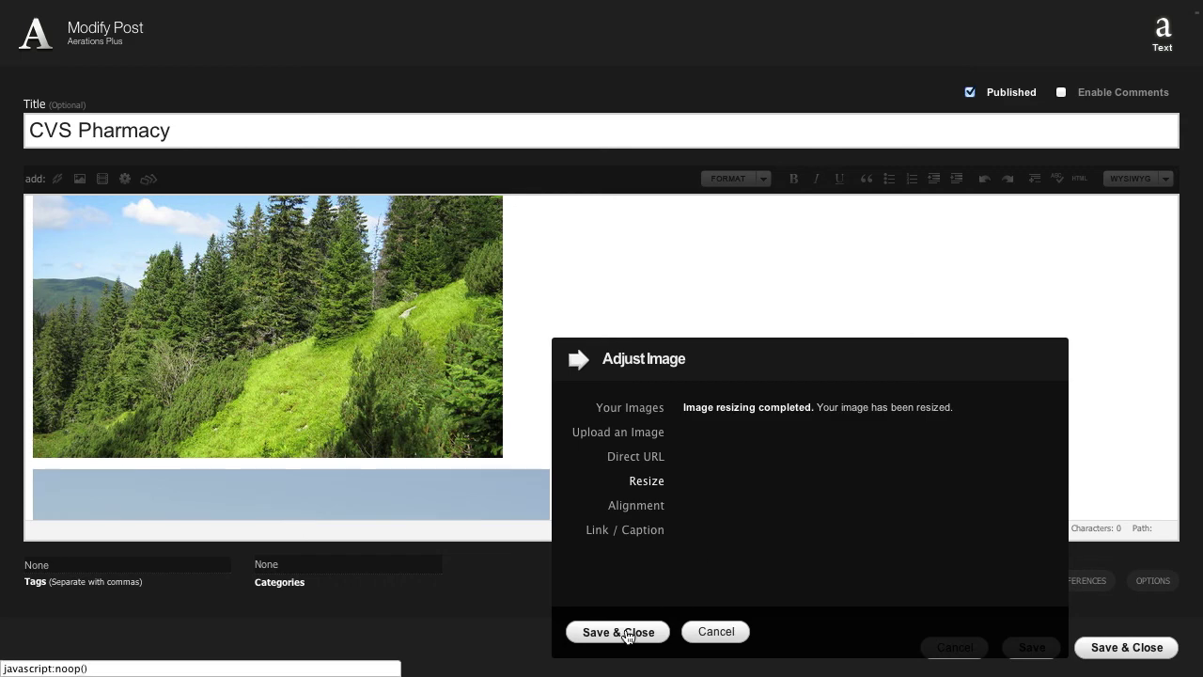
left_click(1155, 651)
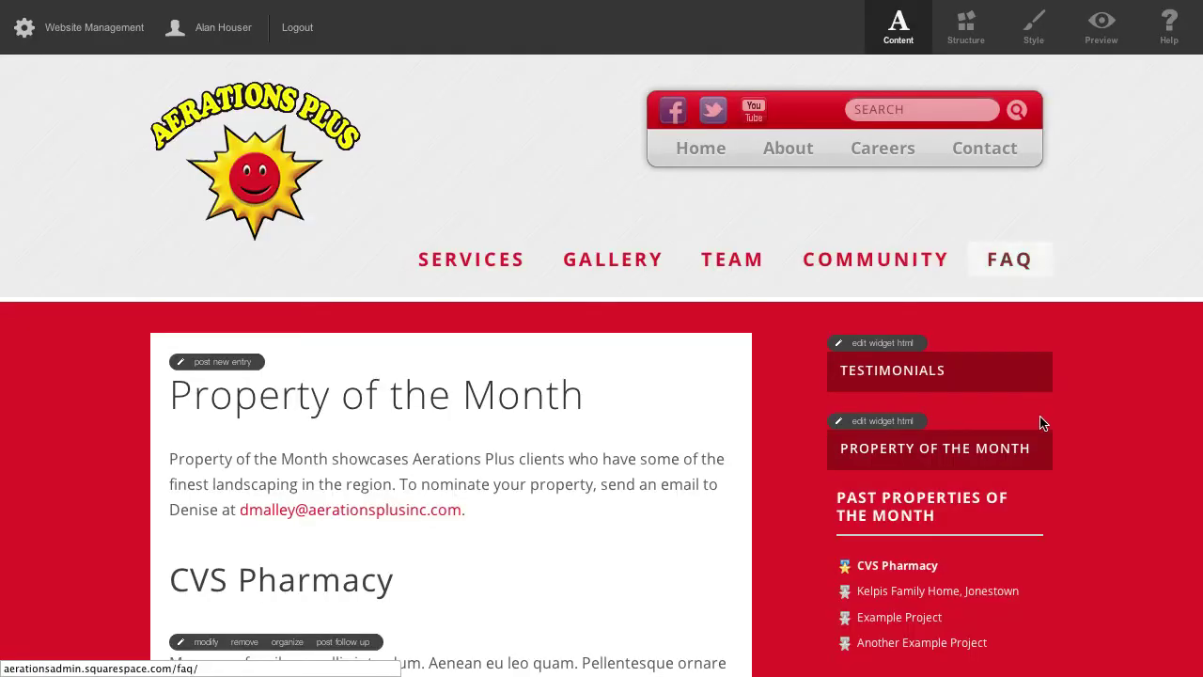
Check the resized field image, then reopen the CVS Pharmacy post and remove the forest image above it
scroll(1042, 415, "down", 15)
scroll(1041, 420, "up", 2)
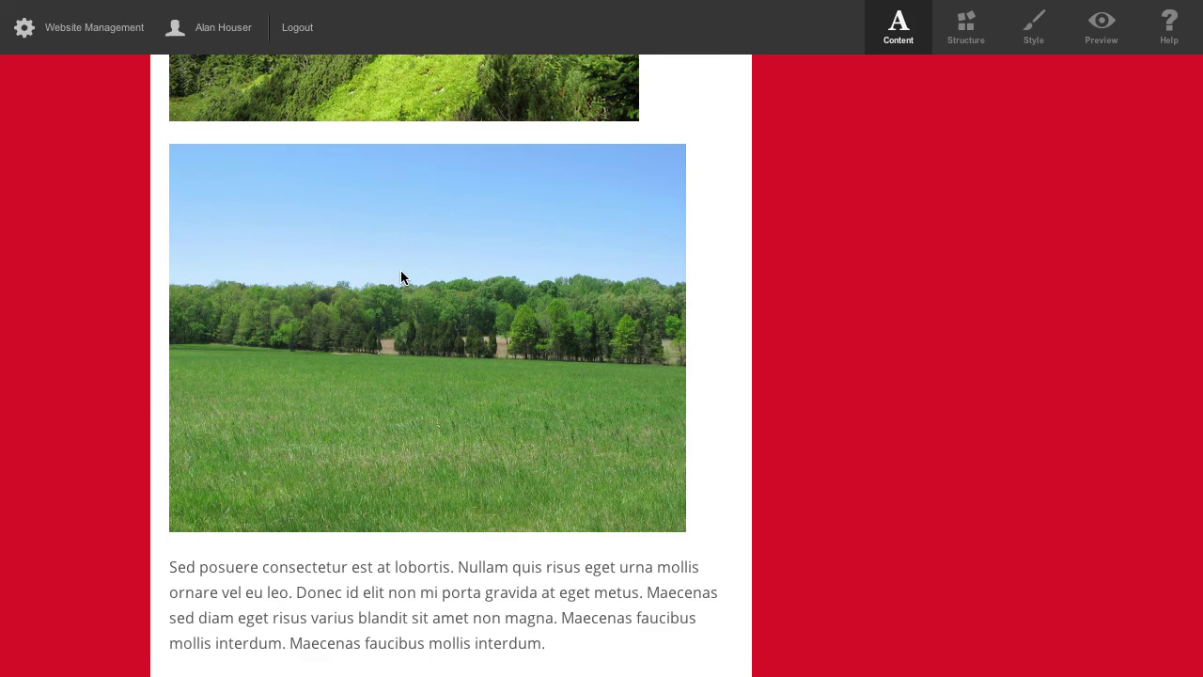
right_click(402, 277)
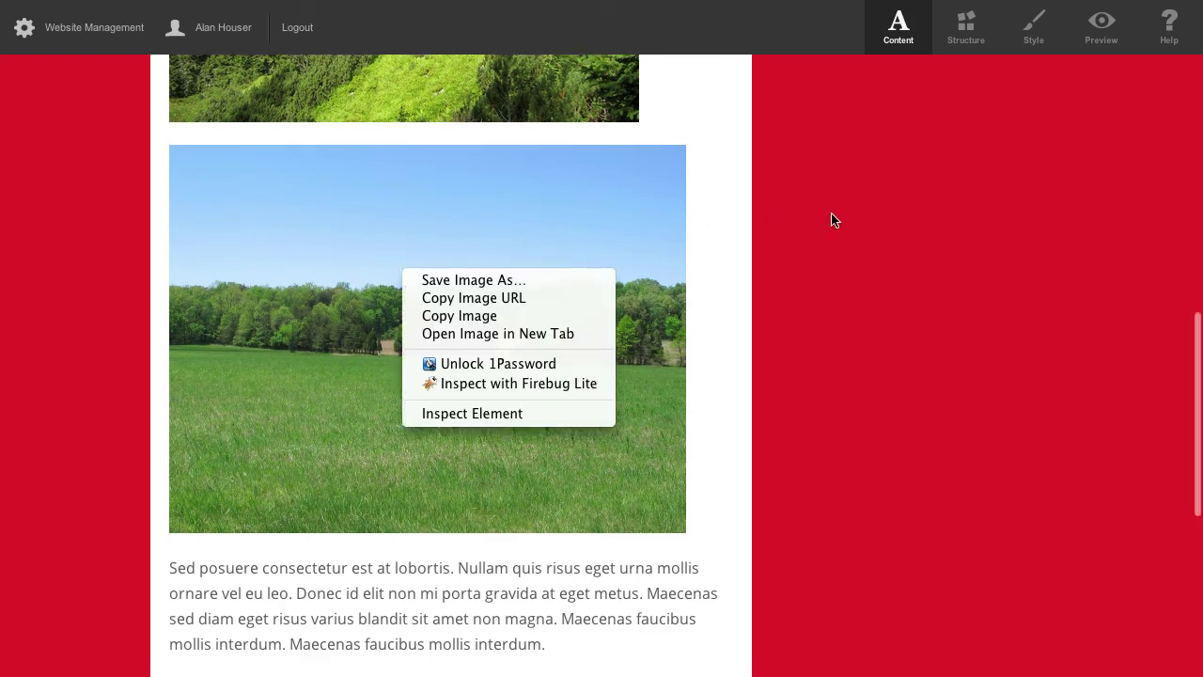
left_click(895, 232)
scroll(767, 279, "up", 10)
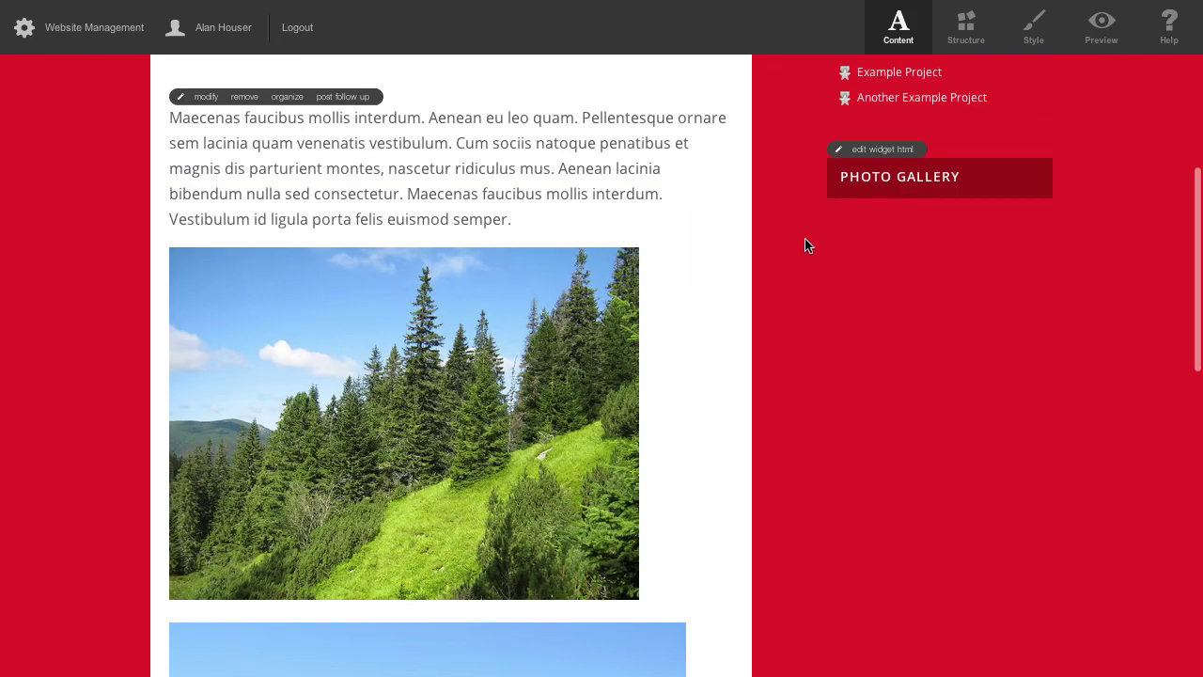
left_click(201, 97)
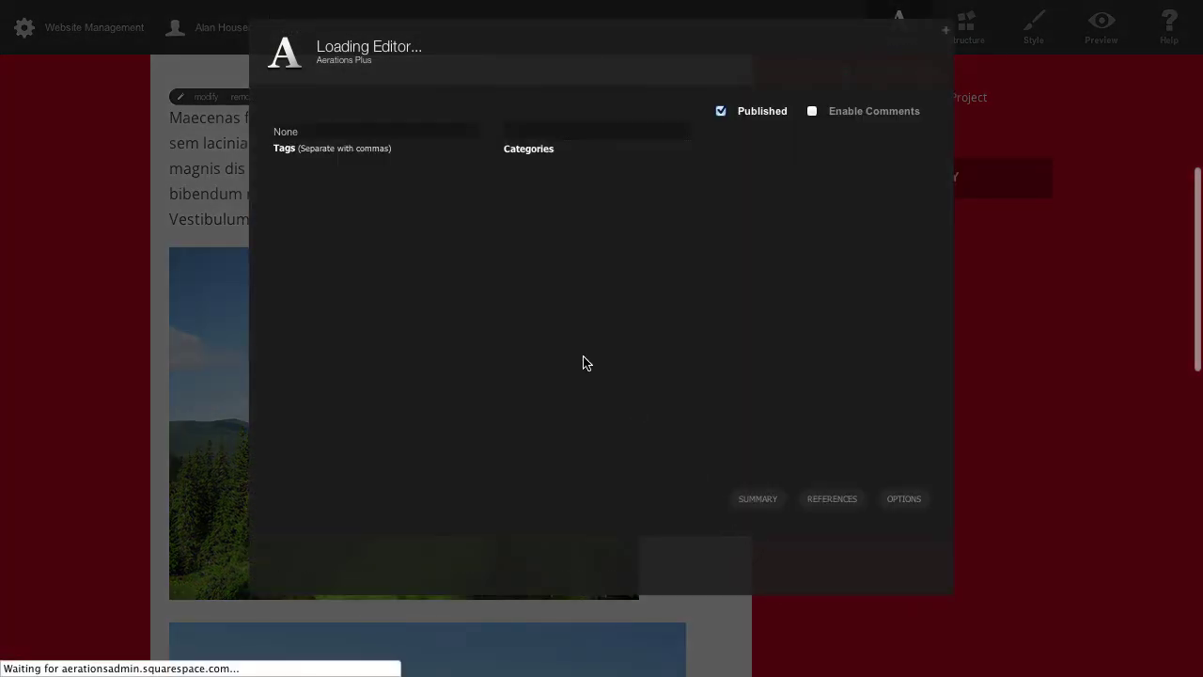
mouse_move(565, 352)
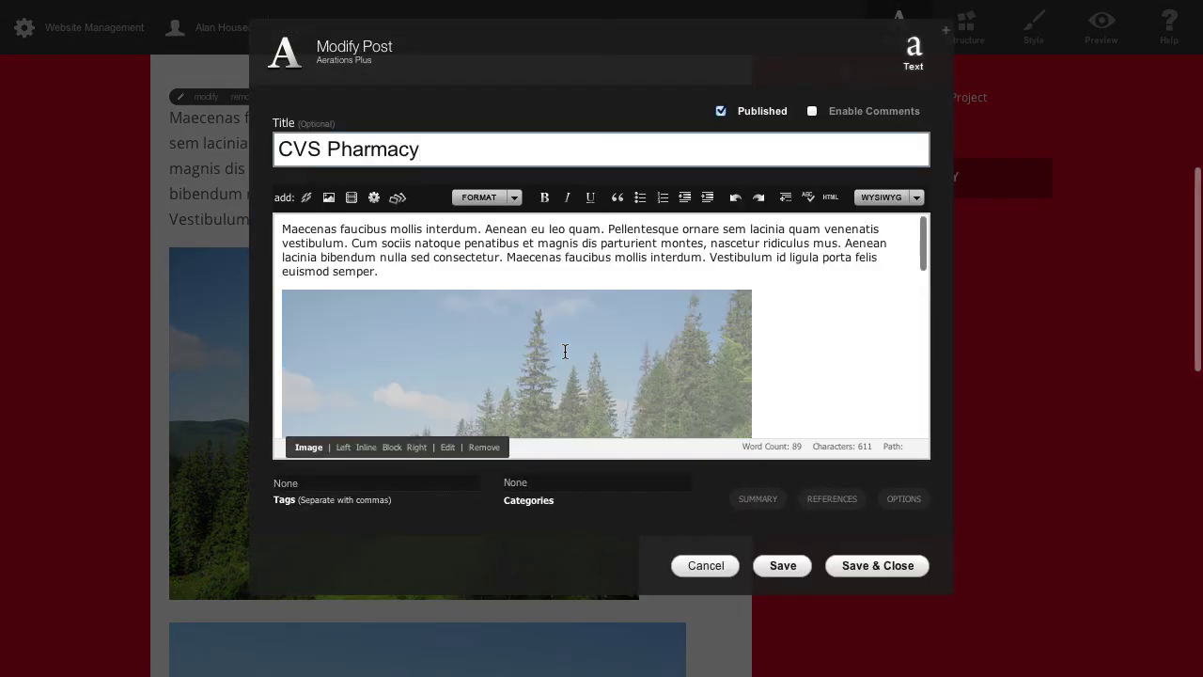
left_click(472, 448)
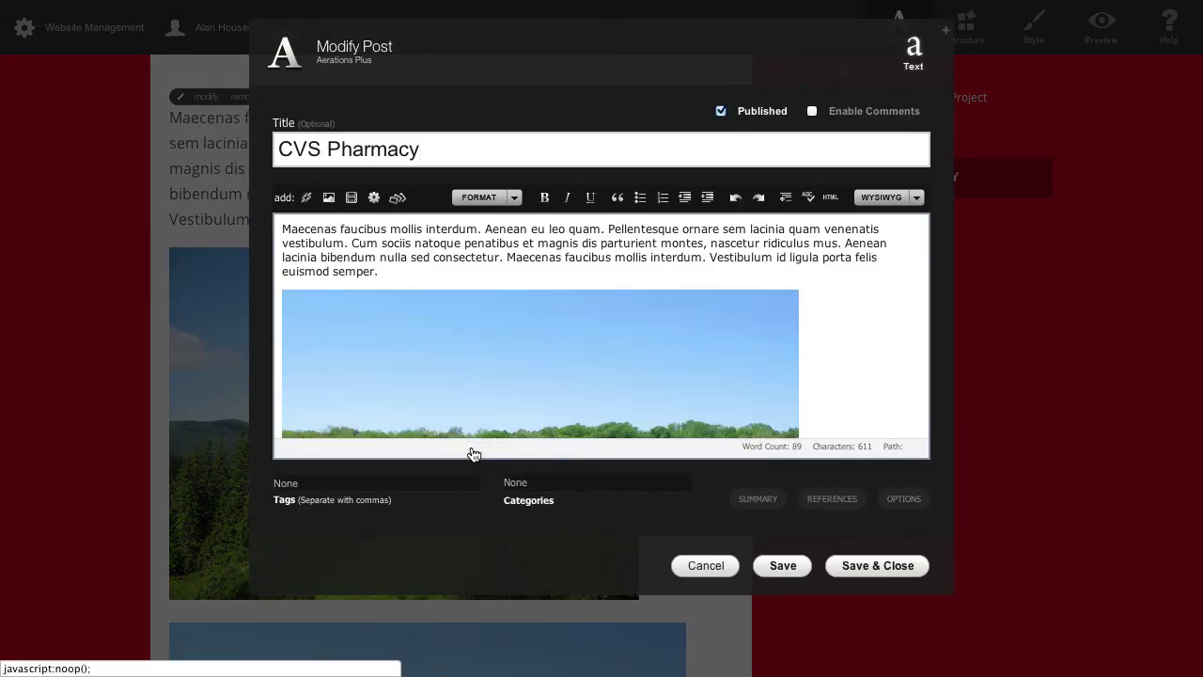
Align the field image left so text wraps beside it, save and close the post, and check the wrapped text
mouse_move(535, 339)
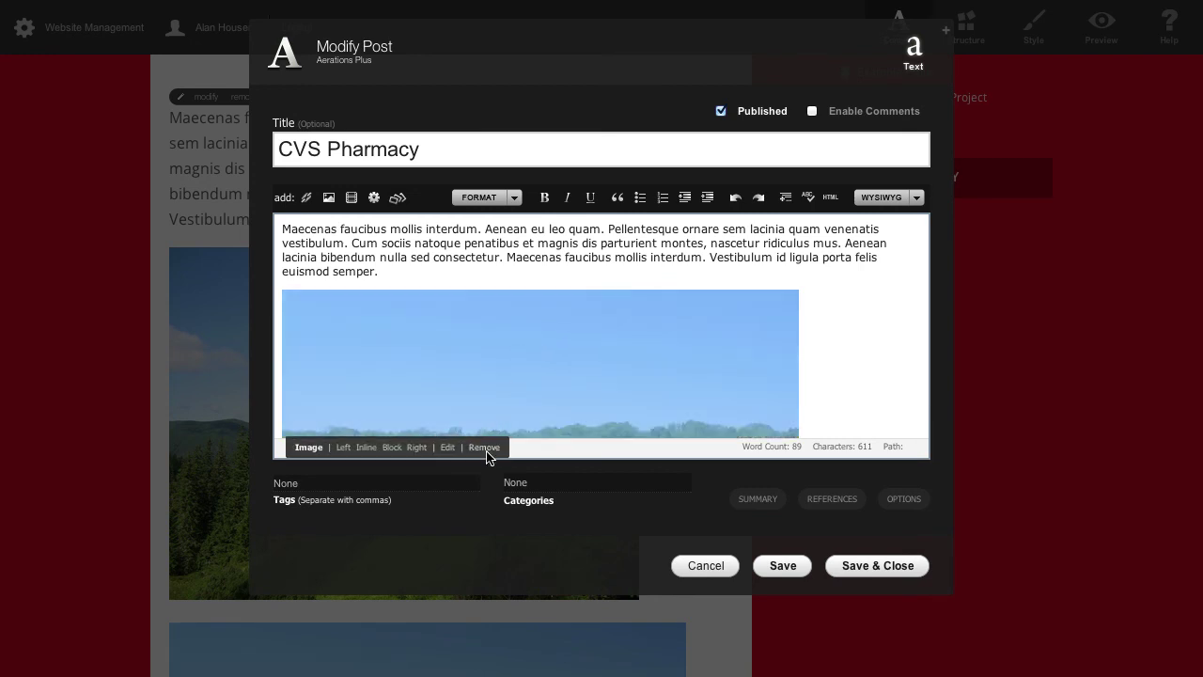
scroll(791, 363, "down", 5)
scroll(853, 325, "up", 5)
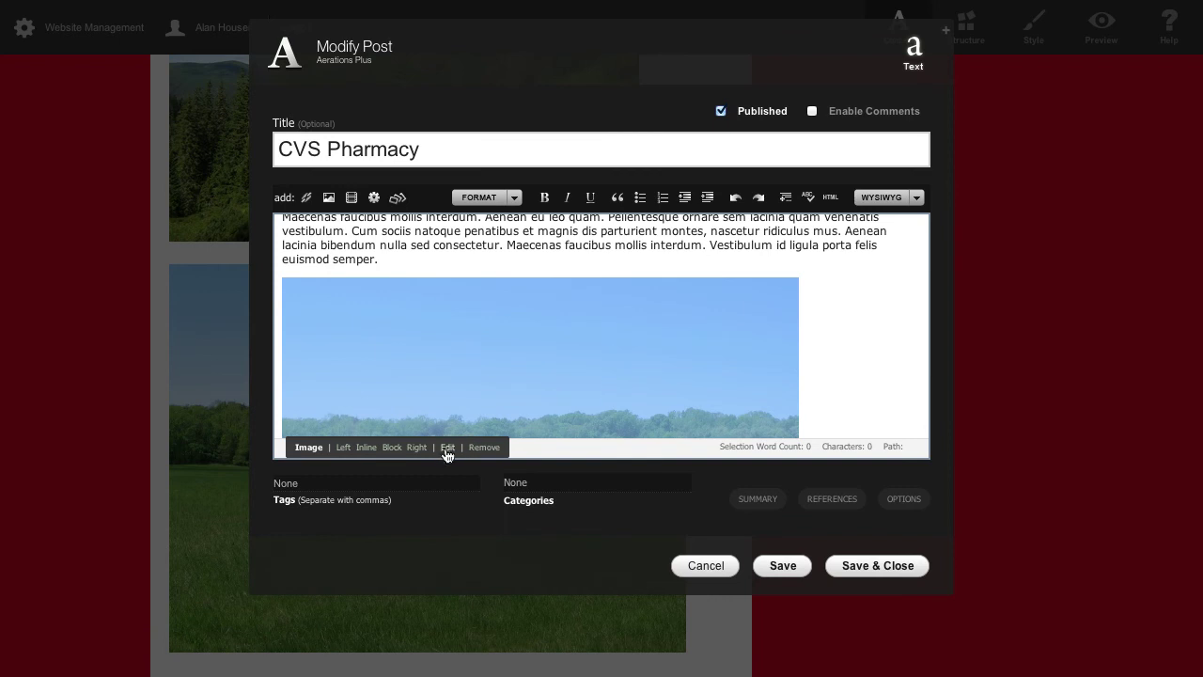
left_click(343, 448)
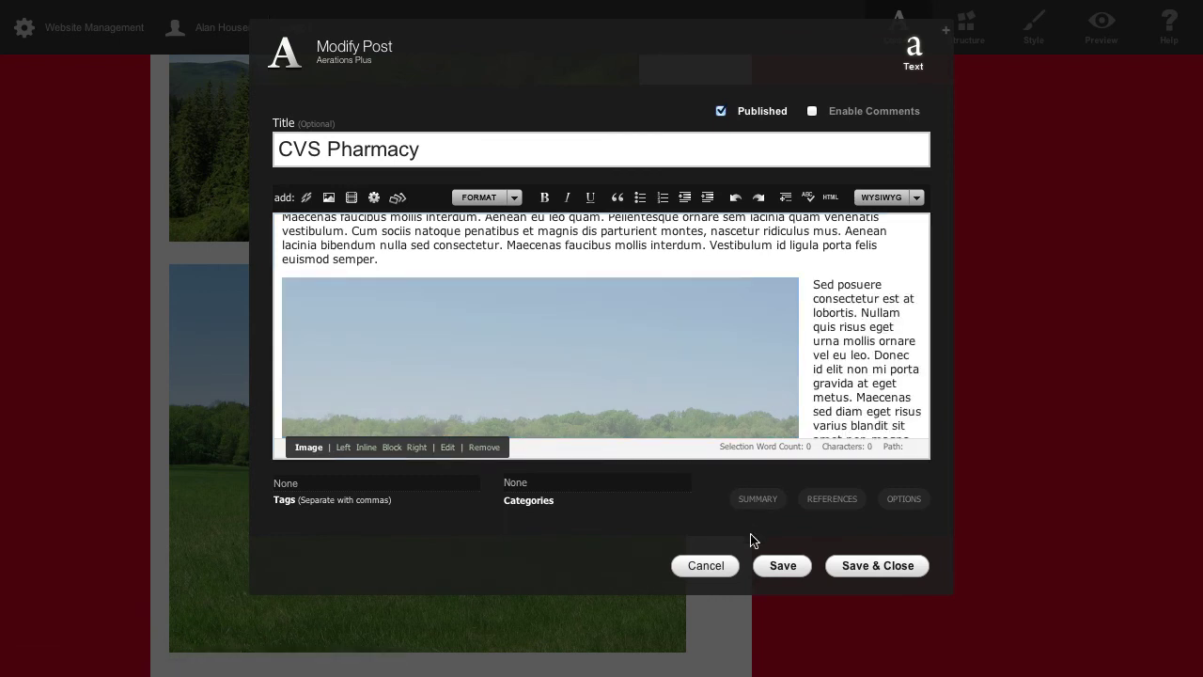
left_click(880, 567)
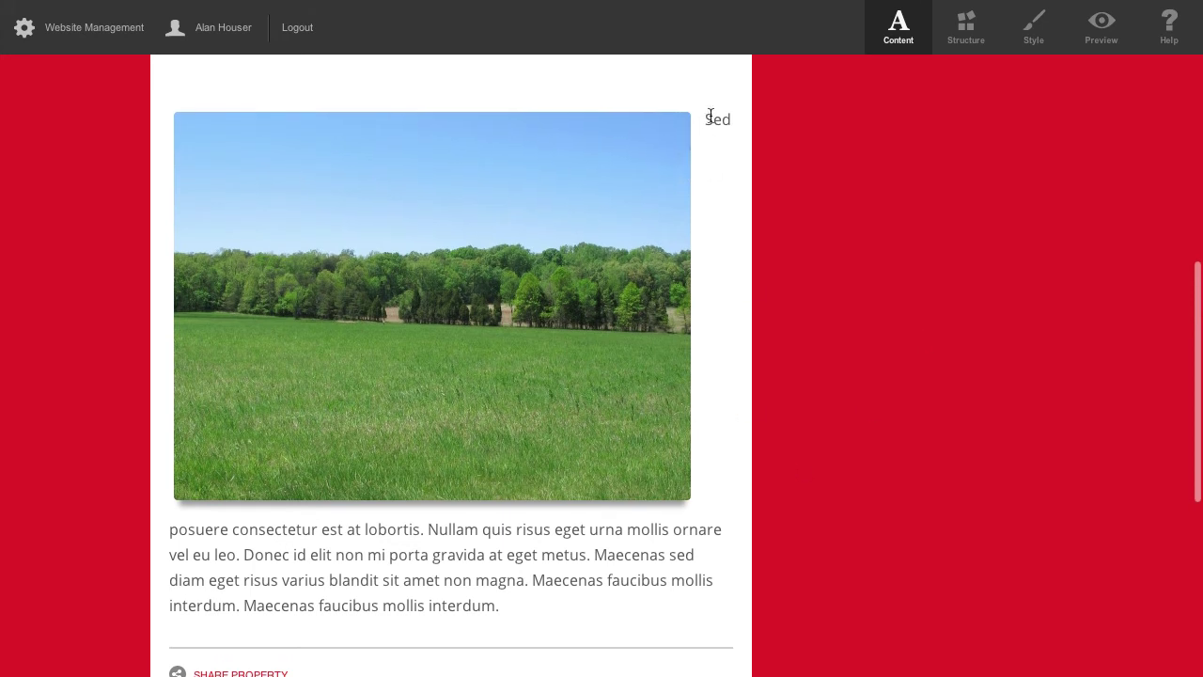
left_click_drag(708, 120, 739, 119)
scroll(1075, 109, "up", 3)
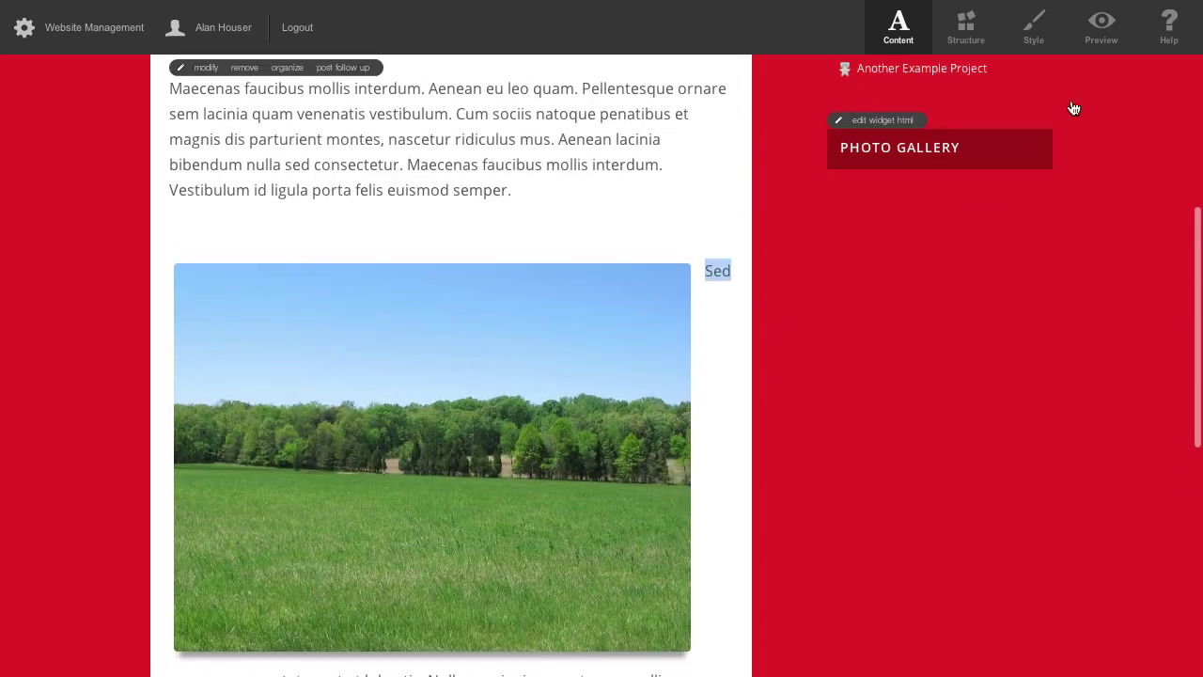
Reopen the post, remove the field image and the blank line between the two paragraphs, and save and close it
left_click(203, 68)
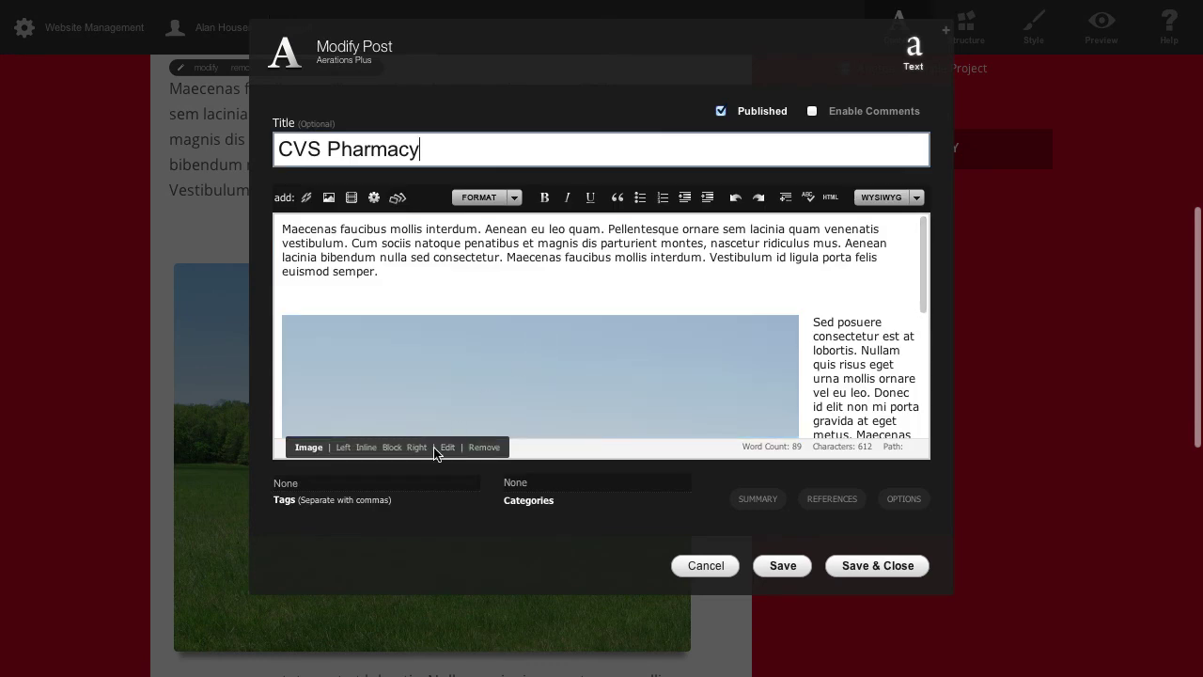
left_click(481, 449)
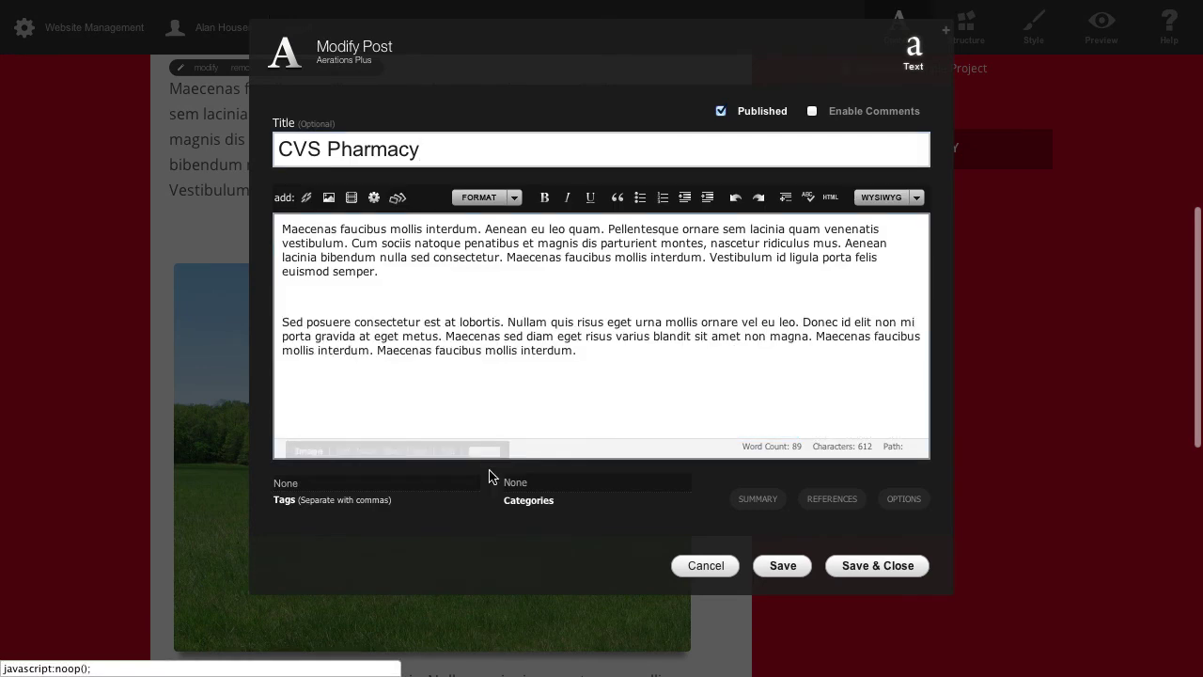
left_click(484, 283)
key("BackSpace")
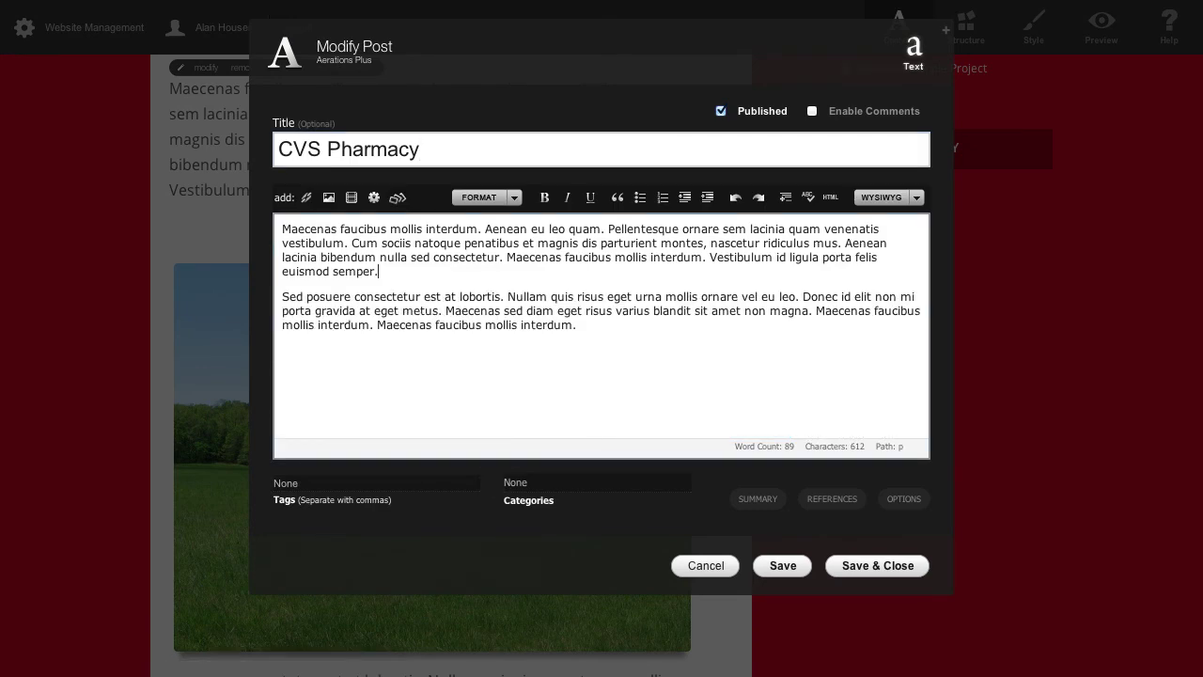
left_click(873, 568)
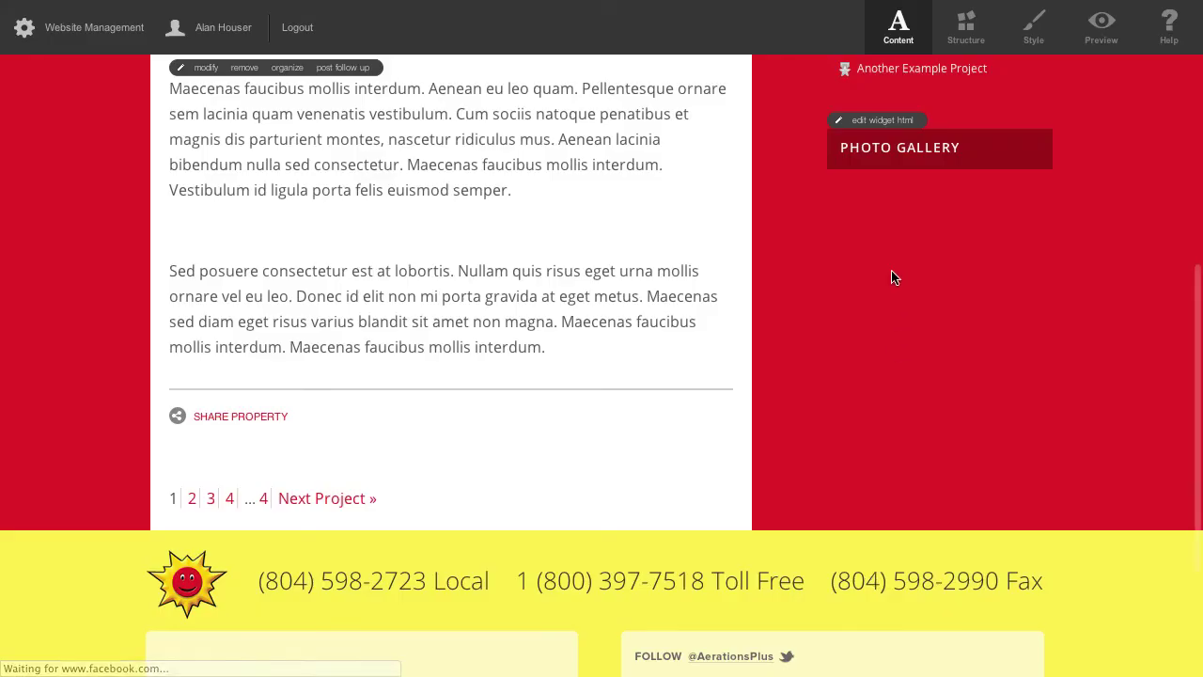
Delete the remaining blank line between the post's paragraphs, save and close the post, and switch to Preview mode
left_click(212, 74)
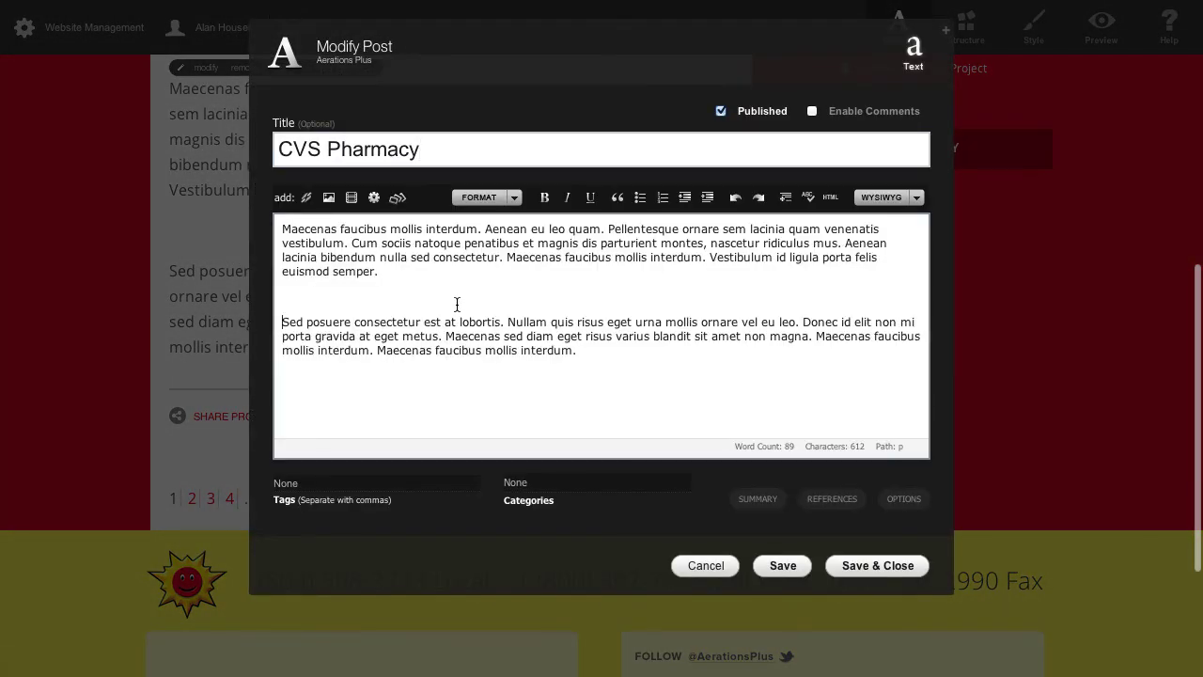
key("BackSpace")
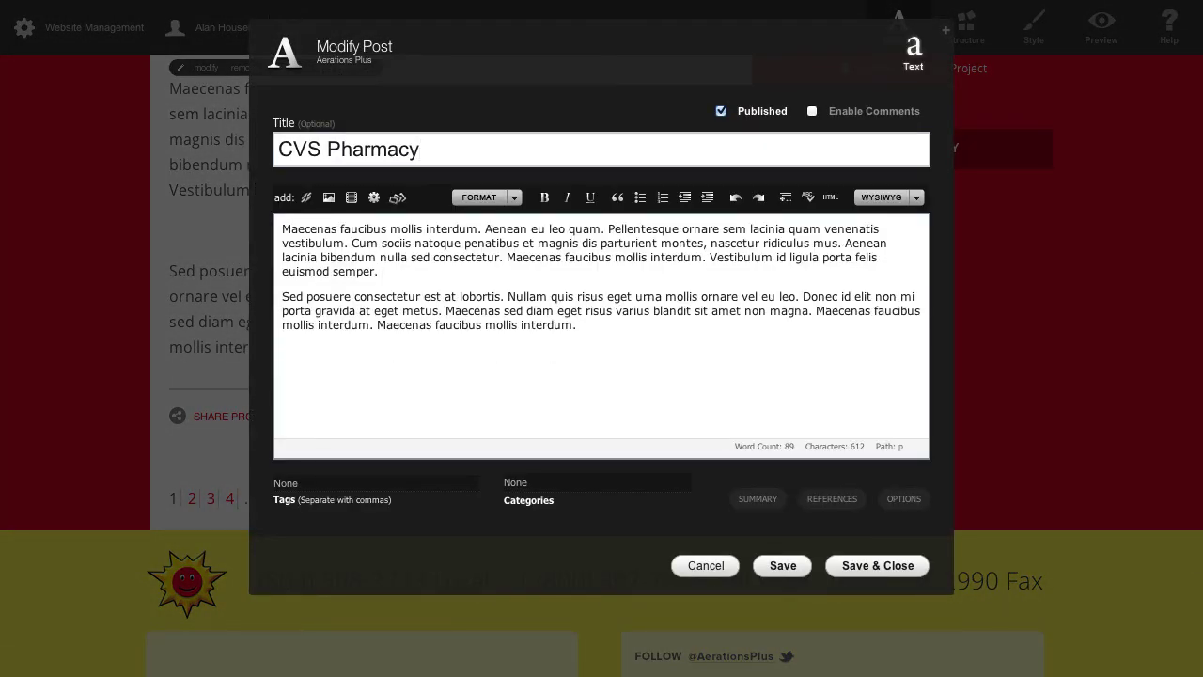
left_click(876, 565)
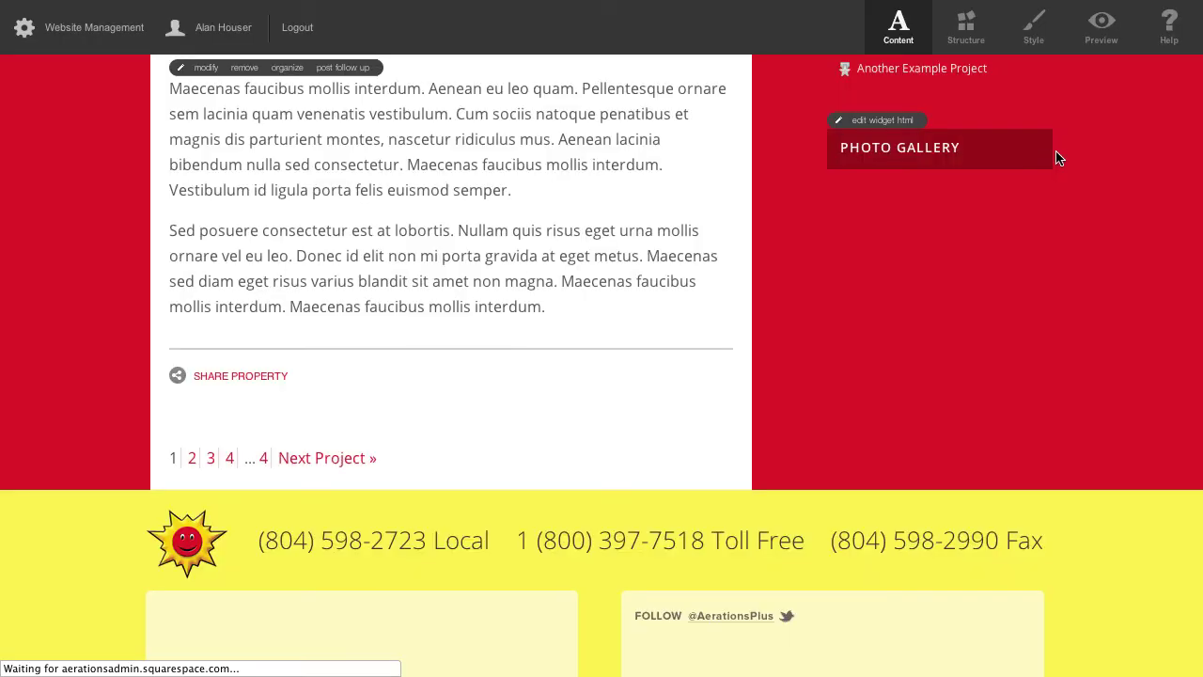
left_click(1102, 28)
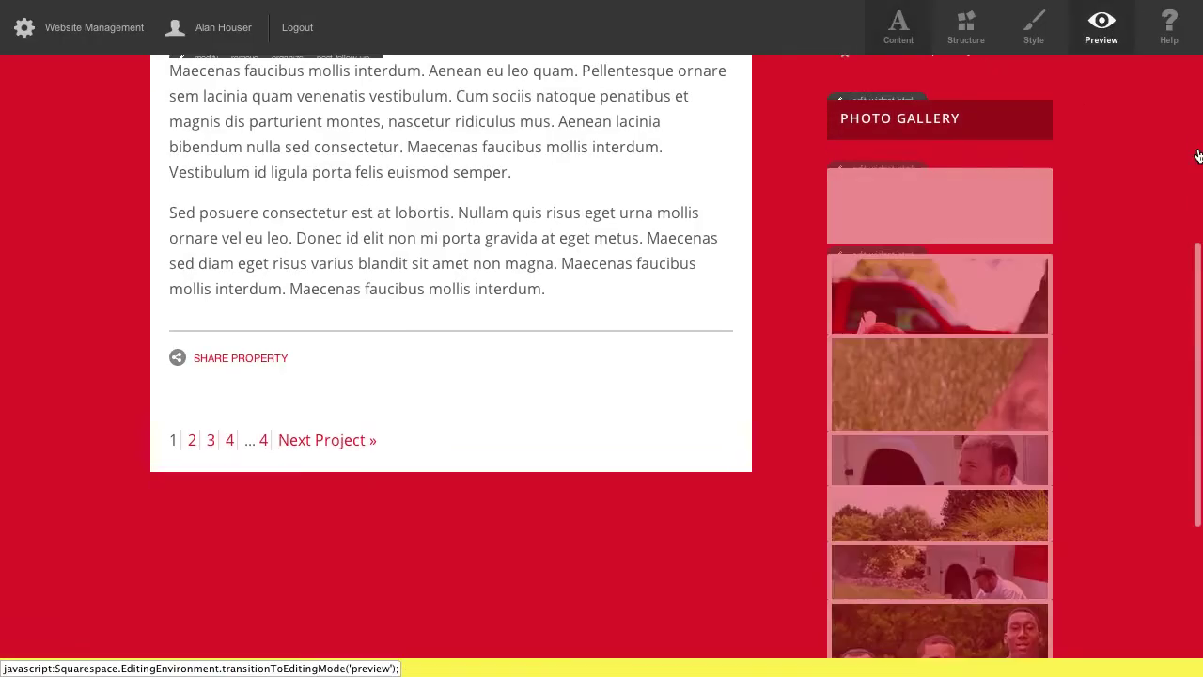
Review the previewed CVS Pharmacy post, return to the site's home page, and open the Property of the Month page from there
scroll(1137, 378, "up", 3)
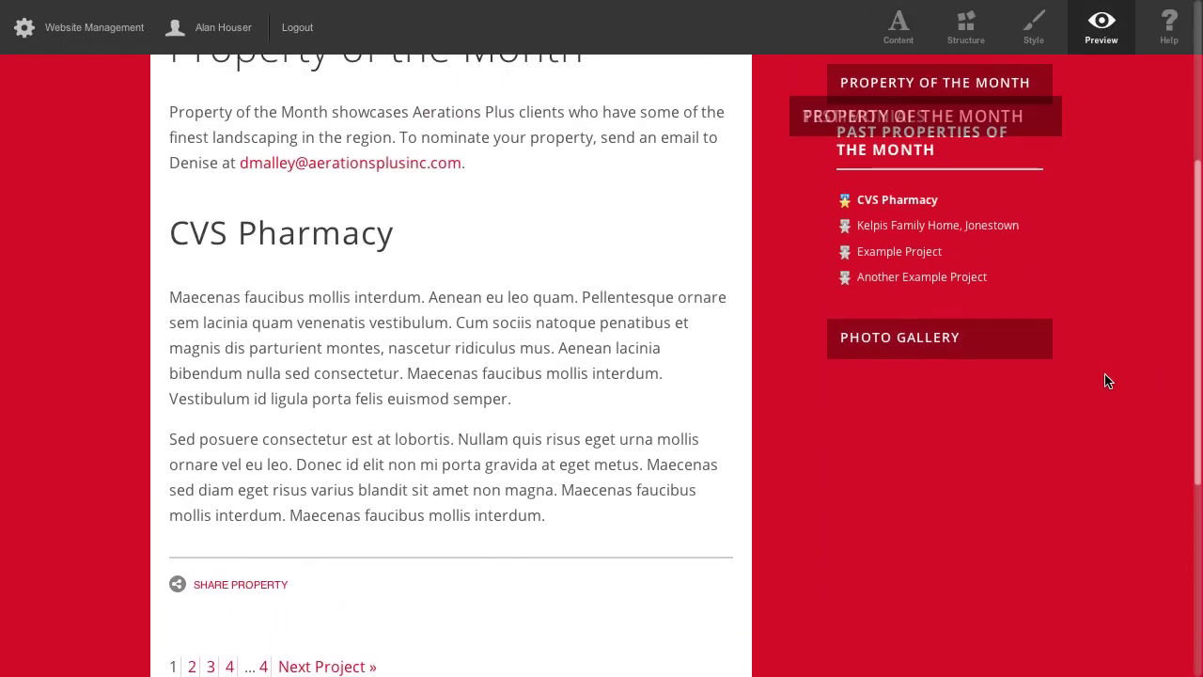
scroll(1105, 380, "up", 1)
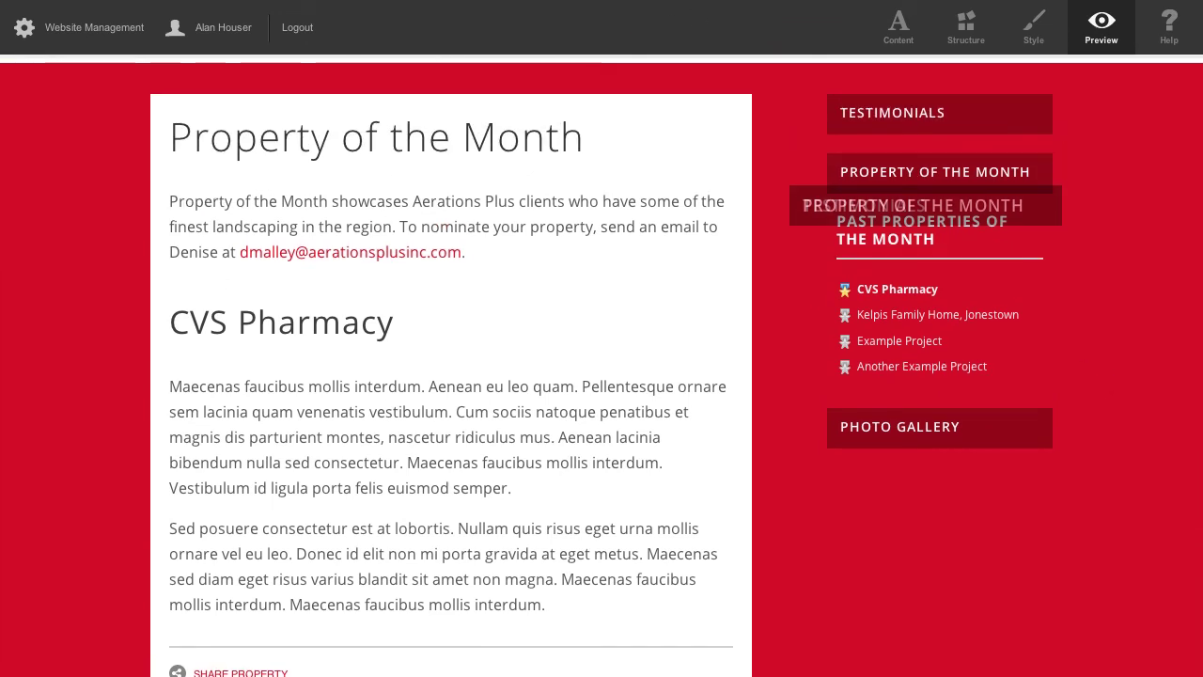
left_click(103, 0)
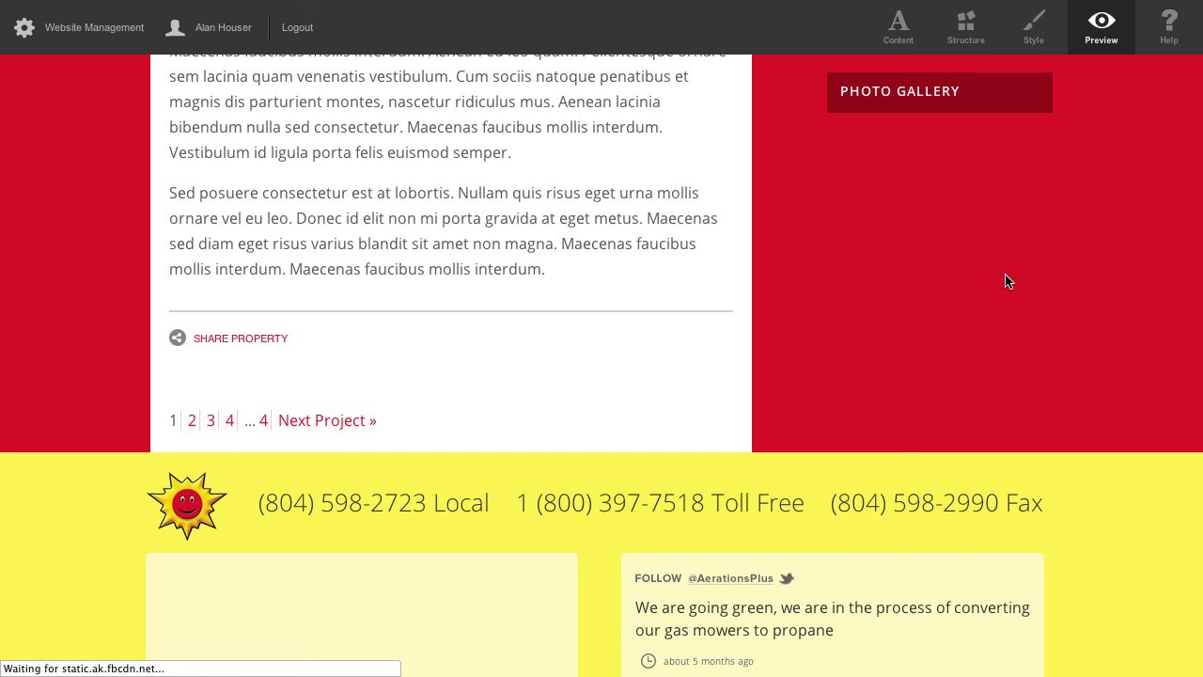
scroll(1006, 282, "up", 3)
scroll(1015, 303, "up", 3)
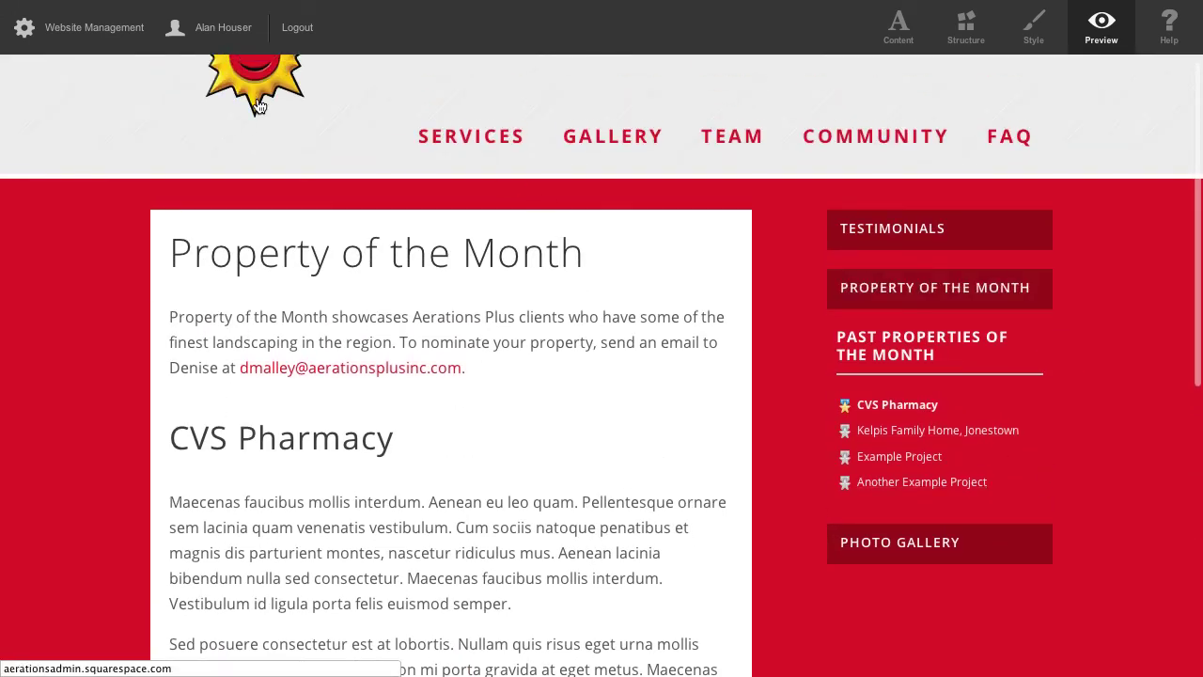
left_click(223, 115)
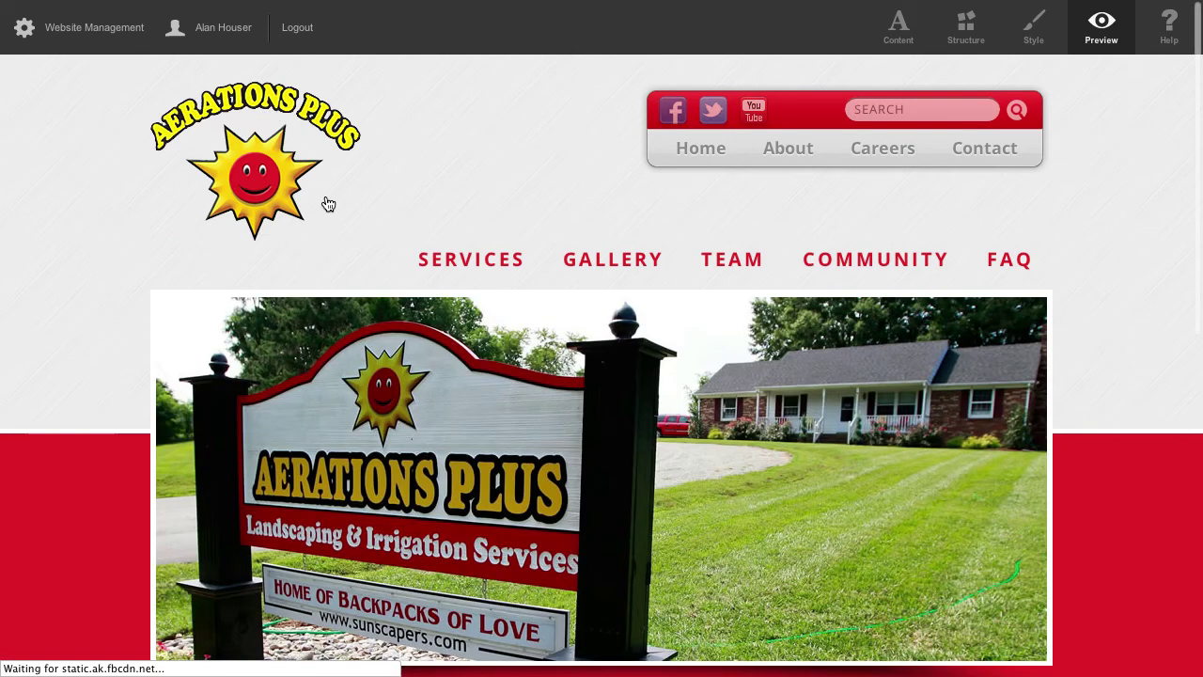
scroll(430, 205, "down", 5)
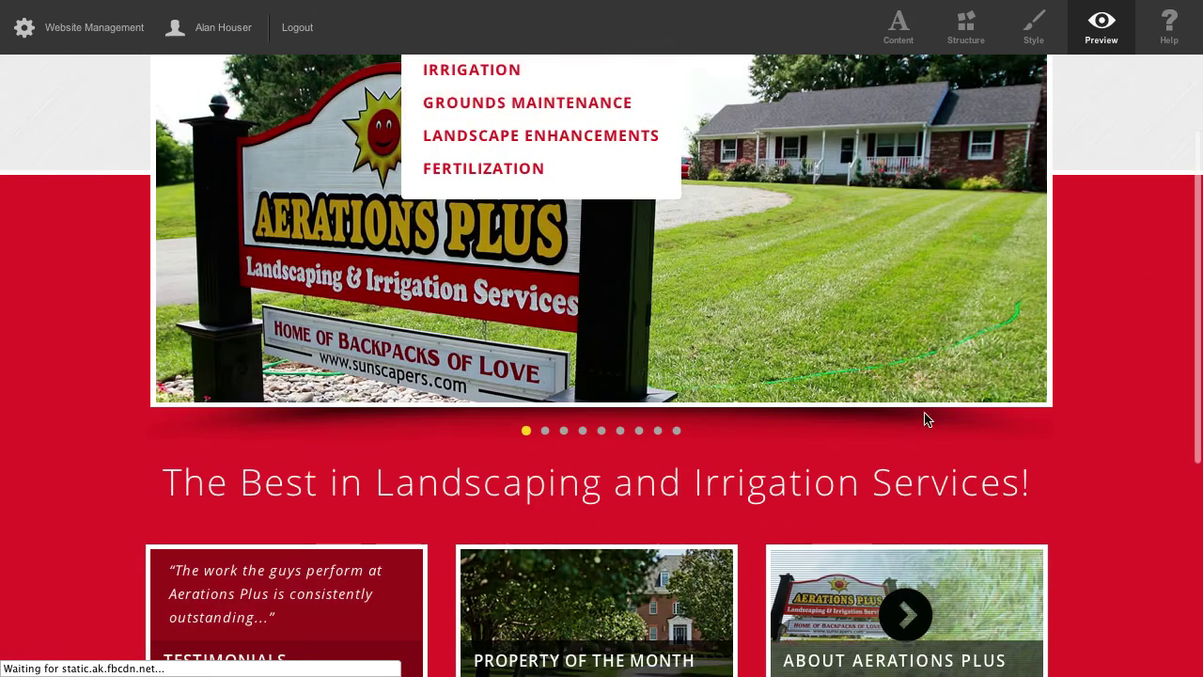
scroll(937, 425, "down", 1)
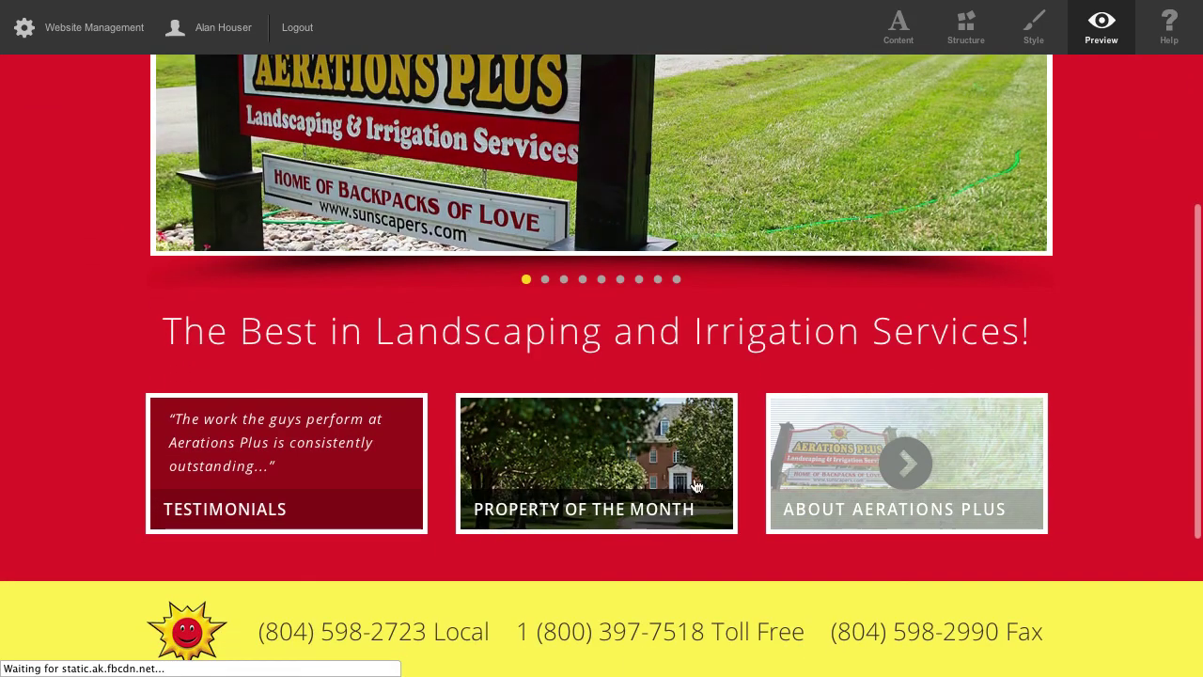
left_click(636, 513)
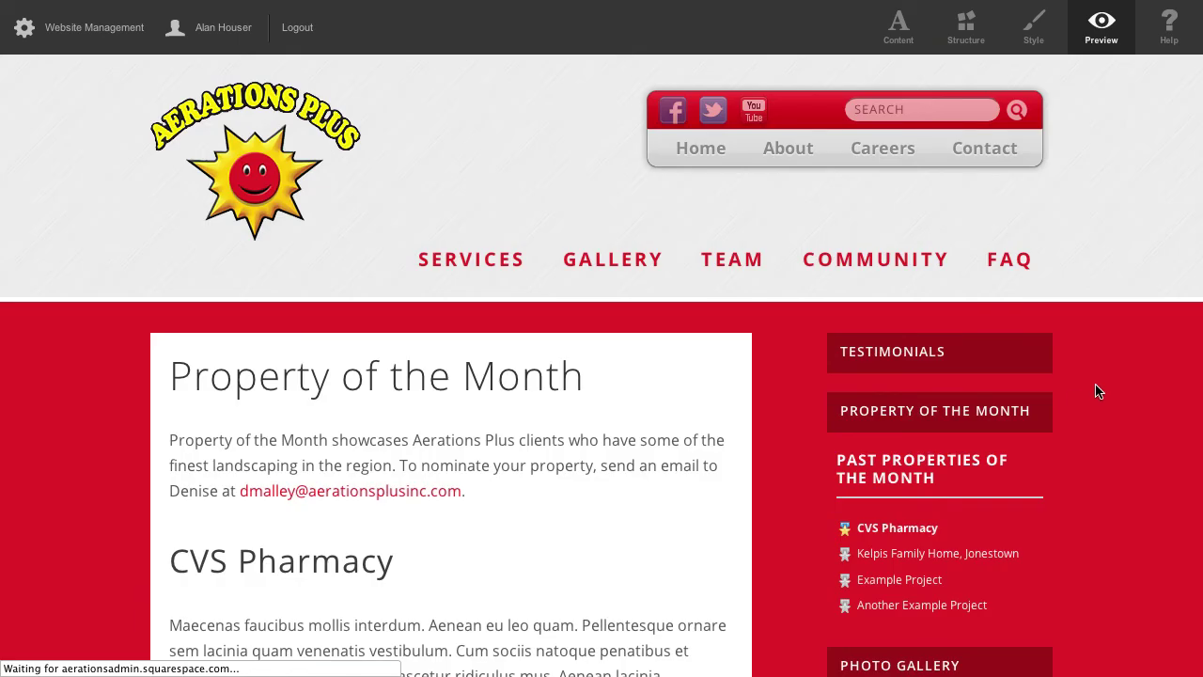
Review the Property of the Month page, and open the Jonestown home post from the past properties to examine its slideshow and text
scroll(1090, 390, "down", 4)
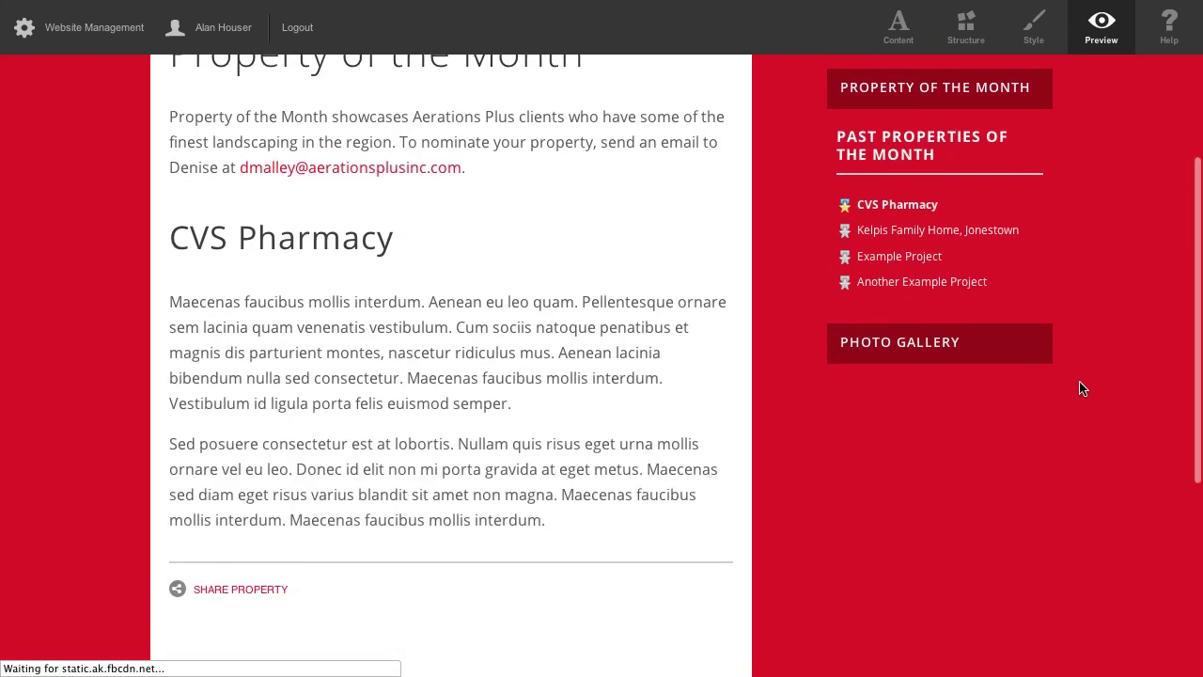
scroll(1081, 388, "down", 1)
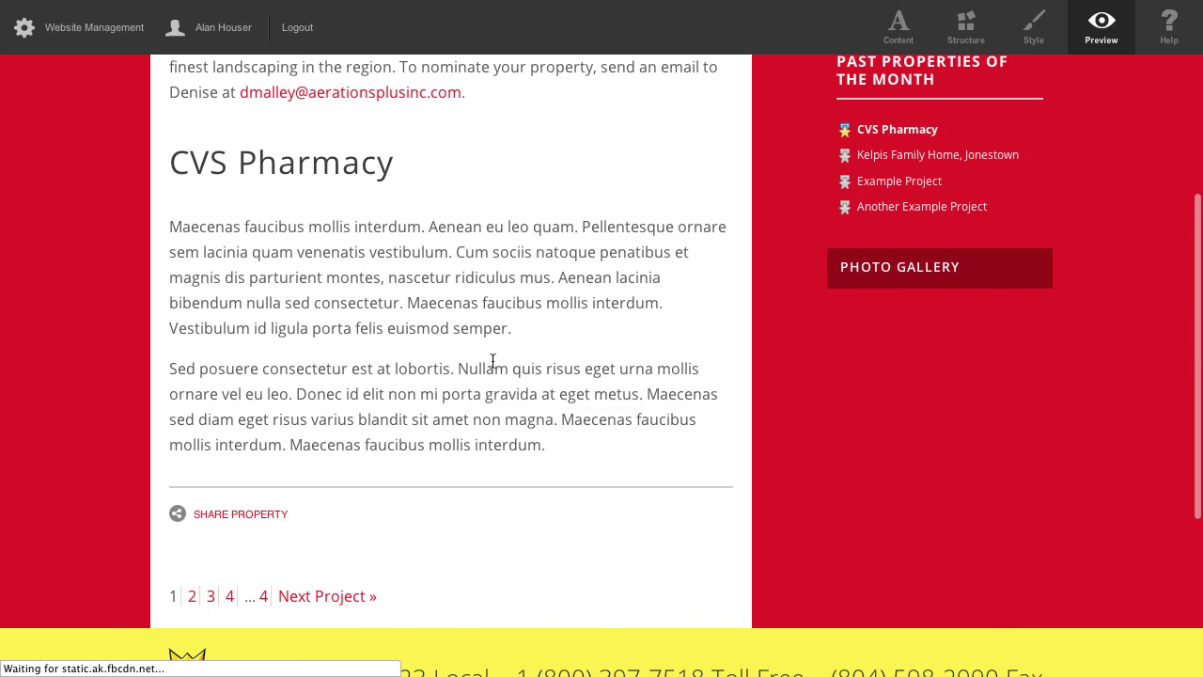
scroll(806, 437, "up", 3)
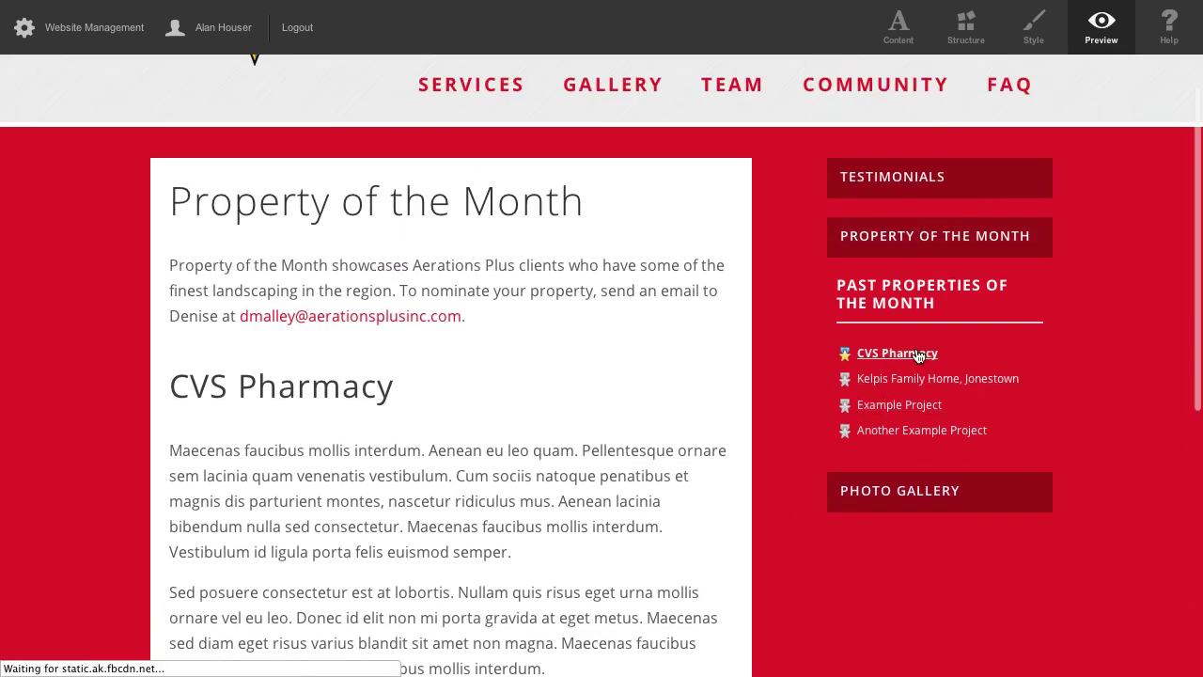
scroll(1007, 411, "down", 6)
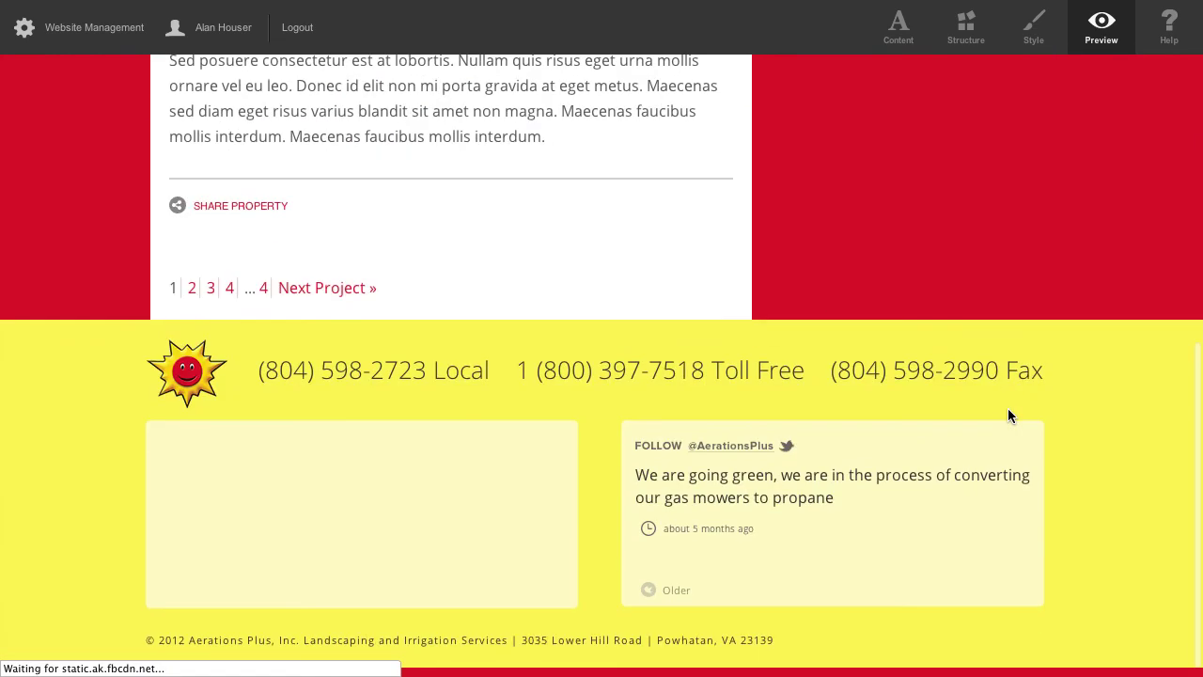
scroll(1008, 408, "up", 5)
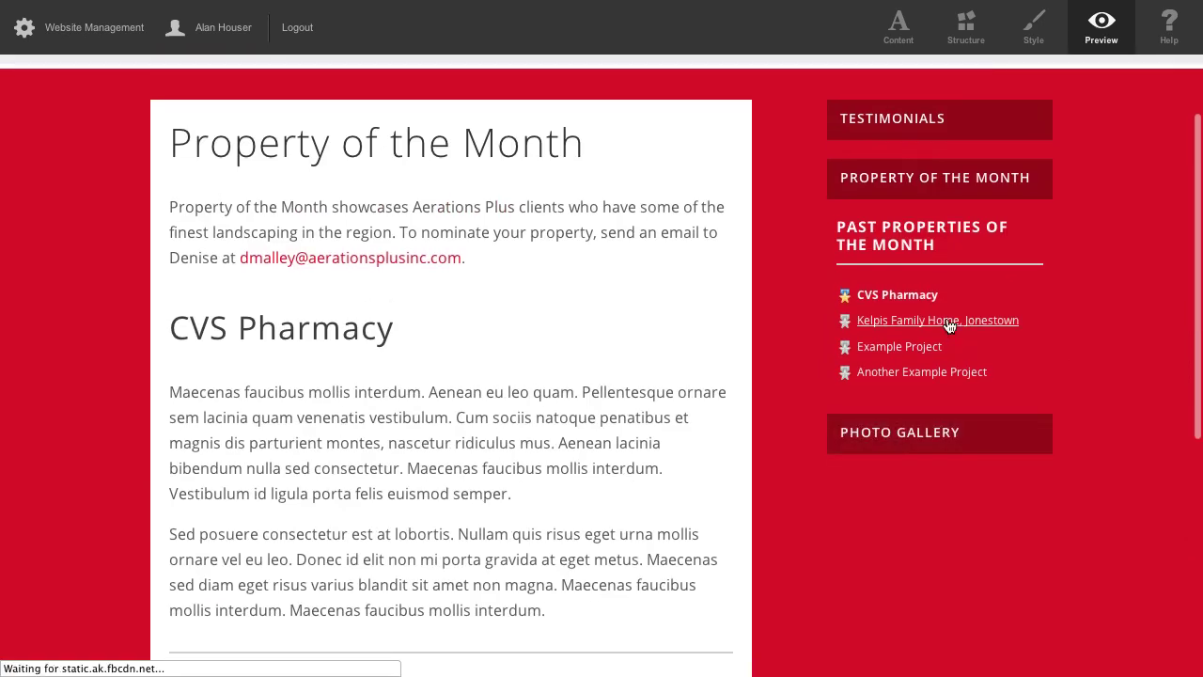
scroll(1114, 411, "down", 4)
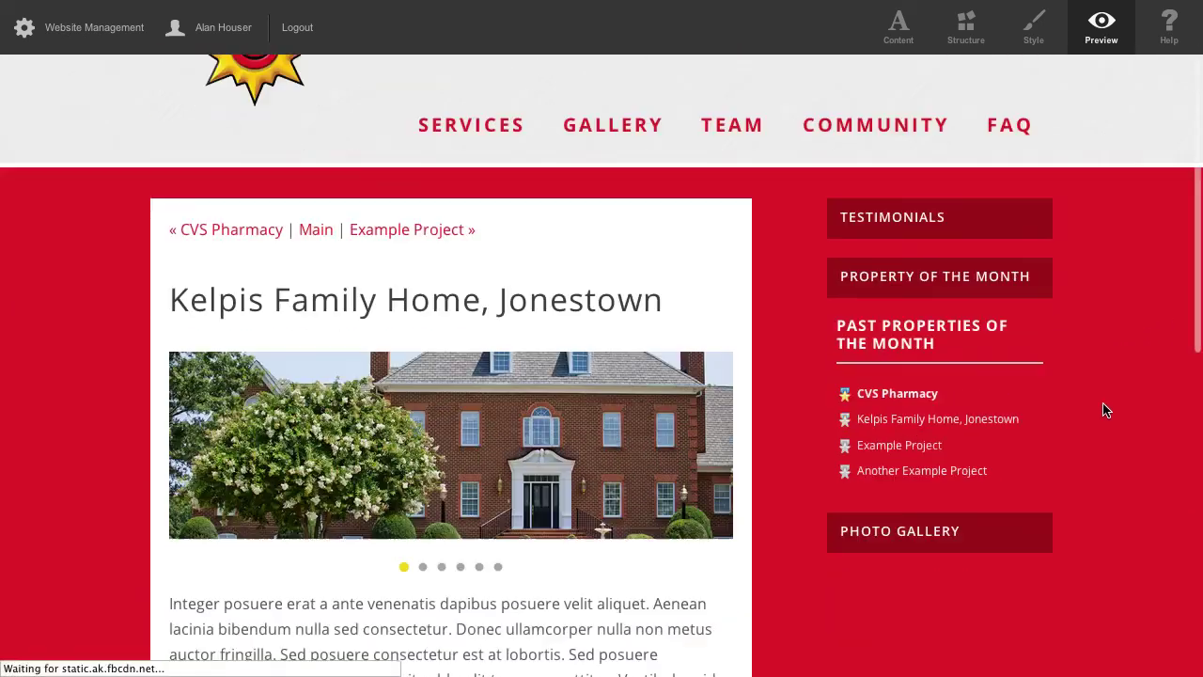
scroll(1106, 410, "up", 1)
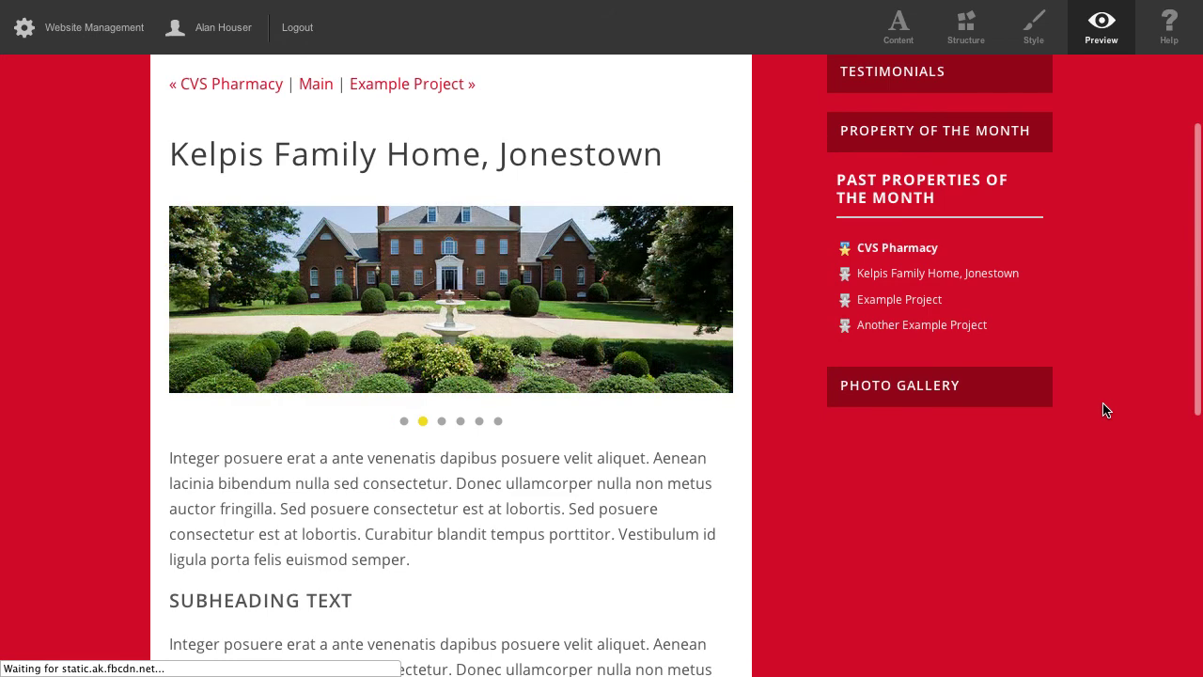
scroll(1106, 409, "up", 1)
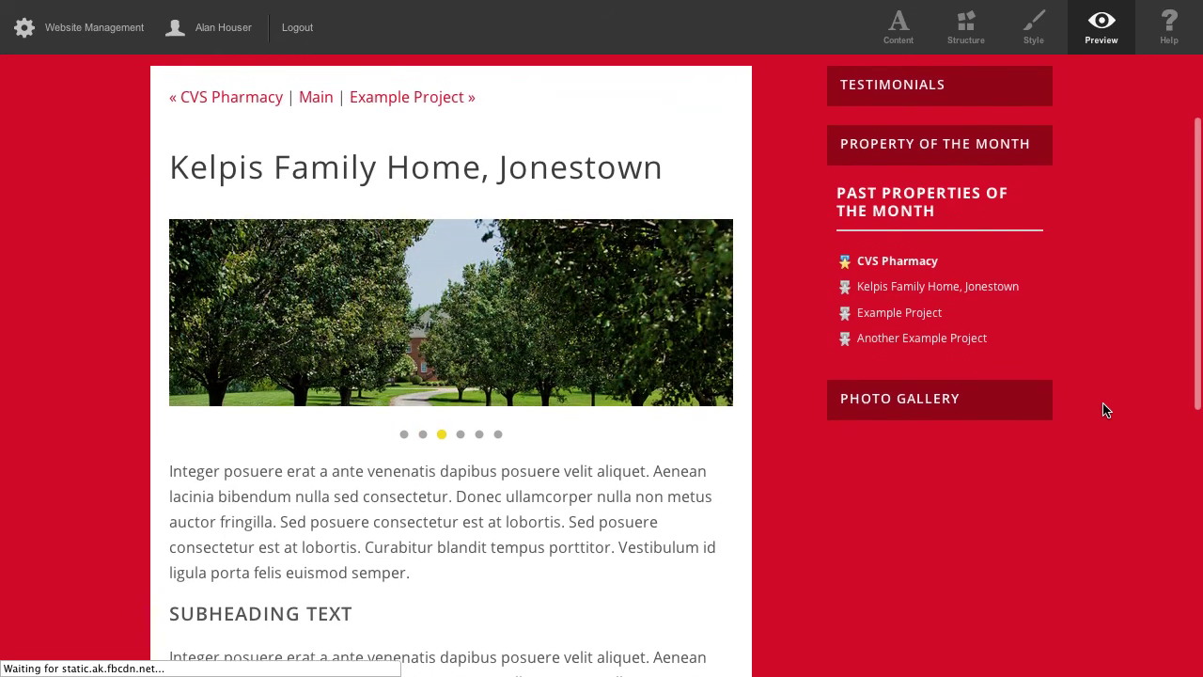
scroll(1106, 410, "up", 2)
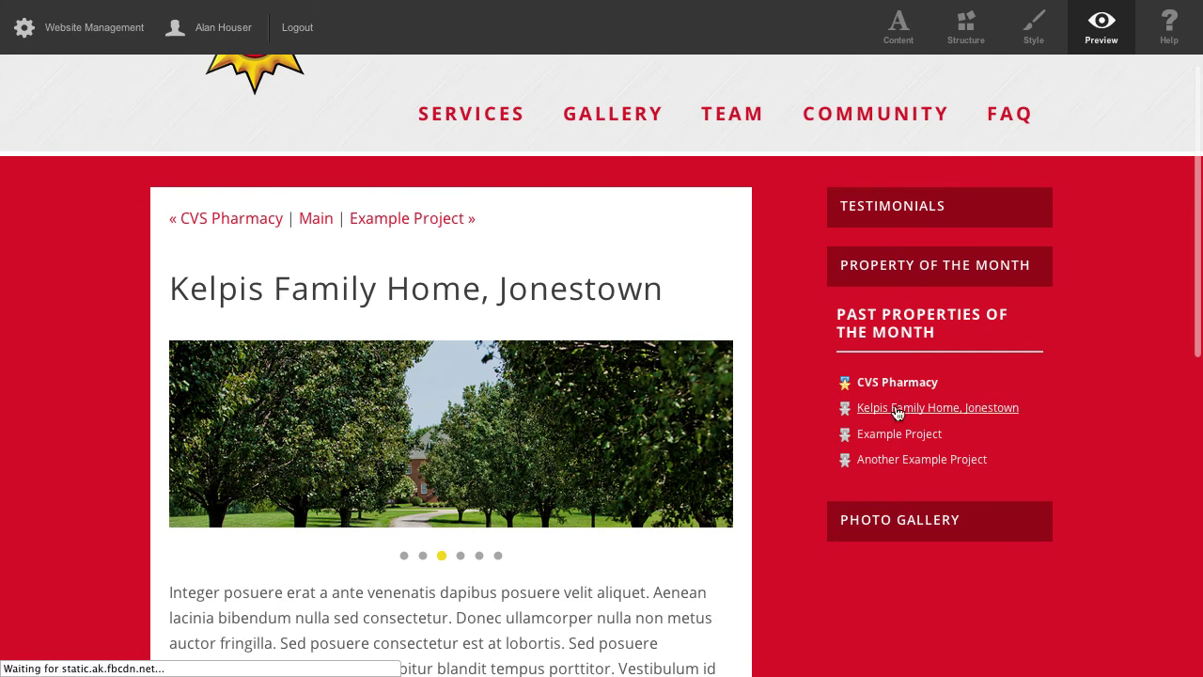
Open the CVS Pharmacy post for modification in Content mode, turn off its Published option, and save and close it
left_click(889, 383)
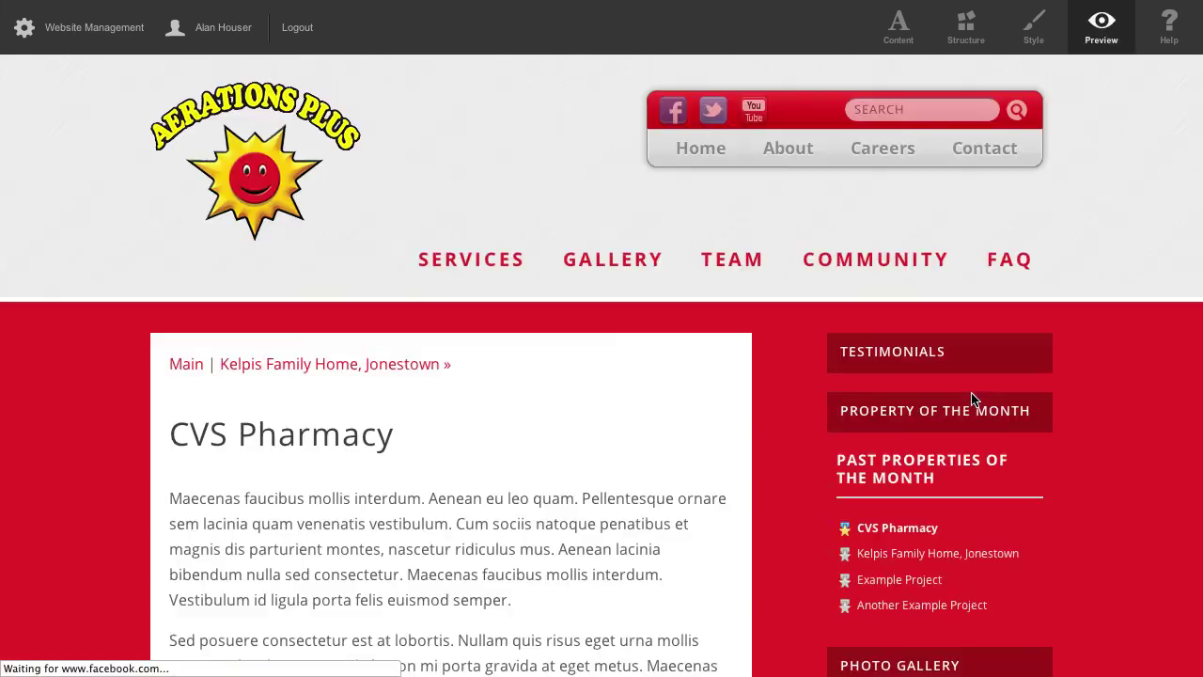
left_click(899, 39)
scroll(455, 462, "down", 3)
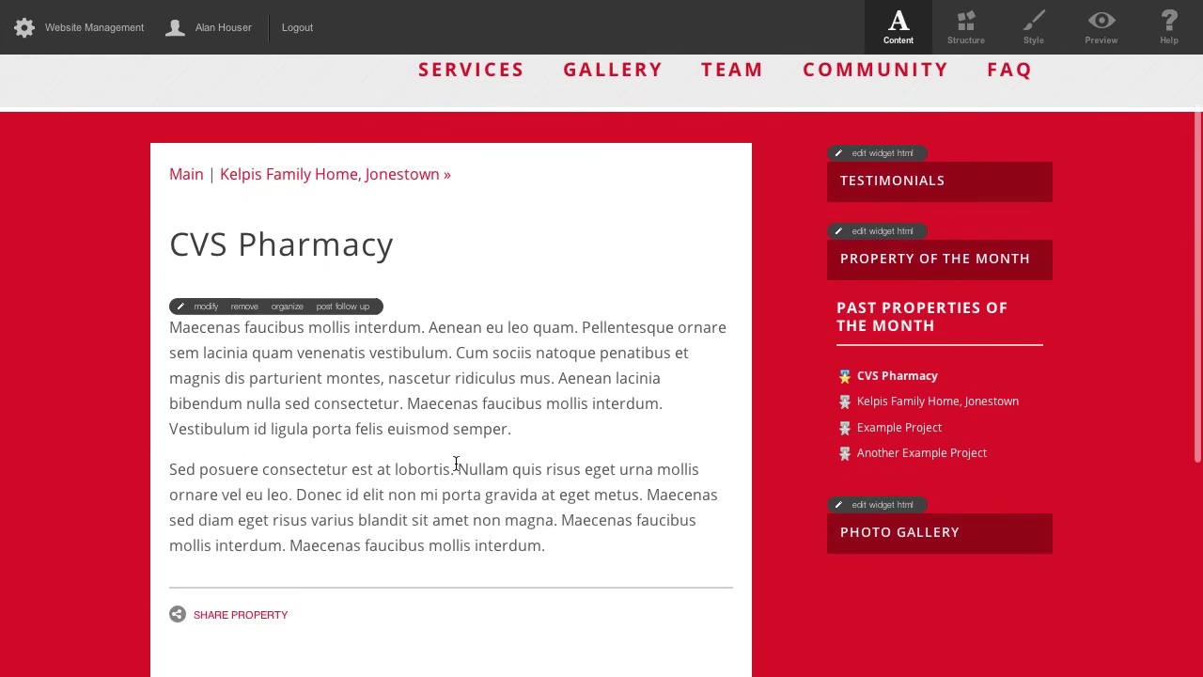
scroll(456, 464, "down", 1)
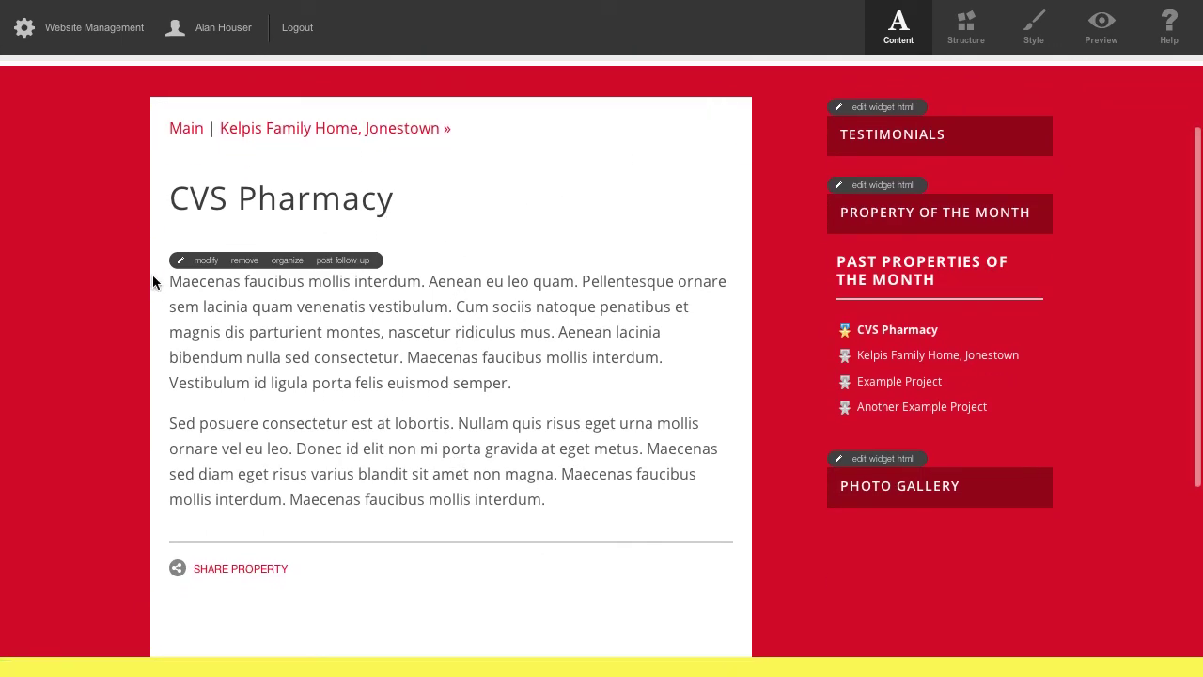
left_click(201, 260)
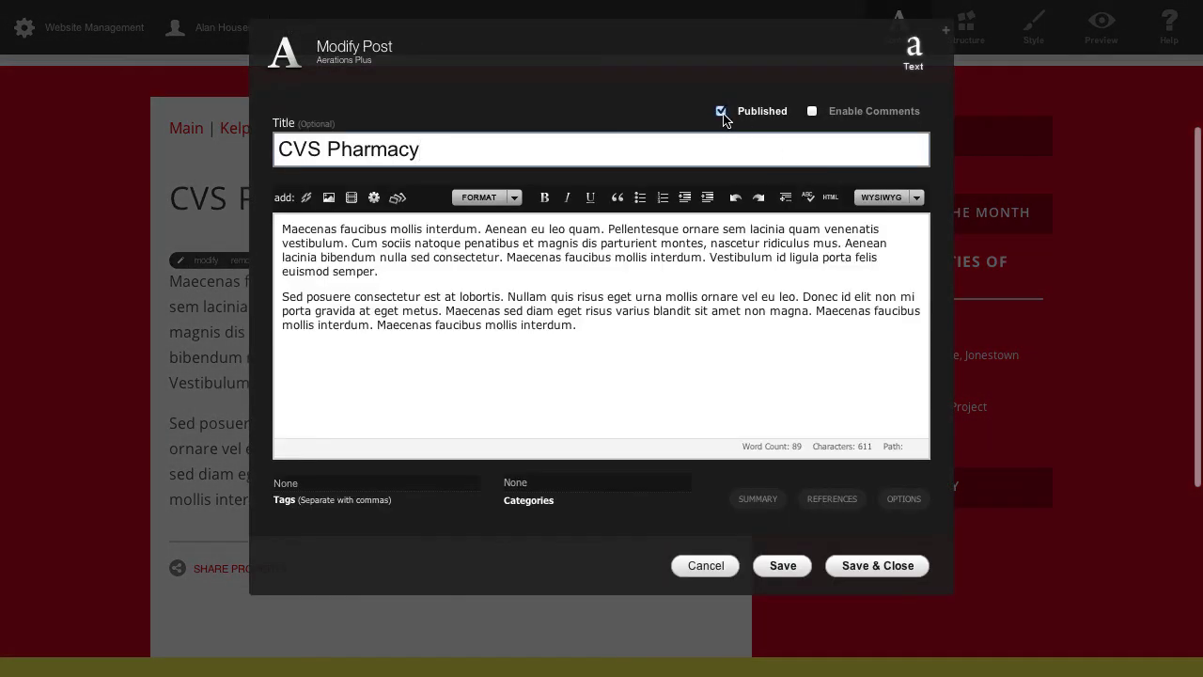
left_click(722, 112)
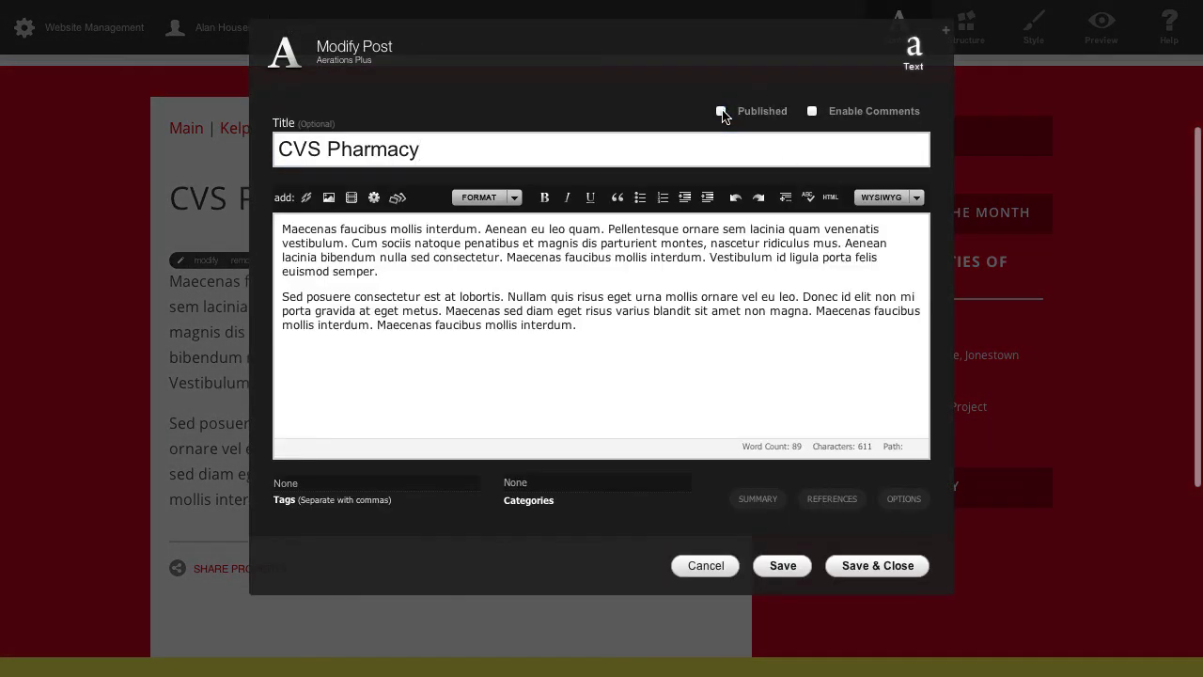
left_click(878, 565)
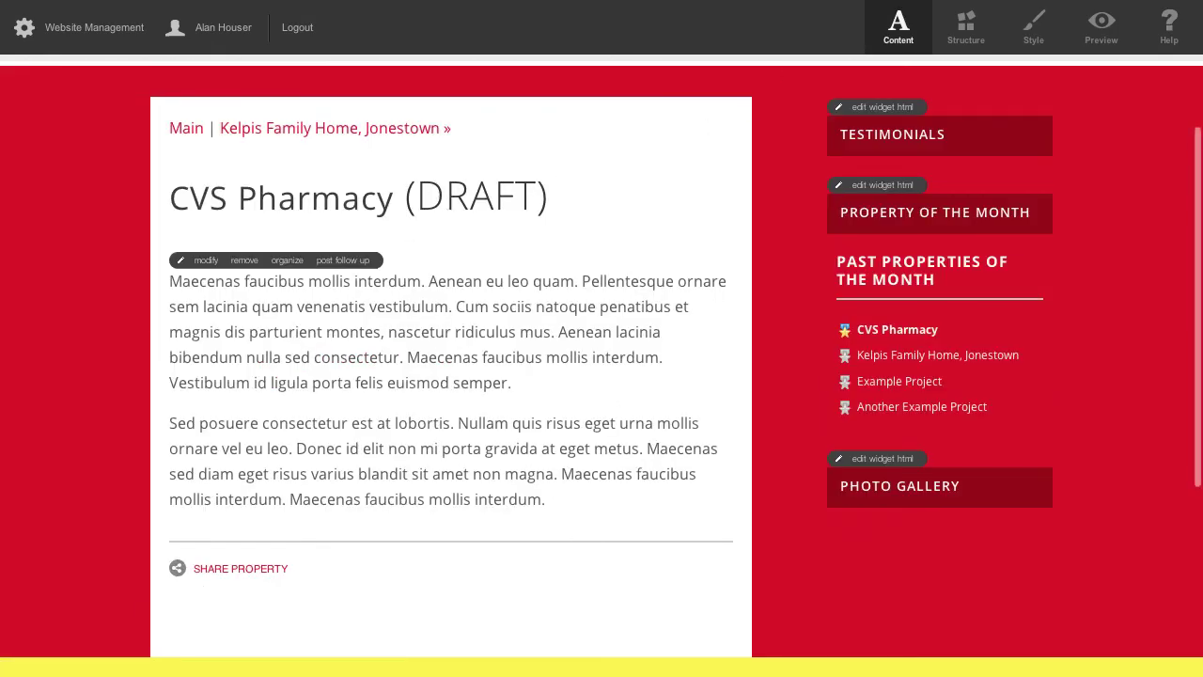
Log out of the site and view the Property of the Month page as a public visitor
left_click(1100, 28)
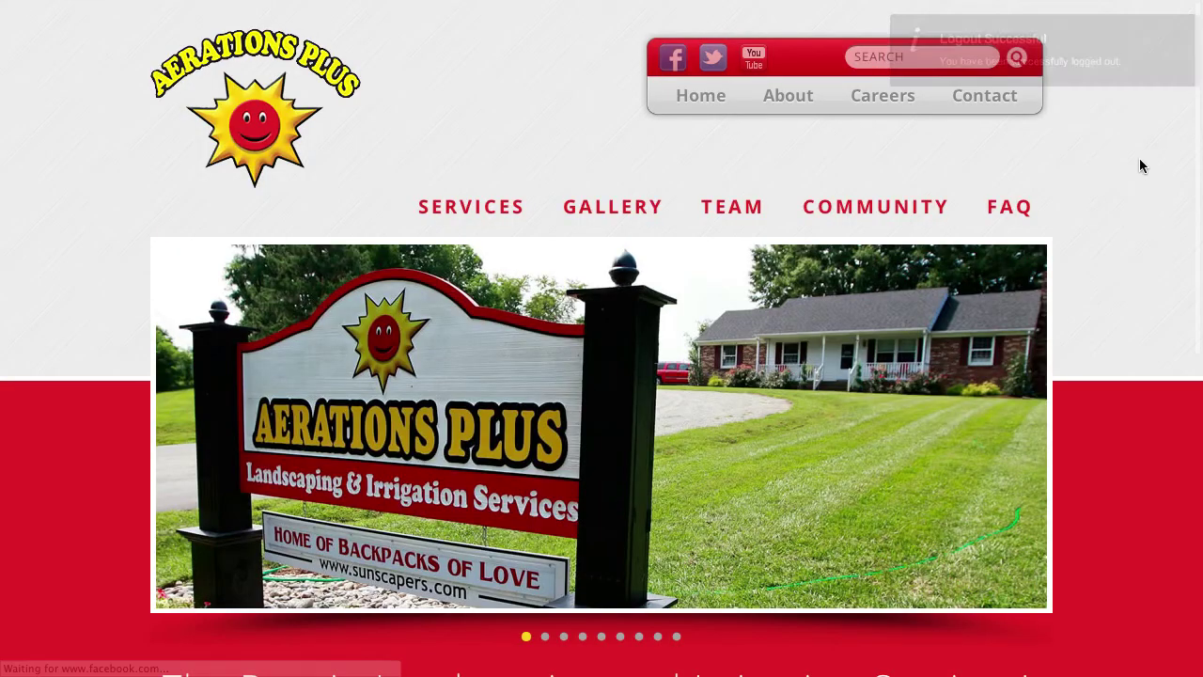
scroll(956, 222, "down", 5)
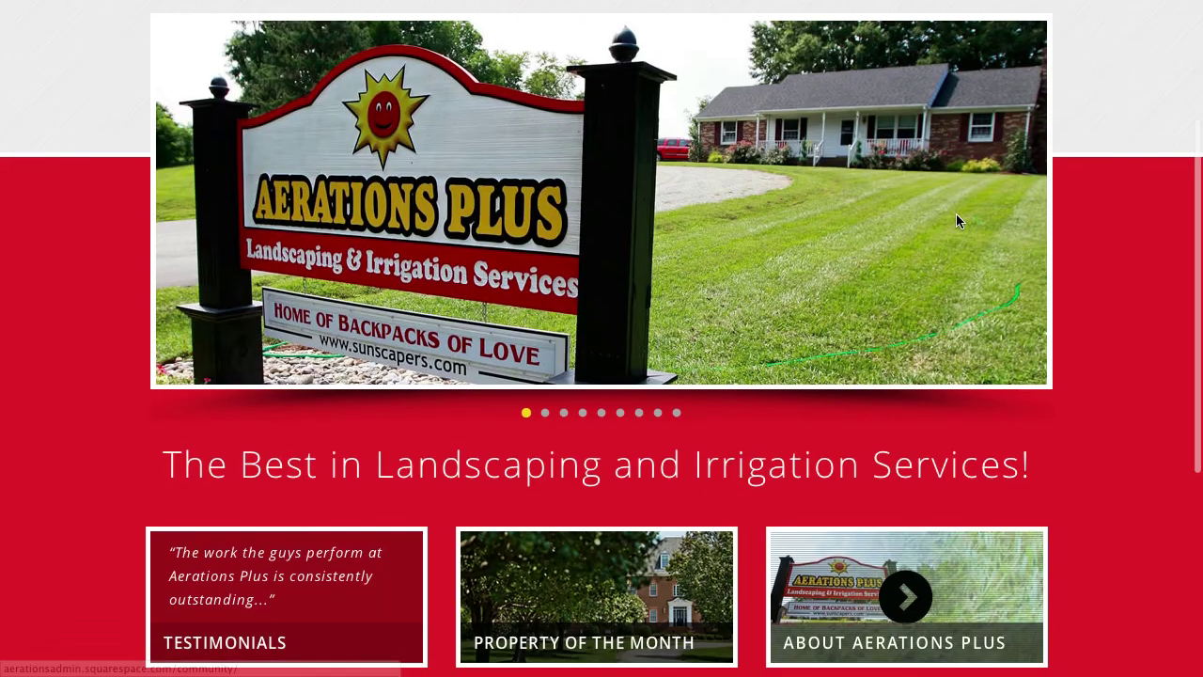
left_click(568, 515)
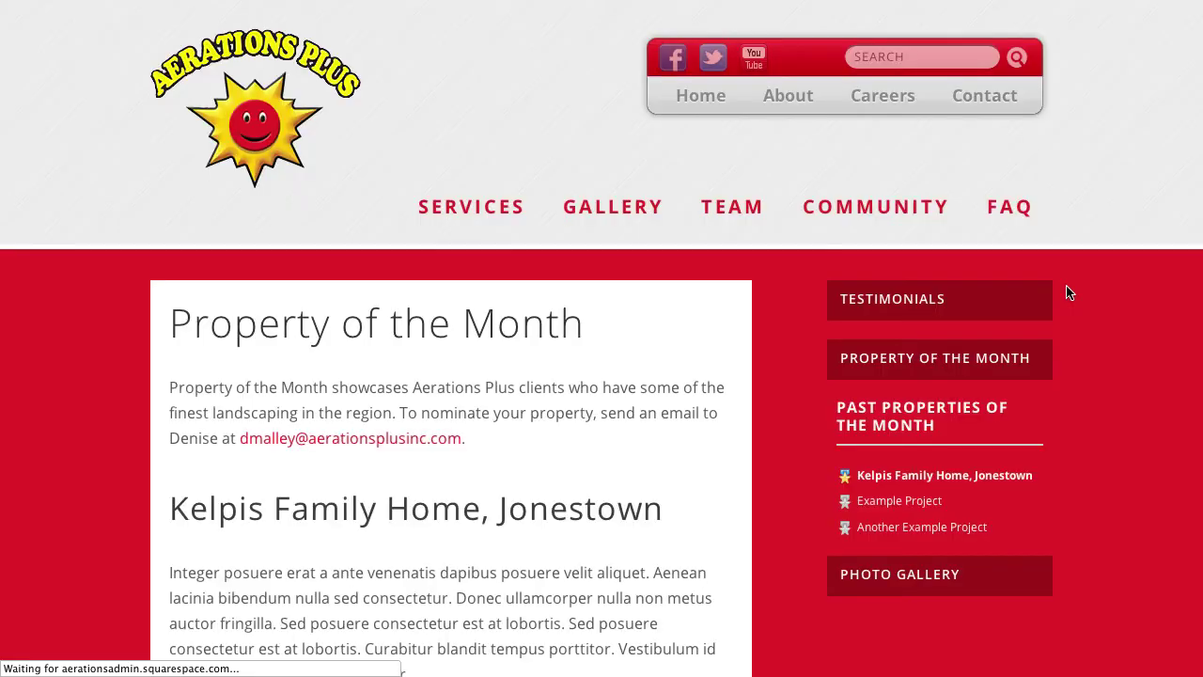
scroll(1043, 336, "down", 4)
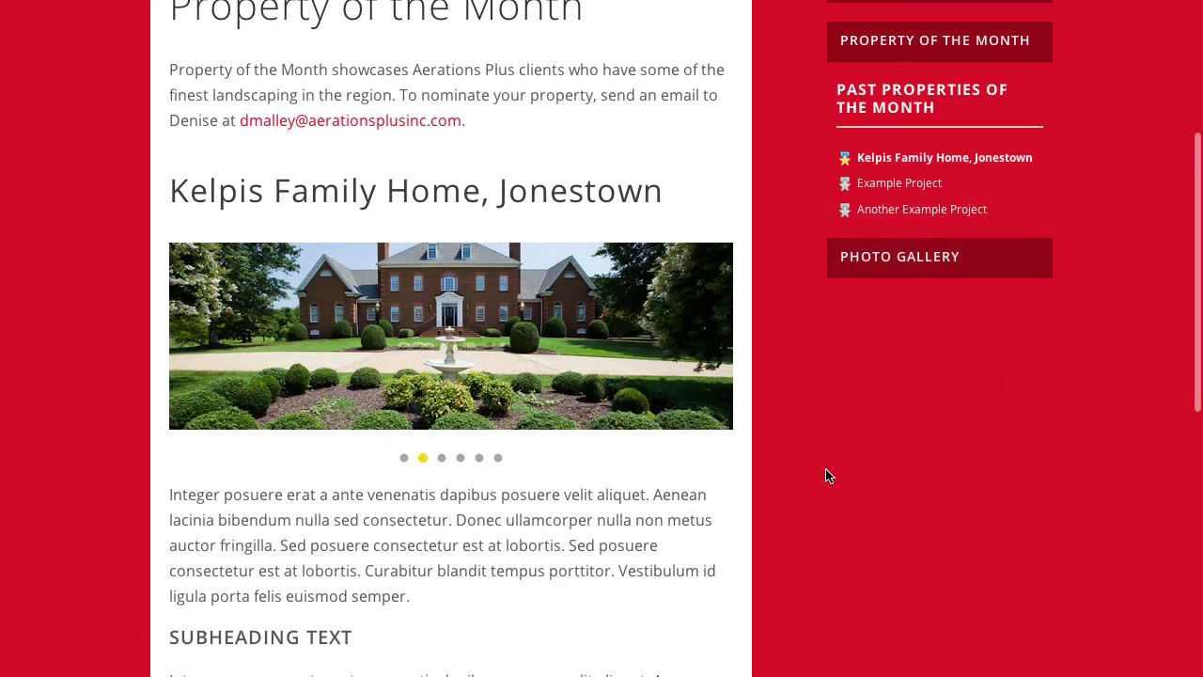
Bring up the website login page and log back in with the stored credentials
key("Escape")
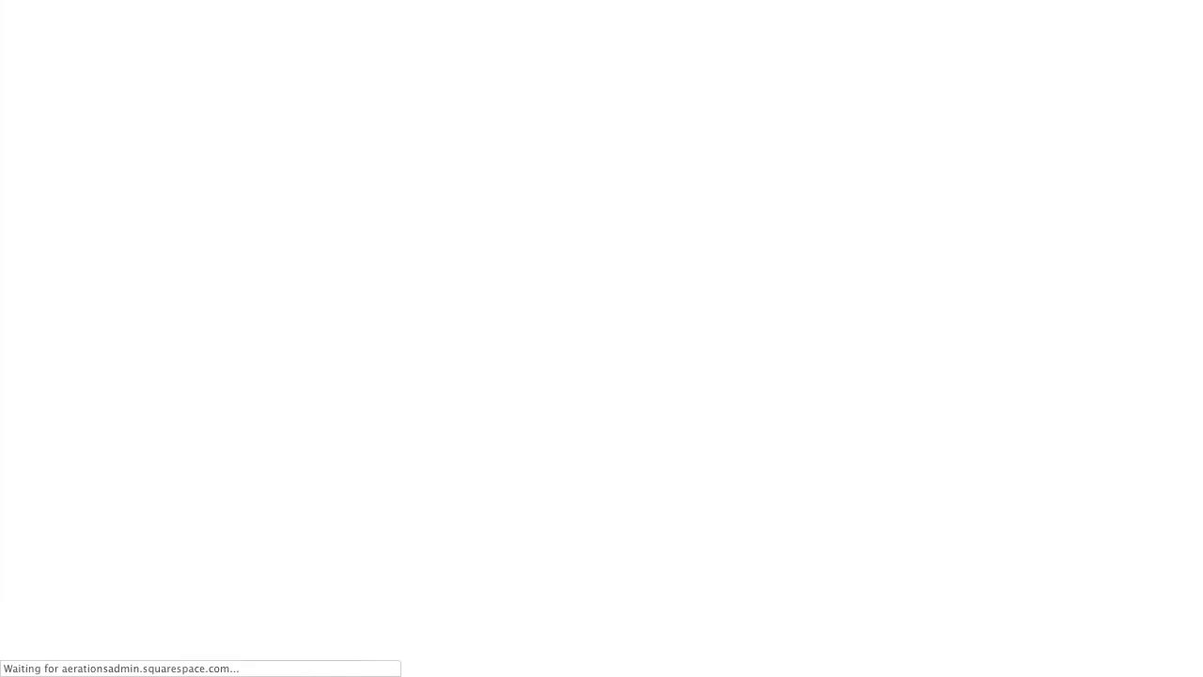
scroll(481, 548, "down", 3)
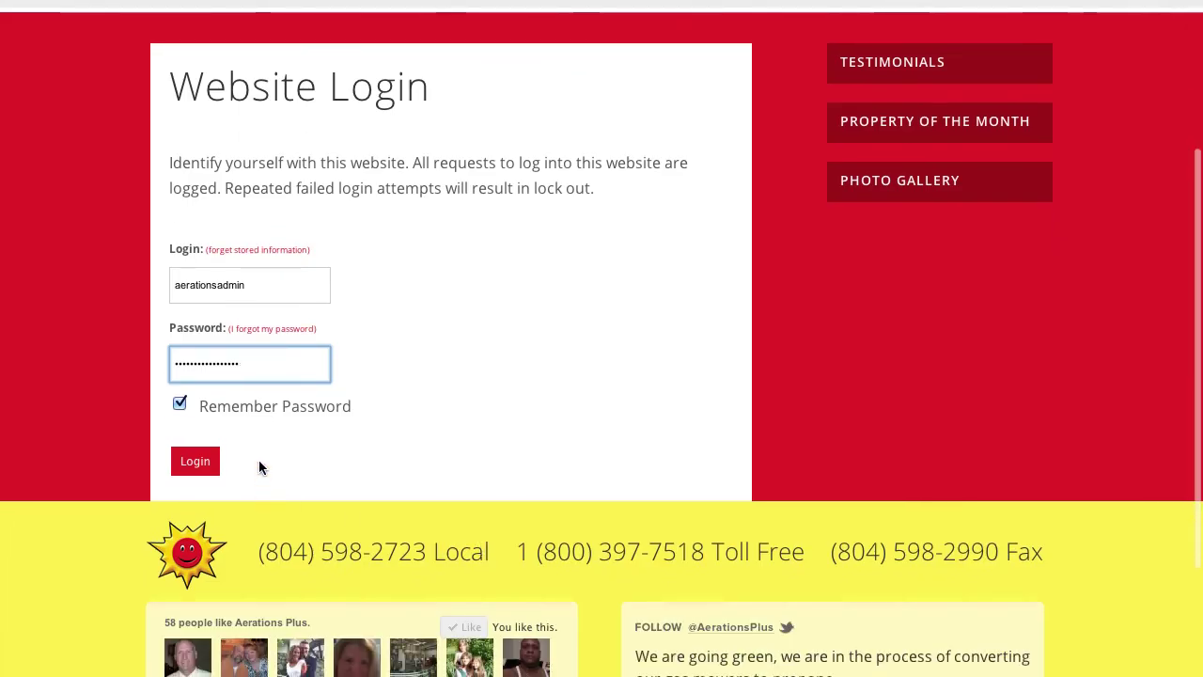
left_click(190, 460)
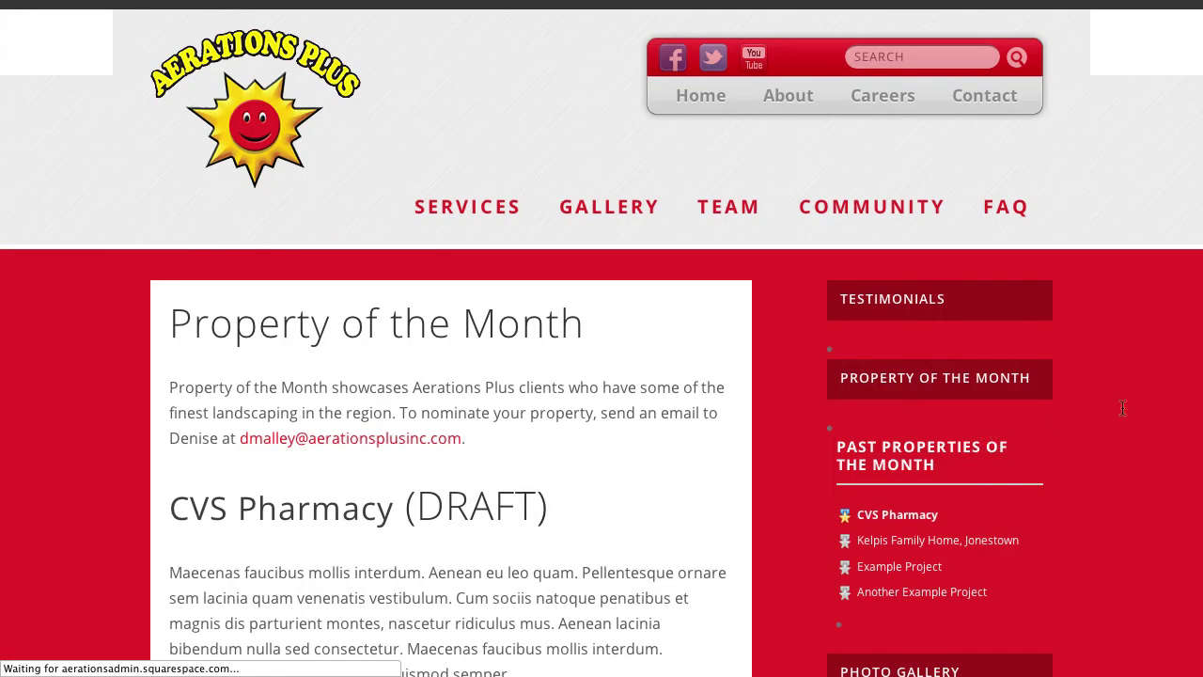
Examine the CVS Pharmacy draft's title and paragraphs on the Property of the Month page while logged in
scroll(667, 575, "down", 2)
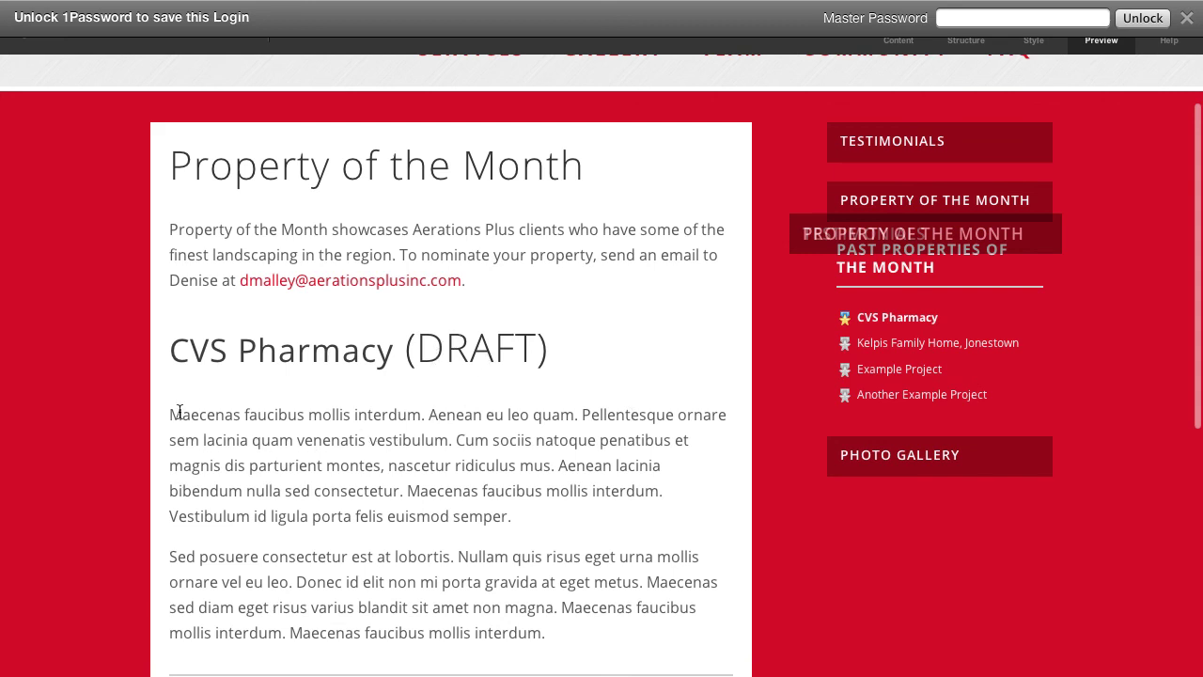
left_click_drag(175, 414, 426, 462)
left_click(462, 475)
left_click_drag(531, 516, 362, 447)
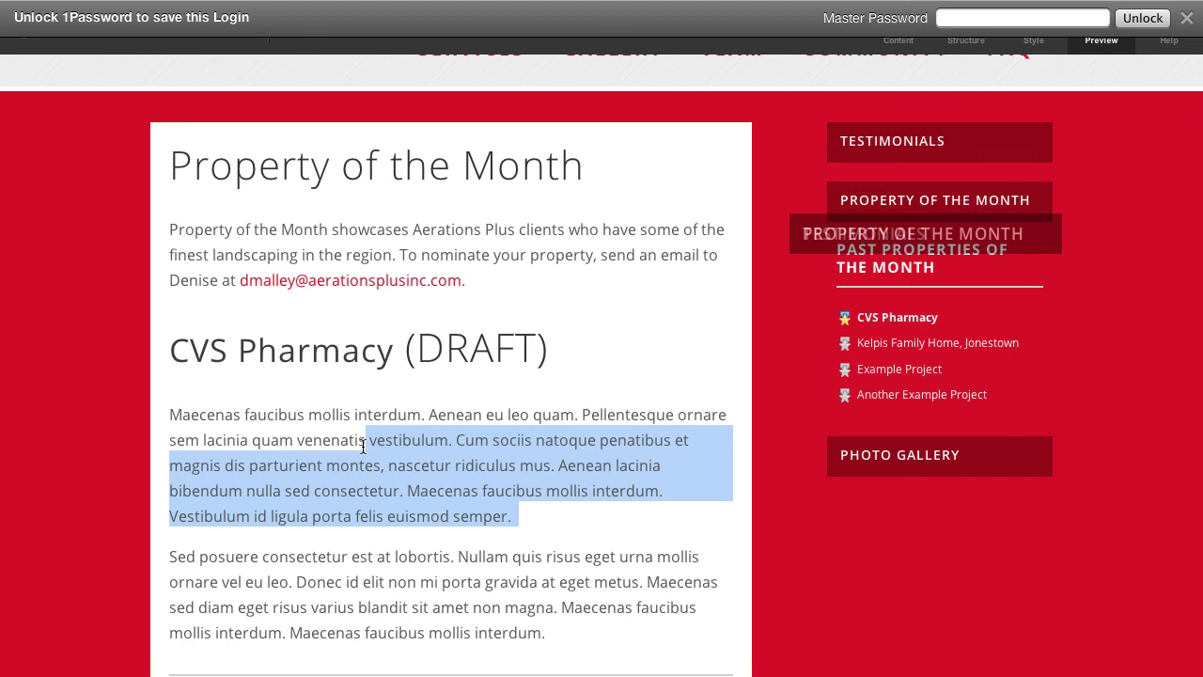
scroll(489, 457, "down", 2)
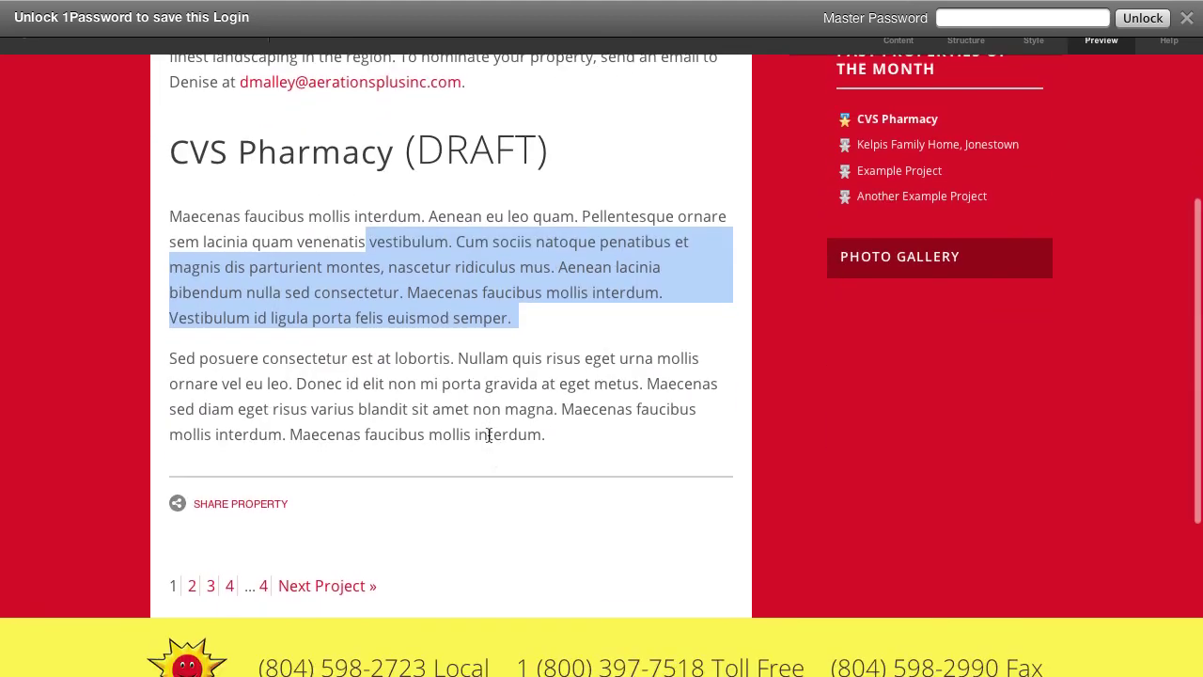
left_click(481, 266)
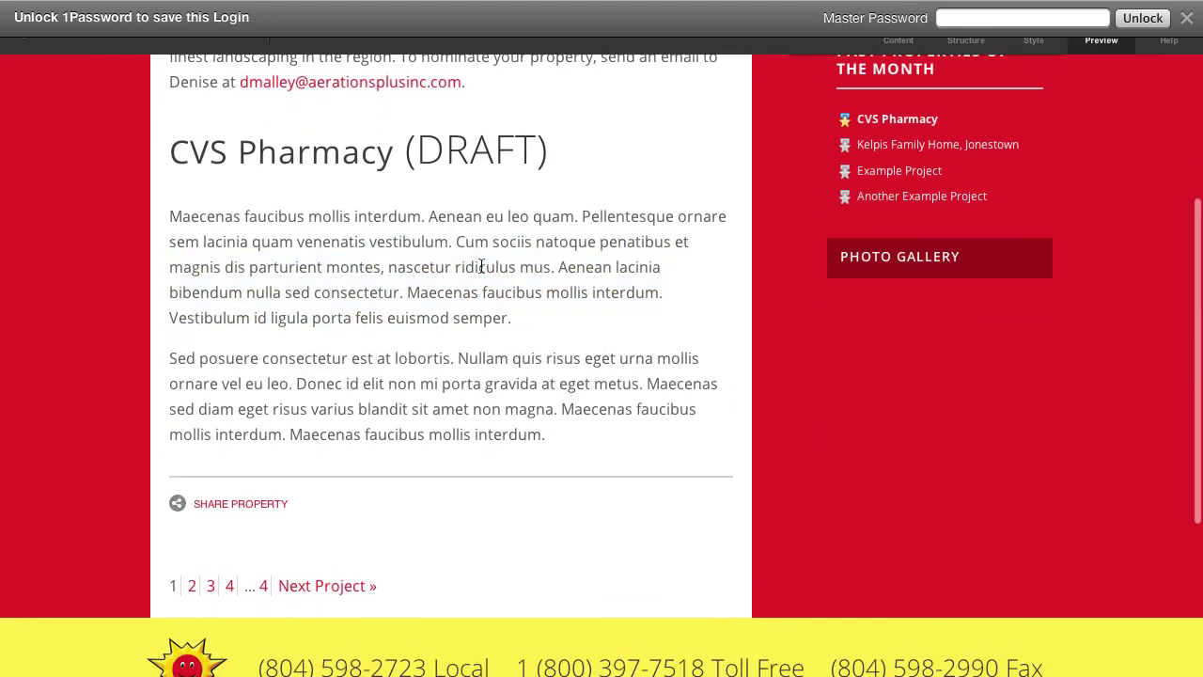
scroll(497, 357, "up", 3)
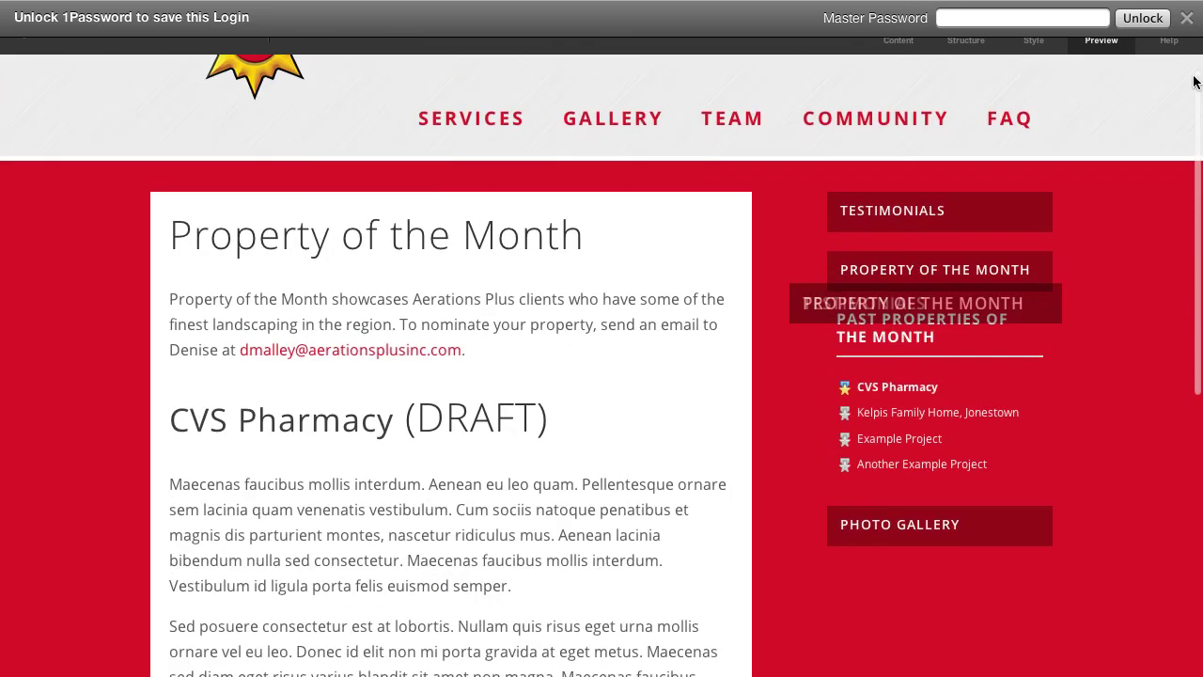
Dismiss the password-saving prompt, then publish the CVS Pharmacy draft again and save and close it
left_click(1186, 21)
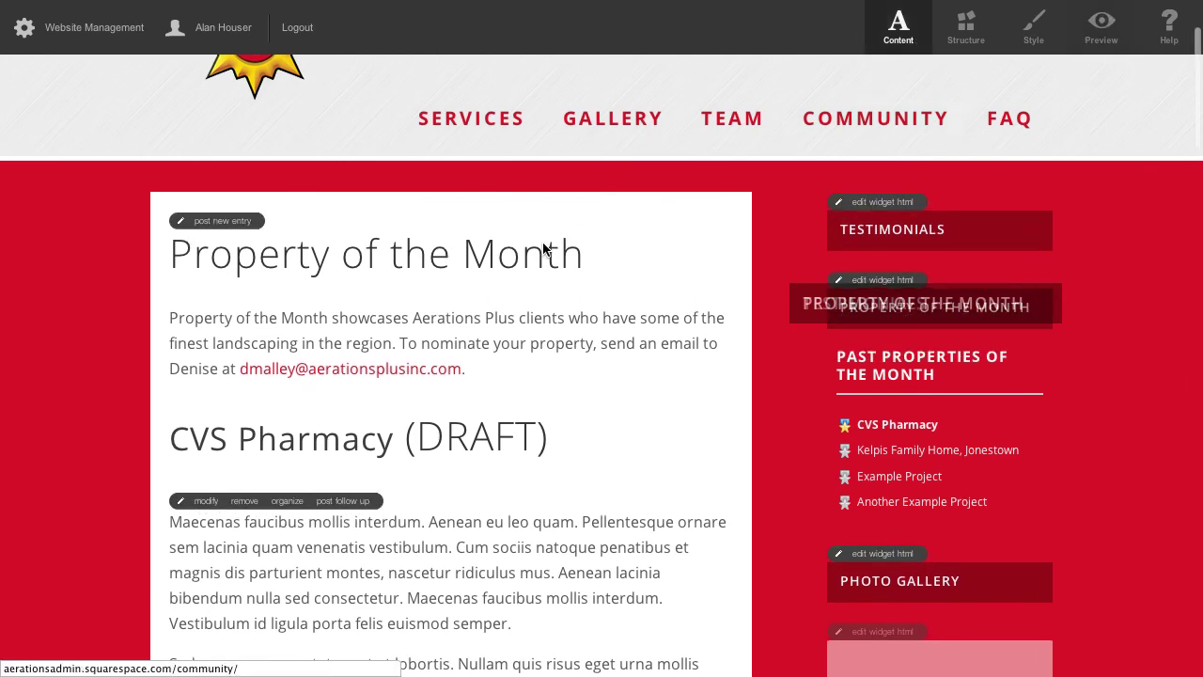
left_click(203, 502)
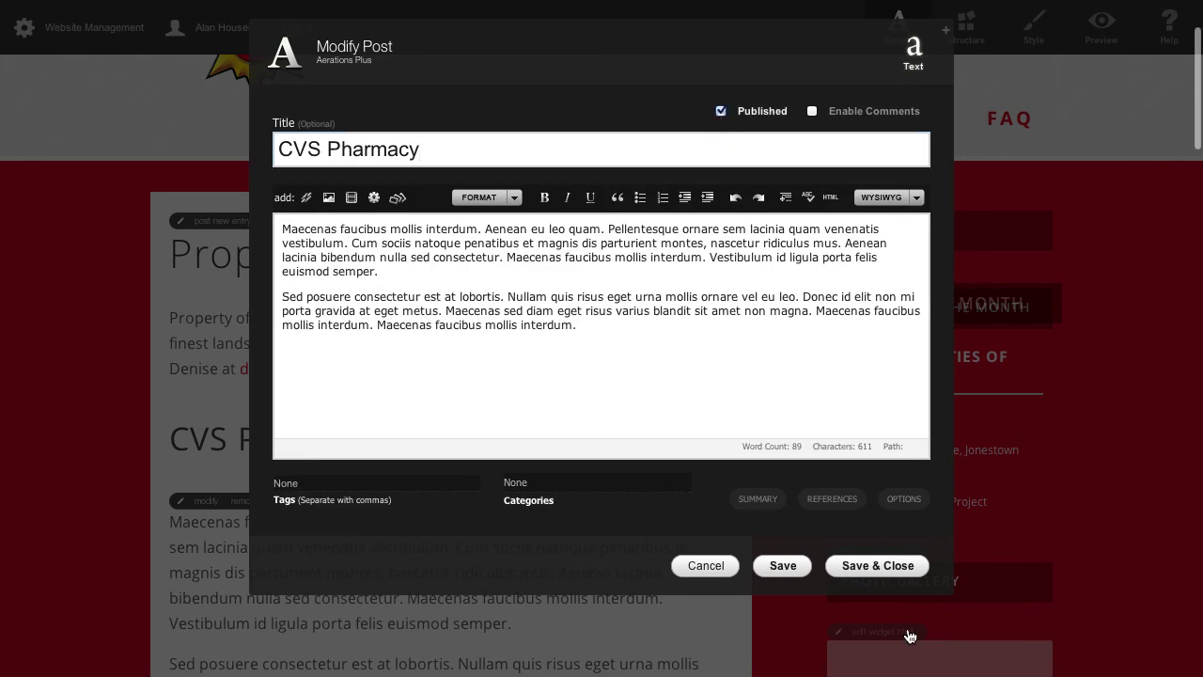
left_click(877, 566)
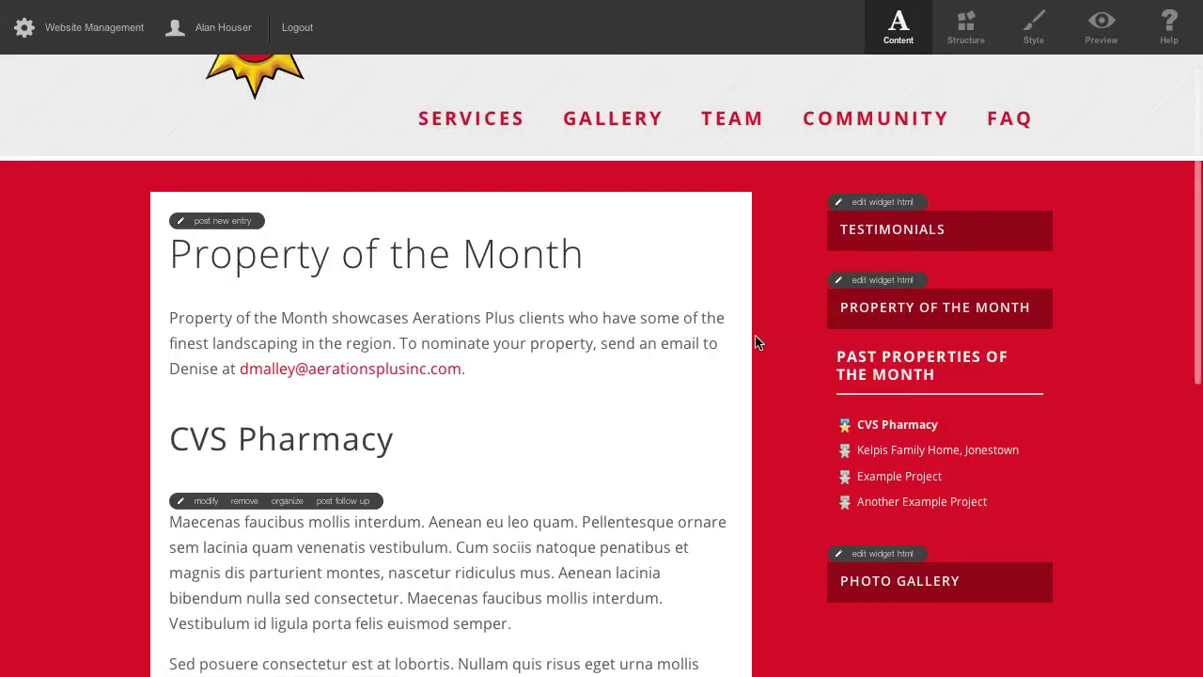
Remove the CVS Pharmacy post from the Property of the Month page, confirm the removal, and switch to Preview mode
left_click(243, 501)
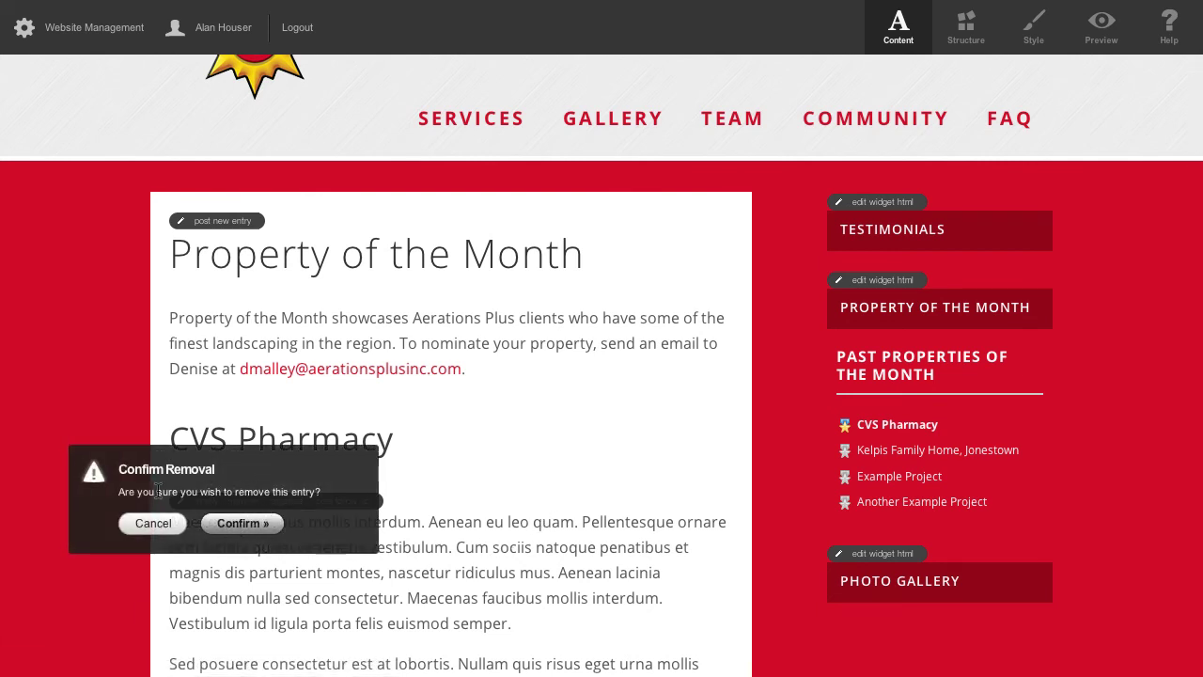
left_click(229, 524)
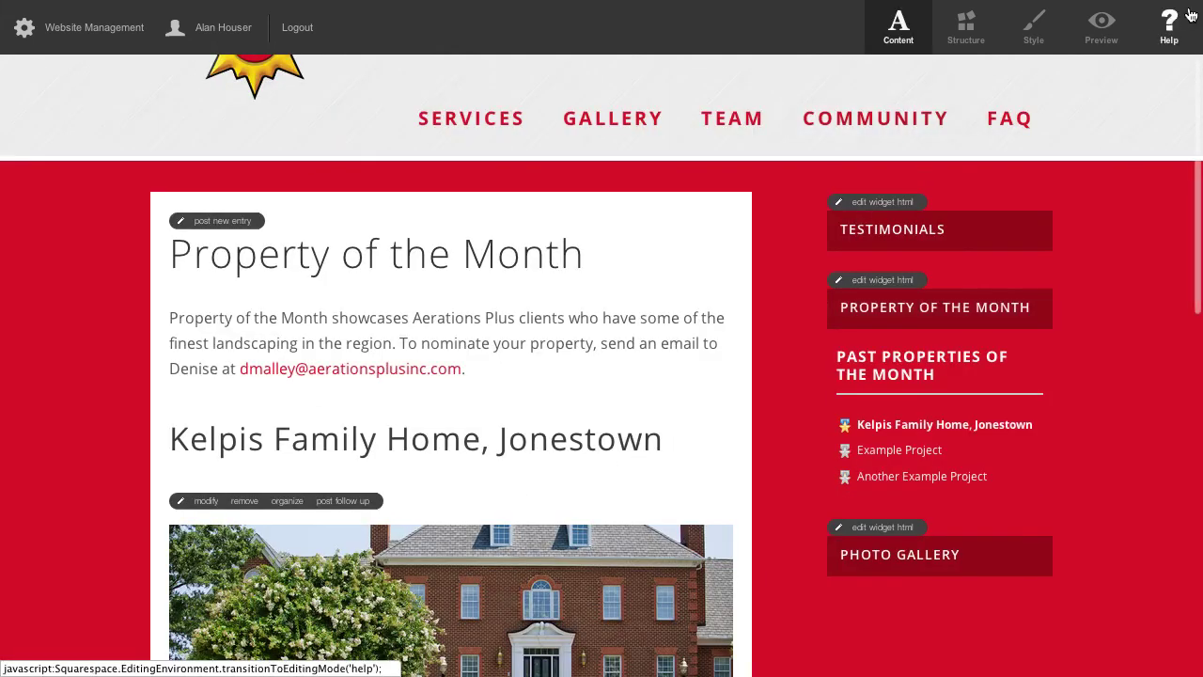
left_click(1110, 26)
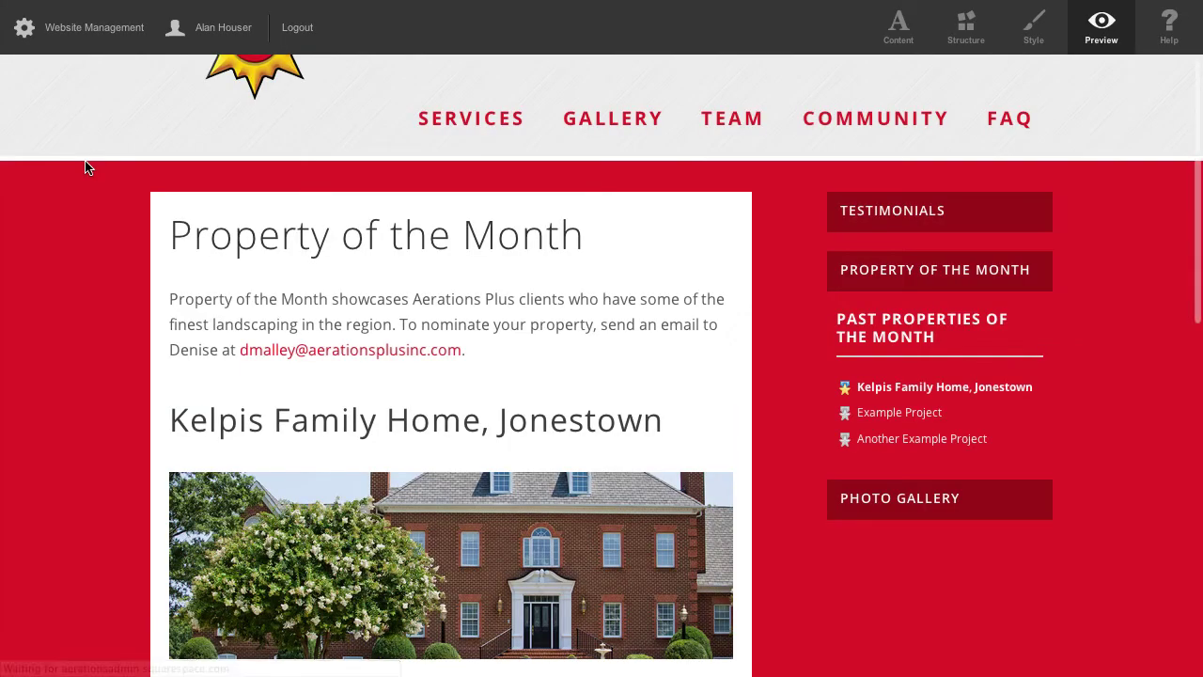
Open the site's File Storage, look through the stored files and the captured data folder, and return to the main storage directory
left_click(77, 29)
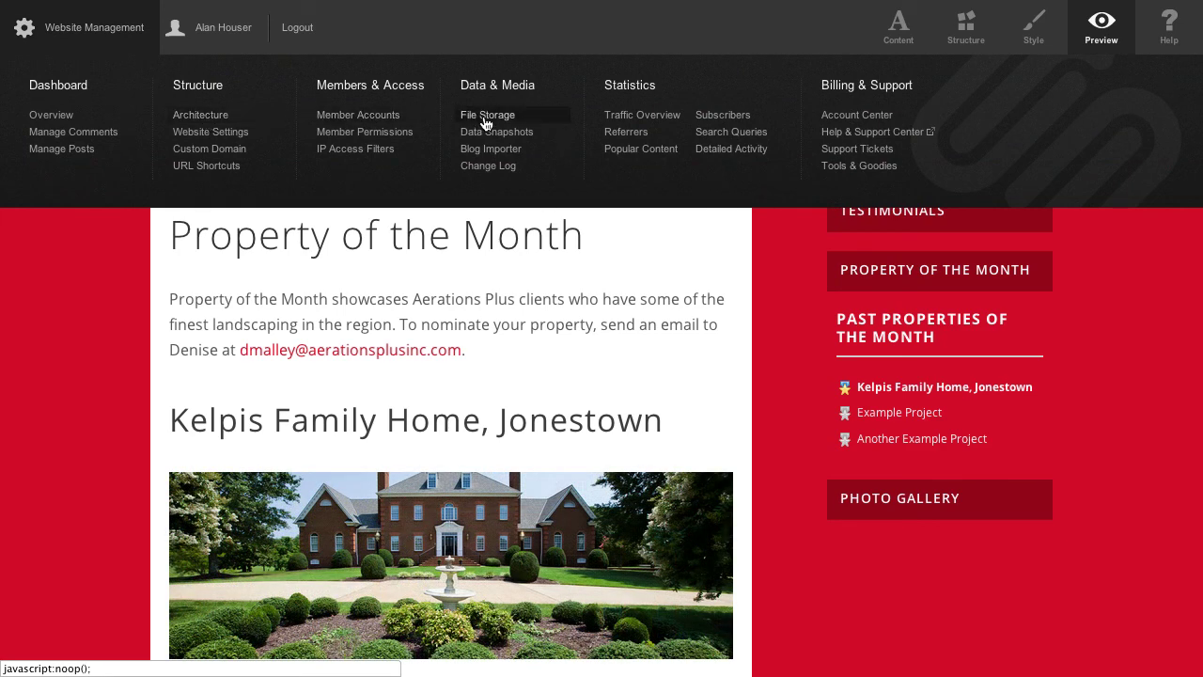
left_click(484, 120)
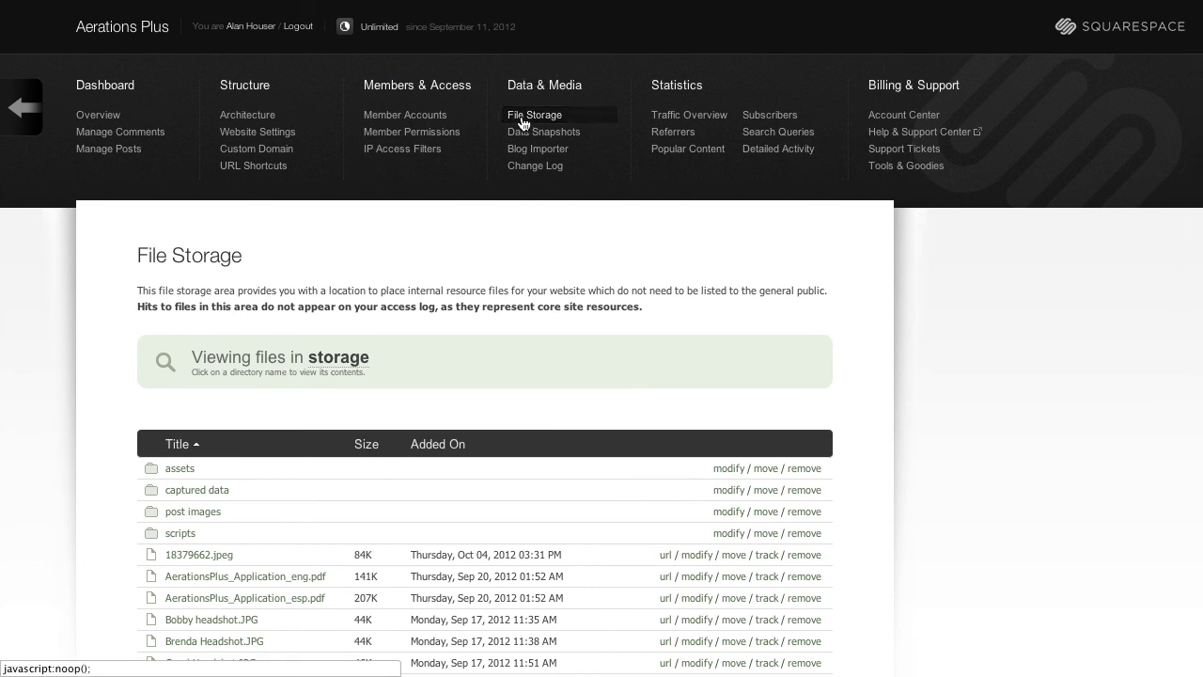
scroll(845, 426, "down", 3)
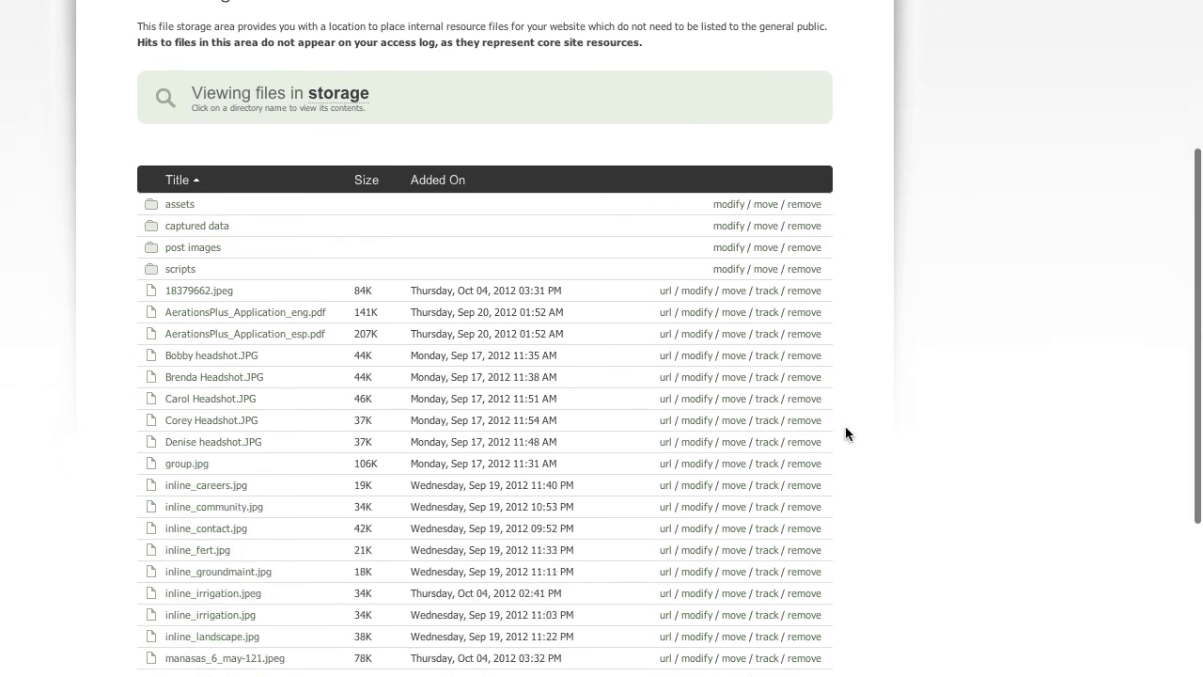
scroll(845, 434, "down", 2)
scroll(845, 434, "up", 1)
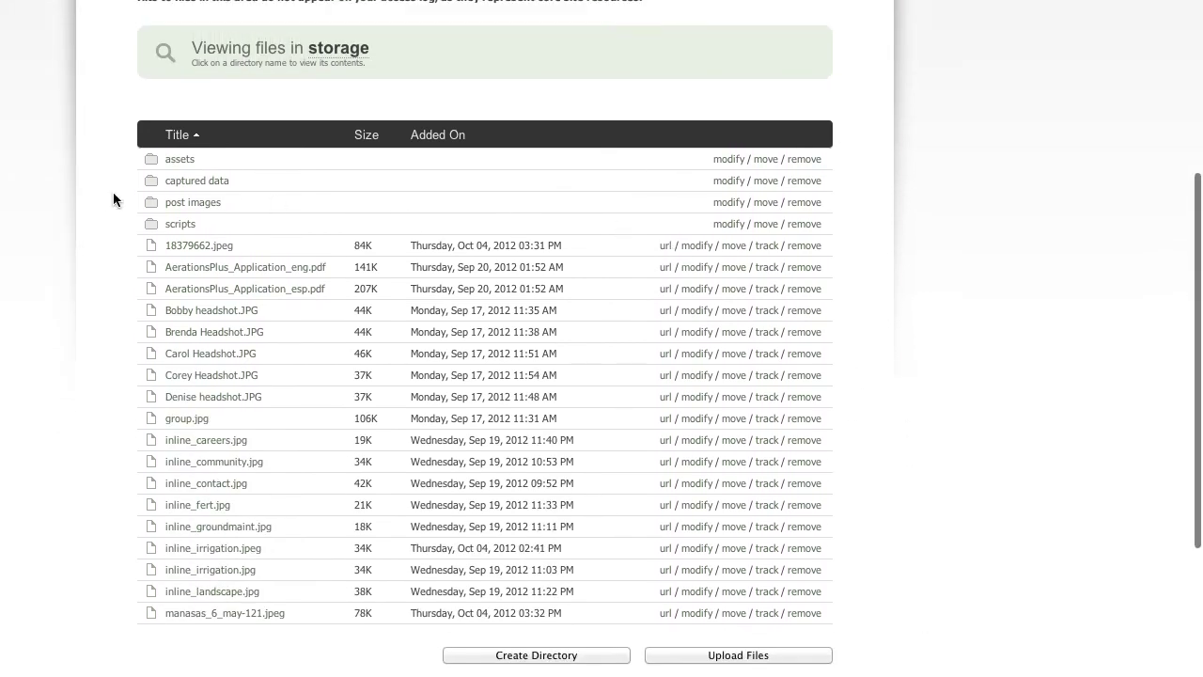
left_click(179, 181)
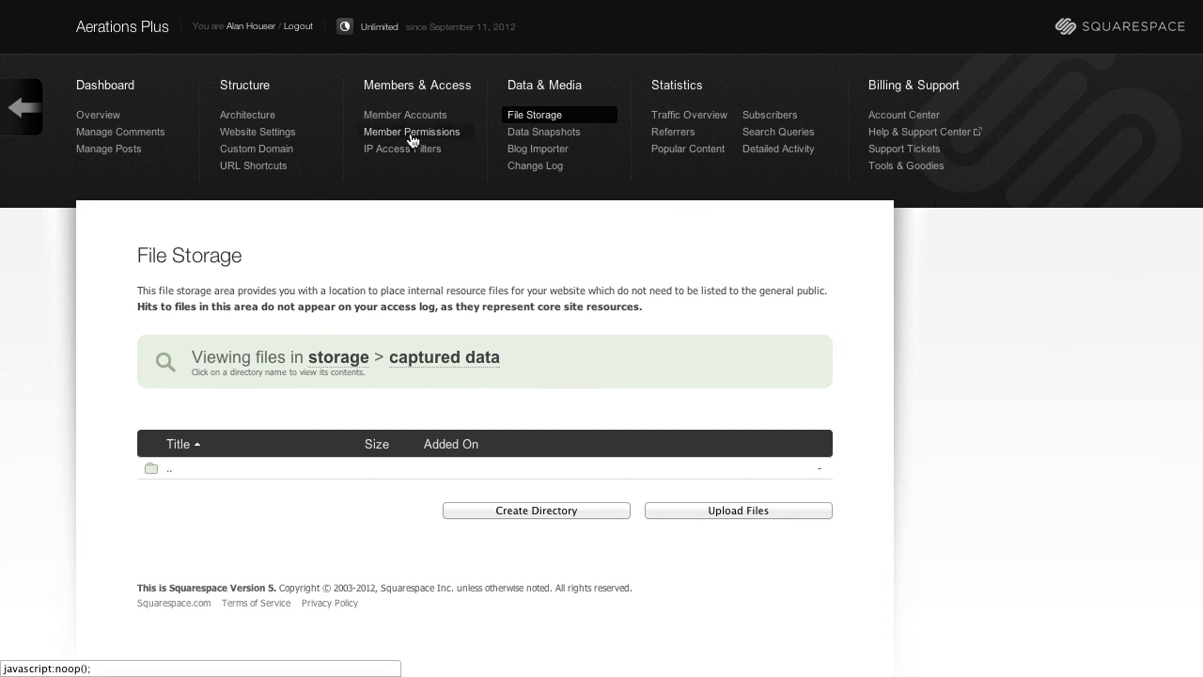
left_click(331, 362)
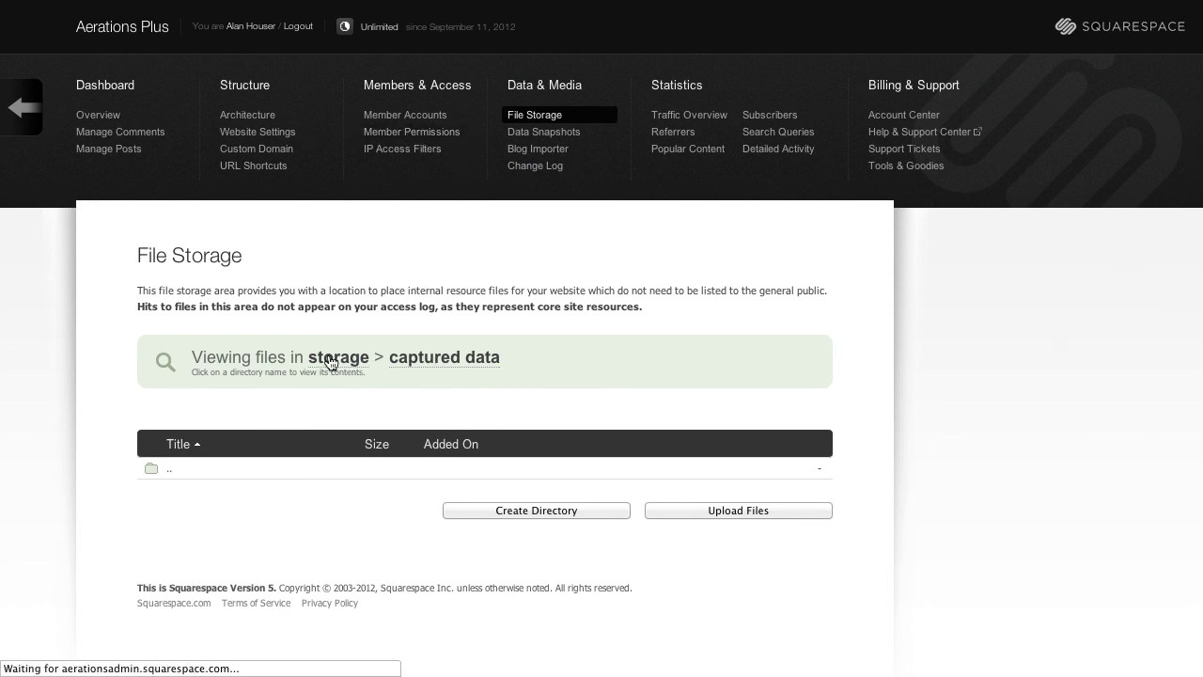
View the group.jpg image from the main storage directory and return to the file list
scroll(657, 390, "down", 5)
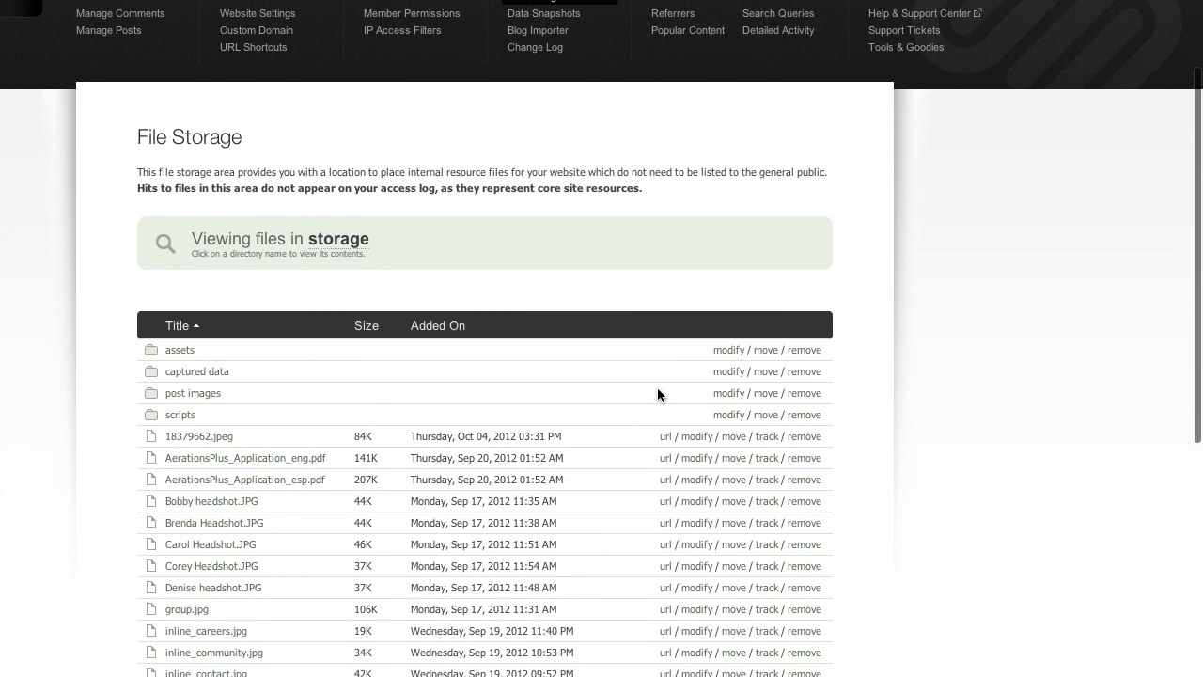
scroll(659, 386, "down", 1)
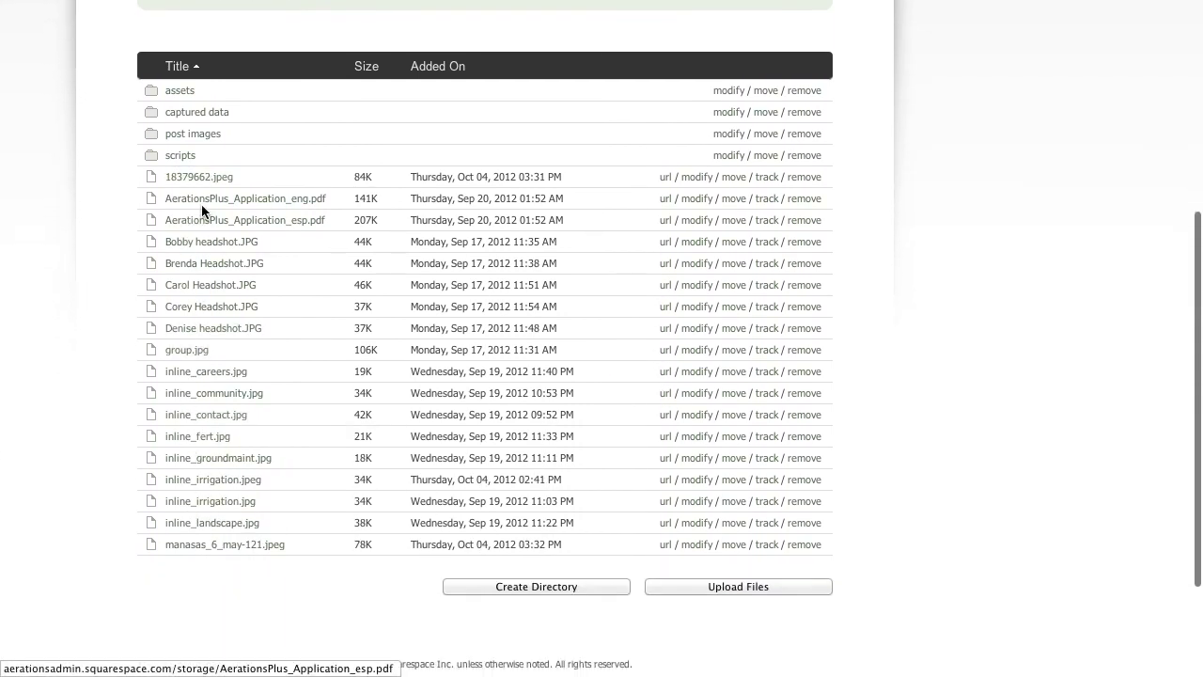
left_click(186, 349)
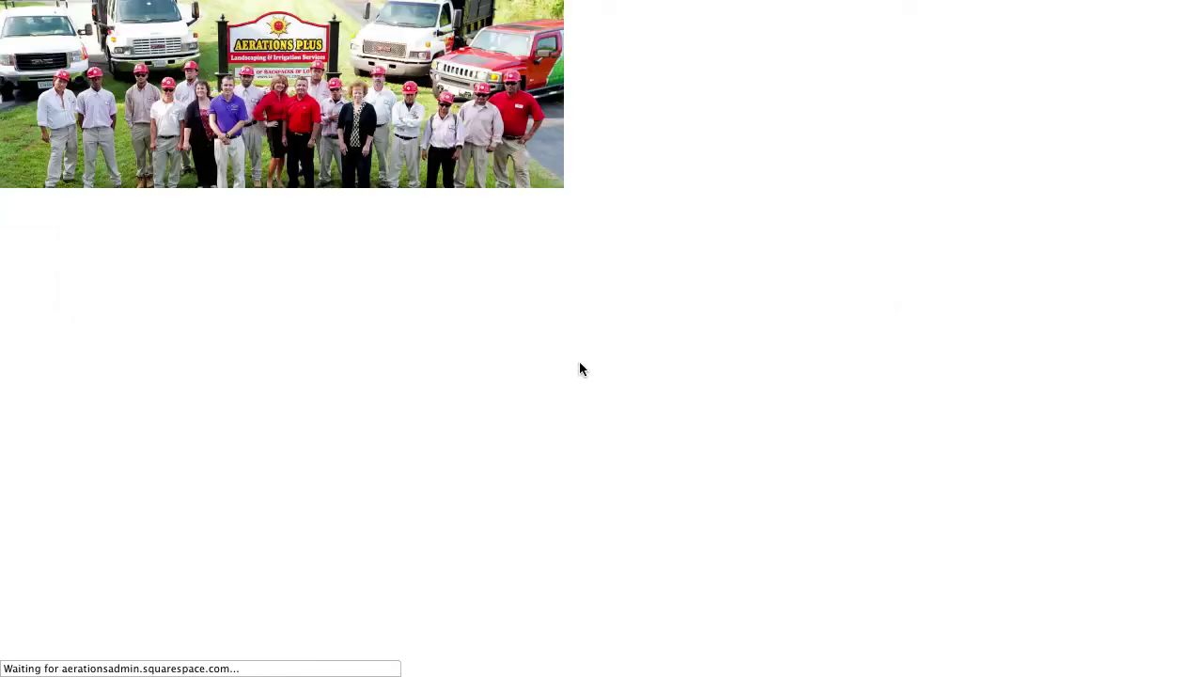
key("super+bracketleft")
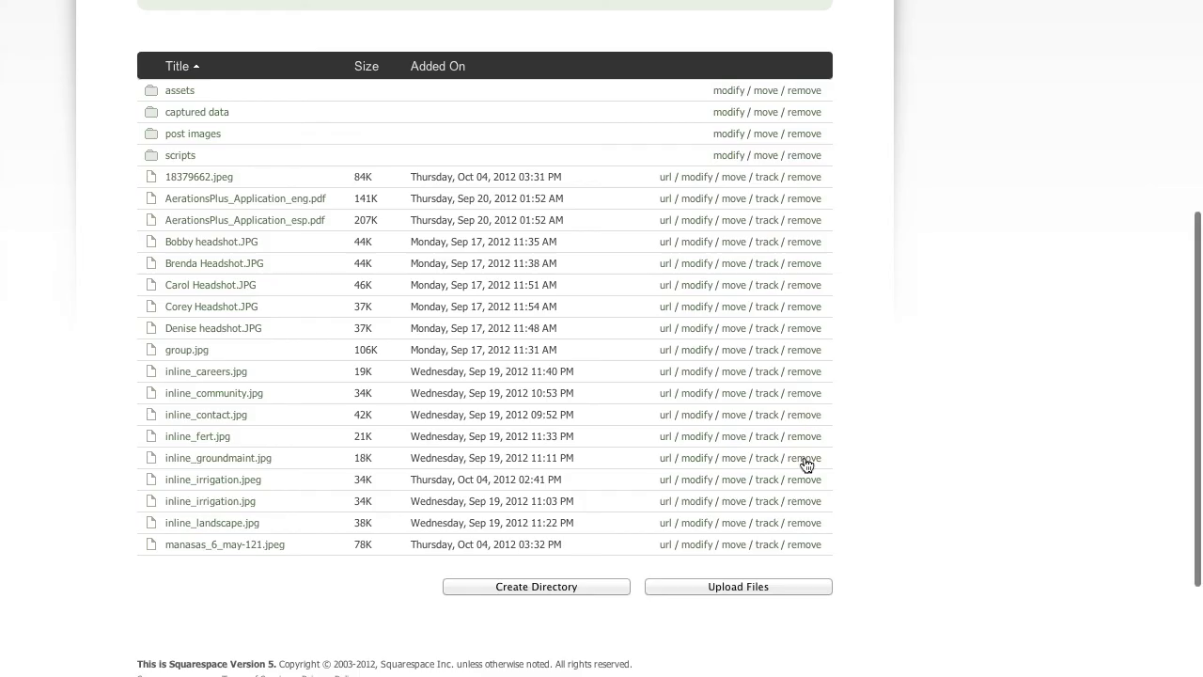
scroll(344, 173, "up", 3)
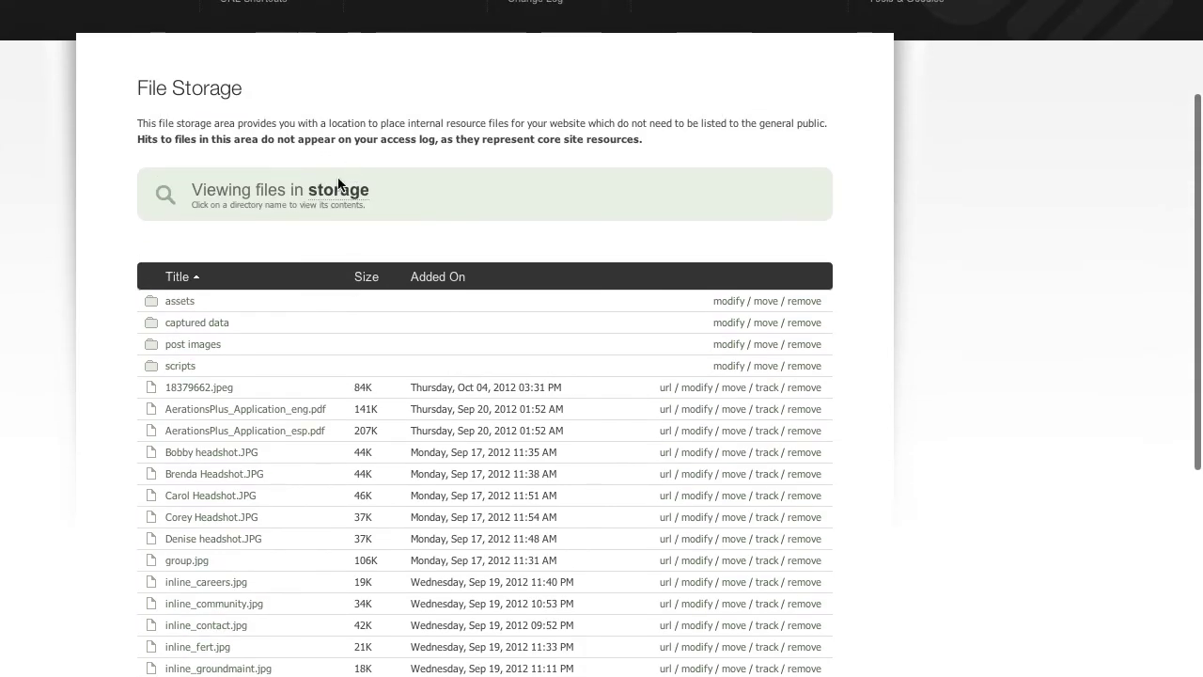
Browse the assets folder, view award_star_default.png, and return to the main storage directory
left_click(183, 306)
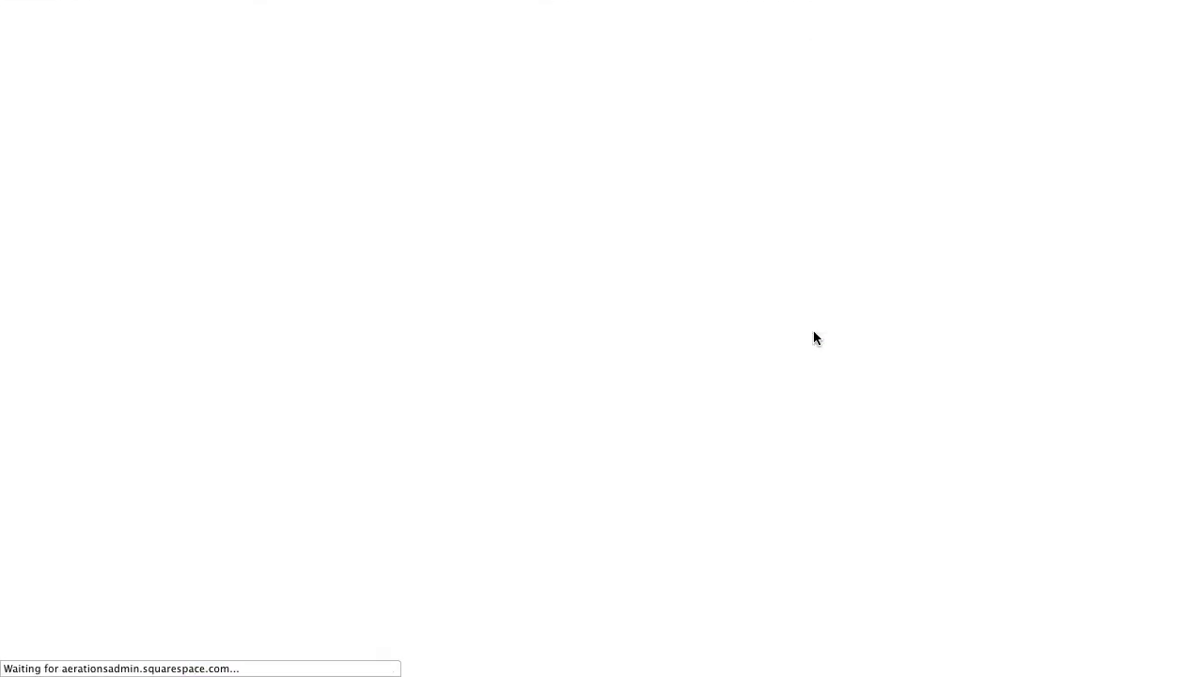
scroll(871, 357, "down", 4)
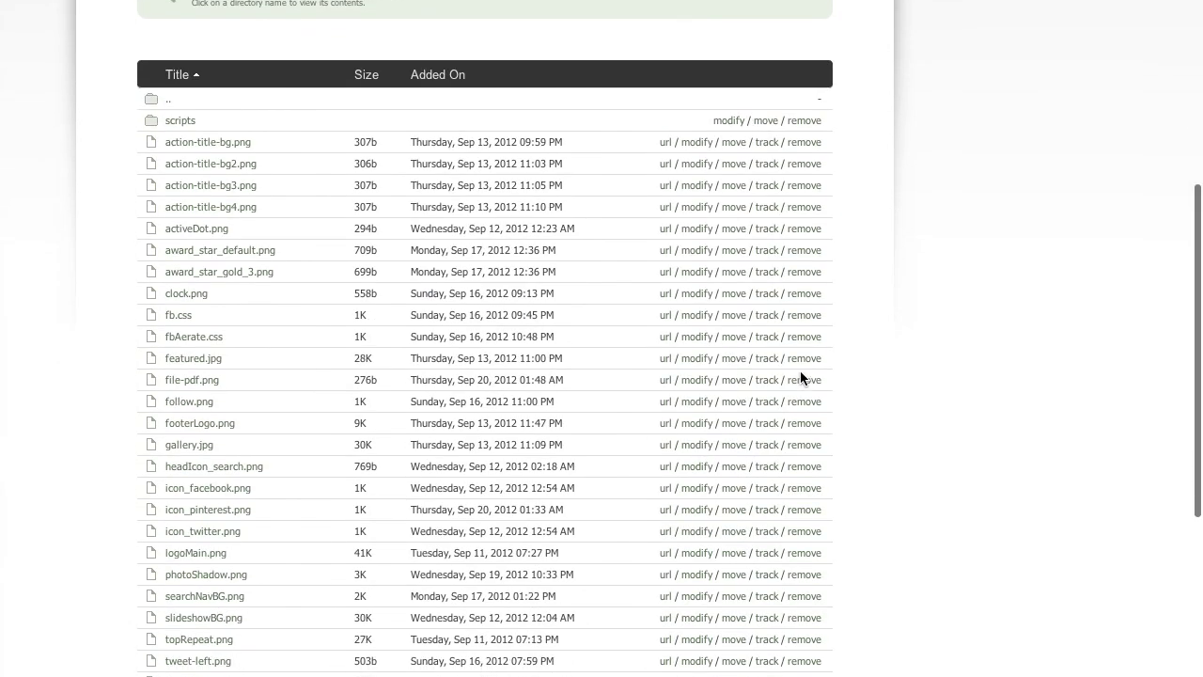
left_click(221, 252)
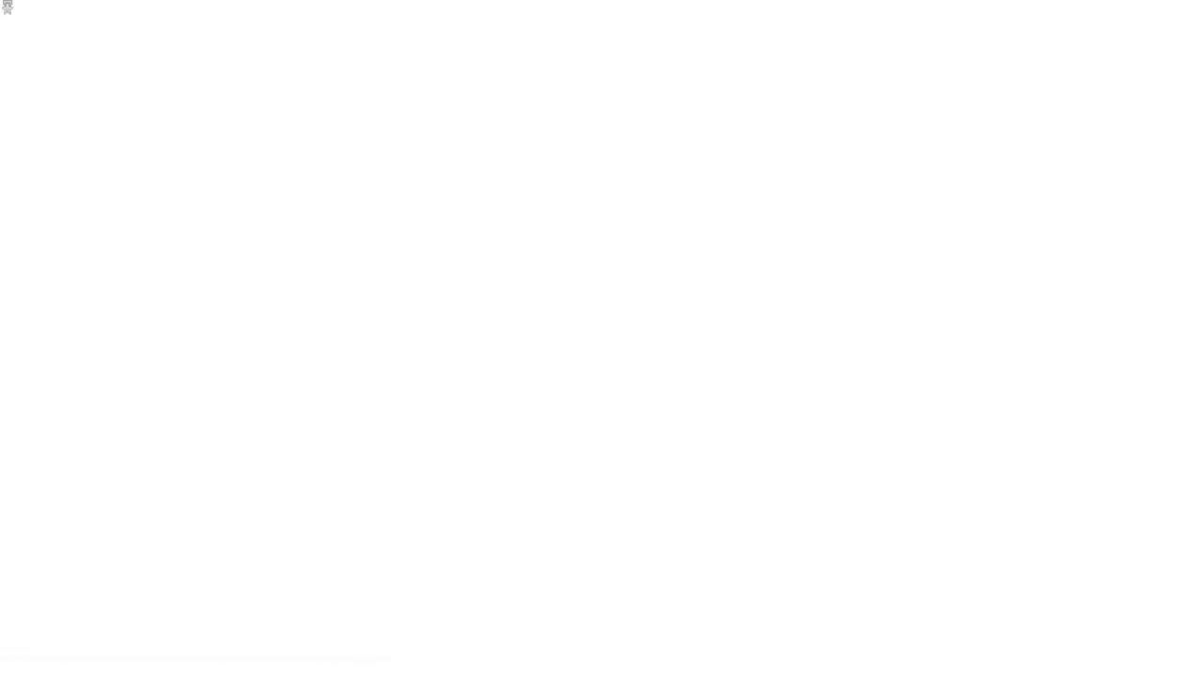
key("alt+Left")
scroll(520, 352, "up", 4)
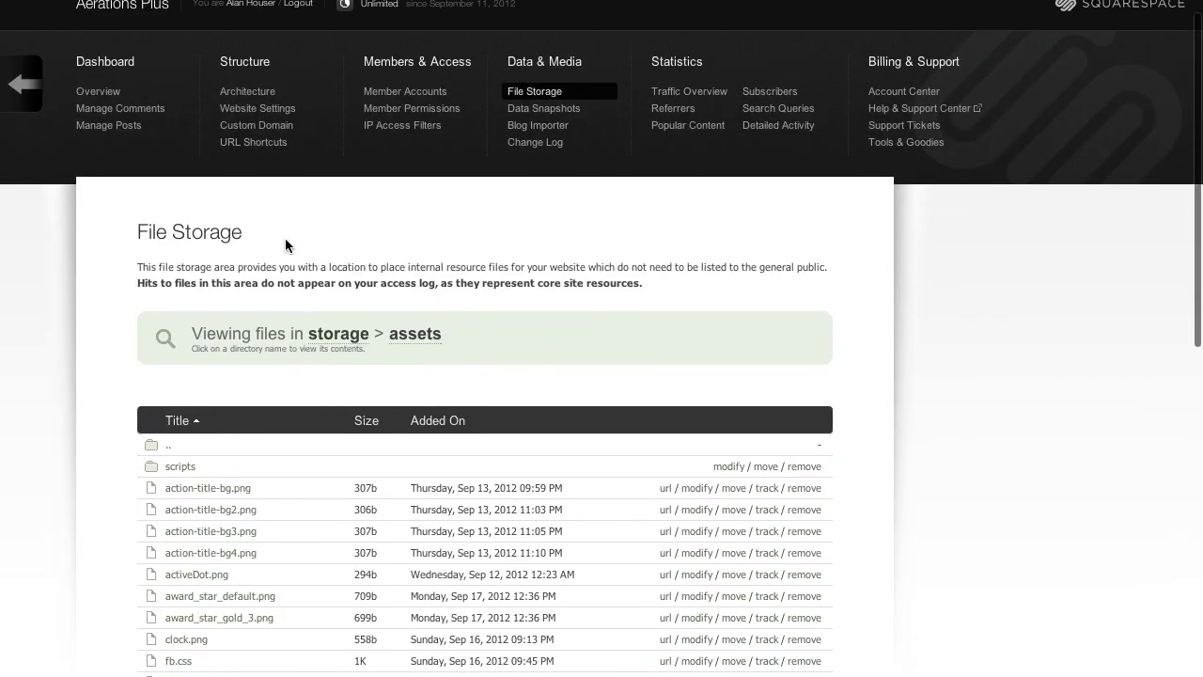
left_click(337, 334)
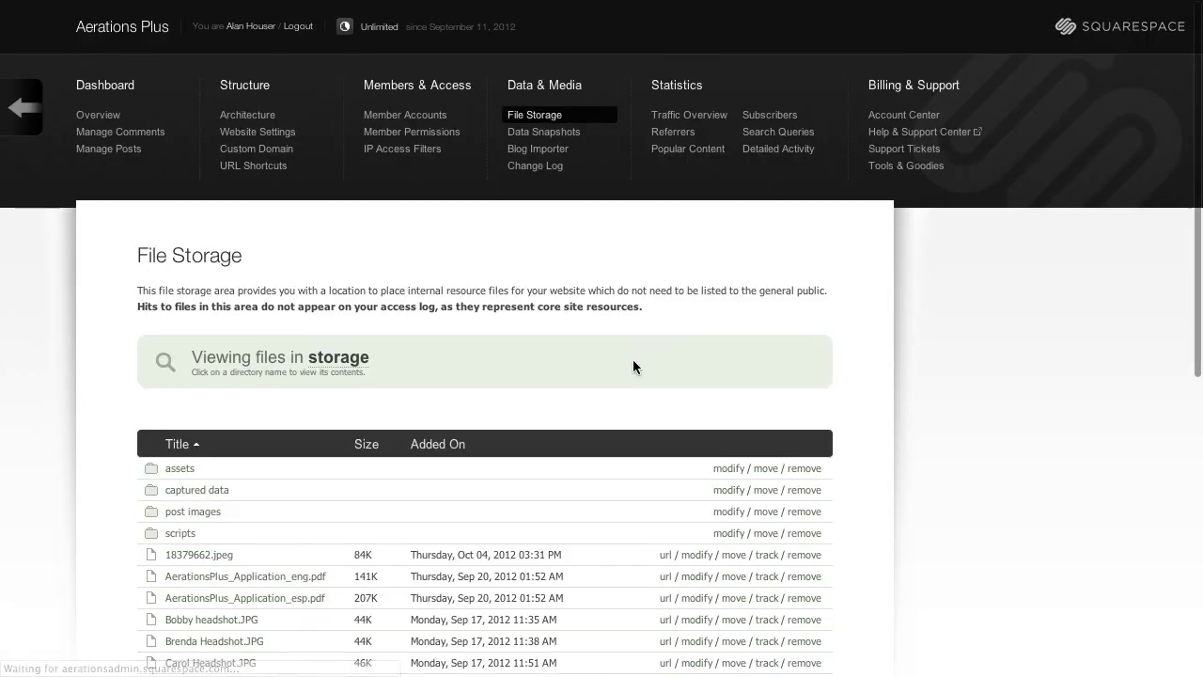
scroll(567, 425, "down", 3)
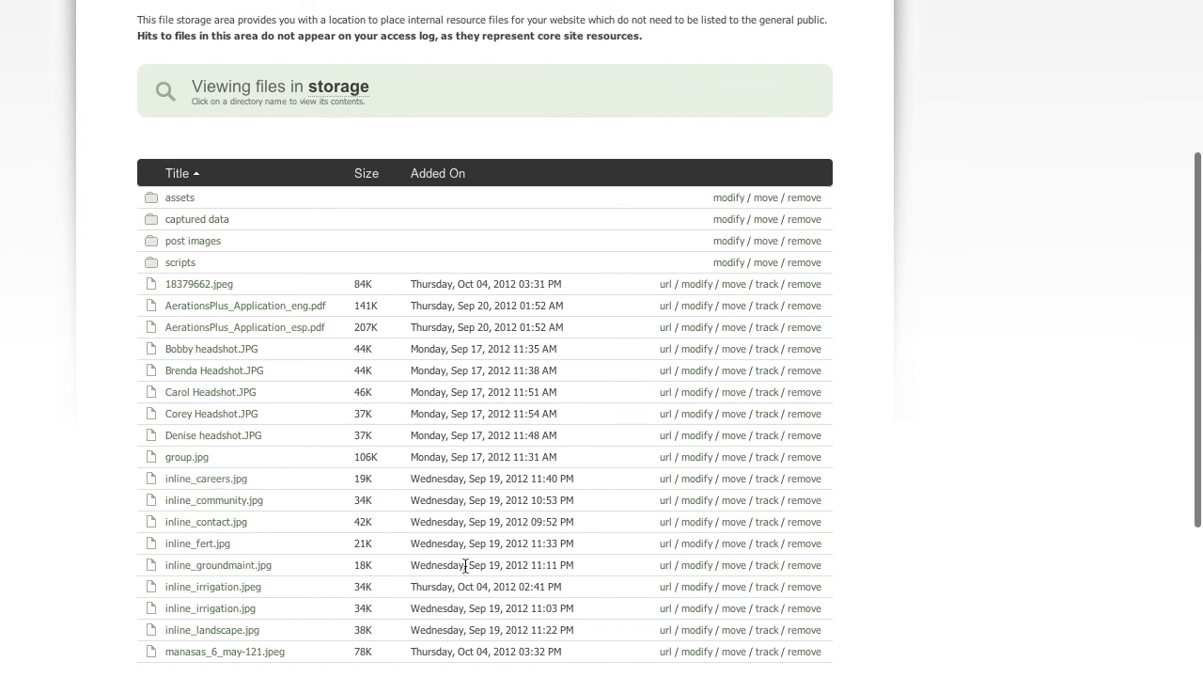
scroll(707, 486, "up", 3)
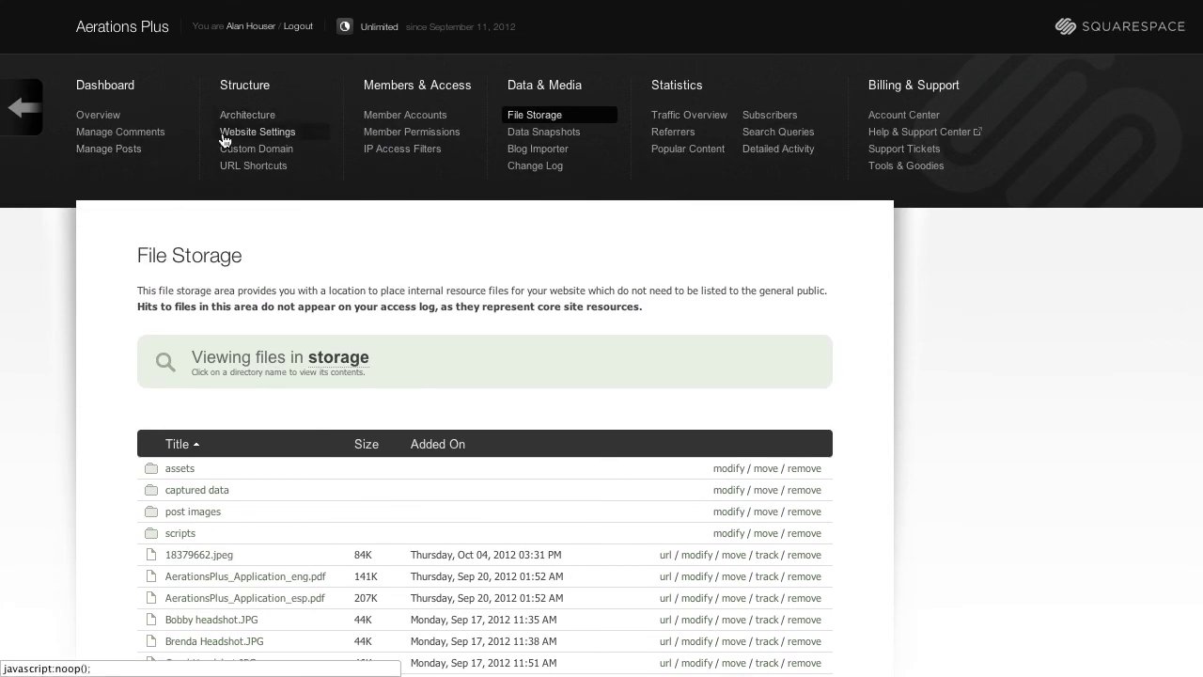
Open the Code Injection section of Website Settings and examine its injection regions and extra header code
left_click(257, 132)
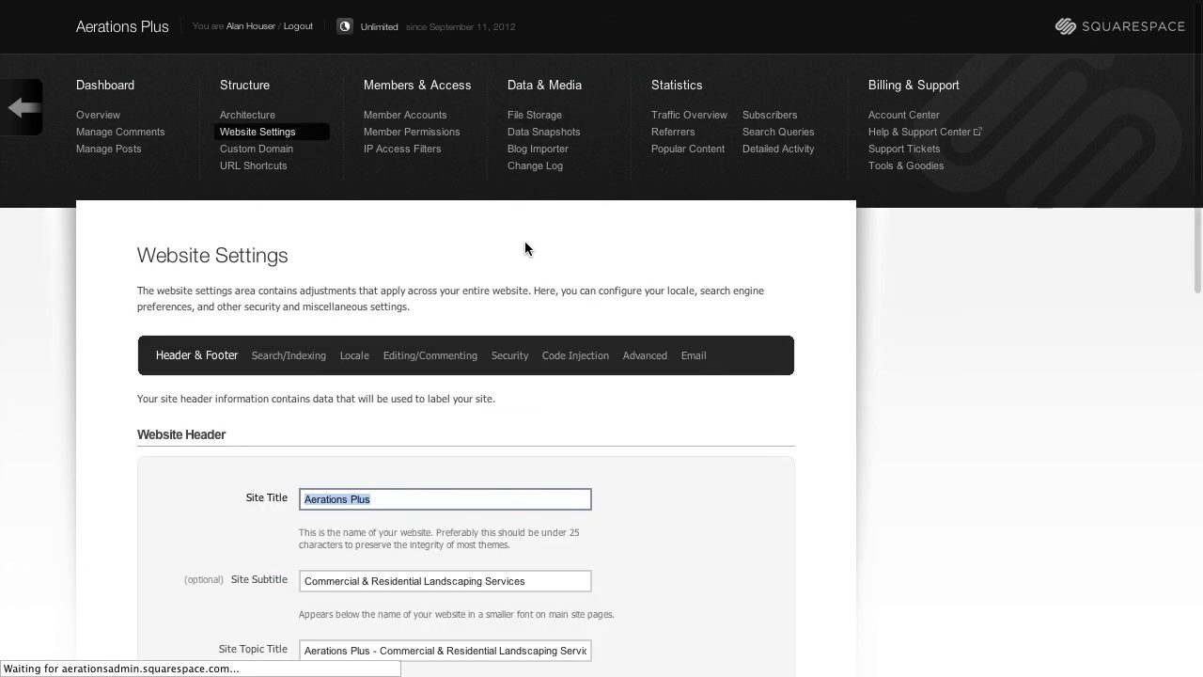
scroll(540, 411, "down", 1)
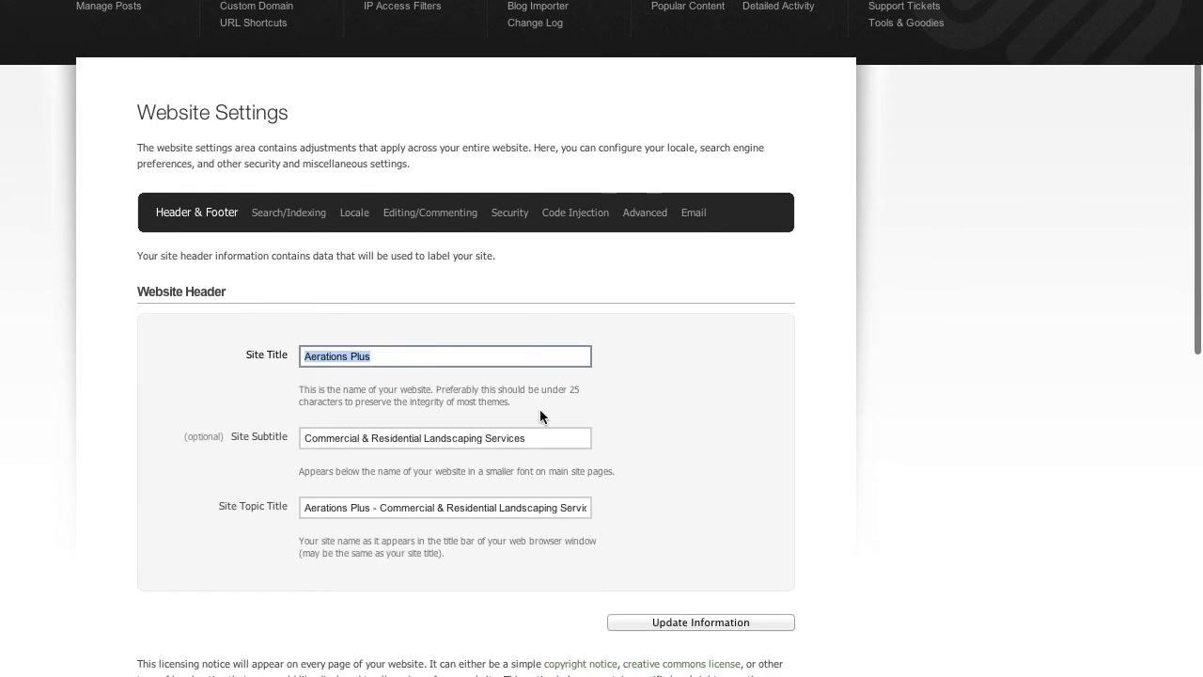
left_click(577, 214)
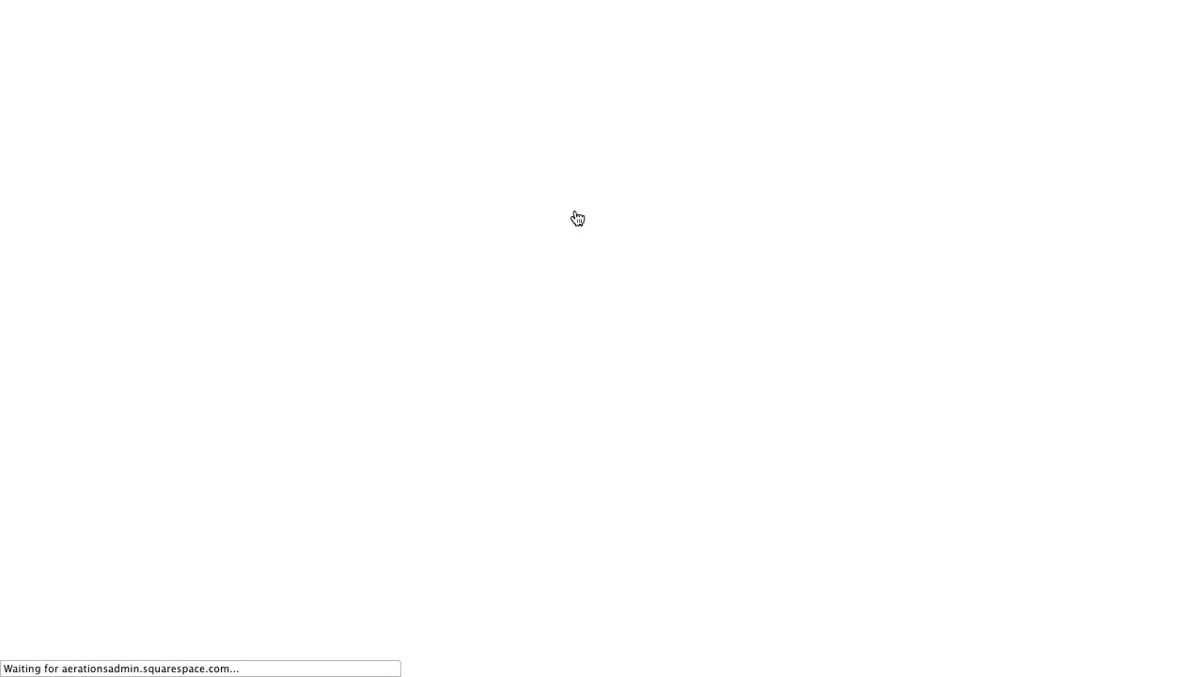
scroll(797, 454, "down", 4)
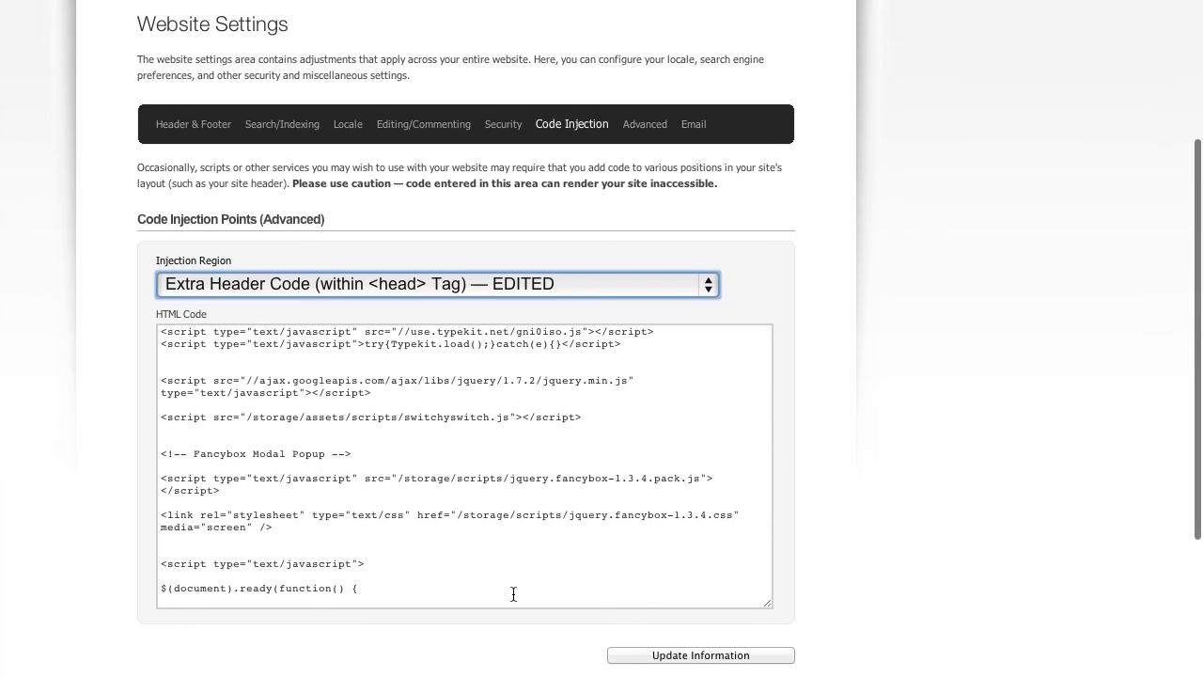
left_click(609, 282)
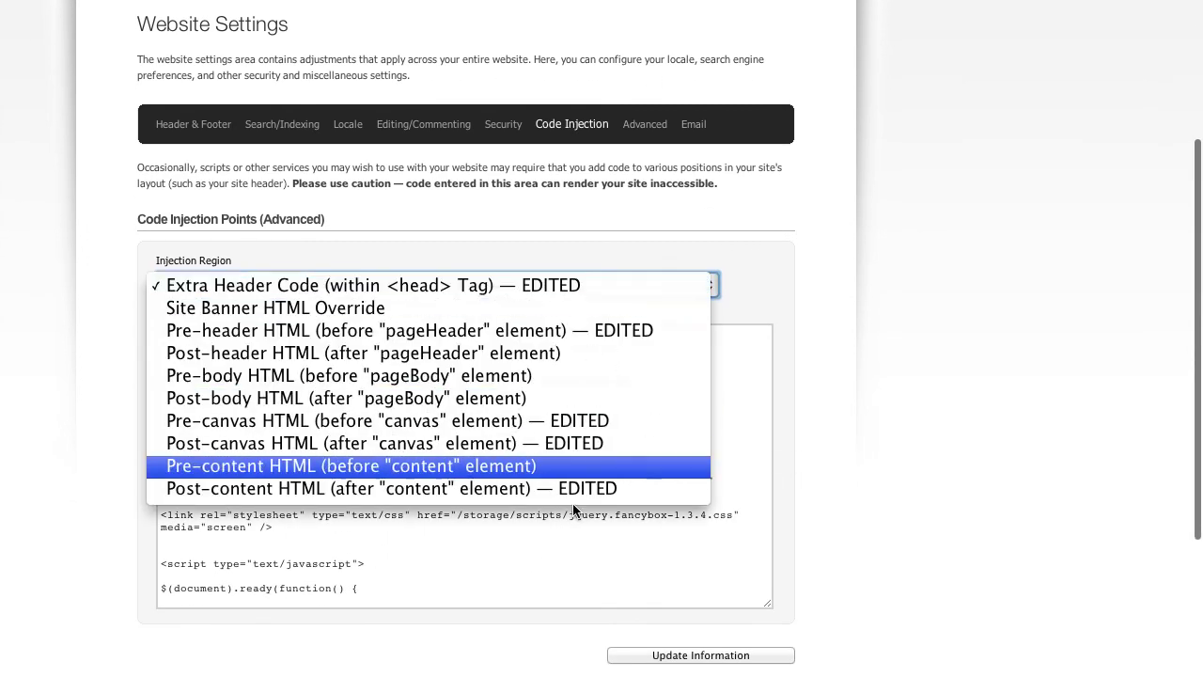
left_click(876, 336)
key("Tab")
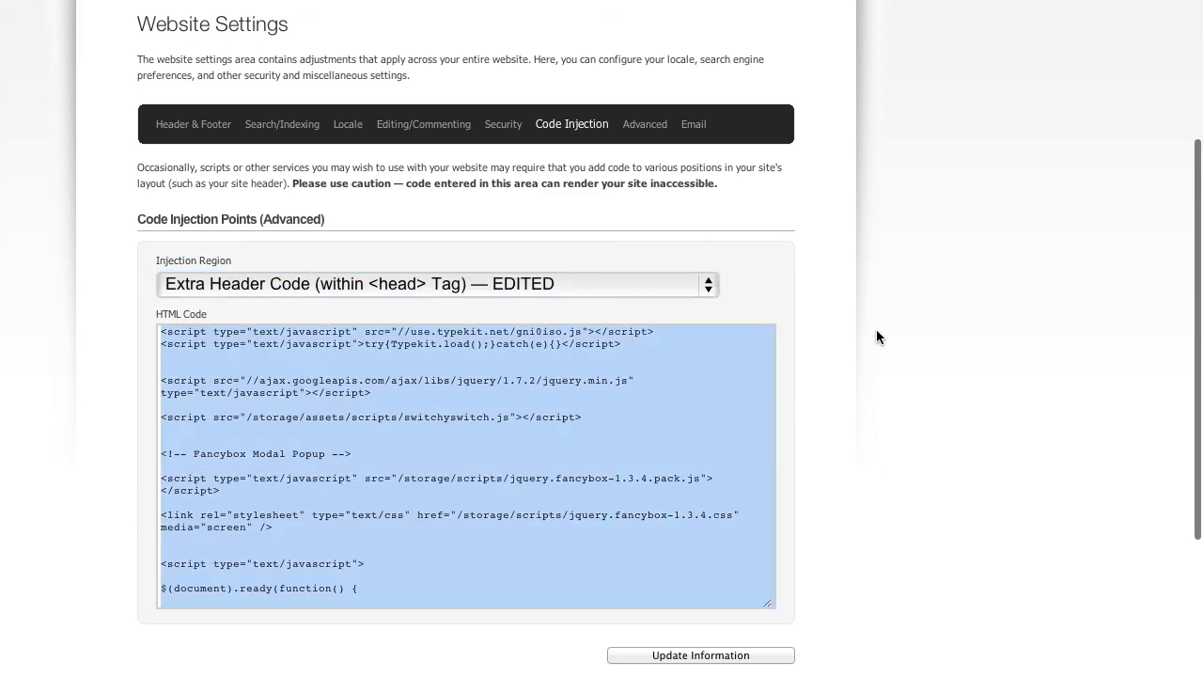
scroll(876, 336, "up", 4)
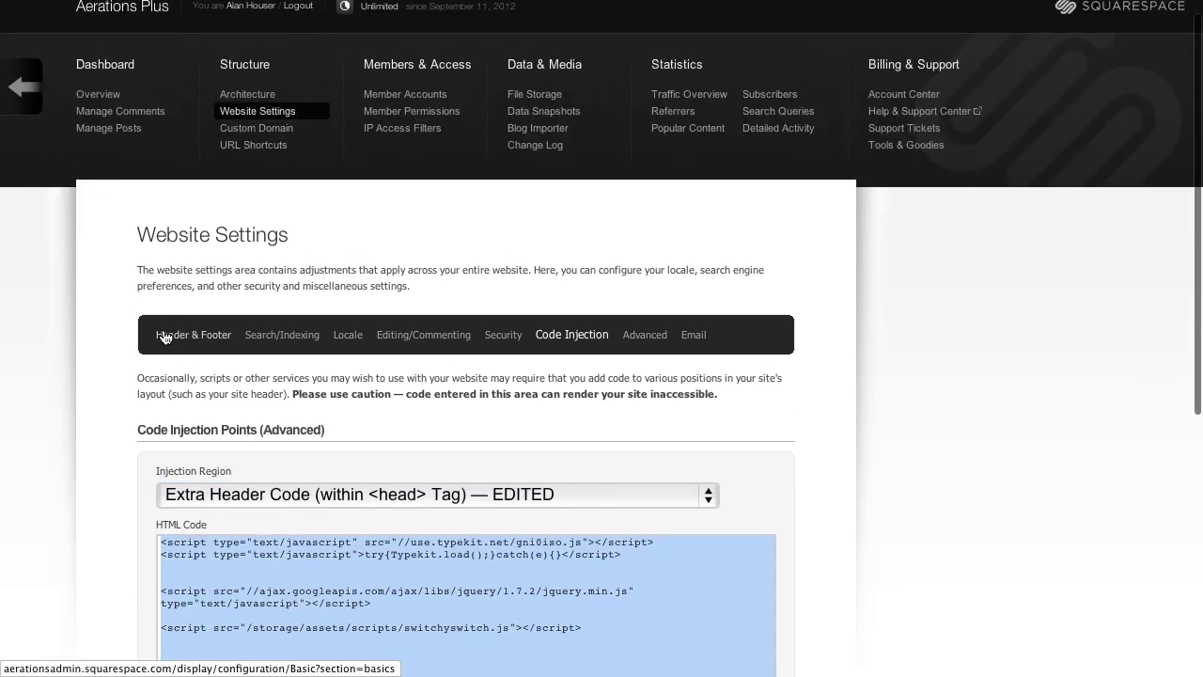
Review the site title, subtitle and topic title in the Header & Footer section of Website Settings
left_click(179, 335)
scroll(959, 362, "down", 4)
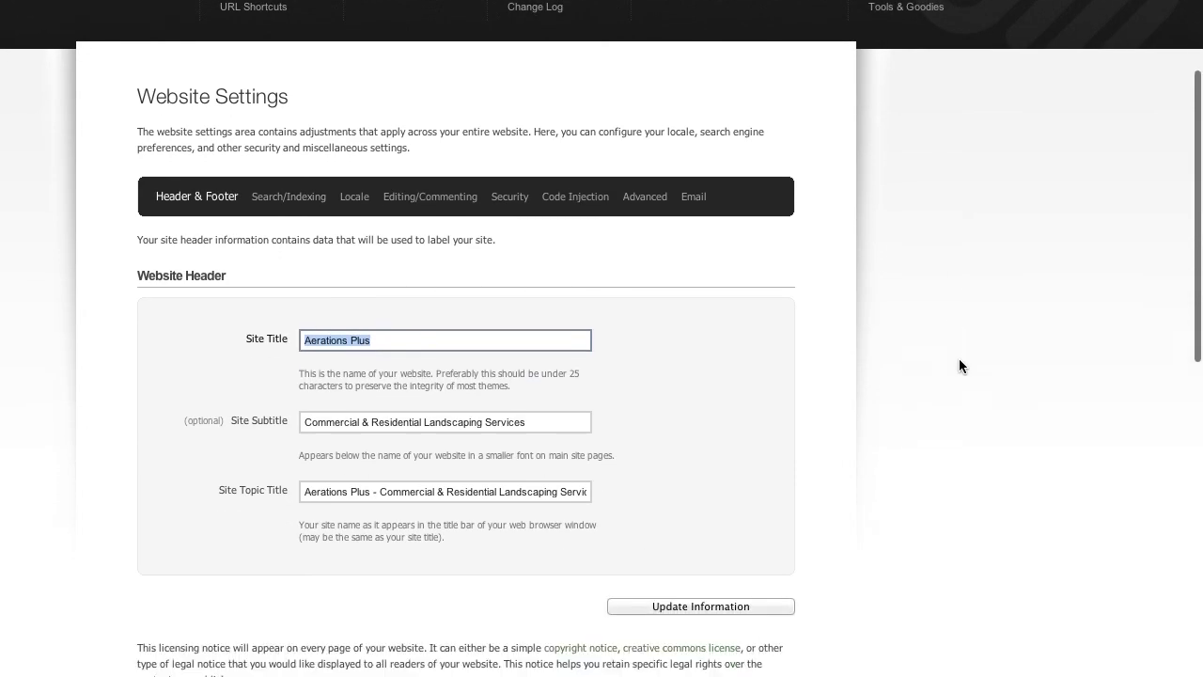
scroll(959, 366, "up", 1)
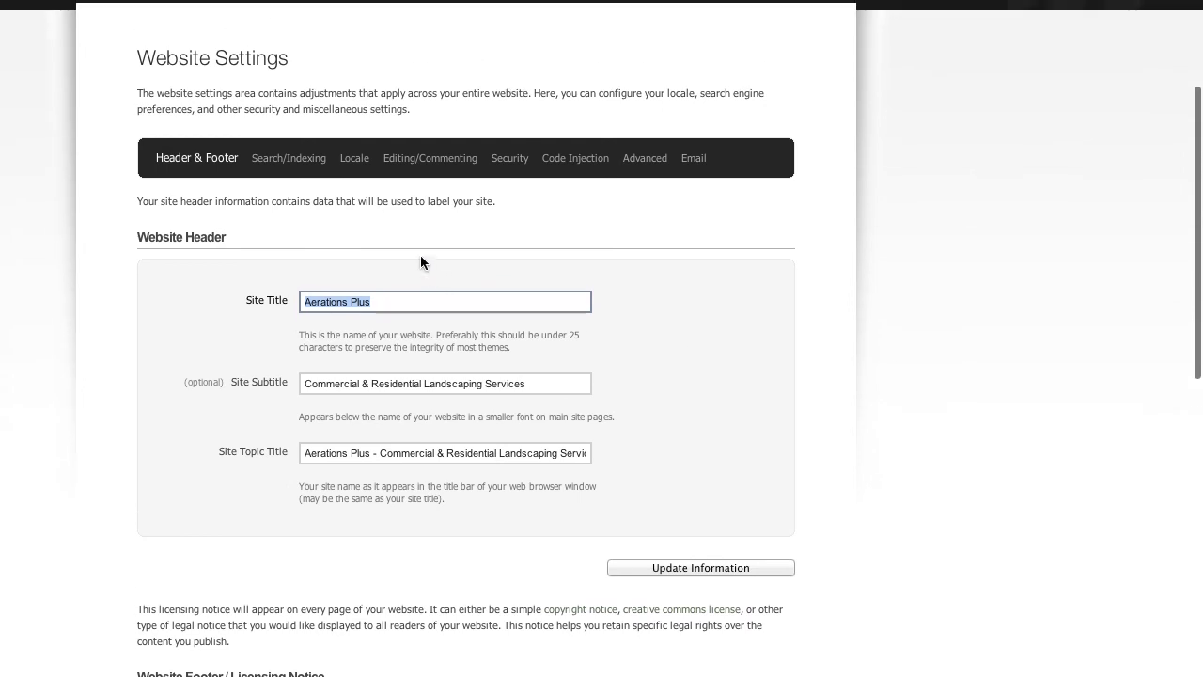
Examine the Search/Indexing settings, including site categorization and the search engine parameters
left_click(270, 162)
scroll(908, 405, "down", 8)
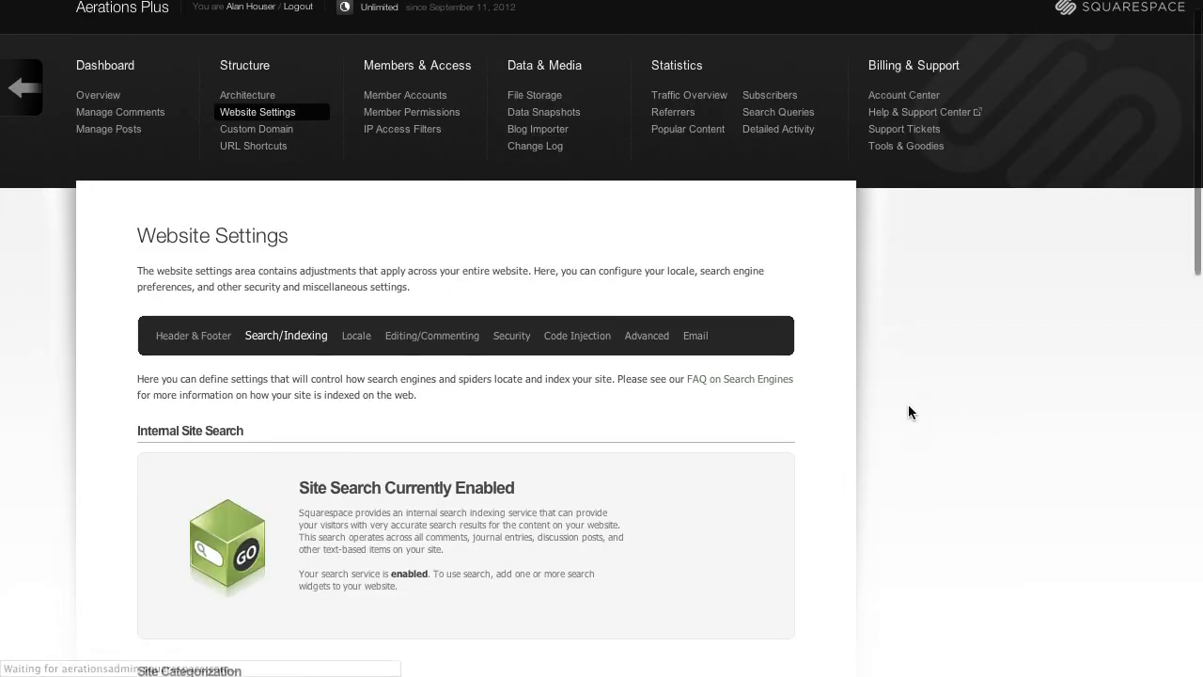
scroll(908, 411, "down", 5)
scroll(905, 414, "down", 2)
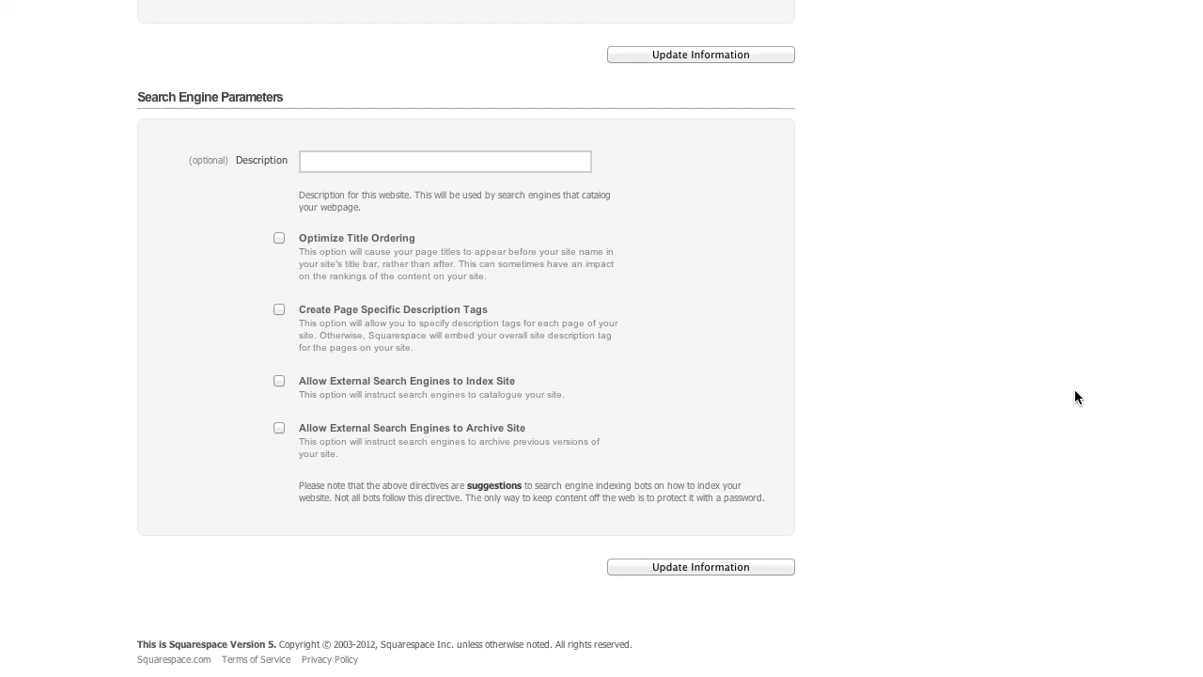
scroll(1074, 389, "up", 9)
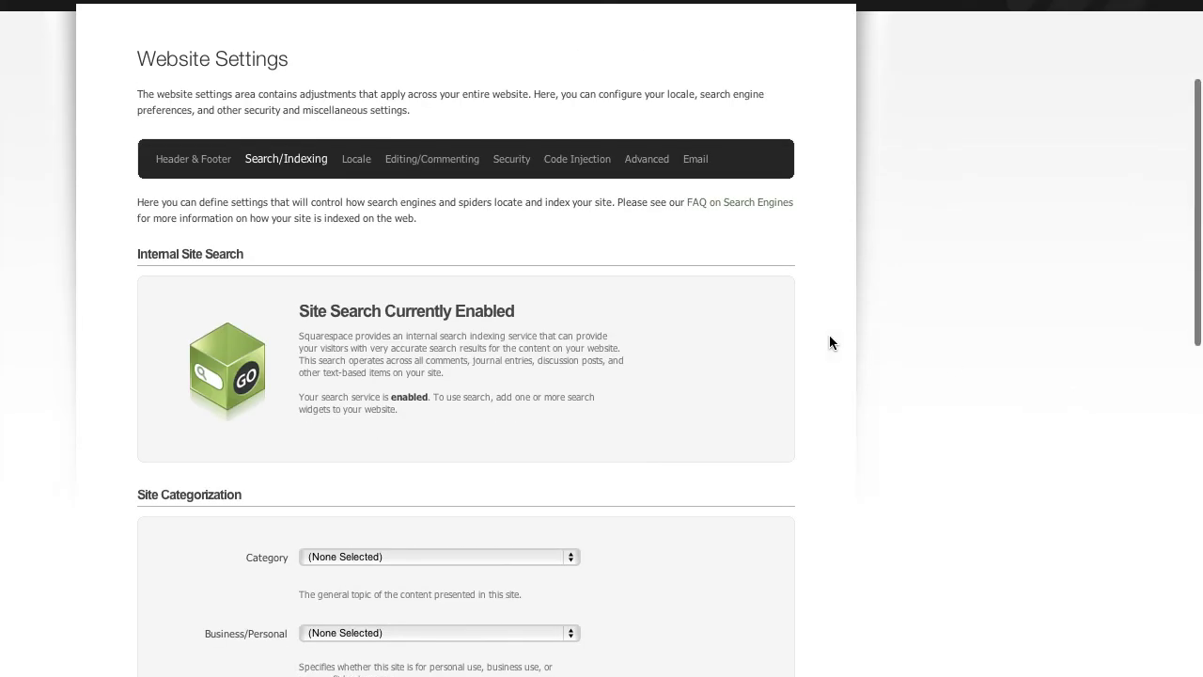
scroll(829, 338, "up", 3)
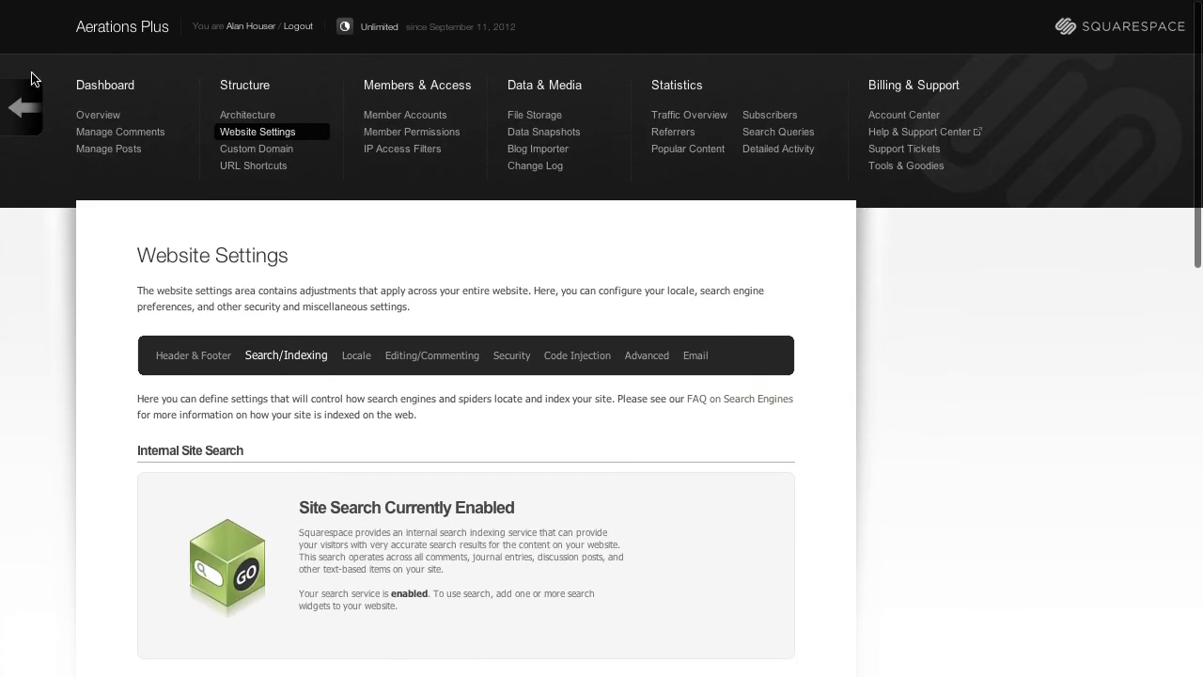